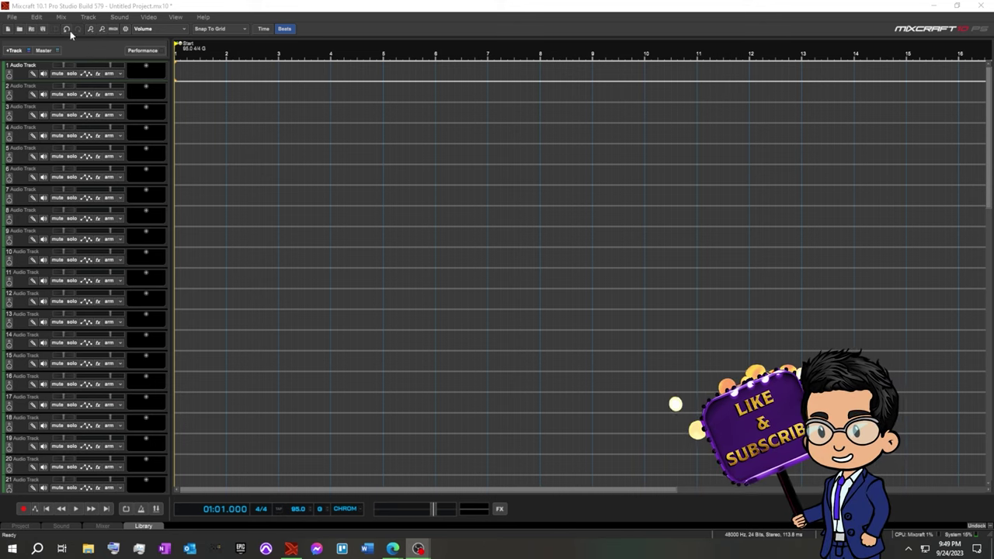
Save the project in the Mixcraft Projects folder under the name "Pete Mroz Open up your eye's".
{"action": "left_click", "coordinate": [12, 16]}
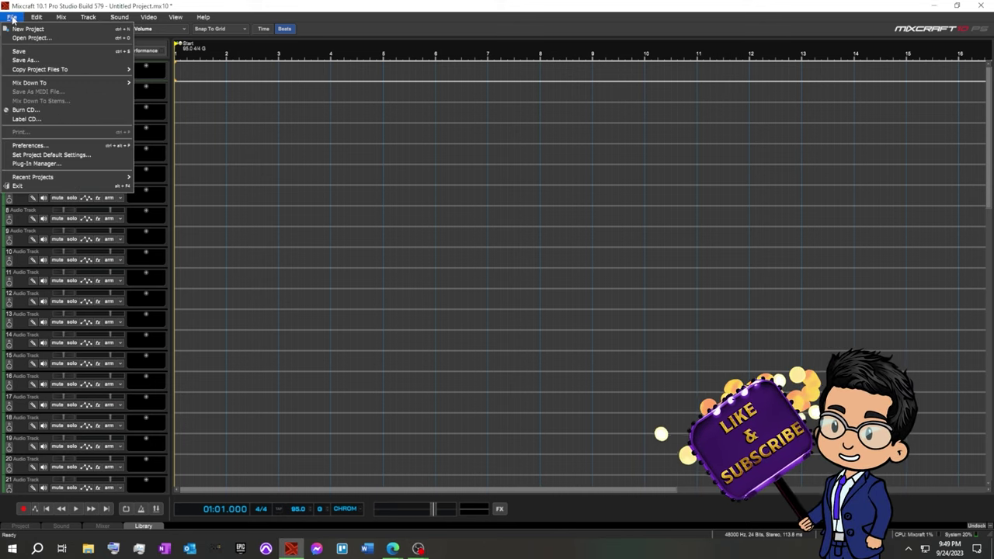
{"action": "left_click", "coordinate": [34, 62]}
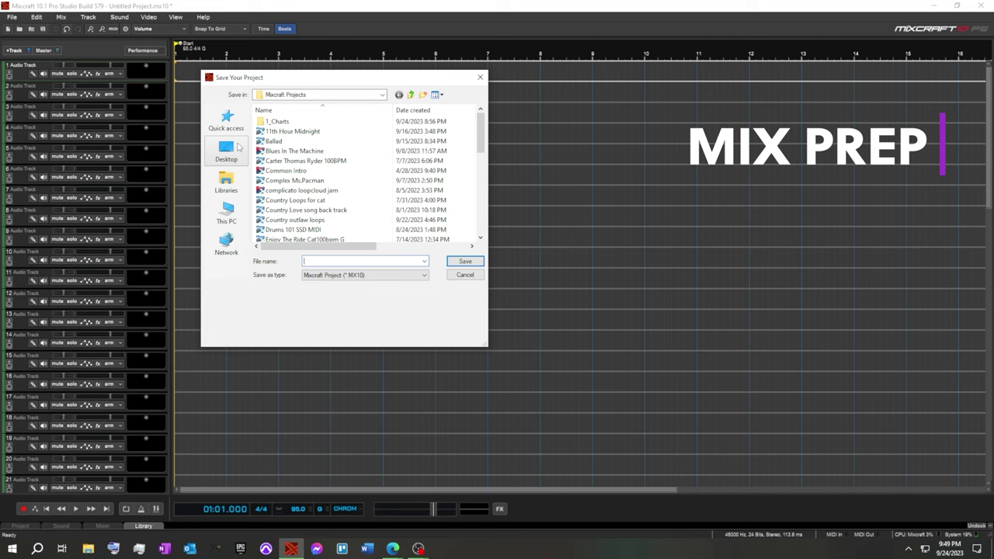
{"action": "type", "text": "Pete Mroz Open up your eye's"}
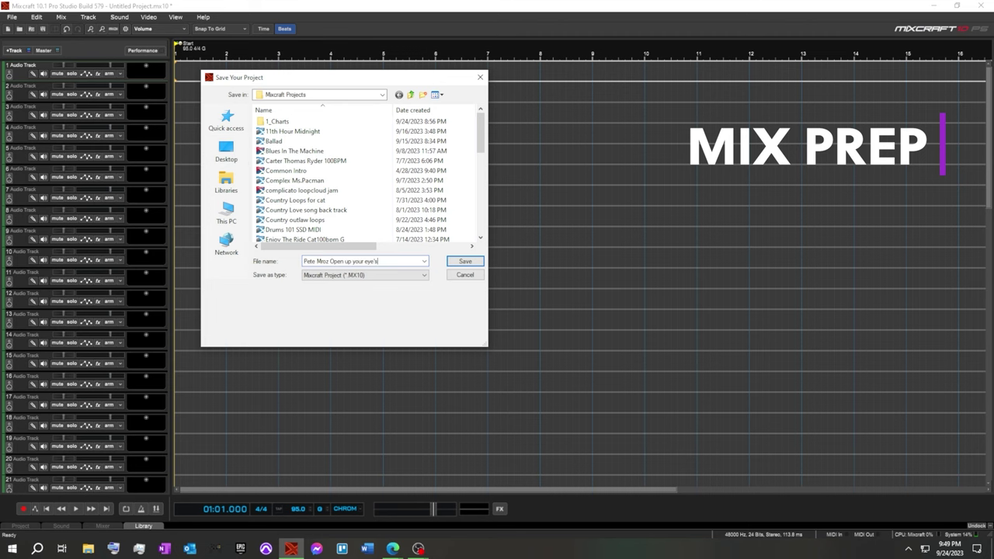
{"action": "key", "text": "Return"}
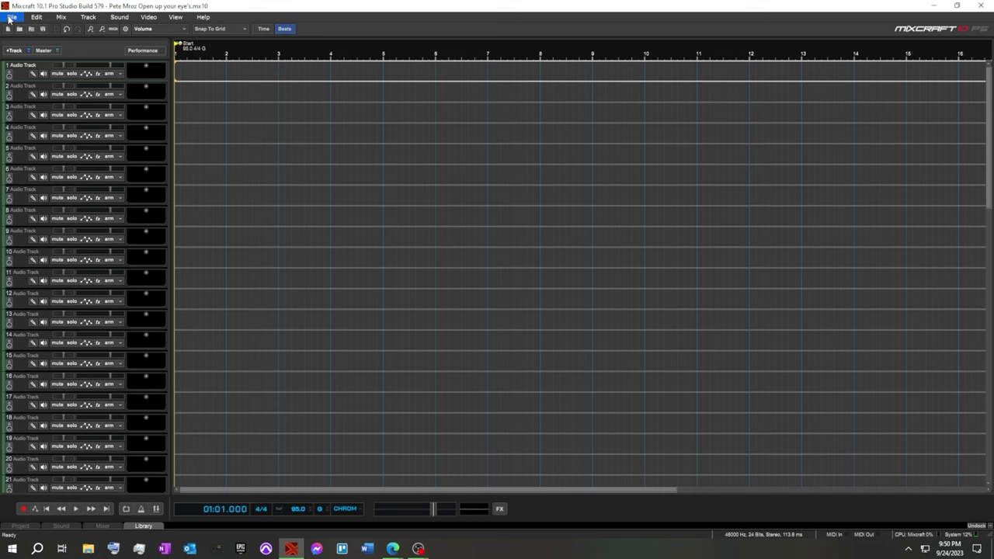
Review the driver, sample rate, bit depth and buffer options in the sound device preferences and accept them.
{"action": "left_click", "coordinate": [11, 17]}
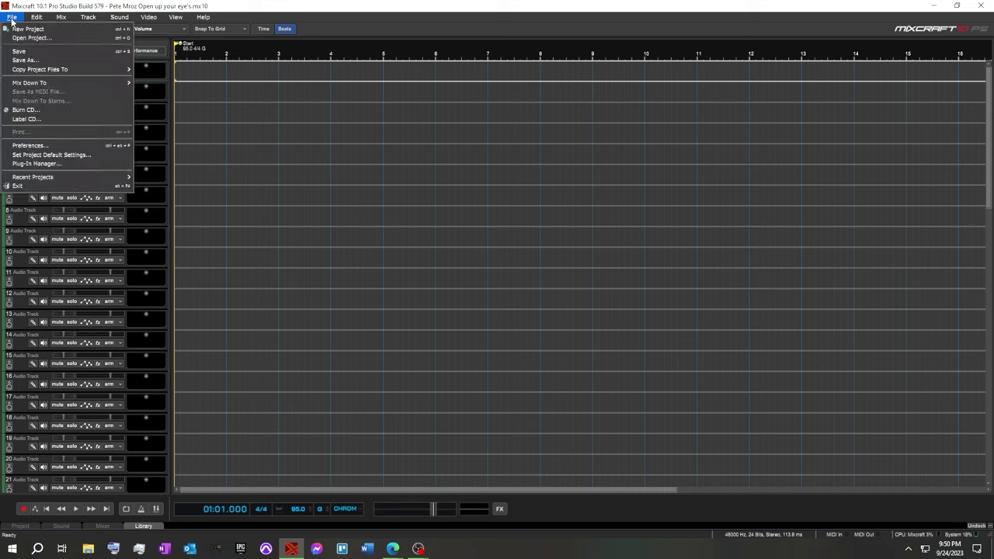
{"action": "left_click", "coordinate": [43, 147]}
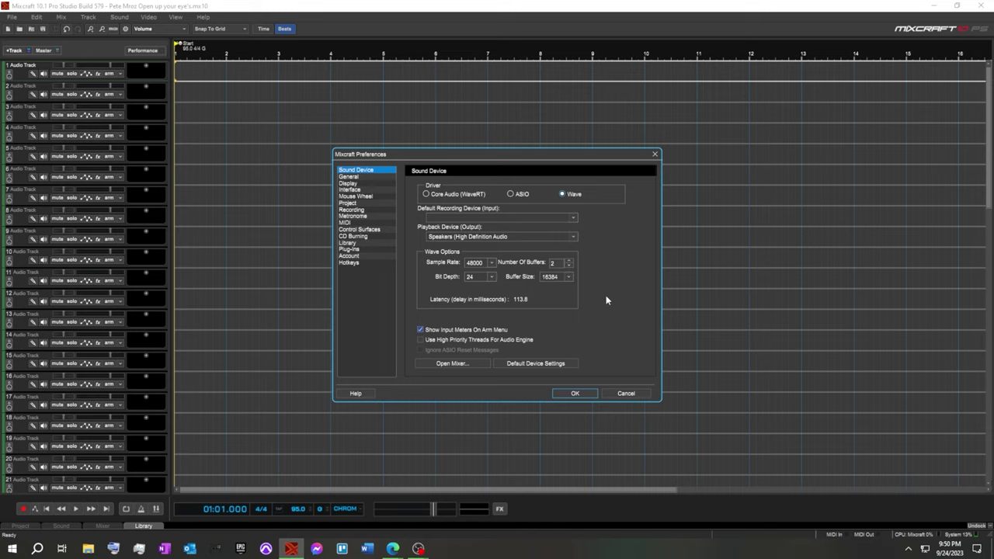
{"action": "left_click", "coordinate": [576, 393]}
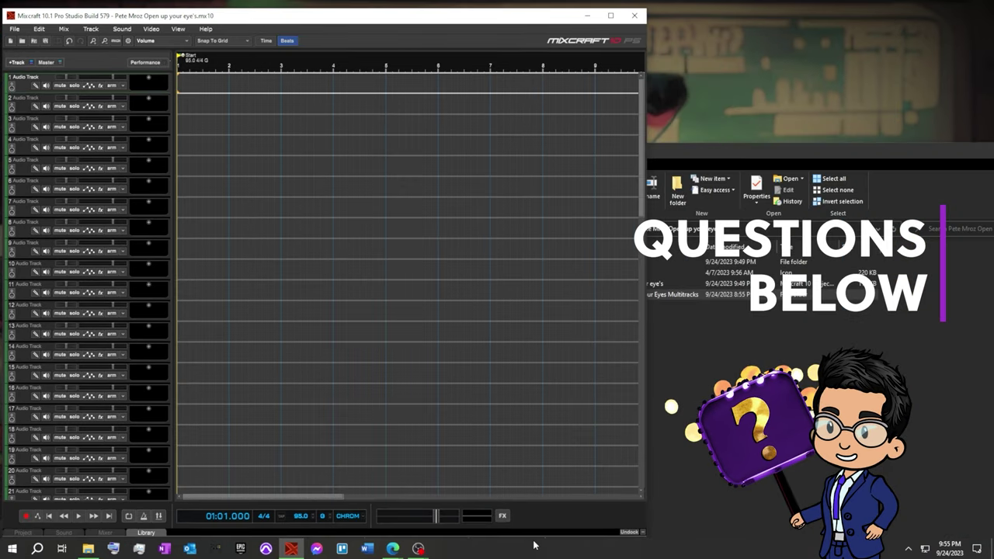
Import the stems from the Open Up Your Eyes Multitracks folder onto consecutive tracks in numbered order, each starting at bar 2.
{"action": "left_click", "coordinate": [664, 174]}
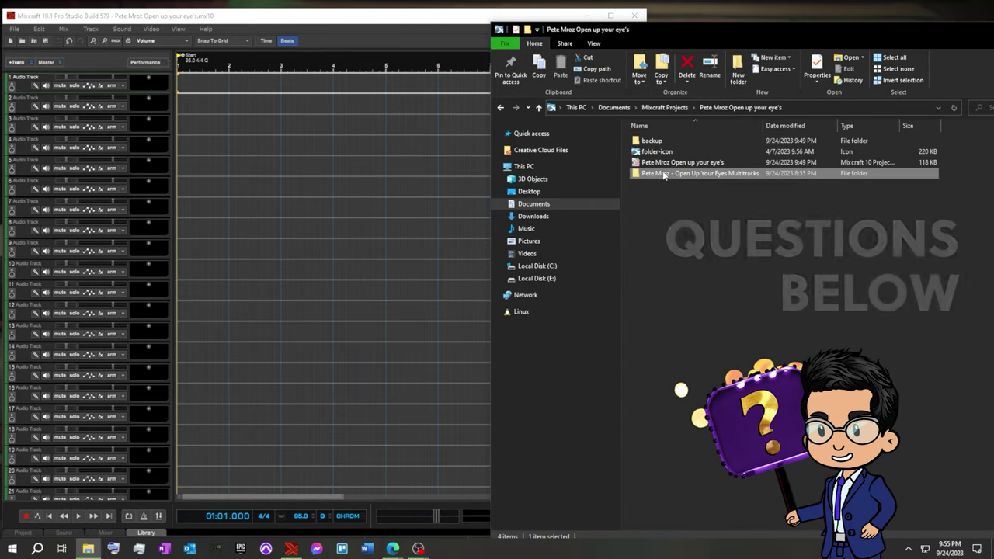
{"action": "double_click", "coordinate": [664, 173]}
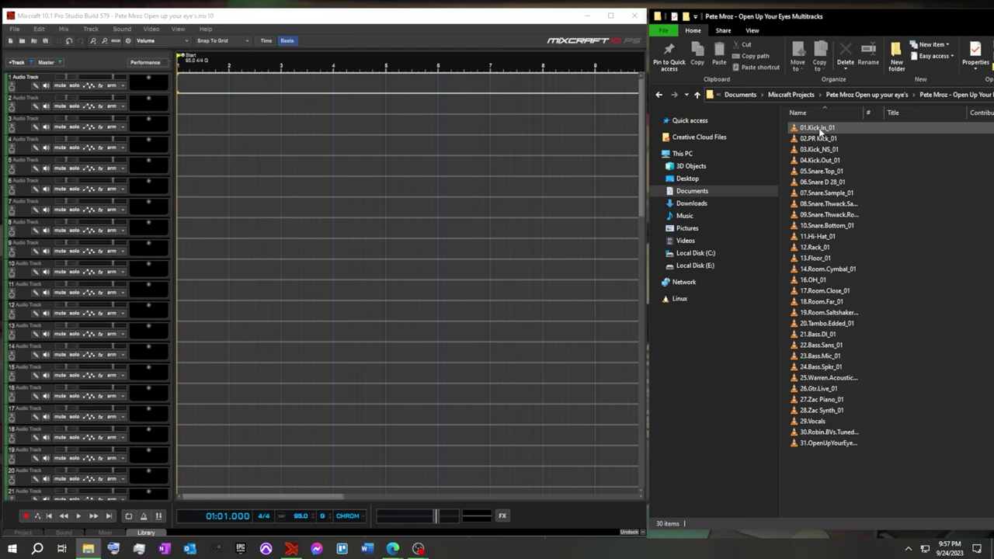
{"action": "left_click_drag", "start_coordinate": [818, 129], "coordinate": [229, 102]}
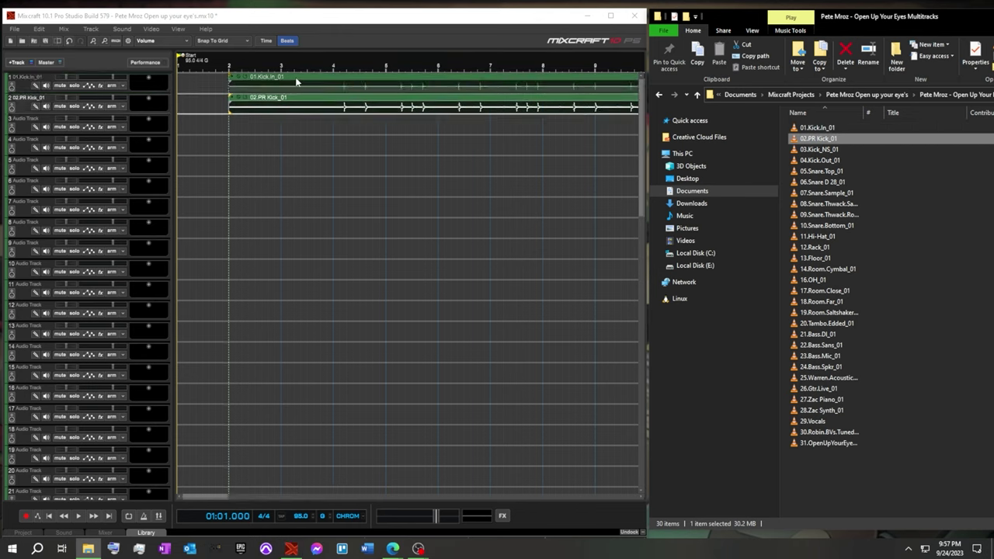
{"action": "left_click_drag", "start_coordinate": [304, 75], "coordinate": [248, 88]}
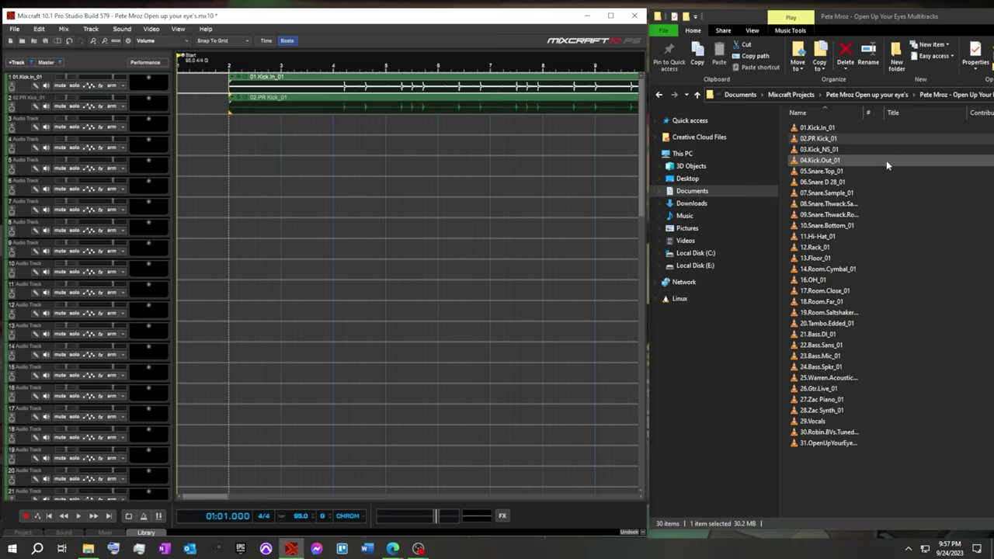
{"action": "left_click_drag", "start_coordinate": [819, 149], "coordinate": [231, 147]}
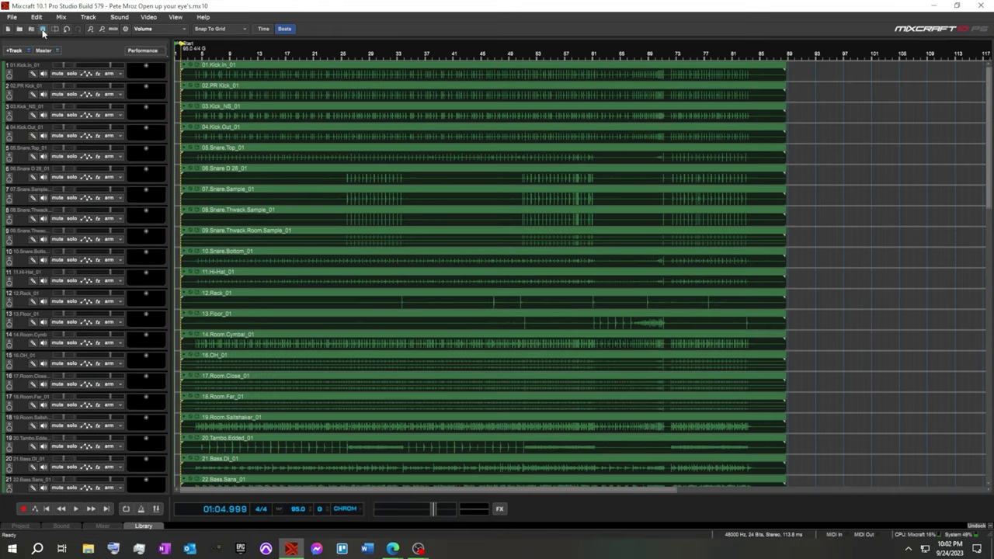
Select all tracks from 01.Kick.In_01 to 30.Robin.BVs.Tuned_01, leaving out the reference mix, and lower their volumes together.
{"action": "left_click", "coordinate": [22, 75]}
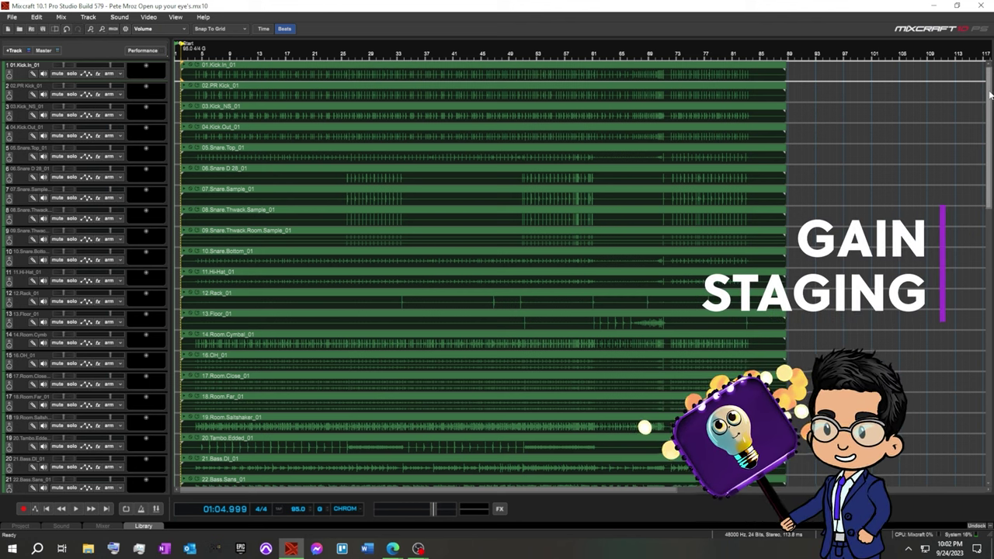
{"action": "left_click_drag", "start_coordinate": [990, 95], "coordinate": [990, 211]}
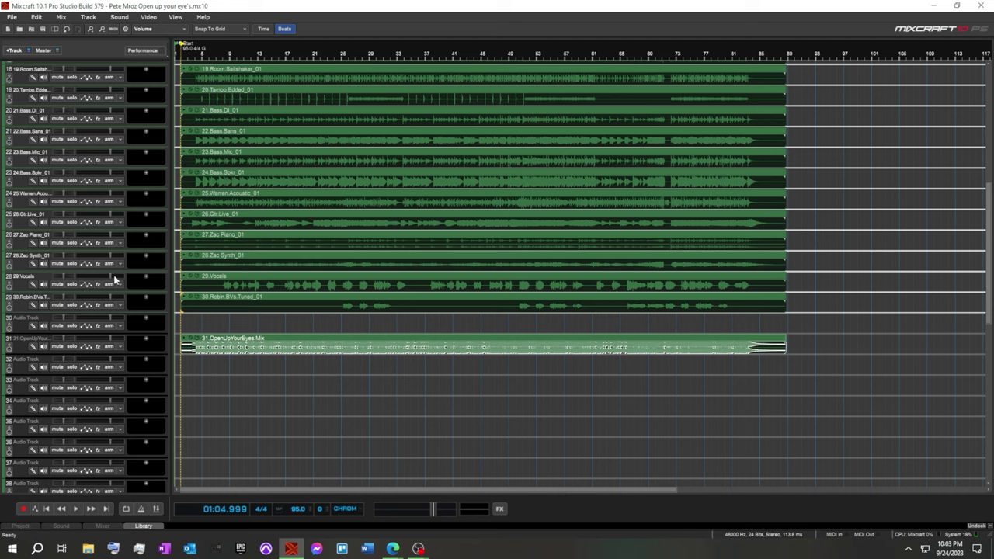
{"action": "mouse_move", "coordinate": [111, 276]}
{"action": "left_click_drag", "start_coordinate": [109, 276], "coordinate": [91, 272]}
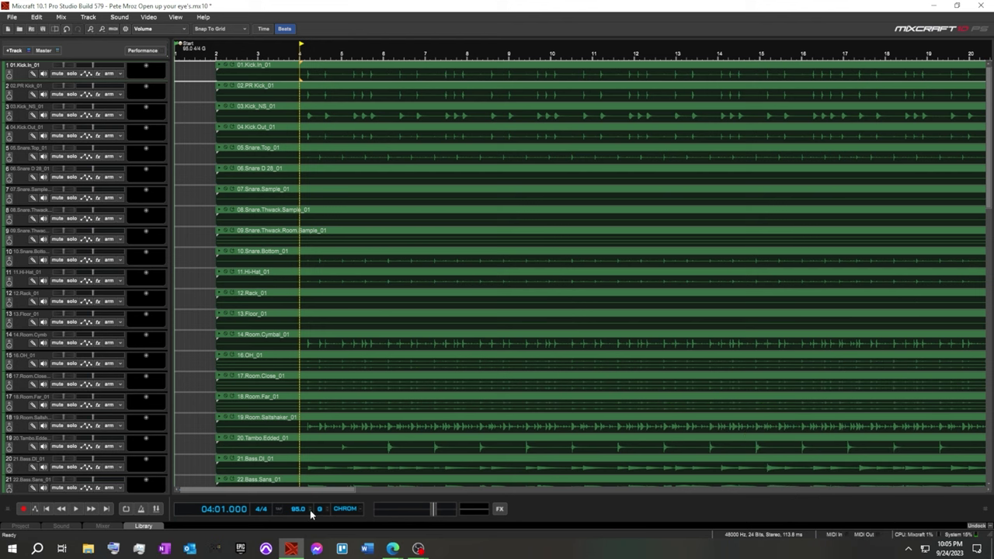
Set the project tempo to 86.5 BPM, fit the whole song in the timeline and return the playhead to the start.
{"action": "scroll", "coordinate": [310, 513], "scroll_direction": "down", "scroll_amount": 4}
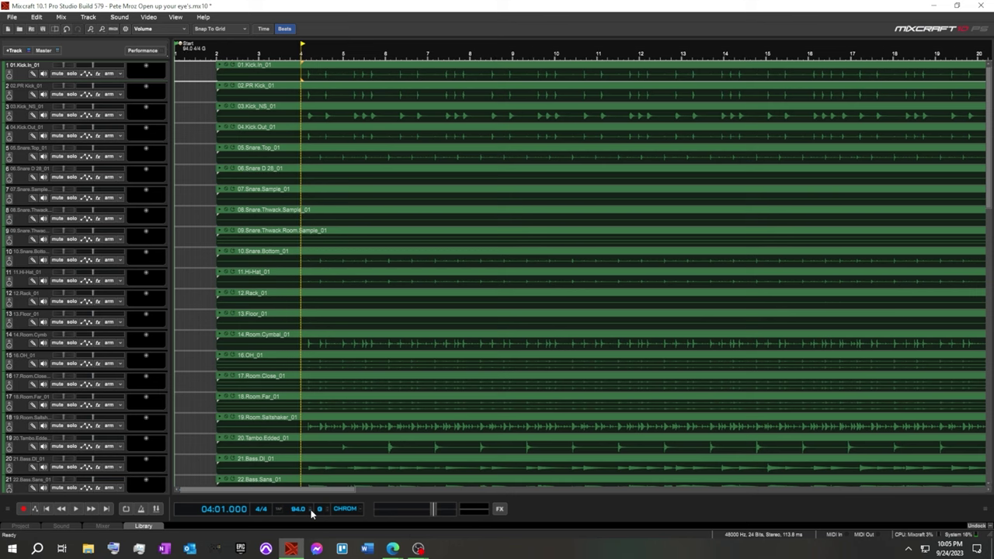
{"action": "scroll", "coordinate": [310, 512], "scroll_direction": "down", "scroll_amount": 5}
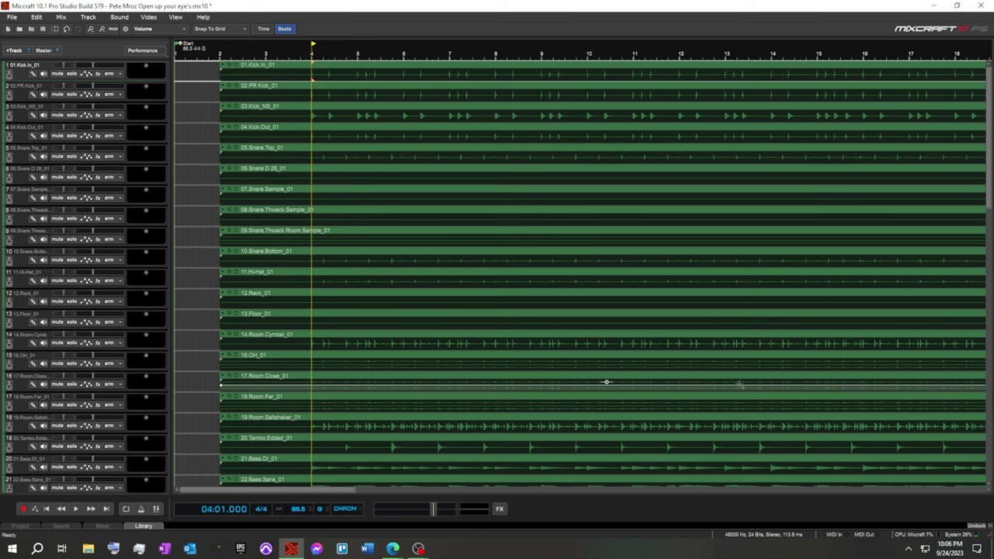
{"action": "scroll", "coordinate": [672, 227], "scroll_direction": "down", "scroll_amount": 3}
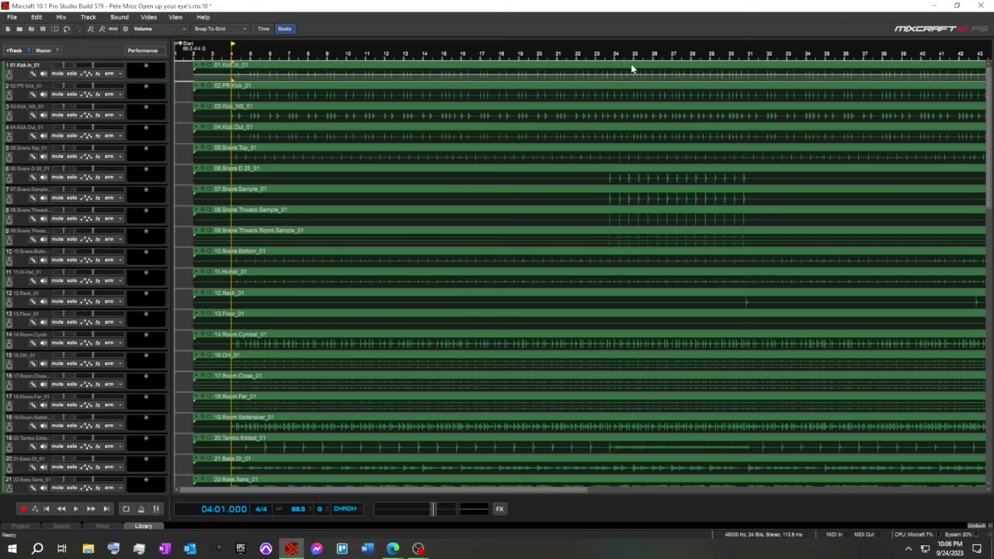
{"action": "scroll", "coordinate": [805, 301], "scroll_direction": "down", "scroll_amount": 2}
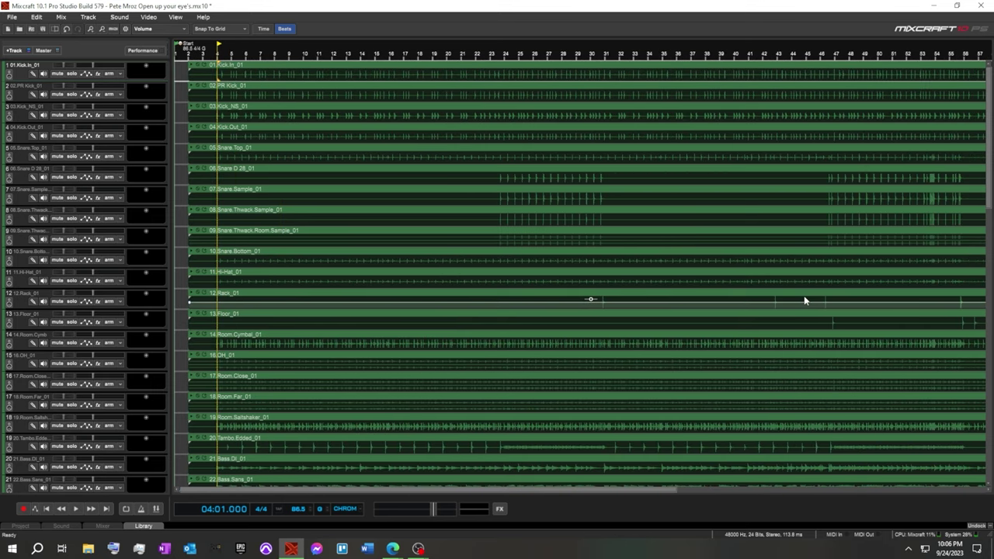
{"action": "scroll", "coordinate": [793, 300], "scroll_direction": "down", "scroll_amount": 2}
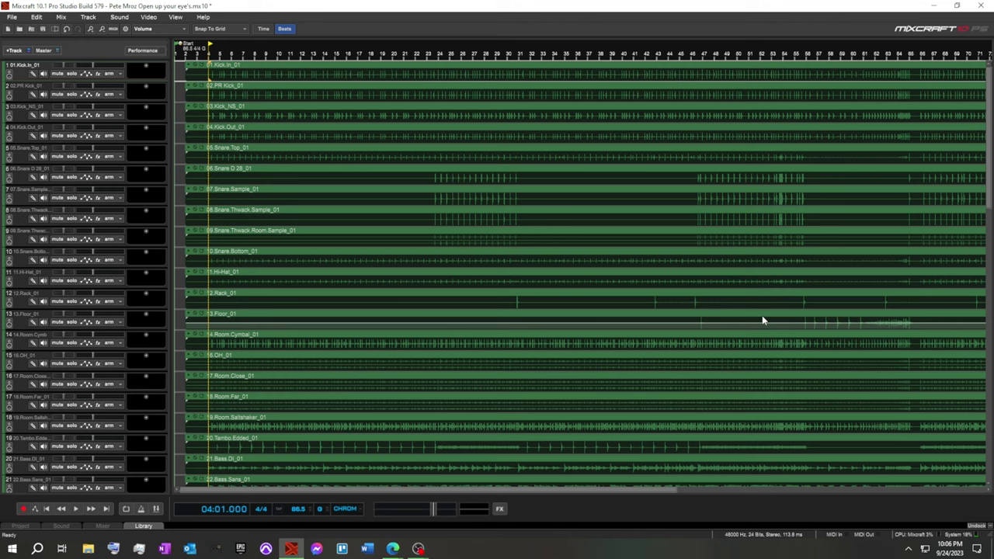
{"action": "scroll", "coordinate": [762, 315], "scroll_direction": "down", "scroll_amount": 1}
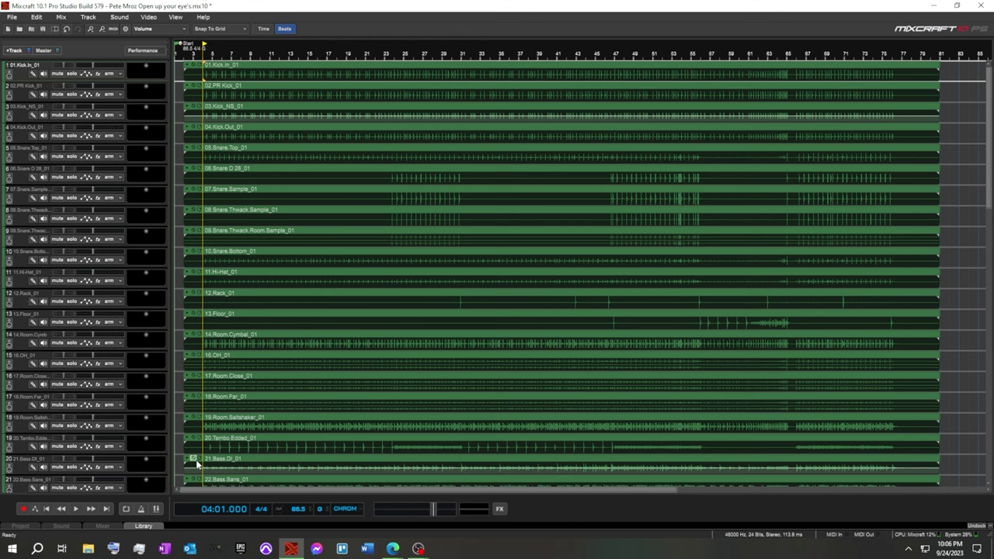
{"action": "left_click", "coordinate": [47, 510]}
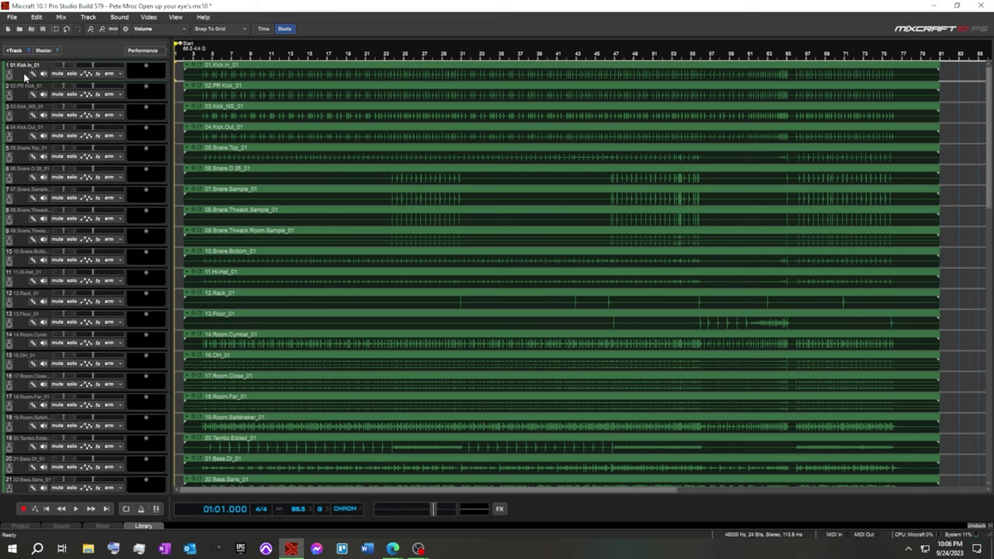
Insert a submix track above the 01.Kick.In_01 track and name it Drum.
{"action": "right_click", "coordinate": [25, 75]}
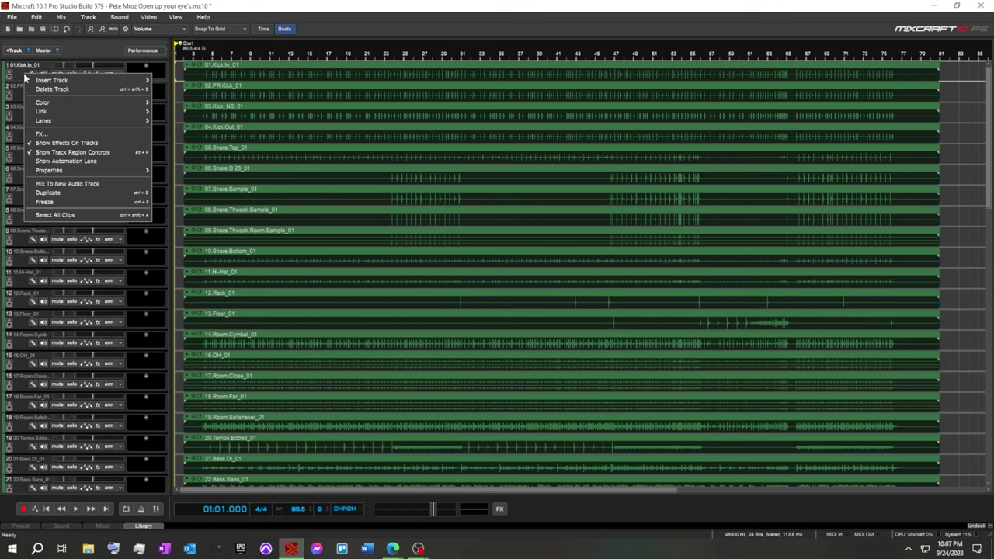
{"action": "mouse_move", "coordinate": [77, 83]}
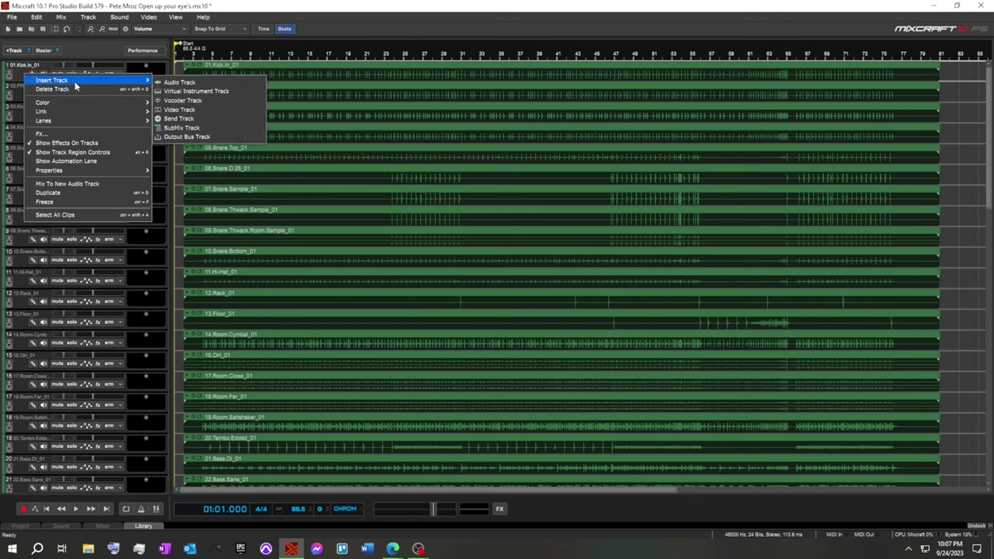
{"action": "left_click", "coordinate": [196, 129]}
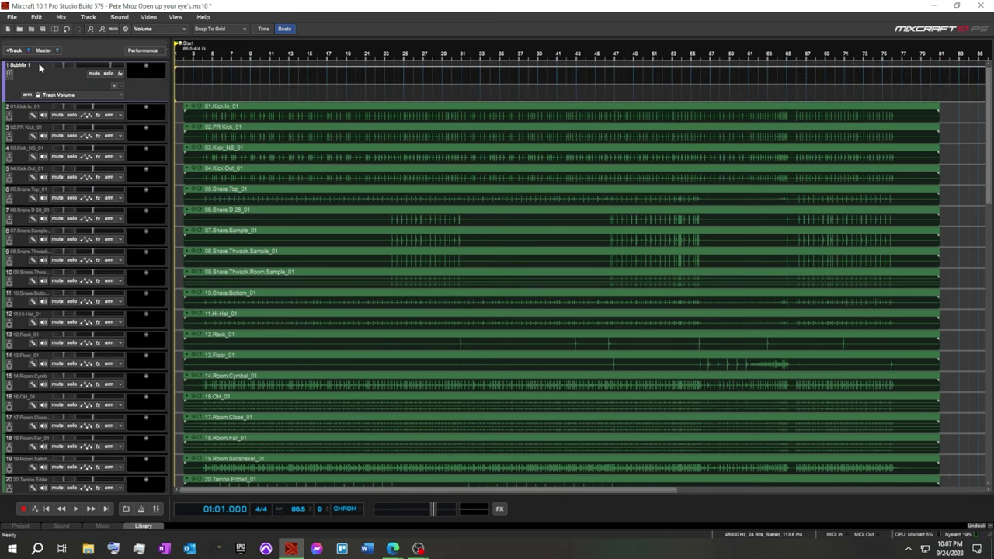
{"action": "double_click", "coordinate": [36, 65]}
Nest all drum and percussion tracks, from 01.Kick.In_01 through 20.Tambo.Edded_01, inside the Drum submix.
{"action": "left_click_drag", "start_coordinate": [20, 117], "coordinate": [28, 118]}
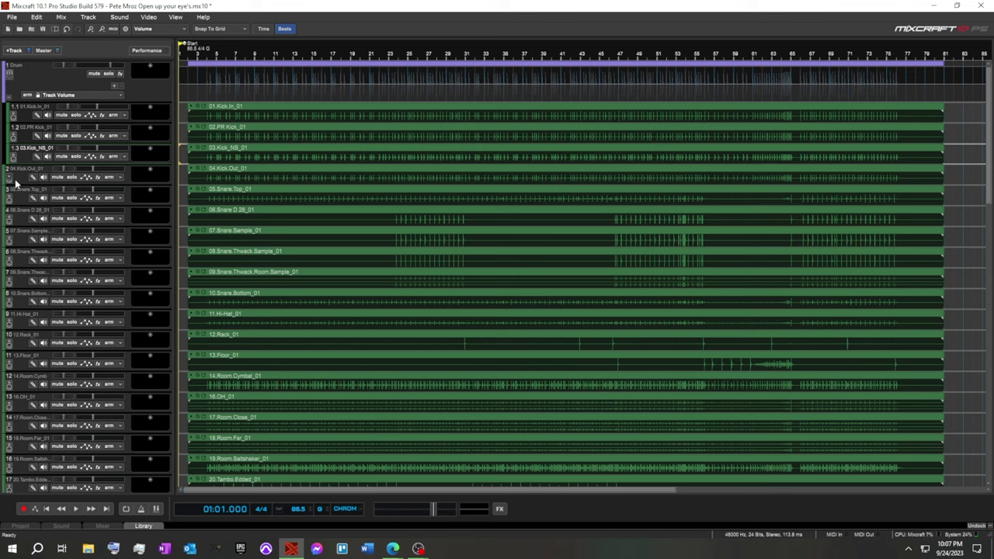
{"action": "left_click_drag", "start_coordinate": [17, 182], "coordinate": [33, 256]}
{"action": "left_click_drag", "start_coordinate": [21, 276], "coordinate": [31, 277]}
{"action": "left_click_drag", "start_coordinate": [22, 296], "coordinate": [31, 298]}
{"action": "scroll", "coordinate": [31, 373], "scroll_direction": "down", "scroll_amount": 3}
{"action": "left_click_drag", "start_coordinate": [23, 385], "coordinate": [31, 365]}
{"action": "scroll", "coordinate": [31, 365], "scroll_direction": "up", "scroll_amount": 3}
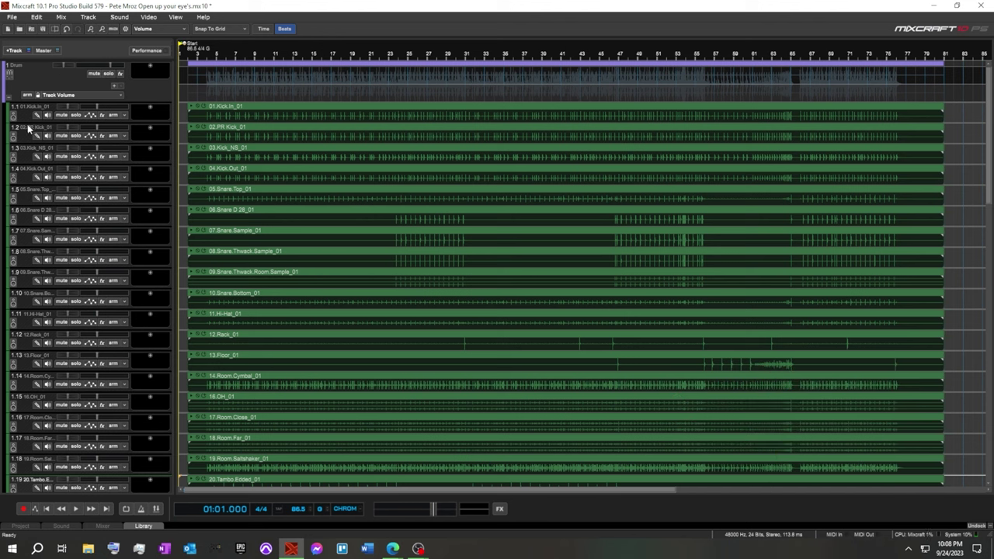
Solo the Drum submix and play the song from the start to hear only the drum tracks, ending with playback stopped.
{"action": "mouse_move", "coordinate": [109, 65]}
{"action": "left_click", "coordinate": [109, 74]}
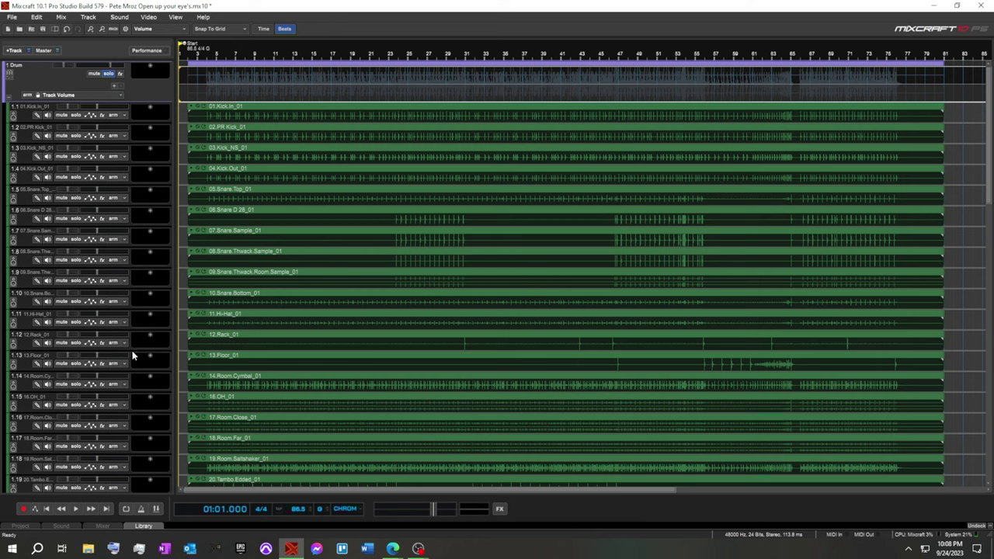
{"action": "scroll", "coordinate": [130, 354], "scroll_direction": "down", "scroll_amount": 4}
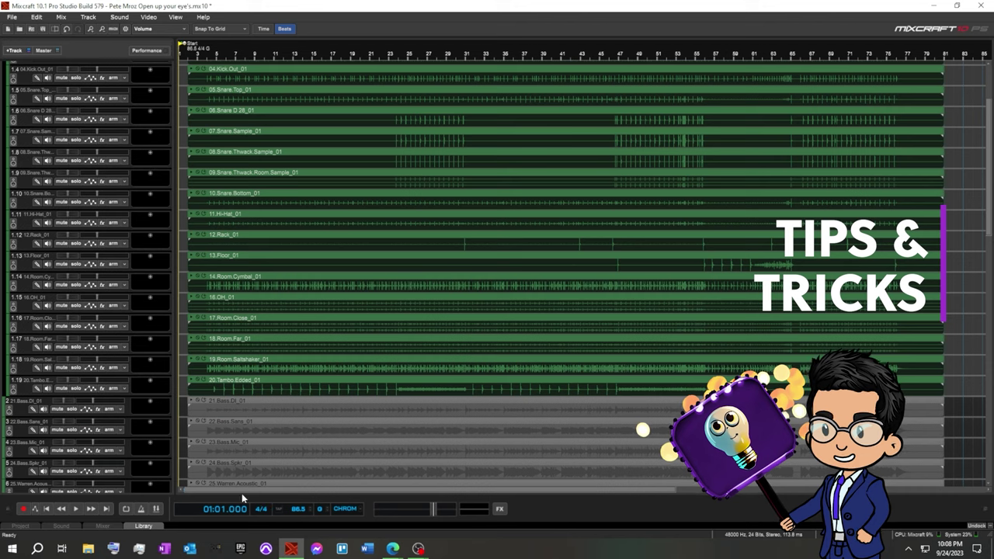
{"action": "scroll", "coordinate": [76, 336], "scroll_direction": "up", "scroll_amount": 4}
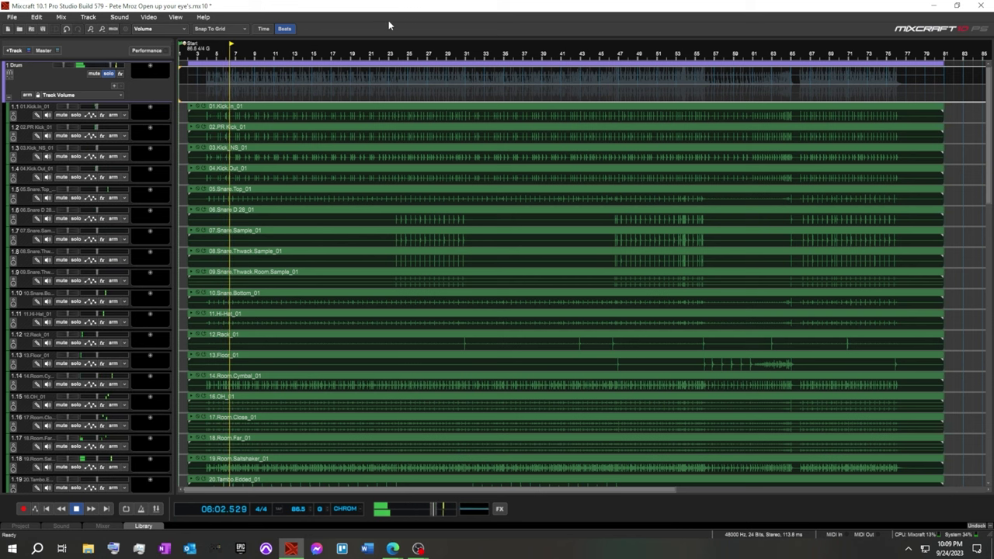
{"action": "left_click", "coordinate": [456, 215]}
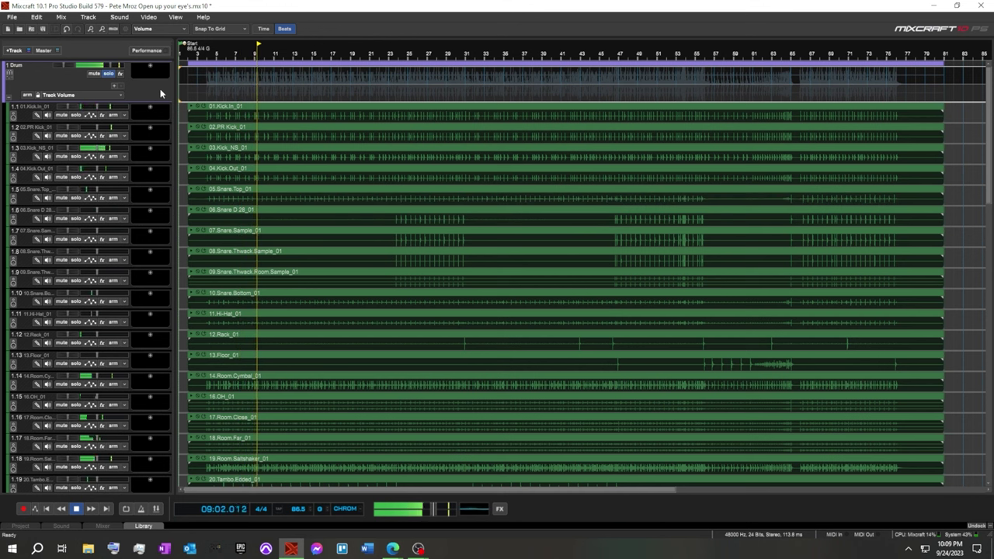
{"action": "left_click", "coordinate": [75, 509]}
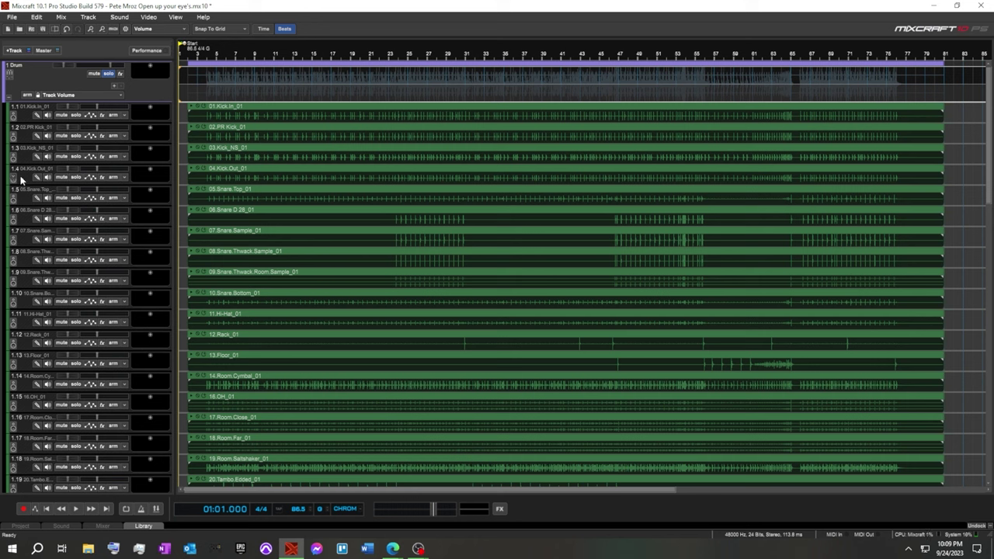
Reorder the drum tracks so 04.Kick.Out_01 sits directly below 01.Kick.In_01 and 10.Snare.Bottom_01 directly below 05.Snare.Top_01.
{"action": "left_click_drag", "start_coordinate": [21, 181], "coordinate": [24, 138]}
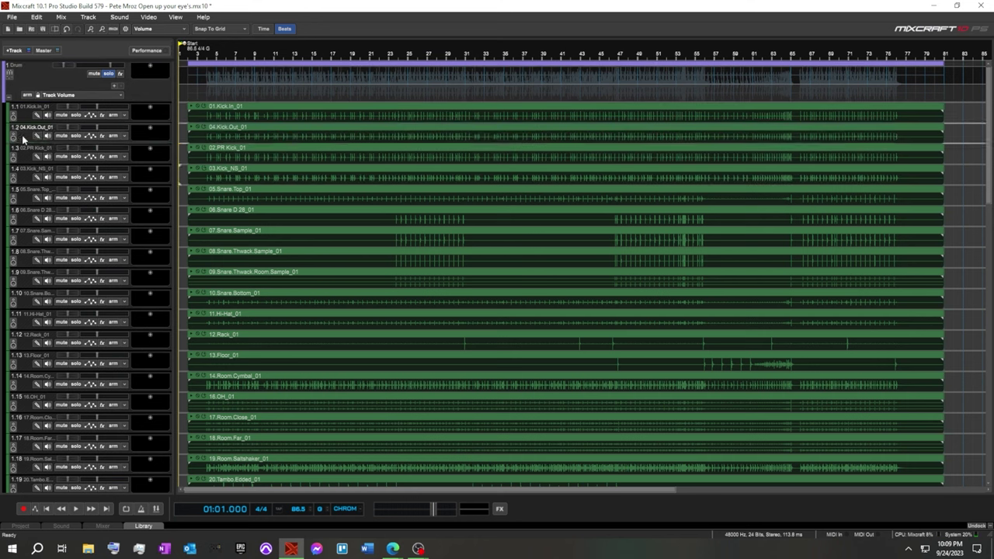
{"action": "left_click", "coordinate": [14, 118]}
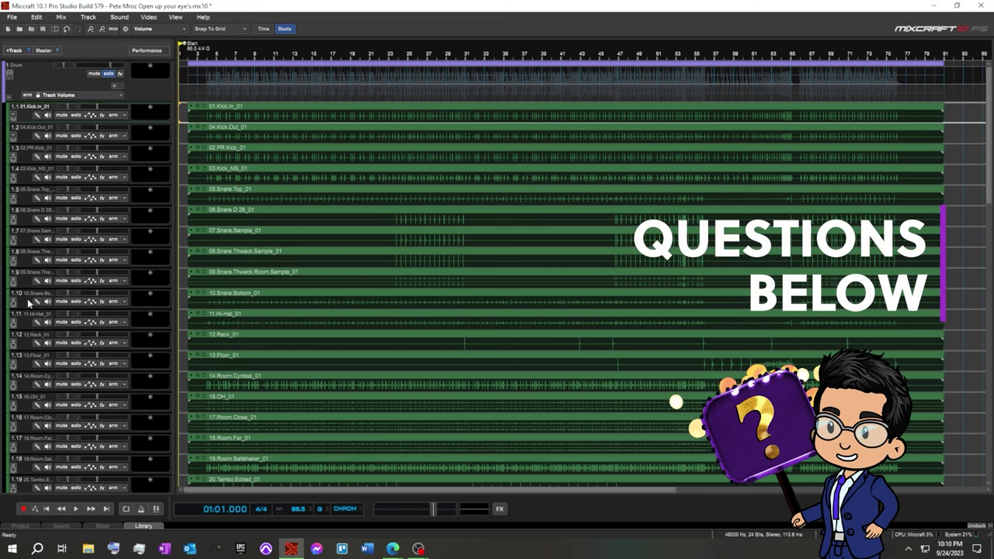
{"action": "left_click_drag", "start_coordinate": [23, 303], "coordinate": [26, 222]}
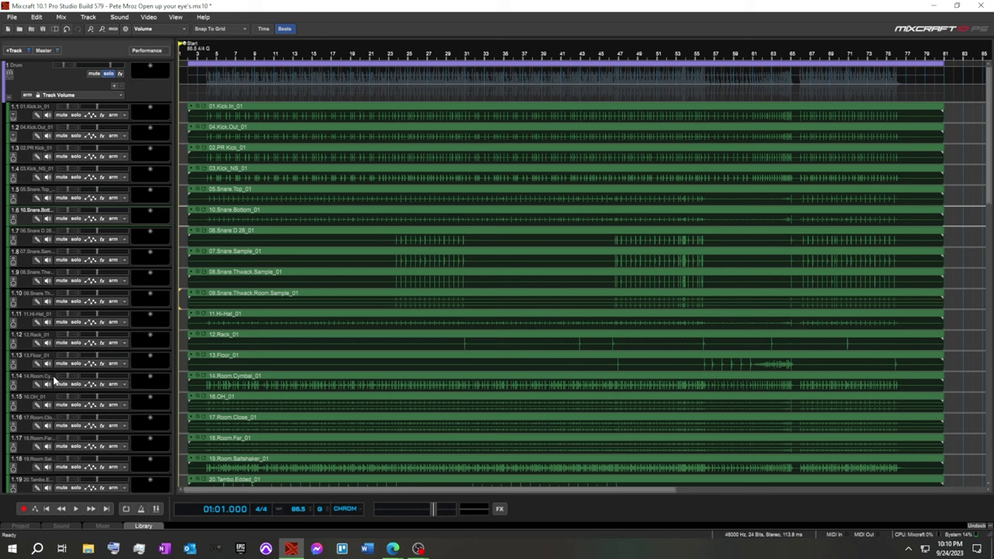
Add a marker titled start at measure 4, where the drums come in.
{"action": "scroll", "coordinate": [104, 432], "scroll_direction": "down", "scroll_amount": 1}
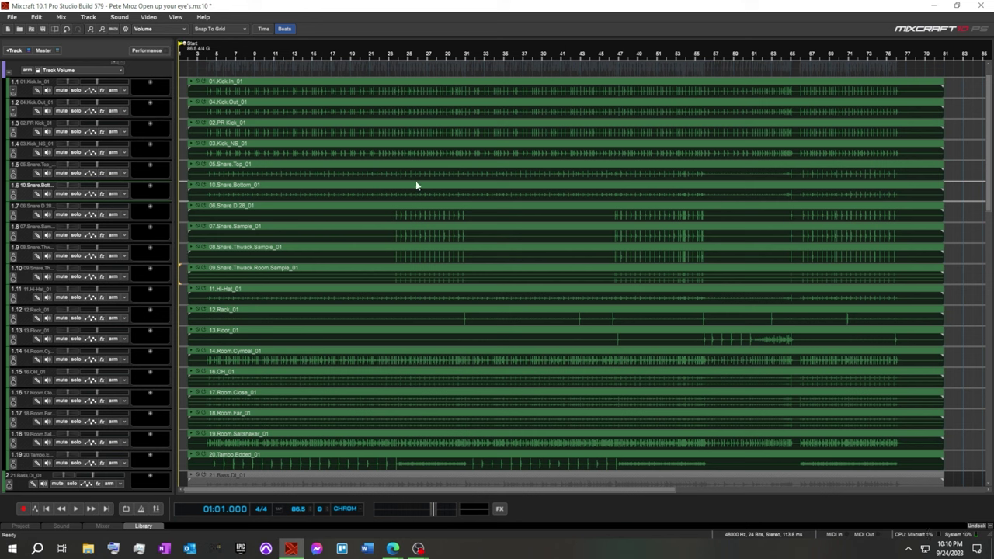
{"action": "right_click", "coordinate": [207, 47]}
{"action": "left_click", "coordinate": [233, 80]}
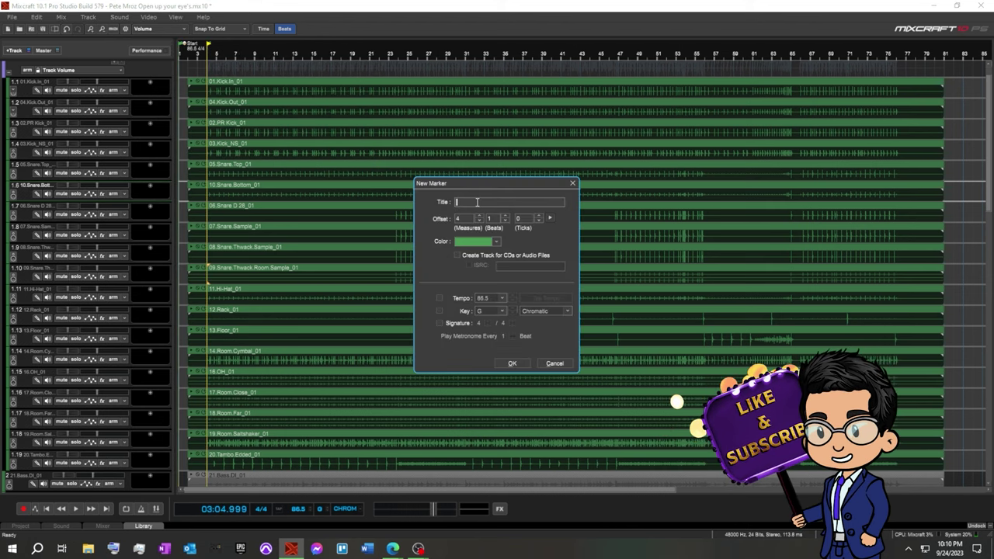
{"action": "type", "text": "sta"}
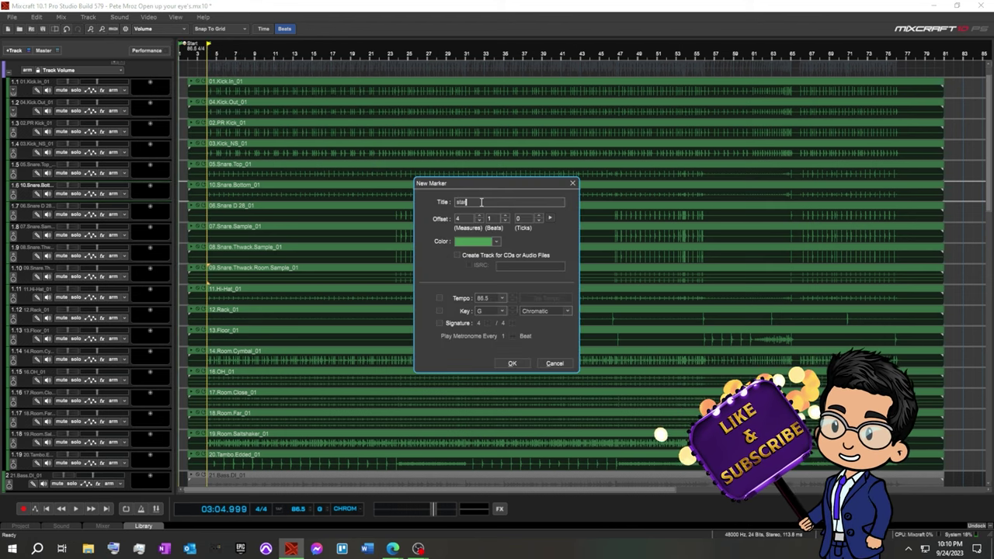
{"action": "type", "text": "rt"}
{"action": "key", "text": "Return"}
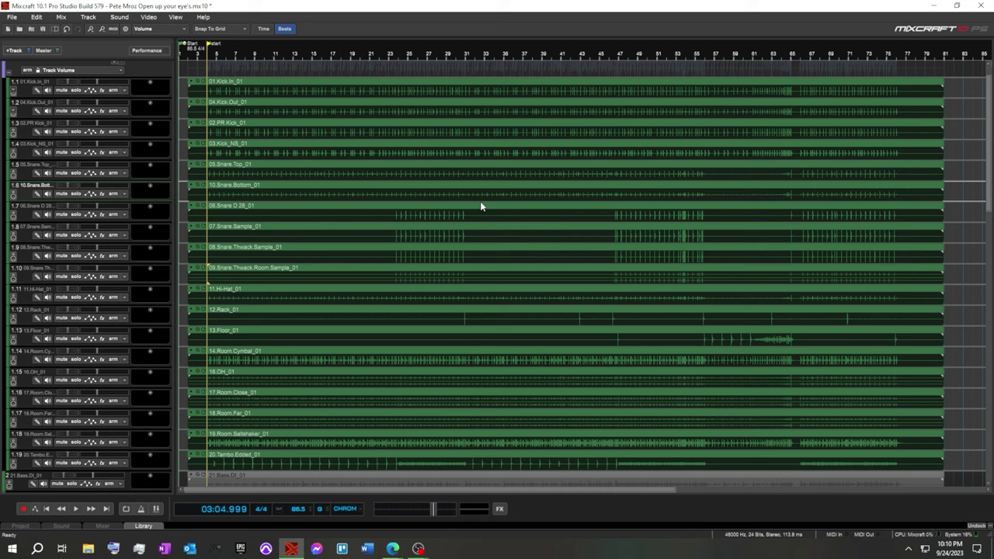
Play the soloed drums from the start marker for about a bar, then stop playback.
{"action": "key", "text": "Home"}
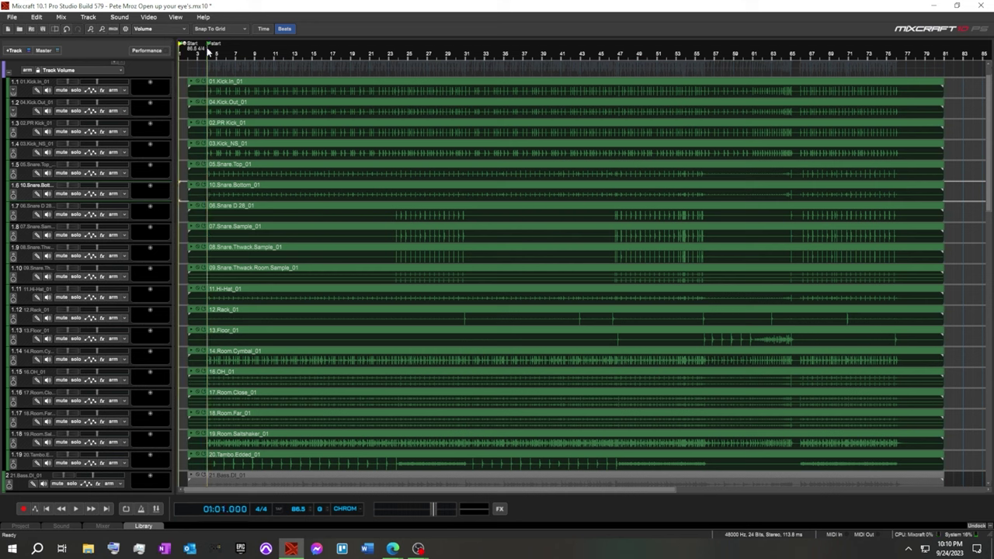
{"action": "left_click", "coordinate": [208, 53]}
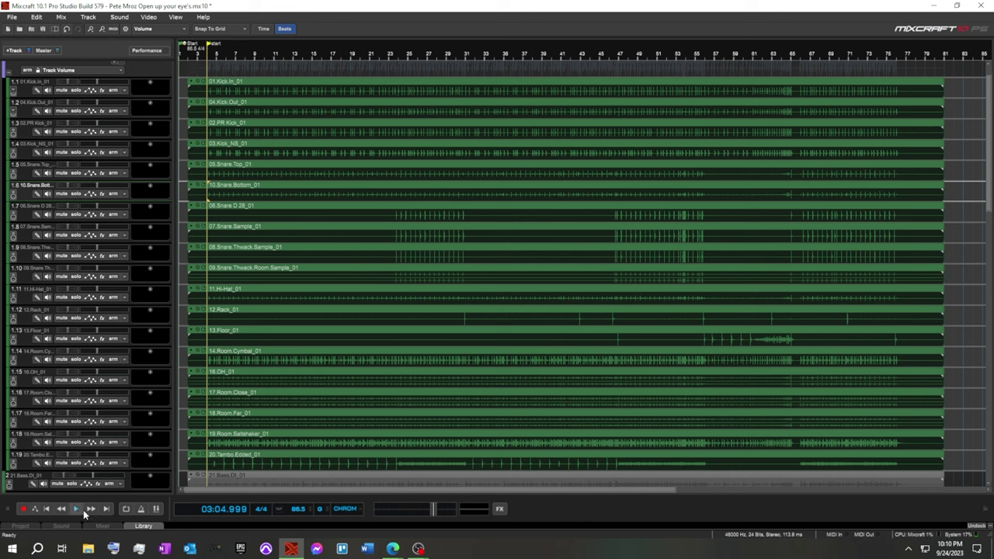
{"action": "left_click", "coordinate": [77, 510]}
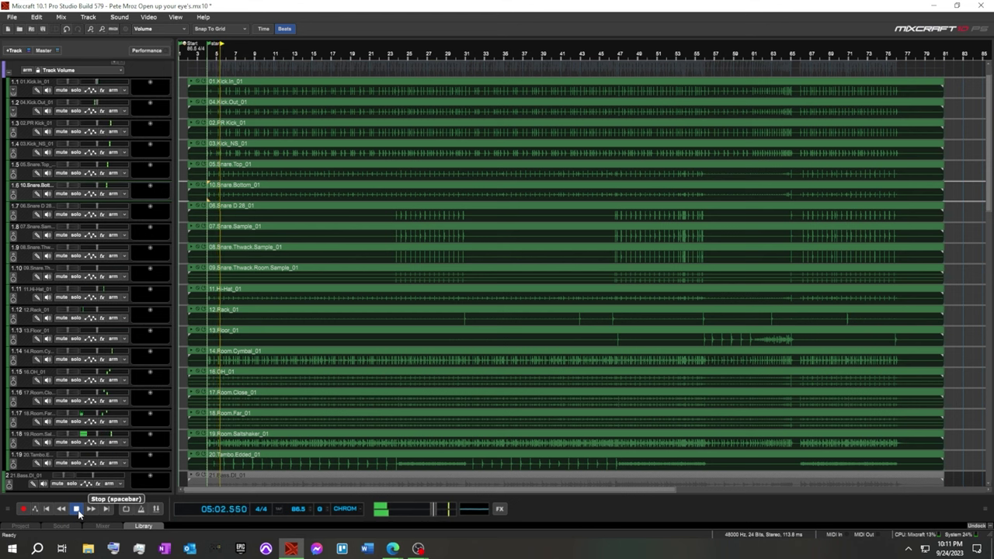
{"action": "left_click", "coordinate": [77, 512]}
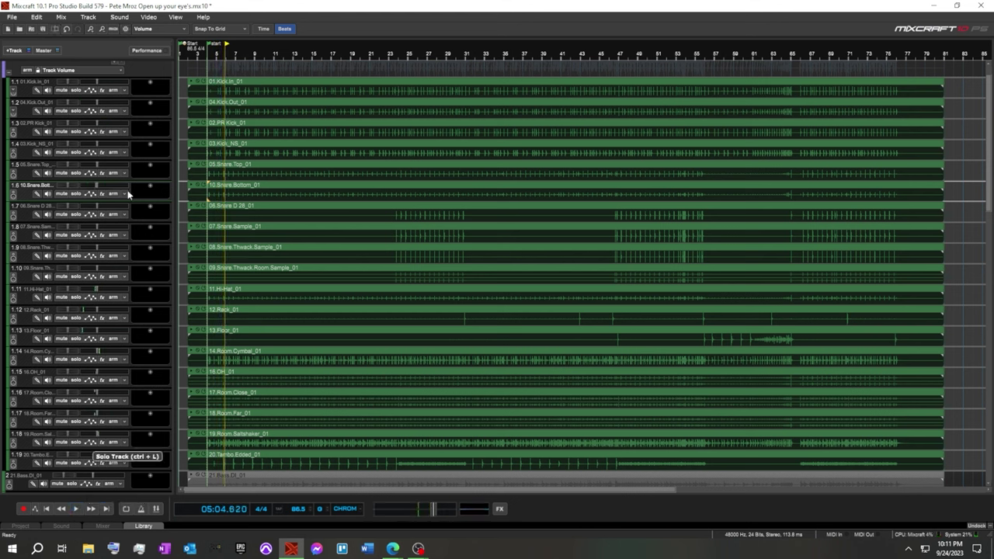
Place the playhead on the start marker and set the height of all tracks to Extra Large.
{"action": "left_click", "coordinate": [218, 56]}
{"action": "scroll", "coordinate": [225, 57], "scroll_direction": "up", "scroll_amount": 3}
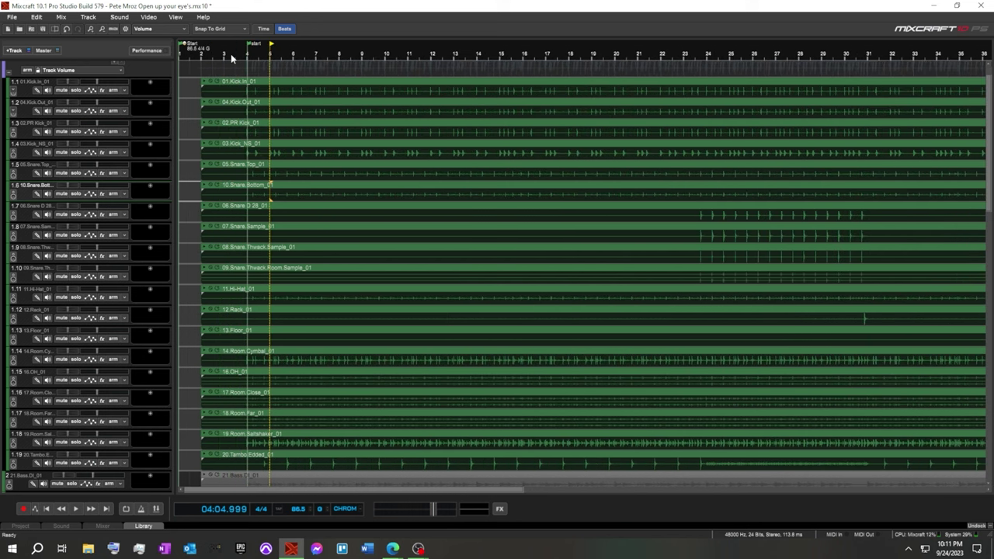
{"action": "scroll", "coordinate": [230, 59], "scroll_direction": "up", "scroll_amount": 3}
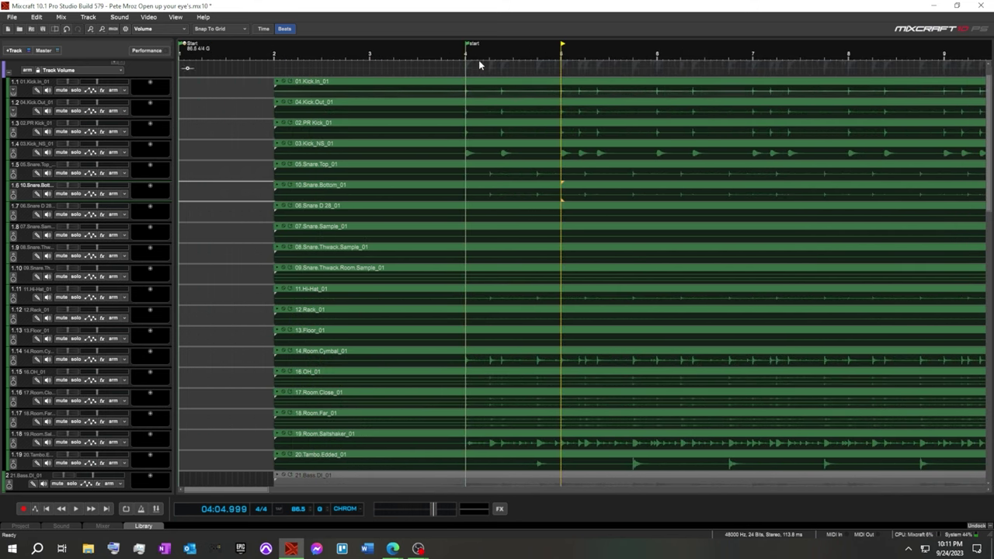
{"action": "left_click", "coordinate": [467, 56]}
{"action": "scroll", "coordinate": [697, 191], "scroll_direction": "up", "scroll_amount": 5}
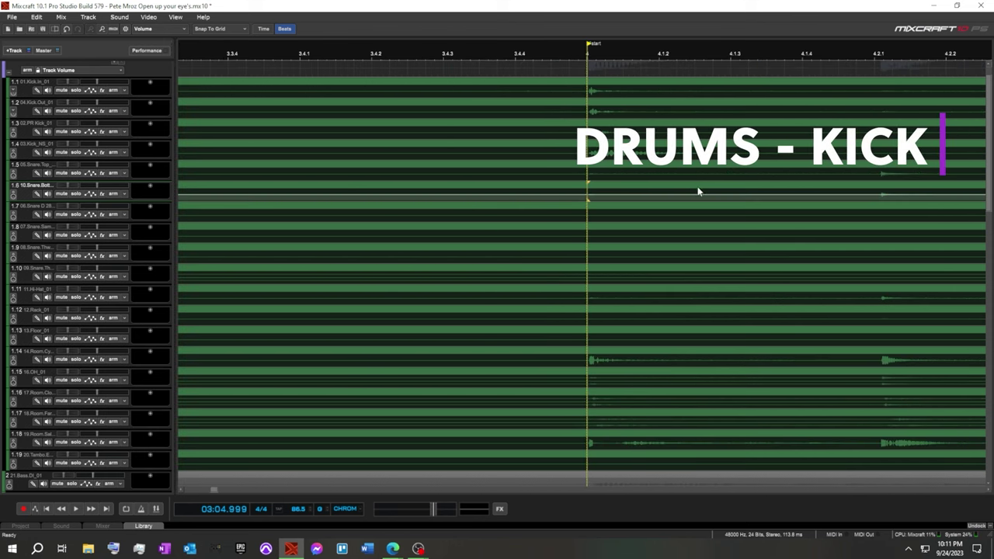
{"action": "scroll", "coordinate": [597, 222], "scroll_direction": "down", "scroll_amount": 2}
{"action": "left_click", "coordinate": [176, 16]}
{"action": "mouse_move", "coordinate": [350, 30]}
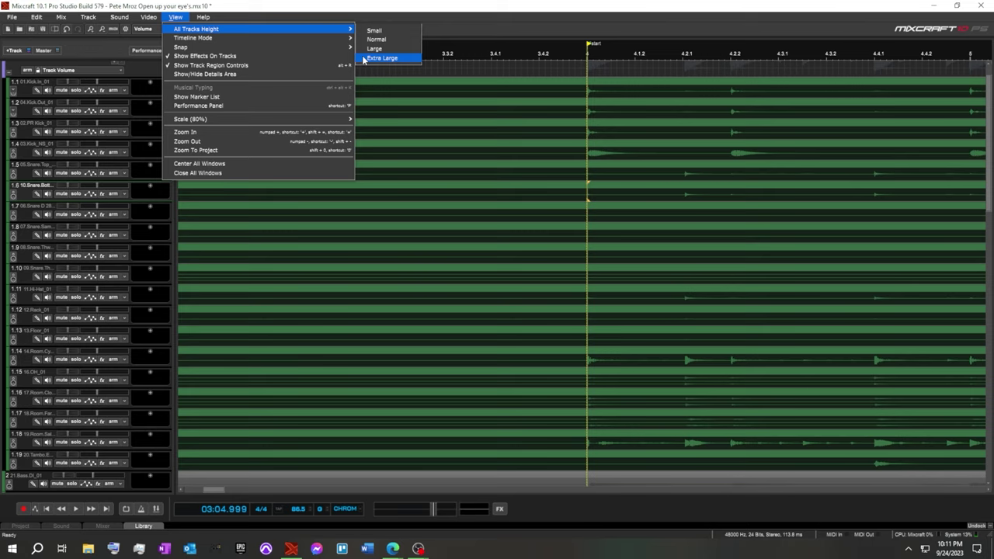
{"action": "left_click", "coordinate": [364, 60]}
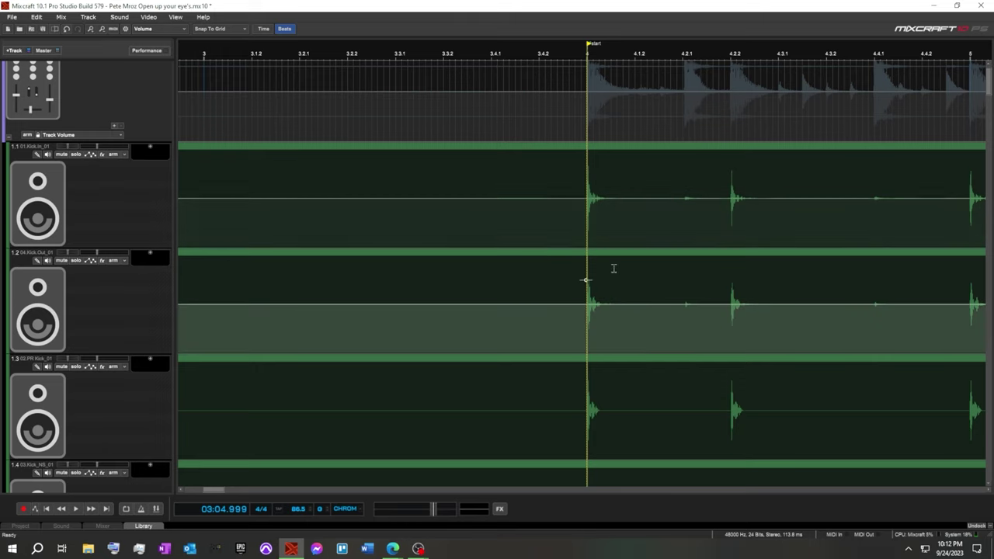
Examine the kick tracks' waveforms around the start marker to compare the alignment and direction of their transients.
{"action": "scroll", "coordinate": [645, 279], "scroll_direction": "up", "scroll_amount": 1}
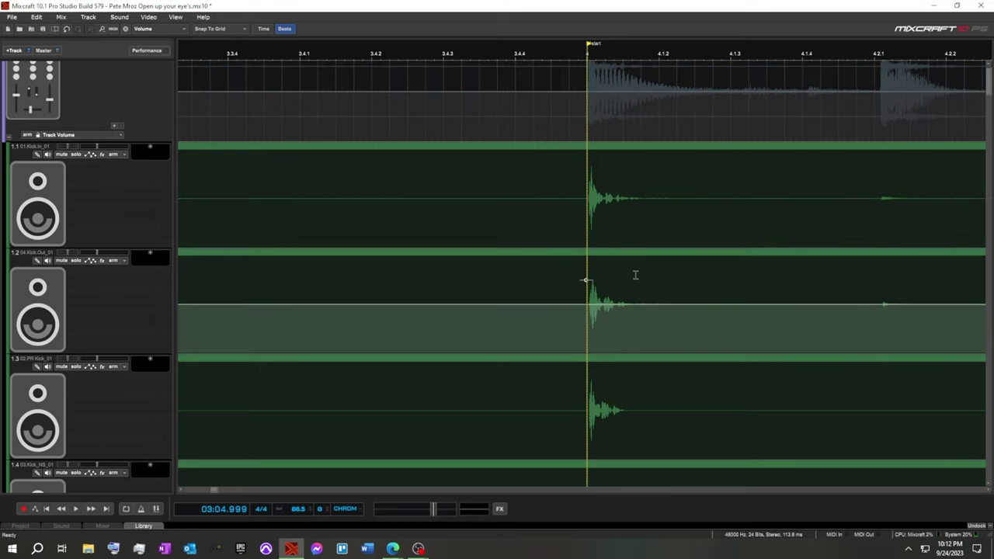
{"action": "scroll", "coordinate": [129, 198], "scroll_direction": "down", "scroll_amount": 1}
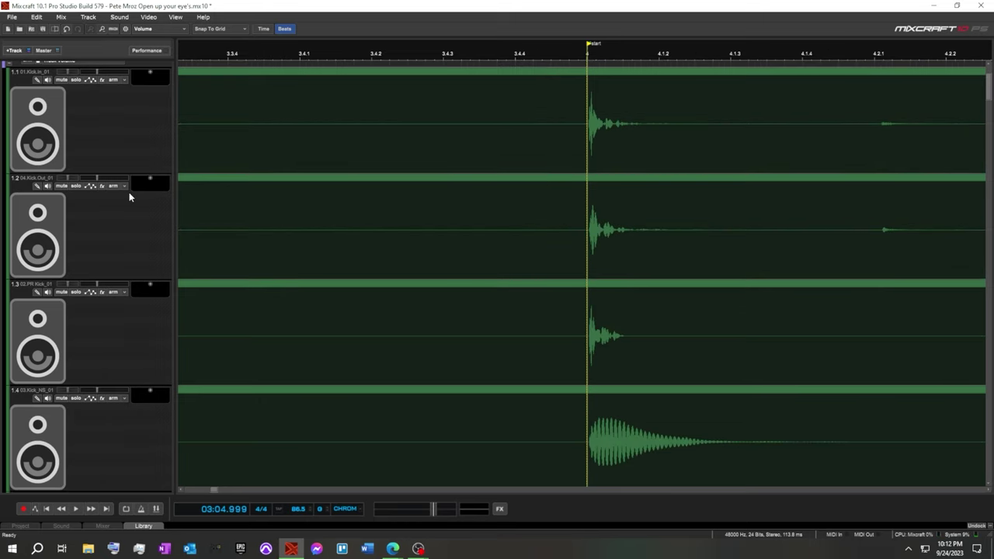
{"action": "scroll", "coordinate": [130, 198], "scroll_direction": "down", "scroll_amount": 2}
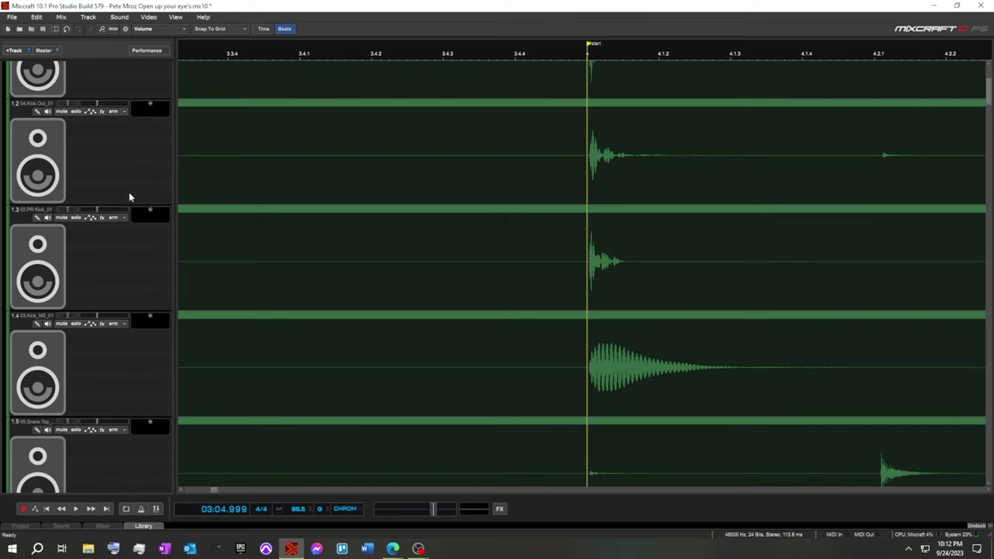
{"action": "scroll", "coordinate": [129, 197], "scroll_direction": "down", "scroll_amount": 1}
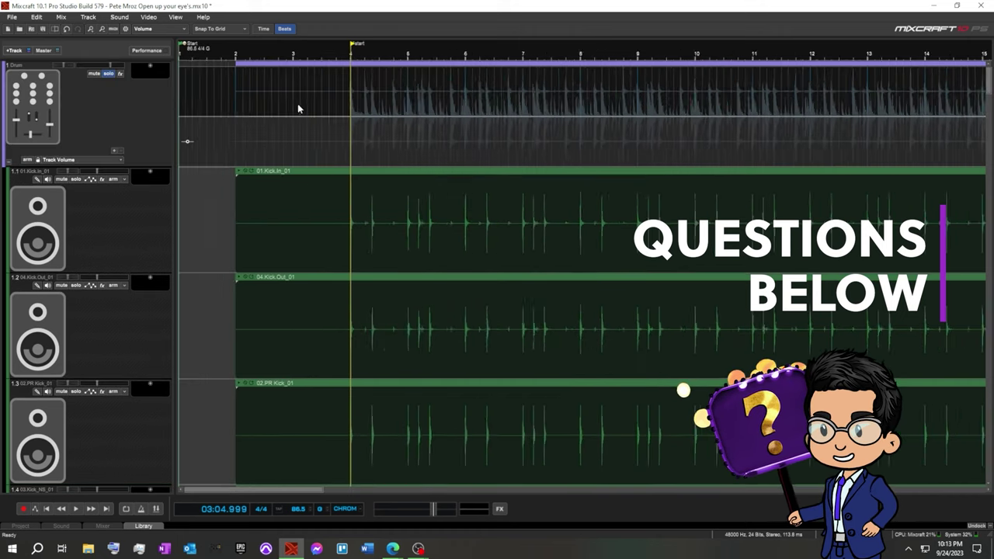
{"action": "scroll", "coordinate": [300, 104], "scroll_direction": "up", "scroll_amount": 3}
{"action": "scroll", "coordinate": [302, 104], "scroll_direction": "down", "scroll_amount": 1}
{"action": "scroll", "coordinate": [302, 104], "scroll_direction": "up", "scroll_amount": 1}
{"action": "scroll", "coordinate": [303, 105], "scroll_direction": "down", "scroll_amount": 2}
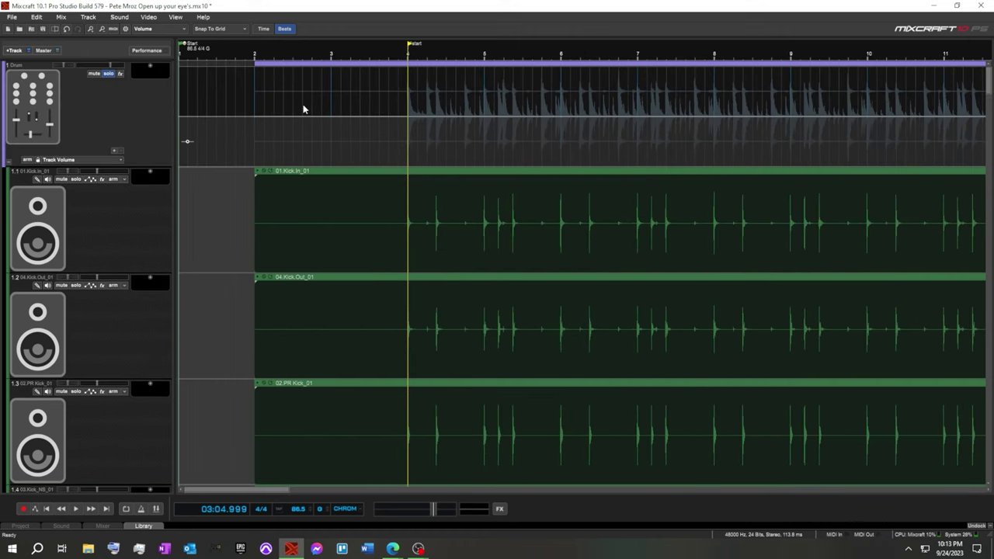
{"action": "scroll", "coordinate": [303, 103], "scroll_direction": "up", "scroll_amount": 1}
{"action": "scroll", "coordinate": [303, 103], "scroll_direction": "down", "scroll_amount": 1}
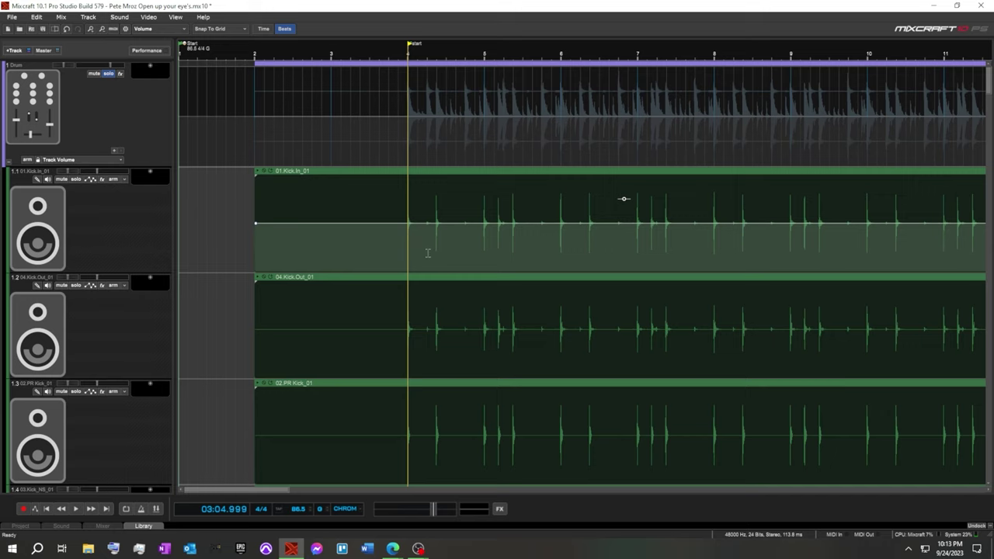
{"action": "scroll", "coordinate": [129, 219], "scroll_direction": "down", "scroll_amount": 1}
{"action": "scroll", "coordinate": [130, 219], "scroll_direction": "down", "scroll_amount": 1}
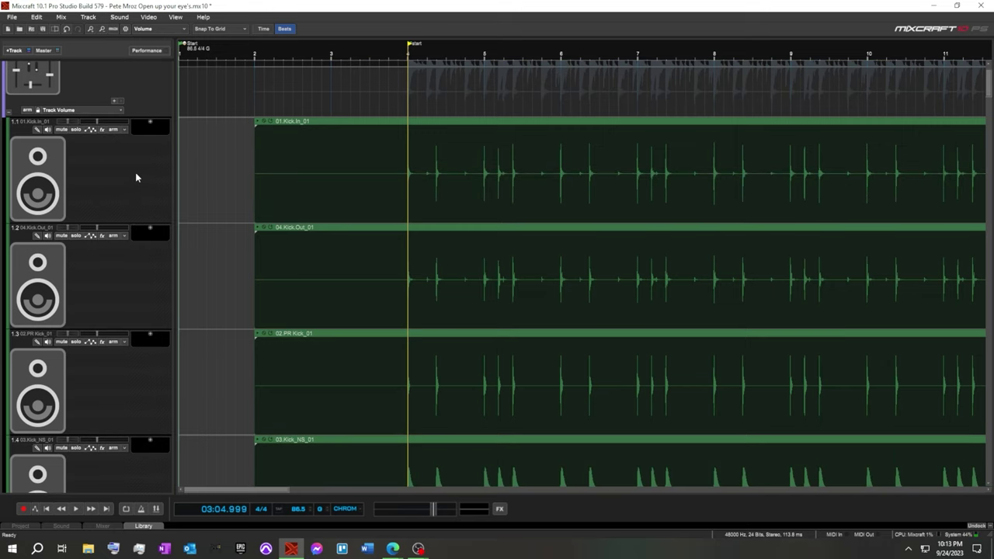
Solo the 01.Kick.In_01 track and play it from the start marker.
{"action": "left_click", "coordinate": [75, 129]}
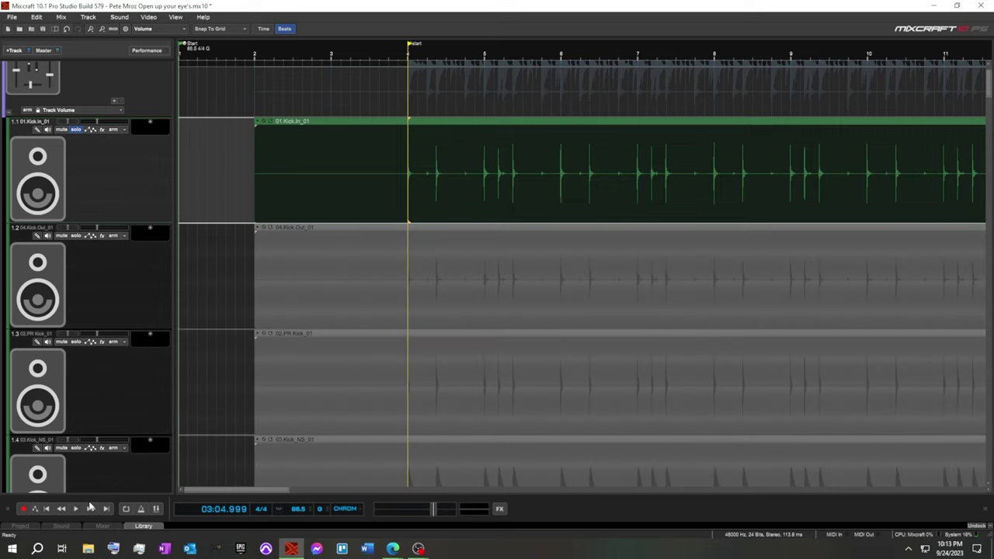
{"action": "left_click", "coordinate": [77, 508]}
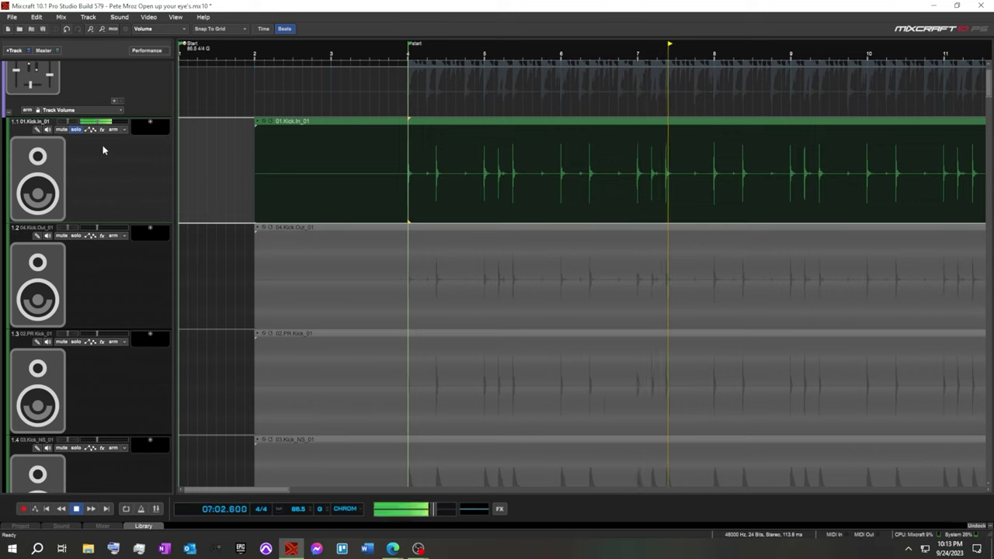
{"action": "mouse_move", "coordinate": [96, 122]}
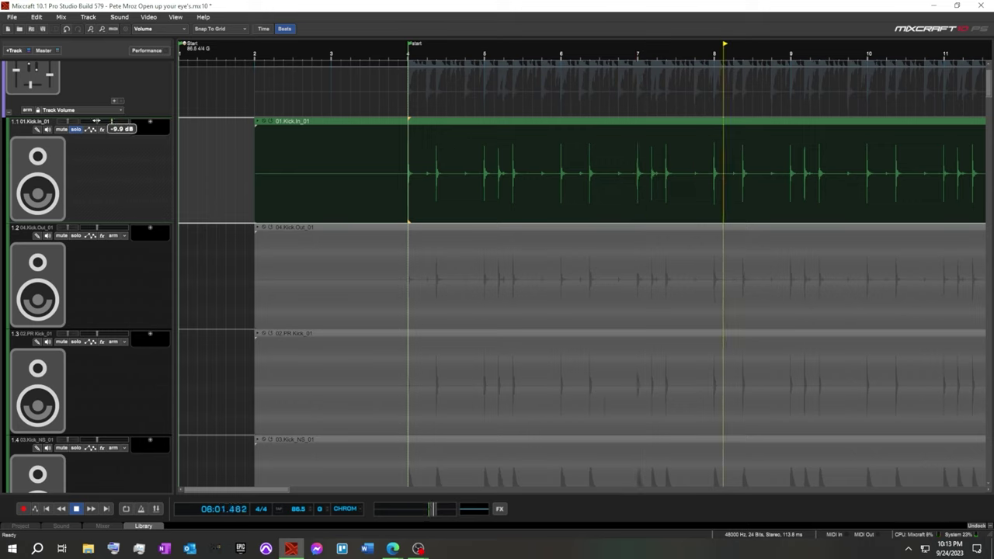
Solo 04.Kick.Out_01 as well and balance the pair by raising its volume and lowering 01.Kick.In_01 to about -13.6 dB.
{"action": "left_click", "coordinate": [76, 235]}
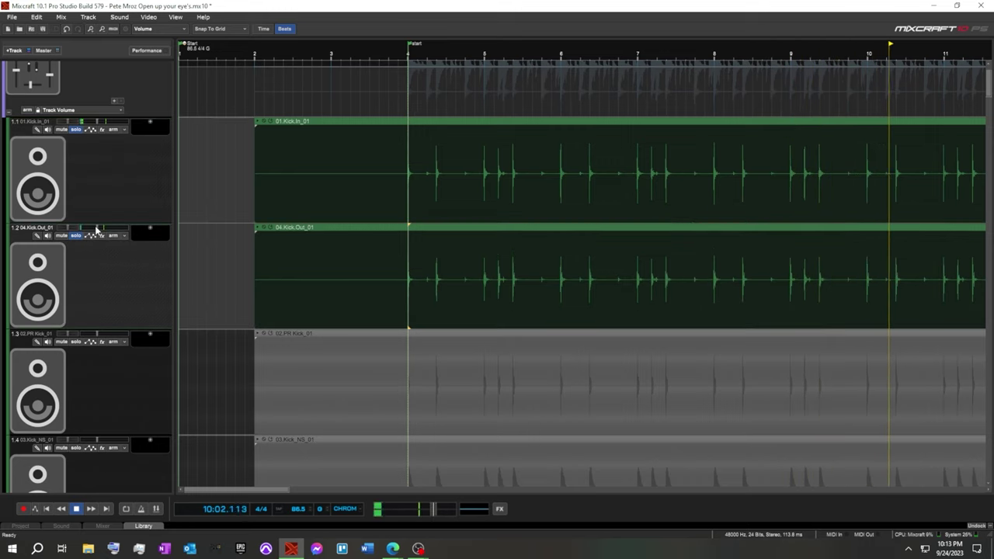
{"action": "left_click_drag", "start_coordinate": [96, 227], "coordinate": [112, 228]}
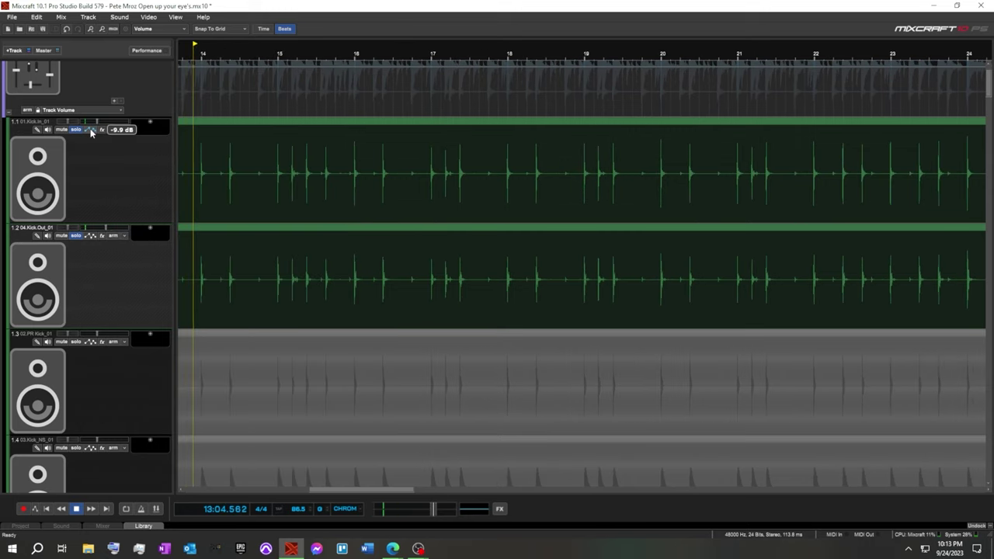
{"action": "left_click_drag", "start_coordinate": [97, 121], "coordinate": [90, 121]}
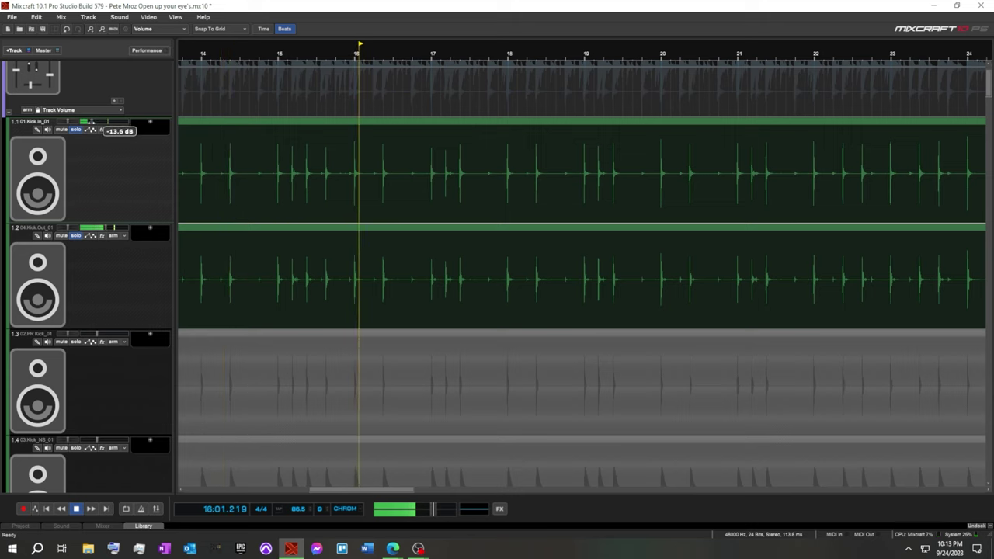
{"action": "mouse_move", "coordinate": [91, 121]}
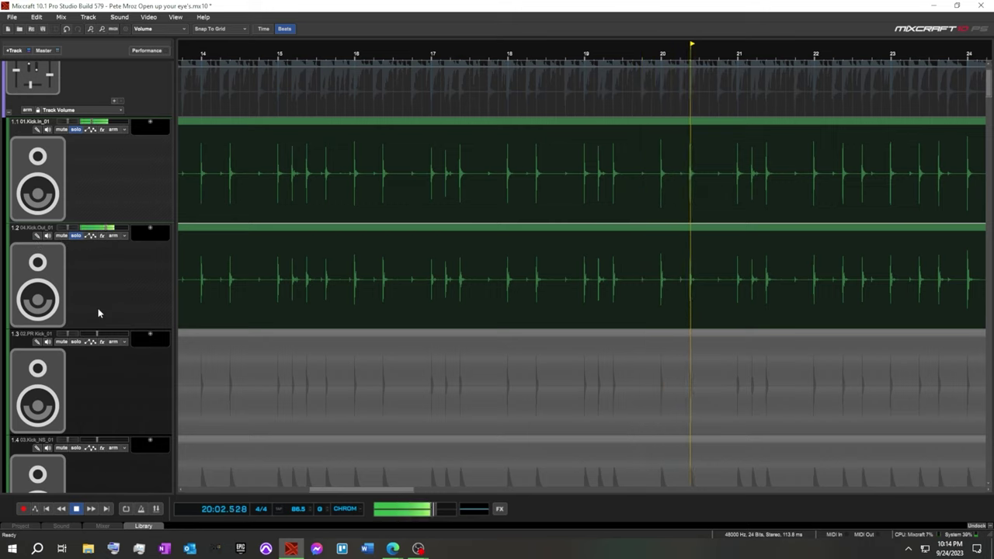
Add 02.PR Kick_01 to the soloed kicks and lower its volume to slightly below -13 dB.
{"action": "left_click", "coordinate": [75, 342]}
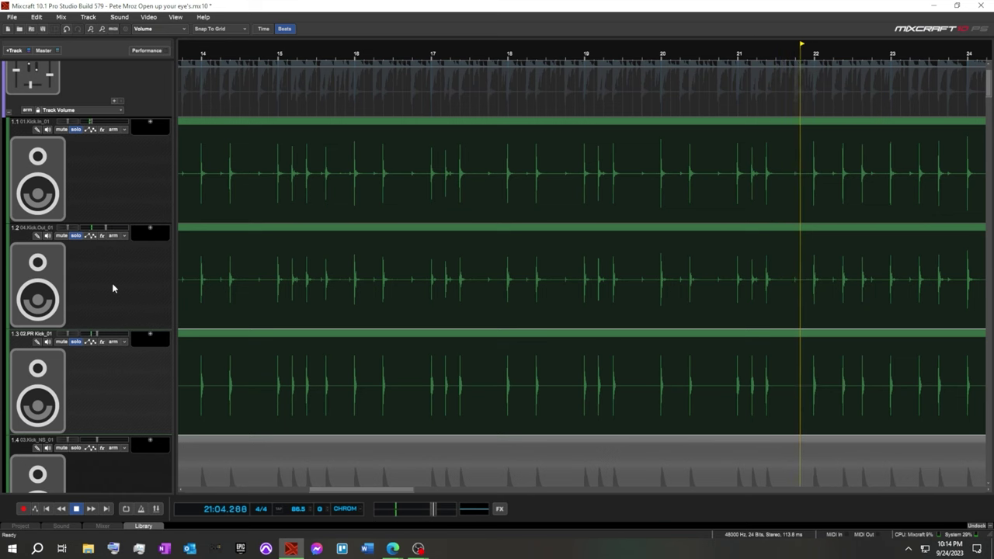
{"action": "scroll", "coordinate": [124, 365], "scroll_direction": "down", "scroll_amount": 1}
{"action": "scroll", "coordinate": [123, 365], "scroll_direction": "down", "scroll_amount": 2}
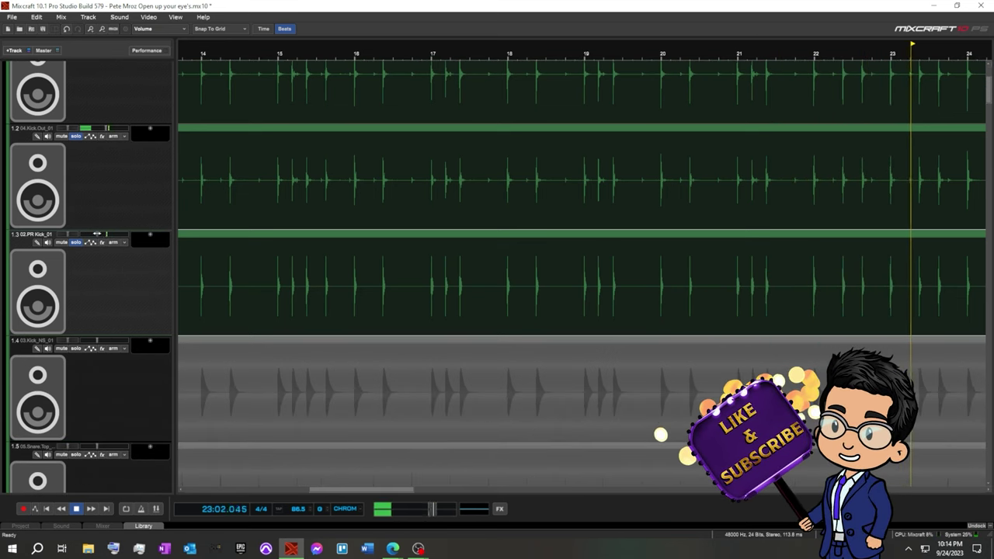
{"action": "mouse_move", "coordinate": [98, 234]}
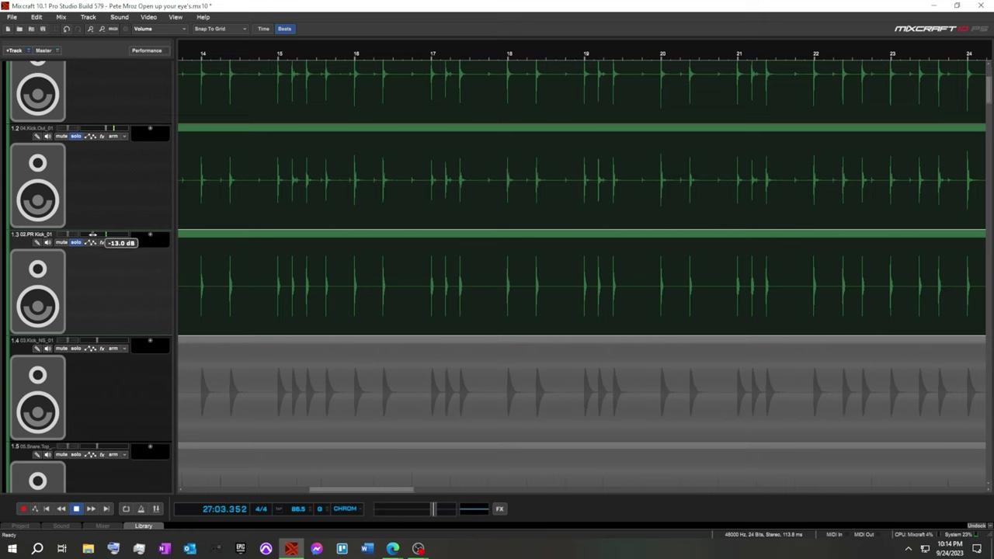
{"action": "left_click_drag", "start_coordinate": [93, 233], "coordinate": [91, 237]}
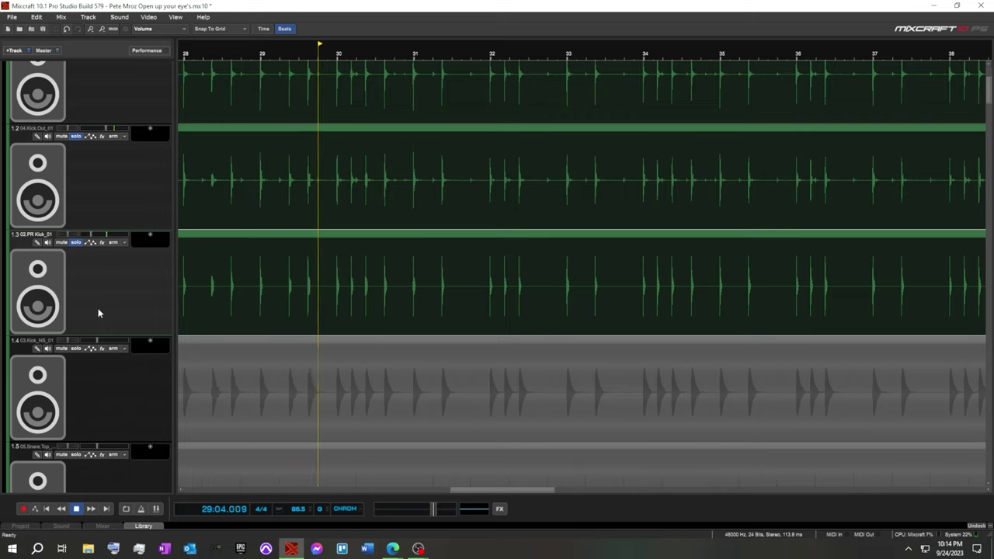
Add 03.Kick_NS_01 to the soloed kicks, raise its volume in the blend and stop playback.
{"action": "left_click", "coordinate": [77, 349]}
{"action": "mouse_move", "coordinate": [91, 347]}
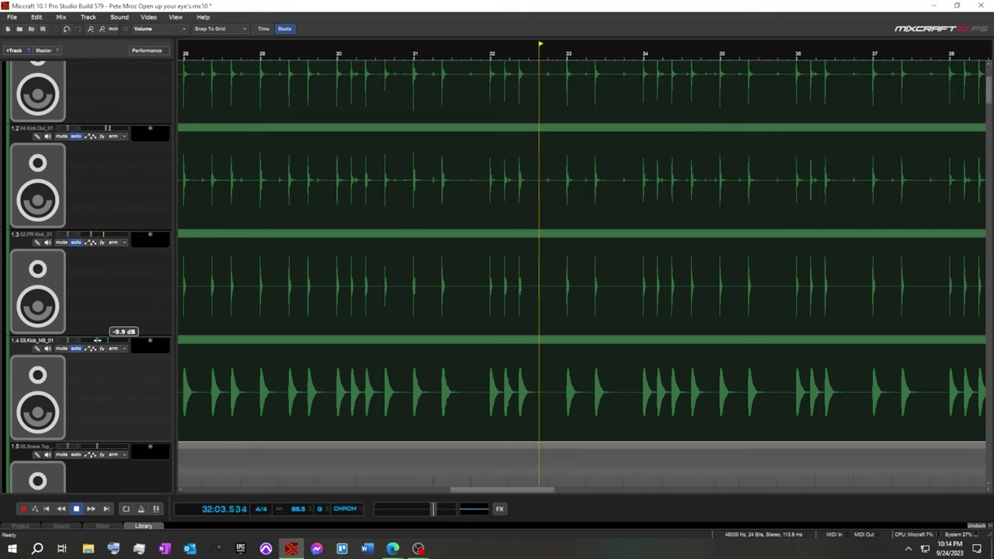
{"action": "mouse_move", "coordinate": [97, 341]}
{"action": "left_mouse_down"}
{"action": "mouse_move", "coordinate": [113, 340]}
{"action": "mouse_move", "coordinate": [105, 341]}
{"action": "left_mouse_up"}
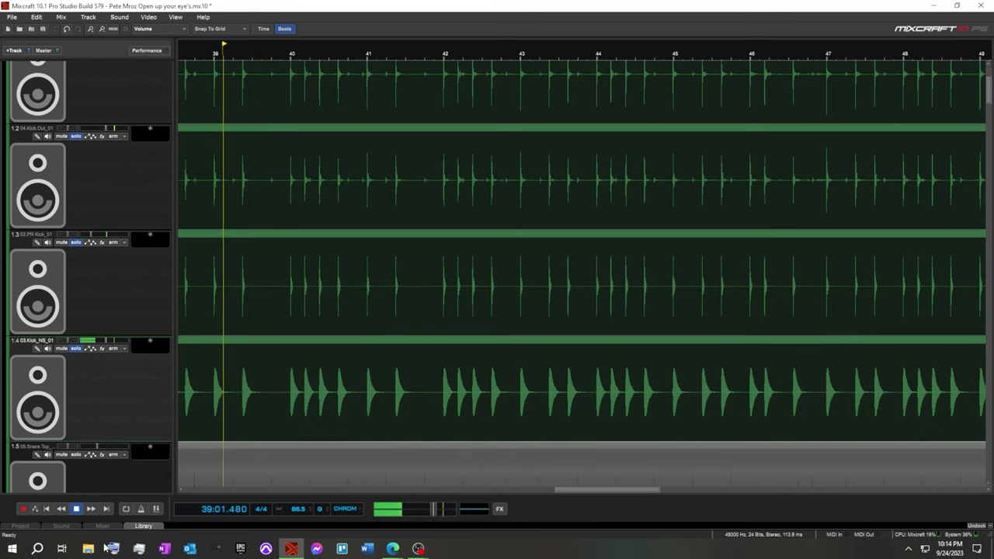
{"action": "left_click", "coordinate": [78, 510]}
{"action": "left_click", "coordinate": [77, 509]}
Set the height of all tracks to Small.
{"action": "scroll", "coordinate": [131, 309], "scroll_direction": "up", "scroll_amount": 3}
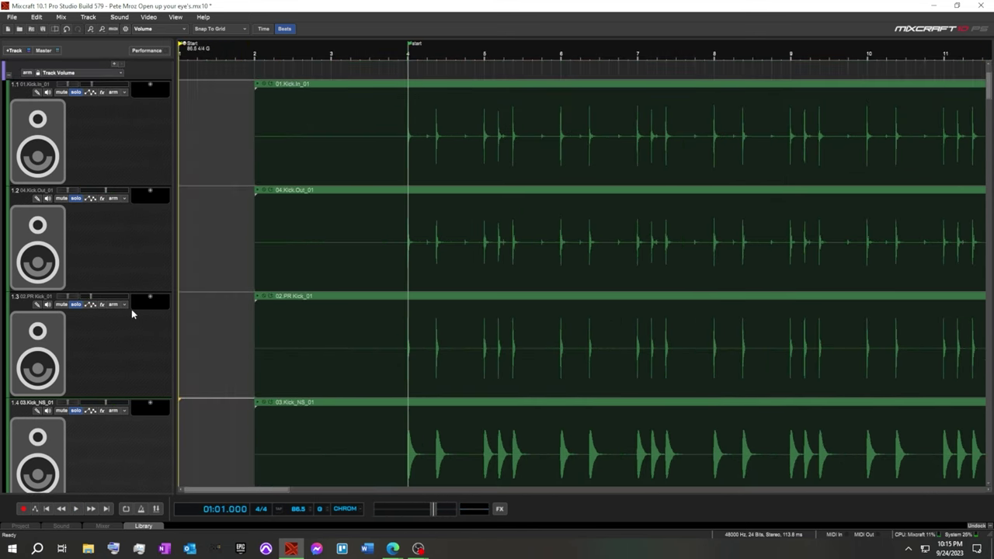
{"action": "scroll", "coordinate": [130, 313], "scroll_direction": "down", "scroll_amount": 1}
{"action": "scroll", "coordinate": [131, 313], "scroll_direction": "down", "scroll_amount": 1}
{"action": "left_click", "coordinate": [178, 18]}
{"action": "left_click", "coordinate": [178, 17]}
{"action": "left_click", "coordinate": [178, 17]}
{"action": "mouse_move", "coordinate": [339, 28]}
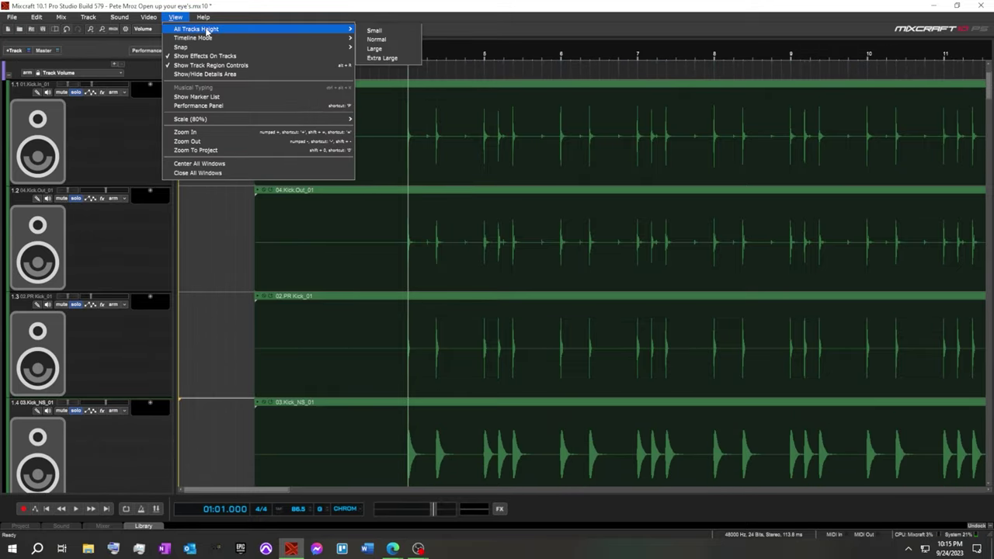
{"action": "left_click", "coordinate": [381, 28]}
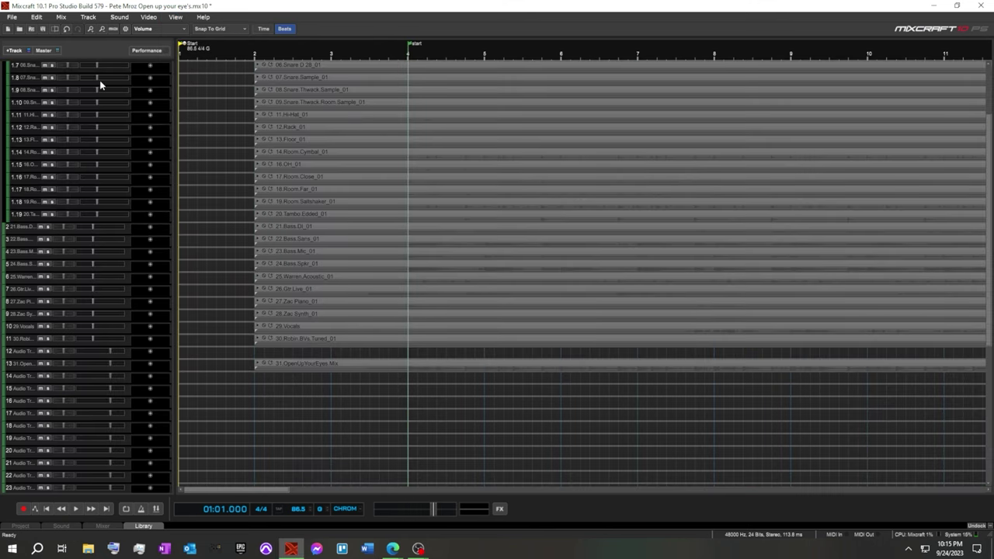
{"action": "scroll", "coordinate": [117, 186], "scroll_direction": "up", "scroll_amount": 3}
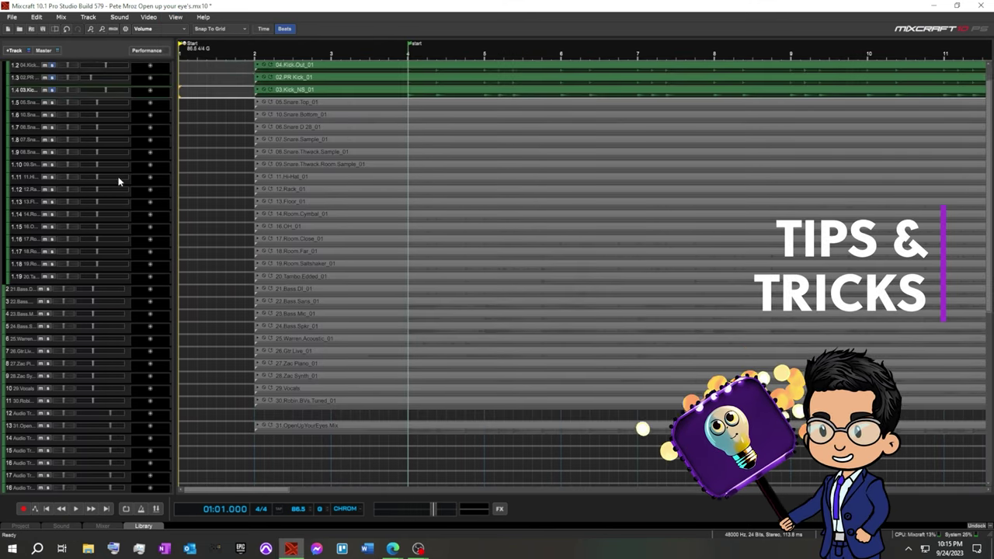
Set the height of all tracks to Normal.
{"action": "left_click", "coordinate": [177, 18]}
{"action": "mouse_move", "coordinate": [286, 33]}
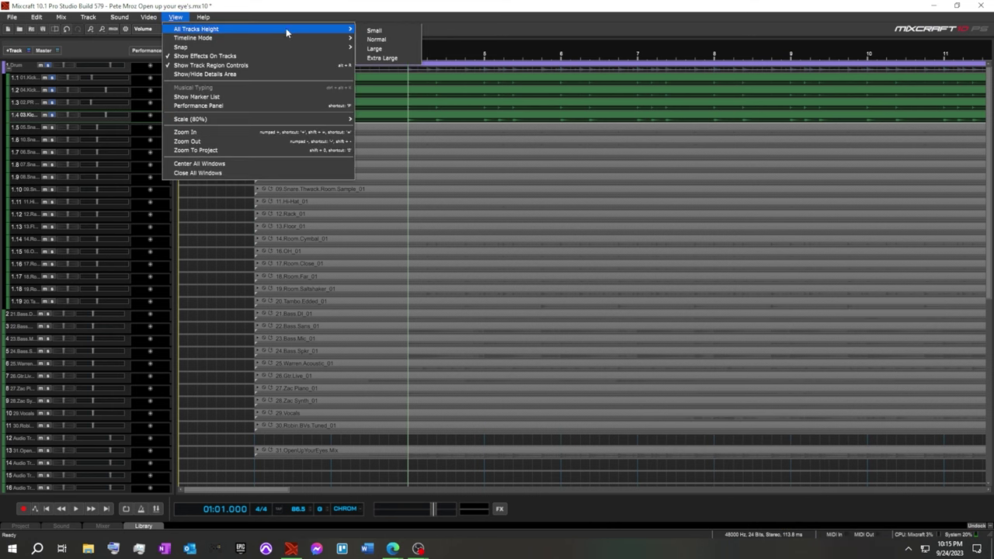
{"action": "left_click", "coordinate": [370, 45]}
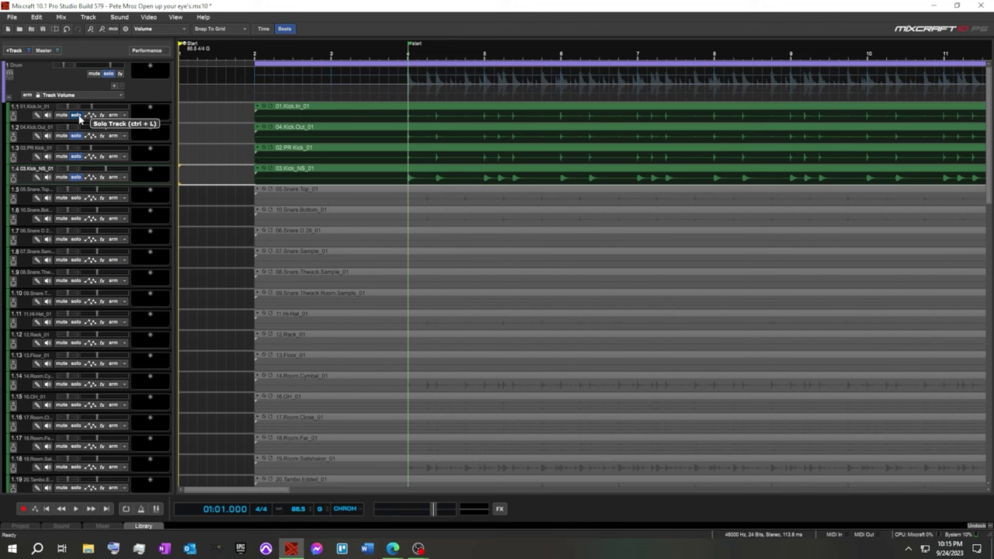
Show the mixer as an undocked window, reduced in size so the track list stays visible.
{"action": "left_click", "coordinate": [102, 526]}
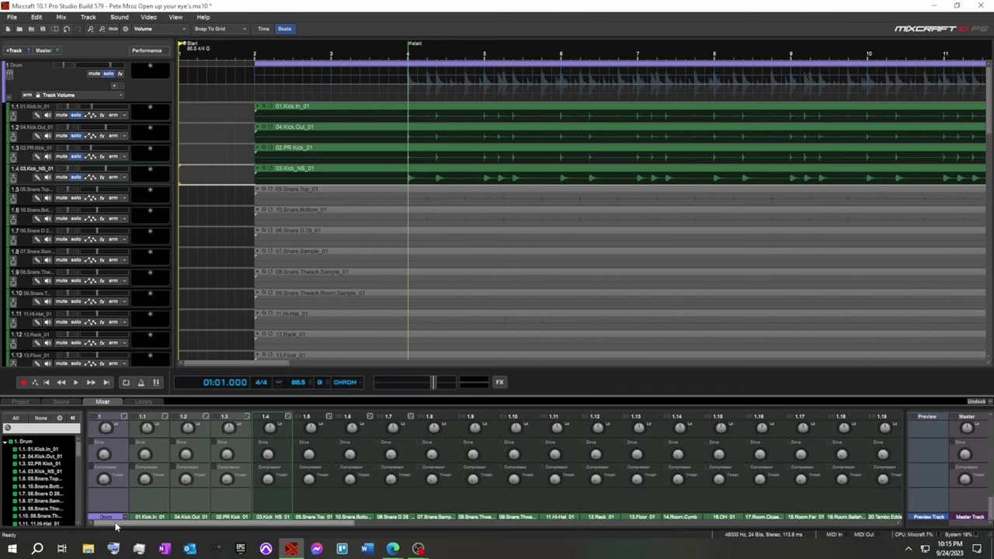
{"action": "left_click", "coordinate": [976, 403]}
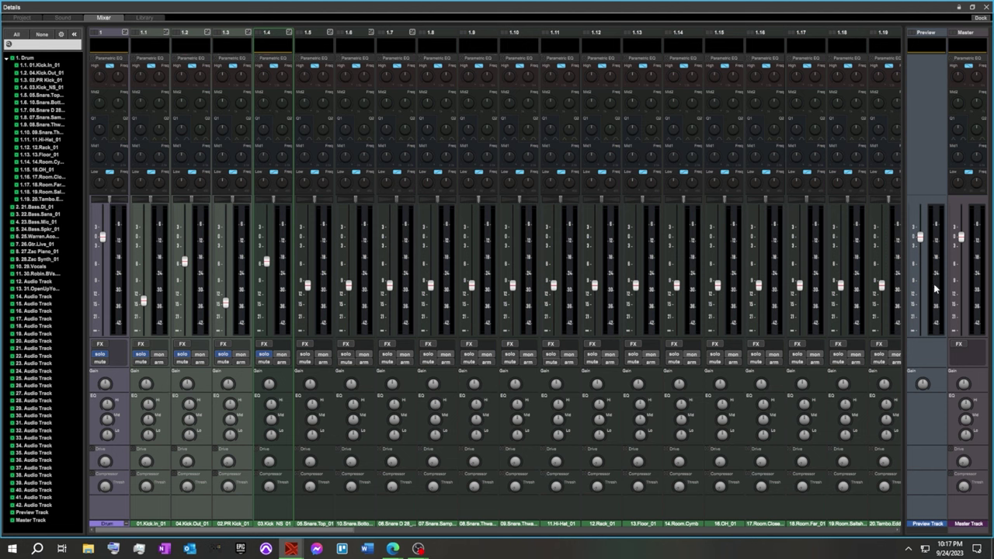
{"action": "left_click", "coordinate": [973, 8]}
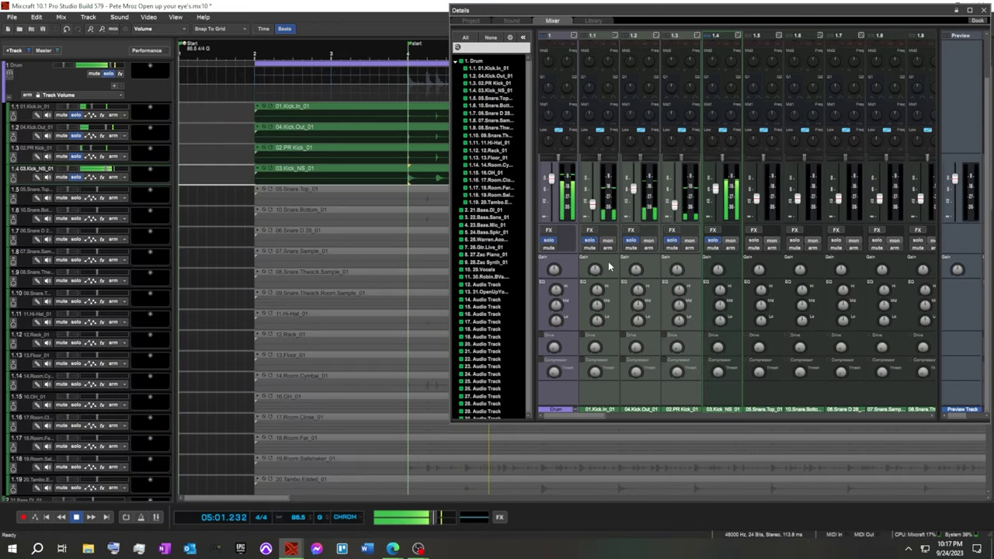
Leave only 01.Kick.In_01 soloed among the kicks and adjust its EQ, boosting the lows to about +3.6 dB.
{"action": "left_click", "coordinate": [714, 240]}
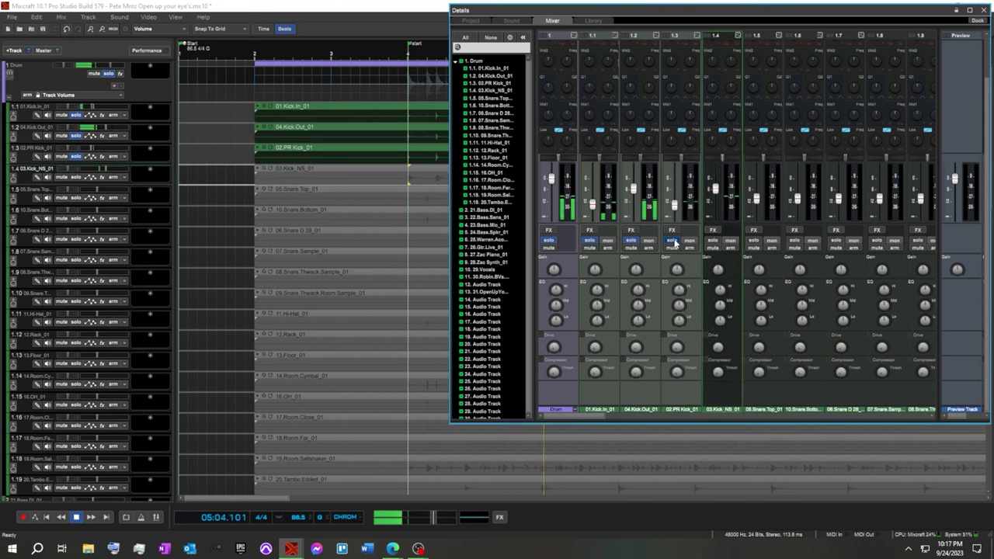
{"action": "left_click", "coordinate": [673, 240]}
{"action": "left_click", "coordinate": [631, 240]}
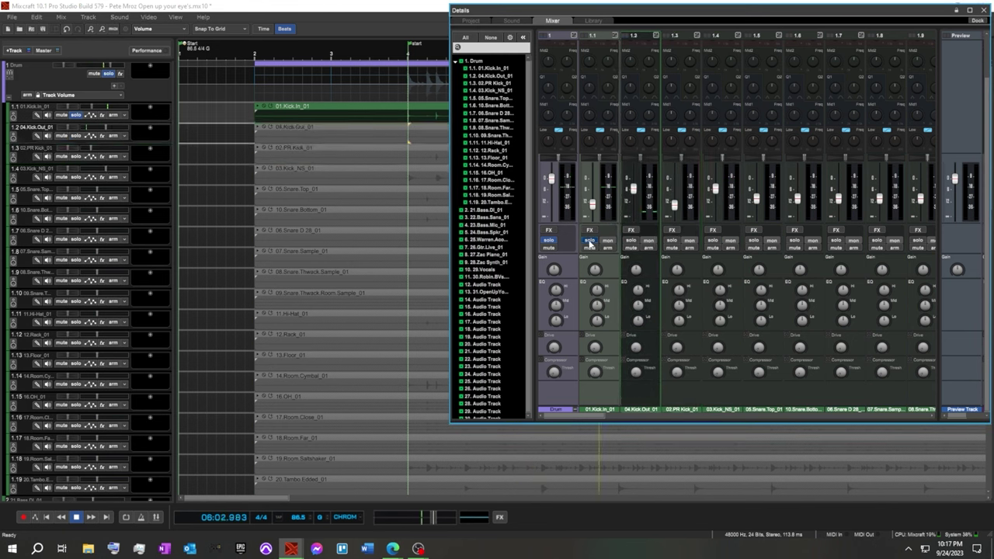
{"action": "mouse_move", "coordinate": [594, 291]}
{"action": "left_mouse_down"}
{"action": "mouse_move", "coordinate": [595, 280]}
{"action": "mouse_move", "coordinate": [597, 289]}
{"action": "left_mouse_up"}
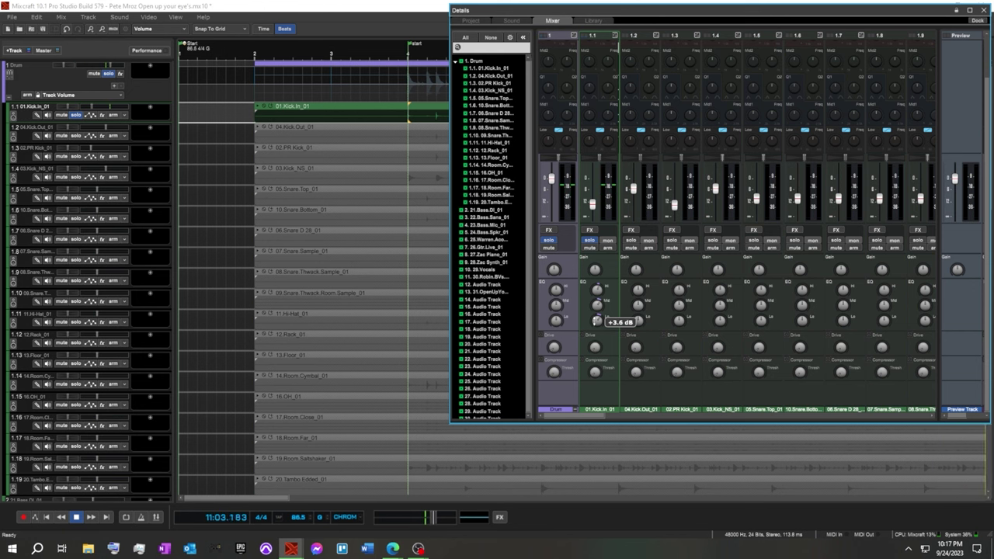
Solo 04.Kick.Out_01 as well and shape its EQ, boosting the lows to about +6.6 dB and cutting the highs by about 10 dB.
{"action": "left_click", "coordinate": [635, 241]}
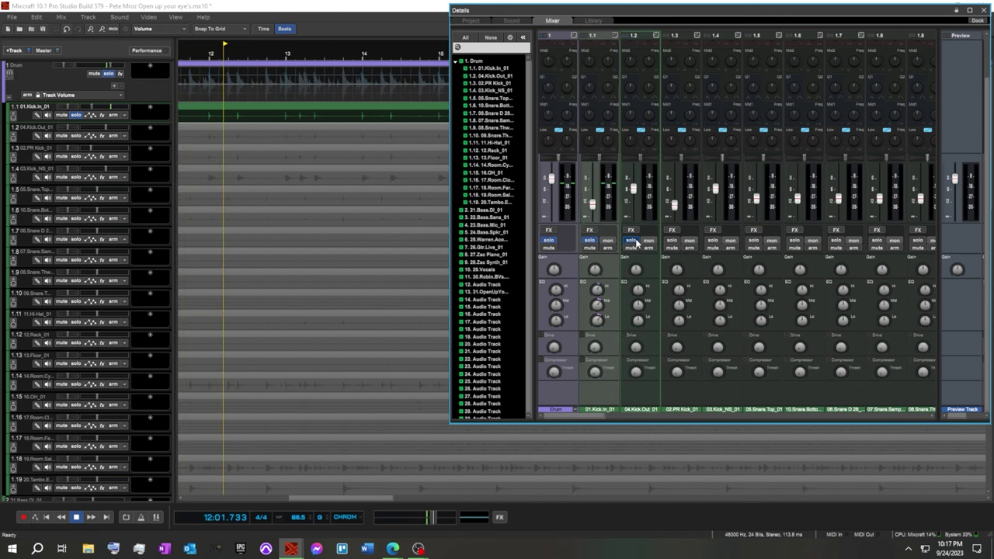
{"action": "mouse_move", "coordinate": [634, 188]}
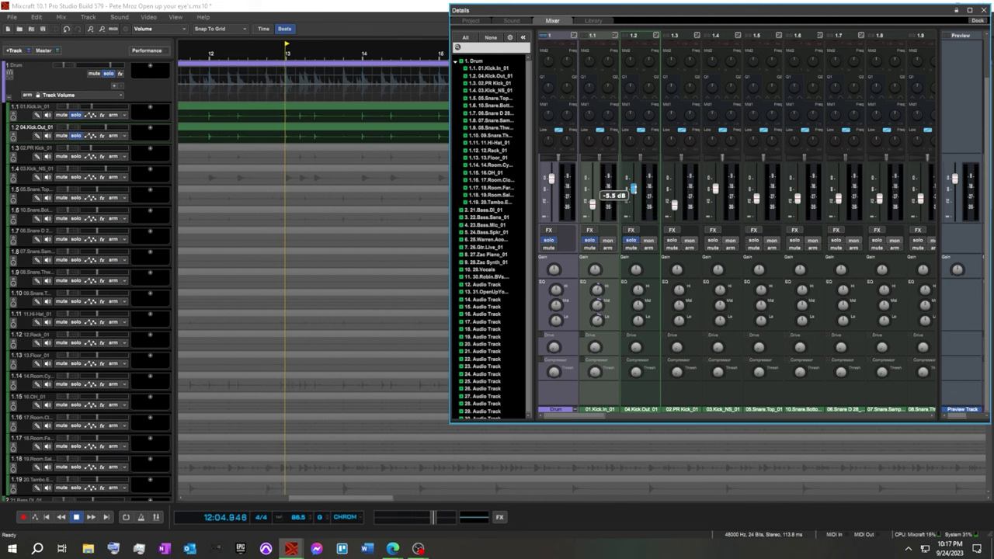
{"action": "left_click_drag", "start_coordinate": [639, 320], "coordinate": [636, 313]}
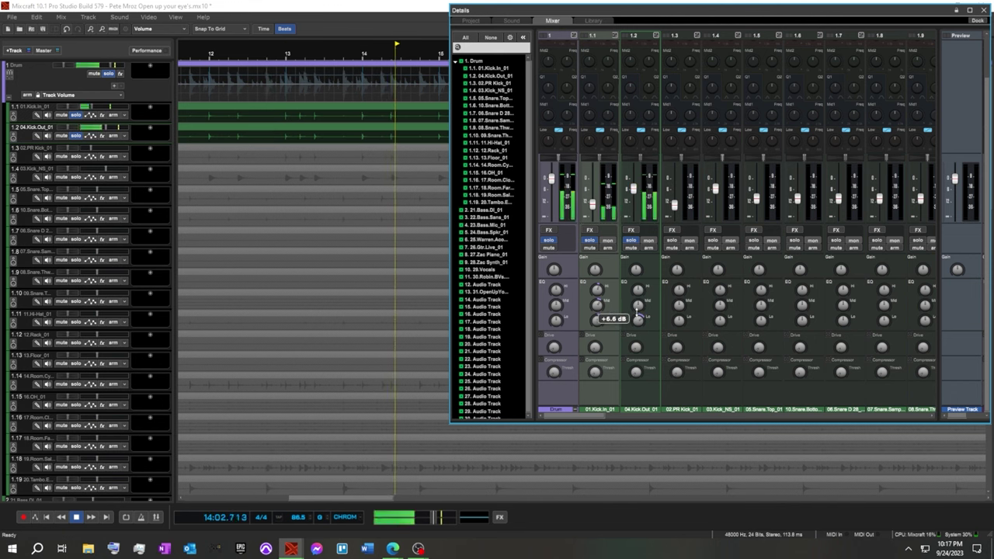
{"action": "left_click_drag", "start_coordinate": [636, 306], "coordinate": [633, 296]}
{"action": "mouse_move", "coordinate": [637, 319]}
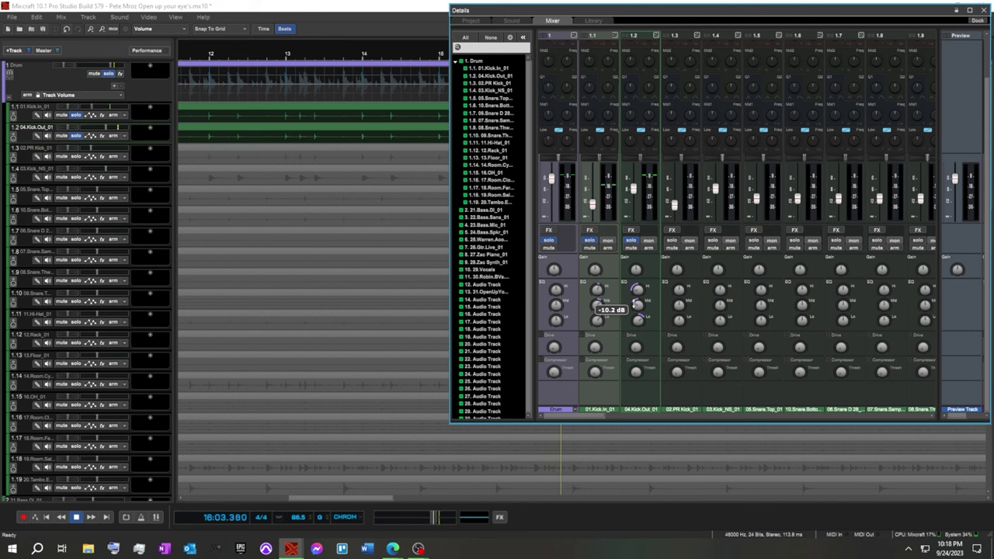
Add 02.PR Kick_01 to the soloed kicks, adjust its mid EQ and lower its volume to about -15.8 dB.
{"action": "left_click", "coordinate": [670, 243]}
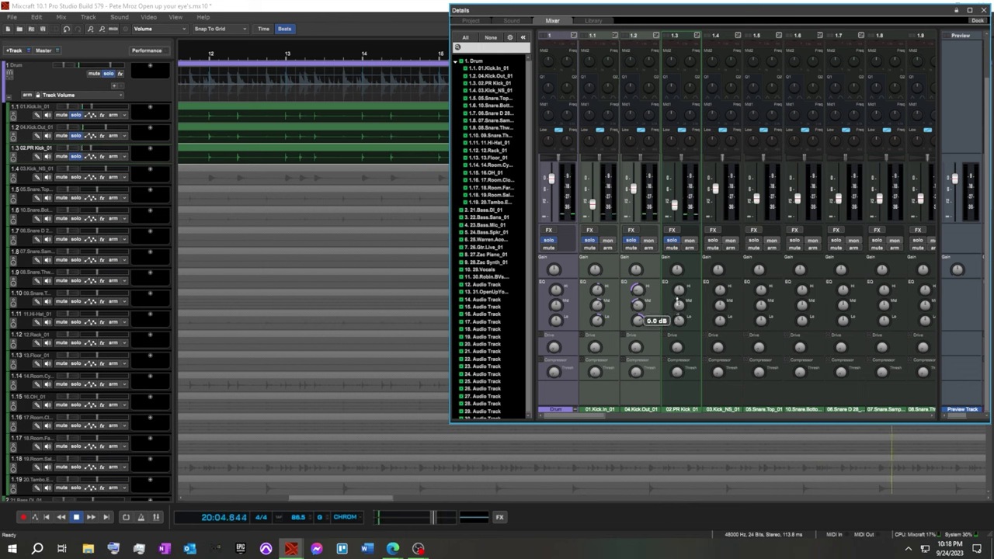
{"action": "left_click_drag", "start_coordinate": [680, 304], "coordinate": [679, 282]}
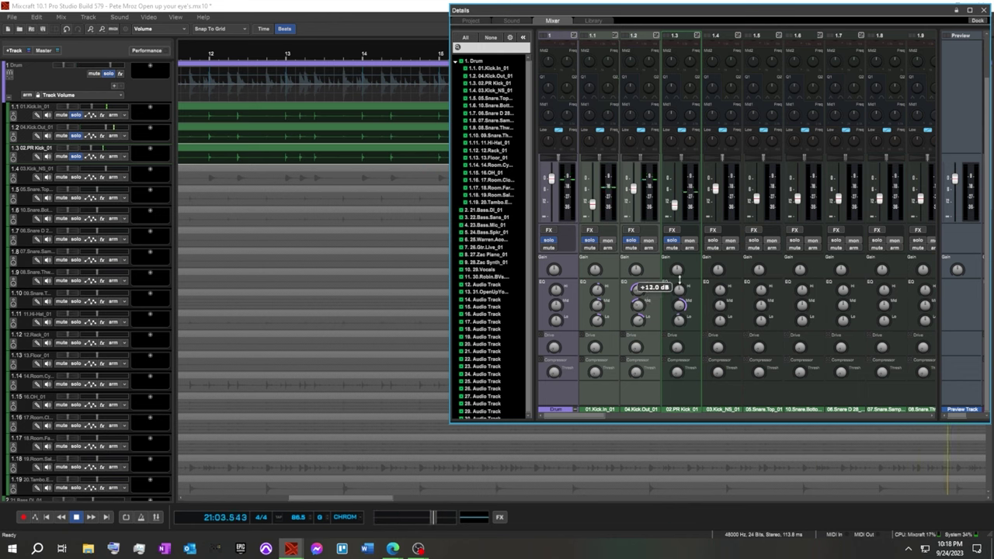
{"action": "left_click_drag", "start_coordinate": [681, 281], "coordinate": [674, 298]}
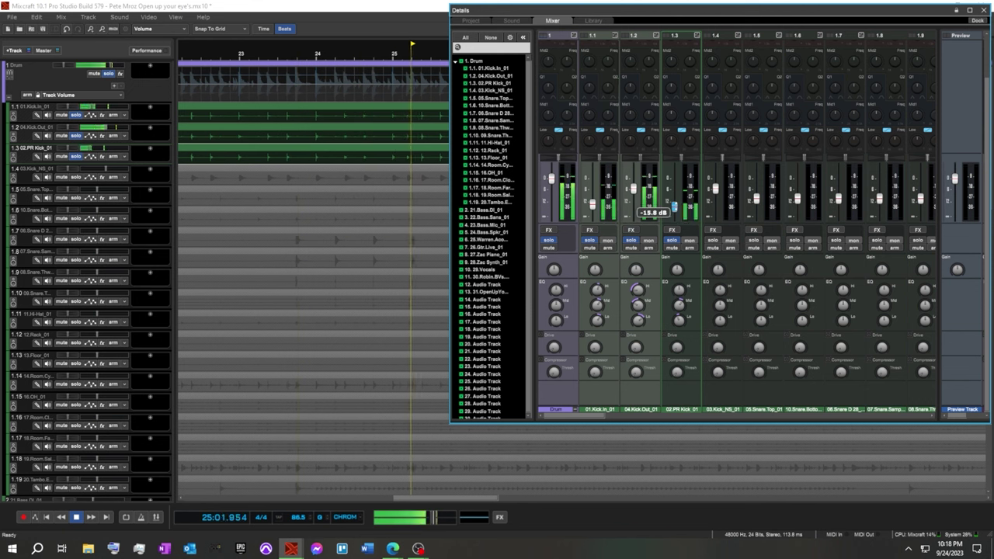
Add 03.Kick_NS_01 to the soloed kicks and shape its EQ, cutting the mids to about -6 dB and reducing the highs.
{"action": "left_click", "coordinate": [713, 242]}
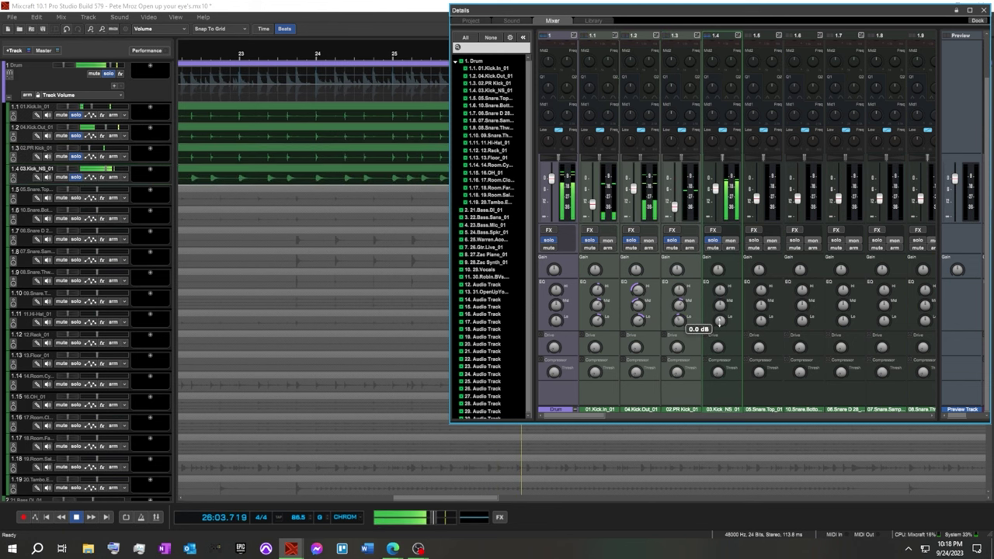
{"action": "mouse_move", "coordinate": [721, 321]}
{"action": "left_mouse_down"}
{"action": "mouse_move", "coordinate": [721, 306]}
{"action": "mouse_move", "coordinate": [721, 322]}
{"action": "left_mouse_up"}
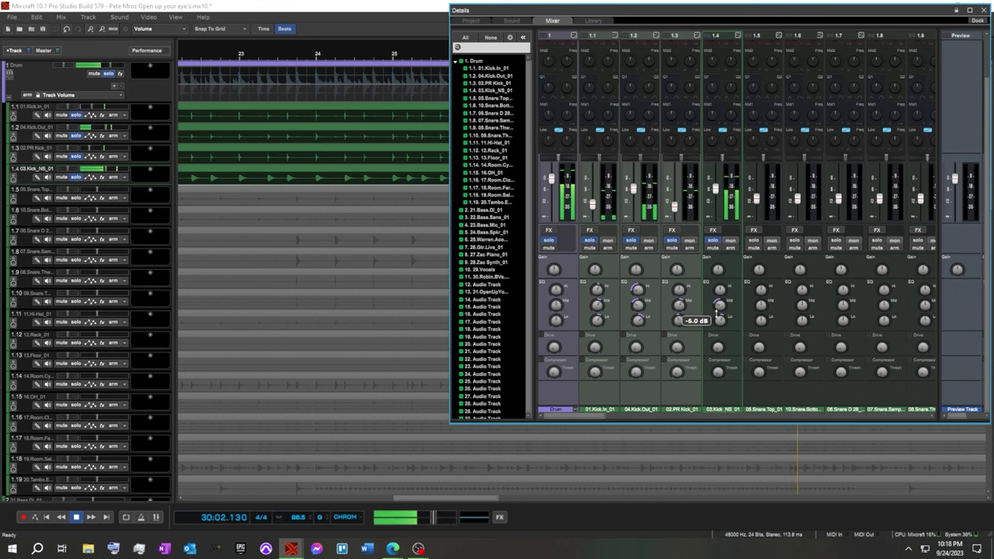
{"action": "mouse_move", "coordinate": [720, 305]}
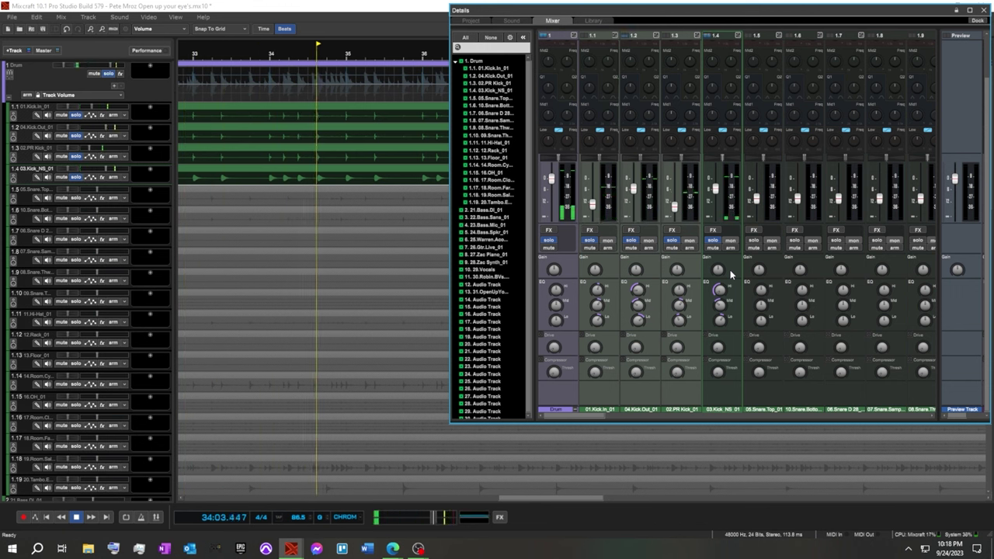
Rebalance the kicks: set 03.Kick_NS_01 to about -5 dB, lower 04.Kick.Out_01, and slightly raise 02.PR Kick_01 and 01.Kick.In_01.
{"action": "mouse_move", "coordinate": [715, 188]}
{"action": "left_mouse_down"}
{"action": "mouse_move", "coordinate": [716, 220]}
{"action": "mouse_move", "coordinate": [716, 194]}
{"action": "left_mouse_up"}
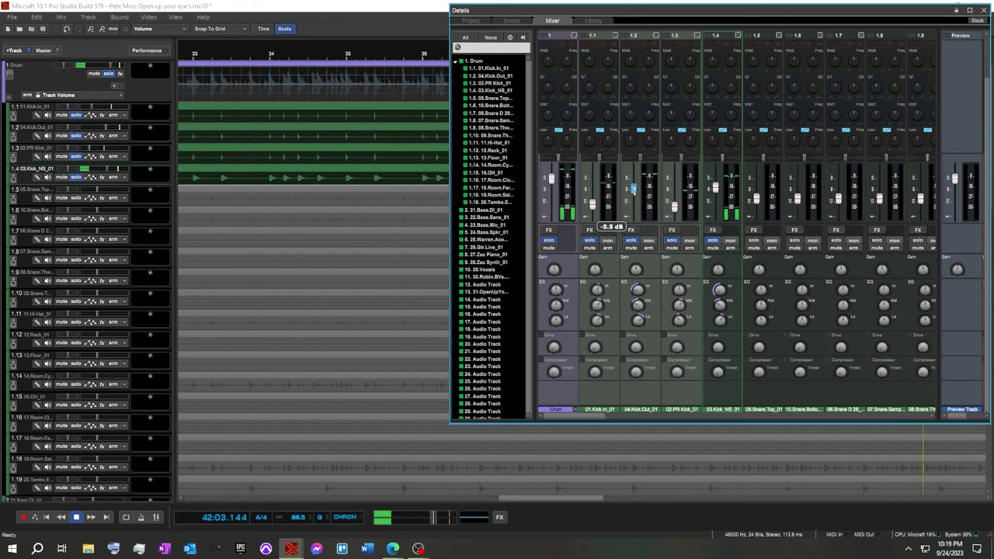
{"action": "mouse_move", "coordinate": [634, 189]}
{"action": "left_mouse_down"}
{"action": "mouse_move", "coordinate": [633, 173]}
{"action": "mouse_move", "coordinate": [634, 193]}
{"action": "left_mouse_up"}
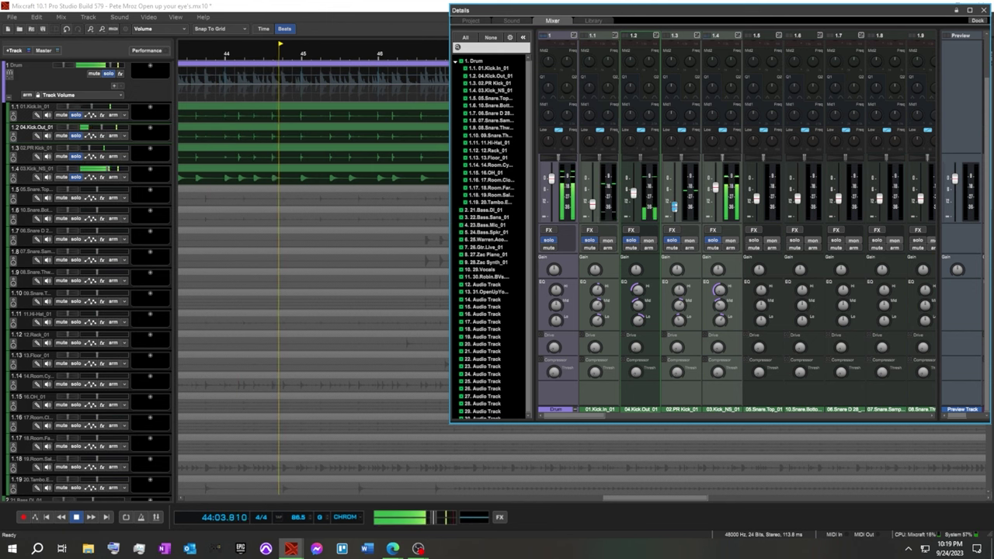
{"action": "left_click_drag", "start_coordinate": [674, 205], "coordinate": [674, 204]}
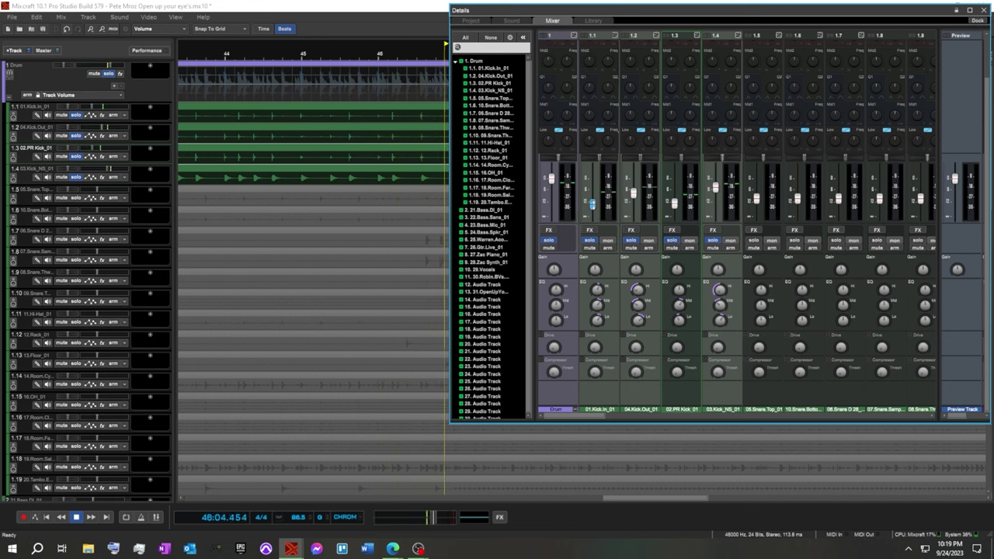
{"action": "left_click_drag", "start_coordinate": [593, 205], "coordinate": [592, 202]}
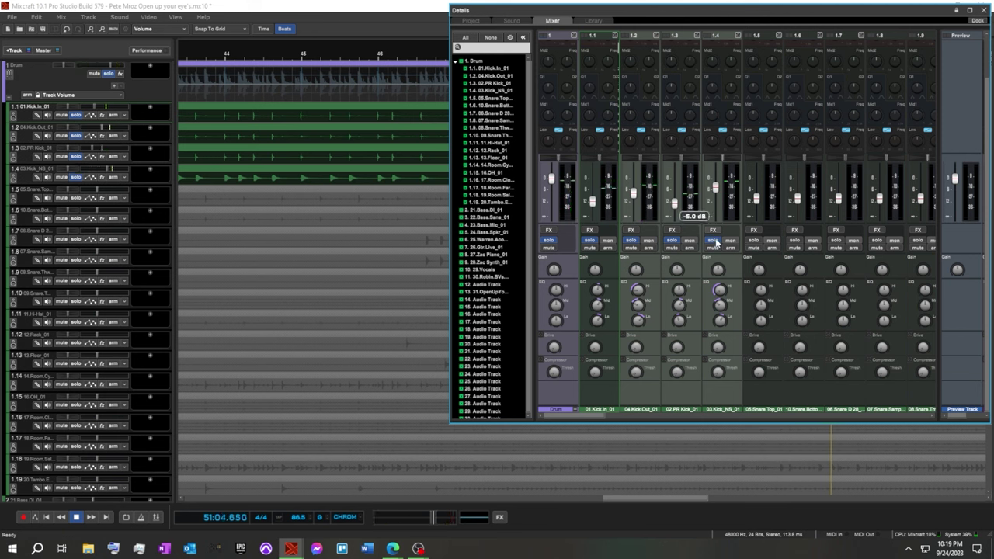
{"action": "mouse_move", "coordinate": [717, 303]}
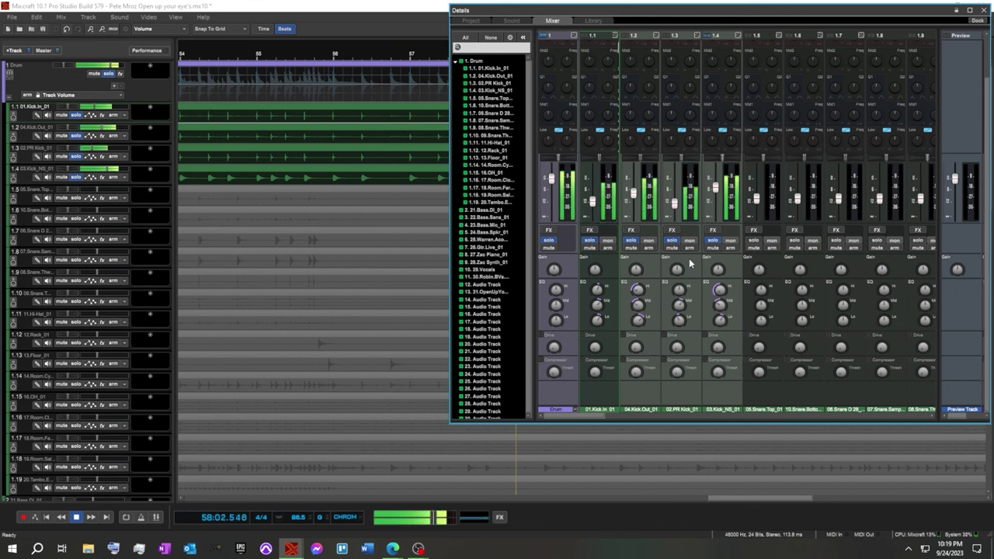
Solo 05.Snare.Top_01 and turn off solo on all four kick tracks.
{"action": "left_click", "coordinate": [76, 199]}
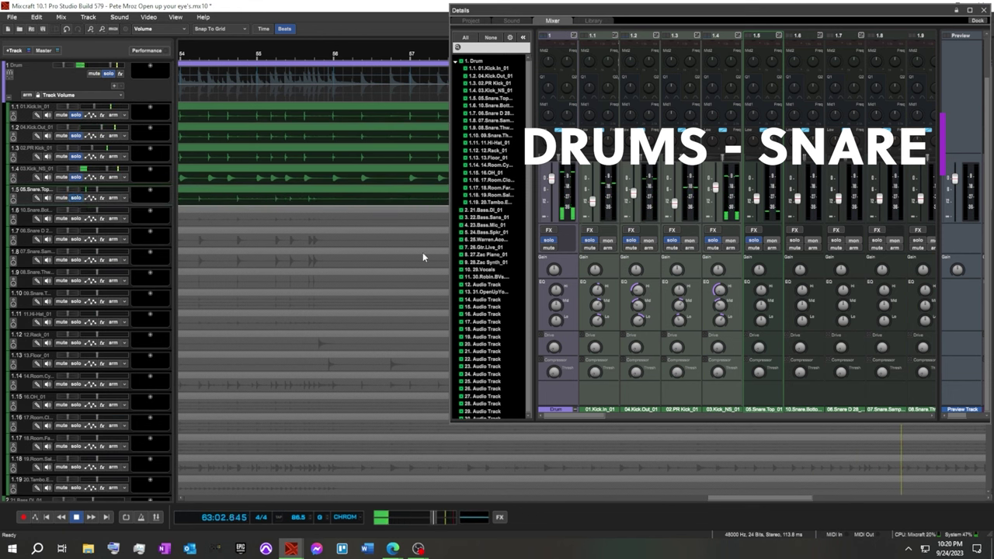
{"action": "left_click", "coordinate": [713, 241]}
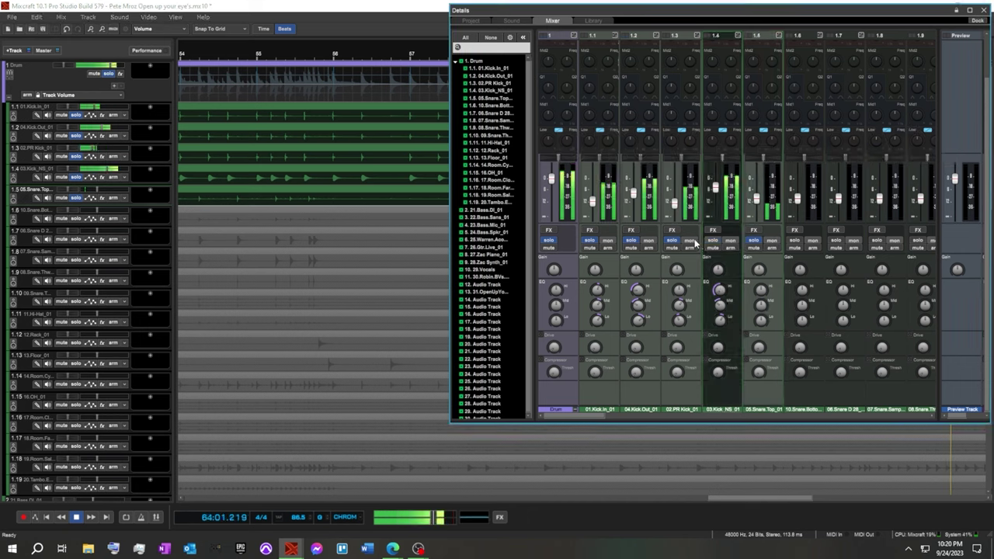
{"action": "left_click", "coordinate": [672, 241]}
{"action": "left_click", "coordinate": [630, 241]}
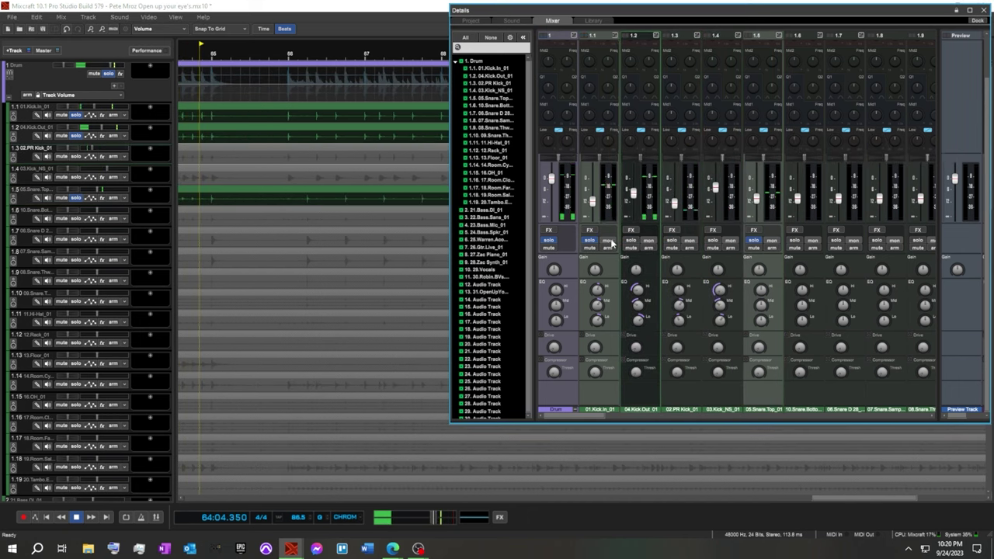
{"action": "left_click", "coordinate": [592, 242]}
{"action": "left_click", "coordinate": [594, 241]}
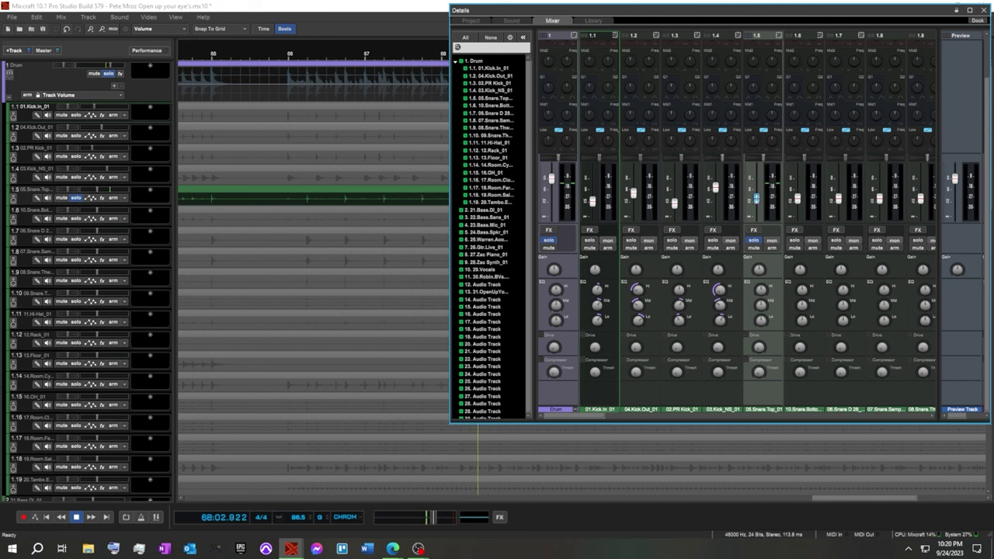
Raise the volume of 05.Snare.Top_01 to about -2.3 dB and move playback back to around measure 70.
{"action": "left_click_drag", "start_coordinate": [756, 200], "coordinate": [756, 185]}
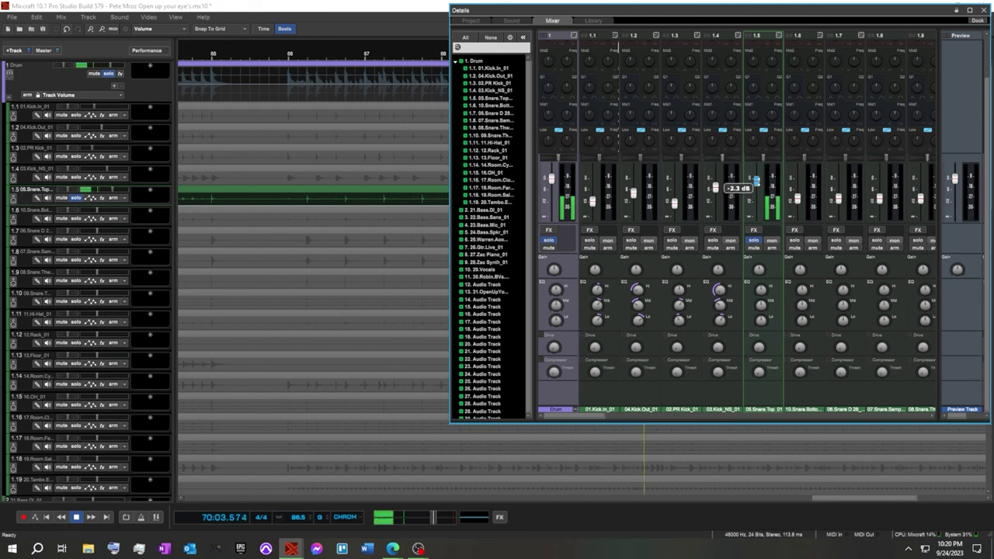
{"action": "left_click_drag", "start_coordinate": [757, 181], "coordinate": [757, 182]}
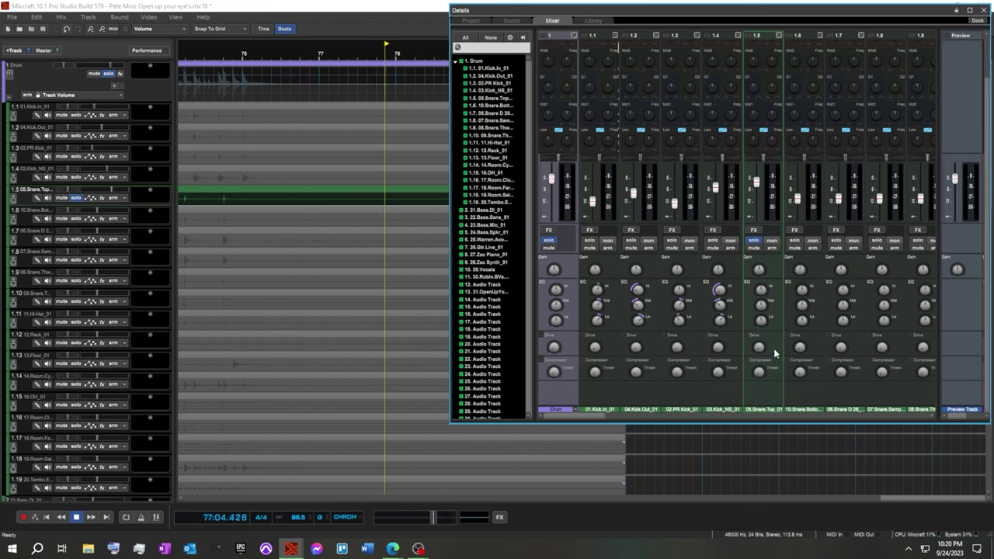
{"action": "scroll", "coordinate": [399, 215], "scroll_direction": "down", "scroll_amount": 2}
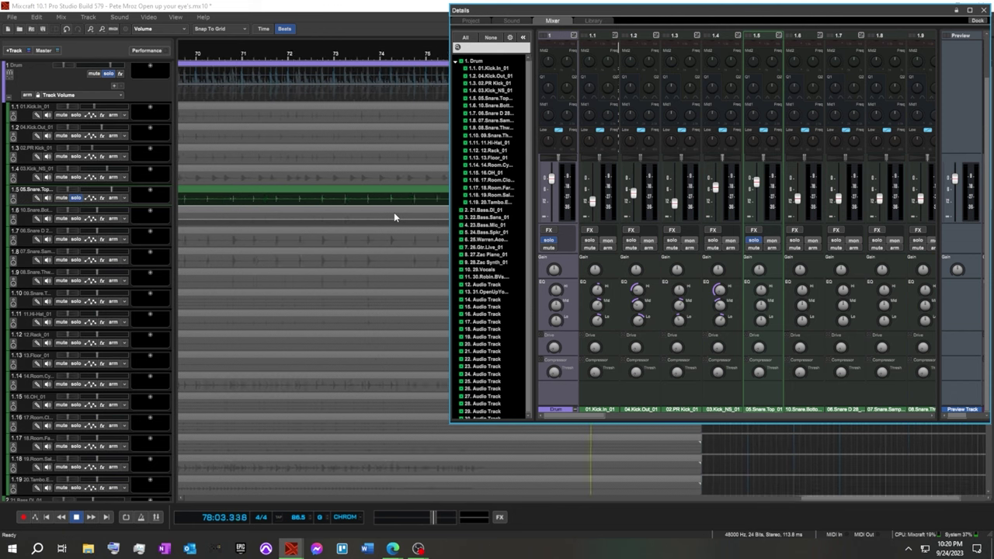
{"action": "left_click", "coordinate": [194, 55]}
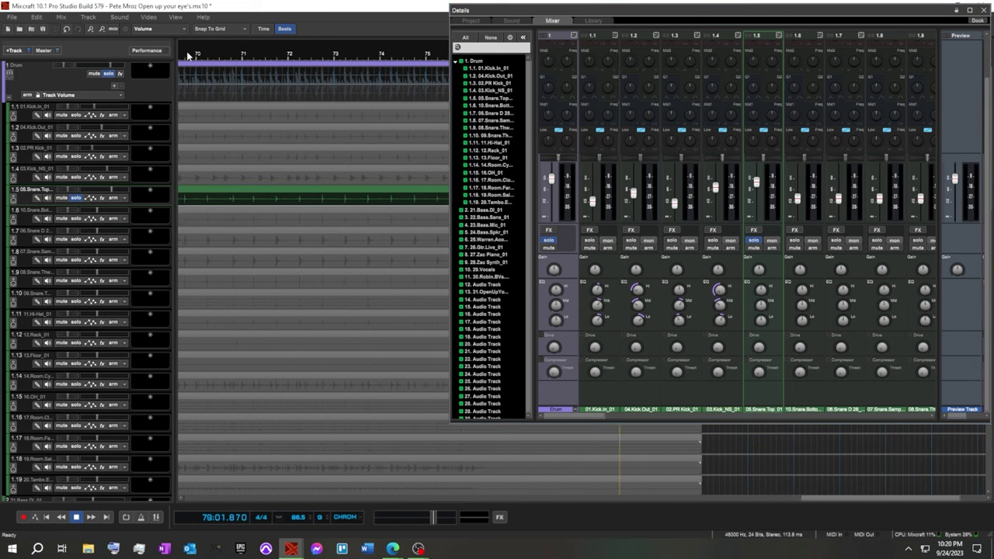
Solo 10.Snare.Bottom_01 with the top snare, raise its volume, and shape its EQ with reduced lows and boosted highs.
{"action": "left_click", "coordinate": [74, 219]}
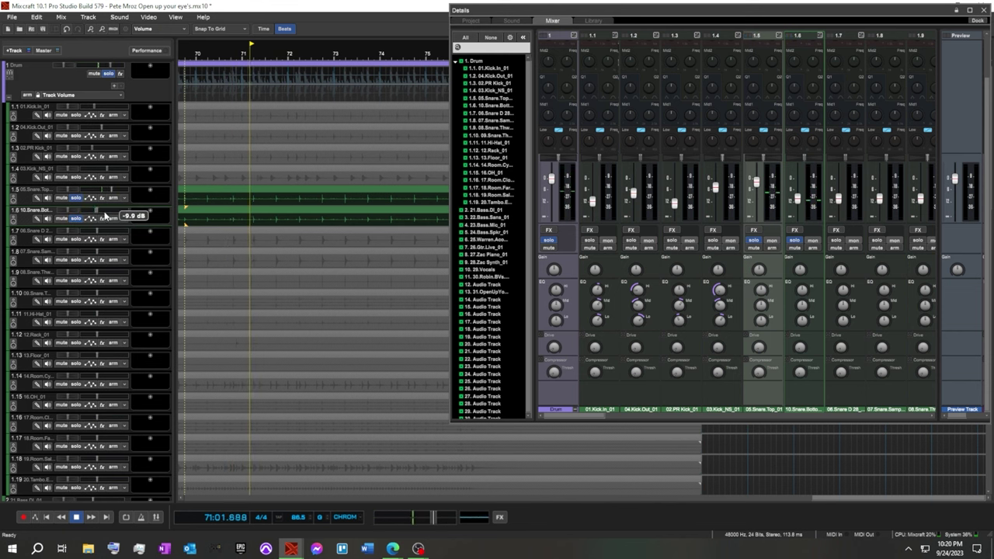
{"action": "left_click_drag", "start_coordinate": [797, 198], "coordinate": [798, 185]}
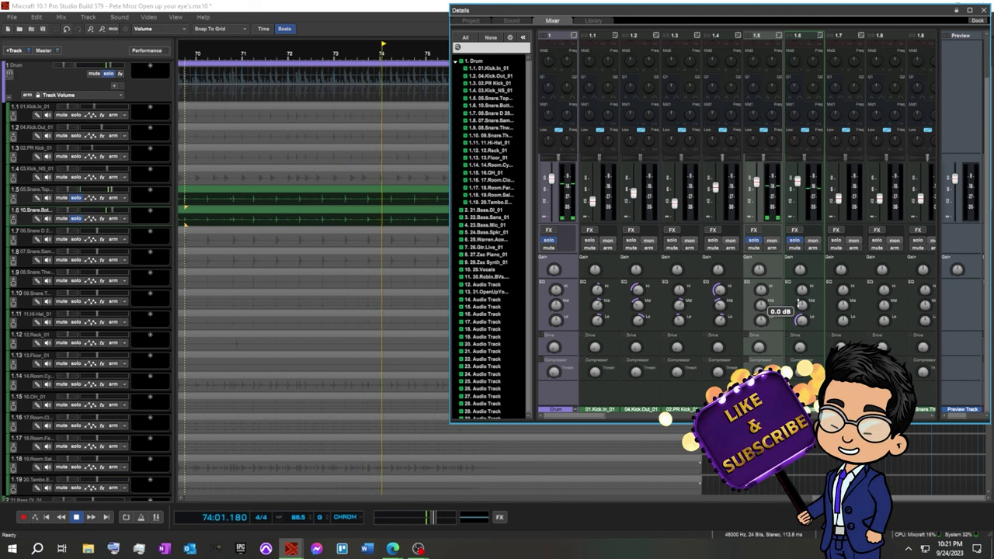
{"action": "left_click_drag", "start_coordinate": [803, 303], "coordinate": [802, 293]}
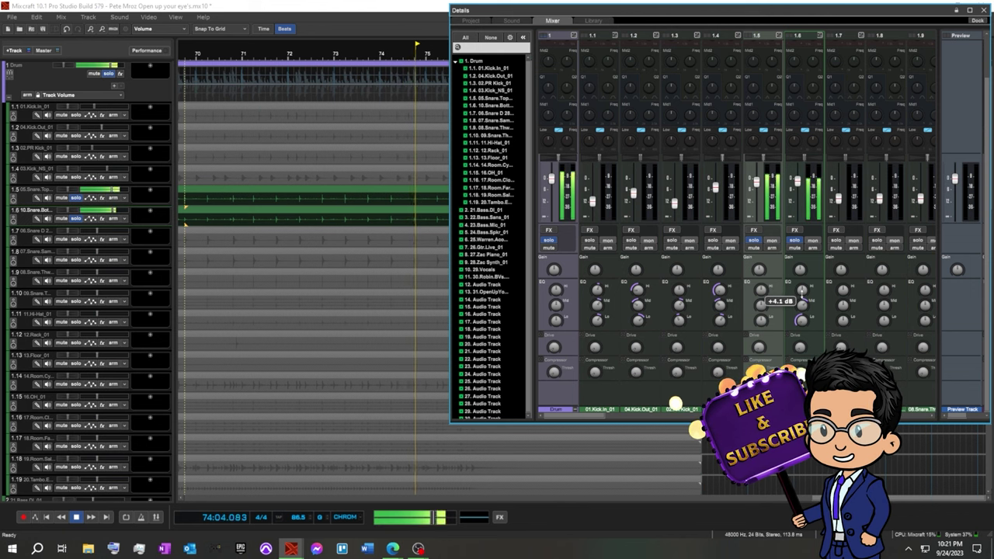
{"action": "double_click", "coordinate": [802, 290]}
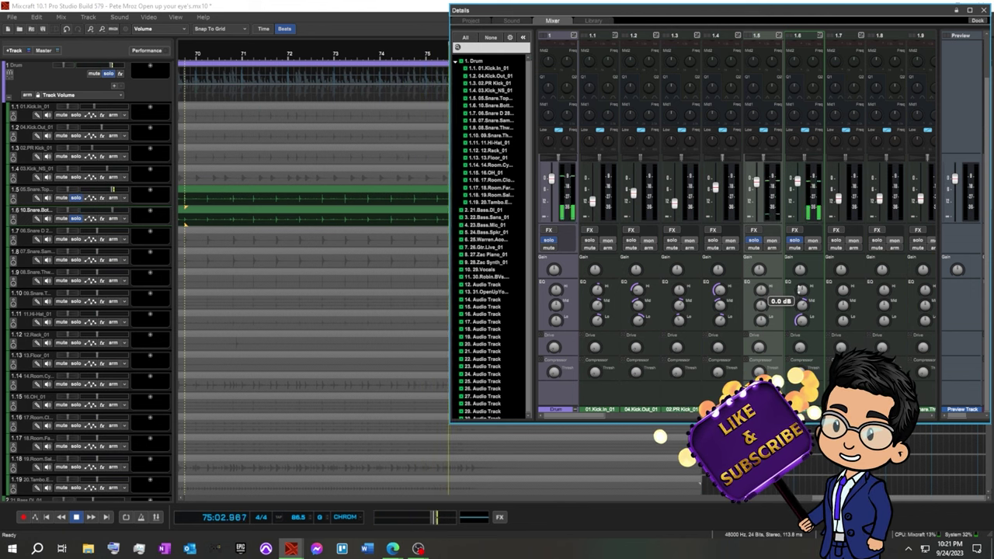
{"action": "left_click_drag", "start_coordinate": [802, 290], "coordinate": [798, 283]}
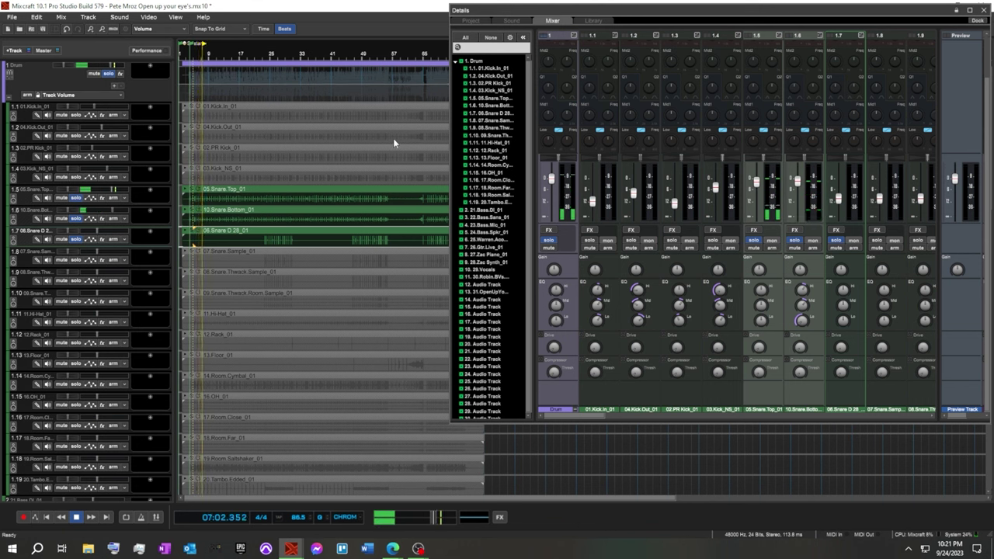
Raise 06.Snare D 28_01 to about -6.1 dB and boost its EQ, with highs about +5.7 dB and mids about +4.2 dB.
{"action": "left_click", "coordinate": [266, 51]}
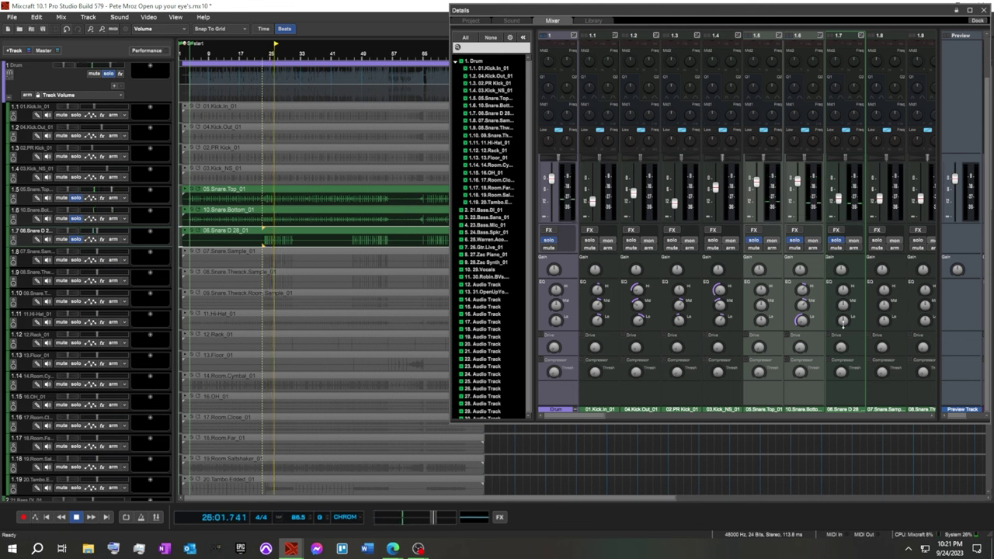
{"action": "mouse_move", "coordinate": [838, 351]}
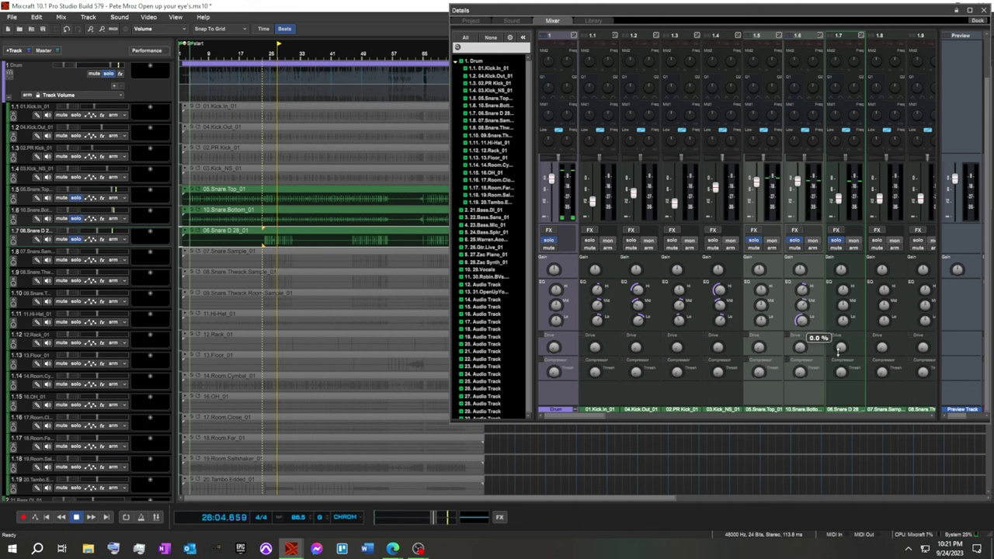
{"action": "mouse_move", "coordinate": [839, 198]}
{"action": "left_mouse_down"}
{"action": "mouse_move", "coordinate": [839, 173]}
{"action": "mouse_move", "coordinate": [850, 196]}
{"action": "left_mouse_up"}
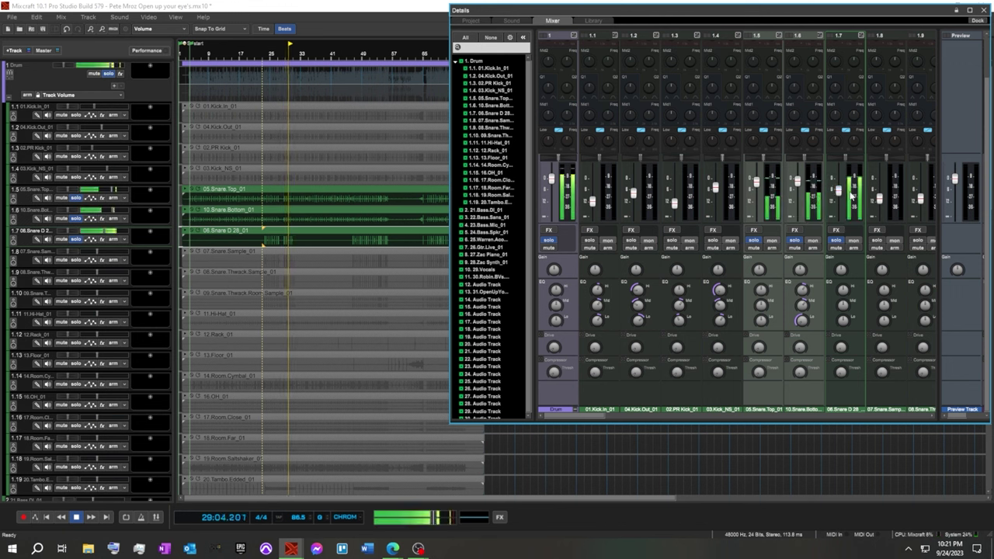
{"action": "left_click_drag", "start_coordinate": [845, 293], "coordinate": [847, 281]}
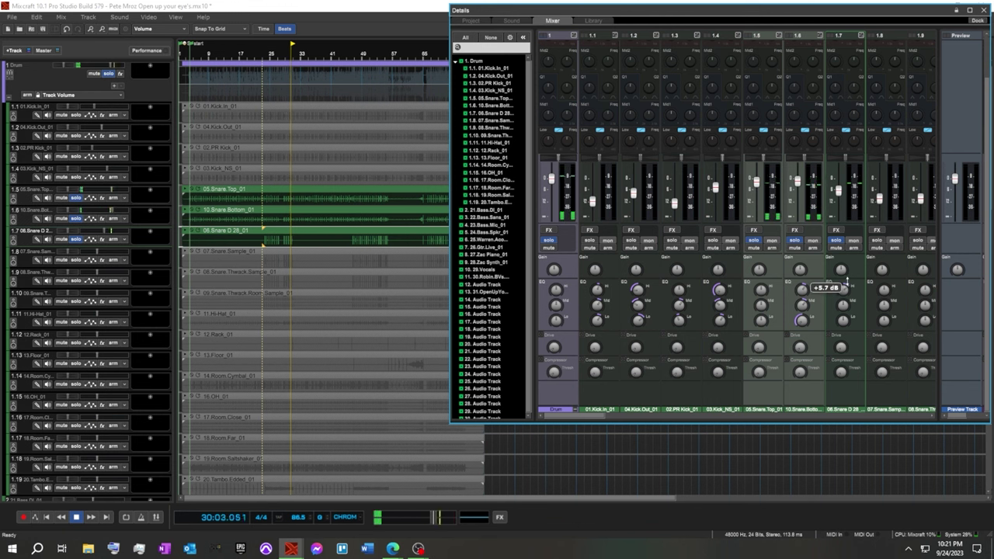
{"action": "left_click", "coordinate": [844, 306]}
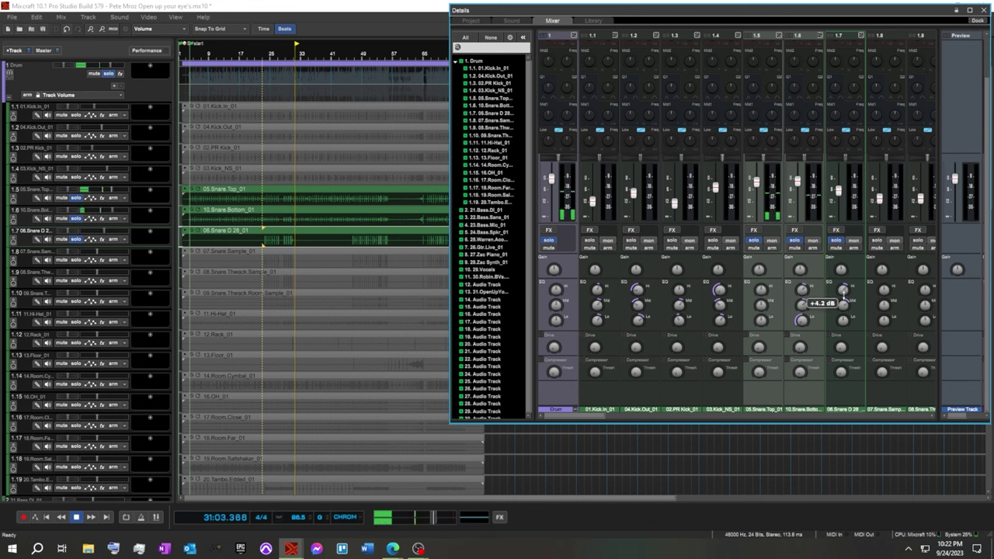
{"action": "left_click", "coordinate": [260, 54]}
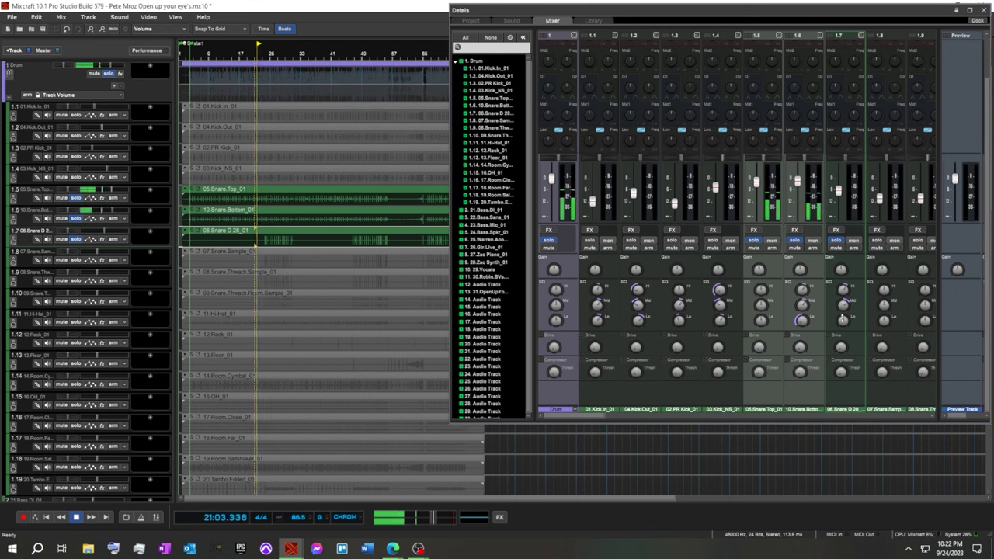
{"action": "mouse_move", "coordinate": [841, 321]}
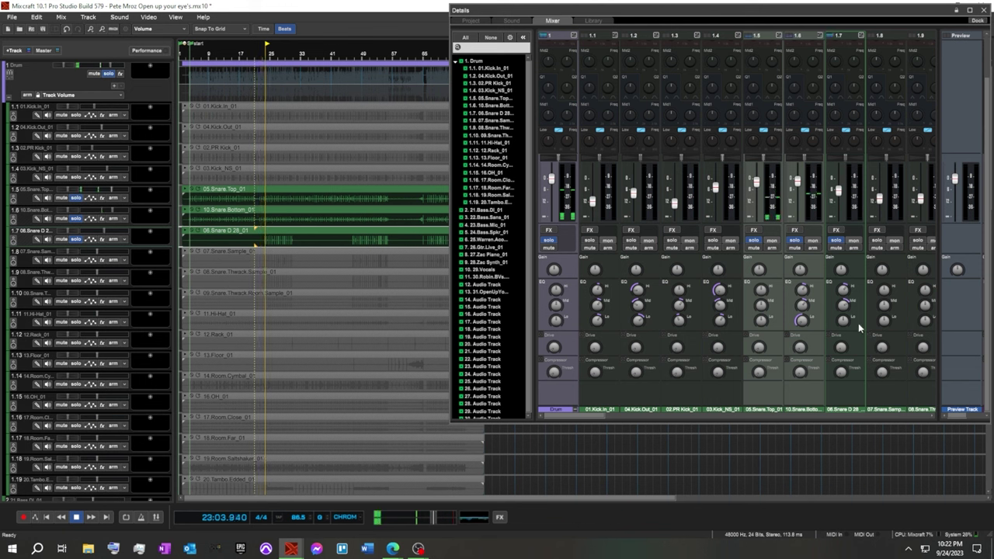
{"action": "left_click_drag", "start_coordinate": [841, 323], "coordinate": [843, 316]}
Reduce the gain of 06.Snare D 28_01 to about -4 dB and lower its volume fader.
{"action": "left_click_drag", "start_coordinate": [839, 269], "coordinate": [839, 269]}
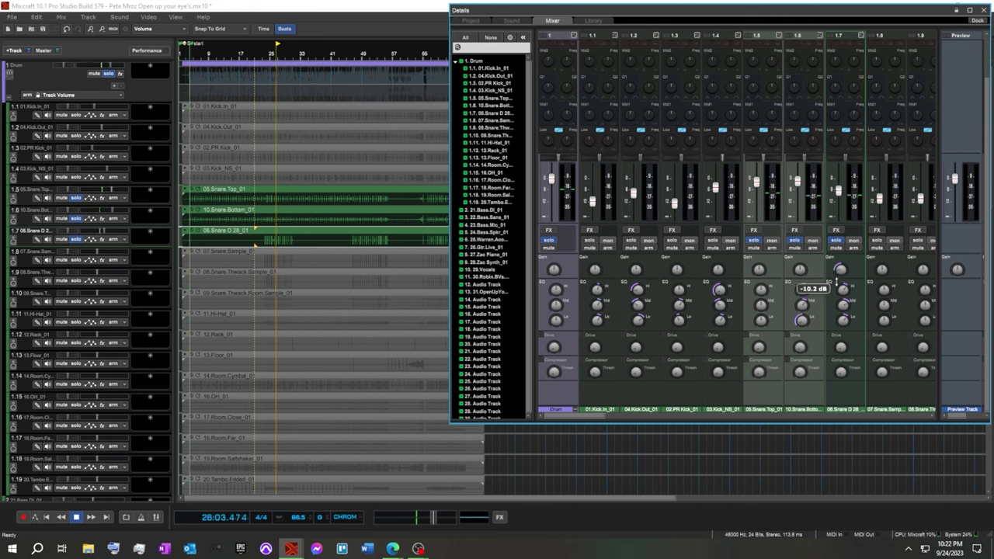
{"action": "scroll", "coordinate": [839, 270], "scroll_direction": "up", "scroll_amount": 4}
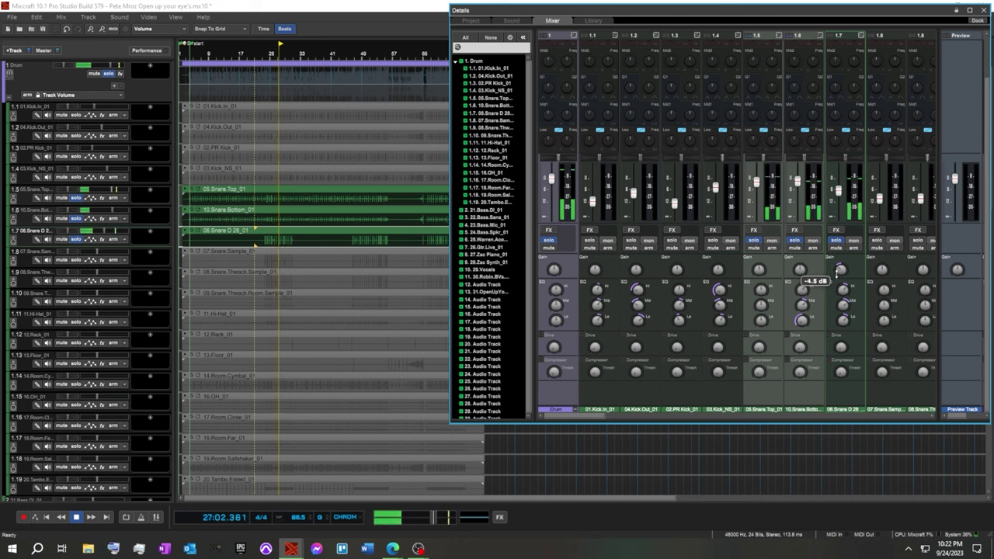
{"action": "scroll", "coordinate": [838, 271], "scroll_direction": "up", "scroll_amount": 2}
{"action": "scroll", "coordinate": [839, 271], "scroll_direction": "down", "scroll_amount": 1}
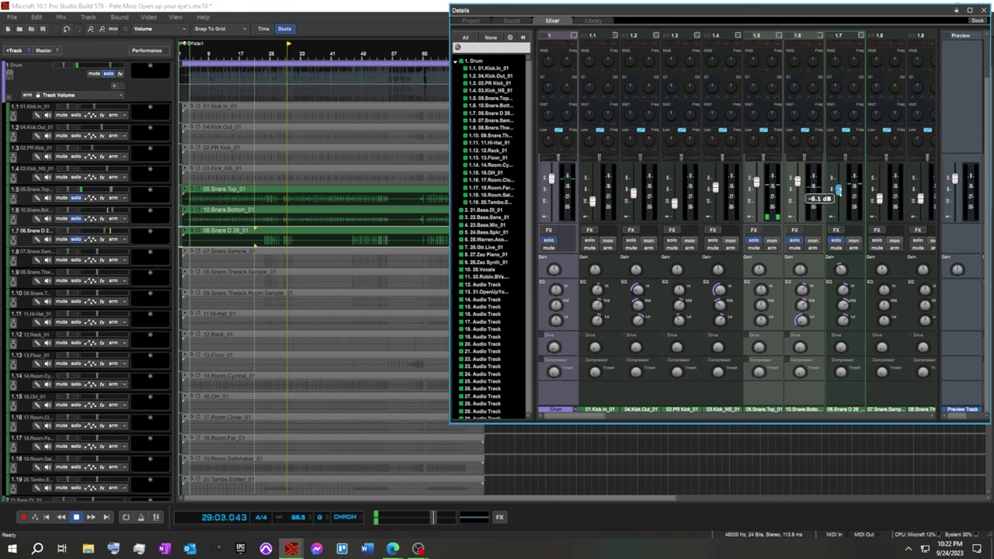
{"action": "mouse_move", "coordinate": [839, 190]}
{"action": "left_mouse_down"}
{"action": "mouse_move", "coordinate": [839, 220]}
{"action": "mouse_move", "coordinate": [842, 204]}
{"action": "left_mouse_up"}
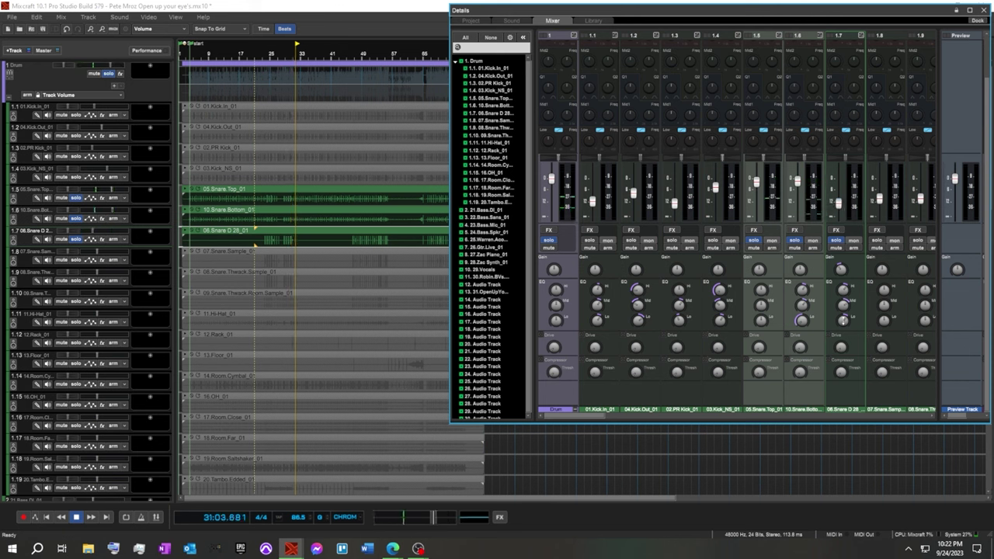
{"action": "left_click_drag", "start_coordinate": [844, 331], "coordinate": [844, 336]}
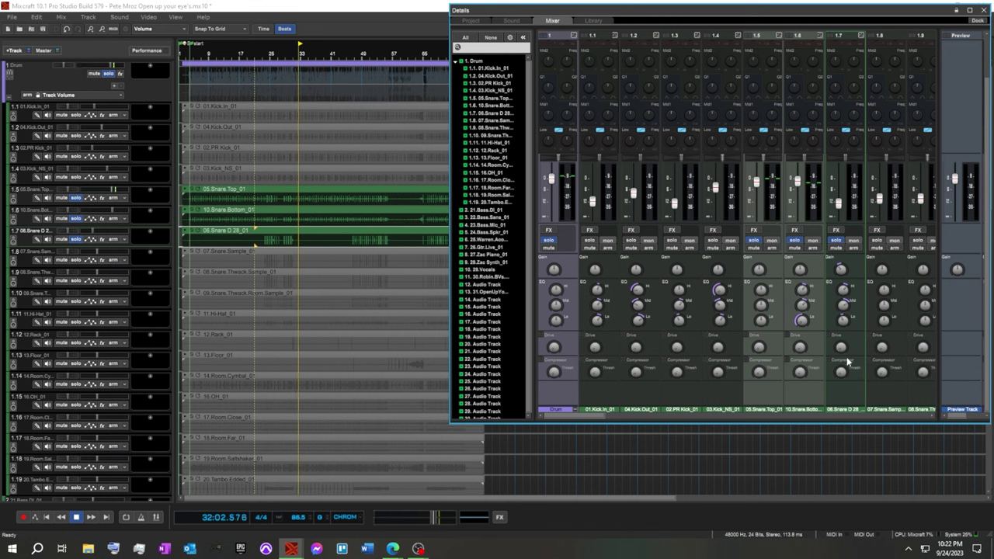
Give 06.Snare D 28_01 20% drive and a compressor threshold of about -9.3 dB, and lower its volume to about -16.2 dB.
{"action": "left_click", "coordinate": [264, 48]}
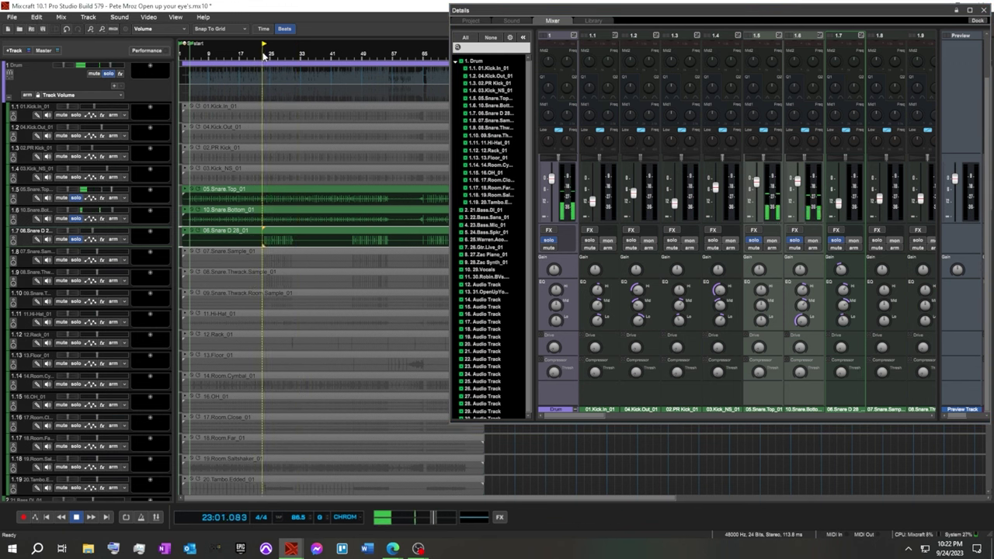
{"action": "left_click_drag", "start_coordinate": [840, 349], "coordinate": [839, 351]}
{"action": "left_click", "coordinate": [839, 347]}
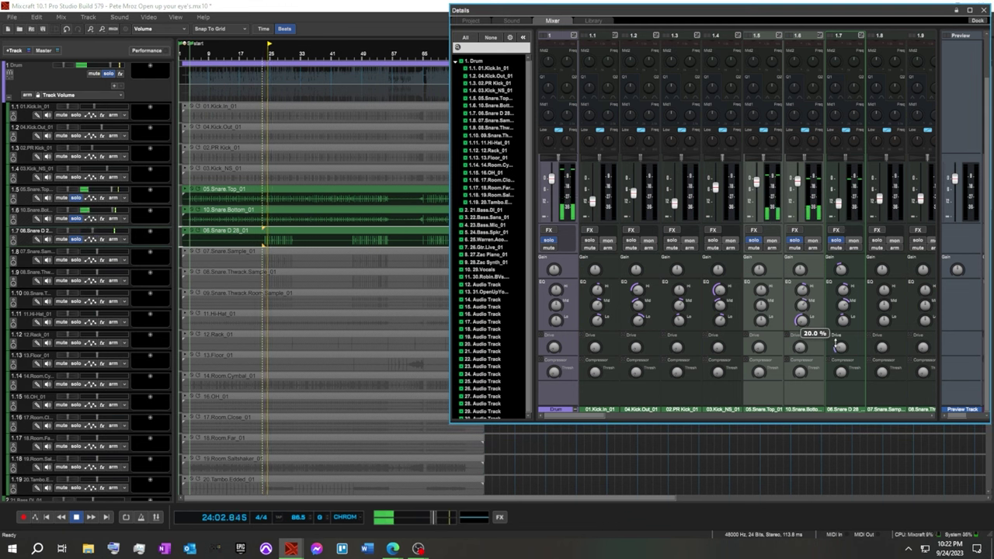
{"action": "mouse_move", "coordinate": [840, 370]}
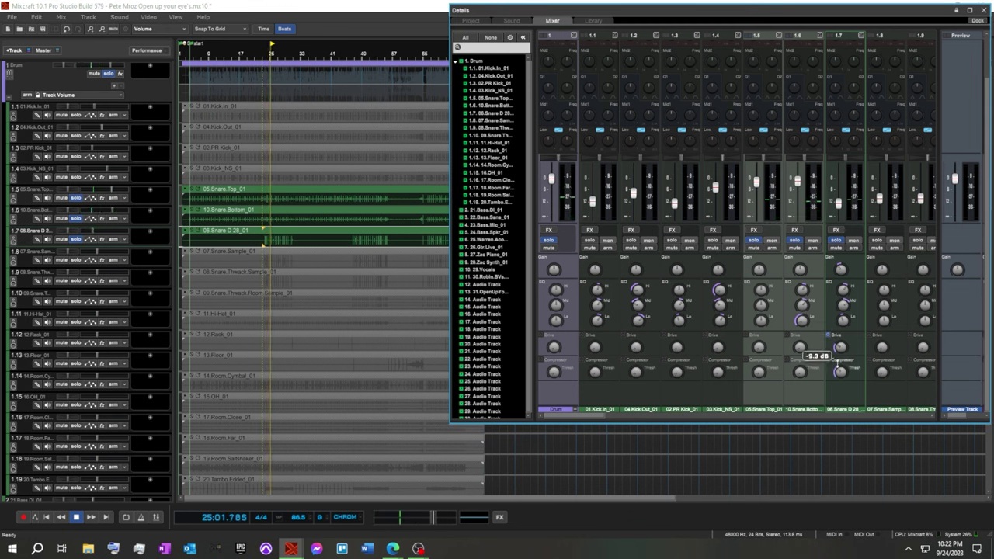
{"action": "mouse_move", "coordinate": [839, 347]}
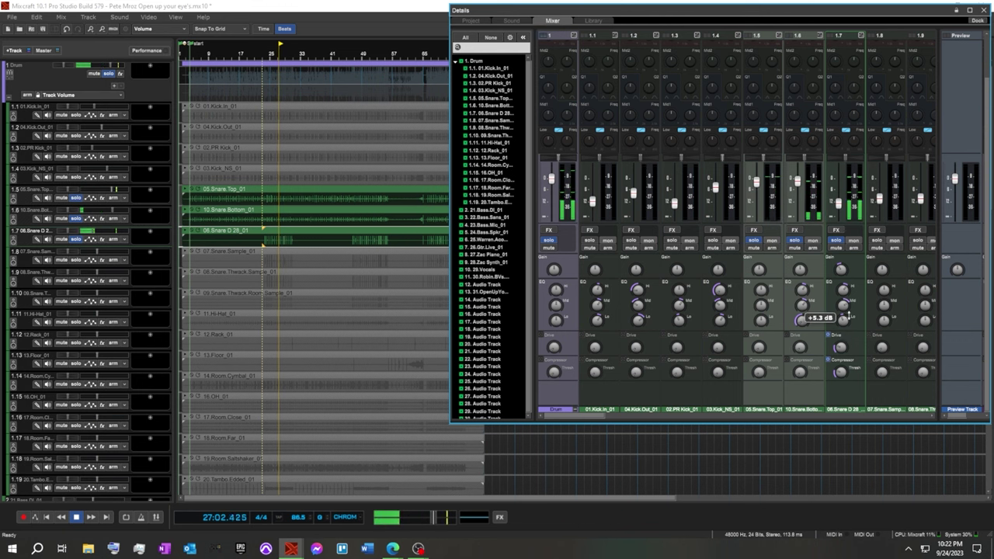
{"action": "left_click_drag", "start_coordinate": [839, 203], "coordinate": [839, 209]}
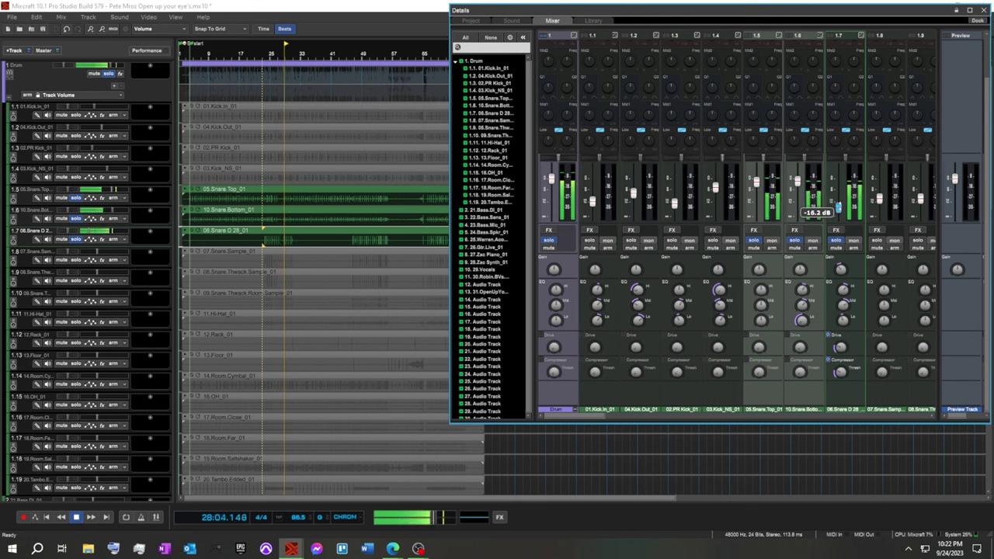
{"action": "mouse_move", "coordinate": [839, 208]}
{"action": "left_mouse_down"}
{"action": "mouse_move", "coordinate": [839, 218]}
{"action": "mouse_move", "coordinate": [839, 208]}
{"action": "left_mouse_up"}
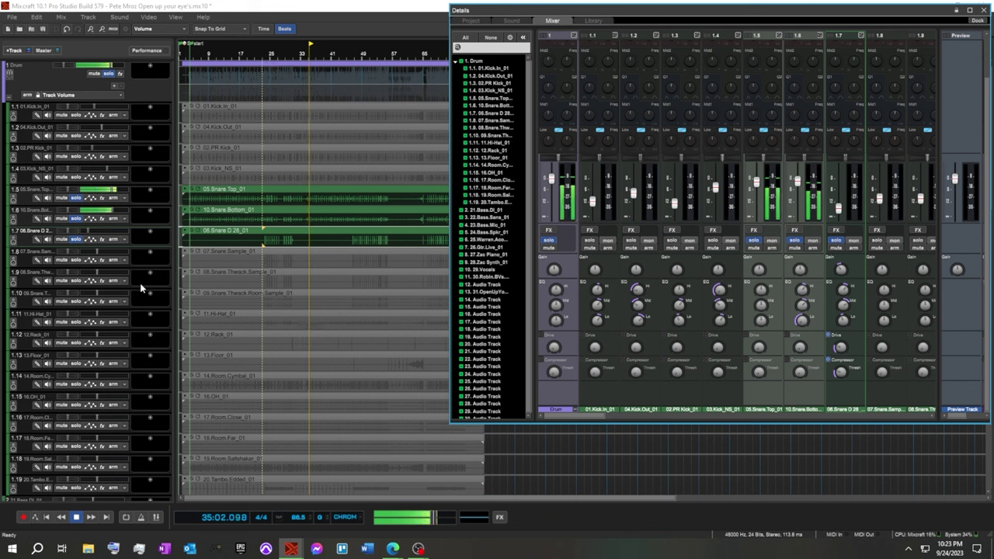
Play from around measure 21 and add 07.Snare.Sample_01, 08.Snare.Thwack.Sample_01 and 09.Snare.Thwack.Room.Sample_01 to the soloed snares.
{"action": "left_click", "coordinate": [258, 42]}
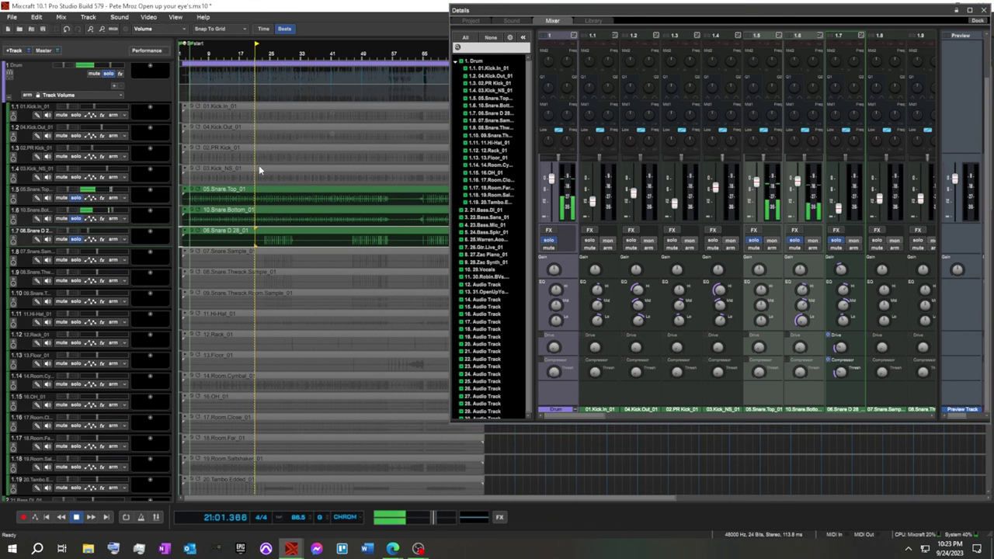
{"action": "left_click", "coordinate": [76, 260]}
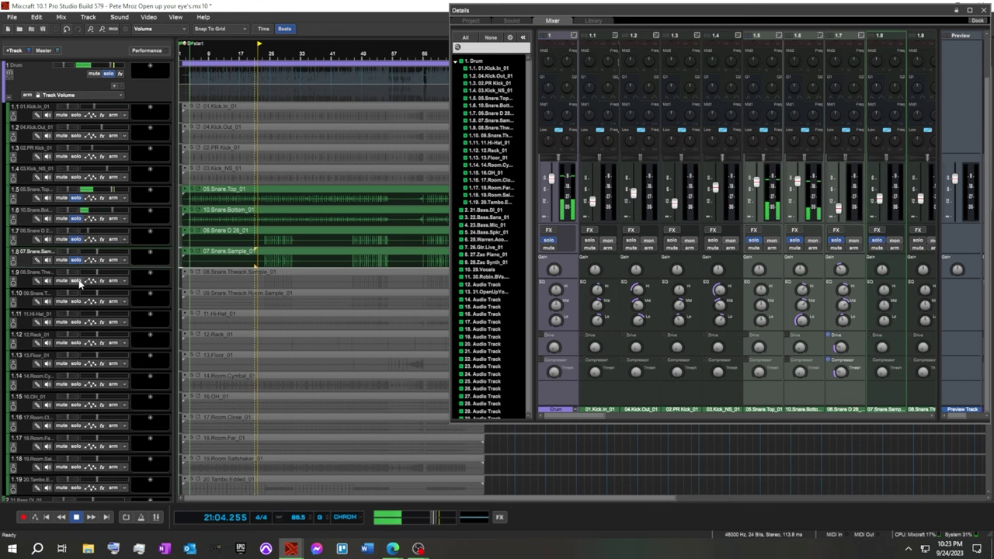
{"action": "left_click", "coordinate": [76, 280]}
{"action": "left_click", "coordinate": [76, 301]}
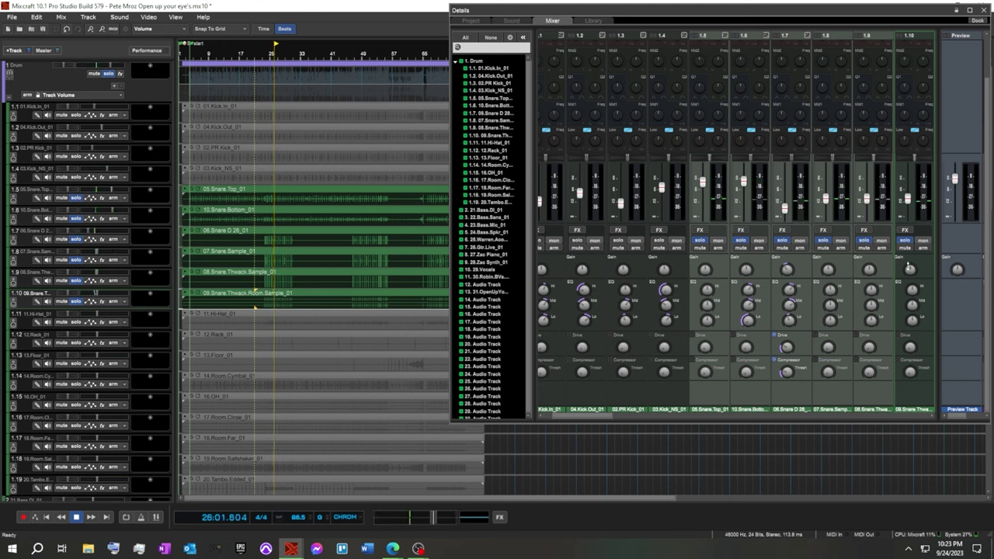
Lower the gain of the three snare sample tracks, with 09.Snare.Thwack.Room.Sample_01 at about -4.8 dB and 08.Snare.Thwack.Sample_01 at about -5.7 dB.
{"action": "mouse_move", "coordinate": [909, 266]}
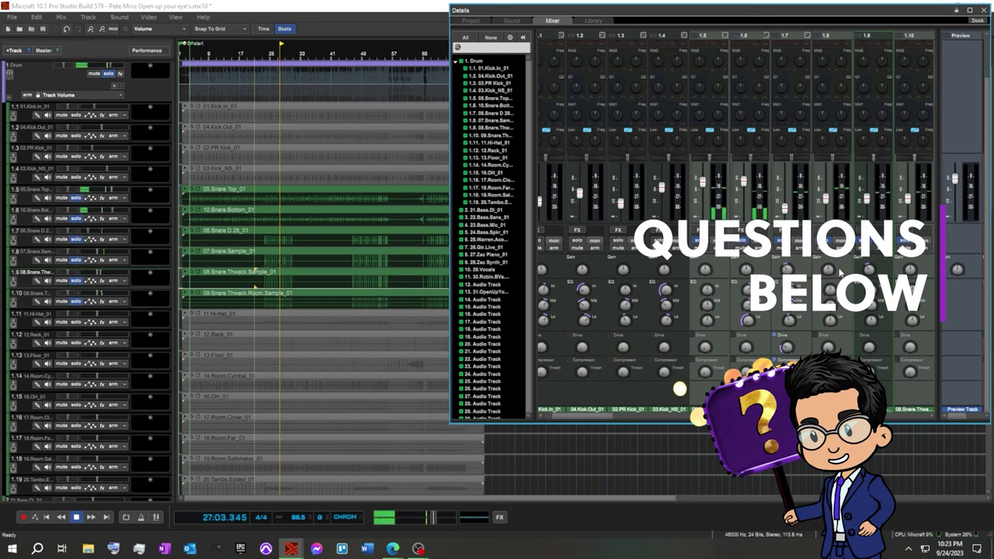
{"action": "mouse_move", "coordinate": [798, 270]}
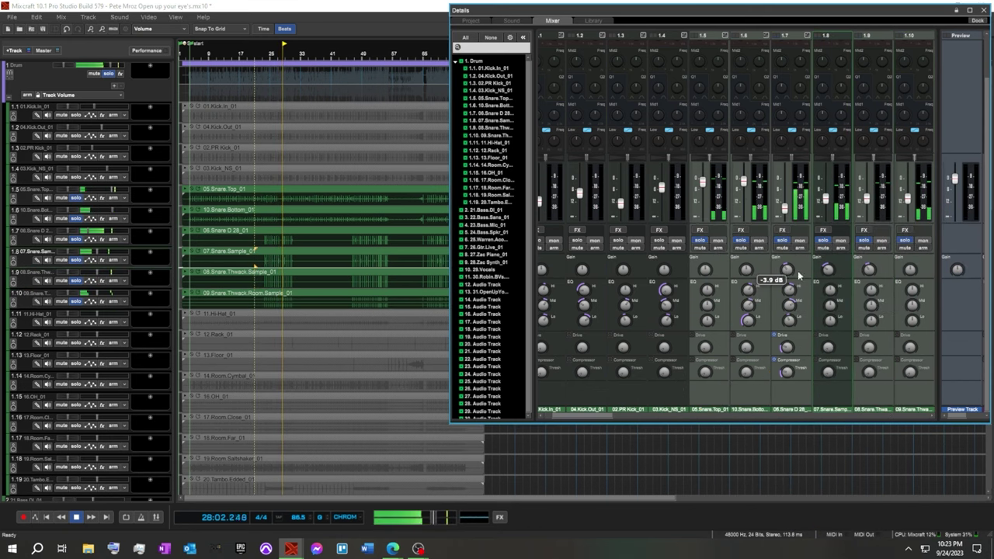
{"action": "left_click", "coordinate": [908, 267]}
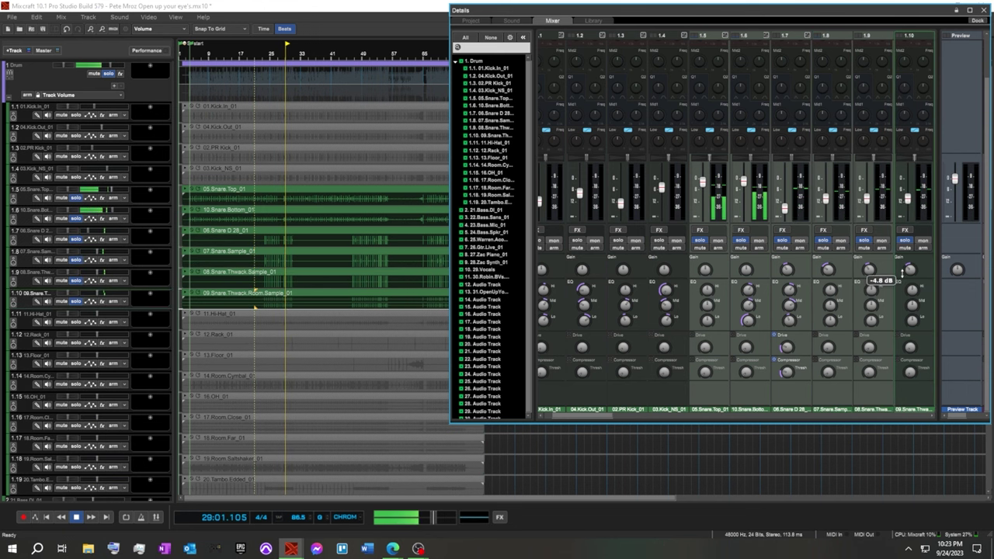
{"action": "left_click", "coordinate": [864, 269]}
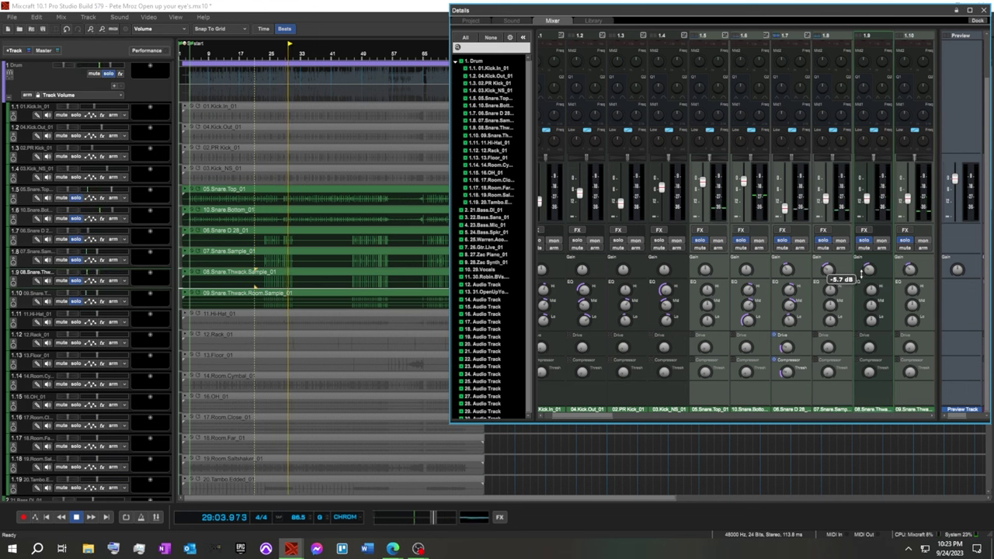
{"action": "mouse_move", "coordinate": [785, 266]}
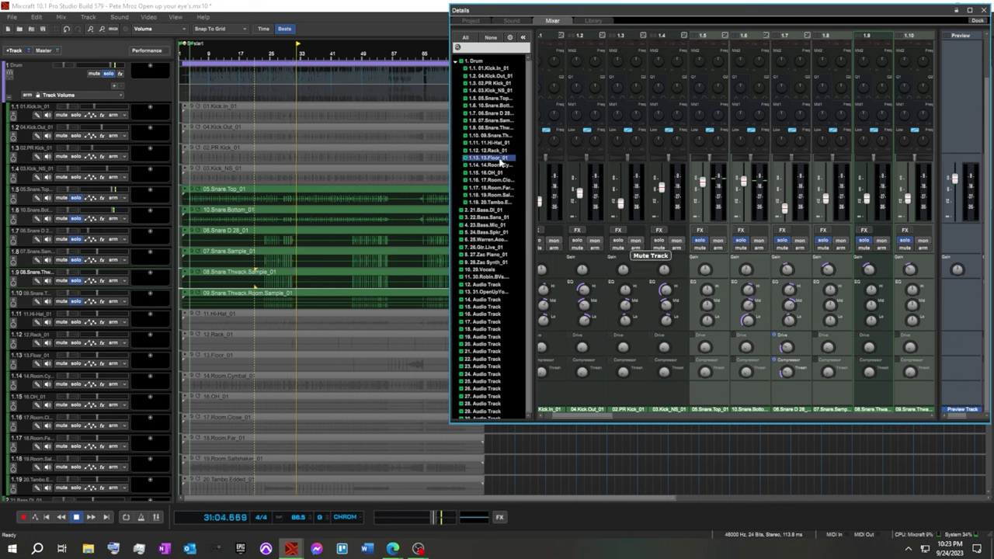
Play from around measure 19, add 11.Hi-Hat_01 to the soloed tracks, and pan it 31% right.
{"action": "left_click", "coordinate": [246, 52]}
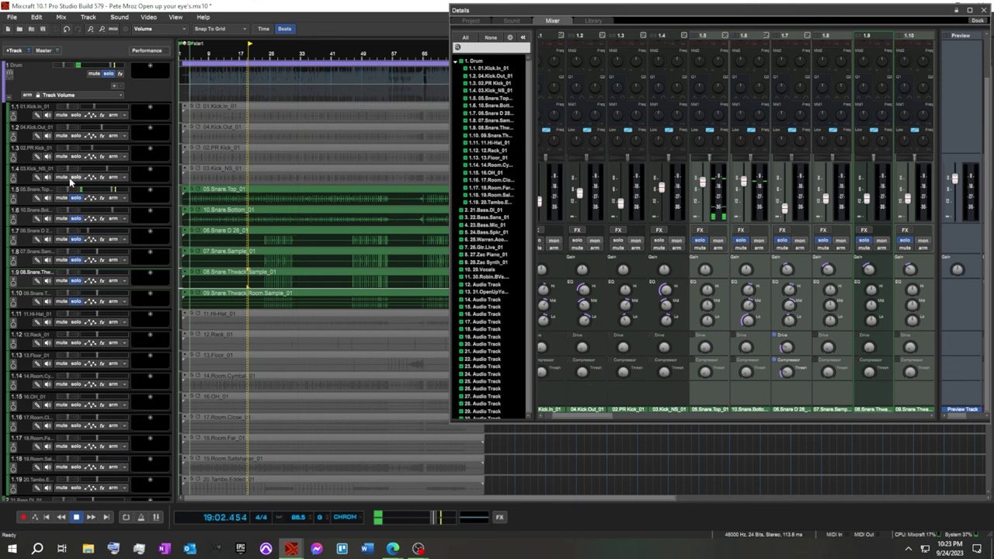
{"action": "left_click", "coordinate": [76, 322]}
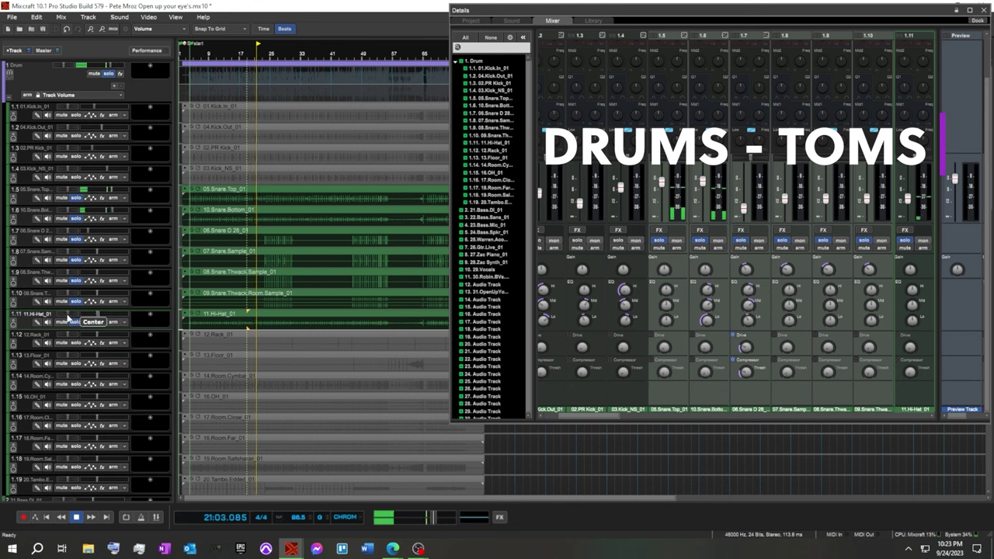
{"action": "left_click_drag", "start_coordinate": [68, 315], "coordinate": [76, 317]}
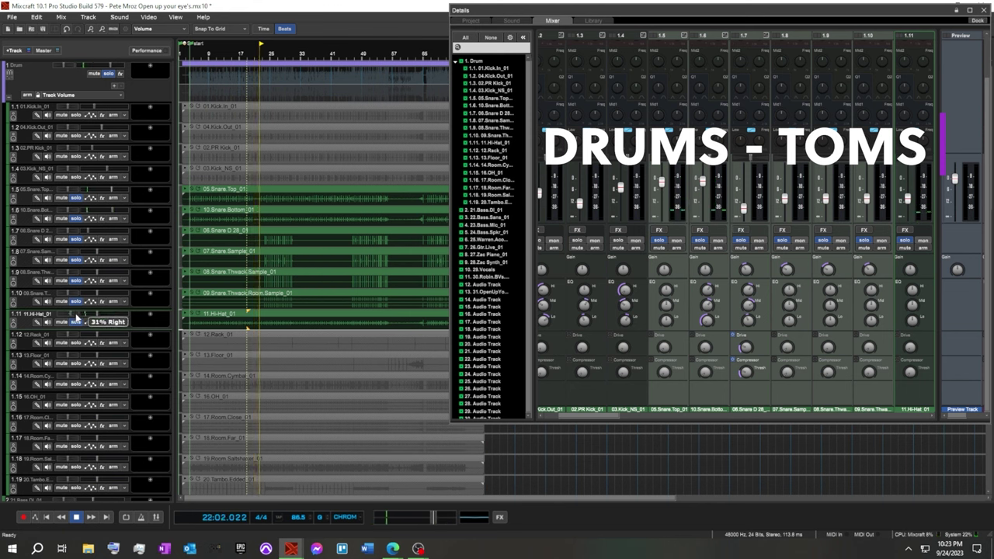
{"action": "left_click", "coordinate": [68, 342]}
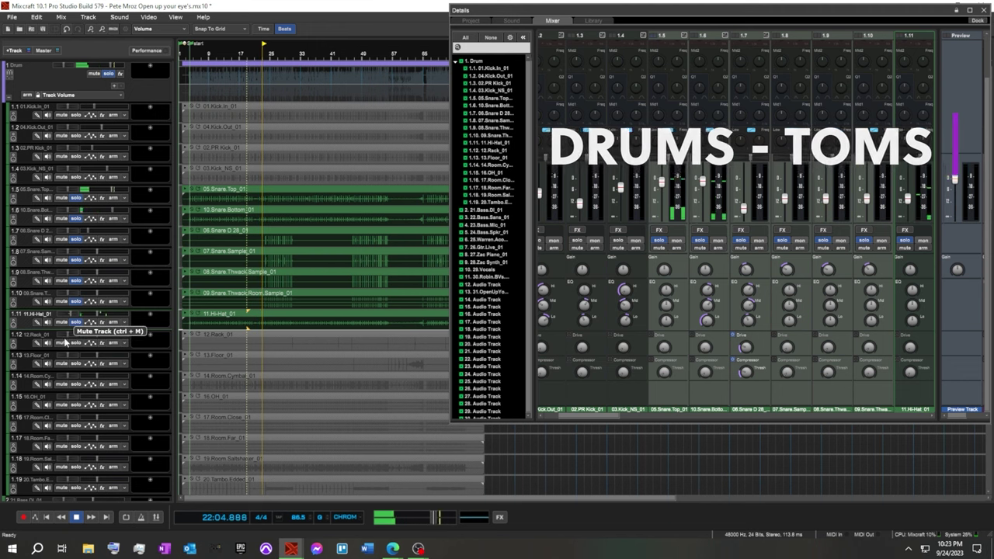
Pan 13.Floor_01 left and add 12.Rack_01 and 13.Floor_01 to the soloed tracks.
{"action": "left_click_drag", "start_coordinate": [68, 336], "coordinate": [49, 356]}
{"action": "left_click", "coordinate": [76, 344]}
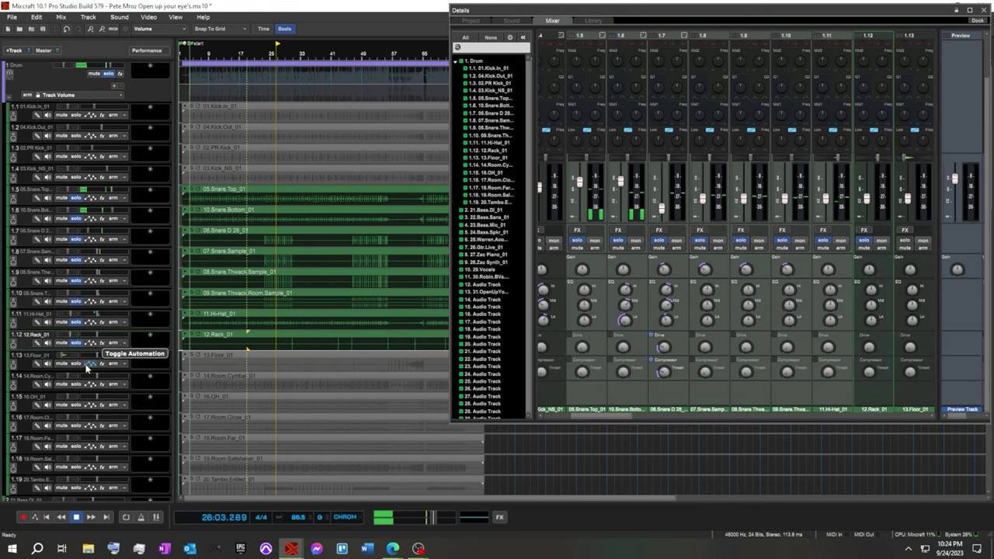
{"action": "left_click", "coordinate": [76, 363]}
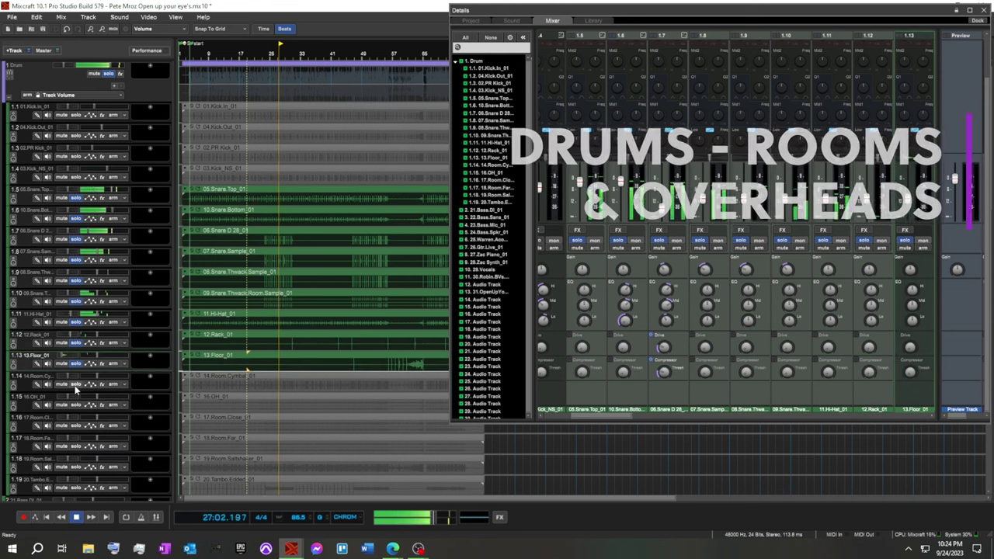
Add 14.Room.Cymbal_01 to the soloed tracks, raise its volume, and reduce its EQ lows to -15 dB along with its mids.
{"action": "left_click", "coordinate": [76, 384]}
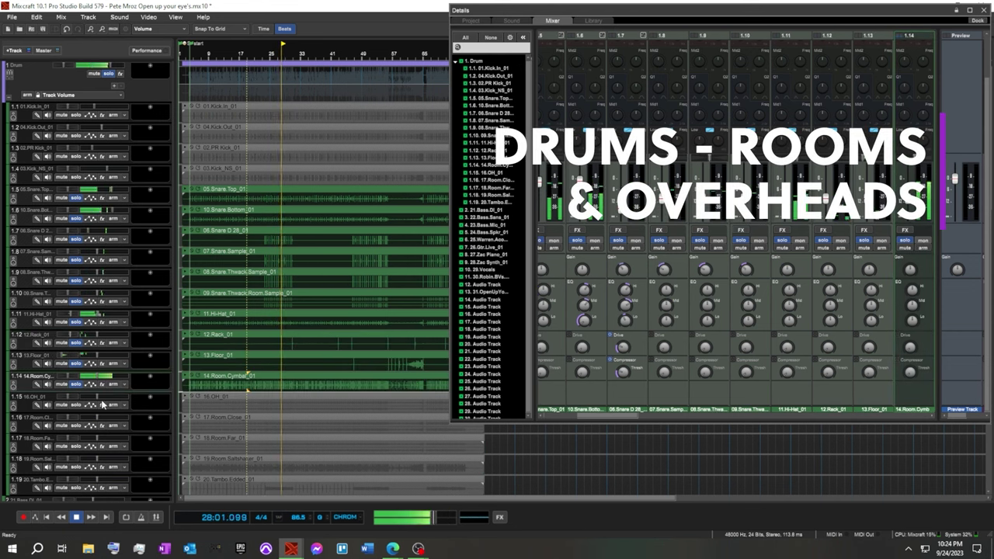
{"action": "mouse_move", "coordinate": [97, 378]}
{"action": "left_mouse_down"}
{"action": "mouse_move", "coordinate": [84, 376]}
{"action": "mouse_move", "coordinate": [114, 384]}
{"action": "left_mouse_up"}
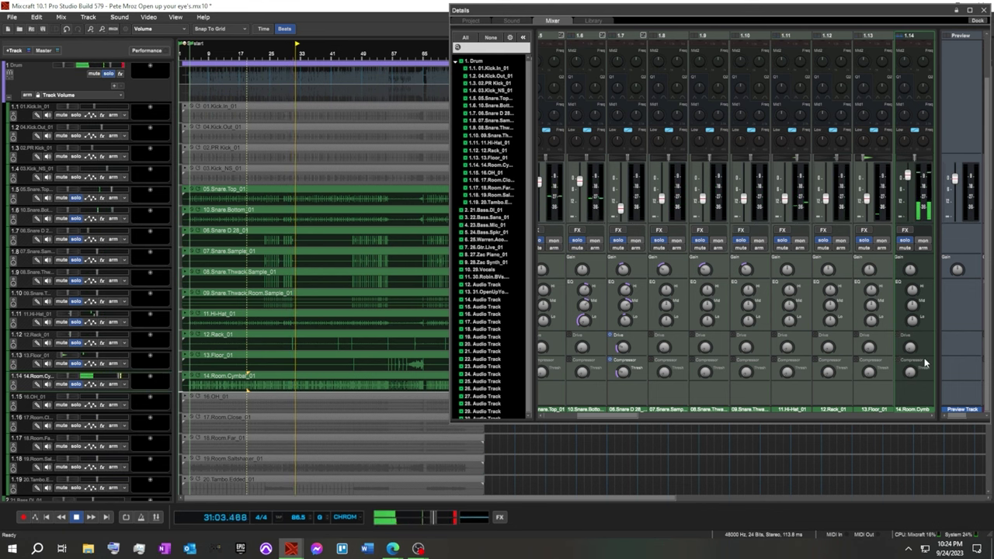
{"action": "mouse_move", "coordinate": [908, 348]}
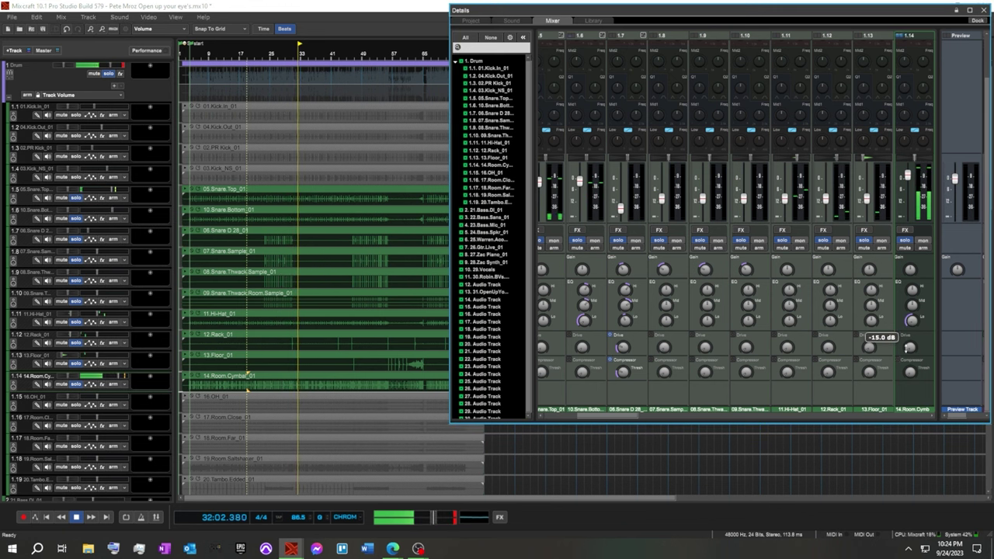
{"action": "mouse_move", "coordinate": [903, 311]}
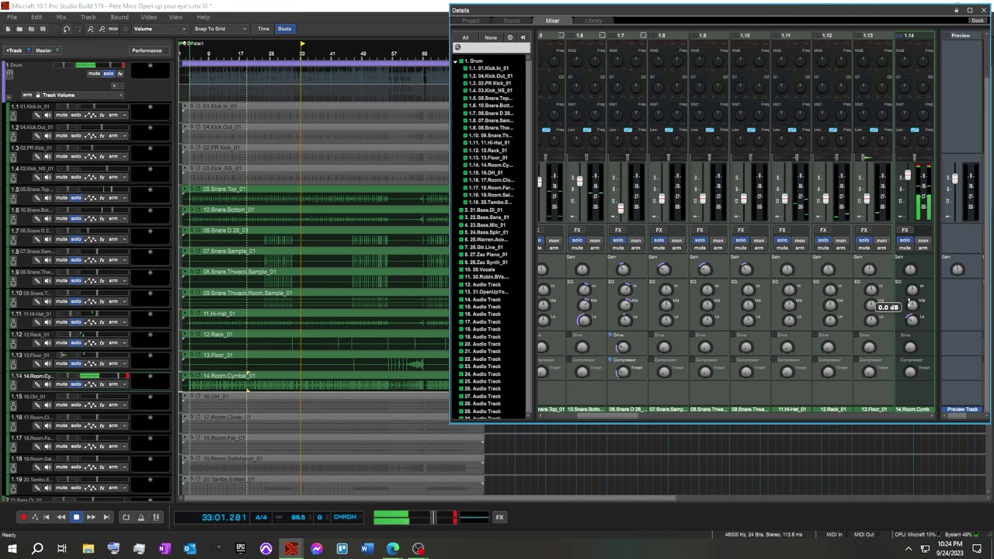
{"action": "left_click_drag", "start_coordinate": [901, 312], "coordinate": [901, 317]}
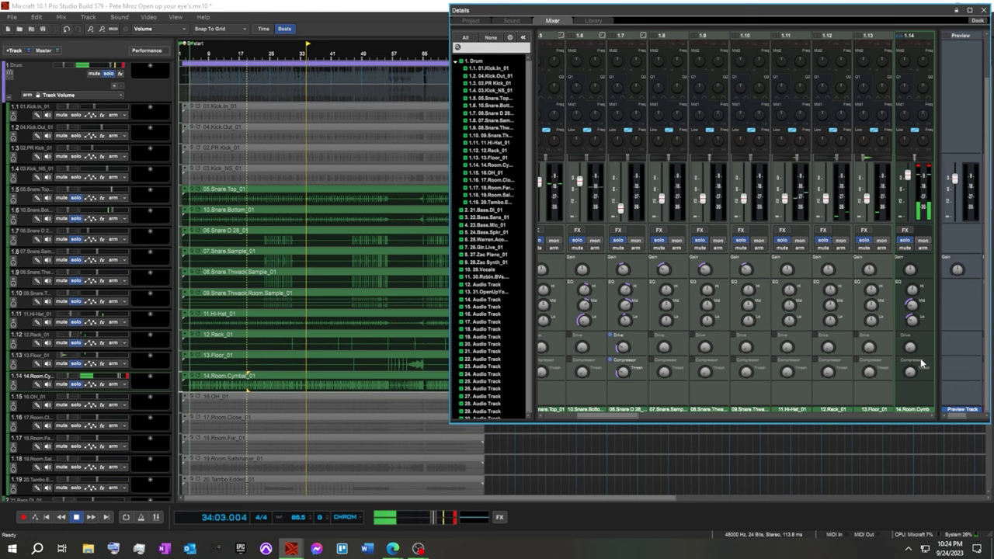
Lower the volume of 14.Room.Cymbal_01 to about -9.7 dB and give it some drive and compression.
{"action": "left_click_drag", "start_coordinate": [906, 171], "coordinate": [907, 201]}
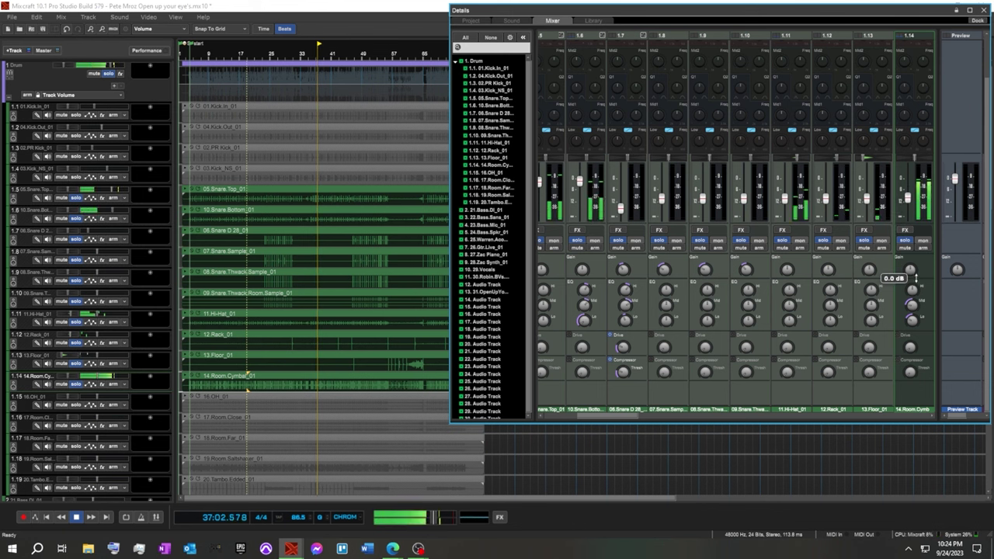
{"action": "mouse_move", "coordinate": [909, 276]}
{"action": "left_mouse_down"}
{"action": "mouse_move", "coordinate": [910, 299]}
{"action": "mouse_move", "coordinate": [910, 274]}
{"action": "left_mouse_up"}
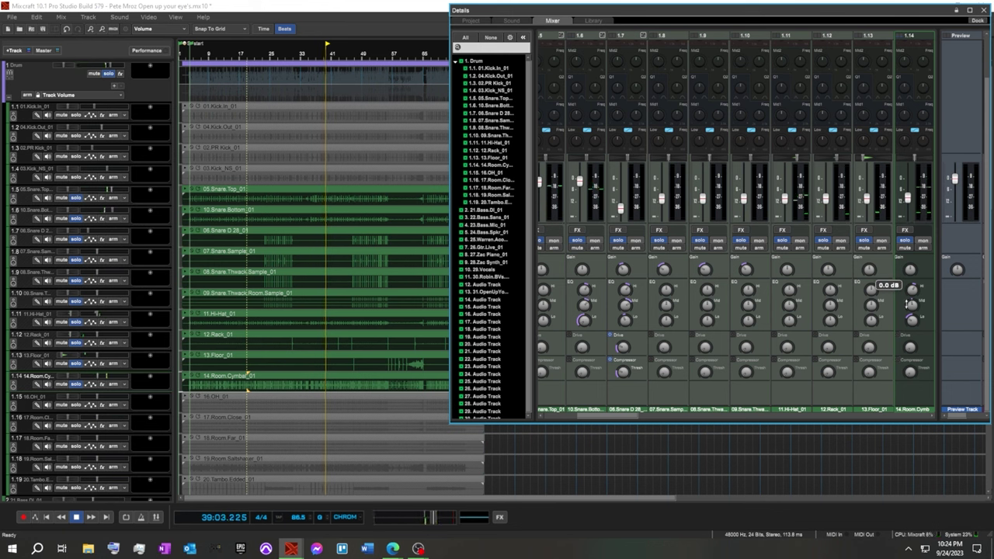
{"action": "left_click_drag", "start_coordinate": [910, 373], "coordinate": [906, 349]}
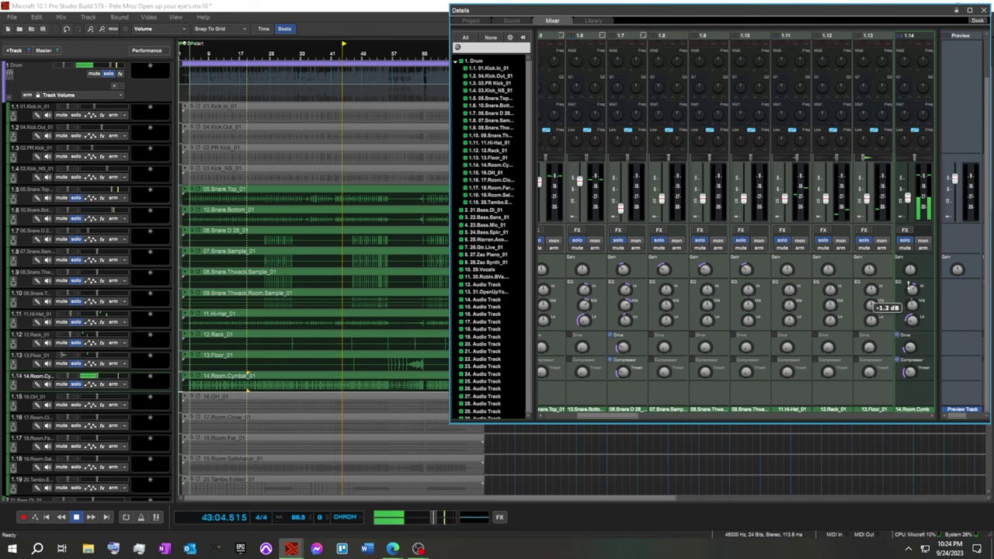
{"action": "mouse_move", "coordinate": [911, 291]}
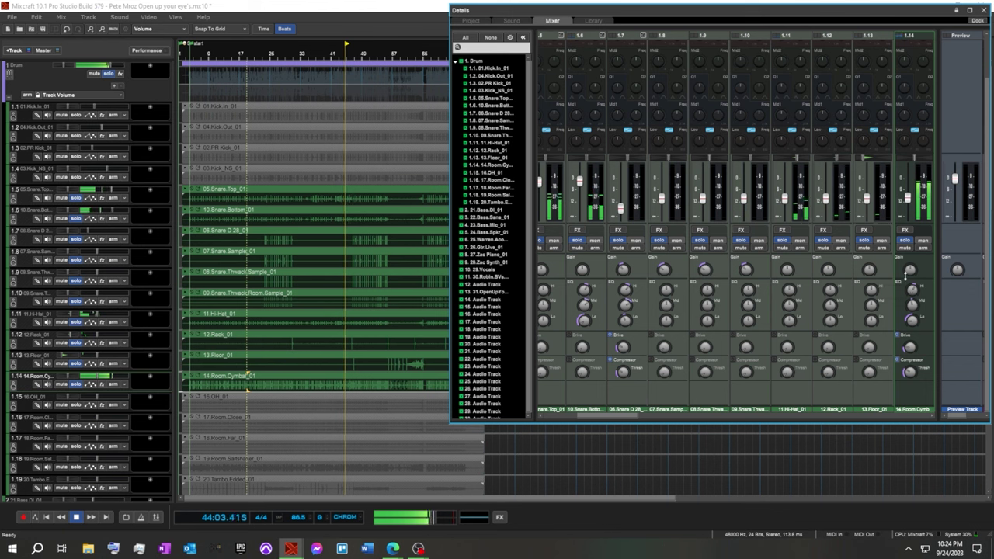
{"action": "mouse_move", "coordinate": [907, 270]}
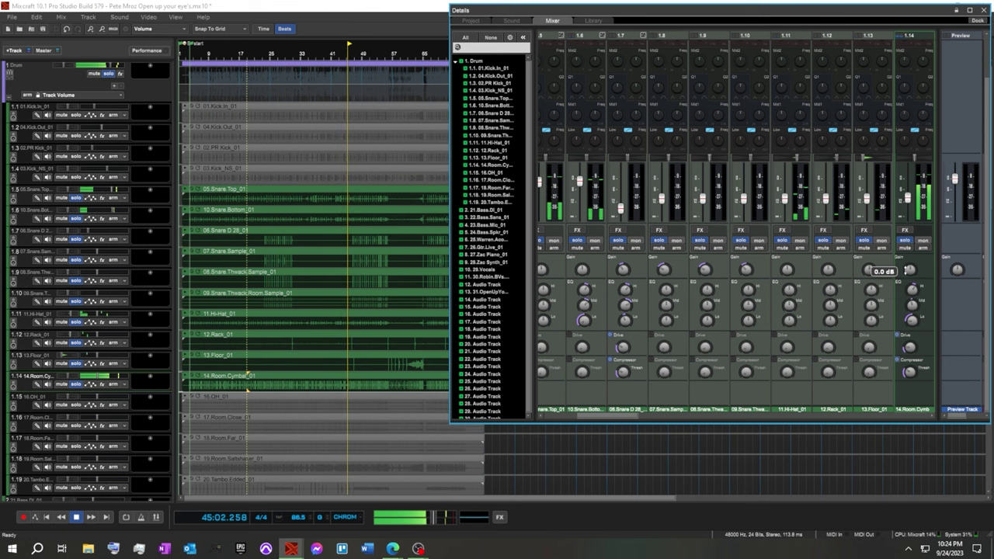
Reduce the gain of 14.Room.Cymbal_01 and bring its volume fader down further.
{"action": "left_click_drag", "start_coordinate": [906, 270], "coordinate": [905, 281]}
{"action": "left_click", "coordinate": [907, 199]}
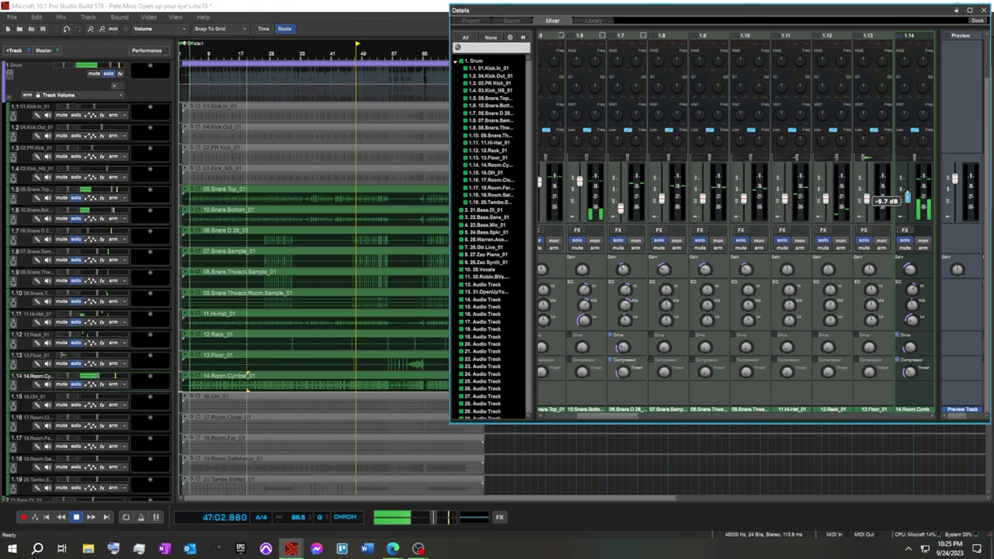
{"action": "left_click_drag", "start_coordinate": [908, 199], "coordinate": [907, 210]}
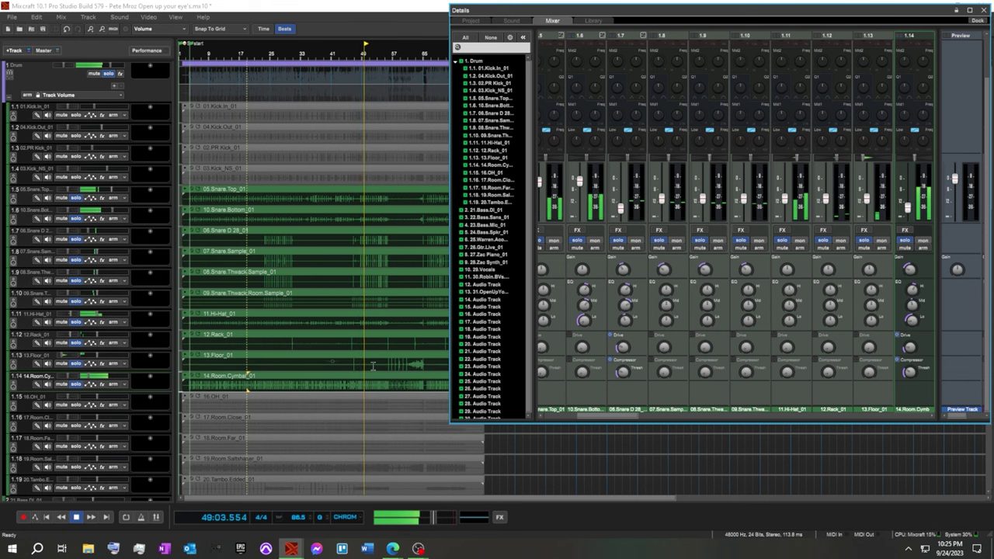
Add 16.OH_01 to the soloed tracks, boost its EQ highs by about 3.6 dB, and engage its compressor.
{"action": "left_click", "coordinate": [76, 405]}
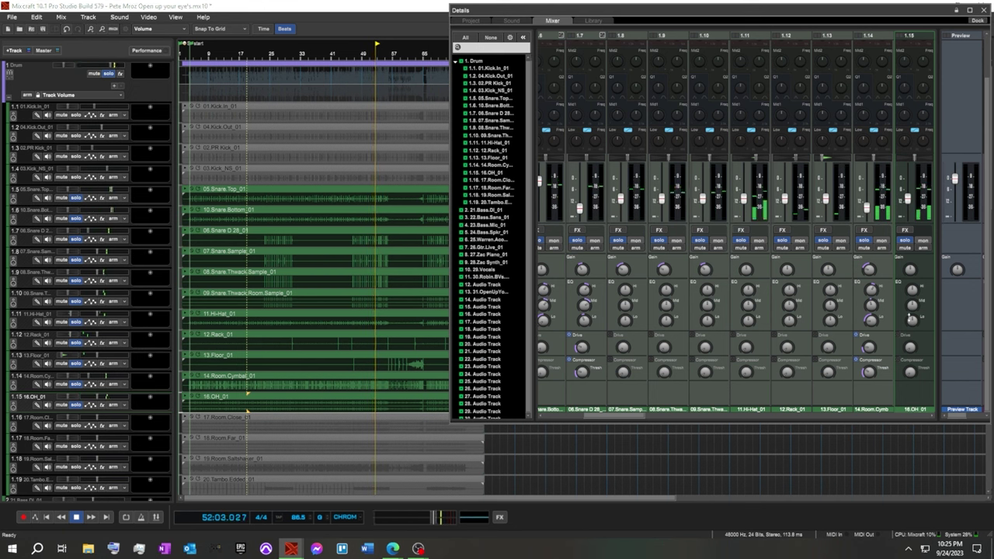
{"action": "left_click_drag", "start_coordinate": [913, 324], "coordinate": [906, 285]}
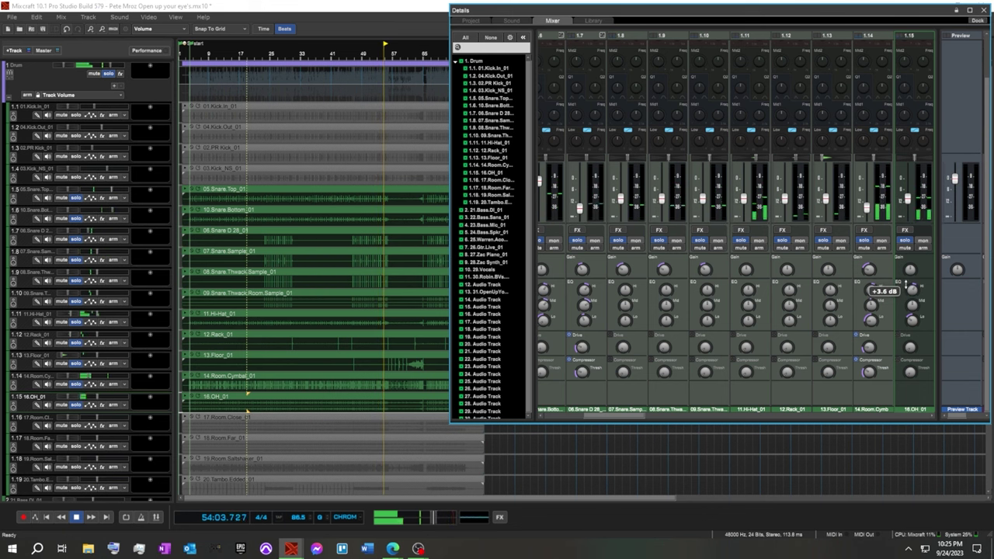
{"action": "mouse_move", "coordinate": [906, 271]}
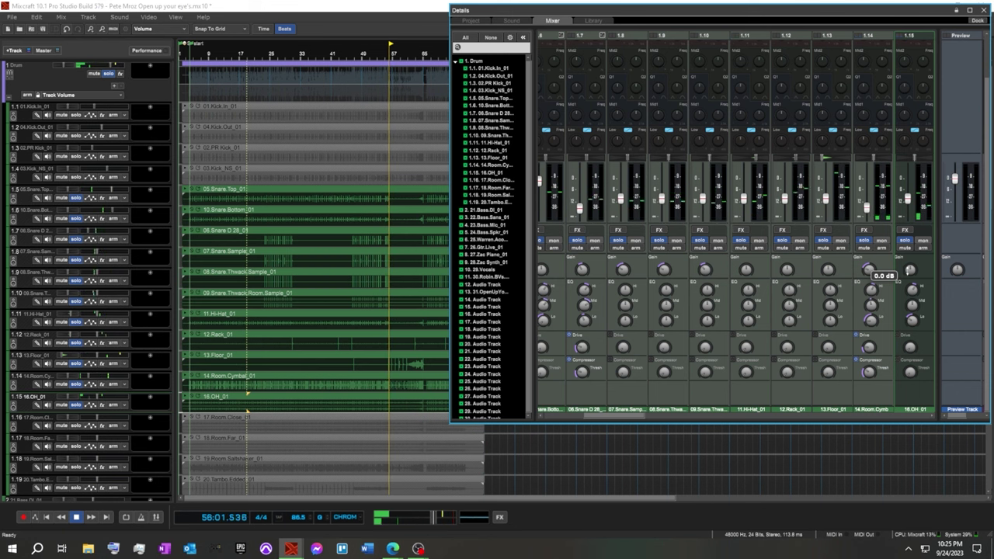
{"action": "left_click_drag", "start_coordinate": [909, 269], "coordinate": [905, 267]}
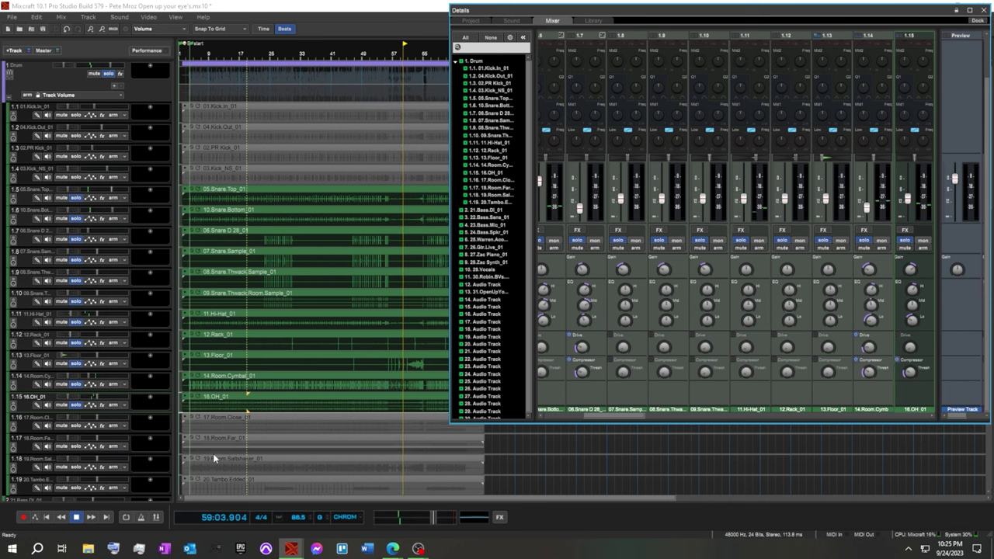
Add 17.Room.Close_01 to the soloed drum tracks.
{"action": "scroll", "coordinate": [83, 403], "scroll_direction": "down", "scroll_amount": 1}
{"action": "scroll", "coordinate": [84, 403], "scroll_direction": "down", "scroll_amount": 3}
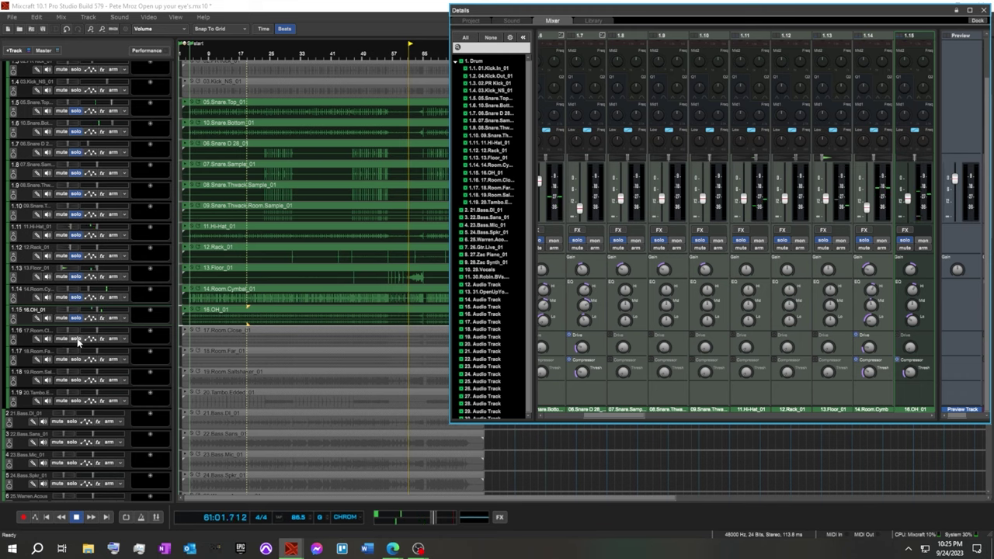
{"action": "left_click", "coordinate": [76, 339]}
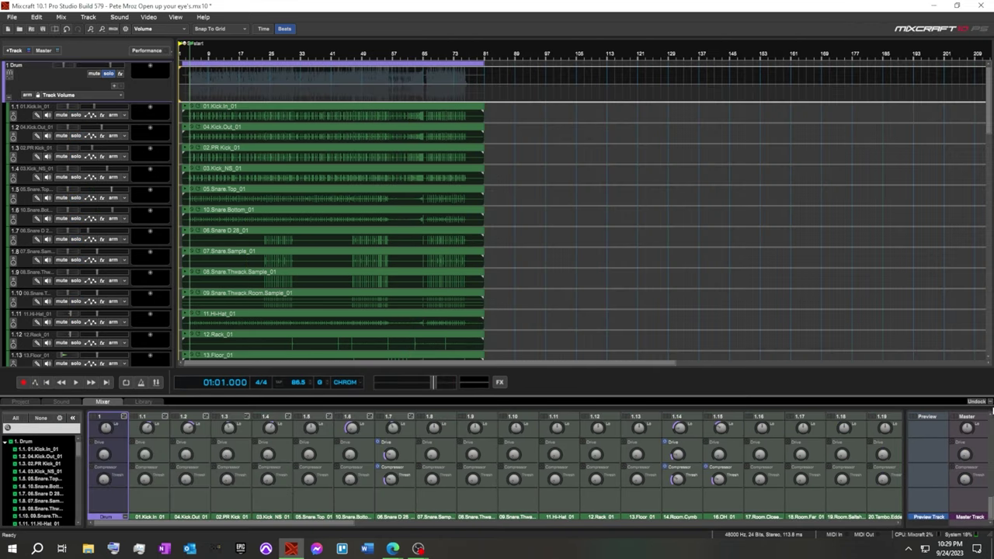
Undock the mixer into a separate floating window.
{"action": "left_click", "coordinate": [991, 402]}
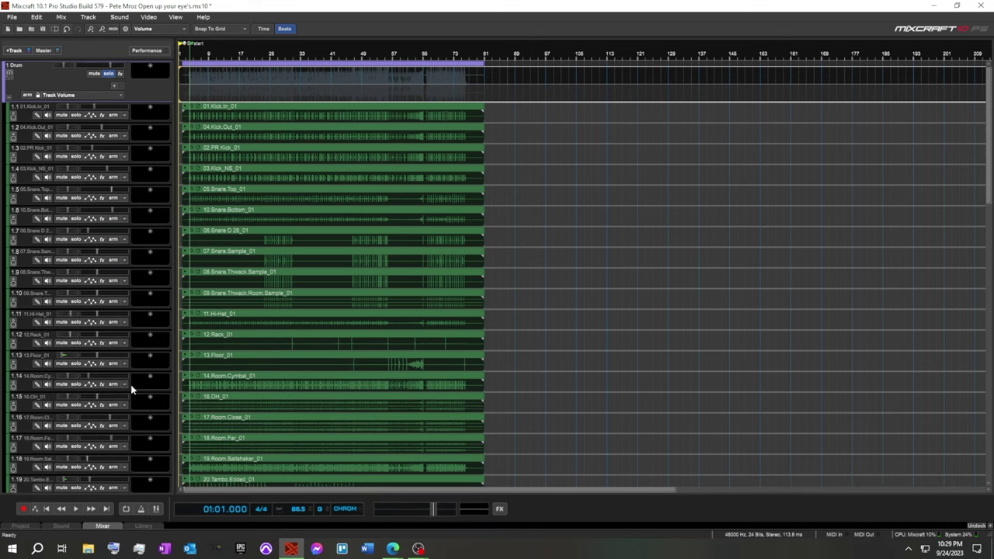
{"action": "left_click", "coordinate": [66, 29]}
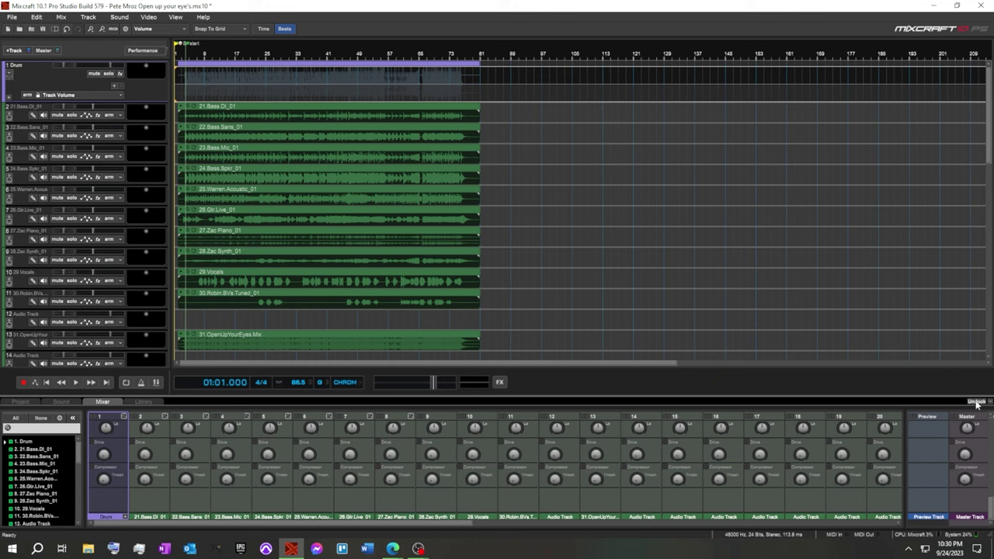
{"action": "left_click", "coordinate": [977, 403]}
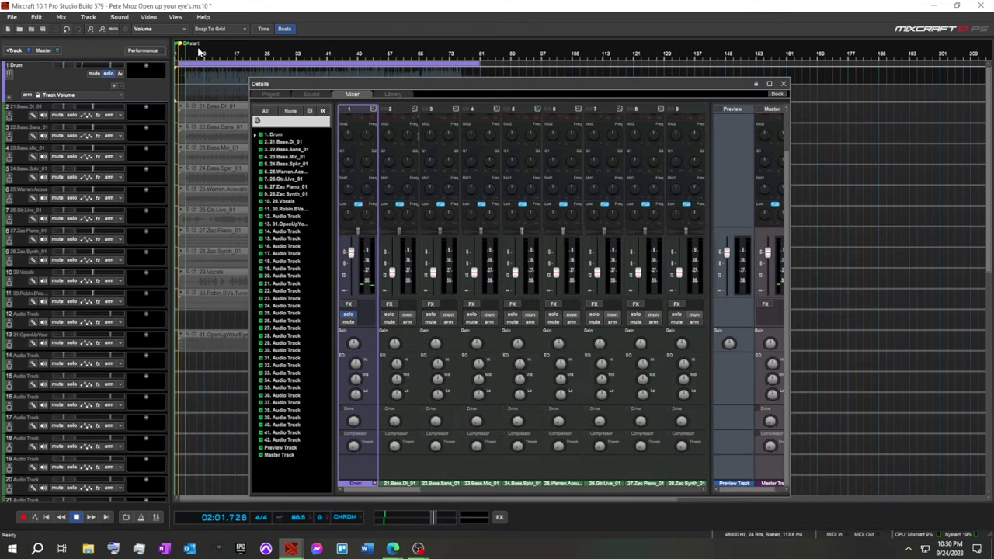
Play the soloed Drum submix from around measure 7 and lower its gain to about -5.4 dB.
{"action": "left_click", "coordinate": [199, 52]}
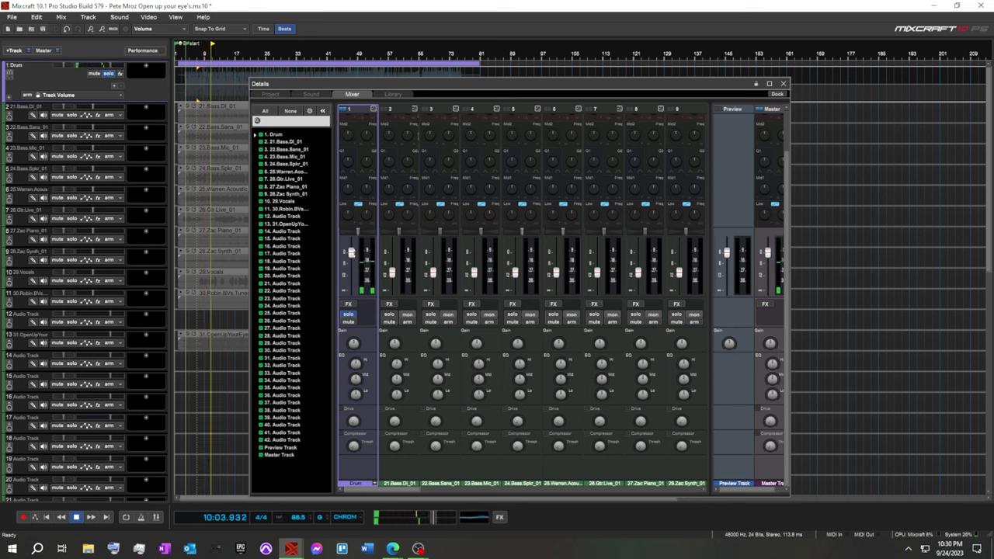
{"action": "mouse_move", "coordinate": [355, 357]}
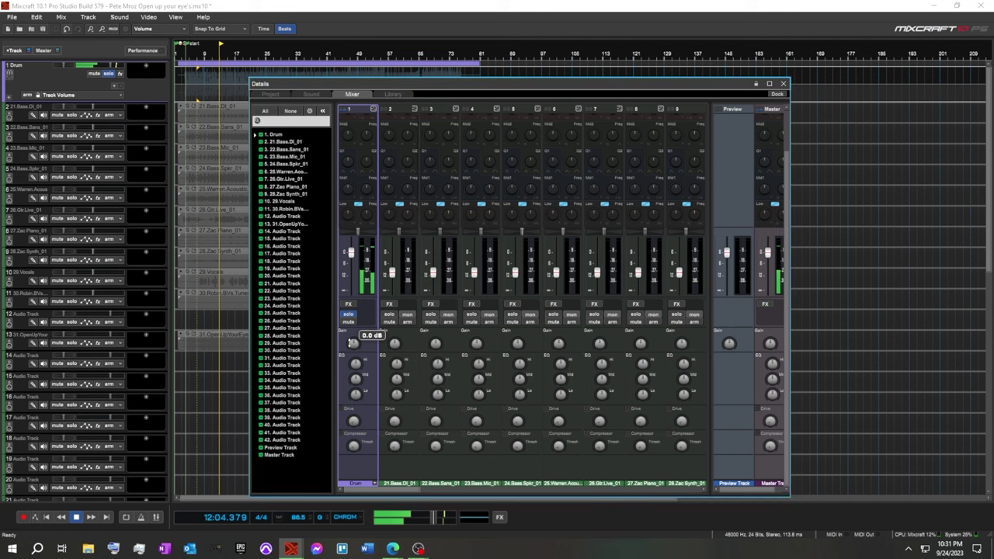
{"action": "scroll", "coordinate": [352, 343], "scroll_direction": "down", "scroll_amount": 1}
{"action": "left_click_drag", "start_coordinate": [352, 343], "coordinate": [352, 349]}
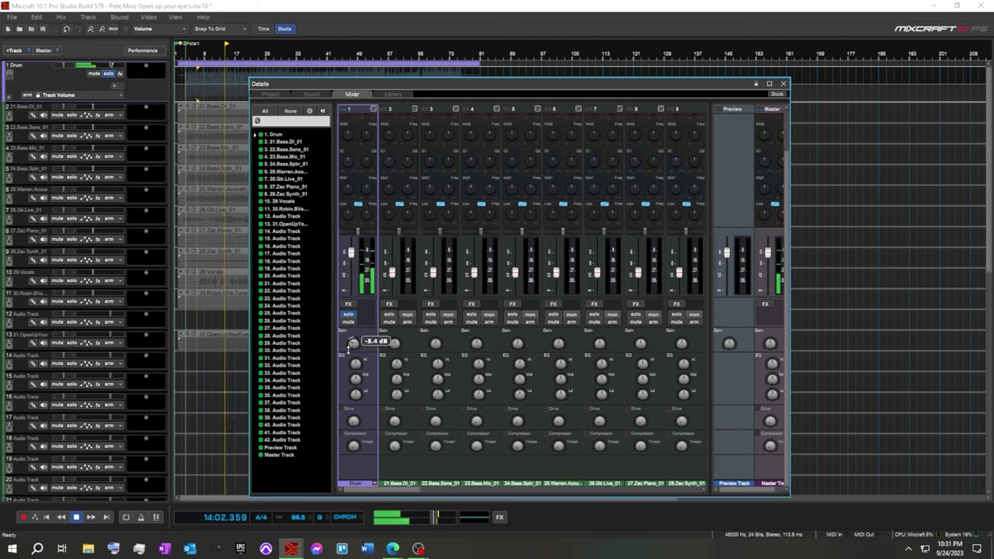
{"action": "scroll", "coordinate": [349, 347], "scroll_direction": "up", "scroll_amount": 2}
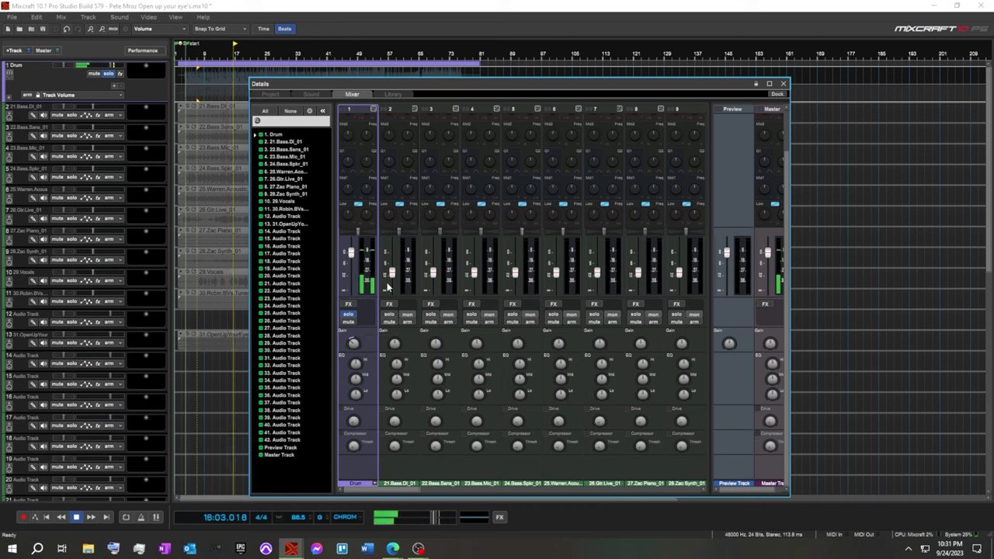
{"action": "mouse_move", "coordinate": [364, 215]}
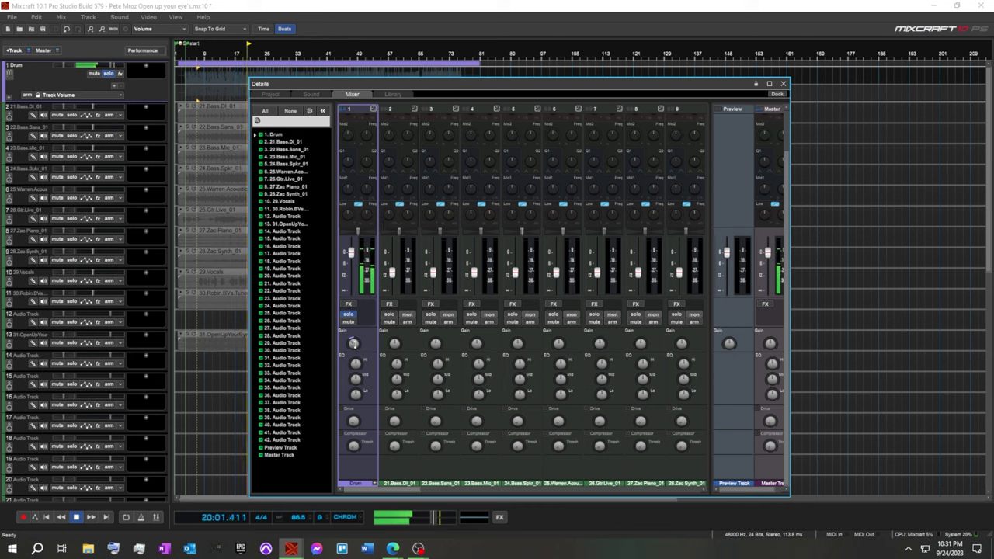
{"action": "mouse_move", "coordinate": [350, 341]}
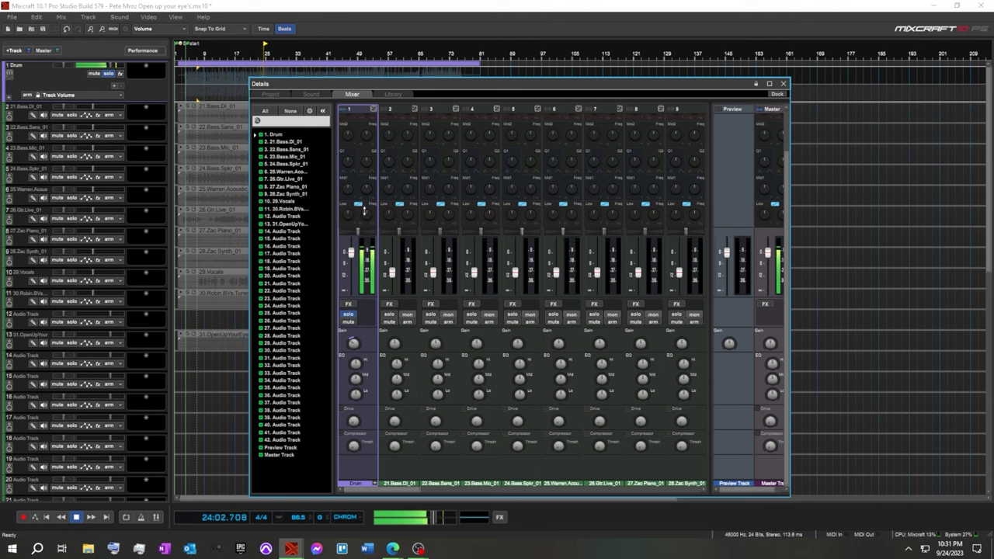
Play from around measure 5, enable the Drum submix's parametric EQ, and set its low-band frequency to about 55 Hz.
{"action": "left_click", "coordinate": [191, 50]}
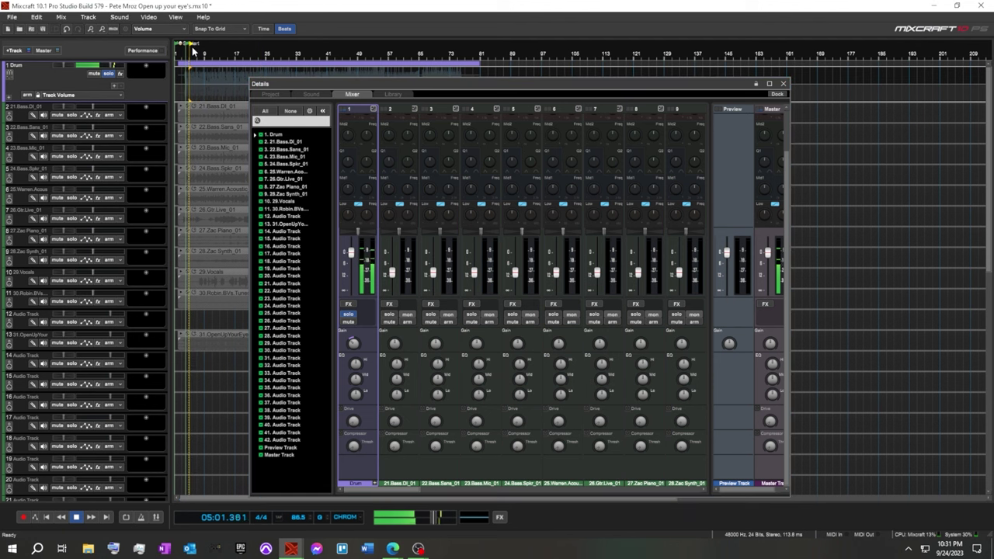
{"action": "left_click_drag", "start_coordinate": [362, 212], "coordinate": [360, 228]}
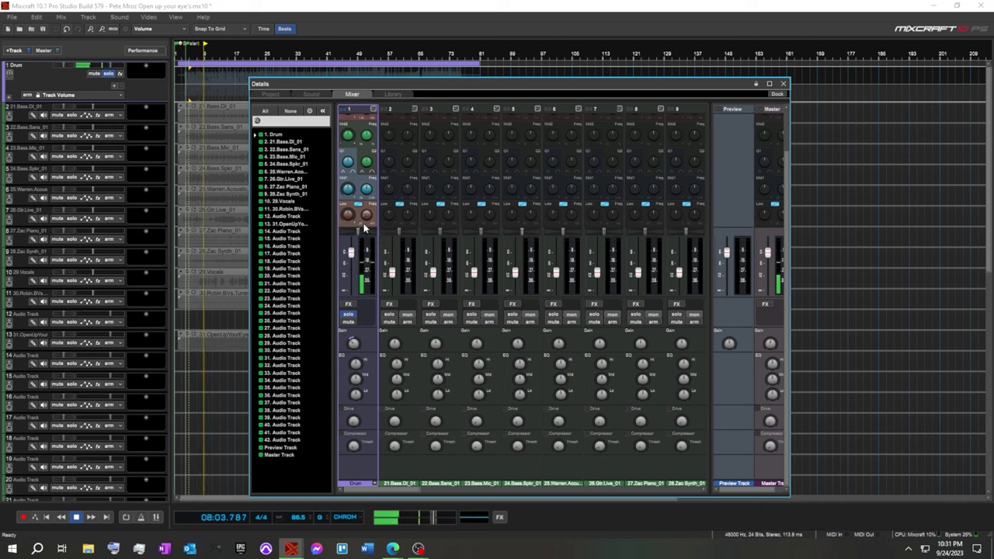
{"action": "scroll", "coordinate": [359, 228], "scroll_direction": "up", "scroll_amount": 2}
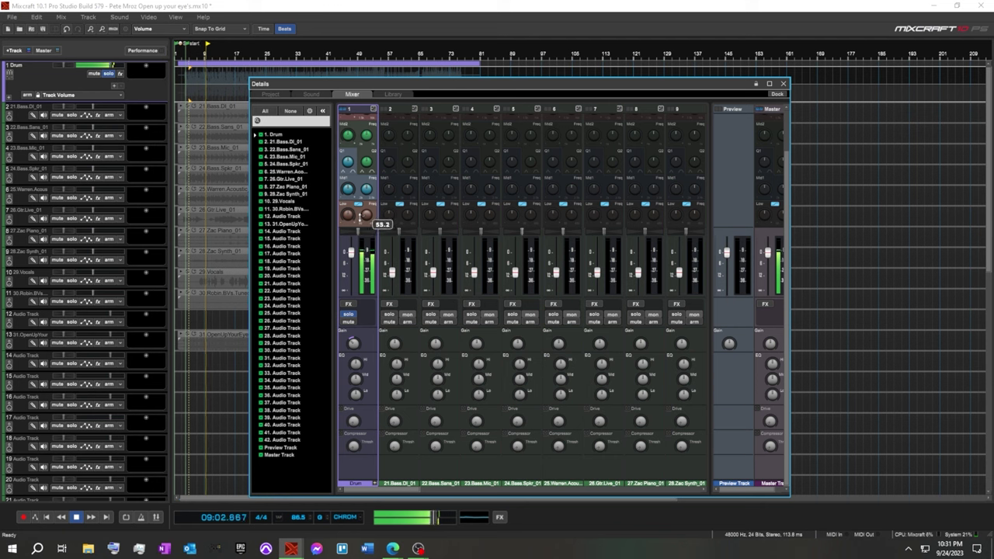
{"action": "scroll", "coordinate": [358, 222], "scroll_direction": "down", "scroll_amount": 1}
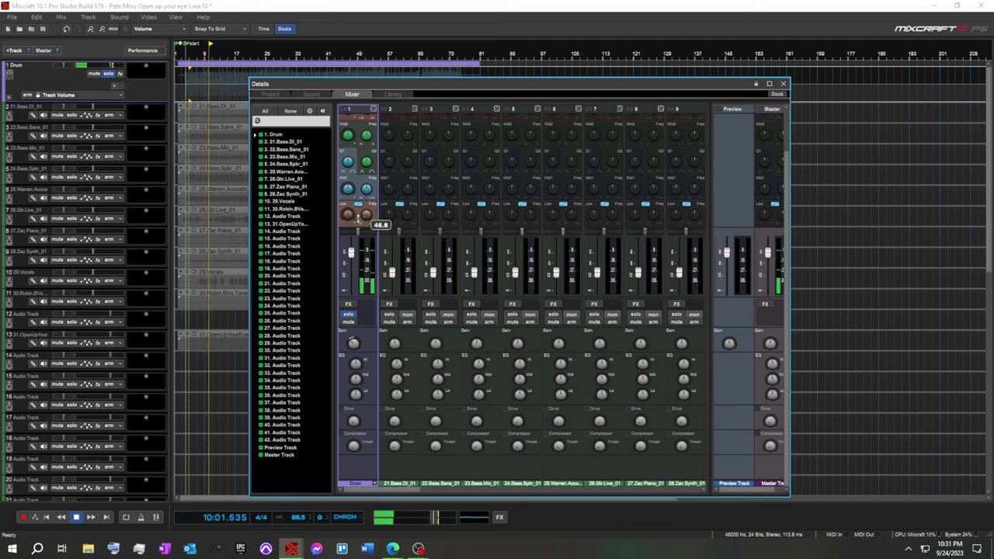
{"action": "scroll", "coordinate": [358, 220], "scroll_direction": "up", "scroll_amount": 2}
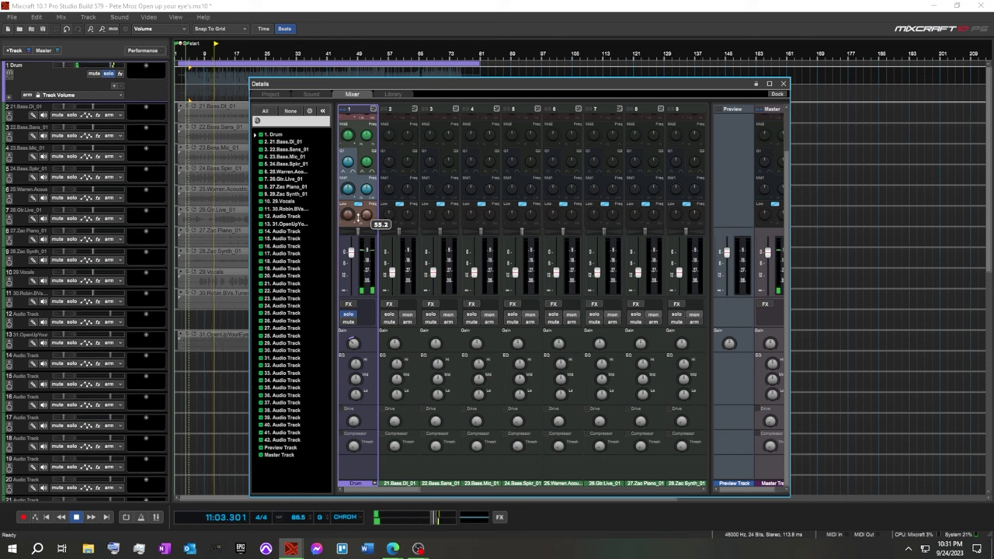
{"action": "scroll", "coordinate": [359, 221], "scroll_direction": "up", "scroll_amount": 1}
{"action": "mouse_move", "coordinate": [367, 219]}
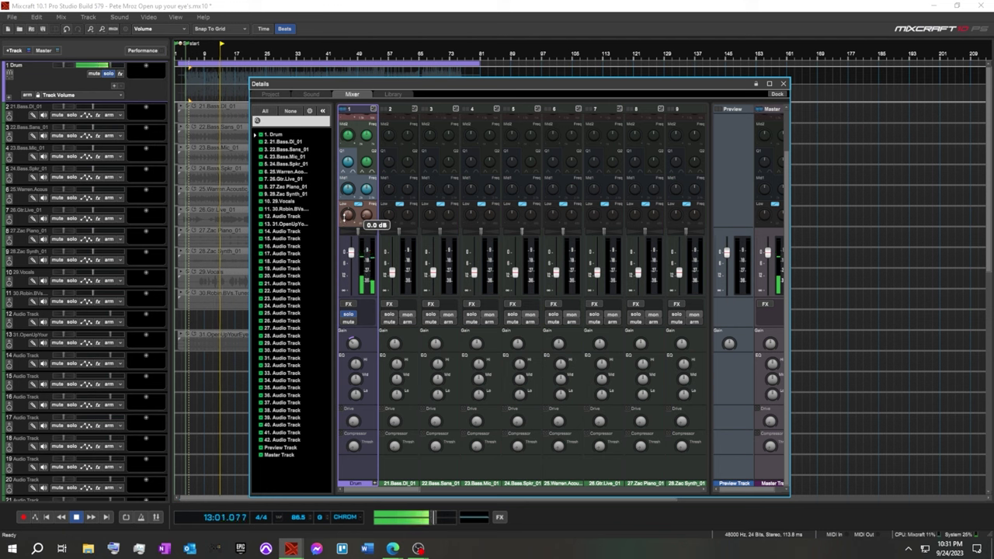
Boost the Drum submix's low EQ band to about +4.2 dB and set its input gain to about -5.4 dB.
{"action": "left_click_drag", "start_coordinate": [344, 219], "coordinate": [348, 190]}
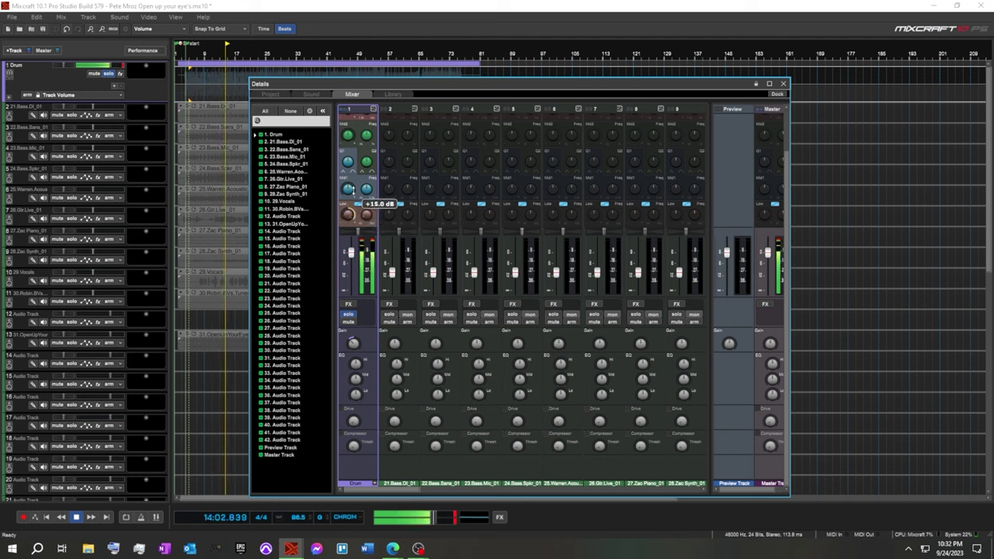
{"action": "left_click_drag", "start_coordinate": [353, 187], "coordinate": [349, 210]}
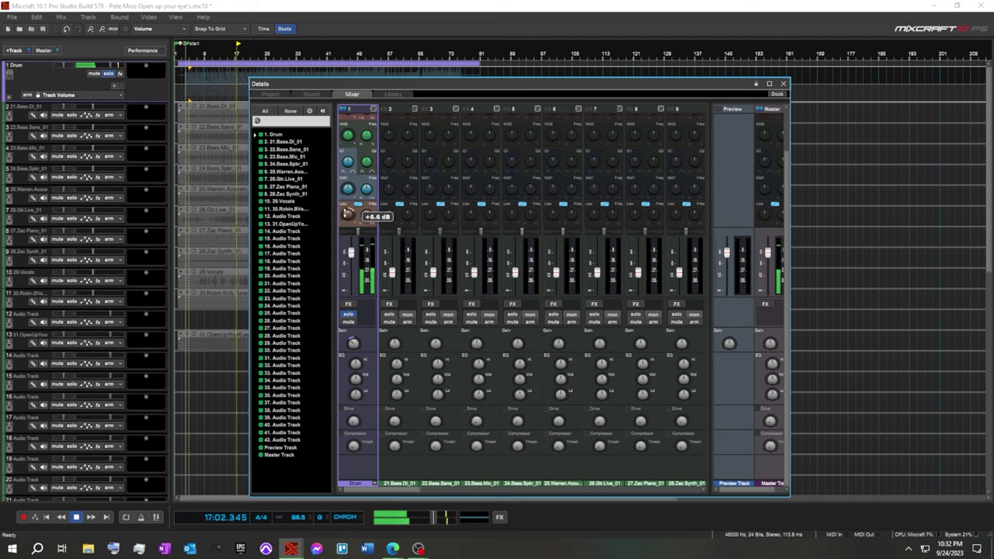
{"action": "left_click_drag", "start_coordinate": [345, 213], "coordinate": [342, 216]}
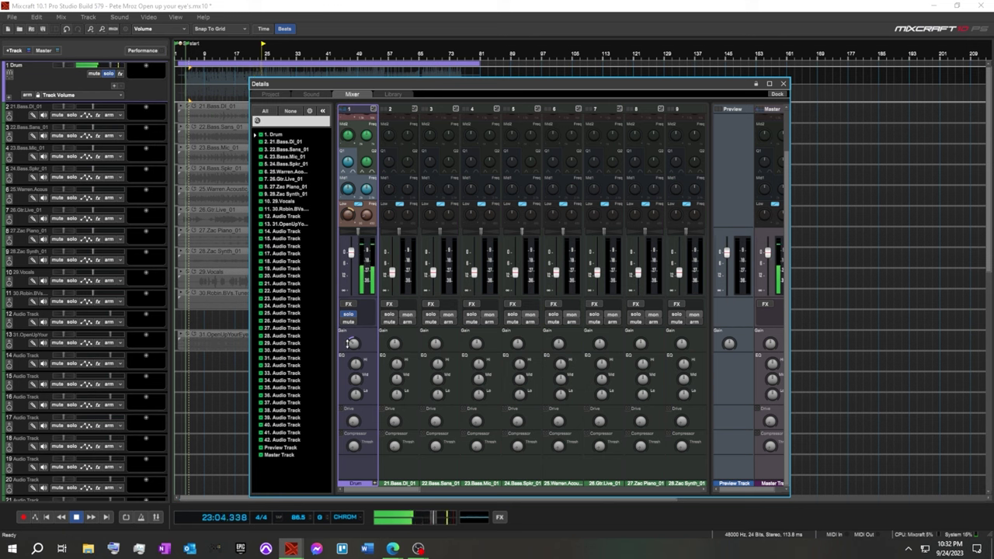
{"action": "mouse_move", "coordinate": [352, 343]}
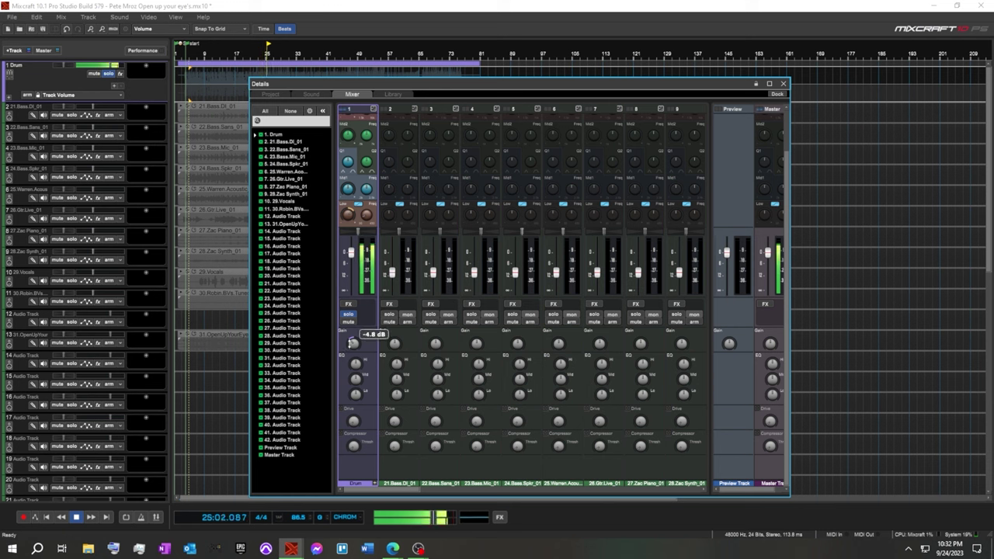
{"action": "left_click_drag", "start_coordinate": [352, 342], "coordinate": [351, 345]}
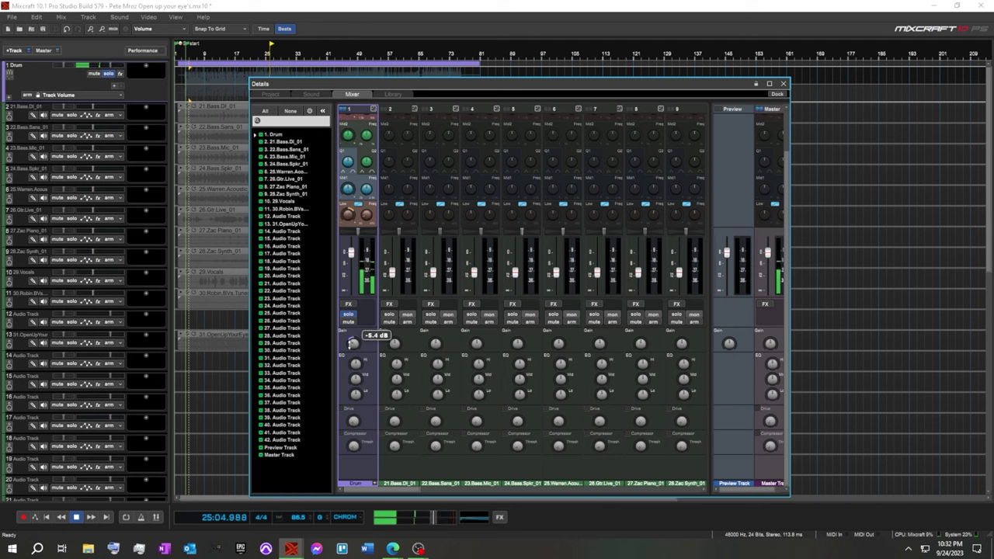
Lower the frequency, gain and Q of the Drum submix's Mid1 EQ band during playback.
{"action": "mouse_move", "coordinate": [348, 215]}
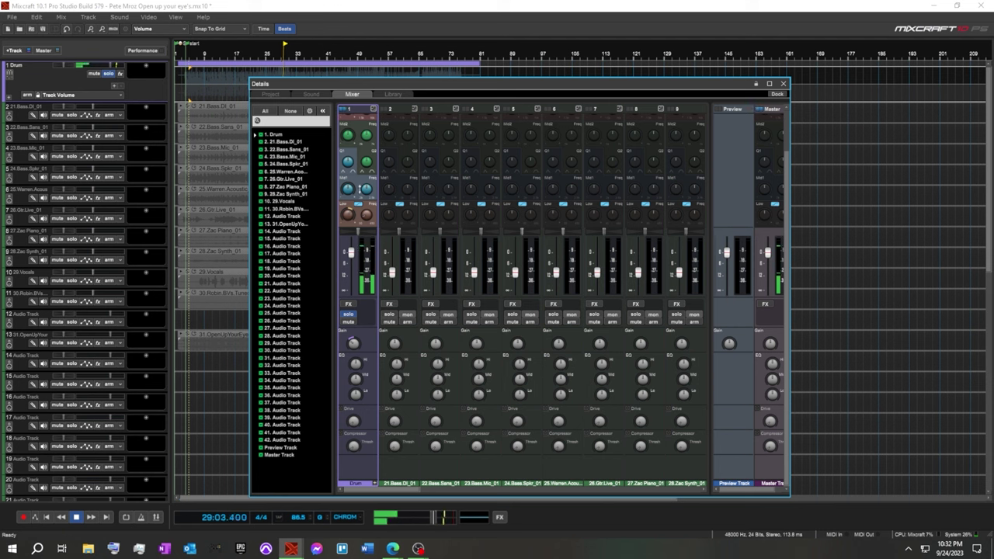
{"action": "mouse_move", "coordinate": [367, 190]}
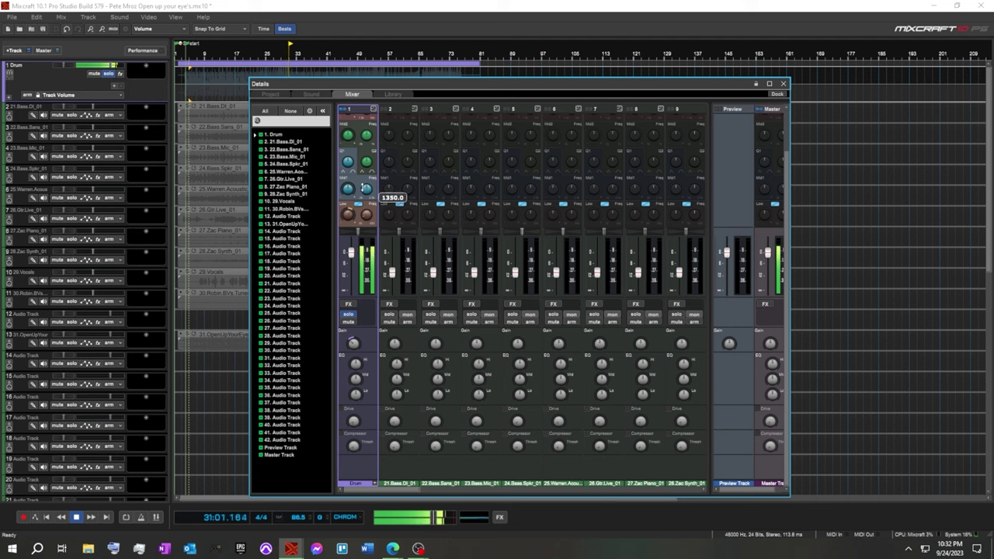
{"action": "left_click_drag", "start_coordinate": [366, 190], "coordinate": [358, 209]}
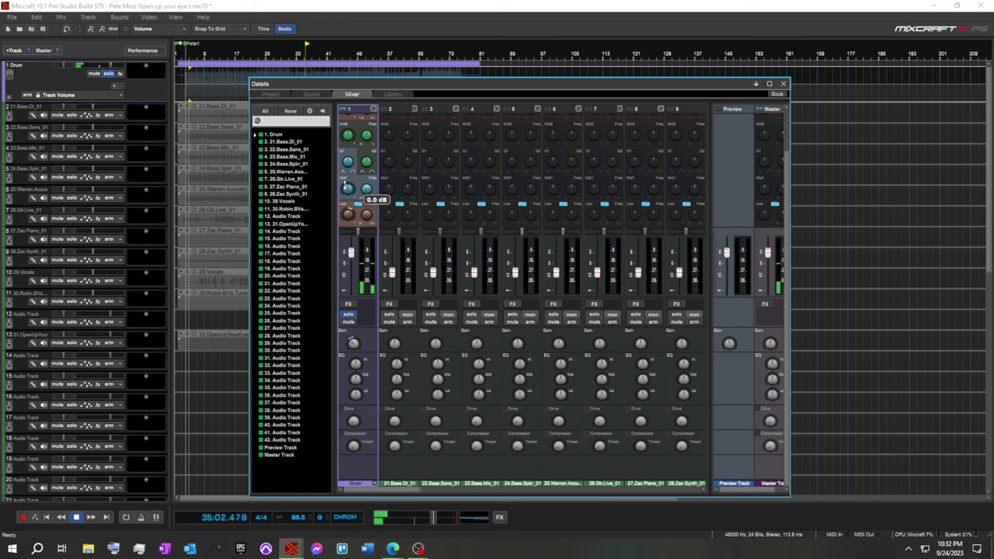
{"action": "left_click_drag", "start_coordinate": [346, 189], "coordinate": [347, 198]}
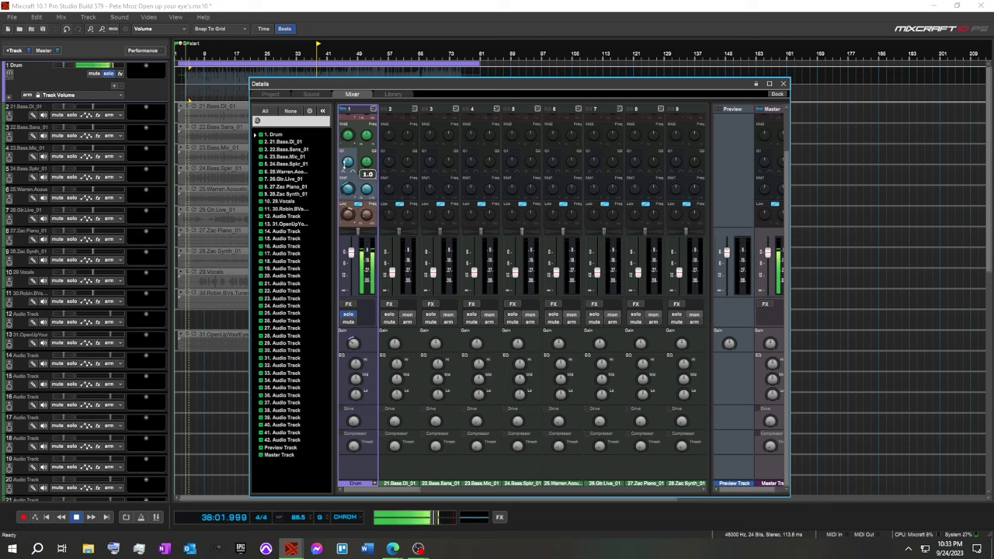
{"action": "left_click_drag", "start_coordinate": [348, 166], "coordinate": [346, 171]}
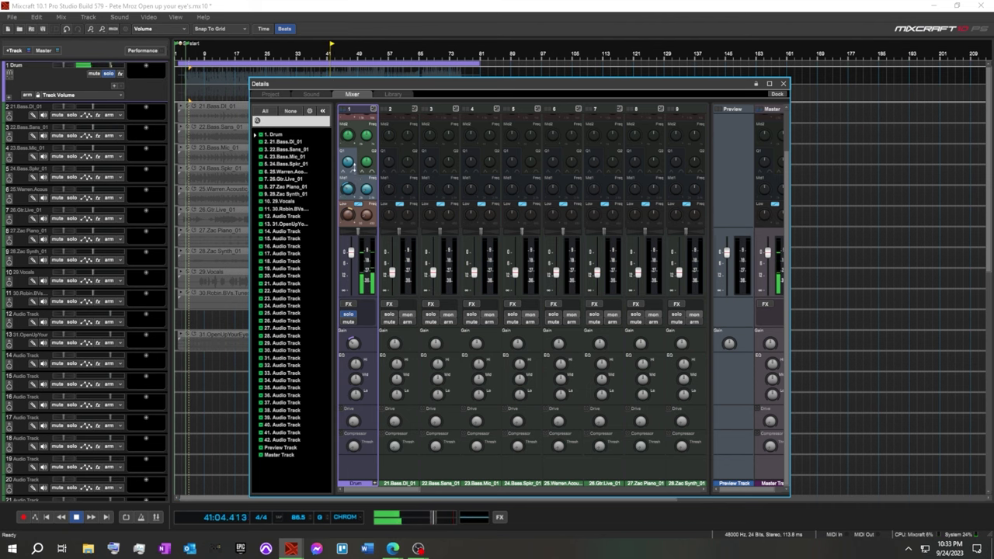
Boost the Drum submix's Mid2 EQ band to about +3.9 dB and raise its high band slightly.
{"action": "scroll", "coordinate": [365, 178], "scroll_direction": "up", "scroll_amount": 2}
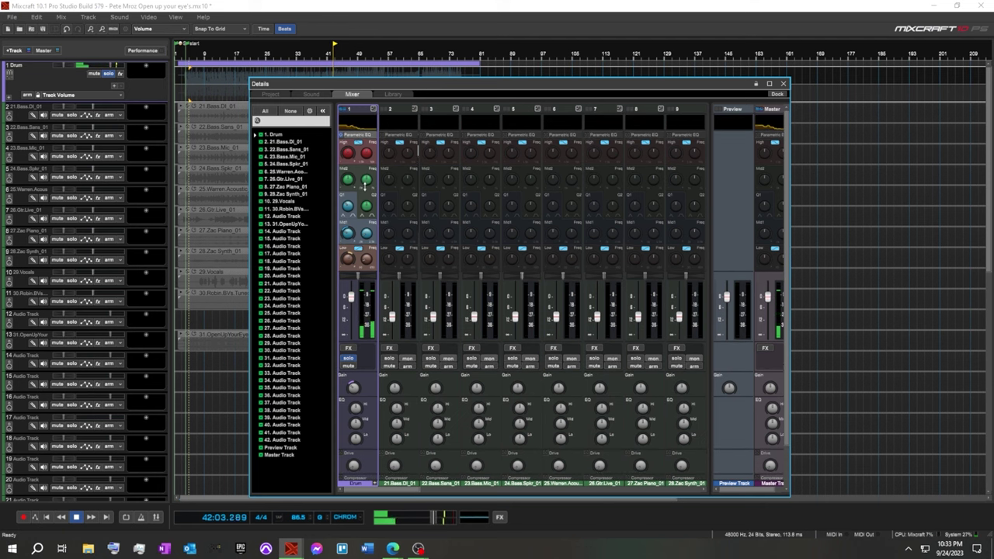
{"action": "mouse_move", "coordinate": [365, 179]}
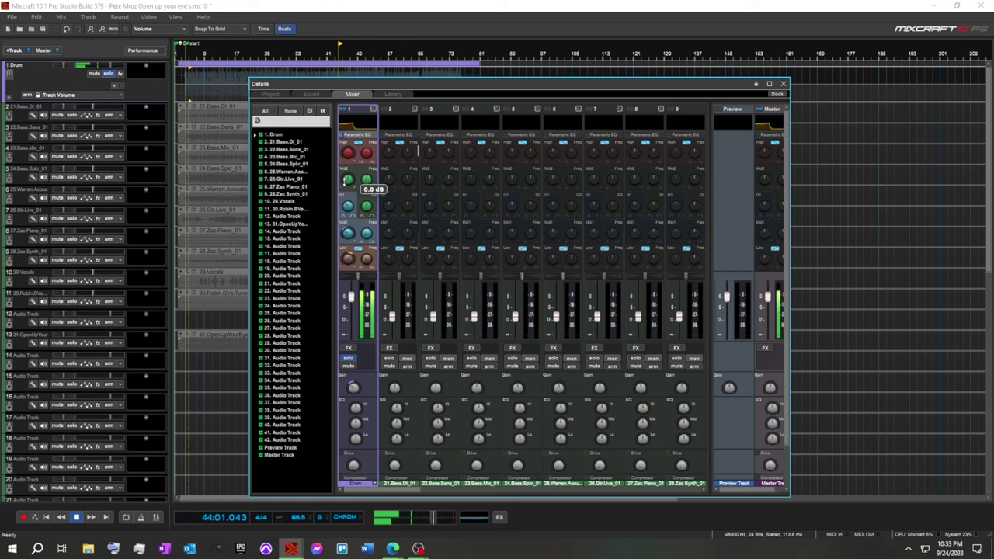
{"action": "left_click_drag", "start_coordinate": [346, 183], "coordinate": [347, 175]}
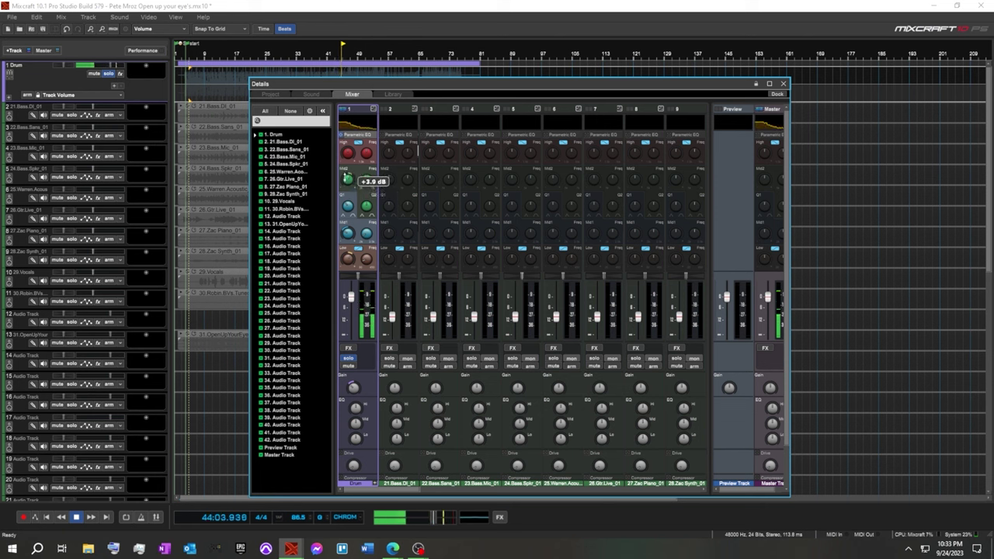
{"action": "mouse_move", "coordinate": [366, 153]}
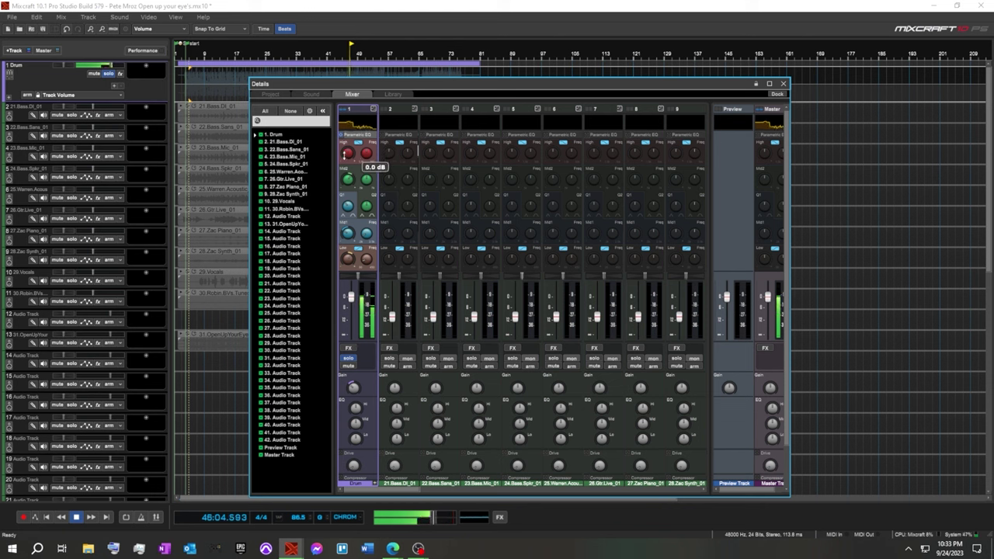
{"action": "left_click_drag", "start_coordinate": [347, 155], "coordinate": [346, 150]}
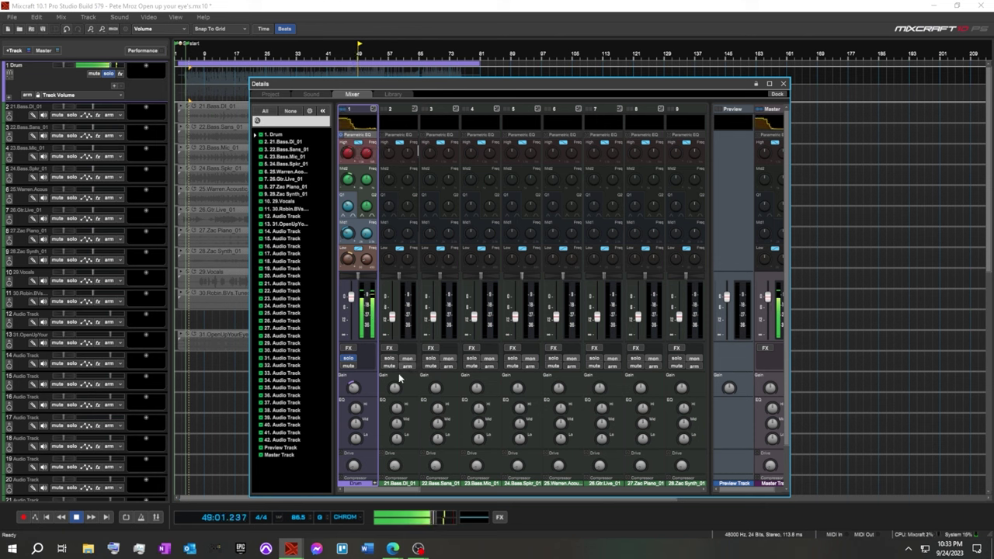
Set the Drum submix's compressor threshold to about -10.2 dB and add a small amount of drive.
{"action": "scroll", "coordinate": [368, 399], "scroll_direction": "down", "scroll_amount": 3}
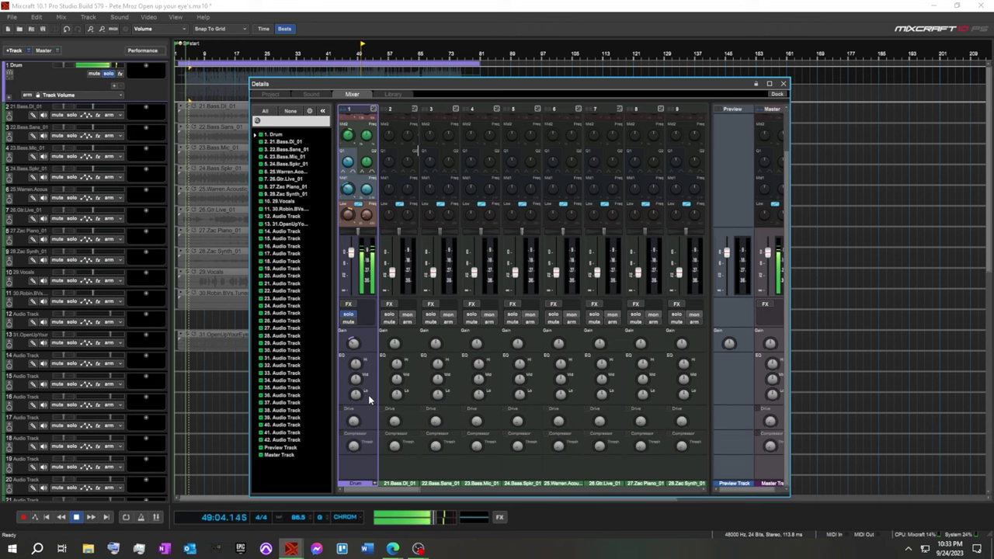
{"action": "mouse_move", "coordinate": [352, 451]}
{"action": "left_mouse_down"}
{"action": "mouse_move", "coordinate": [355, 396]}
{"action": "mouse_move", "coordinate": [347, 449]}
{"action": "left_mouse_up"}
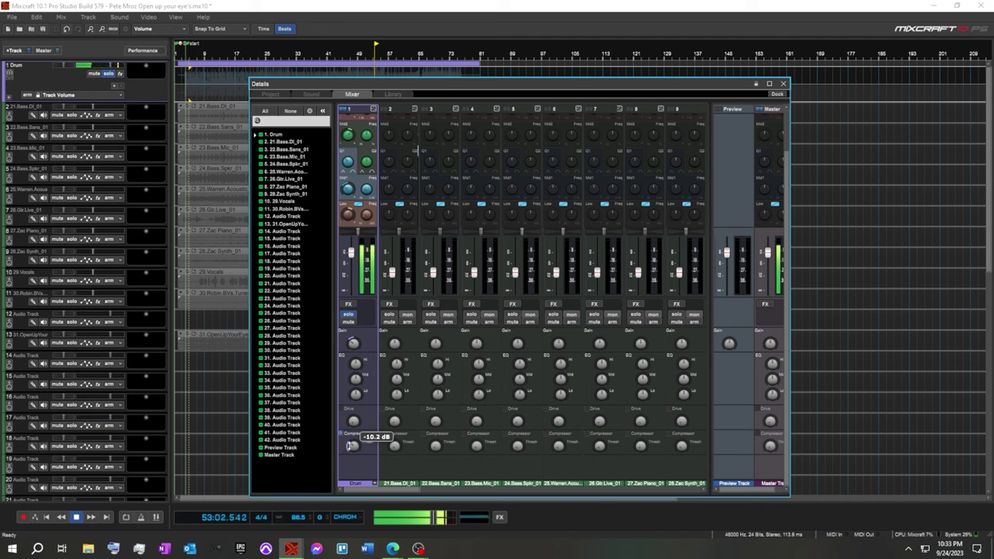
{"action": "mouse_move", "coordinate": [351, 423]}
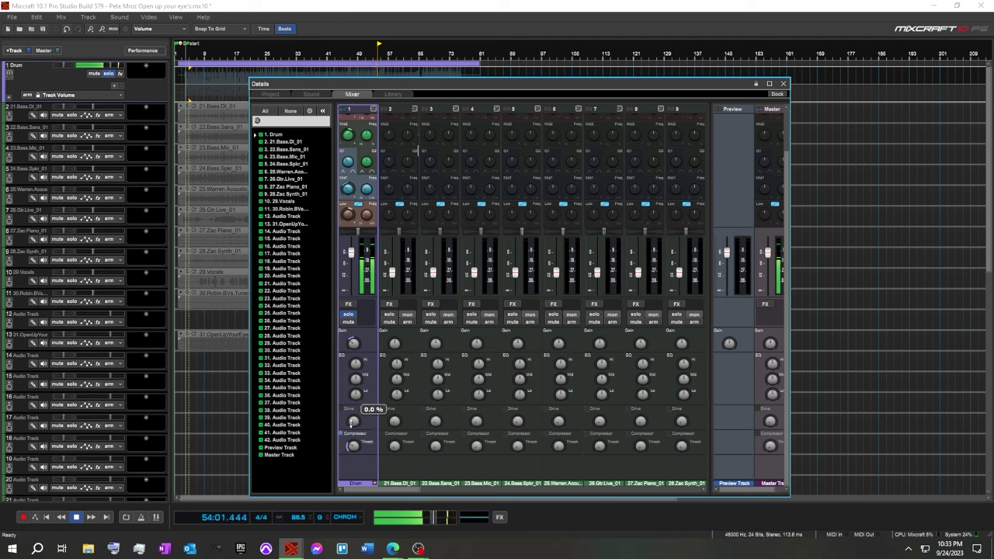
{"action": "left_click_drag", "start_coordinate": [353, 422], "coordinate": [344, 419]}
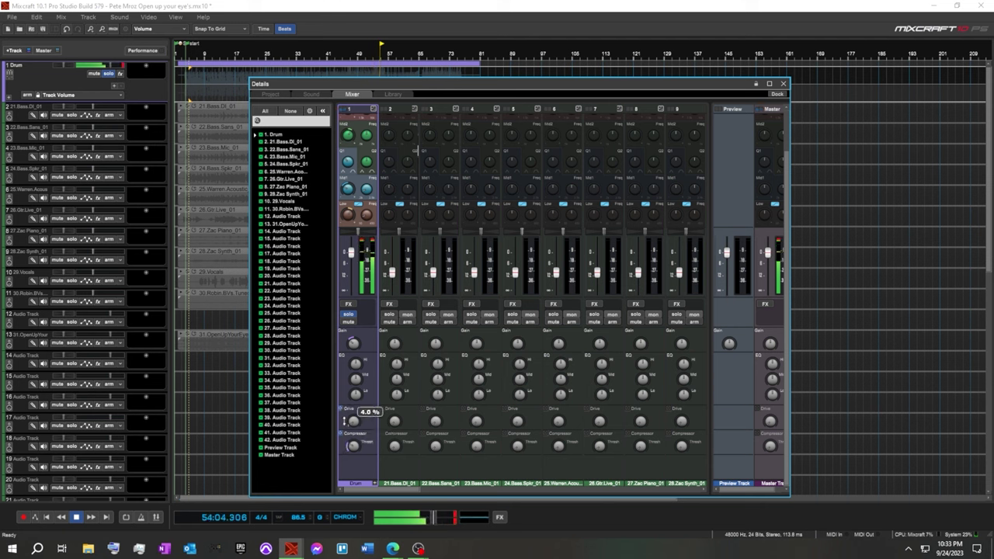
{"action": "left_click_drag", "start_coordinate": [351, 425], "coordinate": [353, 427]}
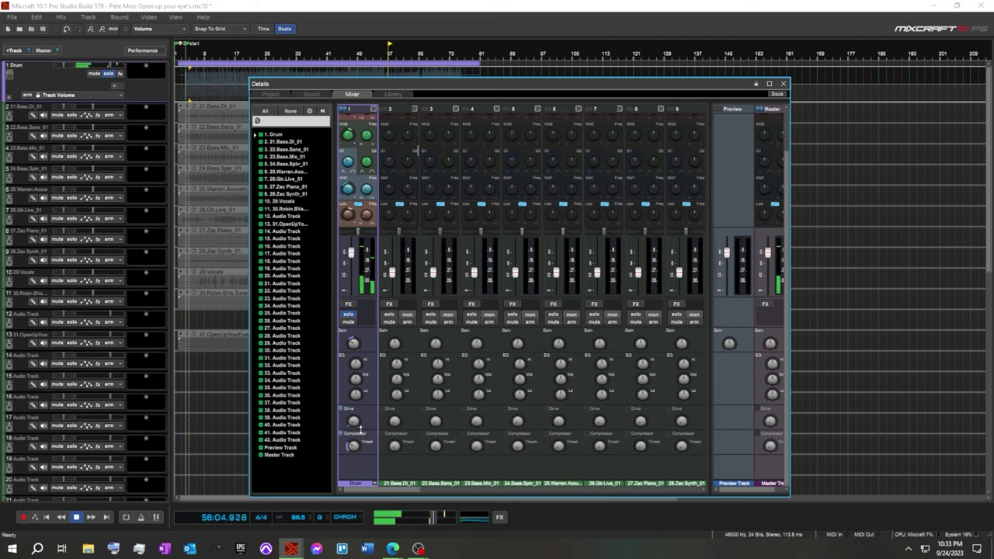
Reduce the Drum submix's low-band EQ boost slightly and lower its input gain.
{"action": "mouse_move", "coordinate": [354, 344]}
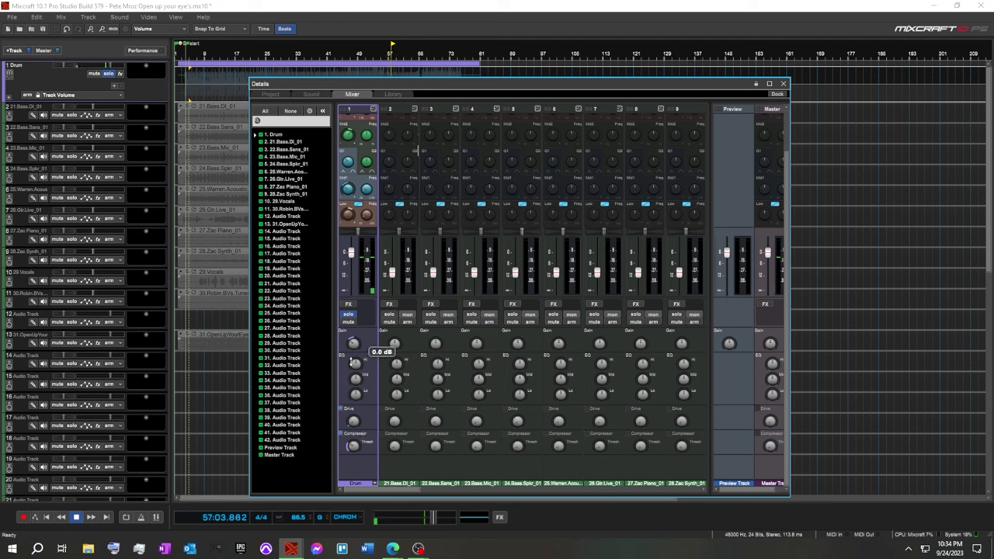
{"action": "mouse_move", "coordinate": [347, 214]}
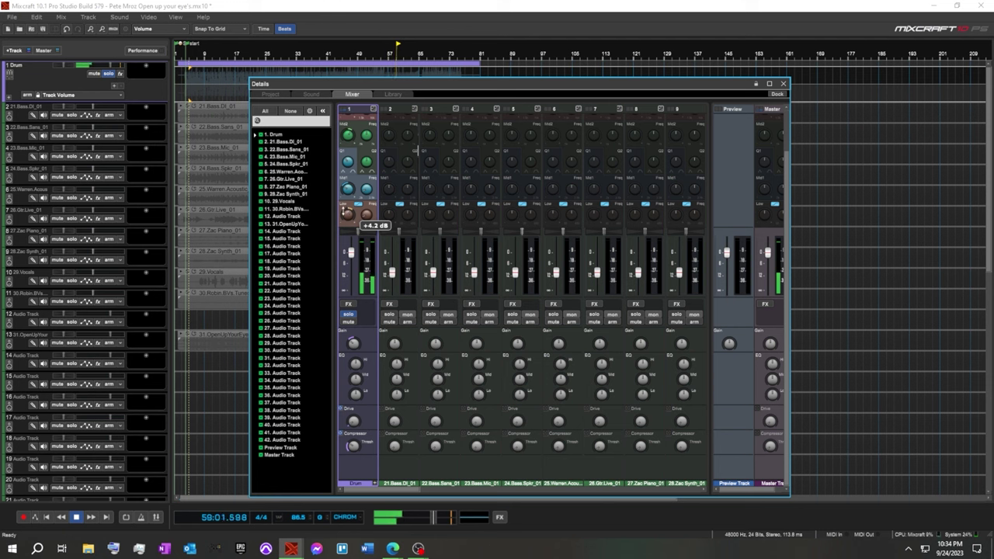
{"action": "left_click_drag", "start_coordinate": [347, 215], "coordinate": [344, 217]}
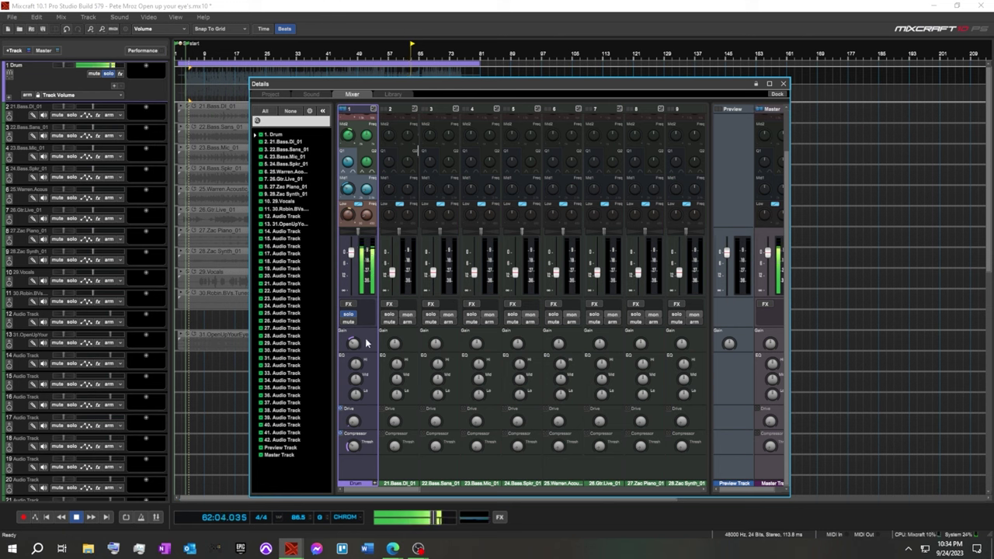
{"action": "mouse_move", "coordinate": [353, 342]}
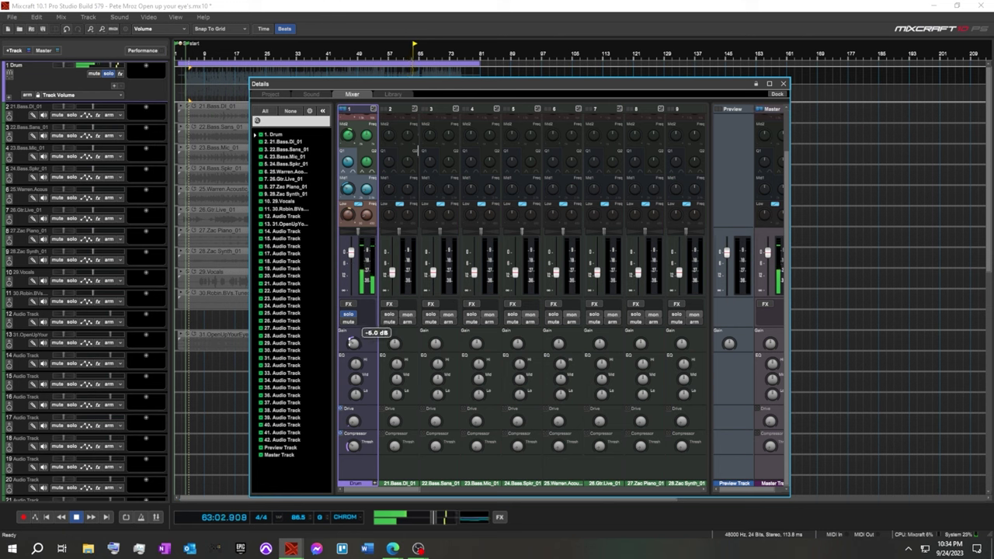
{"action": "scroll", "coordinate": [353, 343], "scroll_direction": "down", "scroll_amount": 2}
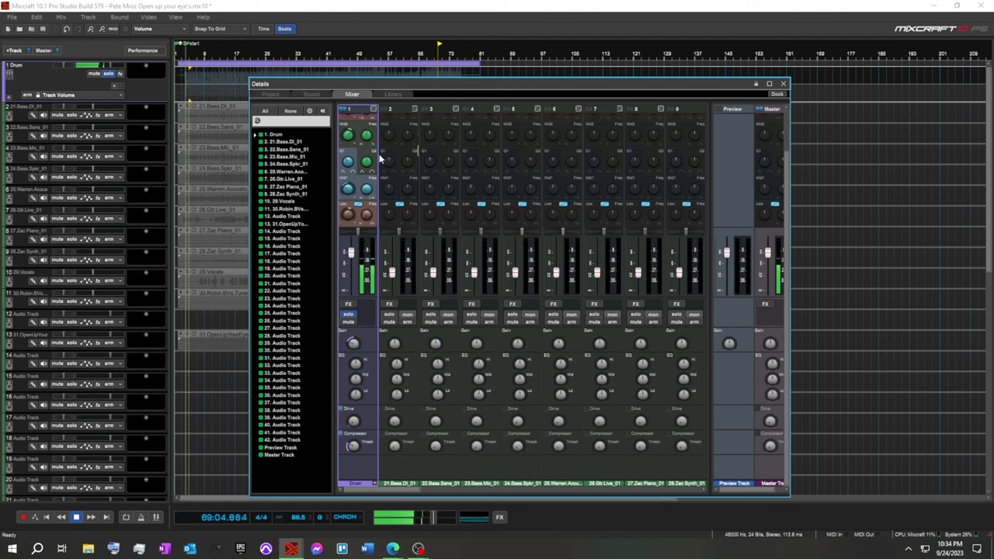
Stop playback, return to the beginning of the song, and close the floating mixer window.
{"action": "left_click_drag", "start_coordinate": [749, 80], "coordinate": [822, 15]}
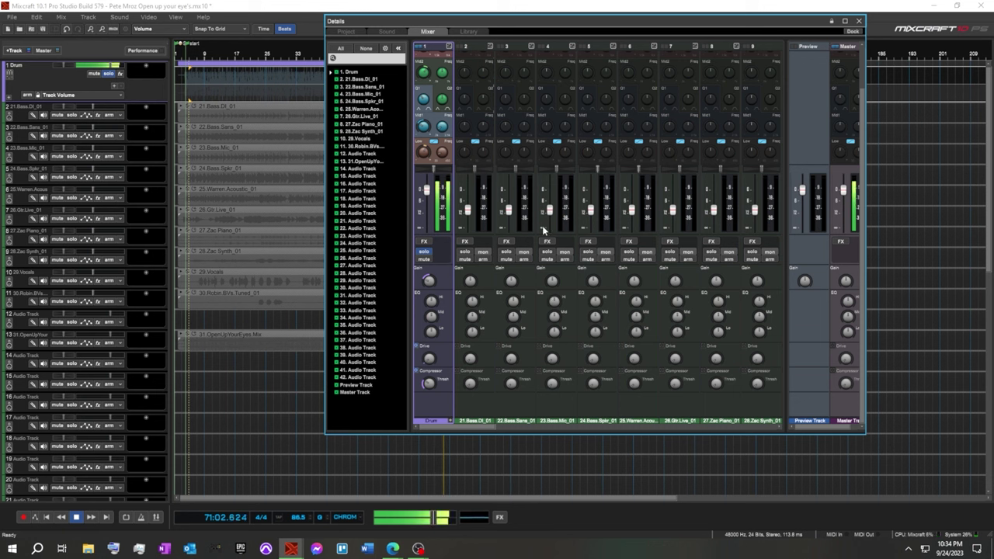
{"action": "left_click", "coordinate": [80, 519]}
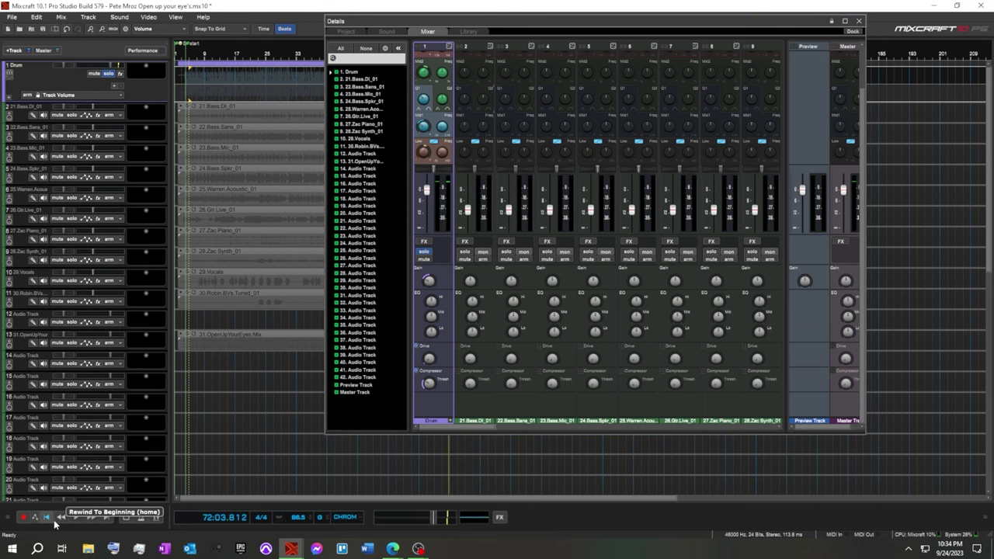
{"action": "left_click", "coordinate": [47, 518]}
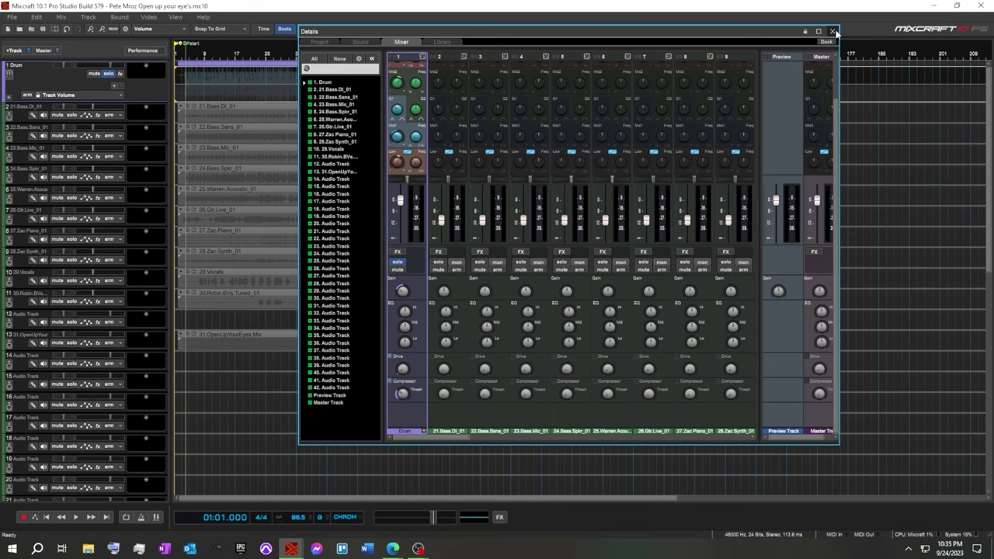
{"action": "left_click", "coordinate": [834, 32]}
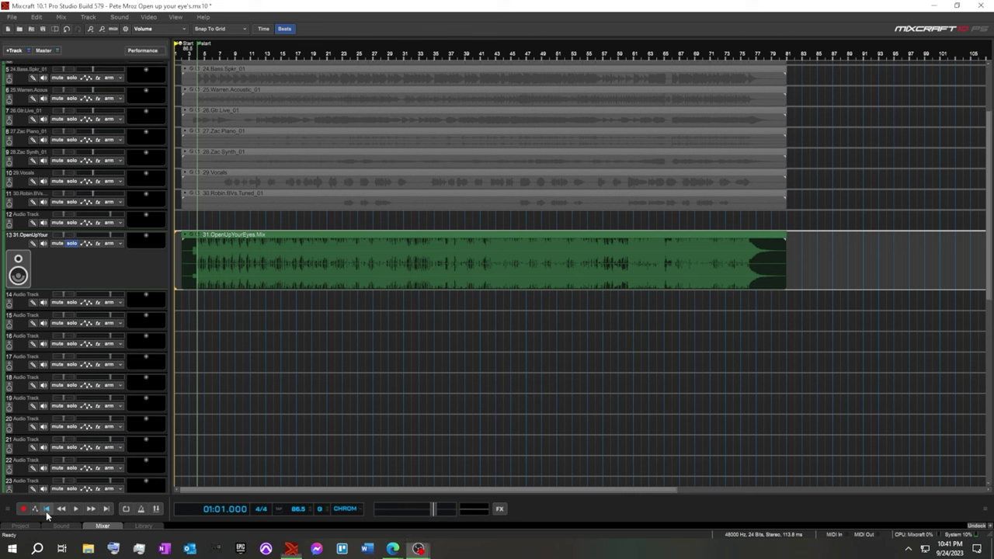
Play the soloed 31.OpenUpYourEyes.Mix reference from the beginning, add Voxengo Spectrum Analyzer (Legacy) to it, and move the analyzer window clear of the track.
{"action": "left_click", "coordinate": [46, 511]}
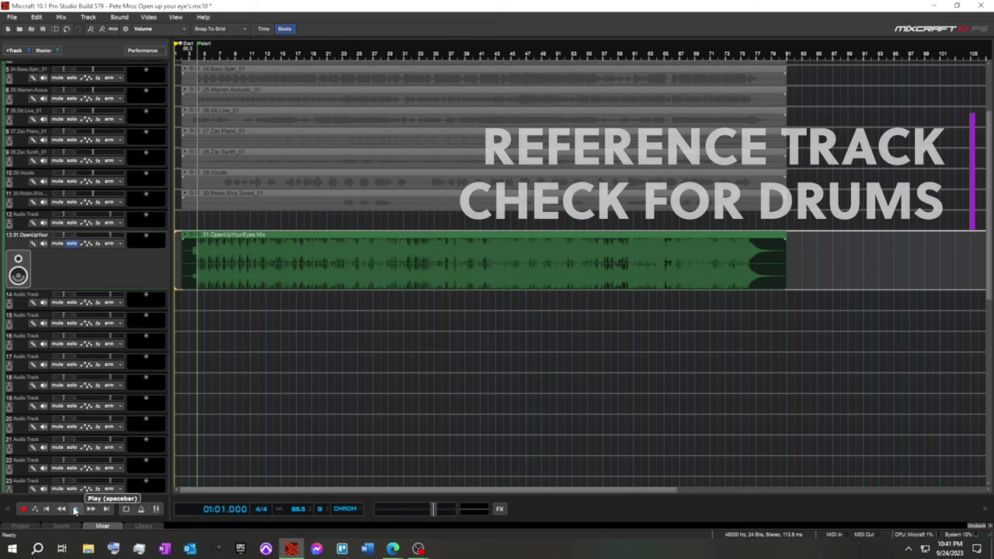
{"action": "left_click", "coordinate": [75, 509]}
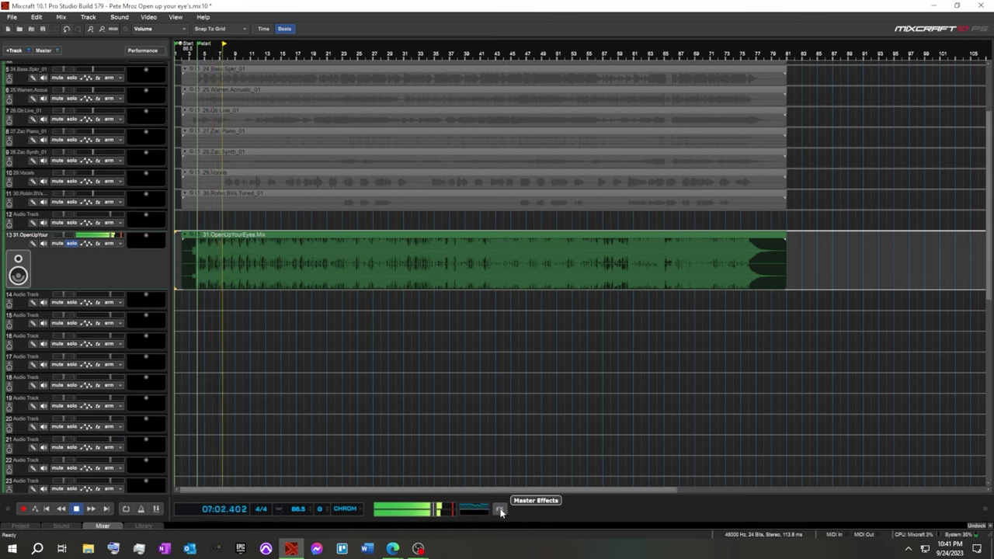
{"action": "left_click", "coordinate": [147, 239]}
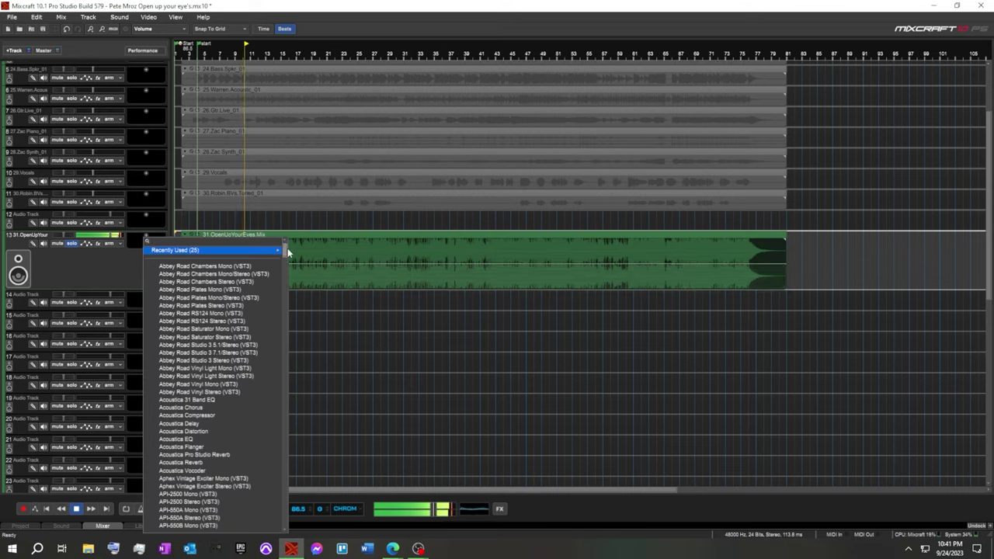
{"action": "left_click_drag", "start_coordinate": [287, 247], "coordinate": [271, 516]}
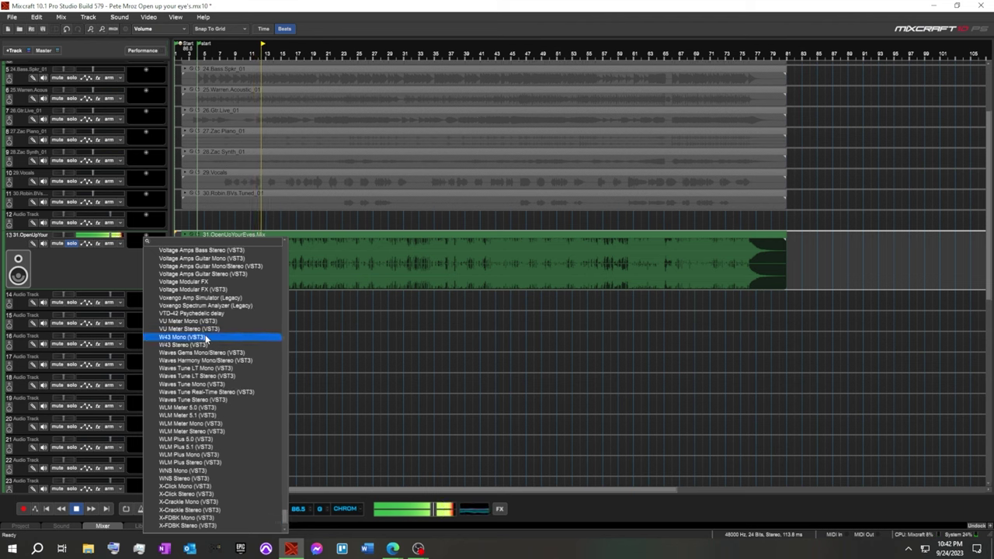
{"action": "left_click", "coordinate": [210, 308]}
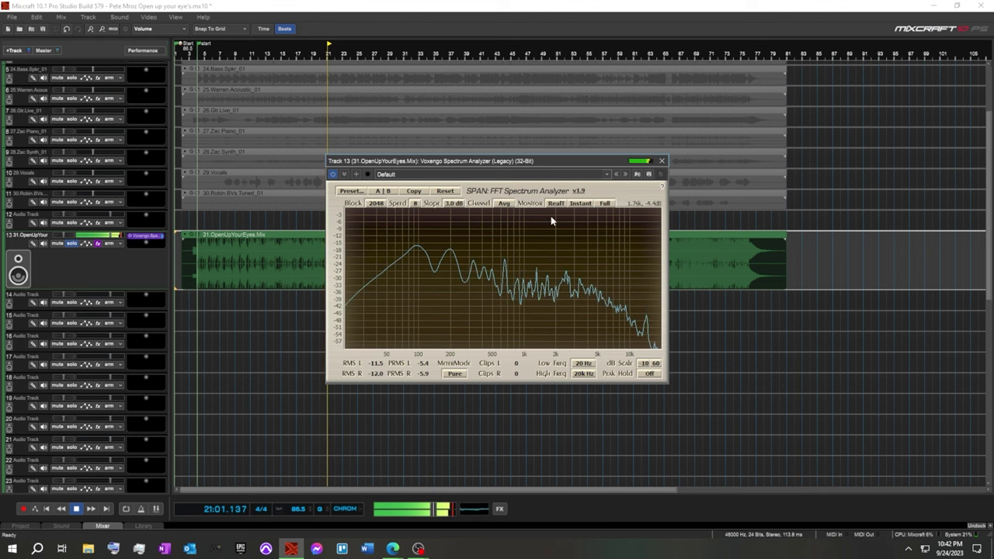
{"action": "left_click_drag", "start_coordinate": [566, 159], "coordinate": [683, 297]}
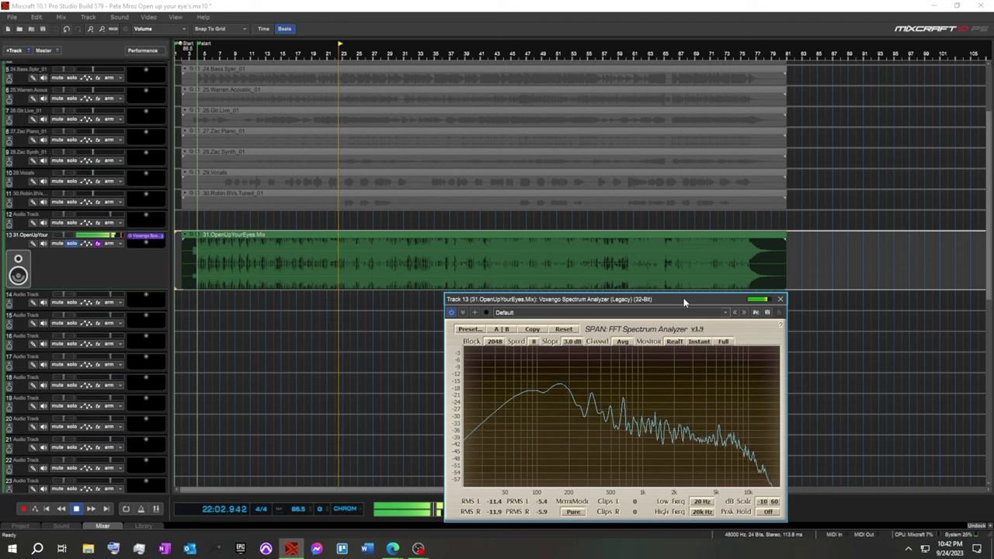
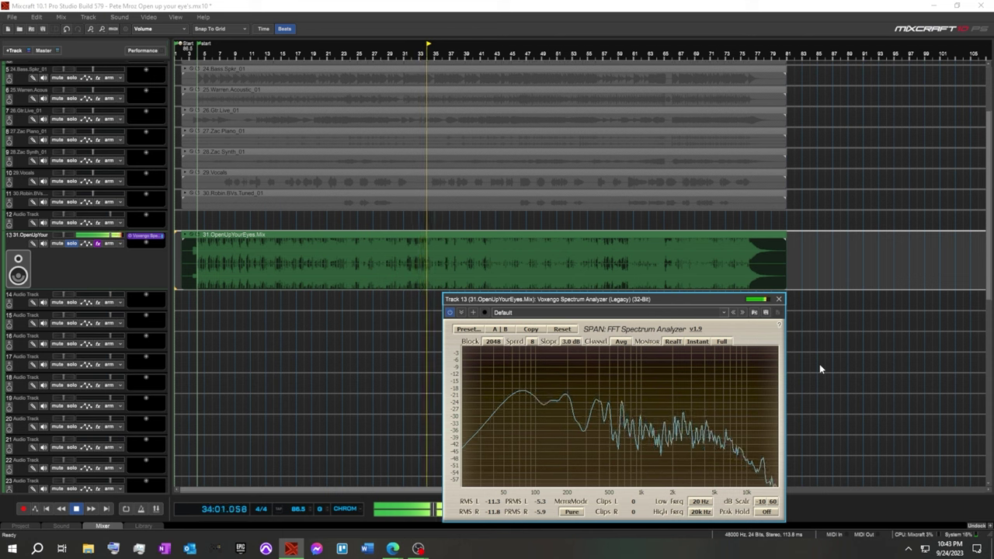
{"action": "left_click", "coordinate": [571, 512]}
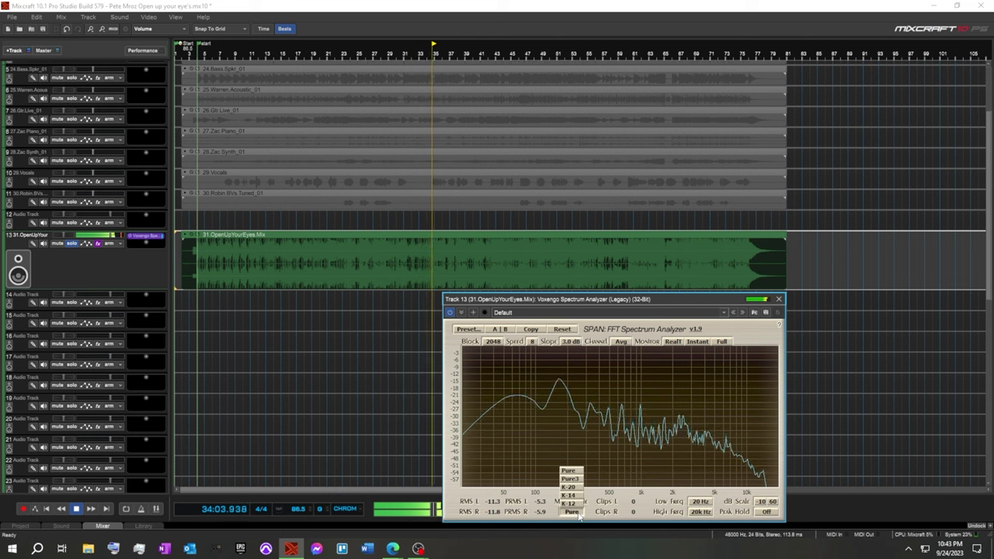
{"action": "left_click", "coordinate": [579, 516]}
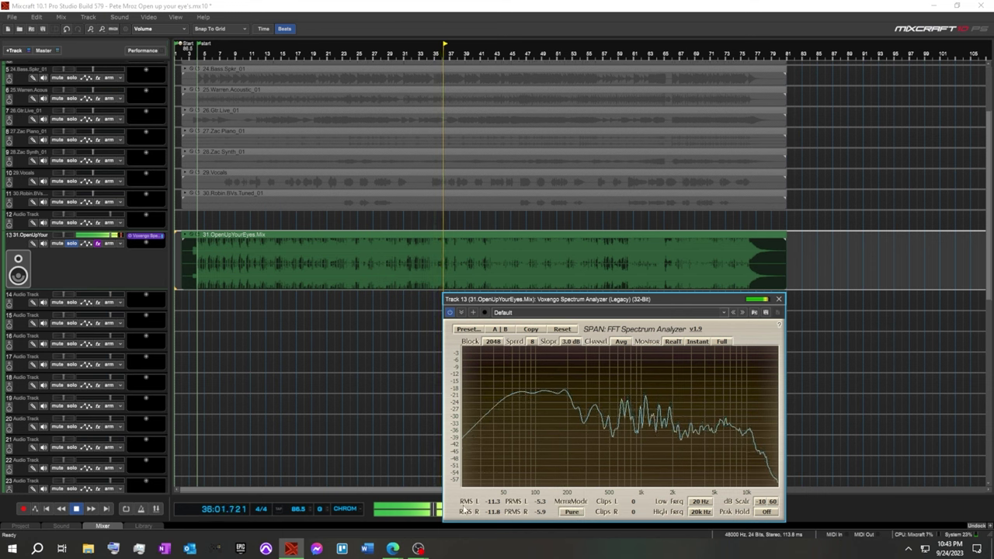
{"action": "left_click", "coordinate": [703, 503]}
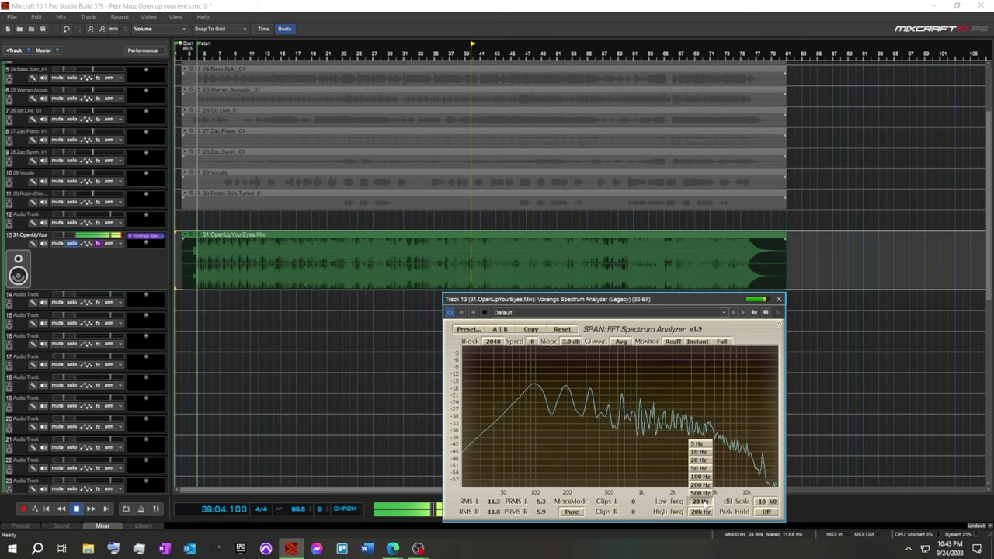
{"action": "left_click", "coordinate": [705, 504]}
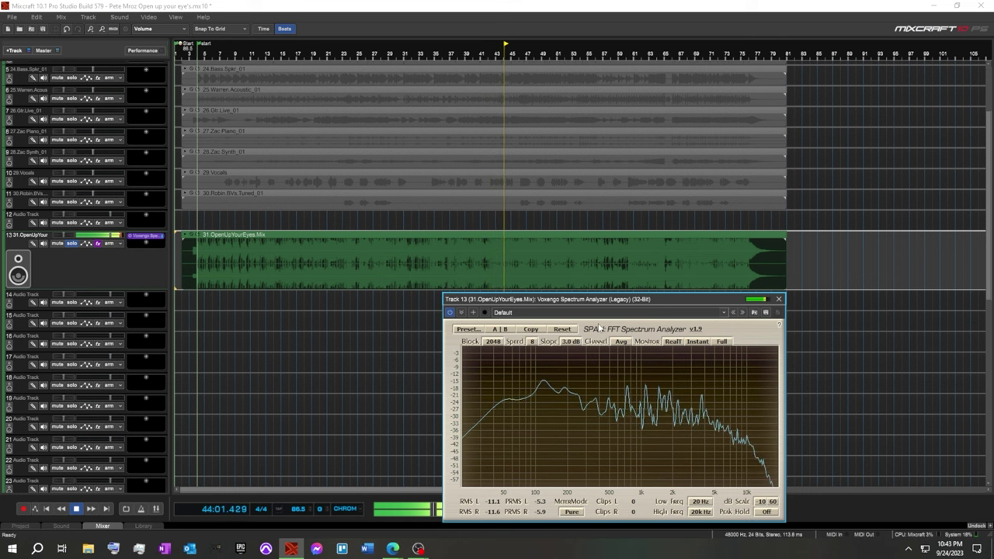
Set the spectrum analyzer's channel display to L+R and its monitor mode to Avg.
{"action": "left_click", "coordinate": [620, 343]}
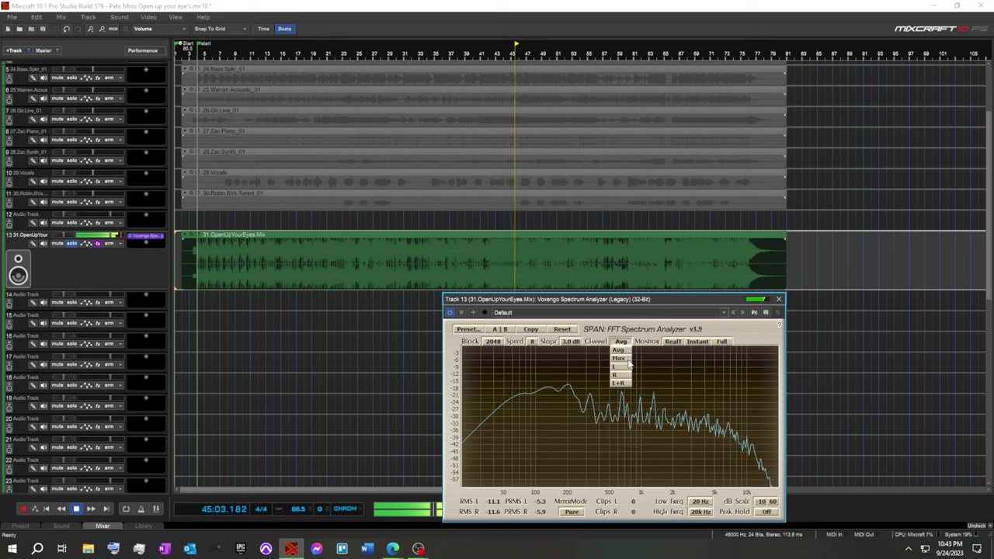
{"action": "left_click", "coordinate": [620, 383]}
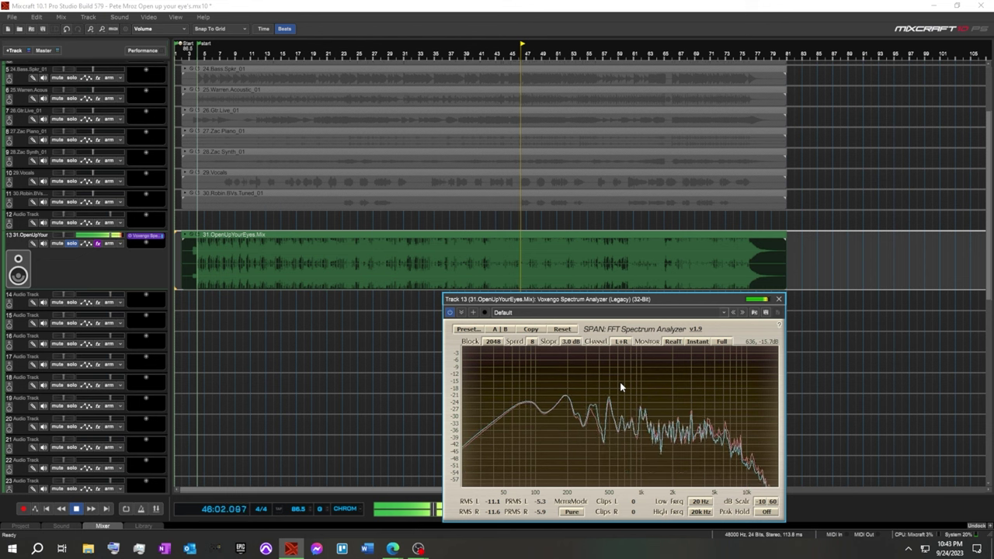
{"action": "left_click", "coordinate": [674, 341]}
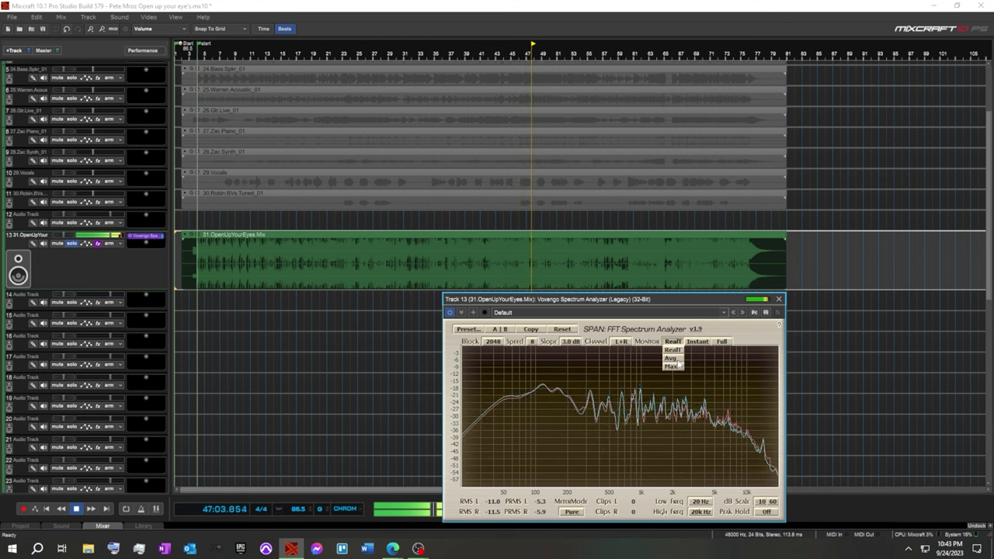
{"action": "left_click", "coordinate": [674, 359]}
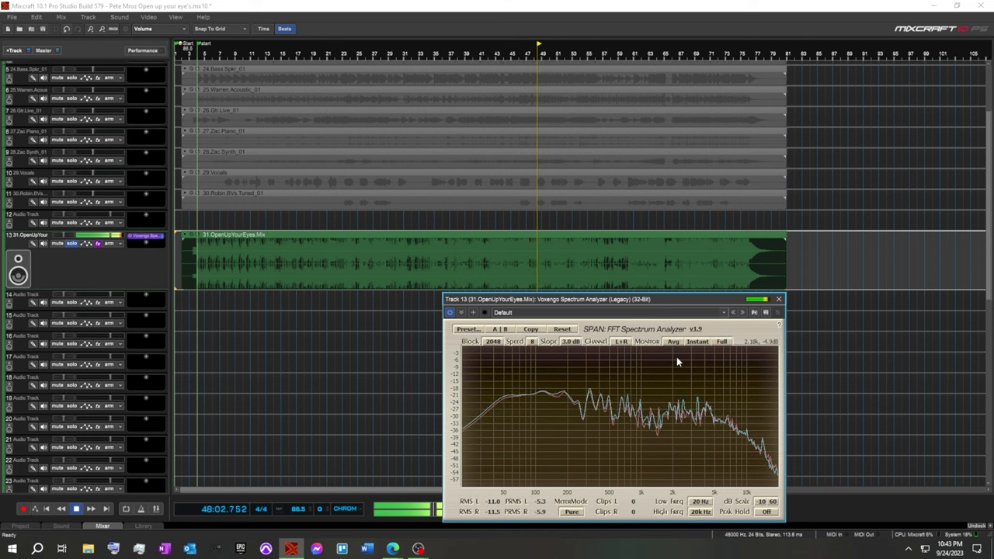
{"action": "left_click", "coordinate": [723, 342]}
{"action": "left_click", "coordinate": [728, 349]}
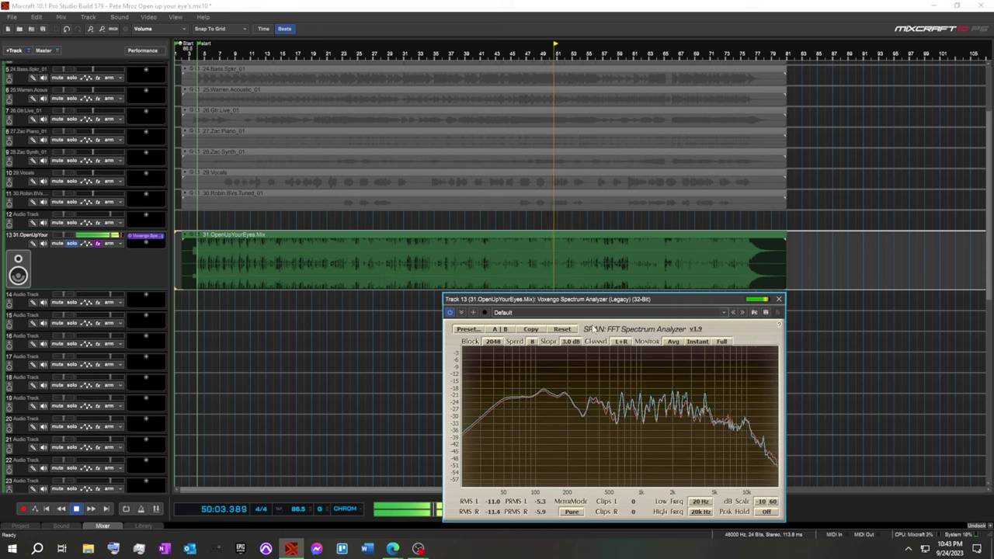
Return the spectrum analyzer's monitor mode to RealT.
{"action": "left_click", "coordinate": [573, 348]}
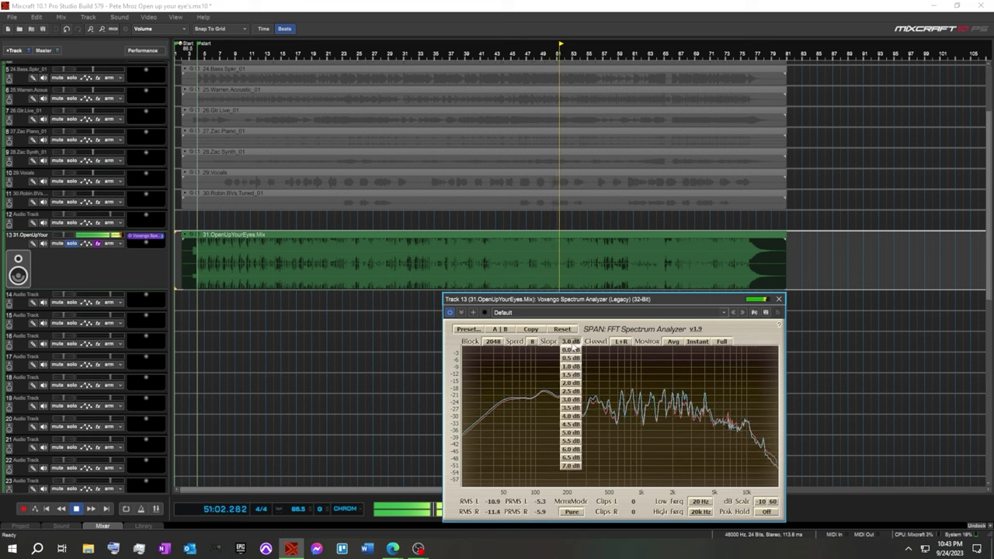
{"action": "left_click", "coordinate": [573, 348]}
{"action": "left_click", "coordinate": [533, 343]}
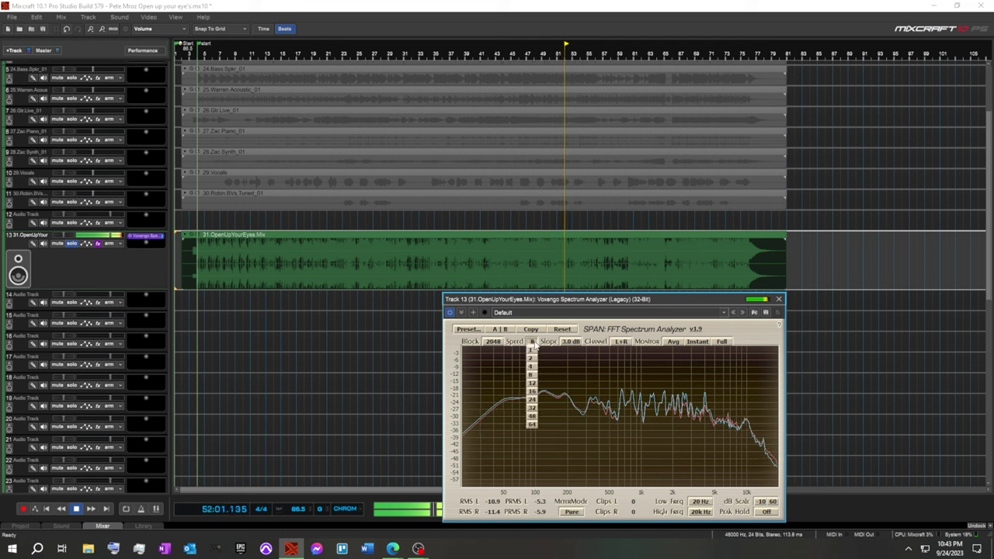
{"action": "left_click", "coordinate": [536, 345]}
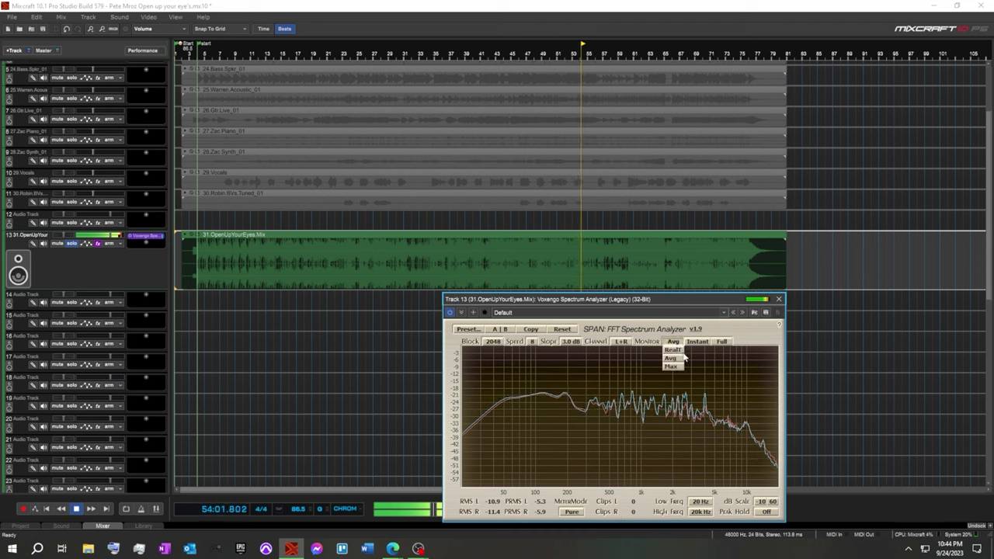
{"action": "left_click", "coordinate": [681, 350]}
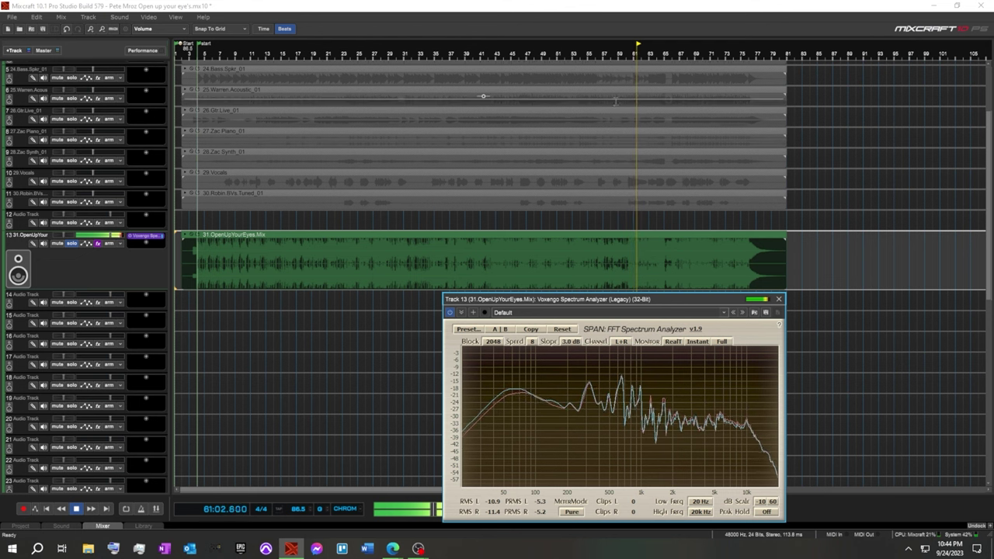
Add a marker titled "Vocal lift" at measure 57 of the timeline.
{"action": "right_click", "coordinate": [604, 54]}
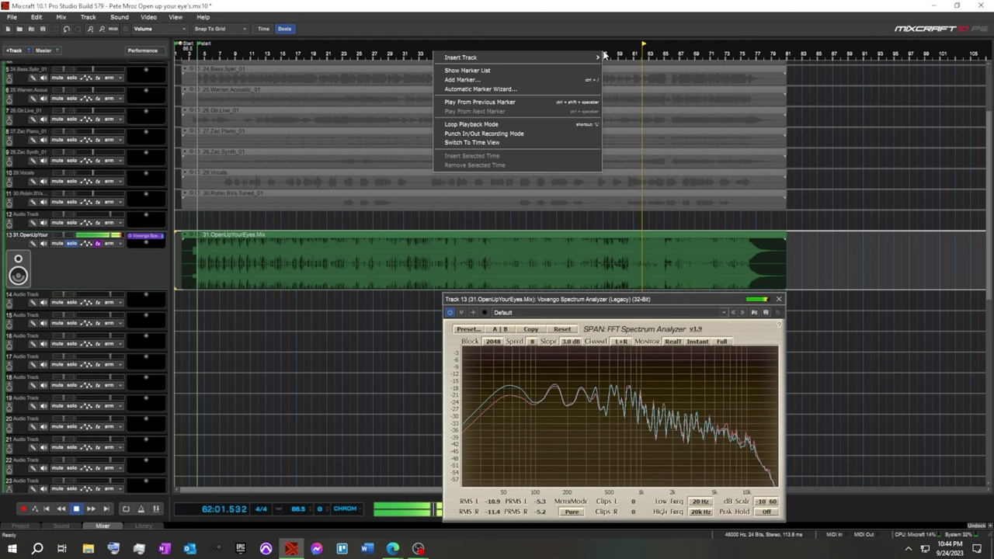
{"action": "left_click", "coordinate": [539, 80]}
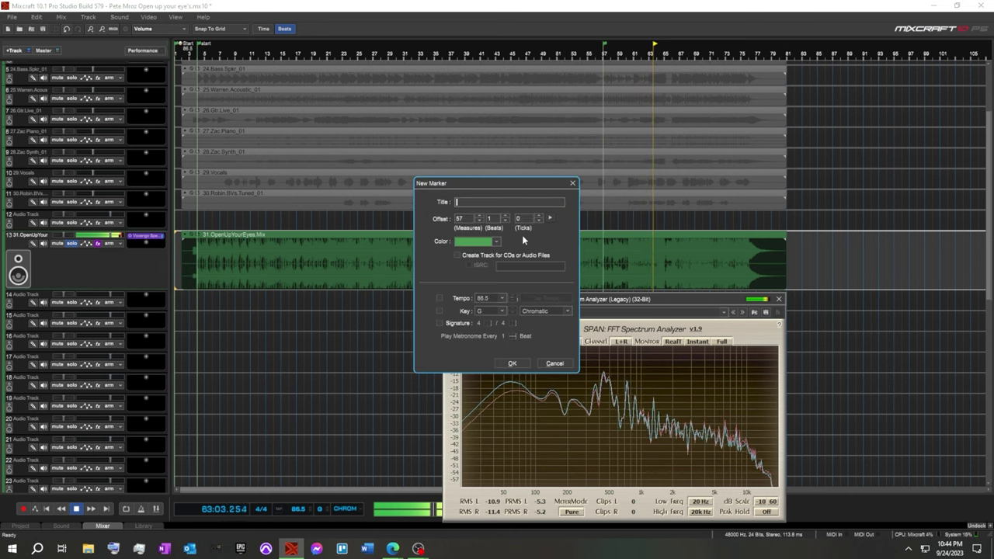
{"action": "type", "text": "Vocal "}
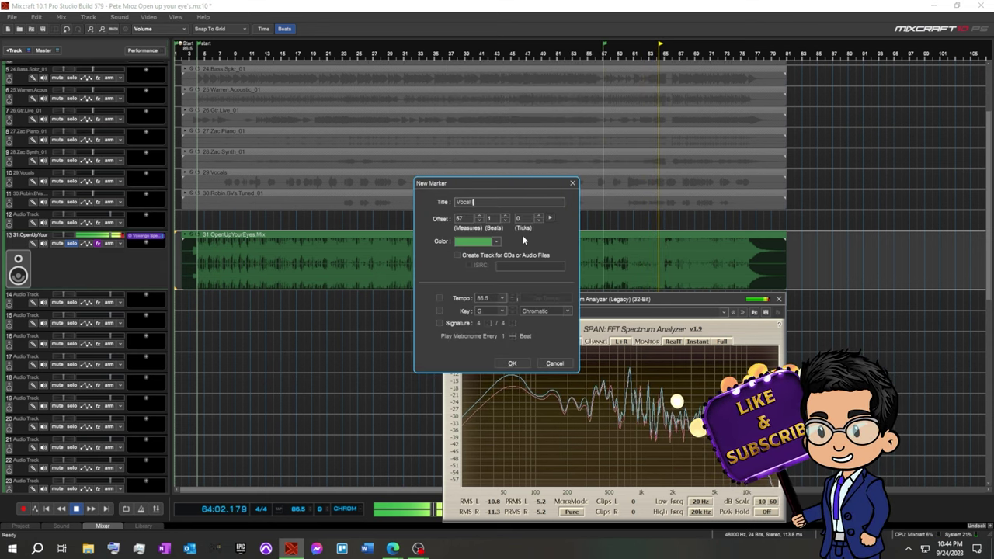
{"action": "type", "text": "lift"}
{"action": "key", "text": "Return"}
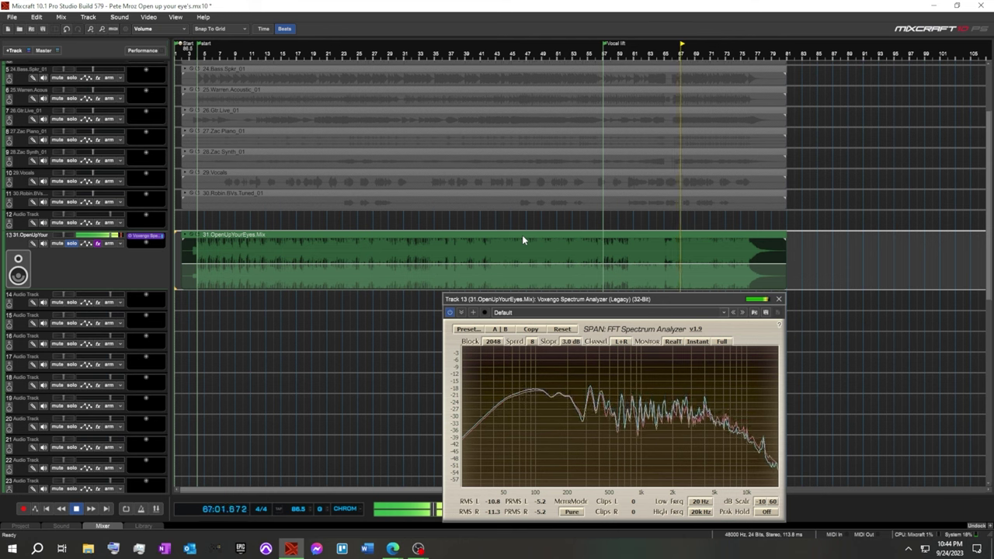
Add a marker titled "Outro lift" at measure 66 of the timeline.
{"action": "right_click", "coordinate": [674, 48]}
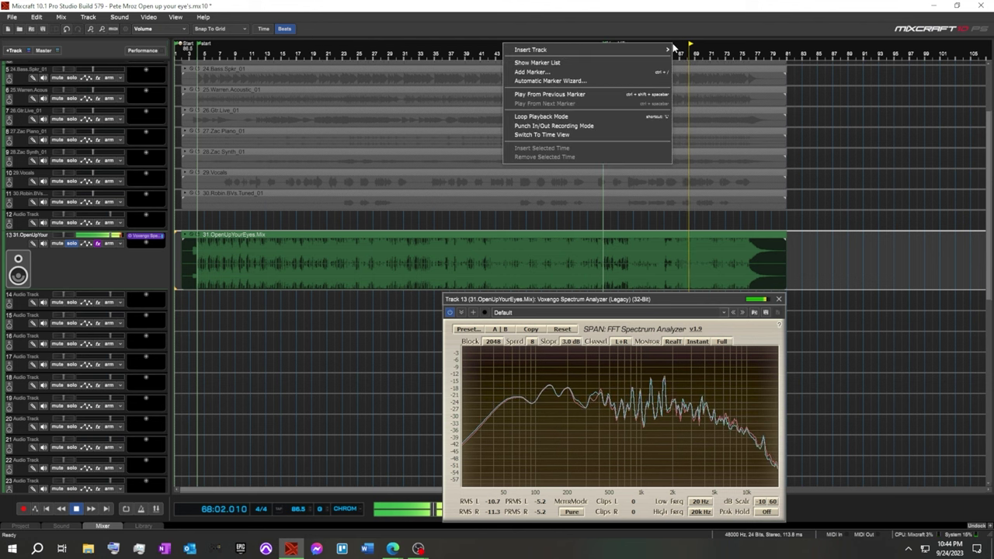
{"action": "left_click", "coordinate": [605, 72]}
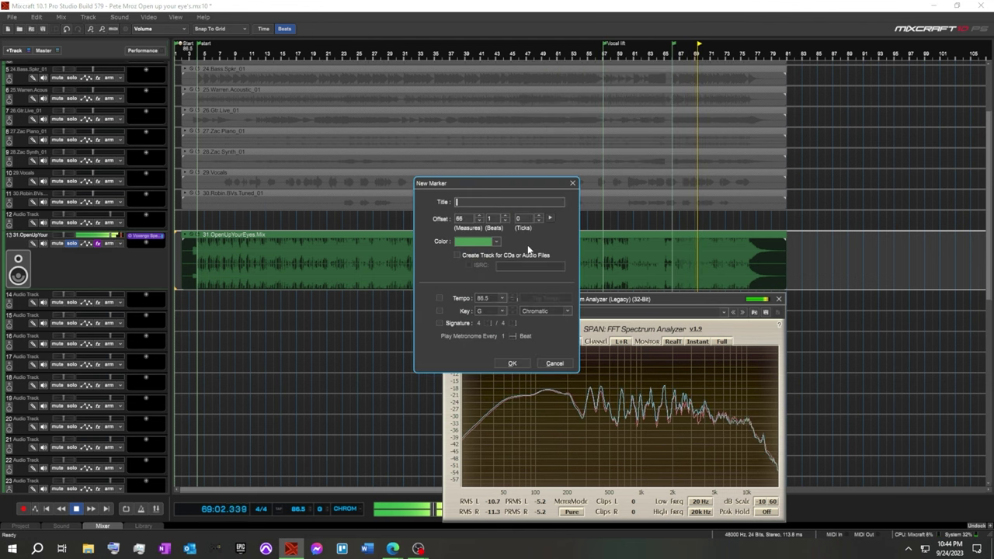
{"action": "type", "text": "Outro"}
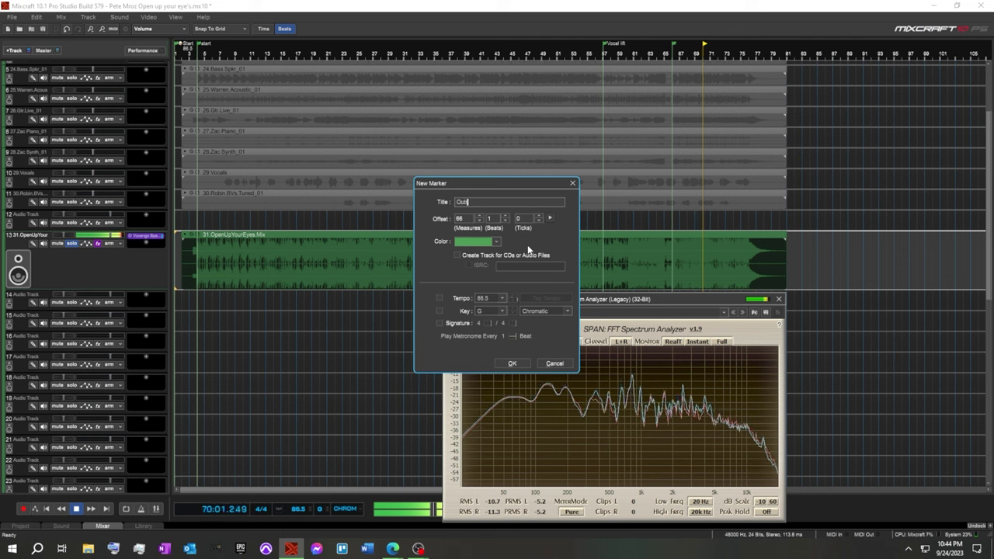
{"action": "type", "text": " lift"}
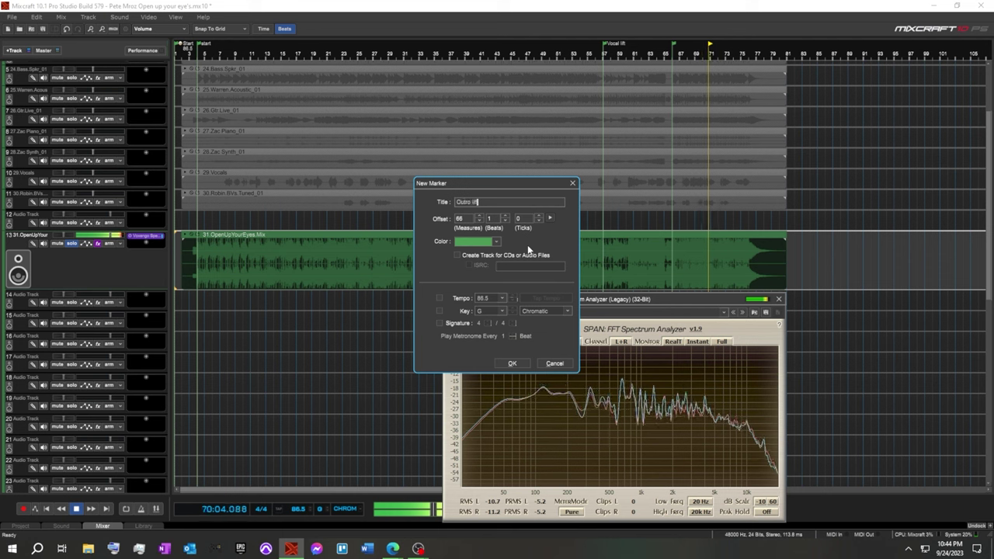
{"action": "key", "text": "Return"}
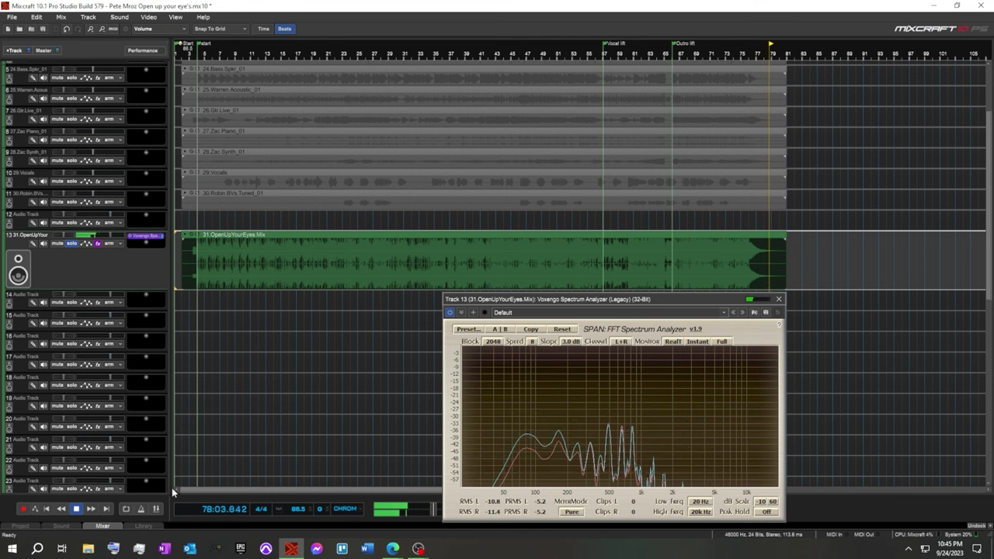
Stop playback at the end of the song and close the spectrum analyzer window.
{"action": "left_click", "coordinate": [78, 509]}
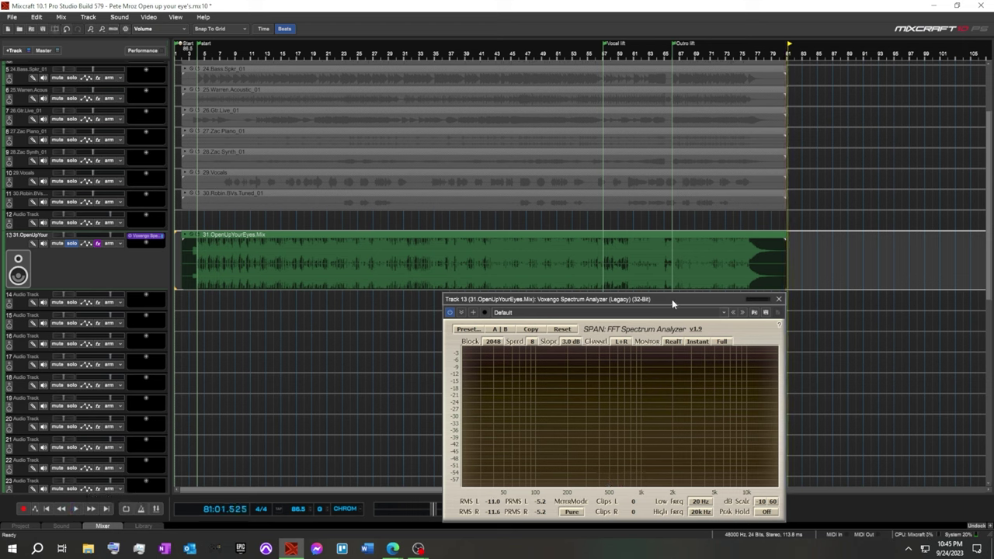
{"action": "left_click_drag", "start_coordinate": [675, 299], "coordinate": [699, 115]}
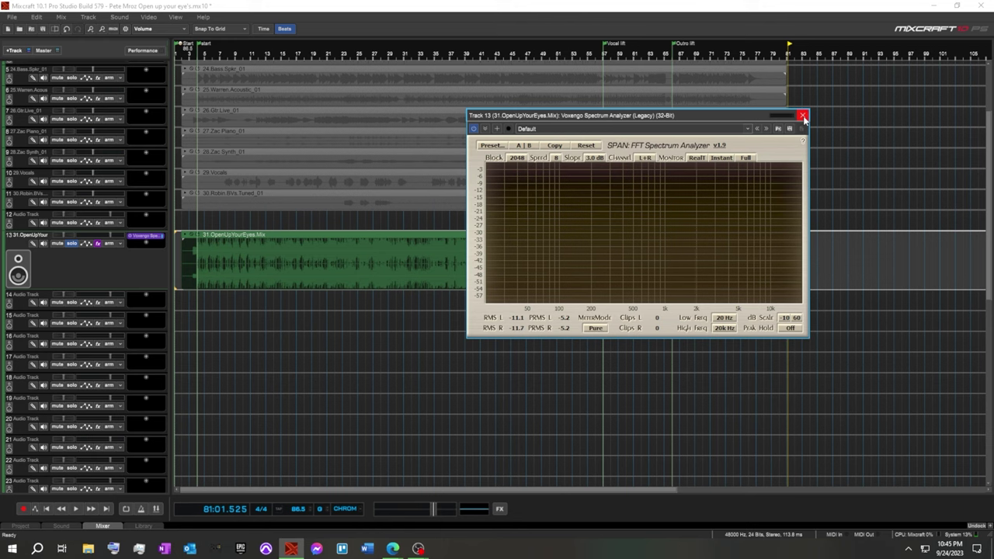
{"action": "left_click", "coordinate": [803, 116]}
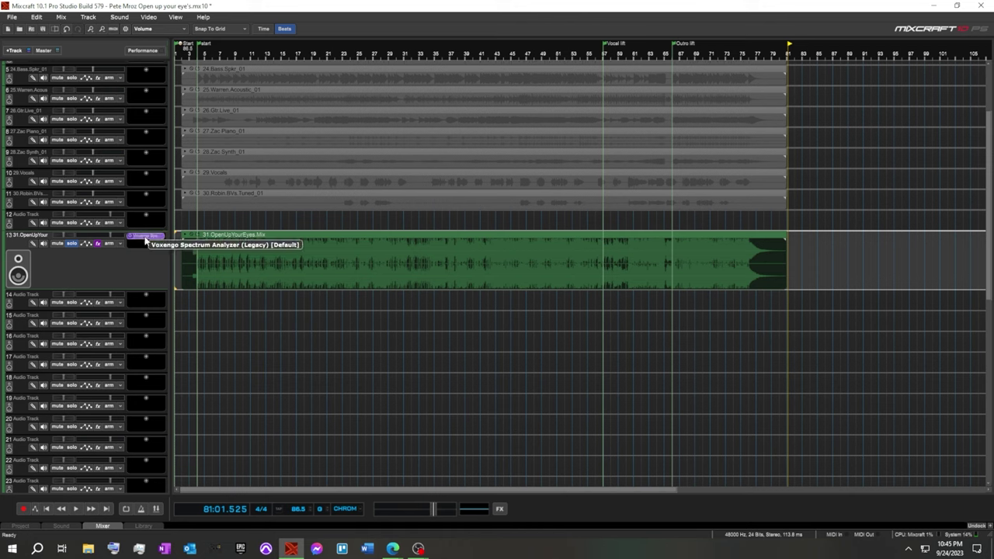
Unsolo the 31.OpenUpYourEyes.Mix reference track and mute it.
{"action": "left_click", "coordinate": [70, 245]}
{"action": "left_click", "coordinate": [56, 244]}
Insert a new submix track between the Drum submix and the bass tracks and name it "Bass".
{"action": "scroll", "coordinate": [117, 272], "scroll_direction": "up", "scroll_amount": 2}
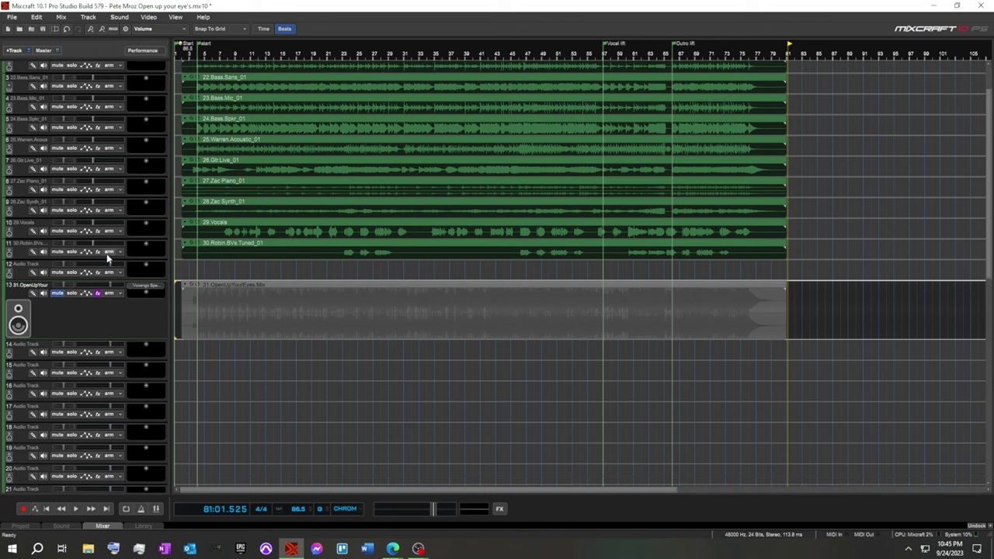
{"action": "scroll", "coordinate": [97, 253], "scroll_direction": "up", "scroll_amount": 2}
{"action": "right_click", "coordinate": [18, 115]}
{"action": "mouse_move", "coordinate": [44, 119]}
{"action": "left_click", "coordinate": [198, 167]}
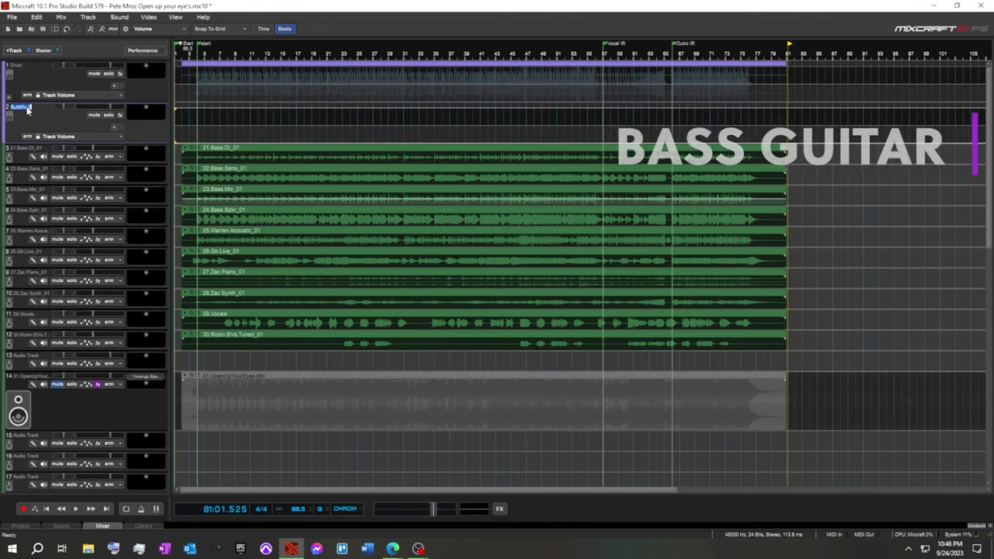
{"action": "type", "text": "Bass"}
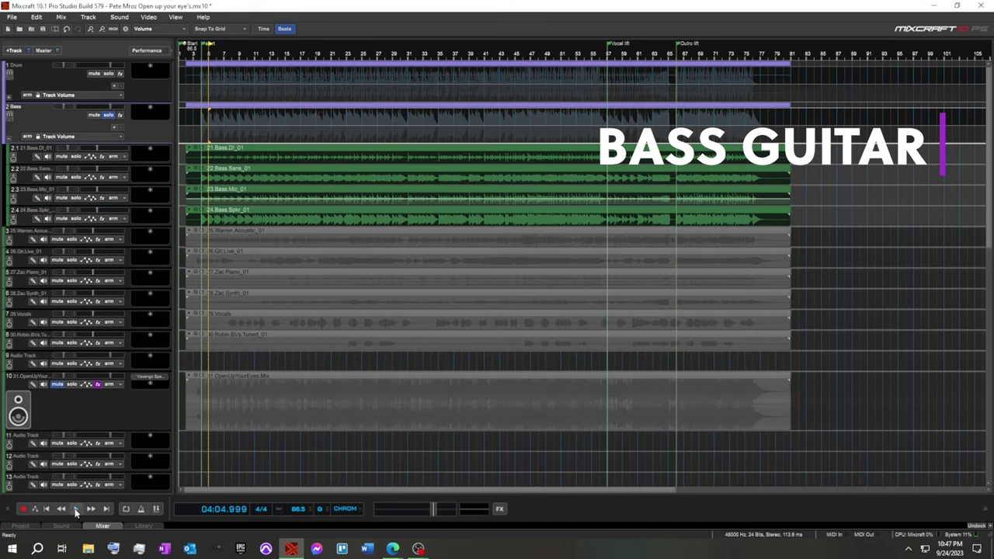
Play the soloed Bass submix and solo its 21.Bass.DI_01 track.
{"action": "left_click", "coordinate": [75, 509]}
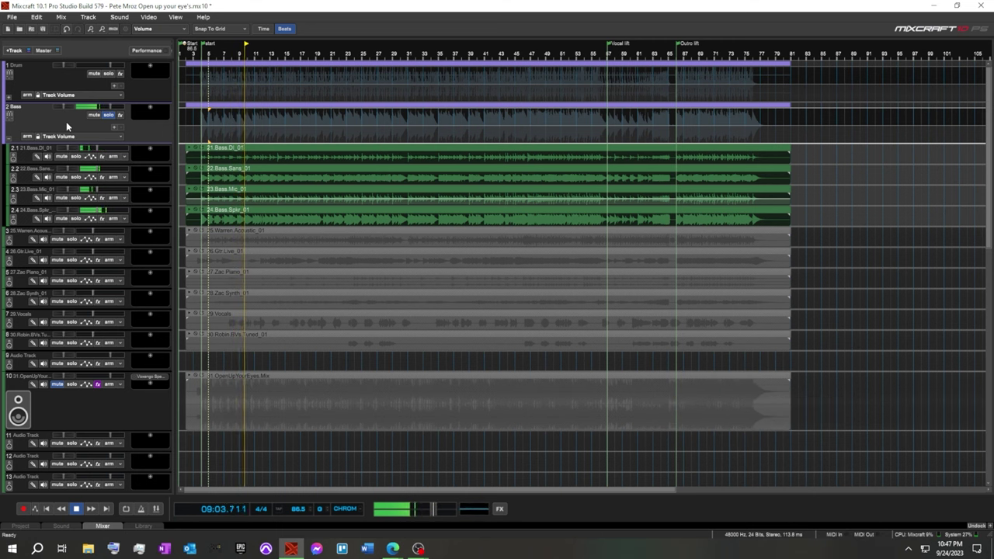
{"action": "left_click", "coordinate": [75, 157]}
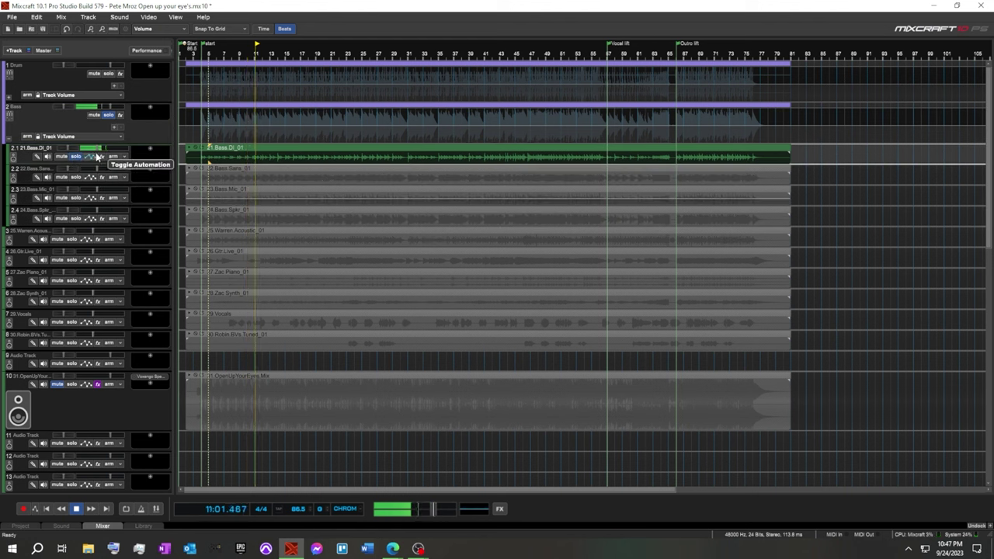
Raise the 21.Bass.DI_01 track's volume to a little below 0 dB, then stop playback and return to the beginning of the song.
{"action": "left_click_drag", "start_coordinate": [101, 148], "coordinate": [119, 147]}
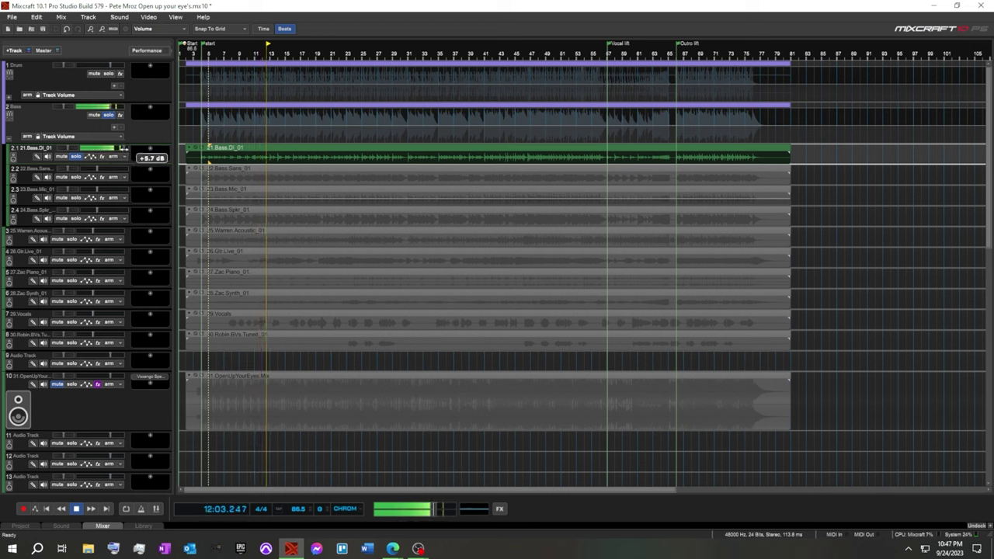
{"action": "left_click_drag", "start_coordinate": [124, 147], "coordinate": [115, 148]}
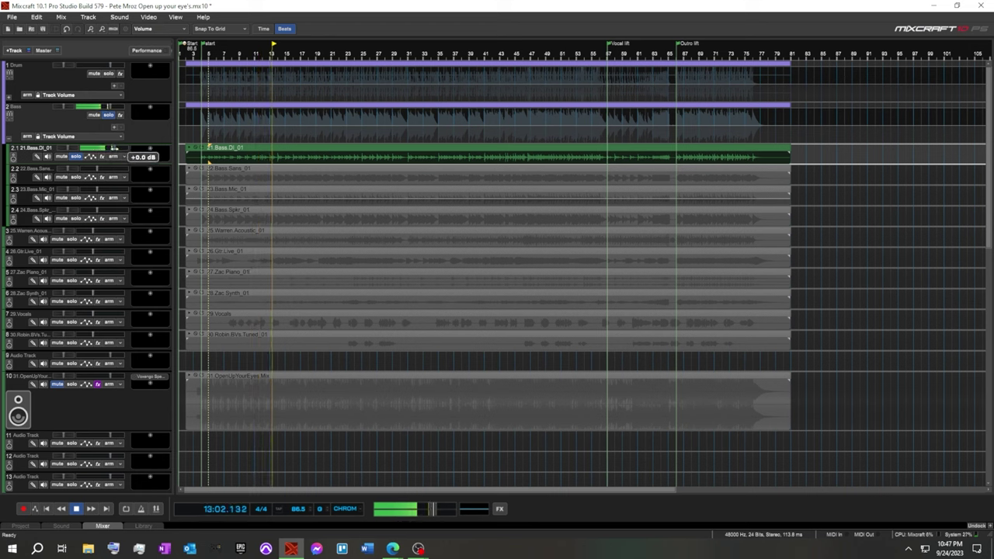
{"action": "left_click_drag", "start_coordinate": [116, 148], "coordinate": [109, 148]}
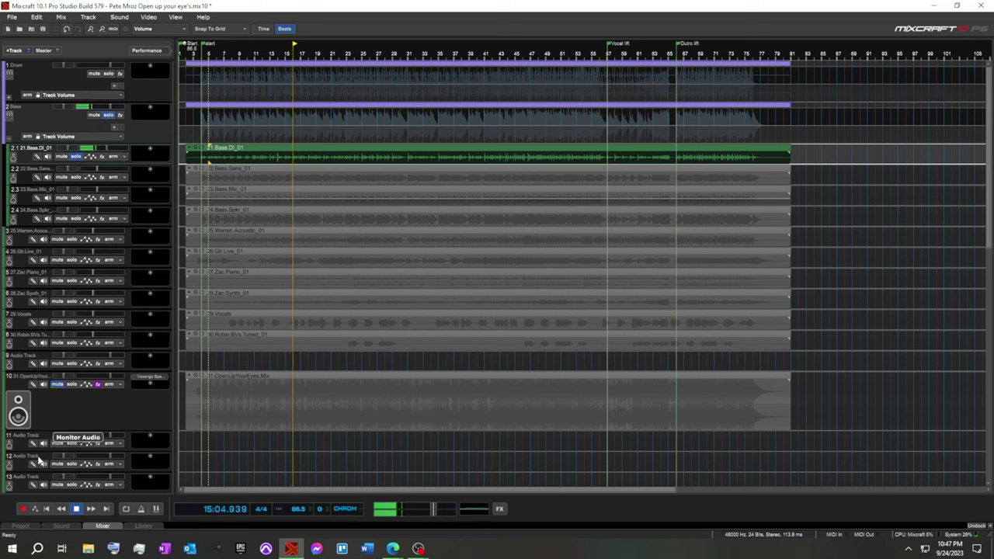
{"action": "left_click", "coordinate": [76, 508]}
{"action": "left_click", "coordinate": [46, 509]}
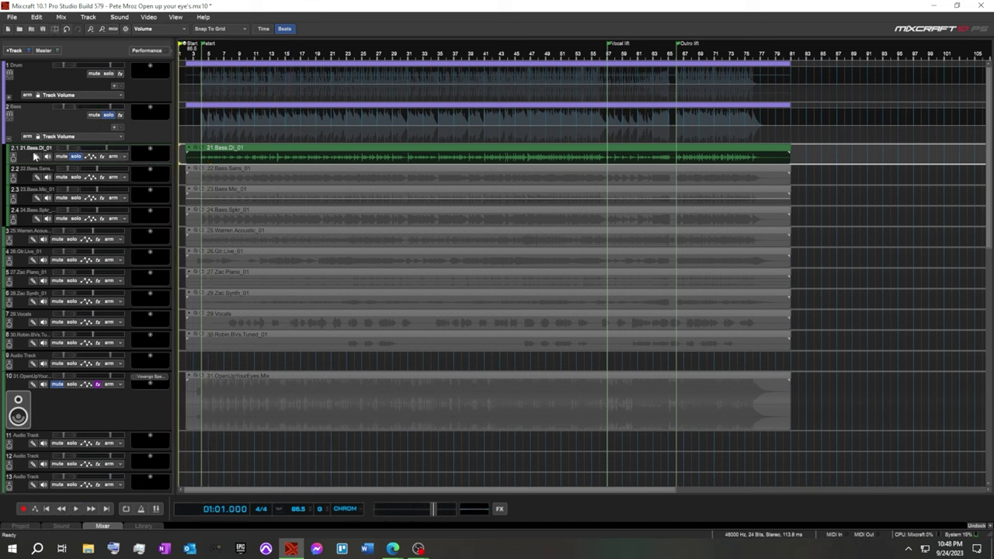
Duplicate the 21.Bass.DI_01 track, then cut the original's high EQ to -15.0 dB and lower its mid EQ.
{"action": "right_click", "coordinate": [26, 160]}
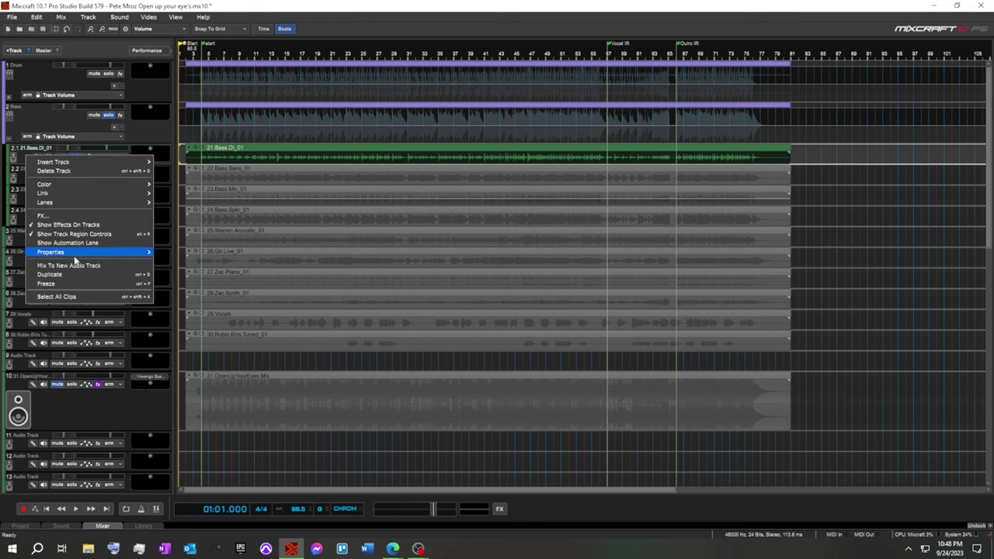
{"action": "left_click", "coordinate": [68, 277]}
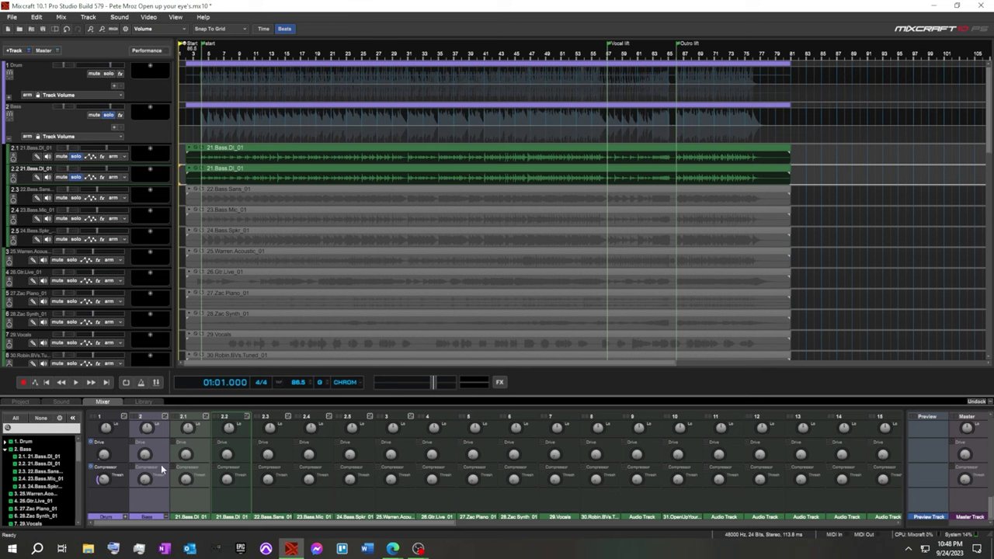
{"action": "scroll", "coordinate": [172, 469], "scroll_direction": "up", "scroll_amount": 2}
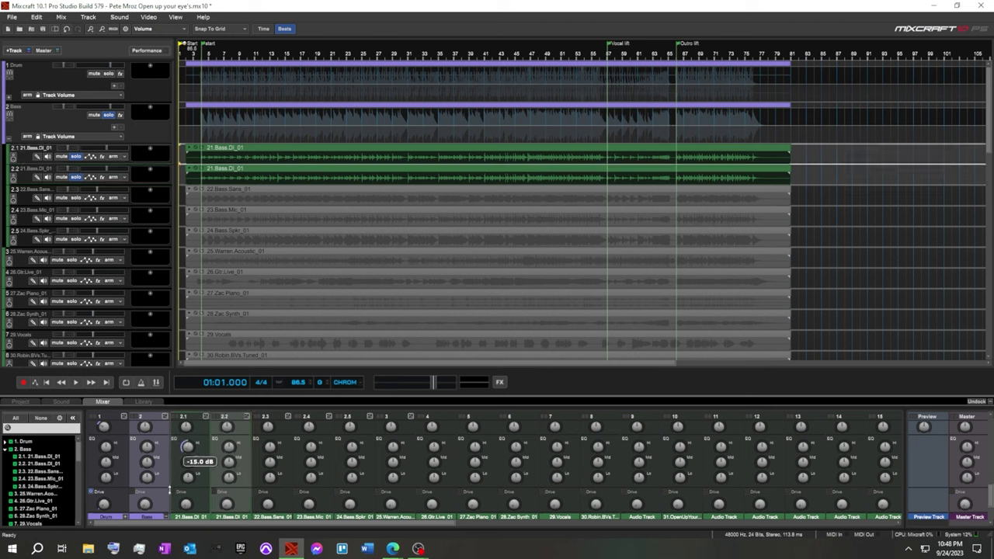
{"action": "left_click_drag", "start_coordinate": [187, 461], "coordinate": [177, 470]}
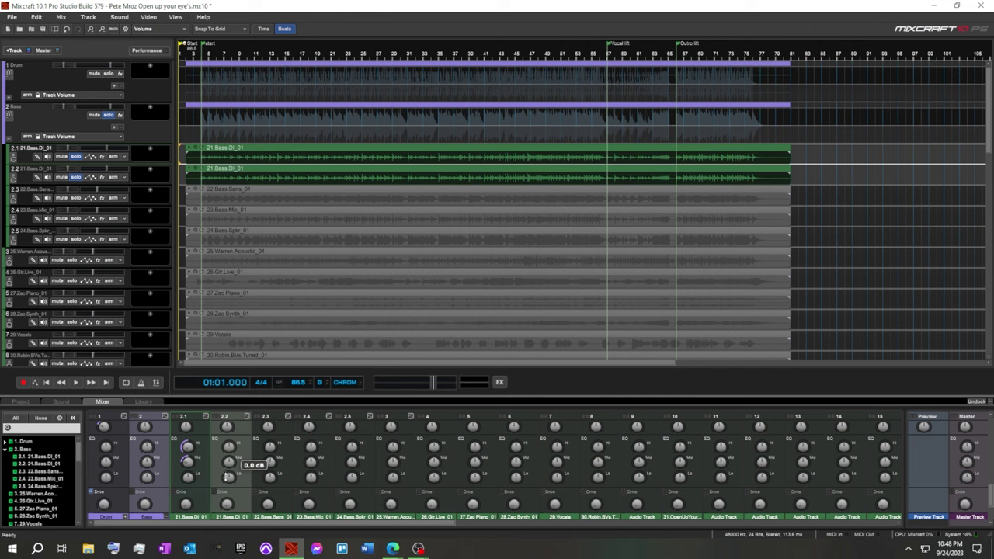
On the duplicated 21.Bass.DI_01 track, cut the low EQ and boost the mid EQ to about +4.6 dB.
{"action": "left_click_drag", "start_coordinate": [227, 476], "coordinate": [201, 512]}
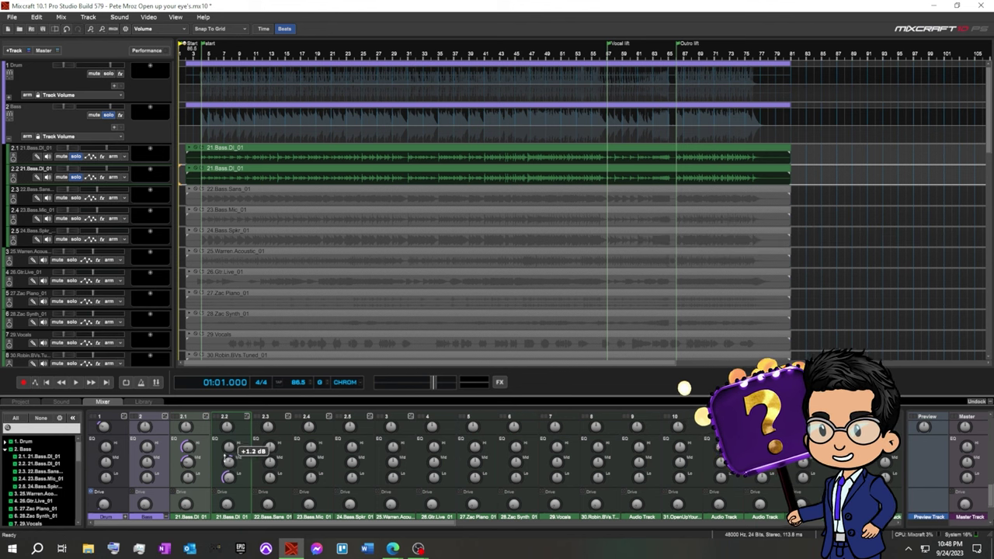
{"action": "left_click_drag", "start_coordinate": [226, 463], "coordinate": [226, 451]}
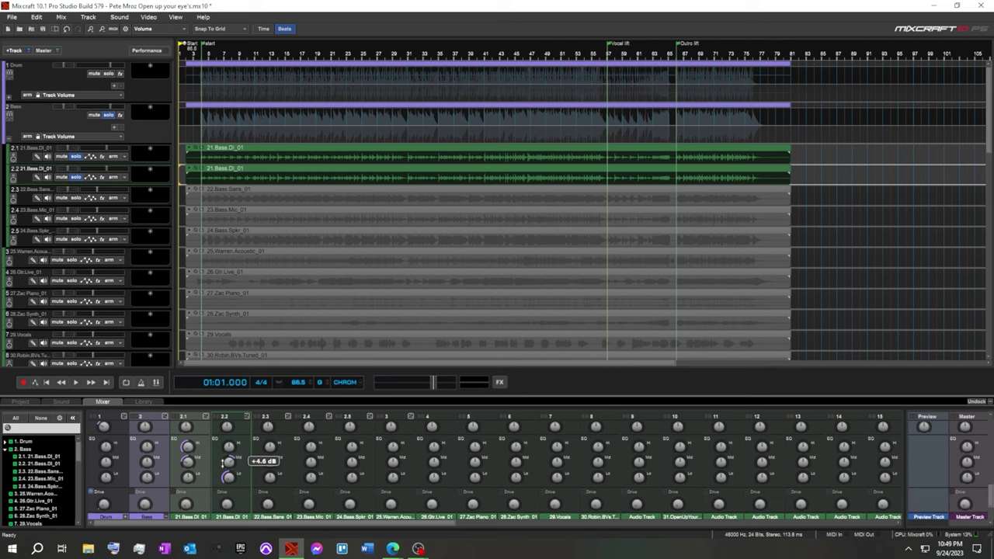
{"action": "left_click_drag", "start_coordinate": [224, 462], "coordinate": [224, 463]}
Play the song and rebalance the volumes of the original and duplicated 21.Bass.DI_01 tracks.
{"action": "left_click", "coordinate": [74, 382]}
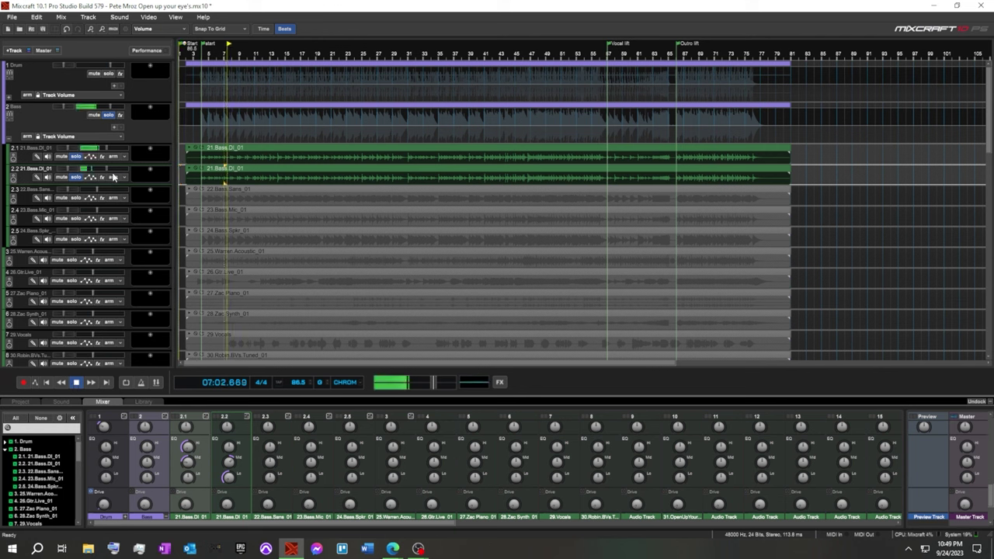
{"action": "left_click_drag", "start_coordinate": [104, 169], "coordinate": [120, 168]}
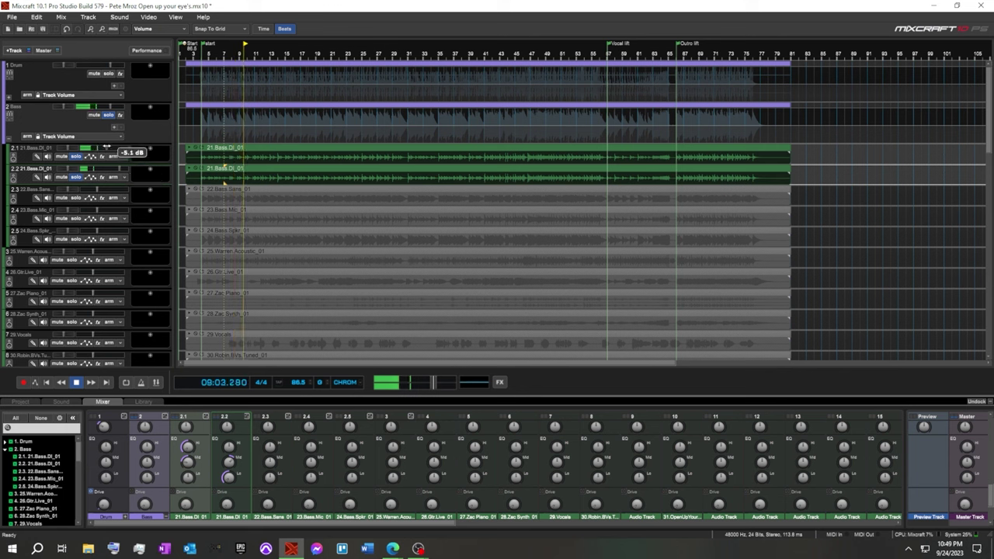
{"action": "left_click_drag", "start_coordinate": [108, 149], "coordinate": [119, 168]}
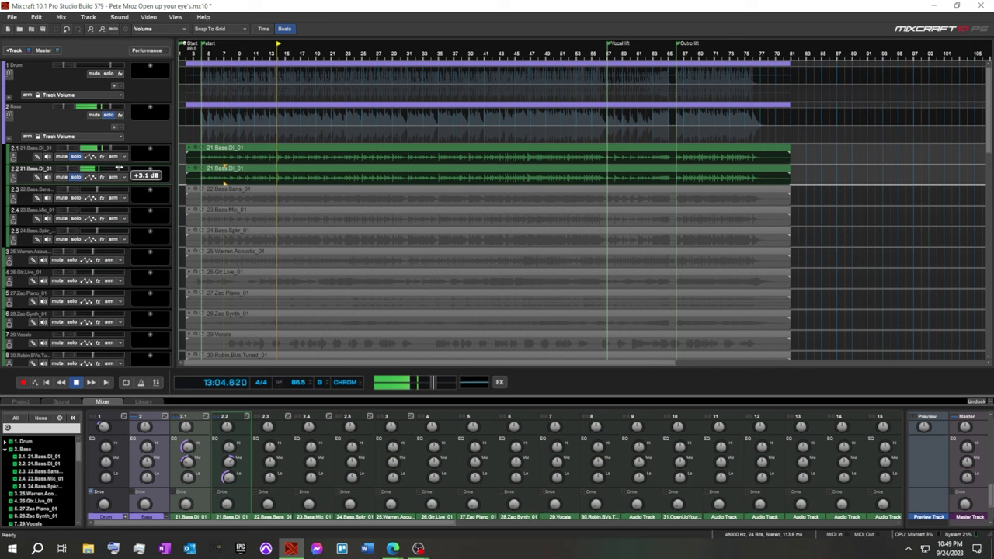
{"action": "mouse_move", "coordinate": [119, 168]}
{"action": "left_mouse_down"}
{"action": "mouse_move", "coordinate": [112, 148]}
{"action": "mouse_move", "coordinate": [109, 167]}
{"action": "left_mouse_up"}
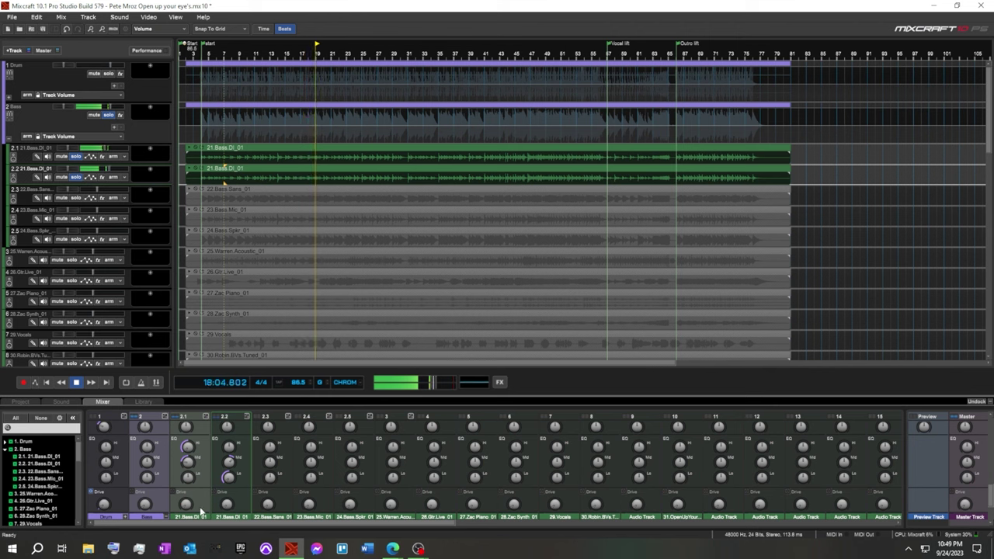
Boost the original 21.Bass.DI_01 track's low EQ to +7.5 dB and readjust the duplicate's mid and high EQ.
{"action": "mouse_move", "coordinate": [185, 480]}
{"action": "left_mouse_down"}
{"action": "mouse_move", "coordinate": [177, 470]}
{"action": "mouse_move", "coordinate": [186, 441]}
{"action": "mouse_move", "coordinate": [198, 475]}
{"action": "left_mouse_up"}
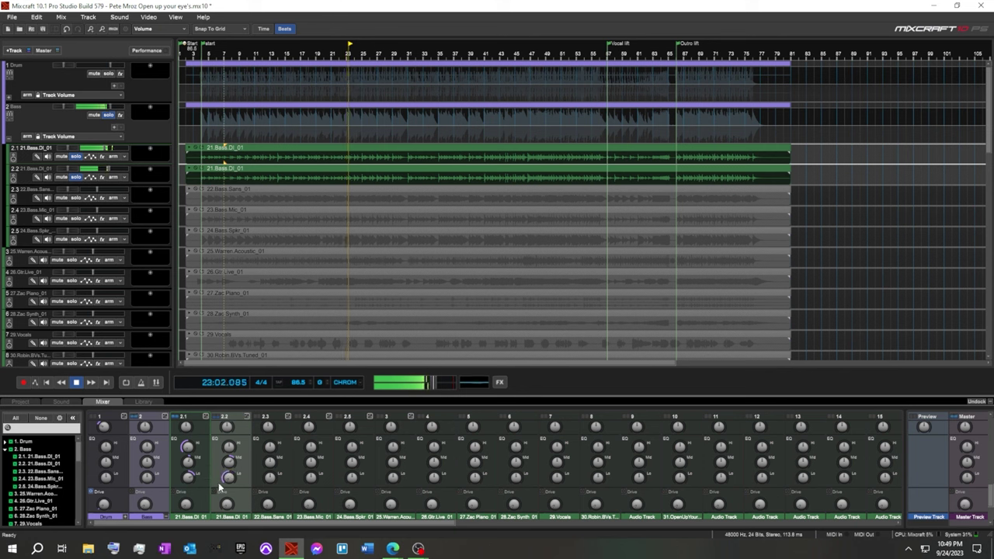
{"action": "left_click_drag", "start_coordinate": [230, 459], "coordinate": [226, 474]}
{"action": "left_click", "coordinate": [225, 448]}
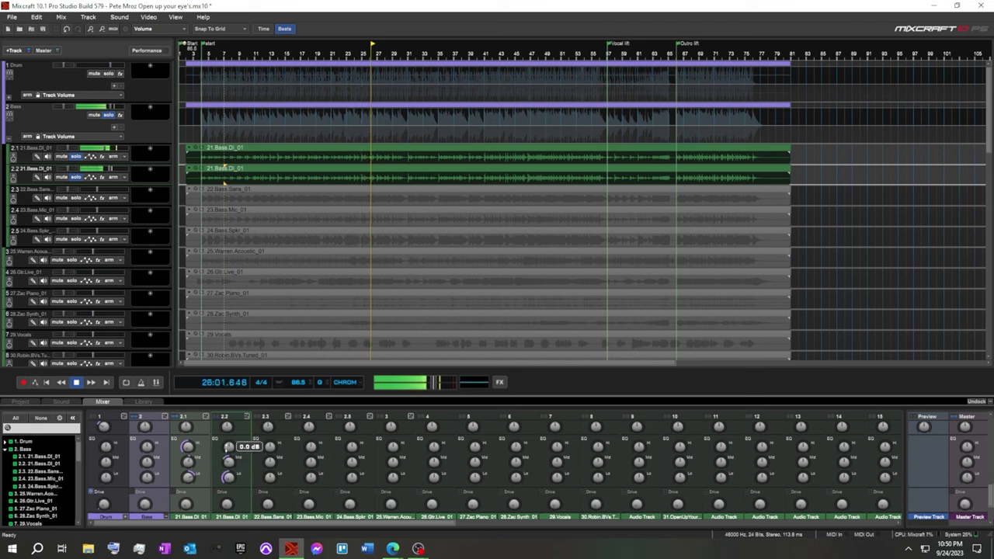
{"action": "left_click_drag", "start_coordinate": [226, 428], "coordinate": [226, 491]}
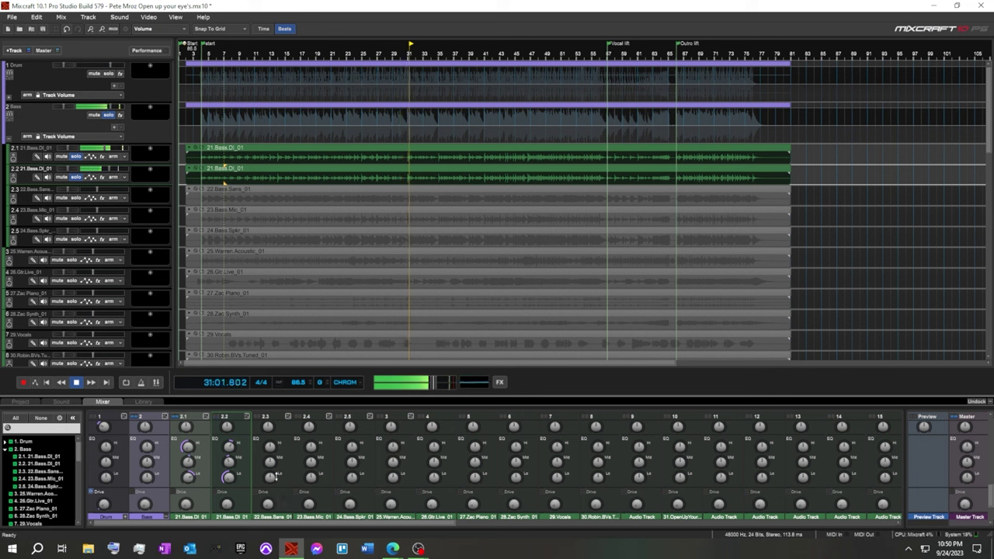
Lower the duplicated 21.Bass.DI_01 track's volume slightly and reduce the original's low EQ boost.
{"action": "left_click_drag", "start_coordinate": [108, 168], "coordinate": [104, 168]}
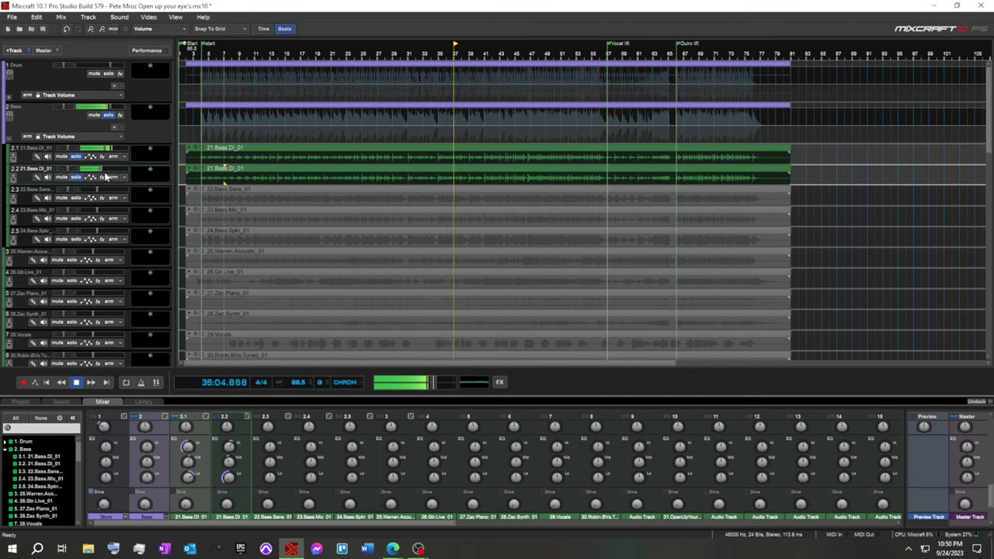
{"action": "mouse_move", "coordinate": [105, 150]}
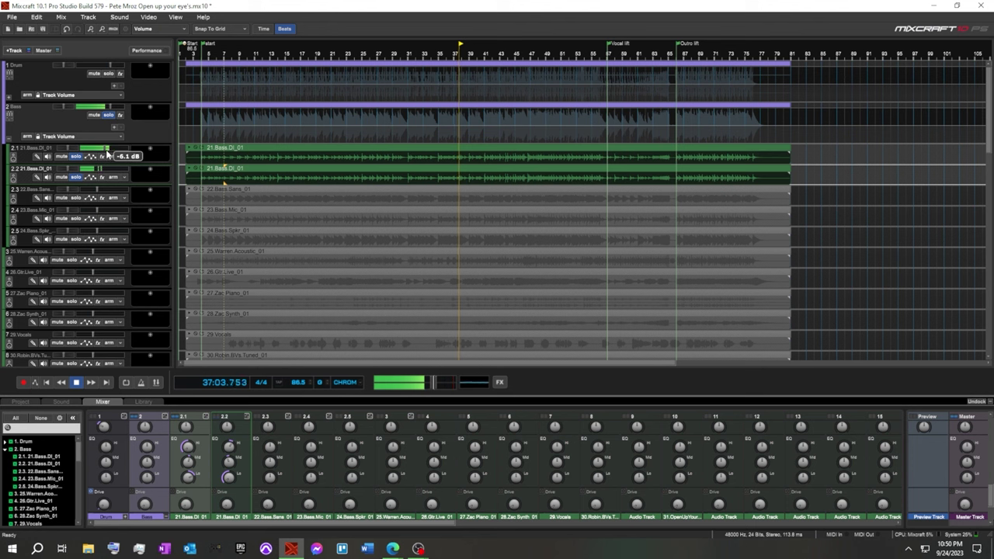
{"action": "mouse_move", "coordinate": [187, 477]}
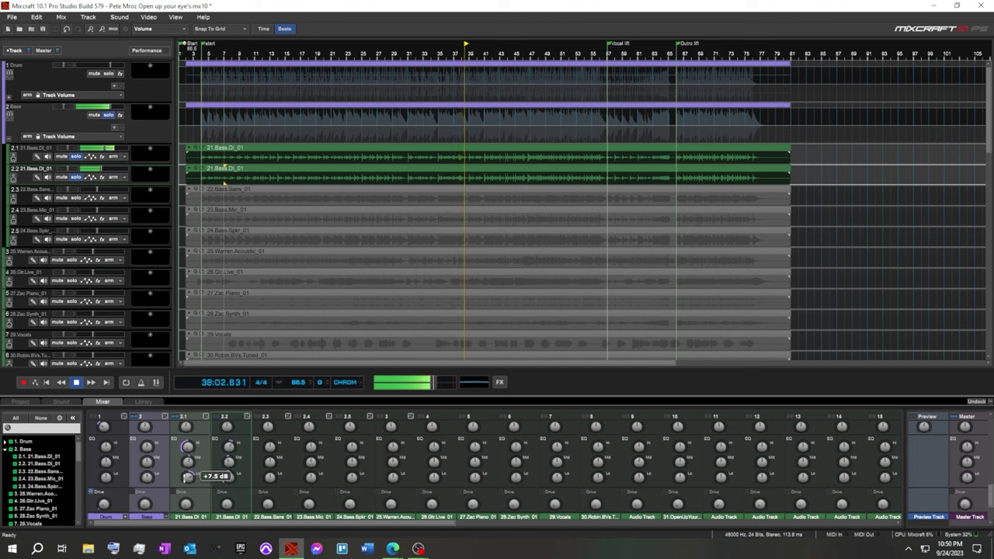
{"action": "left_click_drag", "start_coordinate": [187, 477], "coordinate": [230, 481]}
{"action": "mouse_move", "coordinate": [185, 461]}
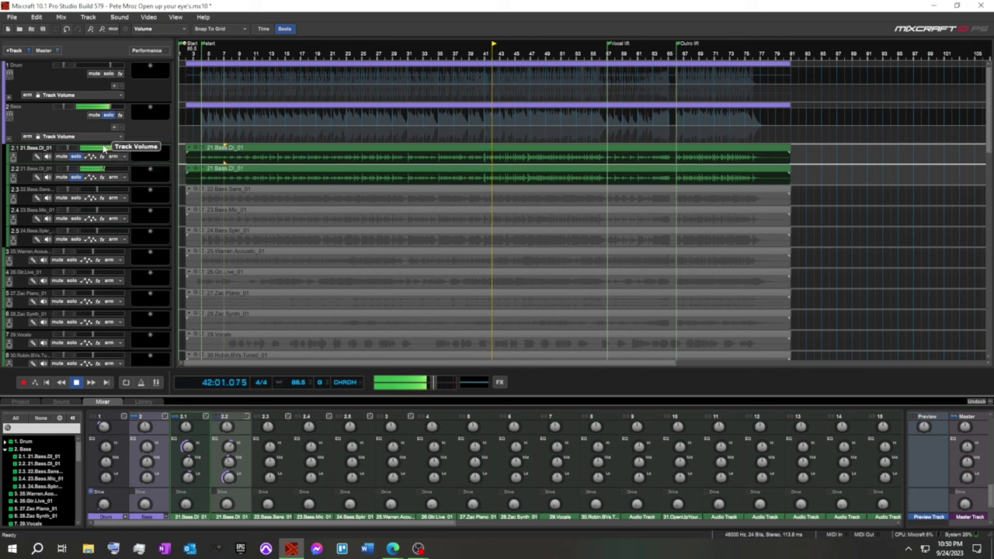
Lower the original 21.Bass.DI_01 track's volume slightly, then stop playback and return to the beginning of the song.
{"action": "left_click_drag", "start_coordinate": [103, 148], "coordinate": [91, 155]}
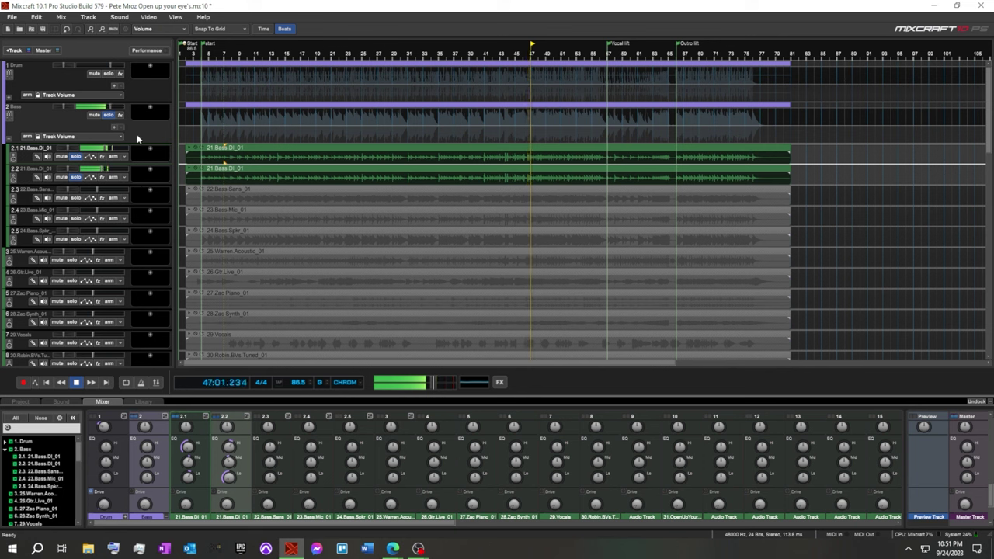
{"action": "left_click", "coordinate": [76, 383]}
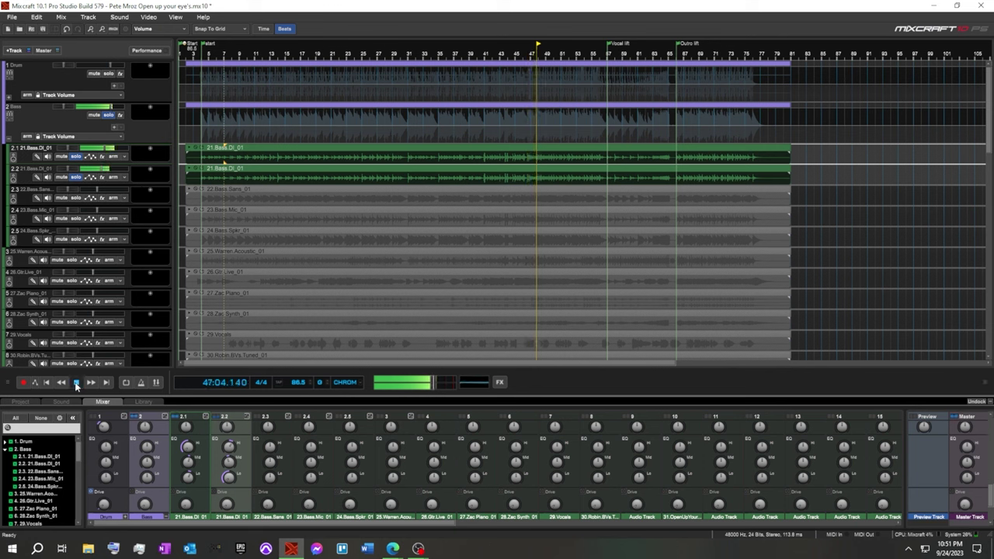
{"action": "left_click", "coordinate": [45, 383]}
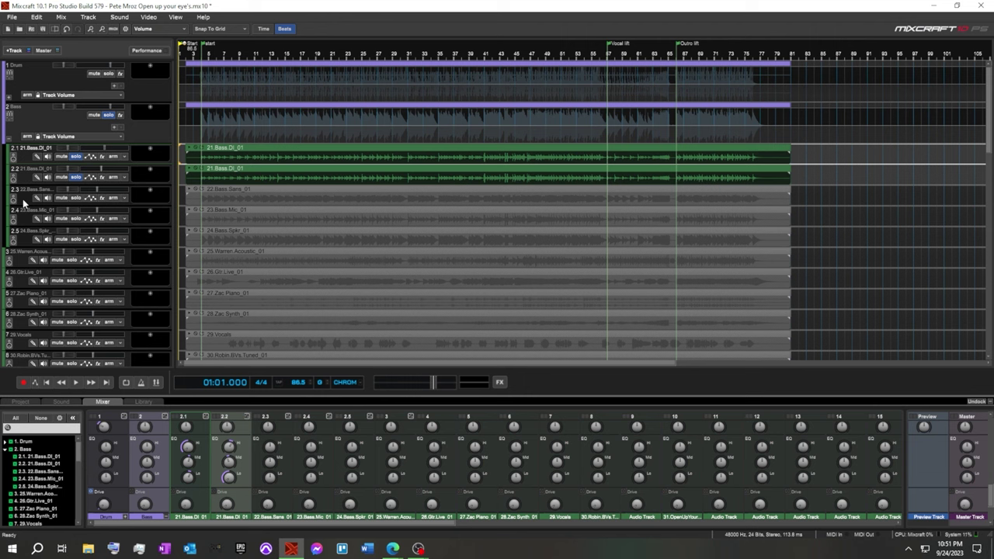
Play from about measure 6 and solo the 22.Bass.Sans_01 track together with the two DI tracks.
{"action": "left_click", "coordinate": [216, 56]}
{"action": "left_click", "coordinate": [78, 382]}
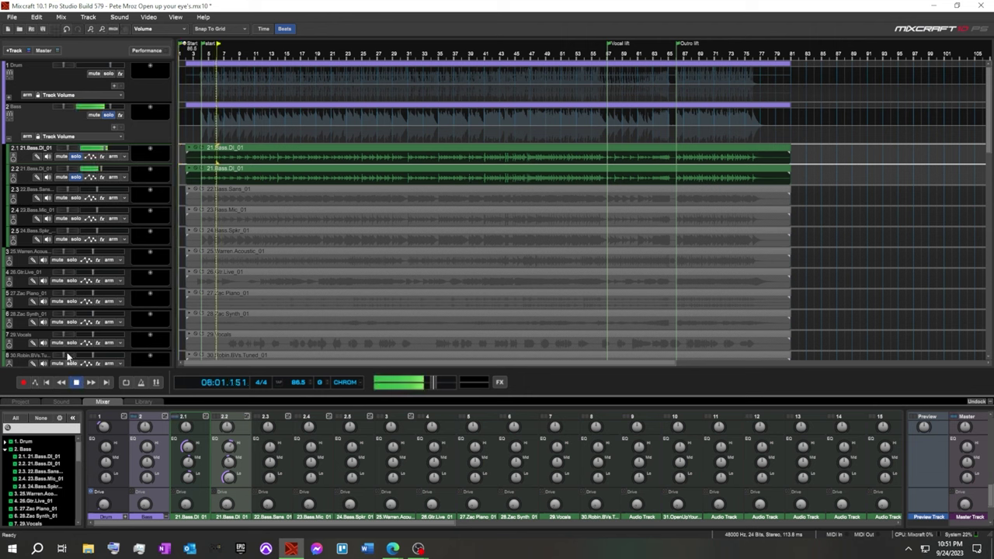
{"action": "left_click", "coordinate": [75, 198]}
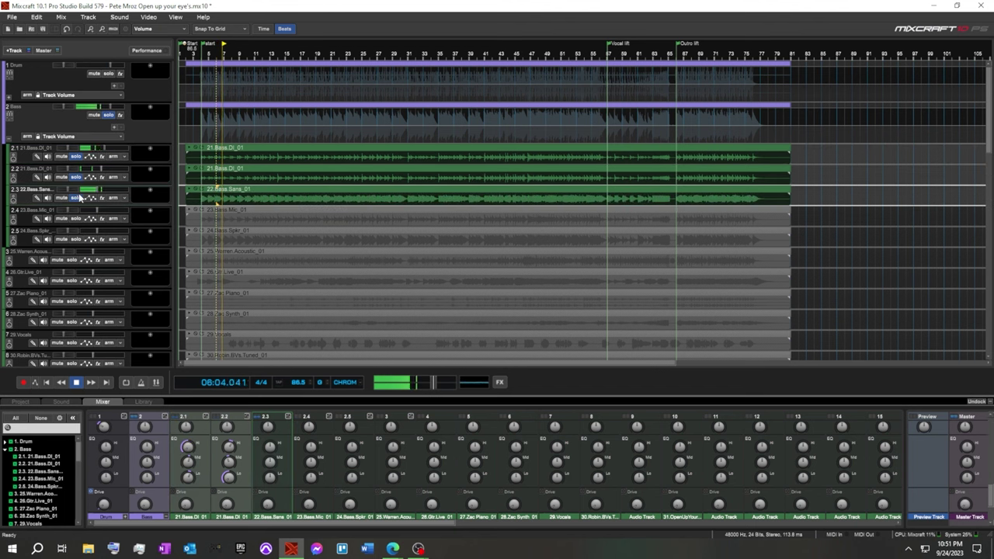
Turn the 22.Bass.Sans_01 track down to a low volume and move it below 24.Bass.Spkr_01 in the Bass submix.
{"action": "left_click_drag", "start_coordinate": [99, 194], "coordinate": [122, 190]}
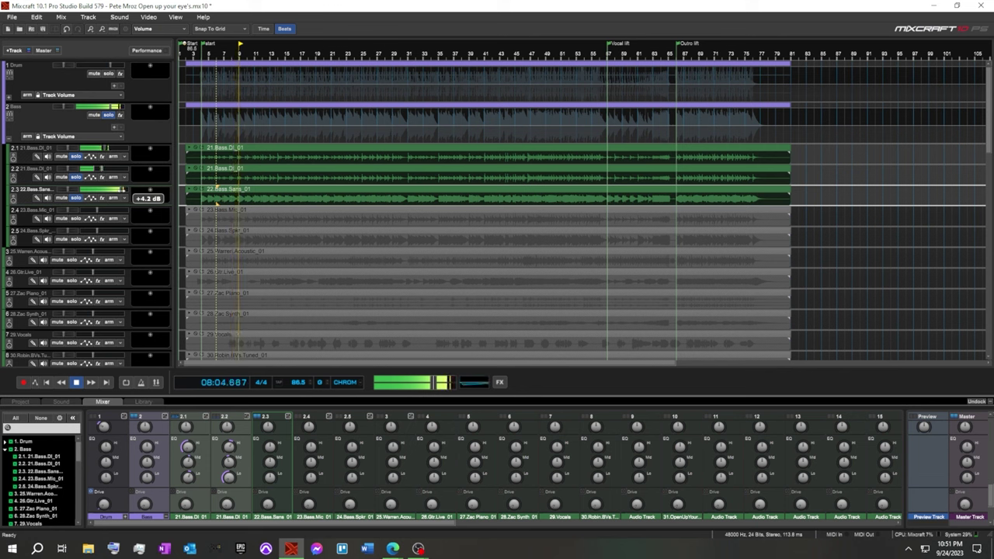
{"action": "left_click_drag", "start_coordinate": [120, 189], "coordinate": [86, 190]}
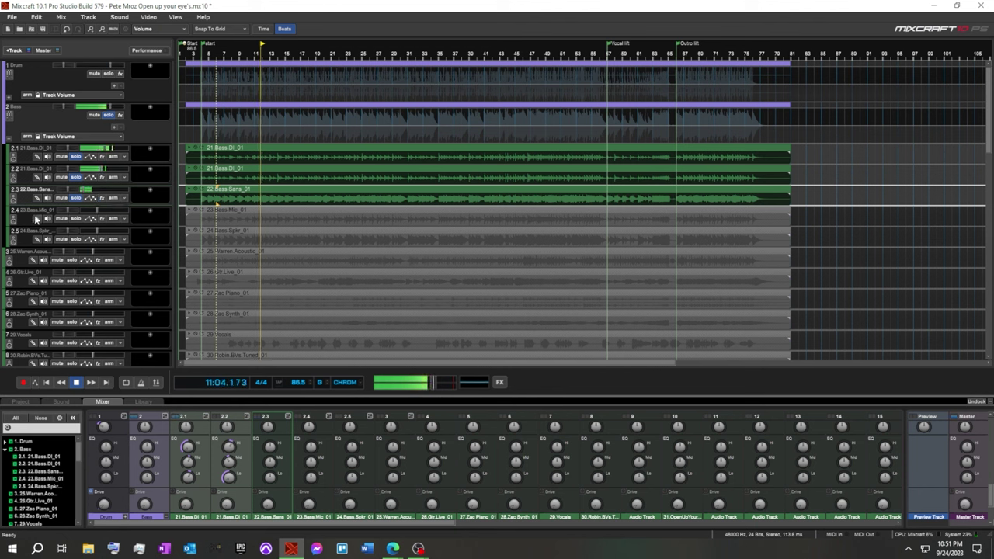
{"action": "left_click_drag", "start_coordinate": [28, 200], "coordinate": [23, 239]}
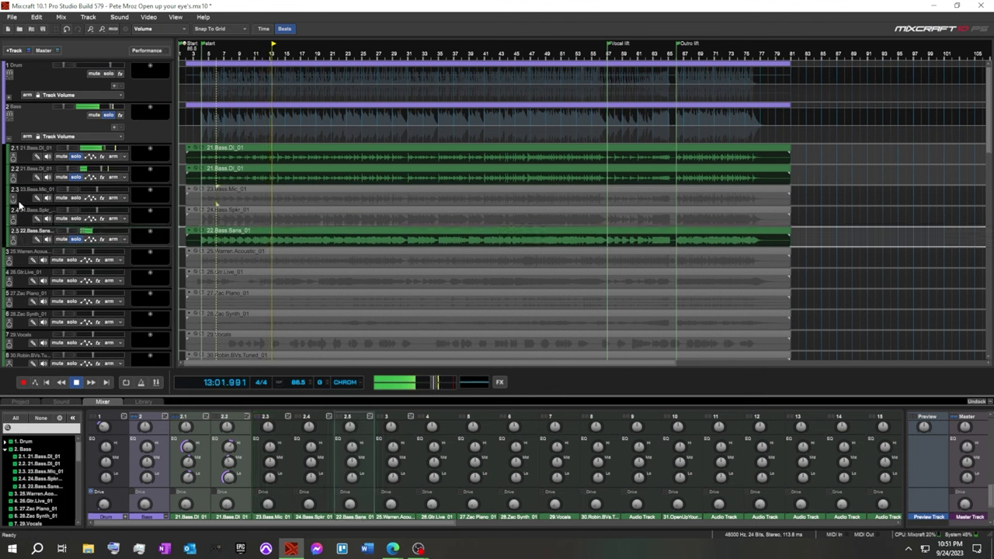
Solo the 23.Bass.Mic_01 track, adjust its volume and compress it by lowering the compressor threshold.
{"action": "left_click", "coordinate": [77, 198]}
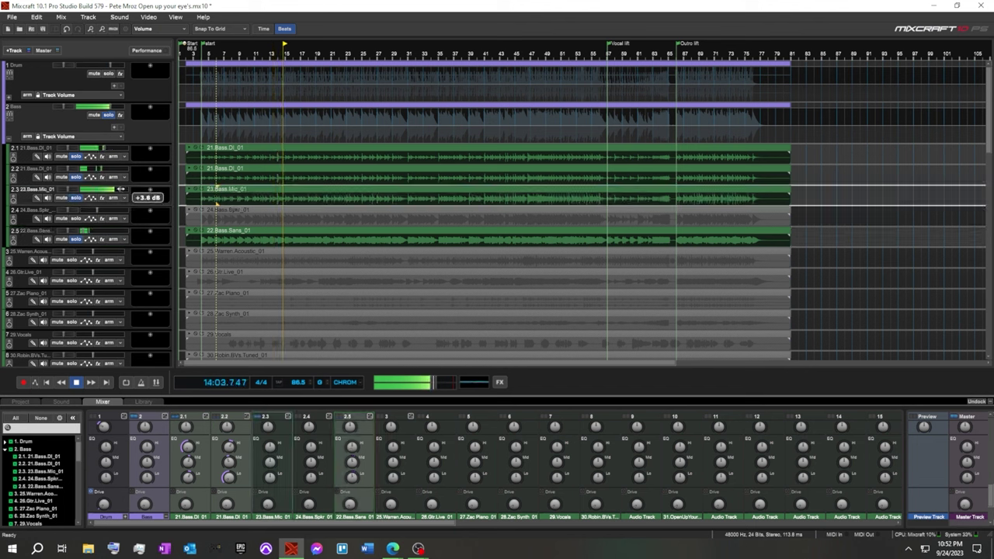
{"action": "left_click_drag", "start_coordinate": [122, 189], "coordinate": [106, 190]}
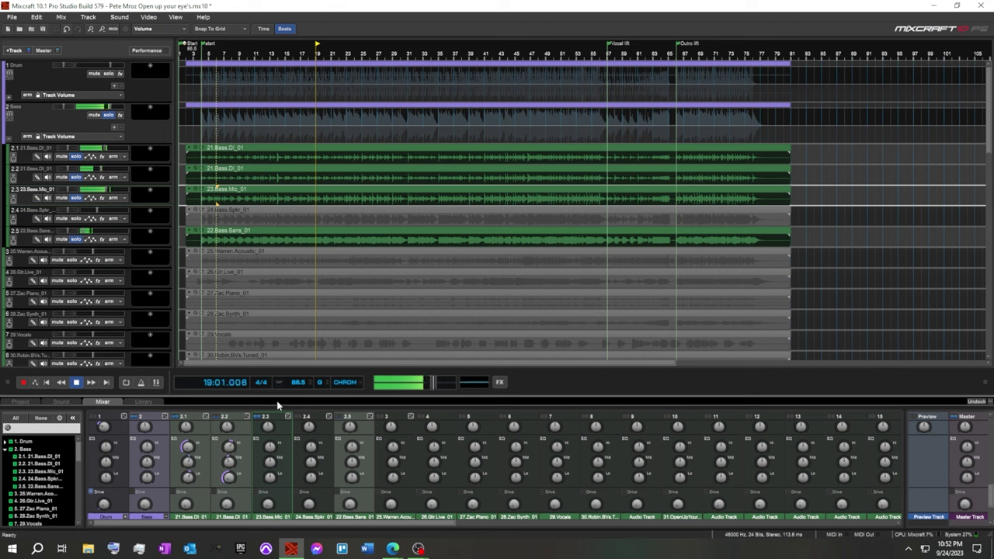
{"action": "scroll", "coordinate": [287, 489], "scroll_direction": "down", "scroll_amount": 2}
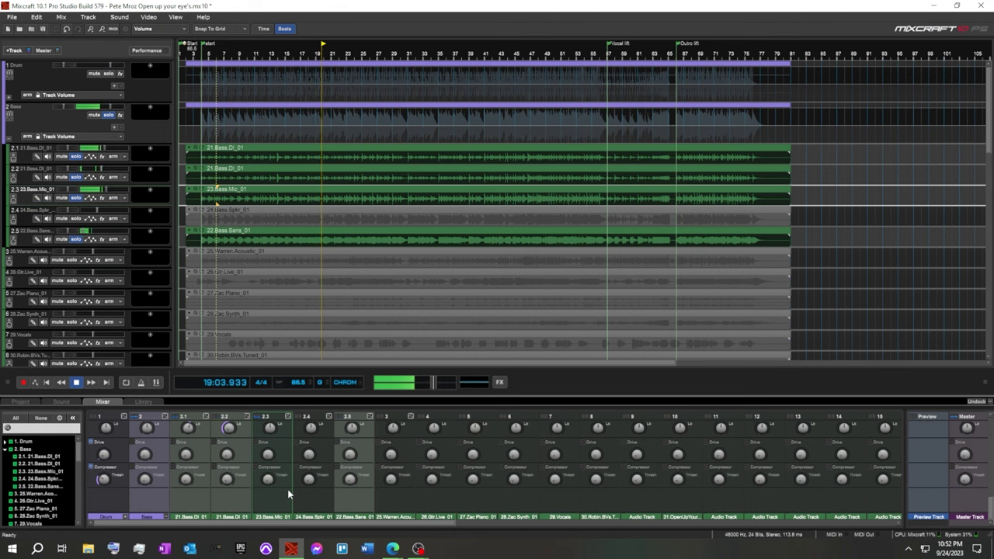
{"action": "mouse_move", "coordinate": [263, 481]}
{"action": "left_mouse_down"}
{"action": "mouse_move", "coordinate": [261, 431]}
{"action": "mouse_move", "coordinate": [263, 463]}
{"action": "mouse_move", "coordinate": [245, 478]}
{"action": "left_mouse_up"}
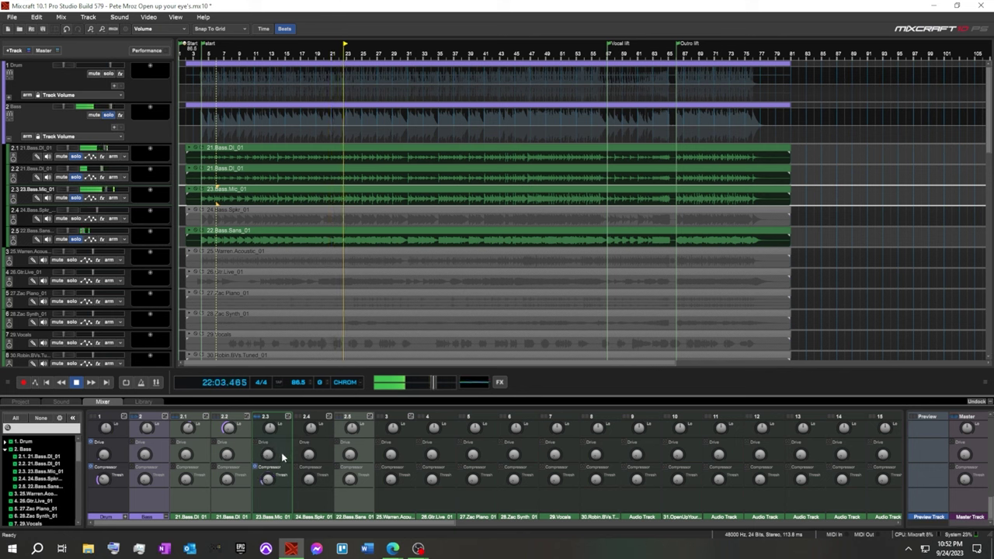
Lower the 23.Bass.Mic_01 track's volume to about -8.5 dB.
{"action": "scroll", "coordinate": [282, 459], "scroll_direction": "down", "scroll_amount": 5}
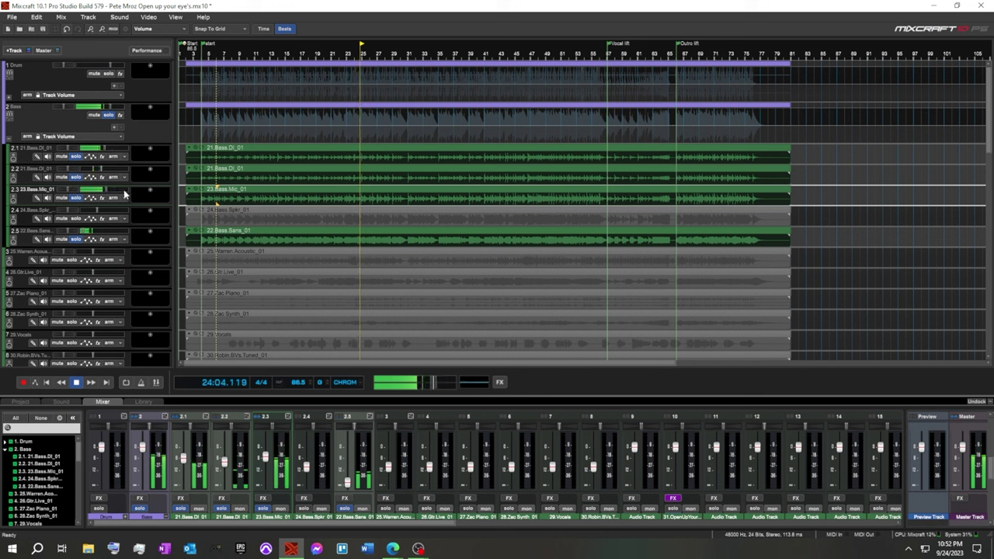
{"action": "mouse_move", "coordinate": [98, 192]}
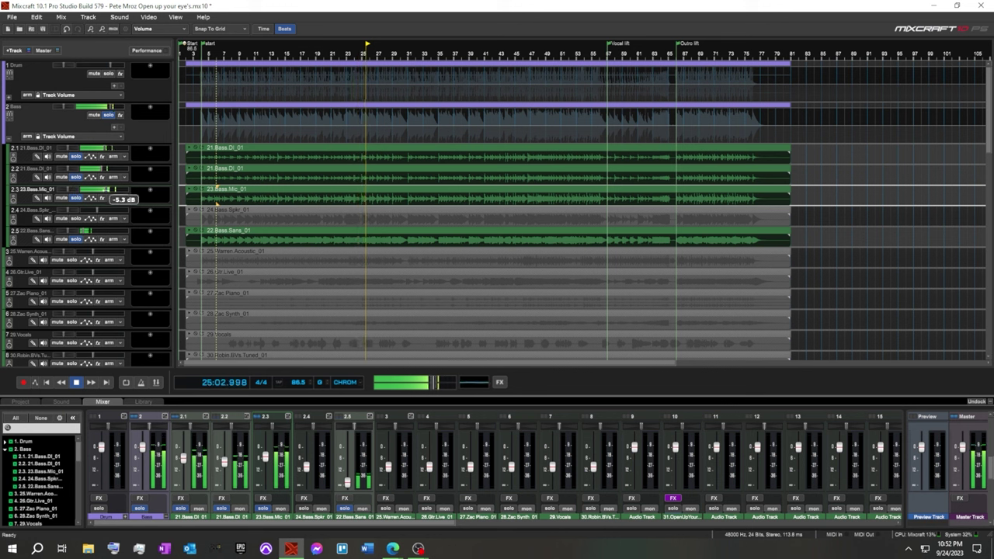
{"action": "left_click_drag", "start_coordinate": [114, 192], "coordinate": [113, 192]}
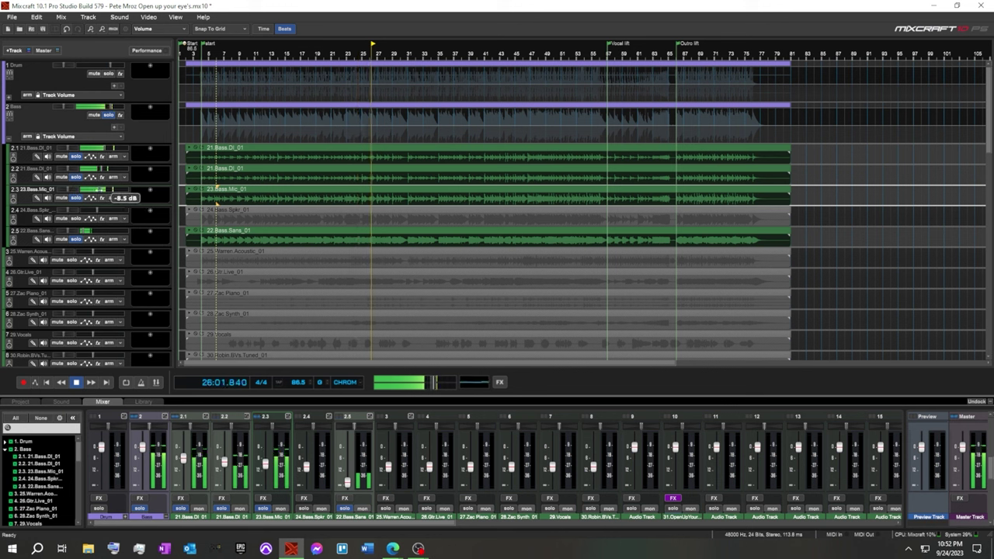
Solo the 24.Bass.Spkr_01 track and unsolo the other four tracks in the Bass submix.
{"action": "left_click", "coordinate": [75, 219]}
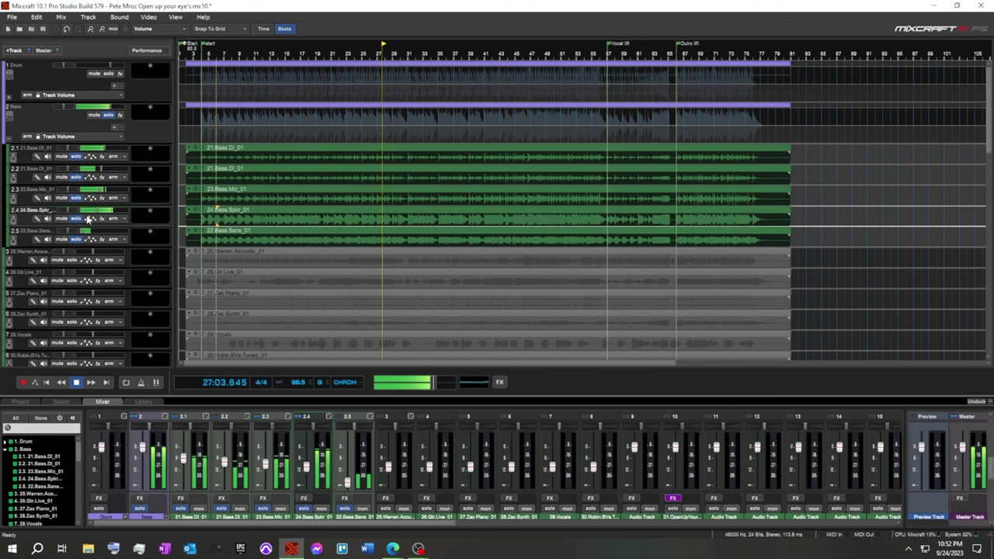
{"action": "left_click", "coordinate": [75, 240]}
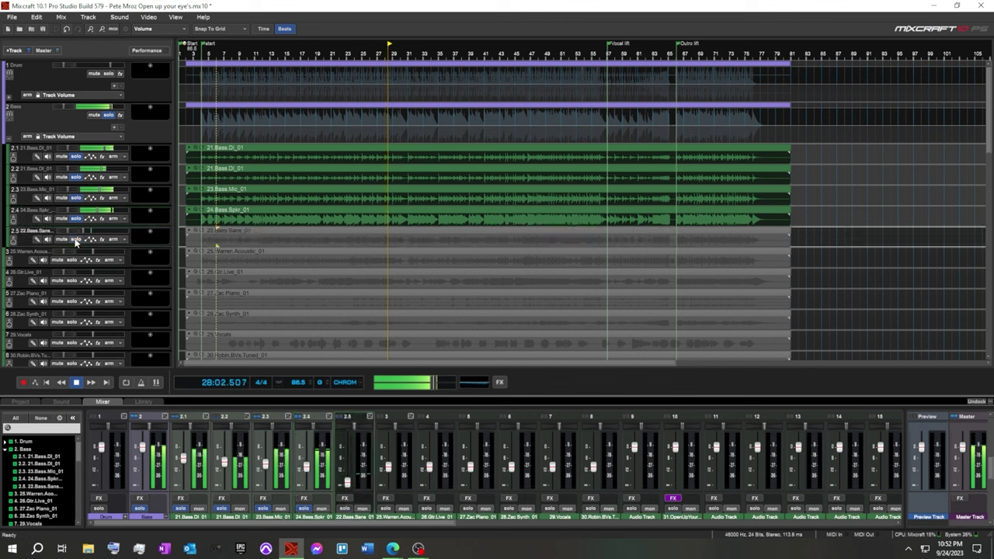
{"action": "left_click", "coordinate": [76, 198]}
{"action": "left_click", "coordinate": [76, 156]}
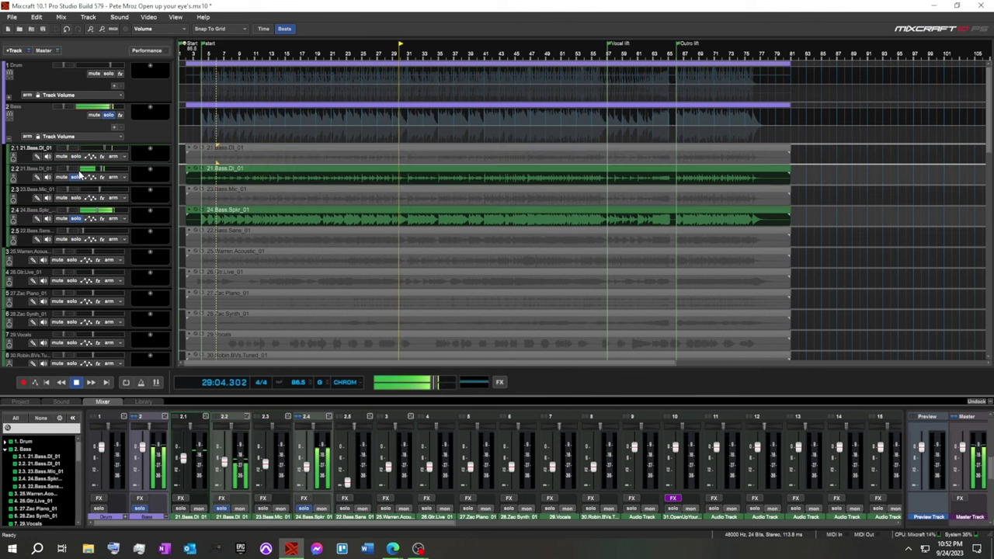
{"action": "left_click", "coordinate": [76, 178]}
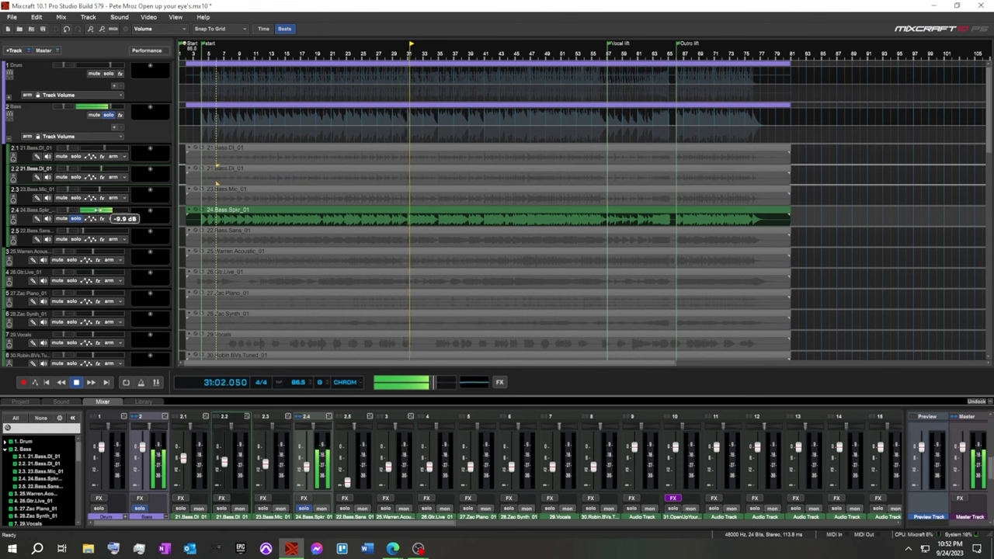
Try a higher volume and a low EQ change on the 24.Bass.Spkr_01 track, and bring its volume back down.
{"action": "left_click_drag", "start_coordinate": [105, 211], "coordinate": [114, 211]}
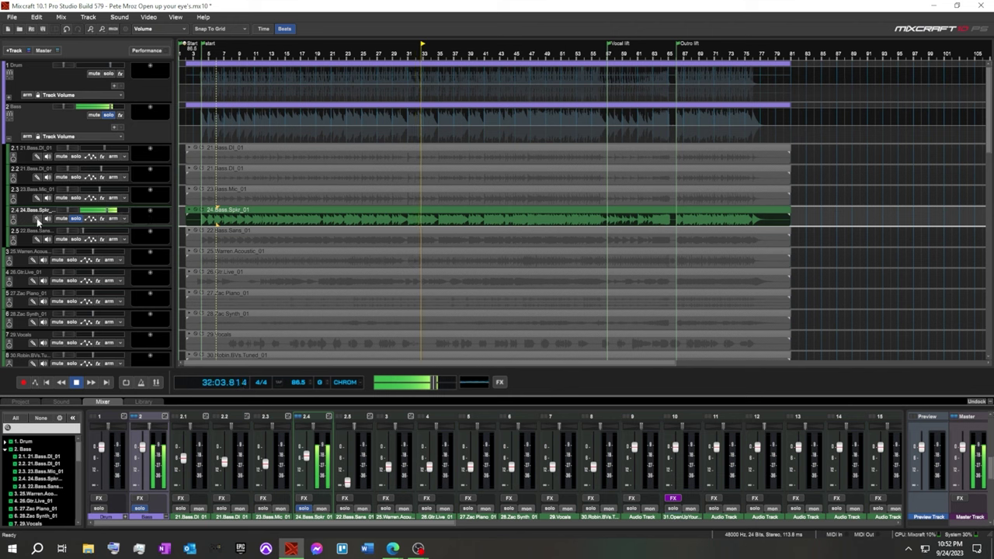
{"action": "scroll", "coordinate": [314, 502], "scroll_direction": "up", "scroll_amount": 1}
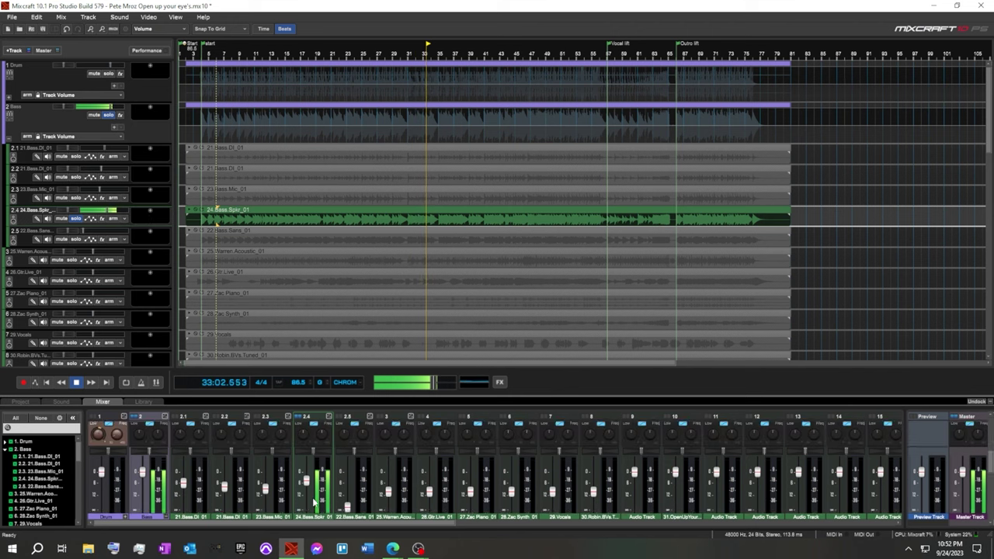
{"action": "left_click", "coordinate": [314, 503]}
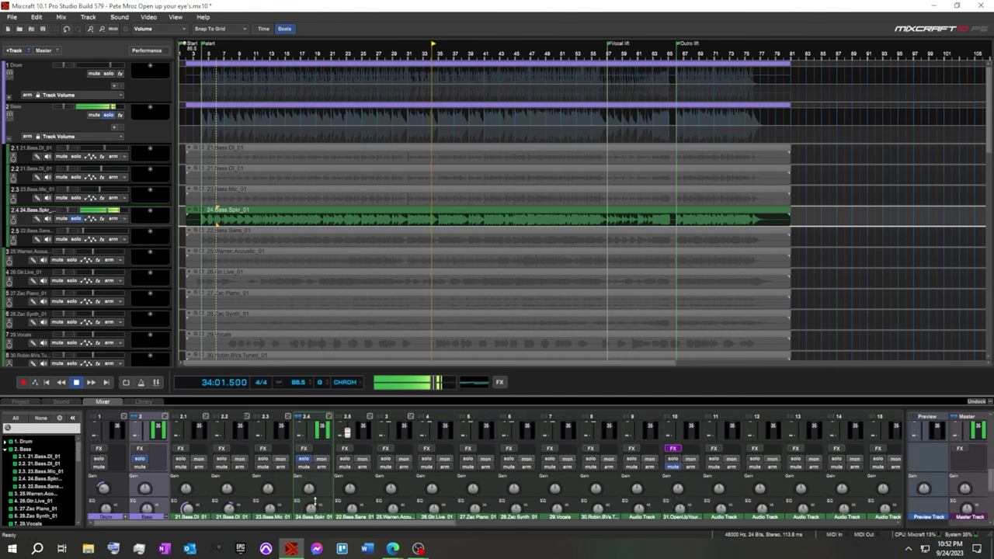
{"action": "left_click", "coordinate": [314, 503]}
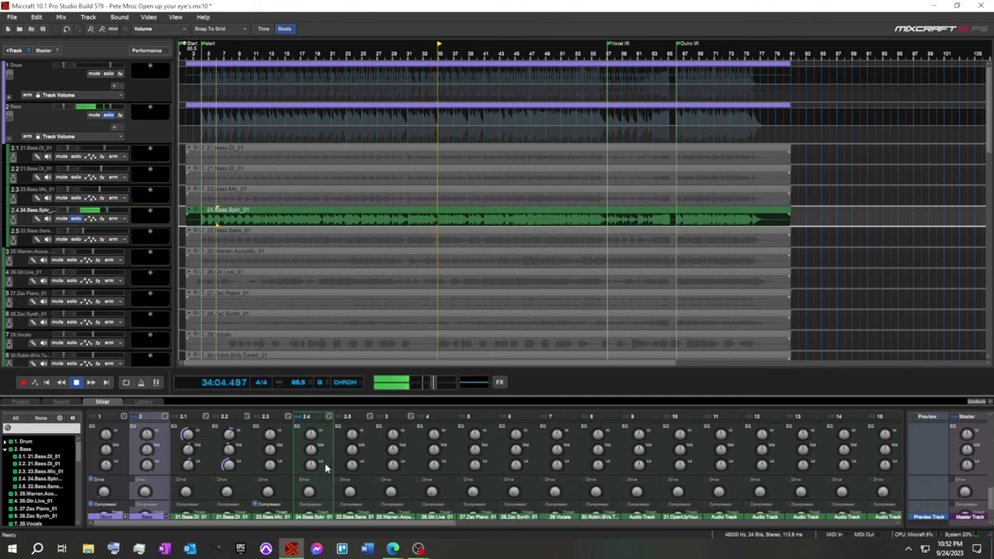
{"action": "mouse_move", "coordinate": [311, 464]}
{"action": "left_mouse_down"}
{"action": "mouse_move", "coordinate": [312, 435]}
{"action": "mouse_move", "coordinate": [311, 497]}
{"action": "mouse_move", "coordinate": [303, 459]}
{"action": "mouse_move", "coordinate": [291, 471]}
{"action": "mouse_move", "coordinate": [308, 424]}
{"action": "mouse_move", "coordinate": [303, 491]}
{"action": "mouse_move", "coordinate": [288, 461]}
{"action": "mouse_move", "coordinate": [308, 427]}
{"action": "mouse_move", "coordinate": [304, 461]}
{"action": "mouse_move", "coordinate": [300, 406]}
{"action": "mouse_move", "coordinate": [310, 474]}
{"action": "left_mouse_up"}
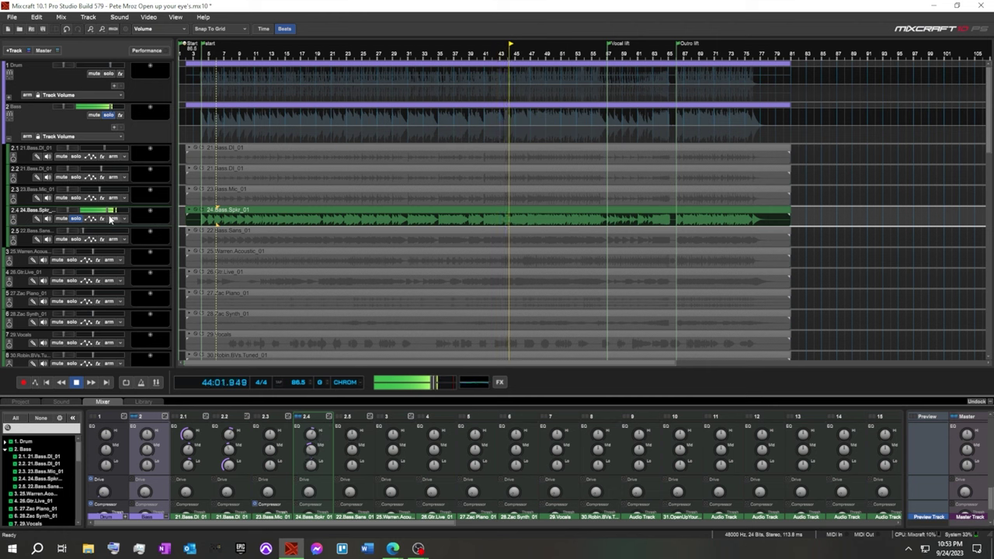
{"action": "left_click_drag", "start_coordinate": [111, 211], "coordinate": [102, 211]}
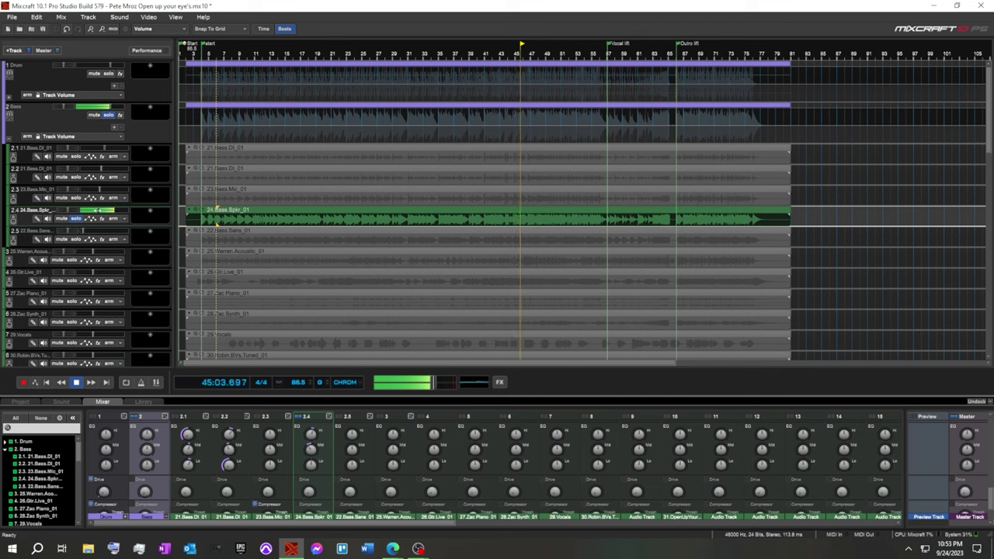
Shape the 24.Bass.Spkr_01 track's EQ by boosting the highs and lows and cutting the mids to about -4.3 dB.
{"action": "mouse_move", "coordinate": [311, 464]}
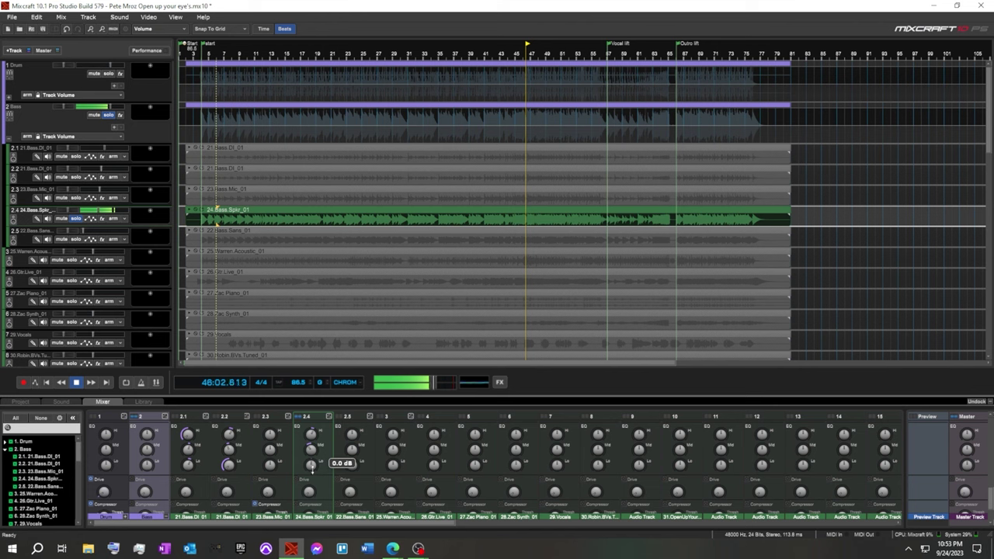
{"action": "left_click_drag", "start_coordinate": [311, 464], "coordinate": [308, 471]}
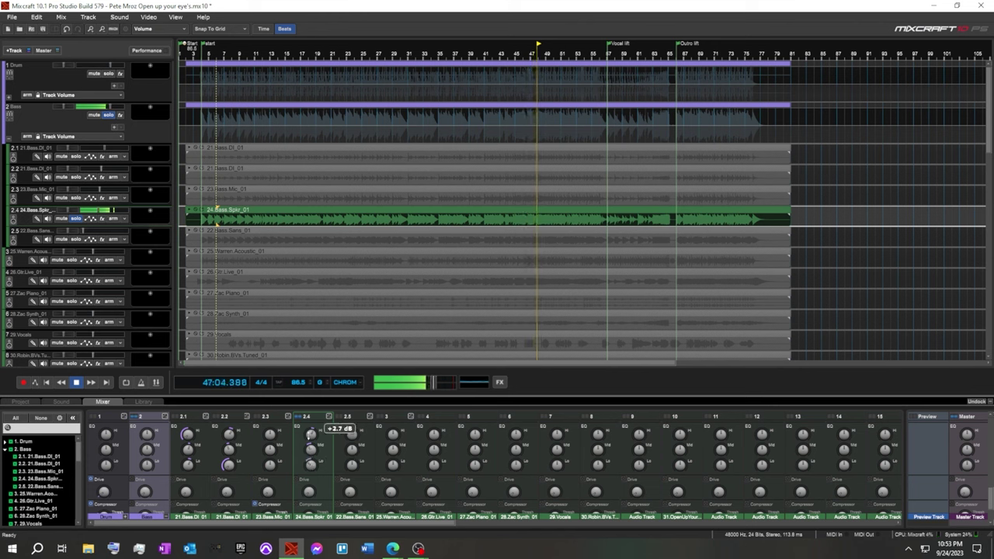
{"action": "mouse_move", "coordinate": [310, 453]}
{"action": "mouse_move", "coordinate": [311, 452]}
{"action": "left_mouse_down"}
{"action": "mouse_move", "coordinate": [309, 425]}
{"action": "mouse_move", "coordinate": [308, 471]}
{"action": "mouse_move", "coordinate": [310, 432]}
{"action": "mouse_move", "coordinate": [309, 447]}
{"action": "left_mouse_up"}
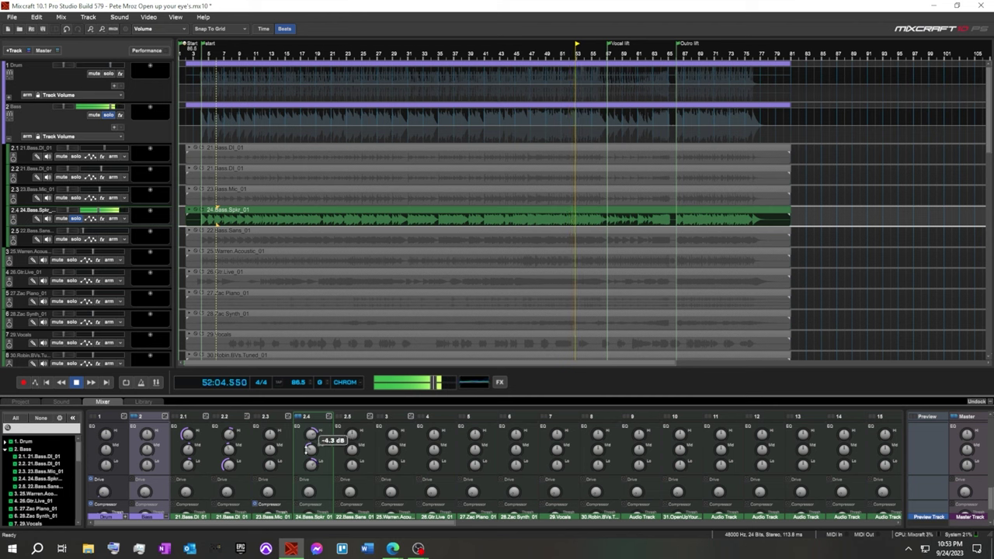
{"action": "mouse_move", "coordinate": [308, 464]}
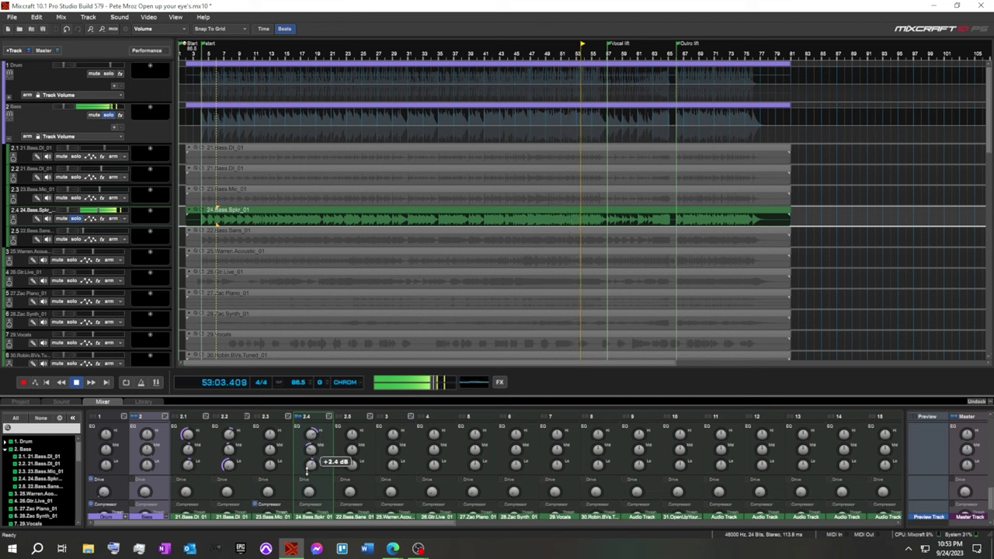
{"action": "left_click_drag", "start_coordinate": [307, 471], "coordinate": [307, 469]}
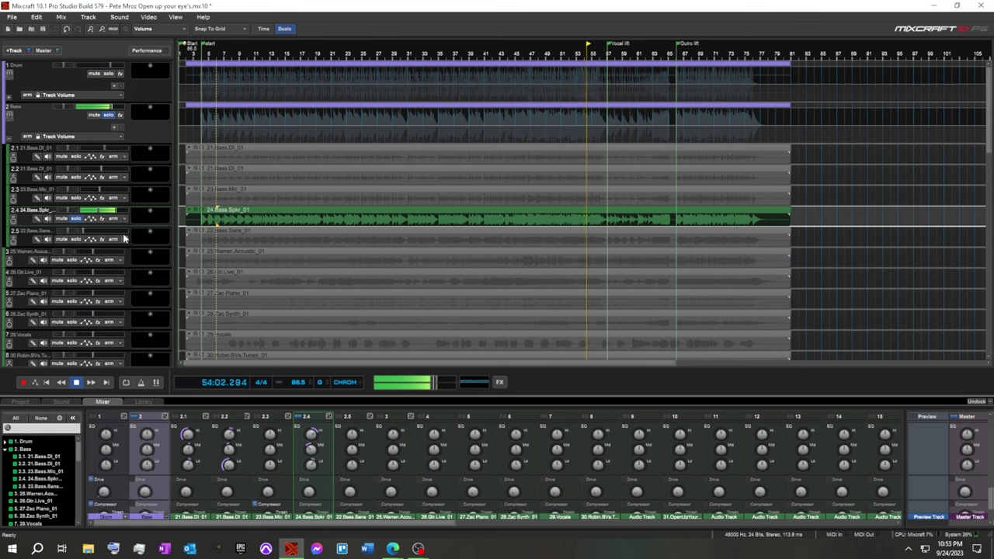
Raise the 22.Bass.Sans_01 track's volume and solo all the Bass submix tracks together.
{"action": "left_click", "coordinate": [76, 239]}
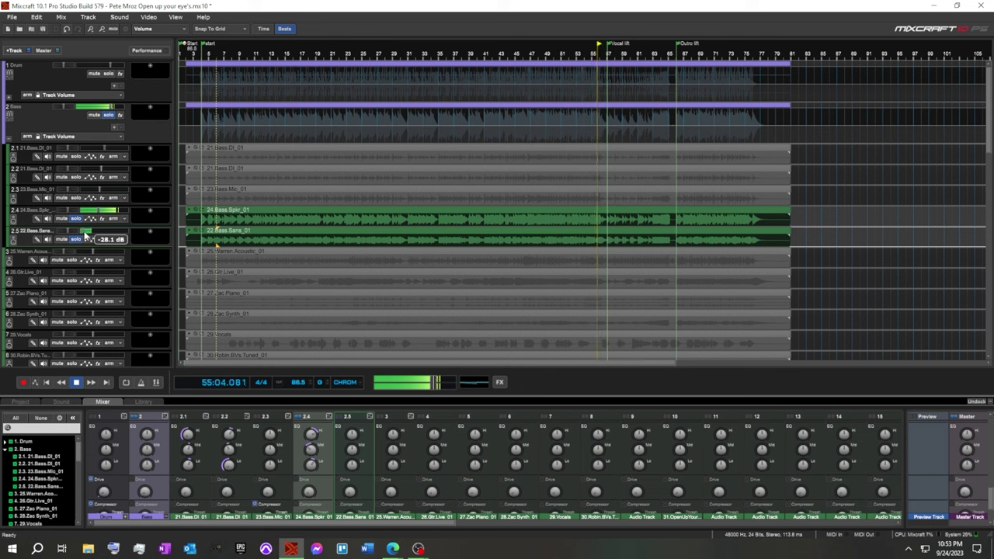
{"action": "left_click_drag", "start_coordinate": [87, 239], "coordinate": [100, 235]}
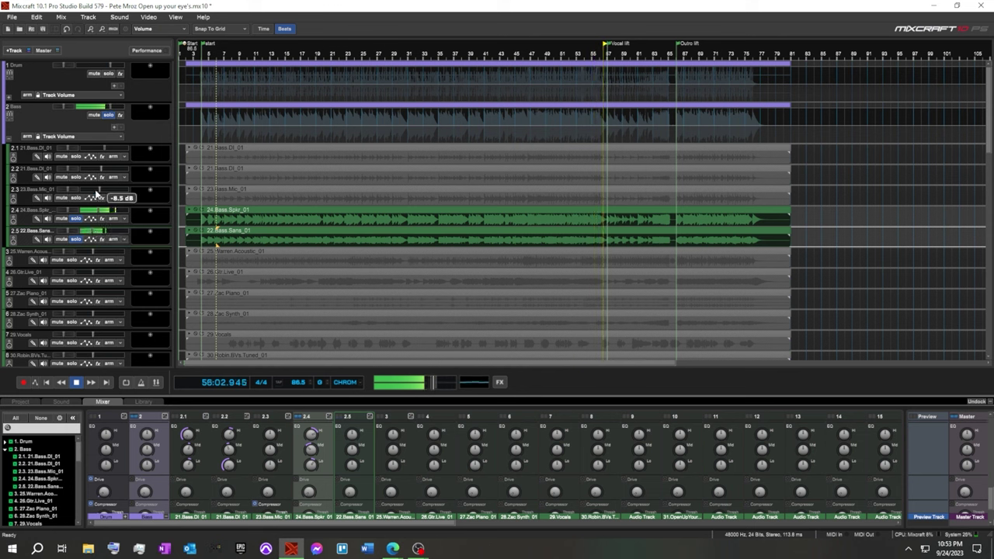
{"action": "left_click", "coordinate": [70, 195], "text": "ctrl"}
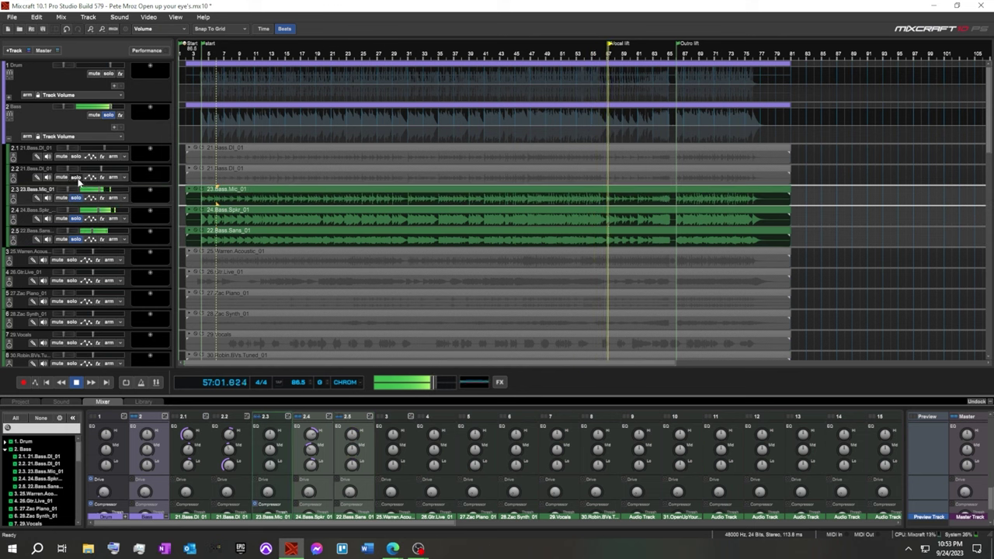
{"action": "left_click", "coordinate": [70, 176], "text": "ctrl"}
{"action": "left_click", "coordinate": [73, 153], "text": "ctrl"}
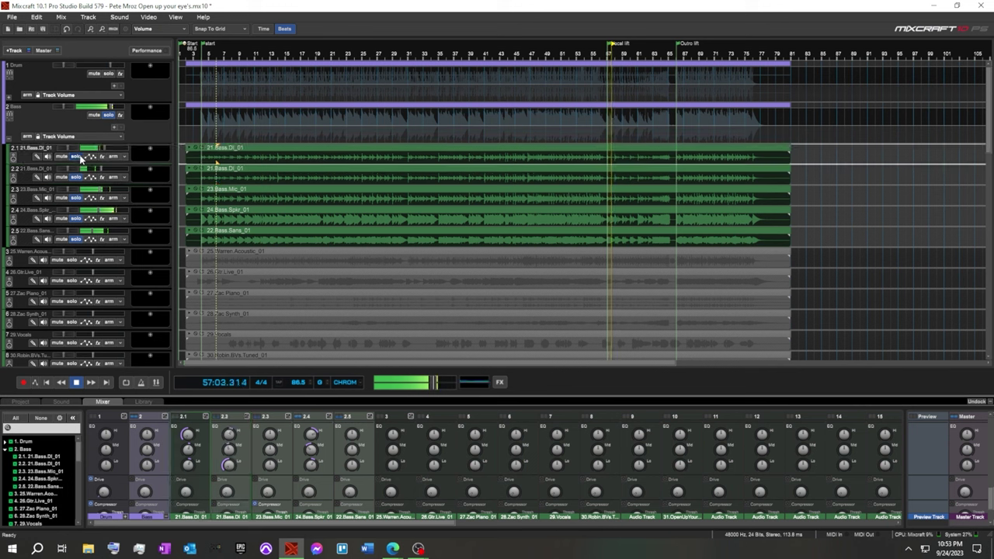
Balance the volumes of the 23.Bass.Mic_01, 24.Bass.Spkr_01 and 22.Bass.Sans_01 tracks, raising the mic and lowering the speaker track.
{"action": "left_click", "coordinate": [104, 210]}
{"action": "mouse_move", "coordinate": [98, 210]}
{"action": "left_mouse_down"}
{"action": "mouse_move", "coordinate": [92, 232]}
{"action": "mouse_move", "coordinate": [102, 213]}
{"action": "left_mouse_up"}
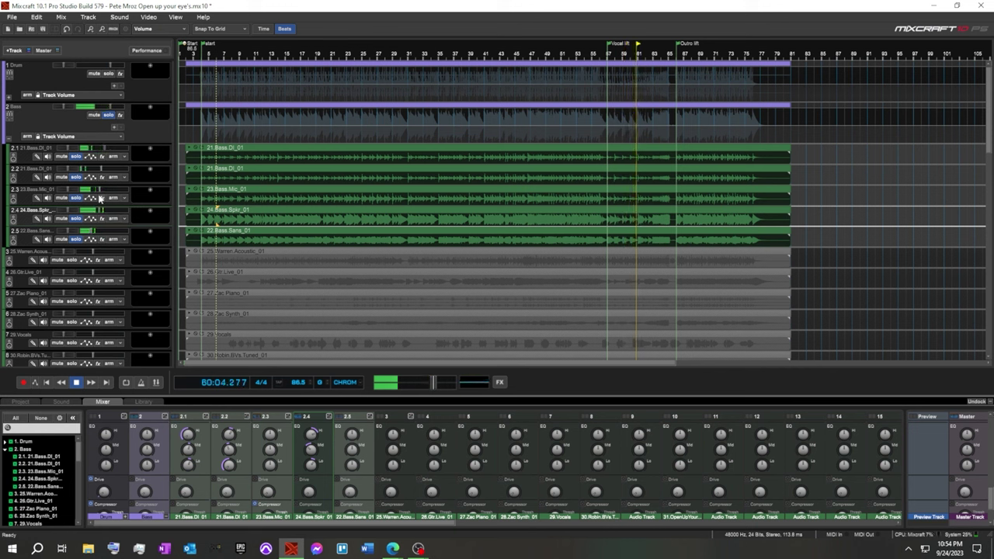
{"action": "left_click_drag", "start_coordinate": [101, 190], "coordinate": [107, 189]}
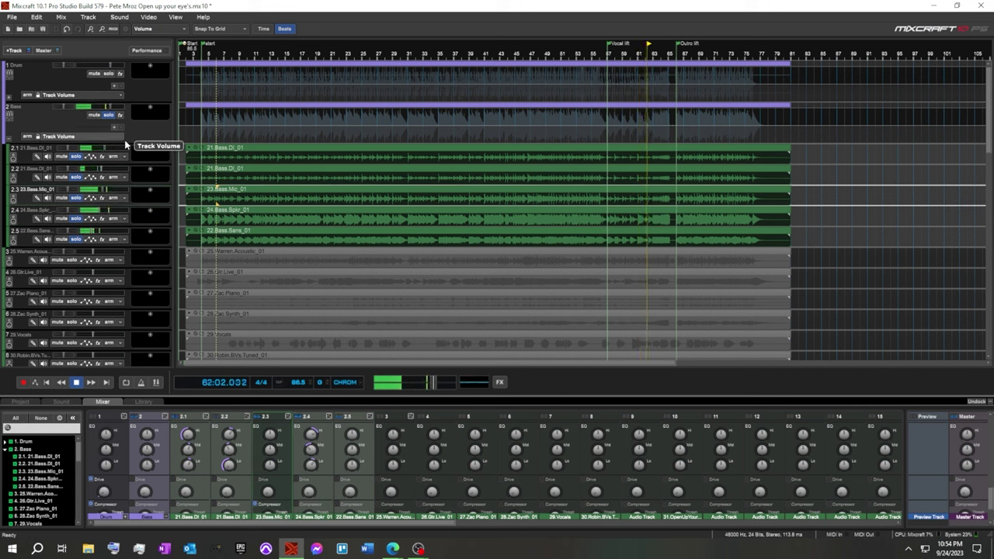
{"action": "left_click_drag", "start_coordinate": [91, 230], "coordinate": [89, 231]}
{"action": "left_click", "coordinate": [101, 210]}
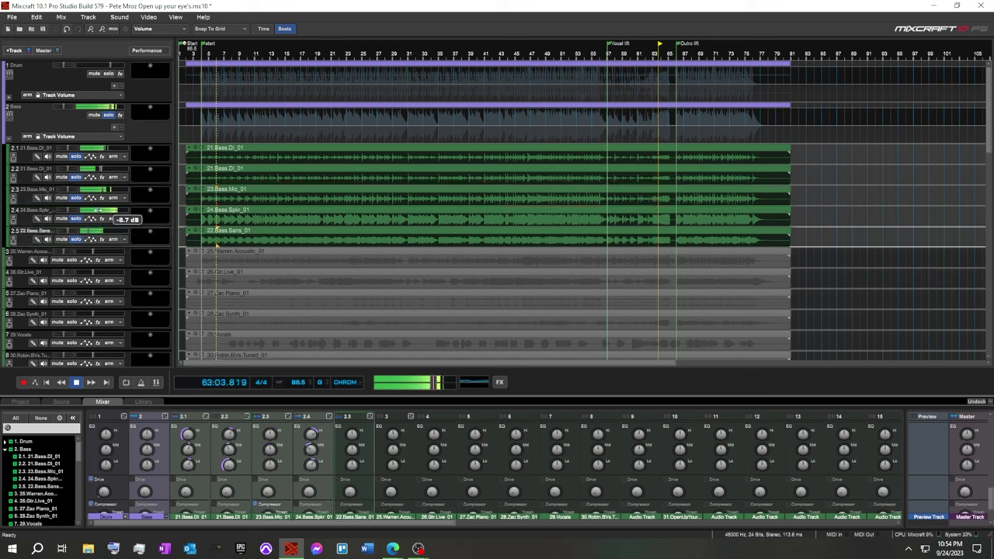
{"action": "left_click", "coordinate": [218, 223]}
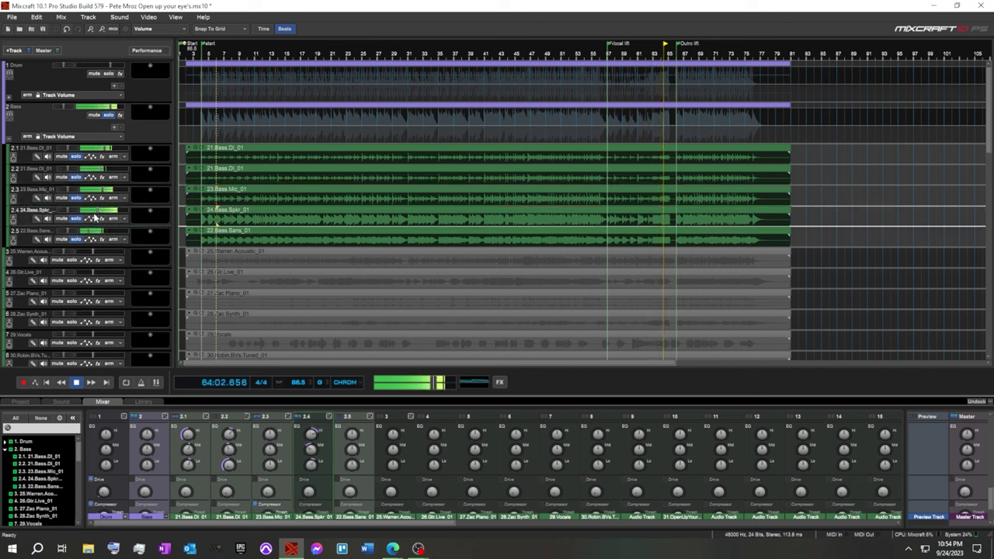
{"action": "left_click_drag", "start_coordinate": [98, 209], "coordinate": [92, 209]}
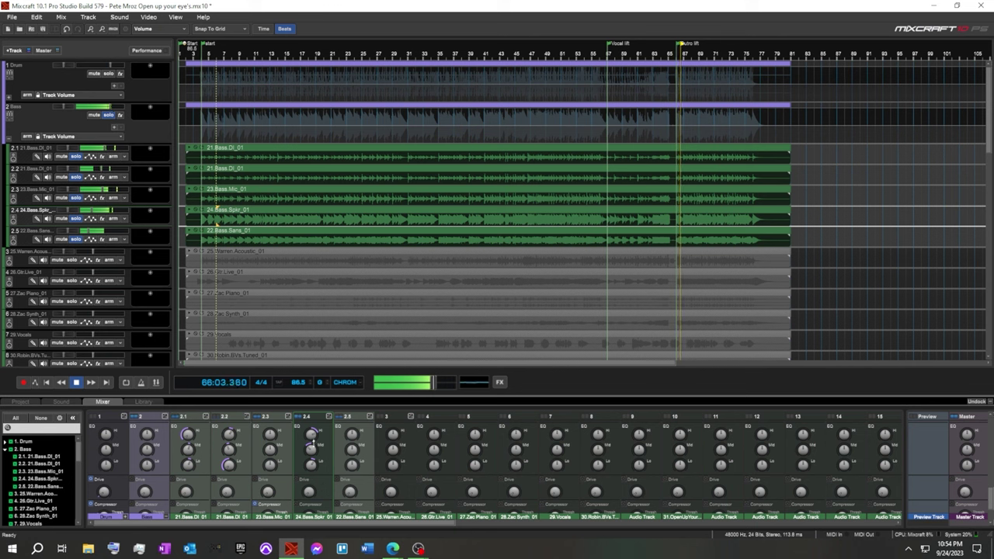
Back off the EQ boosts and cuts on the 24.Bass.Spkr_01 track.
{"action": "mouse_move", "coordinate": [310, 434]}
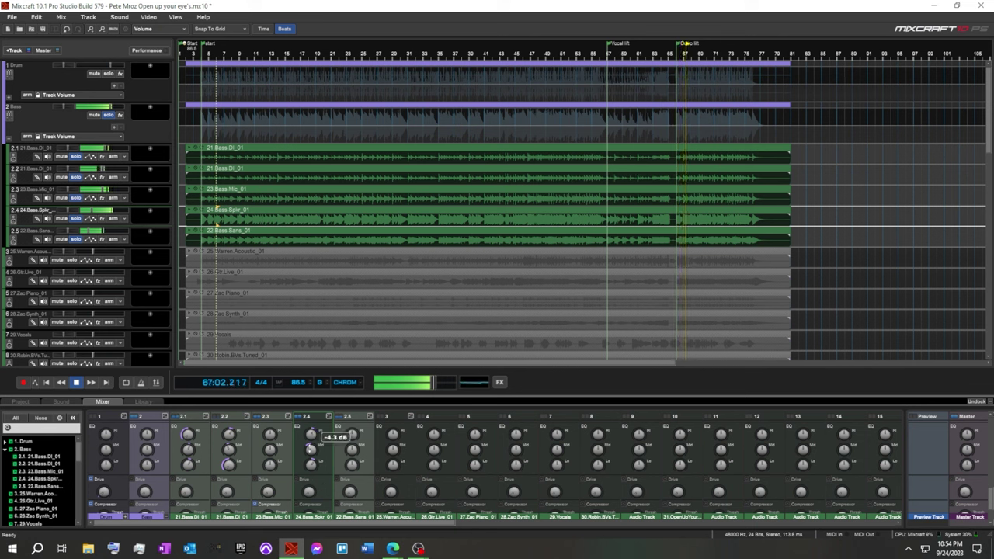
{"action": "left_click_drag", "start_coordinate": [310, 434], "coordinate": [316, 457]}
{"action": "mouse_move", "coordinate": [309, 461]}
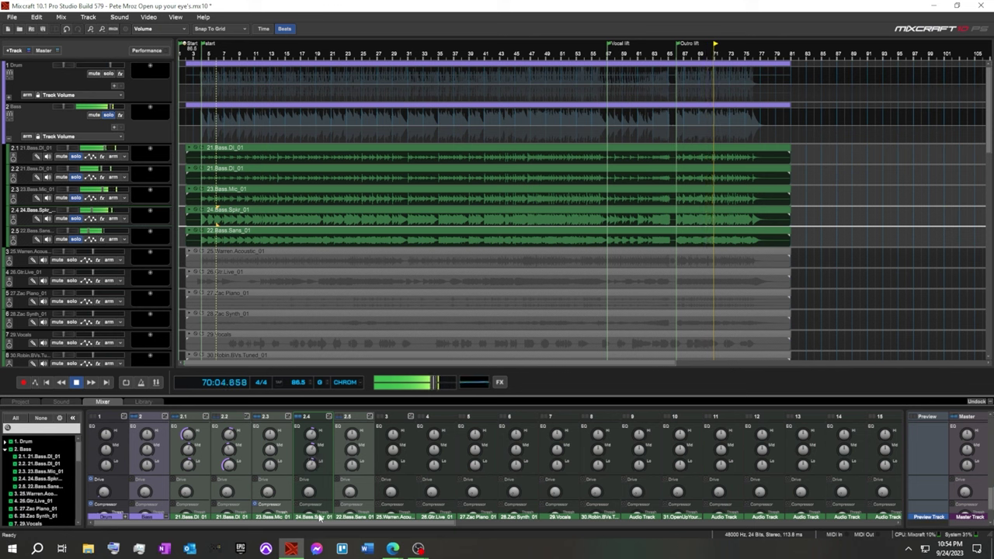
Cut the 22.Bass.Sans_01 track's low EQ to about -12.9 dB and adjust its upper EQ bands.
{"action": "left_click", "coordinate": [351, 457]}
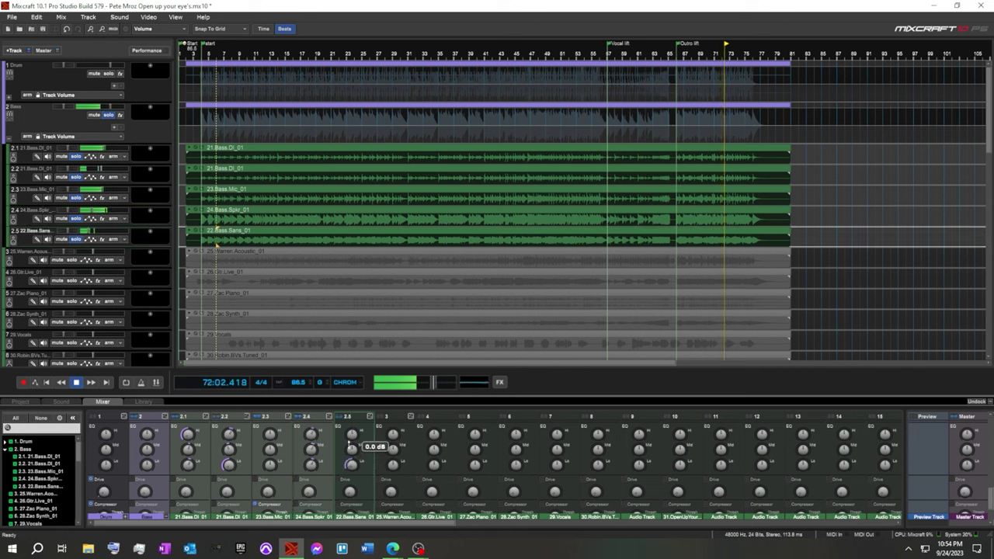
{"action": "left_click_drag", "start_coordinate": [349, 432], "coordinate": [347, 445]}
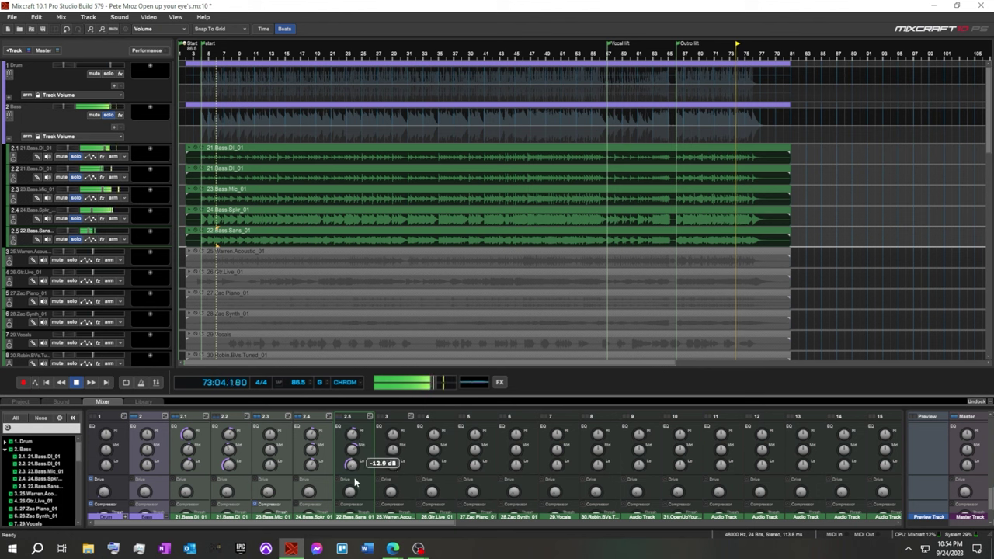
{"action": "scroll", "coordinate": [365, 486], "scroll_direction": "down", "scroll_amount": 2}
{"action": "scroll", "coordinate": [365, 486], "scroll_direction": "up", "scroll_amount": 2}
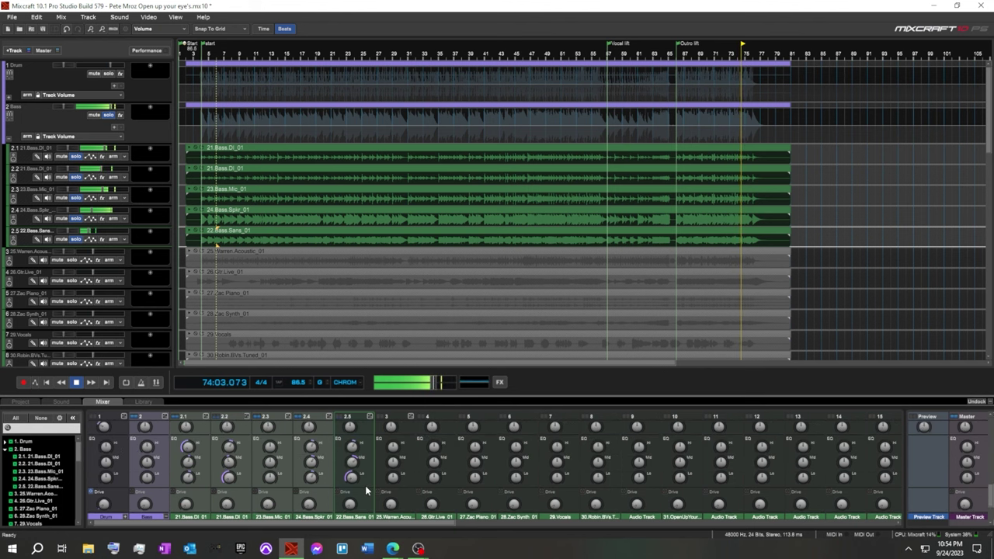
{"action": "scroll", "coordinate": [365, 486], "scroll_direction": "down", "scroll_amount": 5}
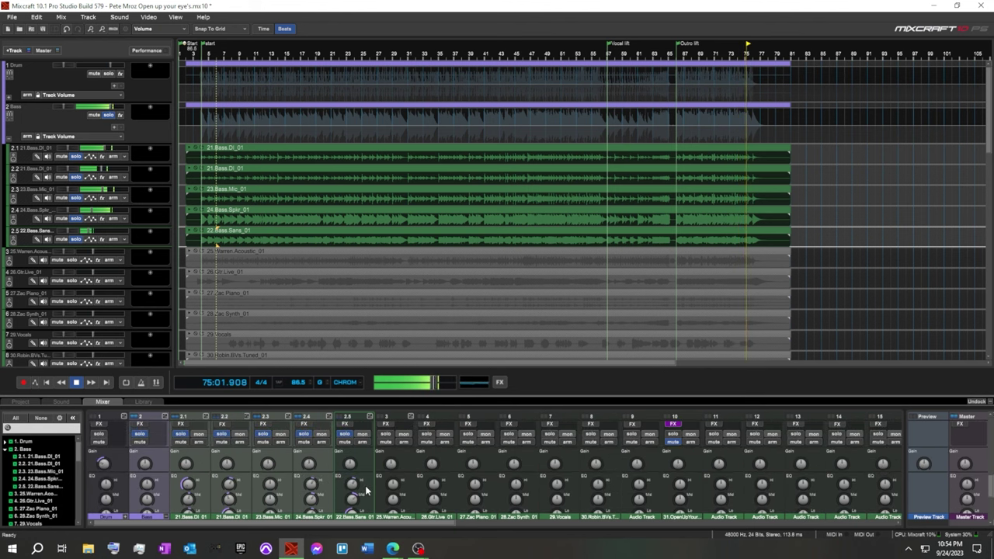
{"action": "scroll", "coordinate": [365, 488], "scroll_direction": "up", "scroll_amount": 5}
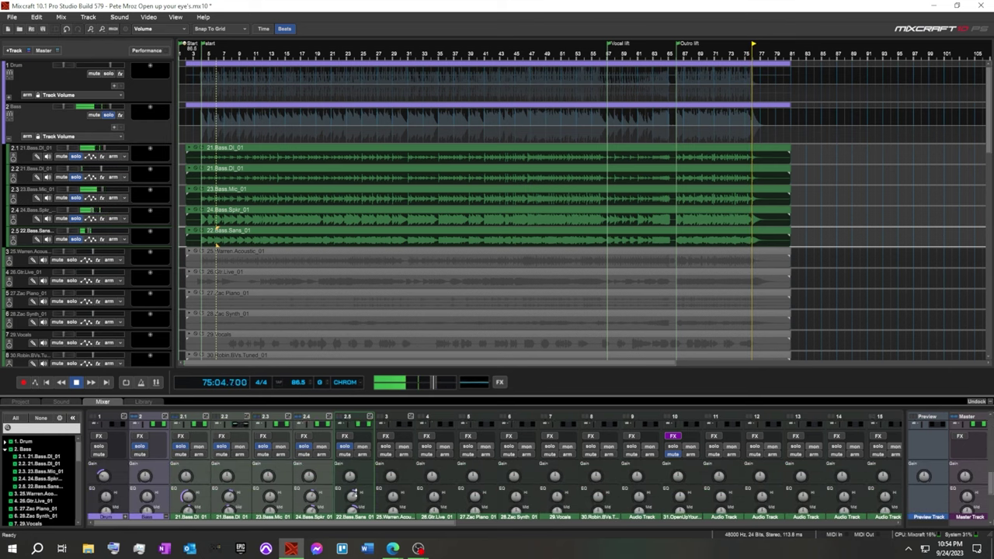
{"action": "scroll", "coordinate": [354, 487], "scroll_direction": "down", "scroll_amount": 2}
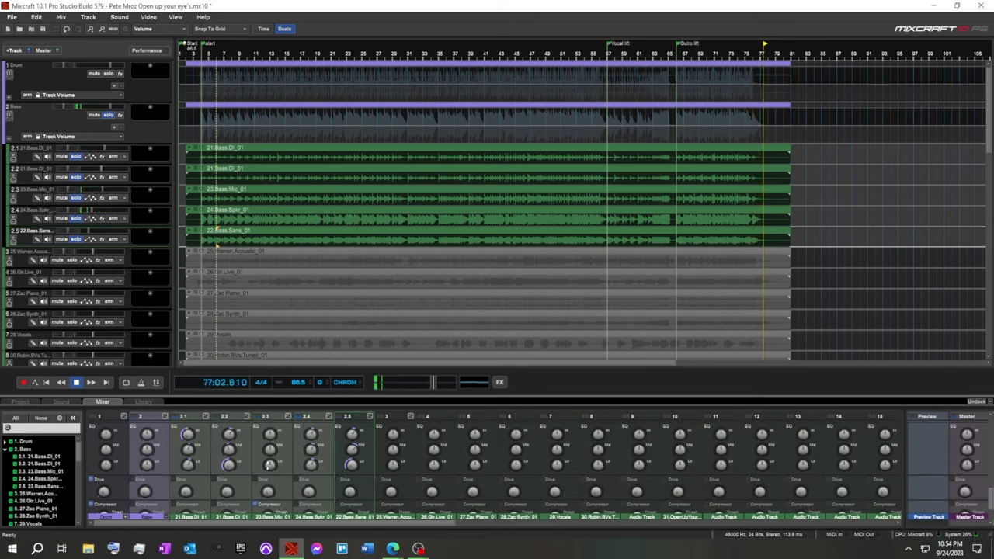
Play from about measure 9 and lower the gain of the 23.Bass.Mic_01, 24.Bass.Spkr_01 and 22.Bass.Sans_01 tracks, the speaker to about -3.9 dB.
{"action": "left_click", "coordinate": [241, 58]}
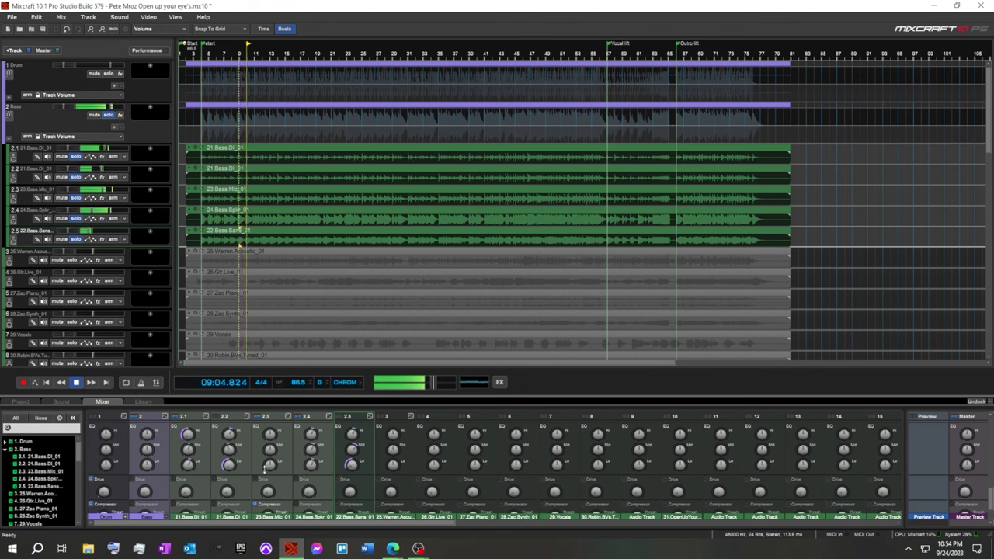
{"action": "scroll", "coordinate": [281, 492], "scroll_direction": "up", "scroll_amount": 2}
{"action": "scroll", "coordinate": [282, 492], "scroll_direction": "up", "scroll_amount": 1}
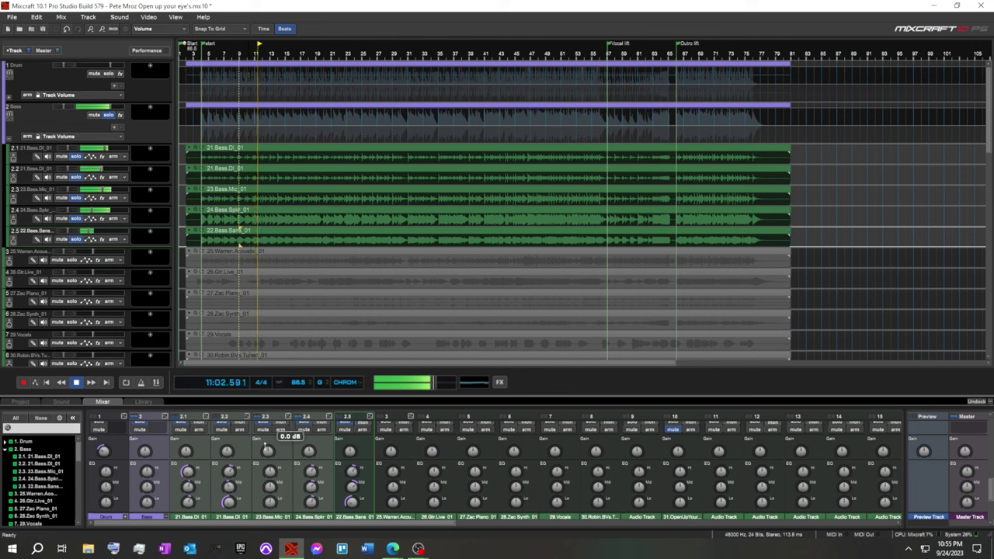
{"action": "left_click", "coordinate": [268, 451]}
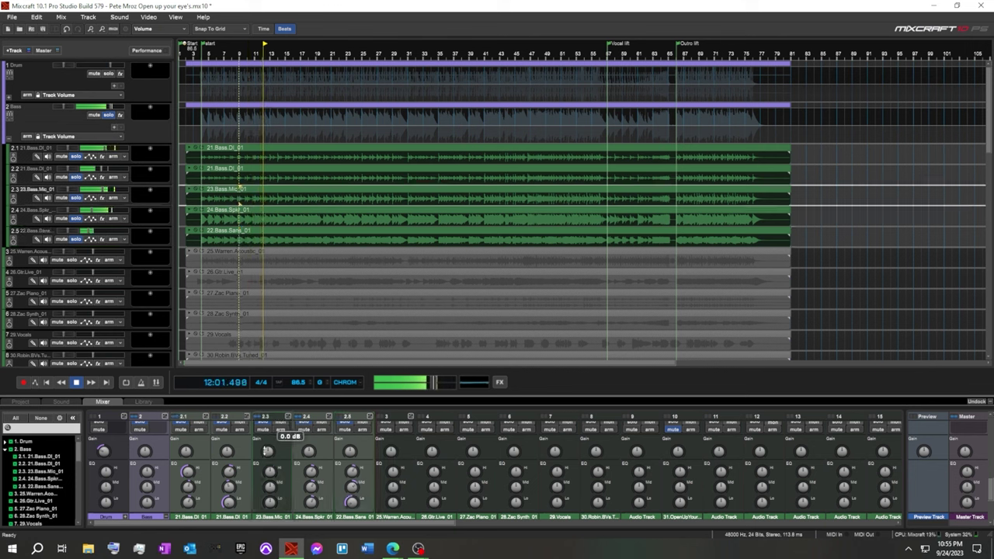
{"action": "left_click", "coordinate": [308, 451]}
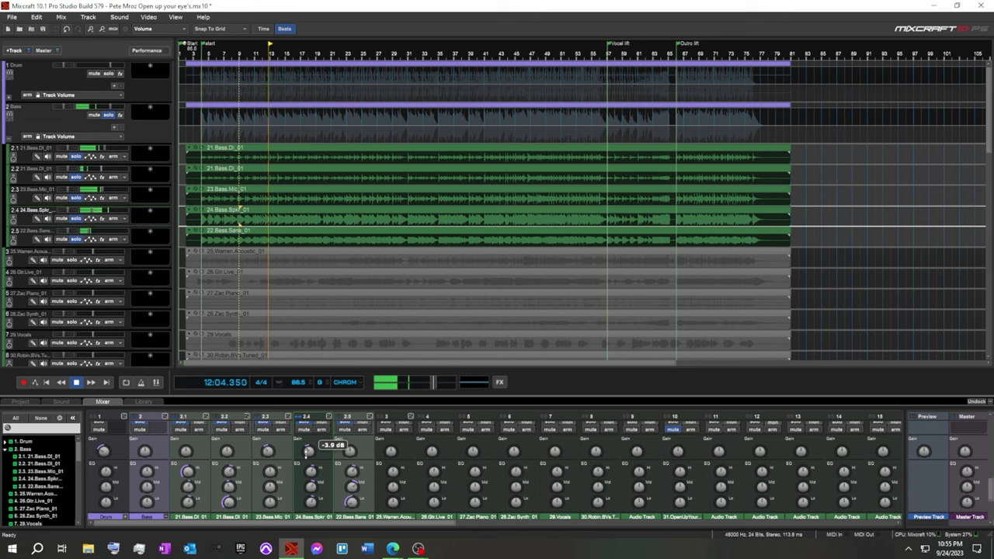
{"action": "left_click", "coordinate": [349, 451]}
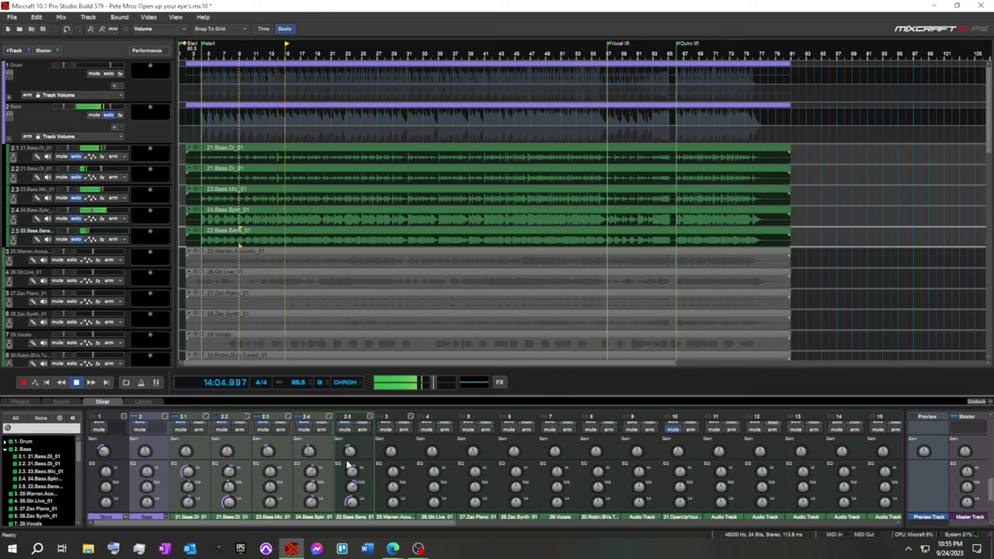
Sweep the 24.Bass.Spkr_01 track's gain down to -15.0 dB and bring it back up to readjust its level.
{"action": "left_click", "coordinate": [308, 450]}
{"action": "left_click_drag", "start_coordinate": [308, 453], "coordinate": [310, 472]}
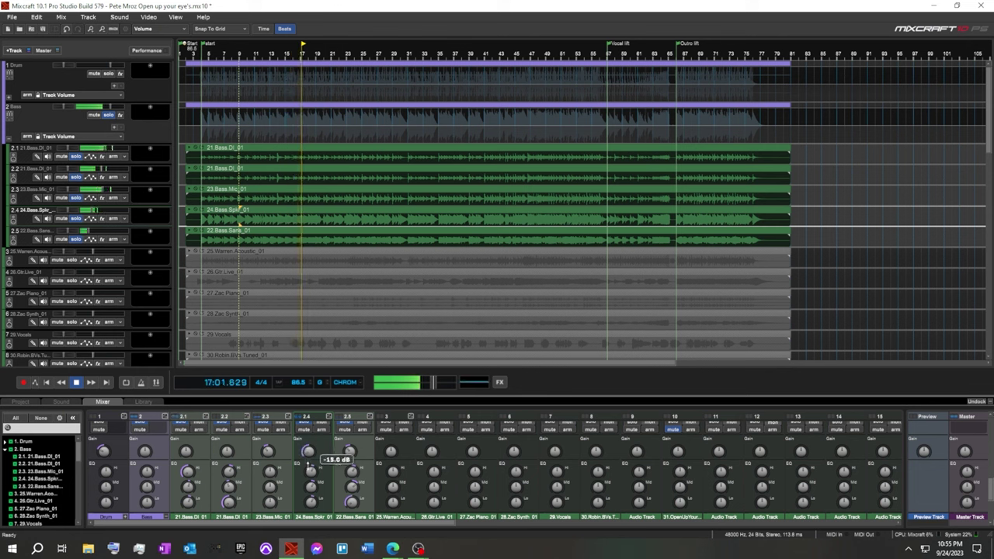
{"action": "left_click_drag", "start_coordinate": [310, 470], "coordinate": [288, 449]}
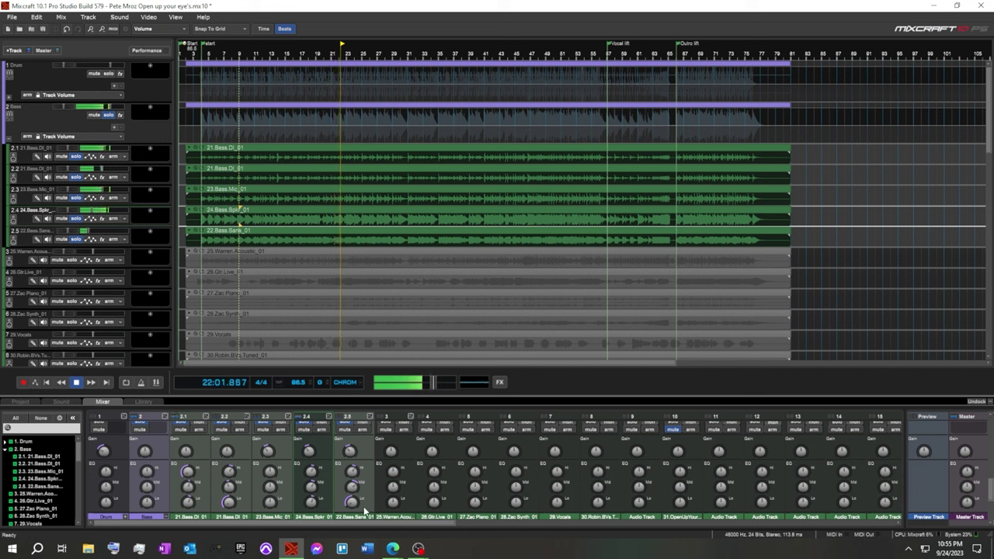
Rebalance the low EQ across the bass tracks, easing the cuts on the 22.Bass.Sans_01 and second 21.Bass.DI_01 tracks.
{"action": "left_click_drag", "start_coordinate": [270, 503], "coordinate": [312, 502]}
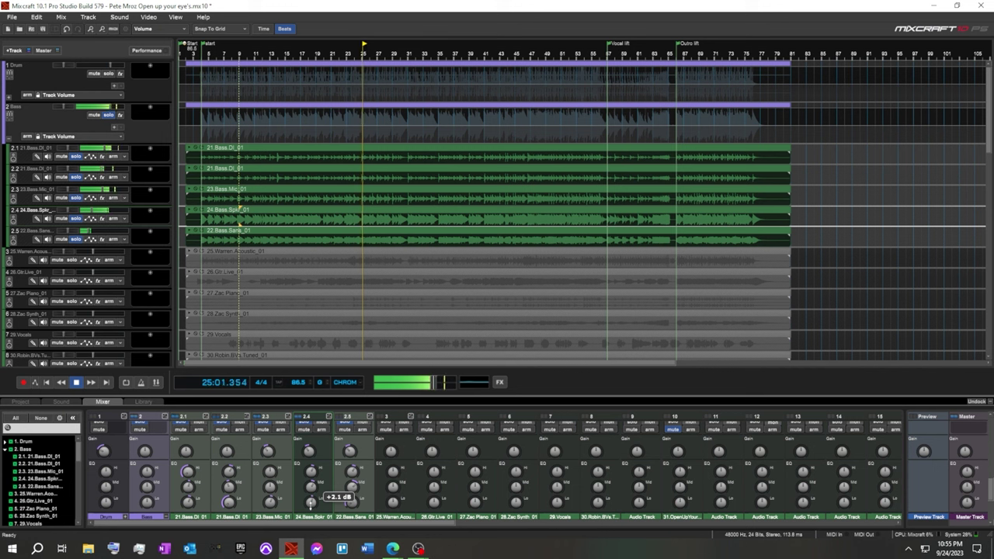
{"action": "mouse_move", "coordinate": [351, 502]}
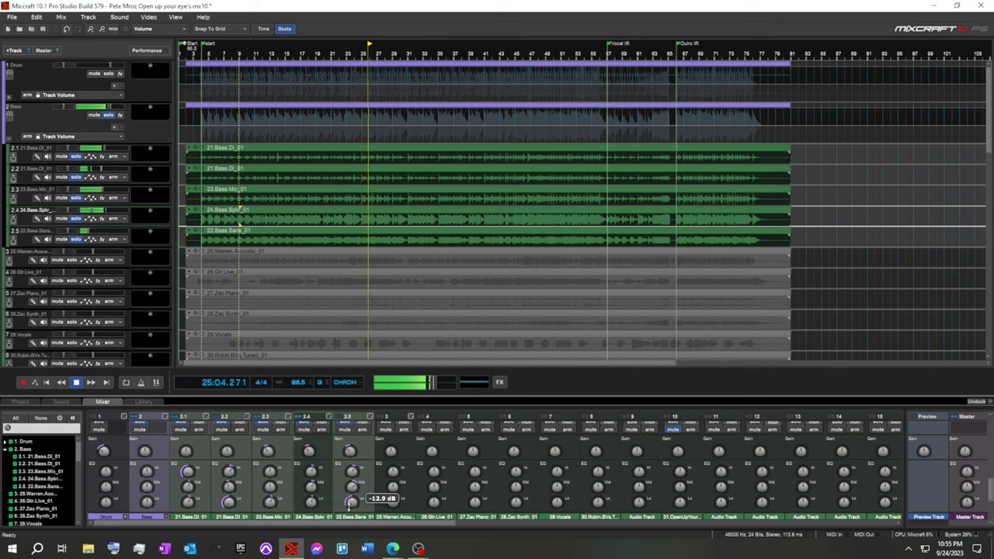
{"action": "left_click_drag", "start_coordinate": [348, 506], "coordinate": [347, 499]}
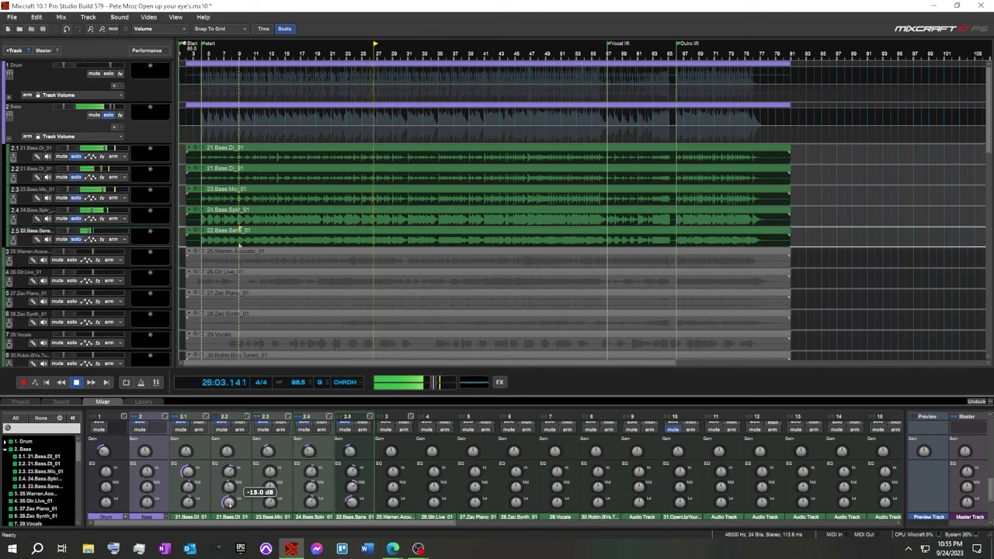
{"action": "left_click_drag", "start_coordinate": [228, 502], "coordinate": [185, 497]}
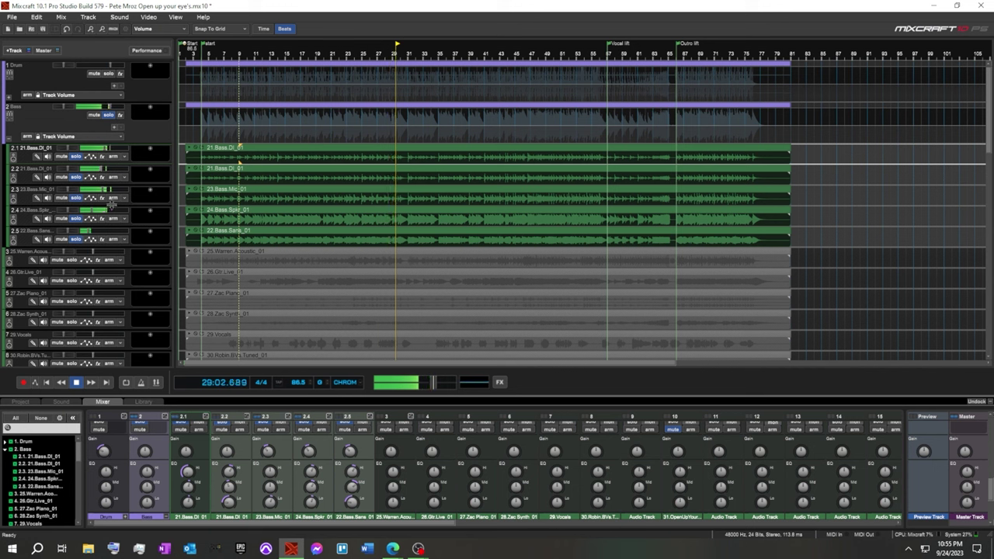
Unsolo the five individual bass tracks and solo the Bass and Drum submixes together.
{"action": "mouse_move", "coordinate": [108, 192]}
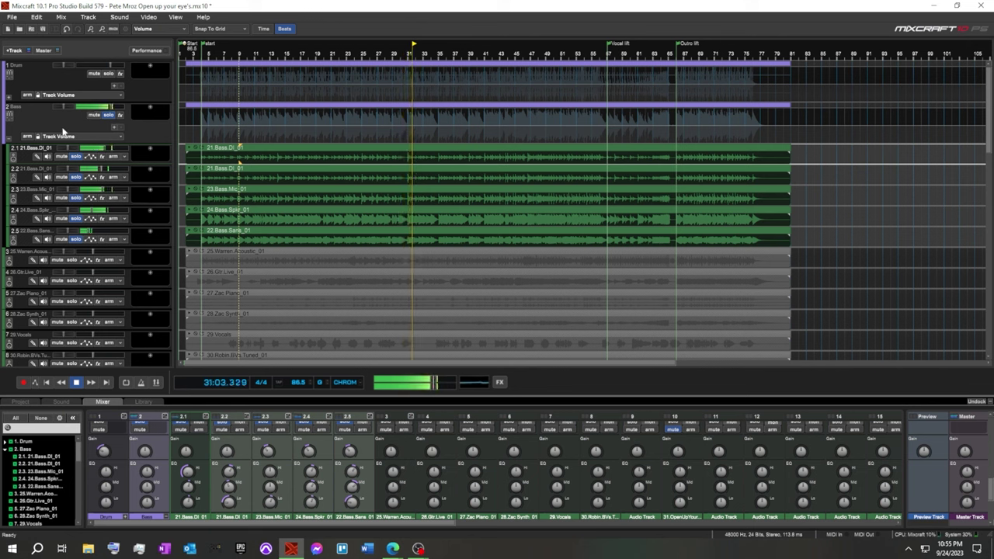
{"action": "left_click", "coordinate": [74, 239]}
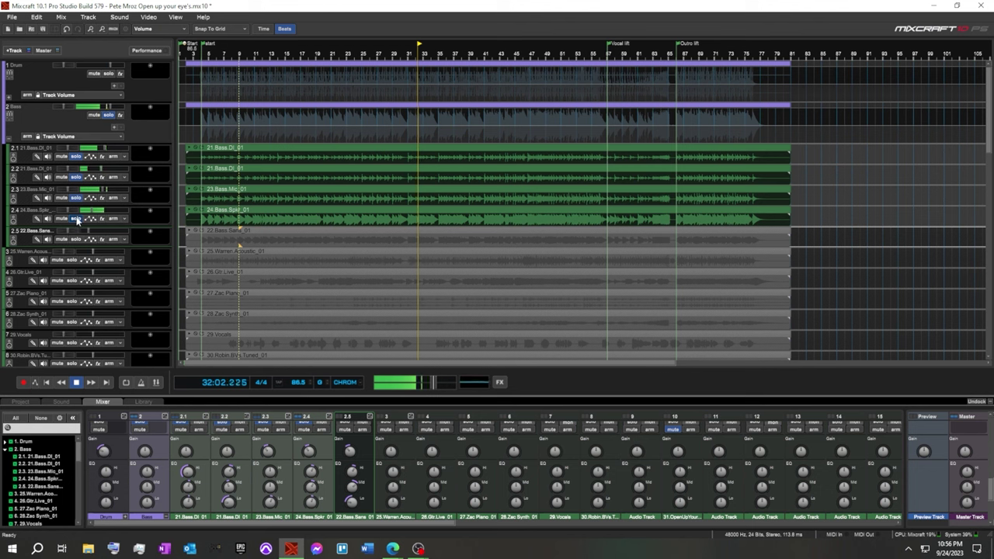
{"action": "left_click", "coordinate": [75, 199]}
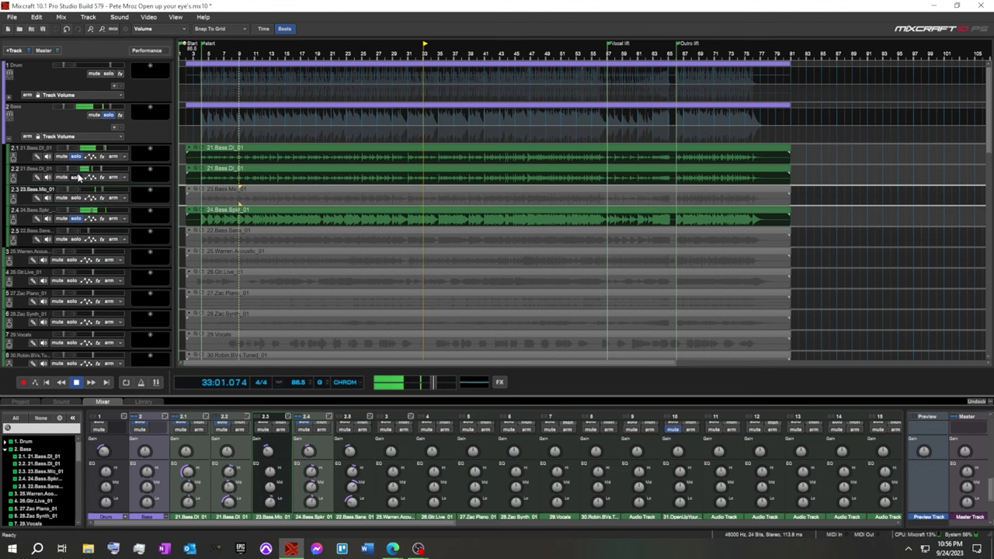
{"action": "left_click", "coordinate": [75, 178]}
{"action": "left_click", "coordinate": [75, 219]}
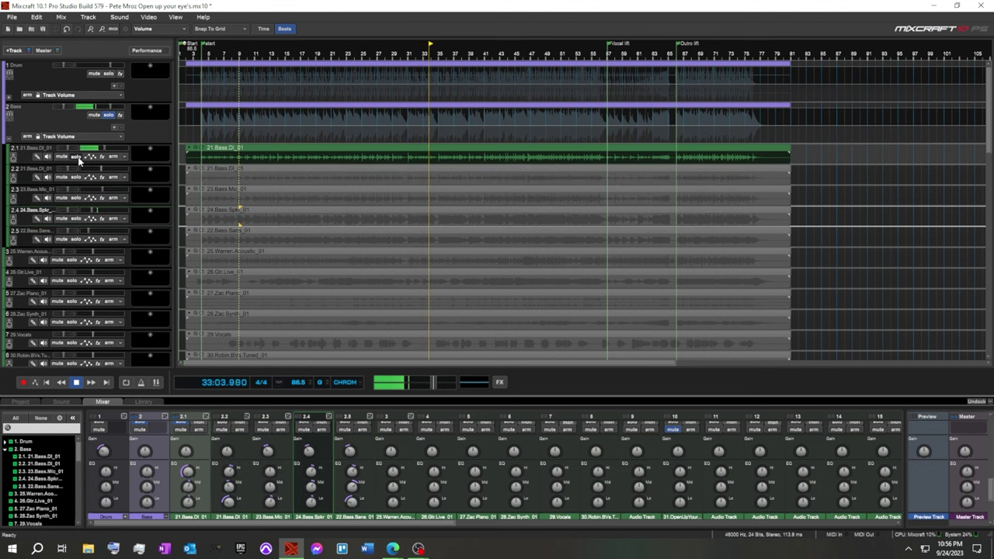
{"action": "left_click", "coordinate": [76, 157]}
{"action": "left_click", "coordinate": [107, 115]}
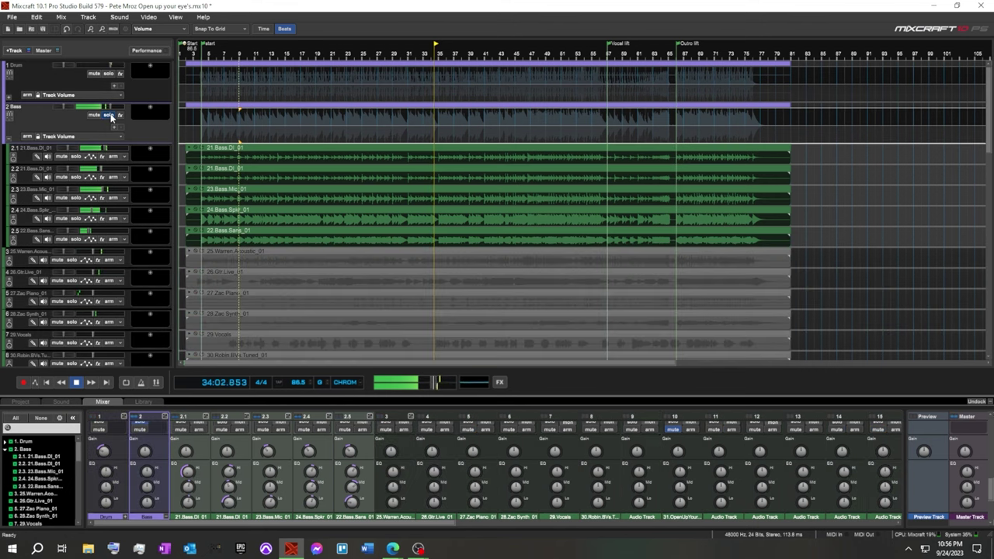
{"action": "left_click", "coordinate": [108, 73]}
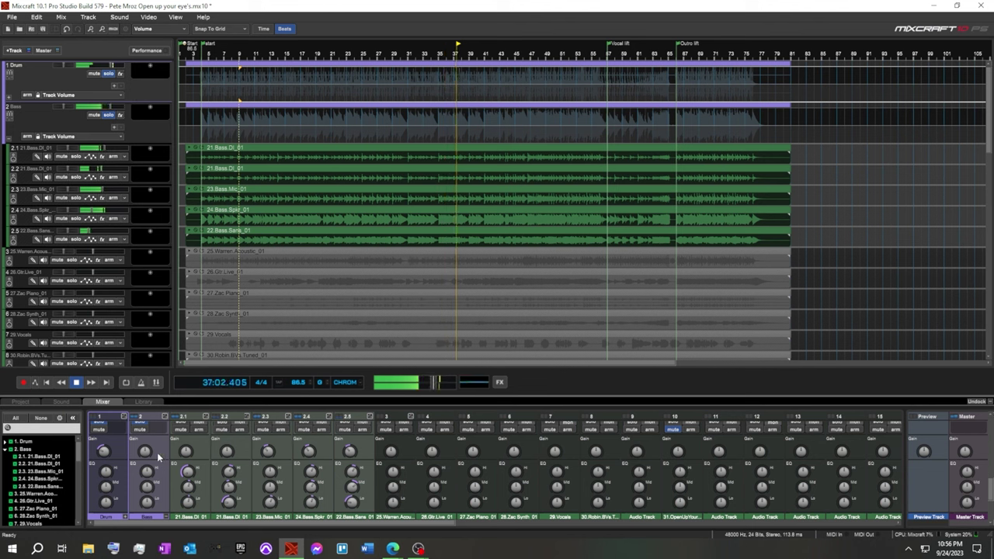
Set the low band of the Bass submix's parametric EQ to about 126.6 Hz and boost it to about +3.9 dB.
{"action": "scroll", "coordinate": [157, 454], "scroll_direction": "up", "scroll_amount": 3}
{"action": "scroll", "coordinate": [157, 452], "scroll_direction": "up", "scroll_amount": 3}
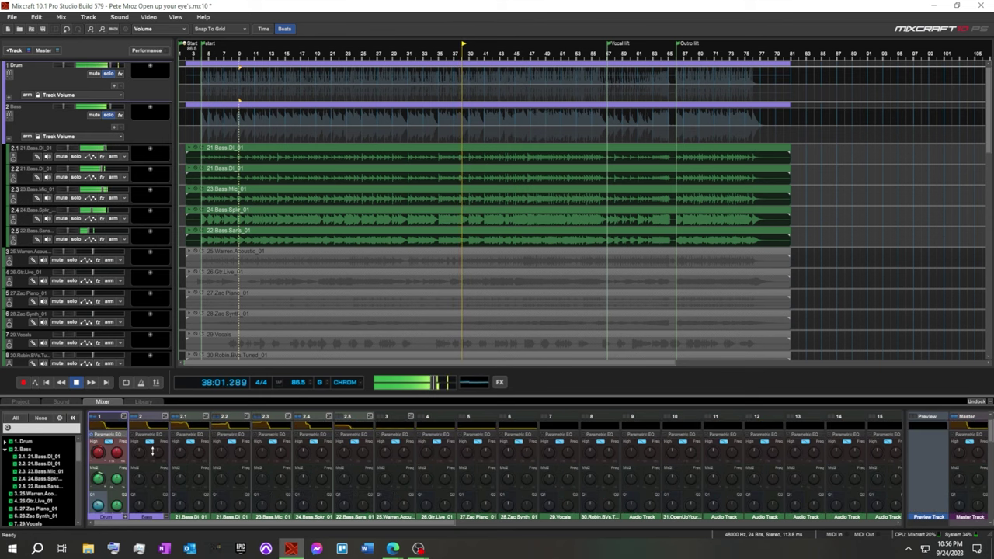
{"action": "scroll", "coordinate": [153, 454], "scroll_direction": "down", "scroll_amount": 2}
{"action": "scroll", "coordinate": [153, 459], "scroll_direction": "down", "scroll_amount": 3}
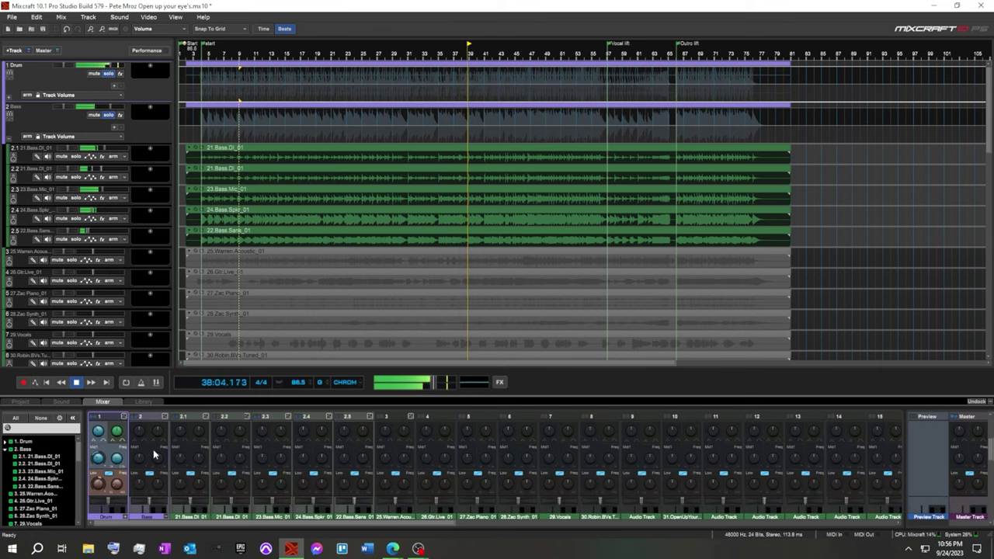
{"action": "left_click_drag", "start_coordinate": [154, 485], "coordinate": [154, 498]}
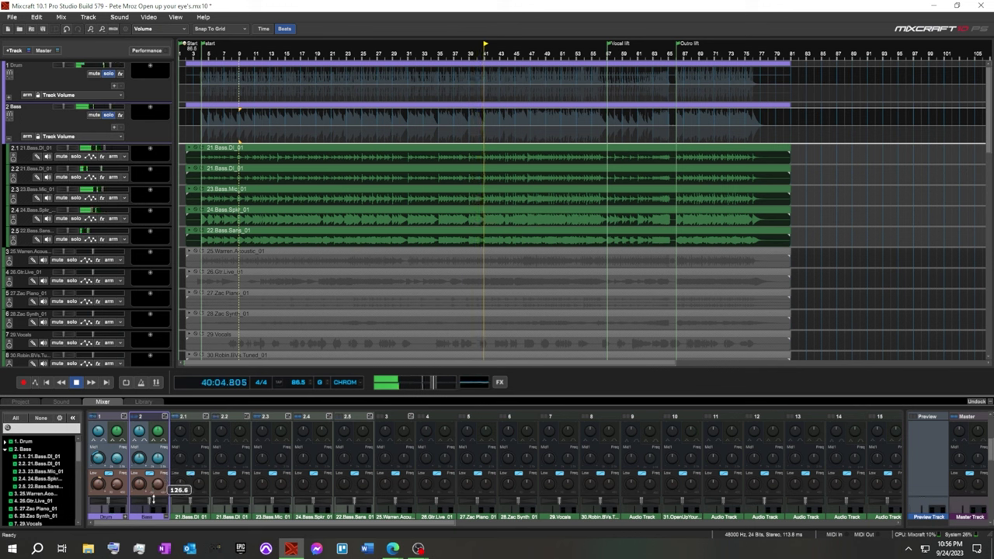
{"action": "mouse_move", "coordinate": [155, 486]}
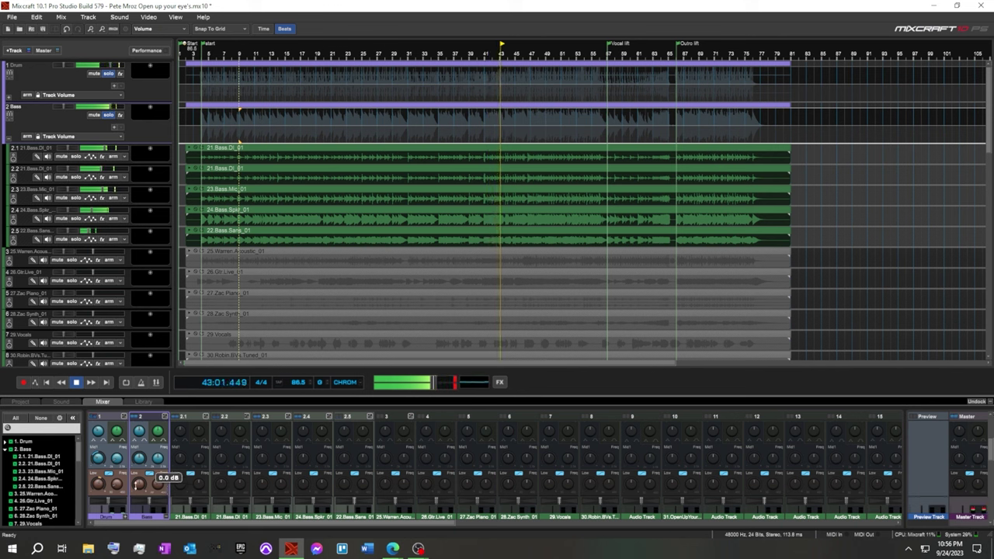
{"action": "left_click_drag", "start_coordinate": [138, 484], "coordinate": [138, 480]}
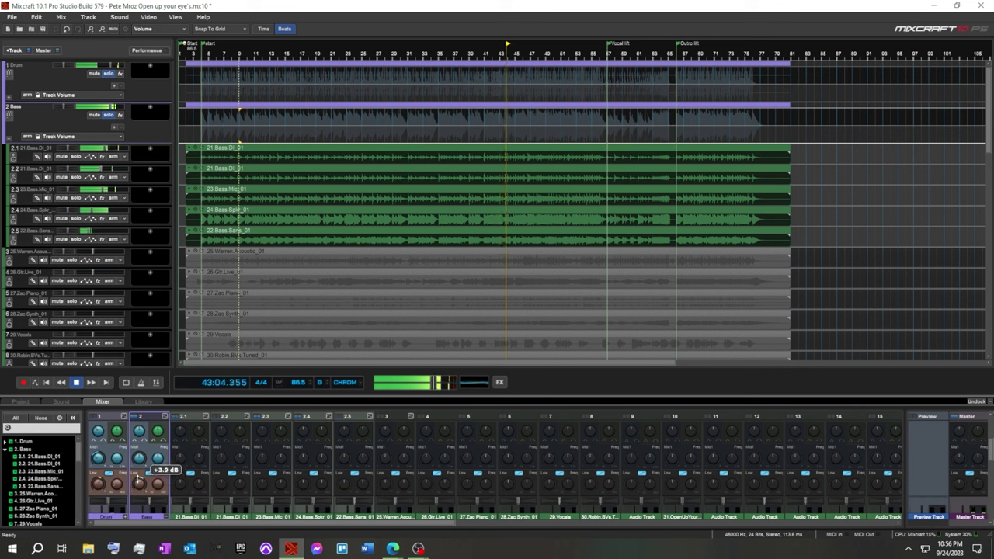
Lower the frequency of the Bass submix's Mid1 parametric EQ band and cut its gain to about -7.2 dB.
{"action": "mouse_move", "coordinate": [154, 459]}
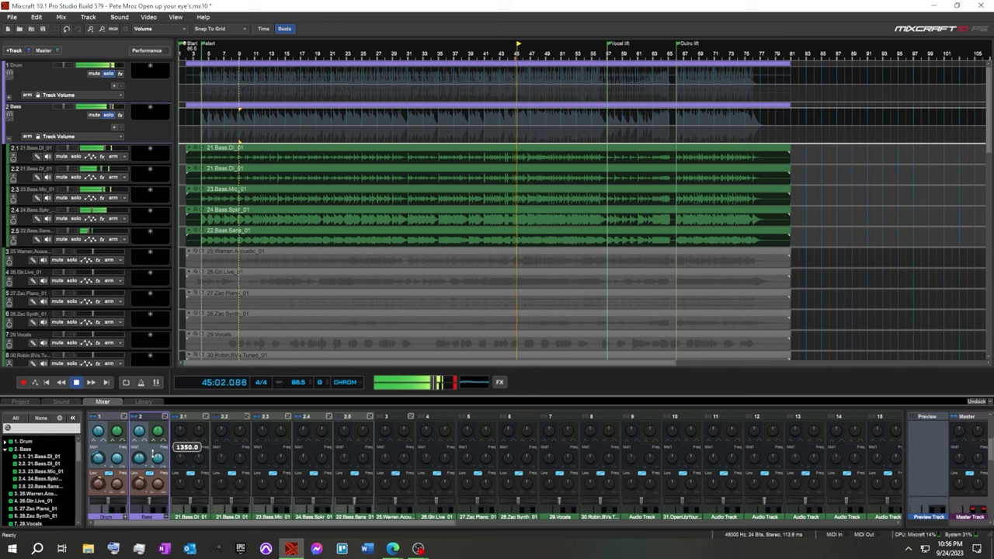
{"action": "left_click_drag", "start_coordinate": [157, 458], "coordinate": [149, 470]}
{"action": "left_click_drag", "start_coordinate": [137, 462], "coordinate": [134, 469]}
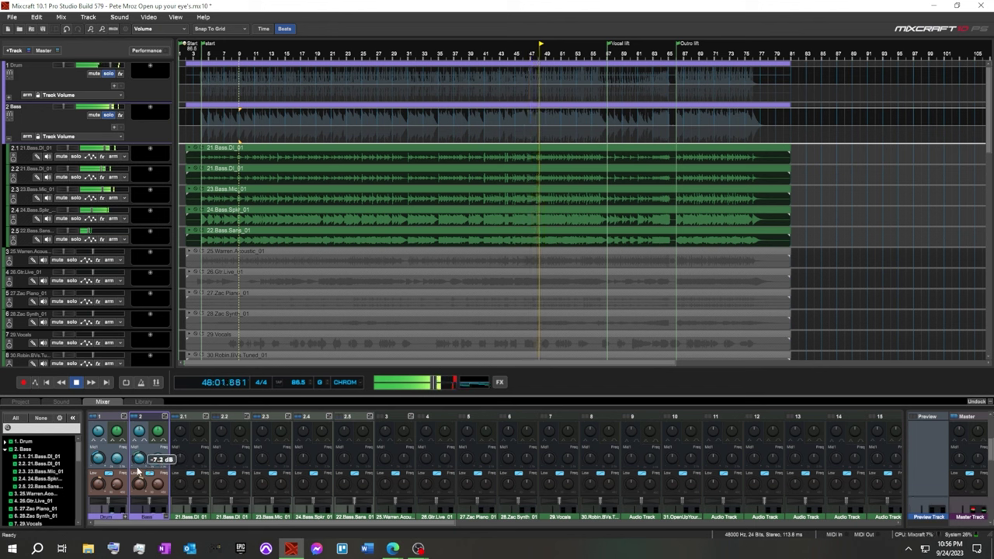
Boost the Bass submix's Mid2 EQ band at about 4270 Hz and raise its high band to about +4.5 dB.
{"action": "scroll", "coordinate": [153, 460], "scroll_direction": "up", "scroll_amount": 3}
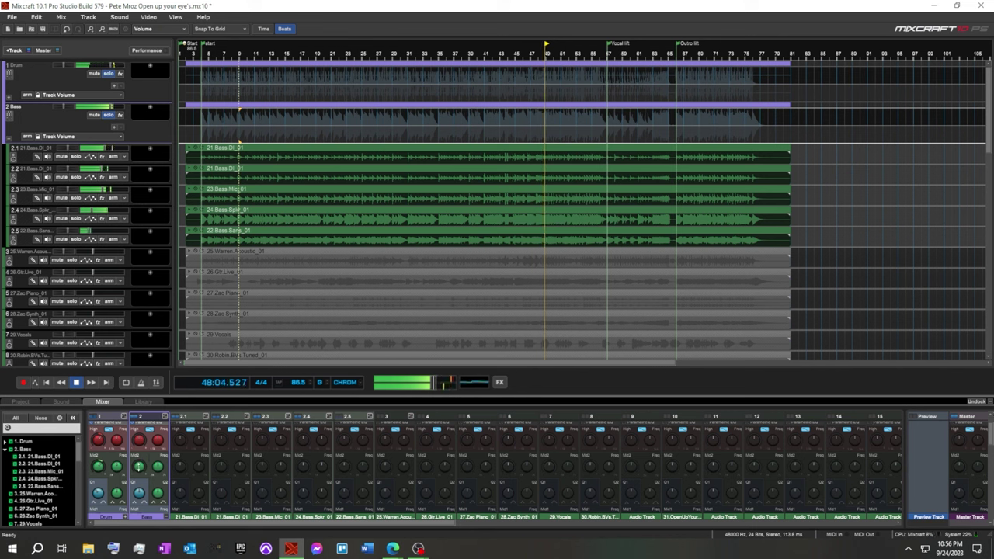
{"action": "mouse_move", "coordinate": [154, 469]}
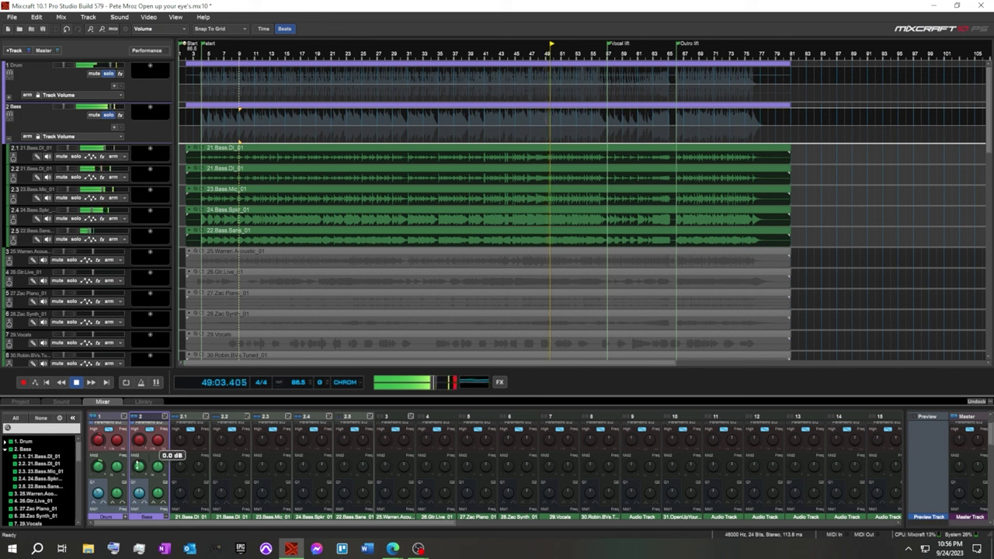
{"action": "left_click_drag", "start_coordinate": [137, 465], "coordinate": [136, 464]}
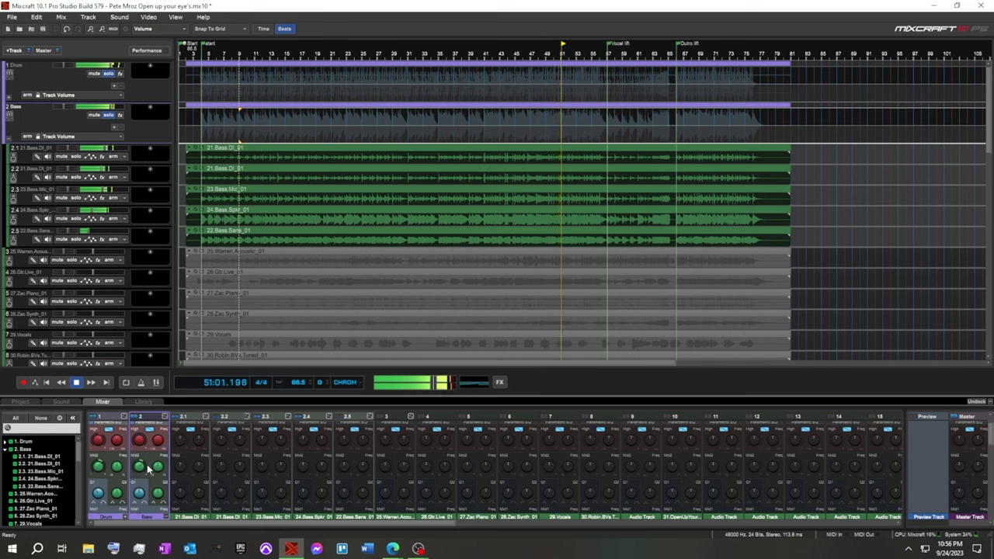
{"action": "left_click_drag", "start_coordinate": [158, 467], "coordinate": [157, 464]}
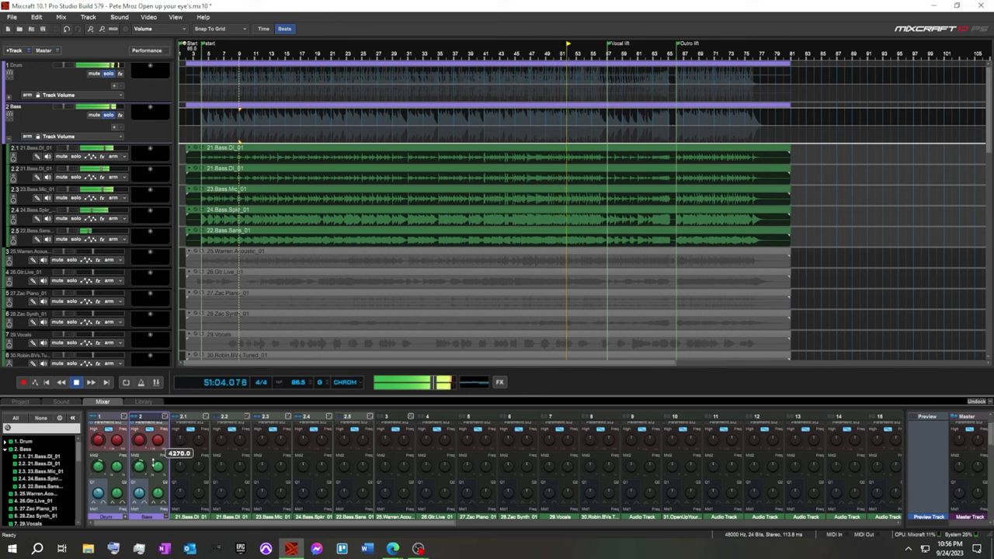
{"action": "mouse_move", "coordinate": [136, 442]}
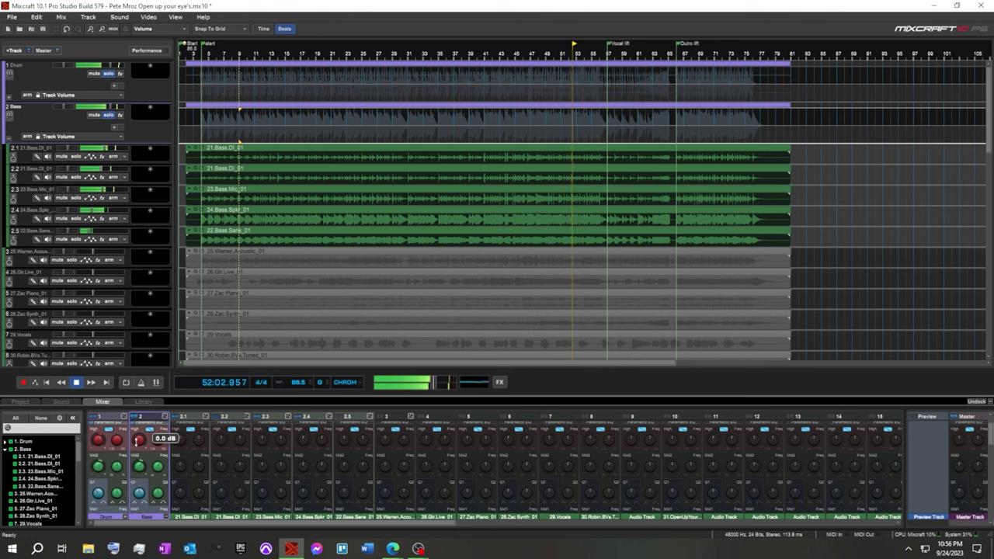
{"action": "left_click_drag", "start_coordinate": [138, 440], "coordinate": [137, 437]}
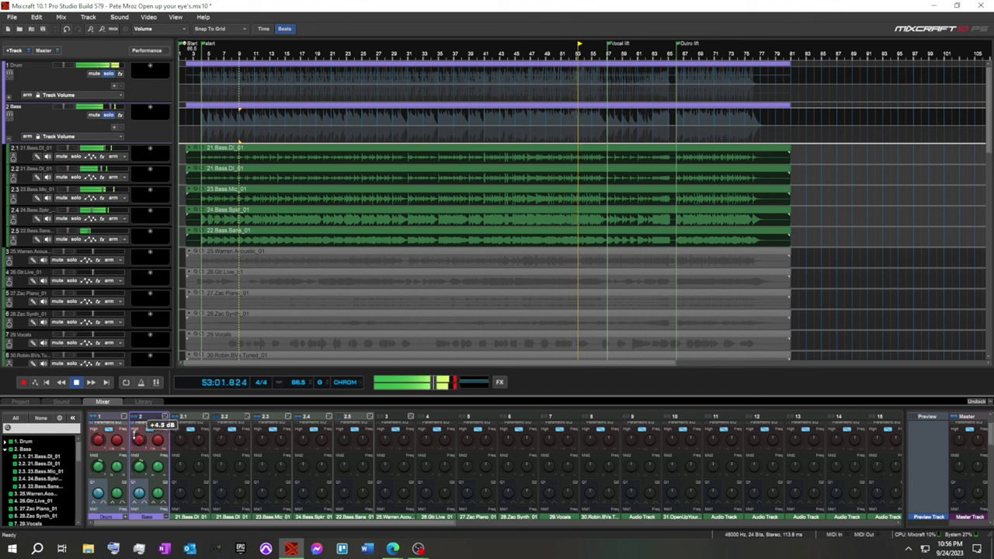
Collapse the Bass submix to hide its child tracks and stop playback.
{"action": "scroll", "coordinate": [153, 469], "scroll_direction": "down", "scroll_amount": 3}
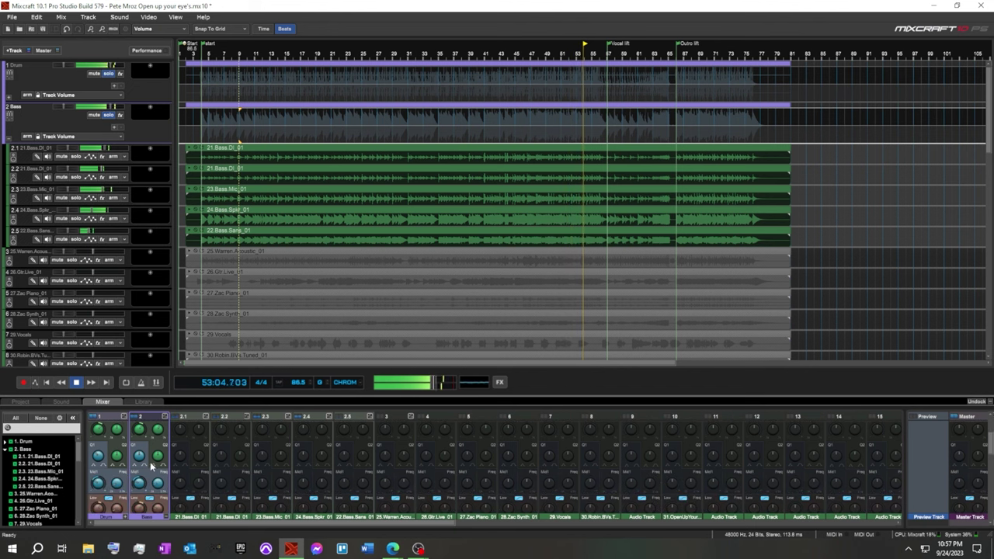
{"action": "scroll", "coordinate": [153, 469], "scroll_direction": "down", "scroll_amount": 3}
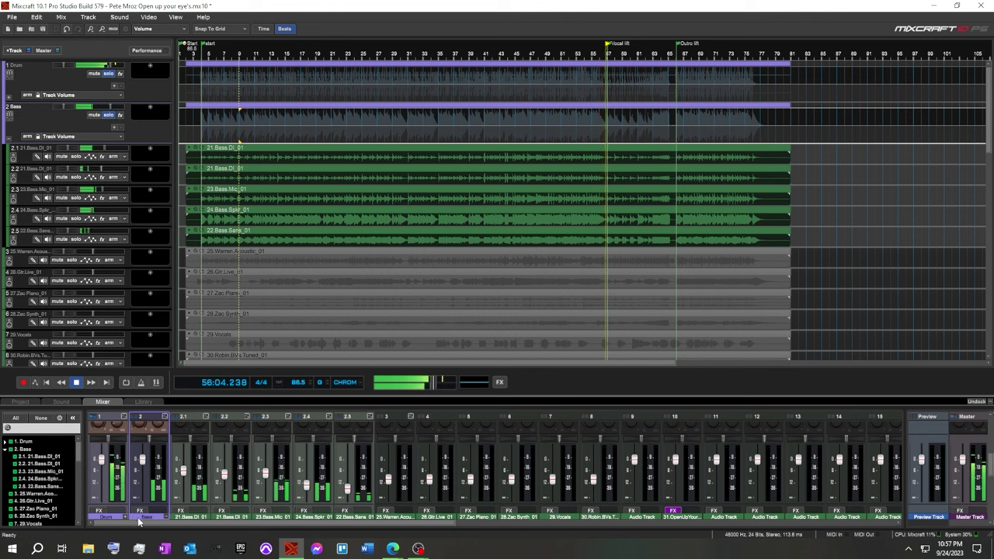
{"action": "scroll", "coordinate": [163, 474], "scroll_direction": "down", "scroll_amount": 3}
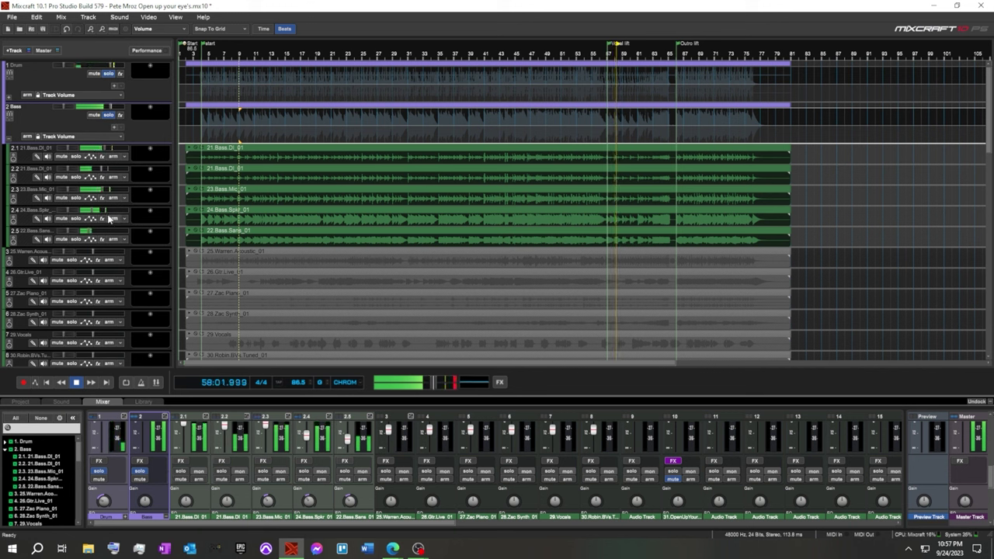
{"action": "left_click", "coordinate": [10, 143]}
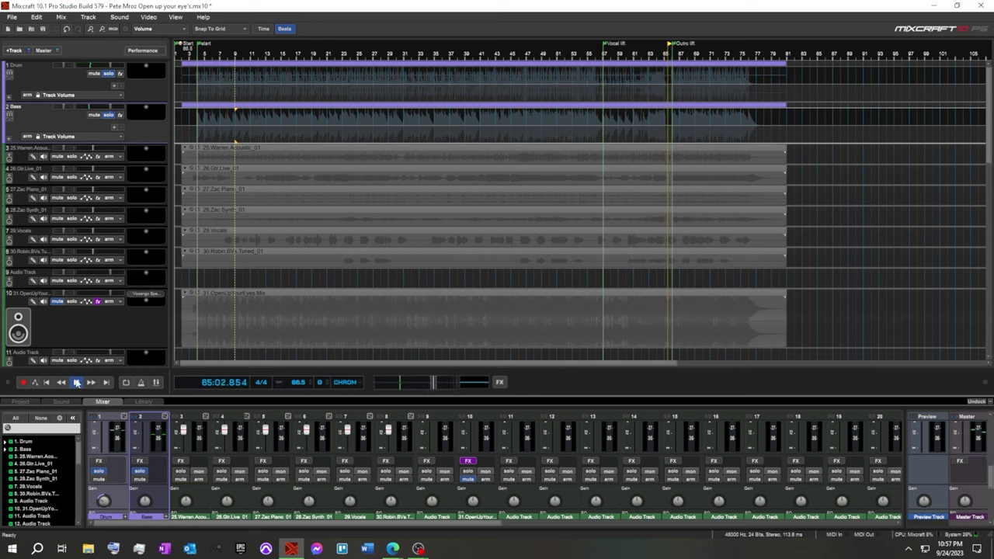
{"action": "left_click", "coordinate": [77, 382]}
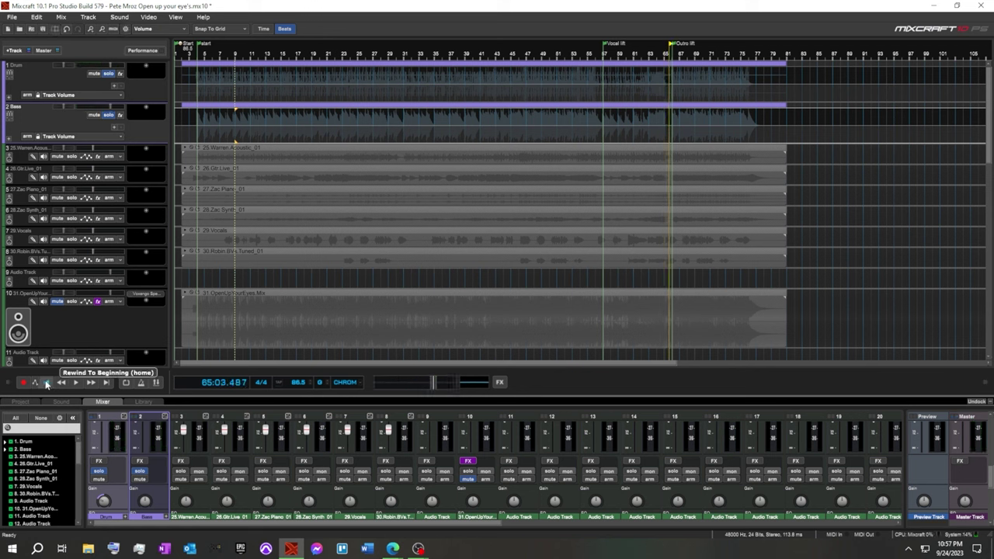
Play the soloed drum and bass submixes from around measure 7 and slightly lower the Bass submix's gain.
{"action": "left_click", "coordinate": [46, 383]}
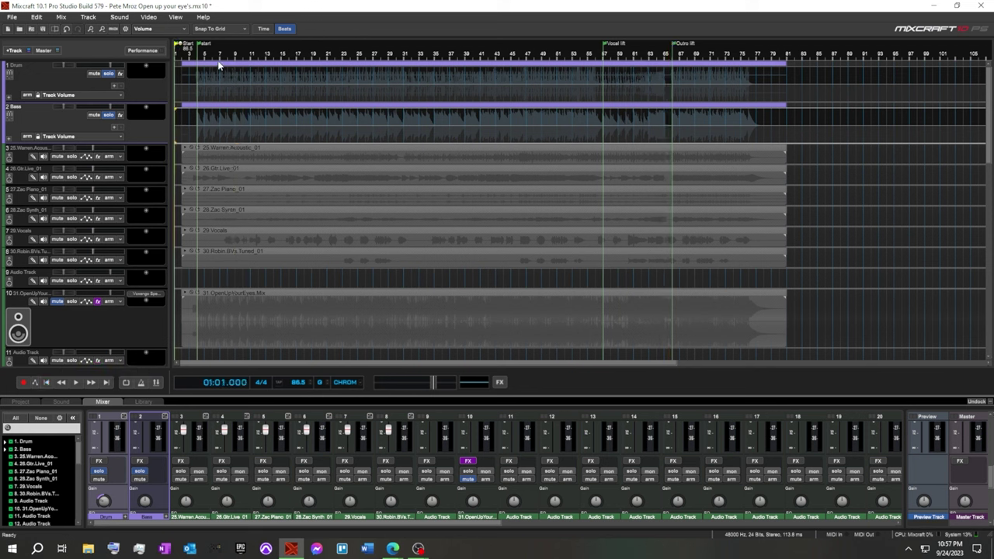
{"action": "left_click", "coordinate": [210, 87]}
{"action": "left_click", "coordinate": [75, 382]}
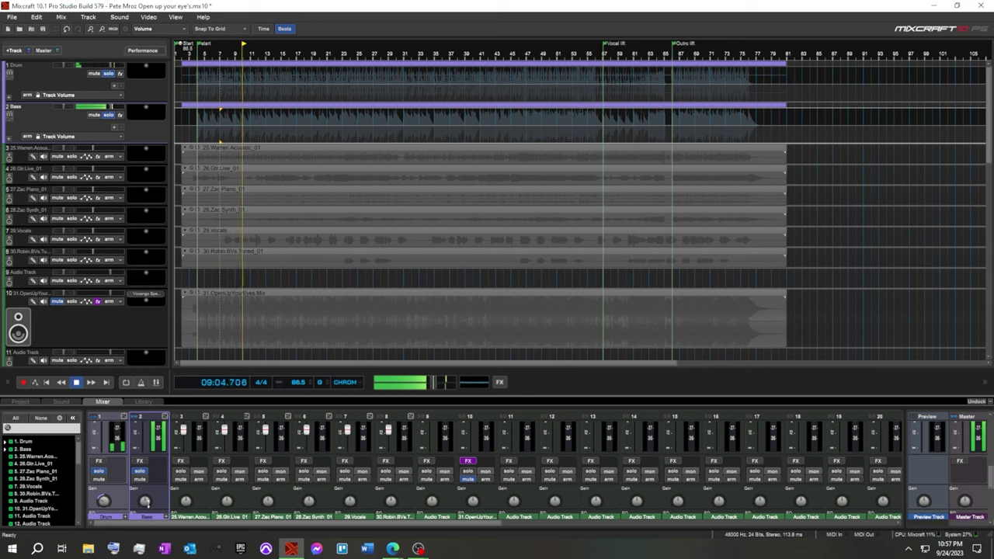
{"action": "left_click_drag", "start_coordinate": [140, 499], "coordinate": [141, 503]}
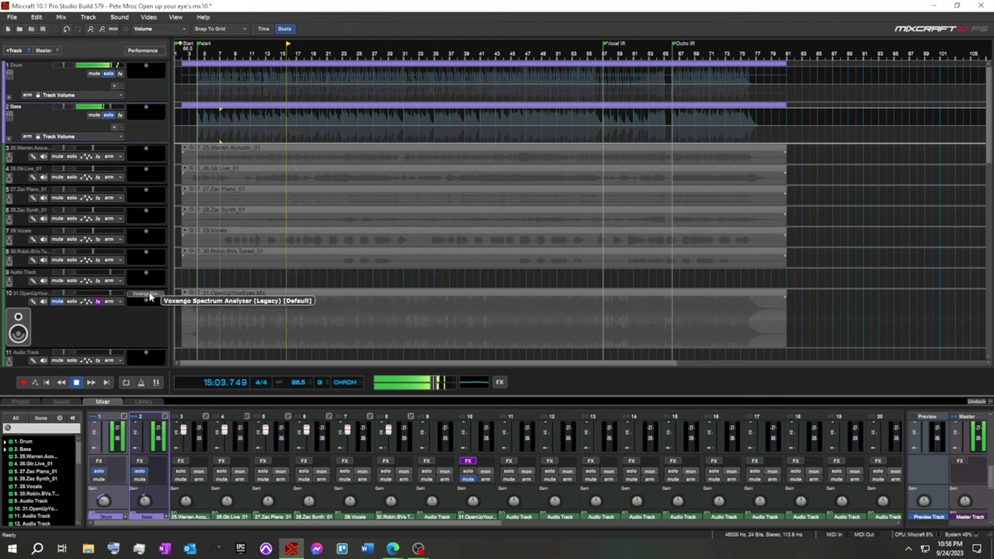
Move the Voxengo Spectrum Analyzer from the OpenUpYourEyes mix track to the master track and examine the drum and bass spectrum during playback.
{"action": "left_click", "coordinate": [43, 50]}
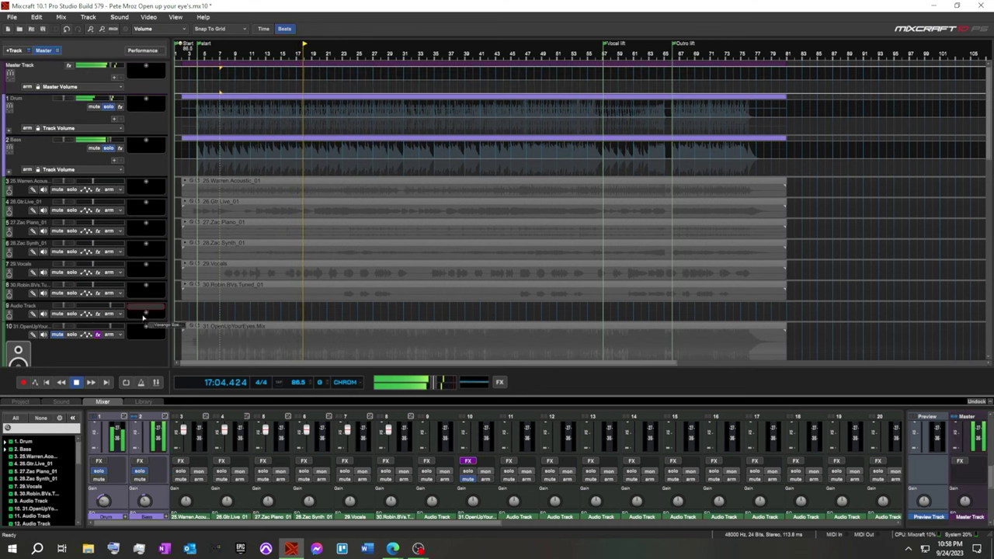
{"action": "left_click", "coordinate": [130, 69]}
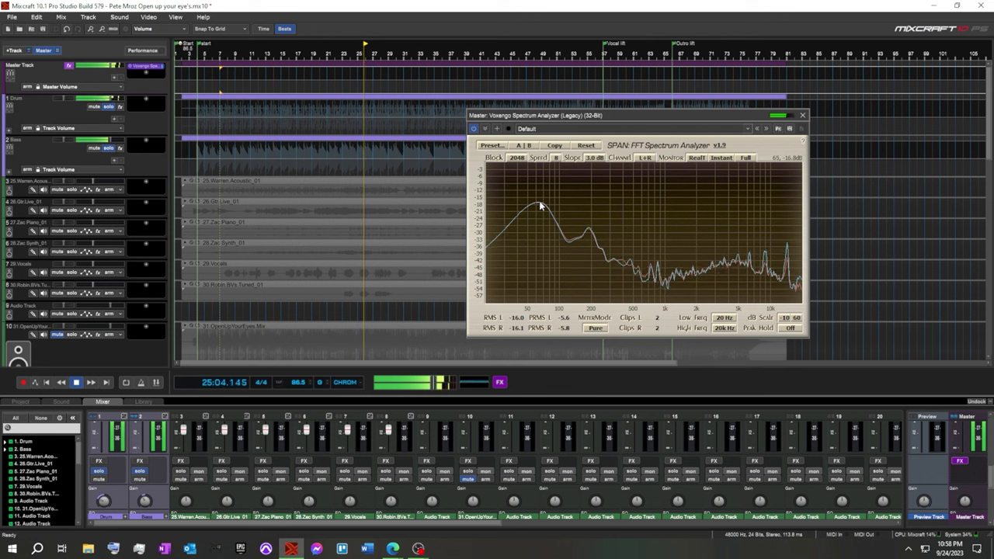
{"action": "left_click", "coordinate": [76, 383]}
{"action": "left_click", "coordinate": [48, 382]}
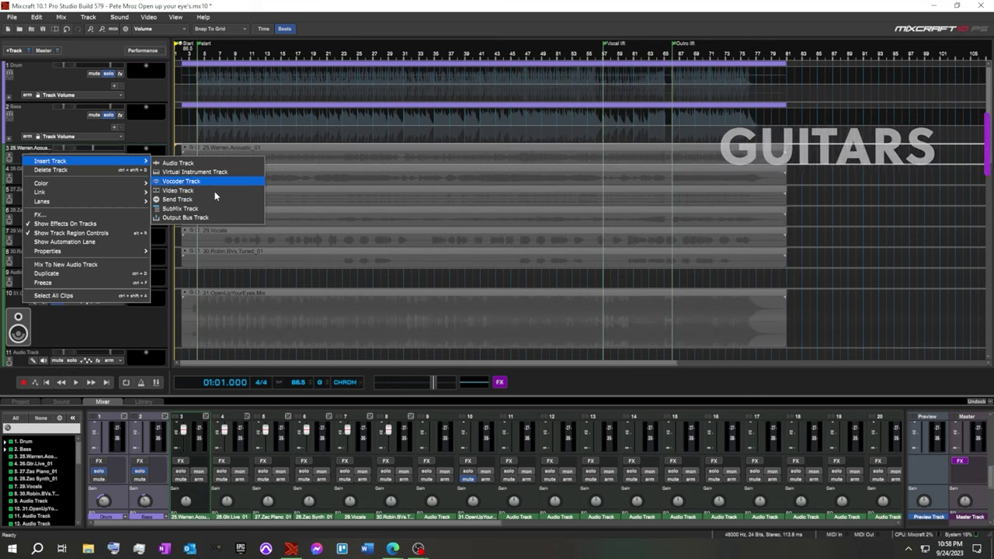
Insert a submix track named "Gtr 1" above the acoustic guitar track, nest that track in it, and collapse the submix.
{"action": "left_click", "coordinate": [193, 207]}
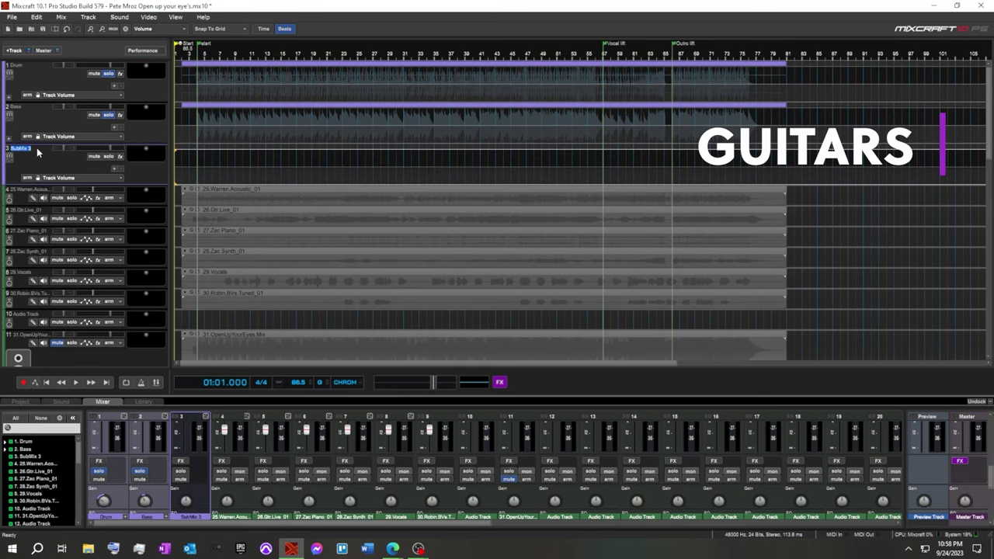
{"action": "left_click", "coordinate": [38, 152]}
{"action": "type", "text": "Gtr 1"}
{"action": "left_click_drag", "start_coordinate": [11, 198], "coordinate": [21, 199]}
{"action": "left_click", "coordinate": [8, 180]}
Add a second submix track named "Gtr 2" and nest the 26.Gtr.Live_01 track in it.
{"action": "key", "text": "ctrl+shift+g"}
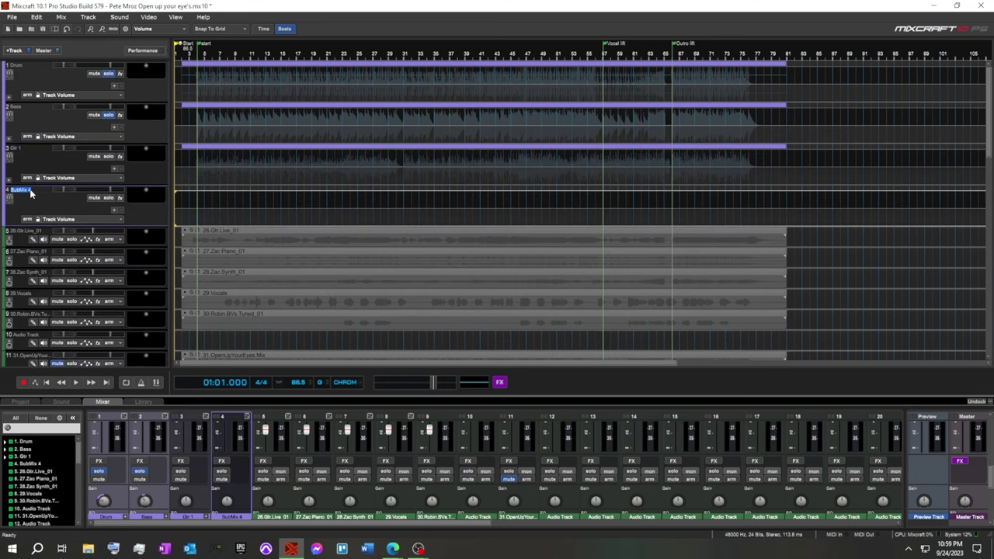
{"action": "type", "text": "Gtr 2"}
{"action": "left_click", "coordinate": [22, 239]}
{"action": "left_click_drag", "start_coordinate": [22, 238], "coordinate": [23, 238]}
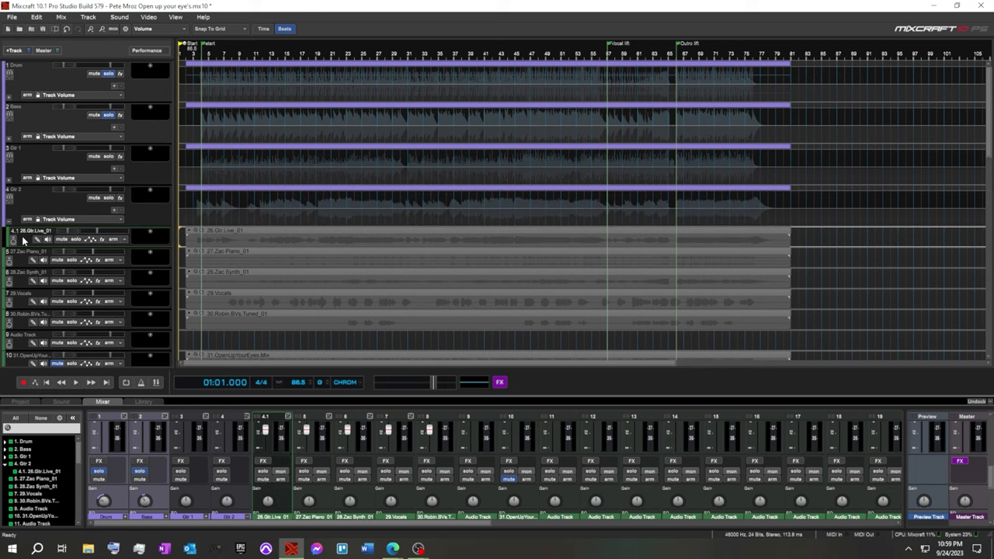
Expand the Gtr 1 submix, solo both guitar submixes alongside drums and bass, and start playback.
{"action": "left_click", "coordinate": [10, 181]}
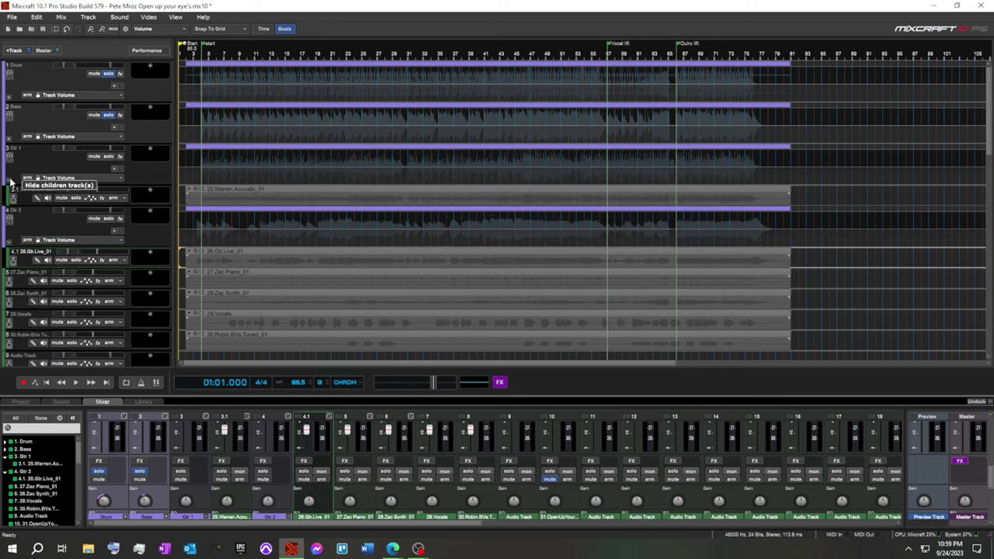
{"action": "left_click", "coordinate": [44, 156]}
{"action": "left_click", "coordinate": [145, 238]}
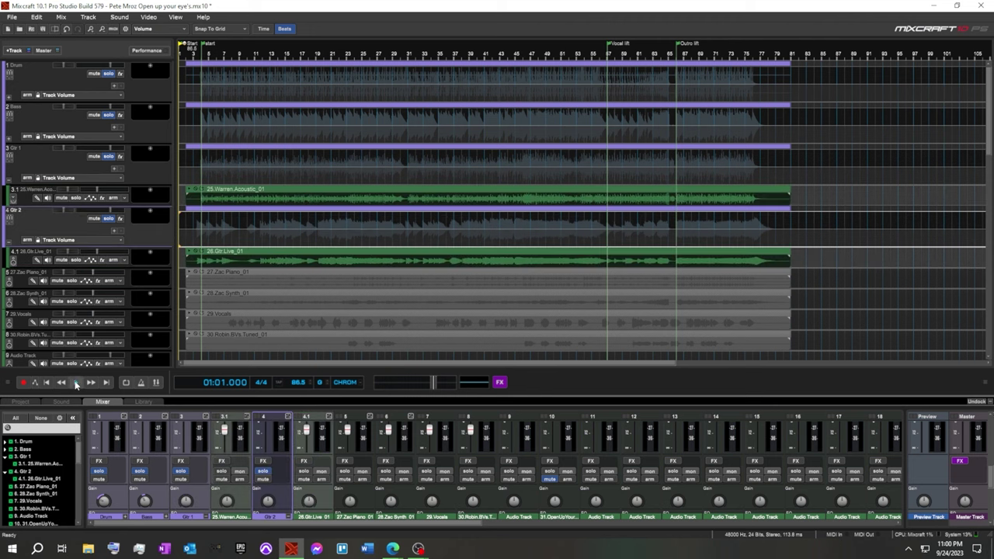
{"action": "key", "text": "space"}
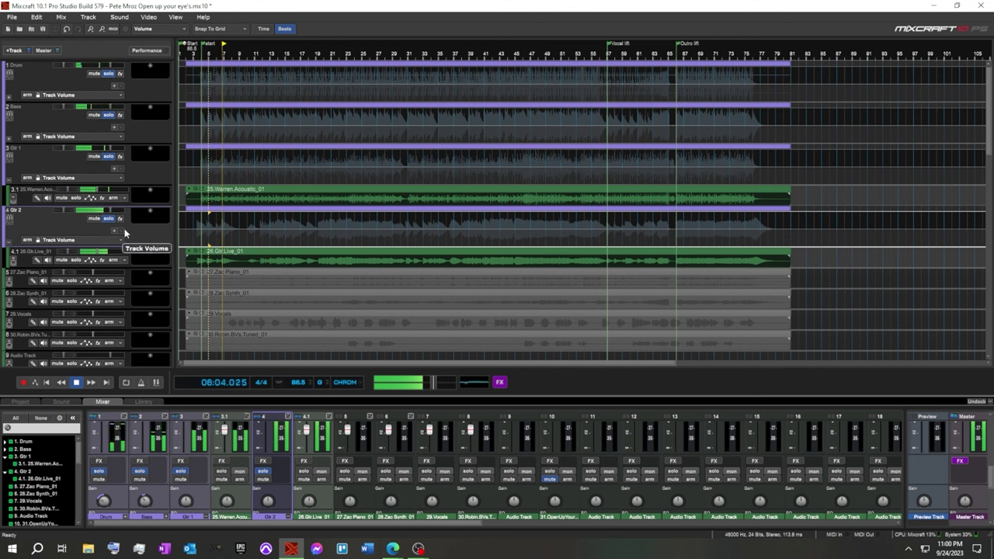
Solo the acoustic guitar track, unsolo the Gtr 2 submix, and raise the acoustic track's volume during playback.
{"action": "left_click", "coordinate": [76, 198]}
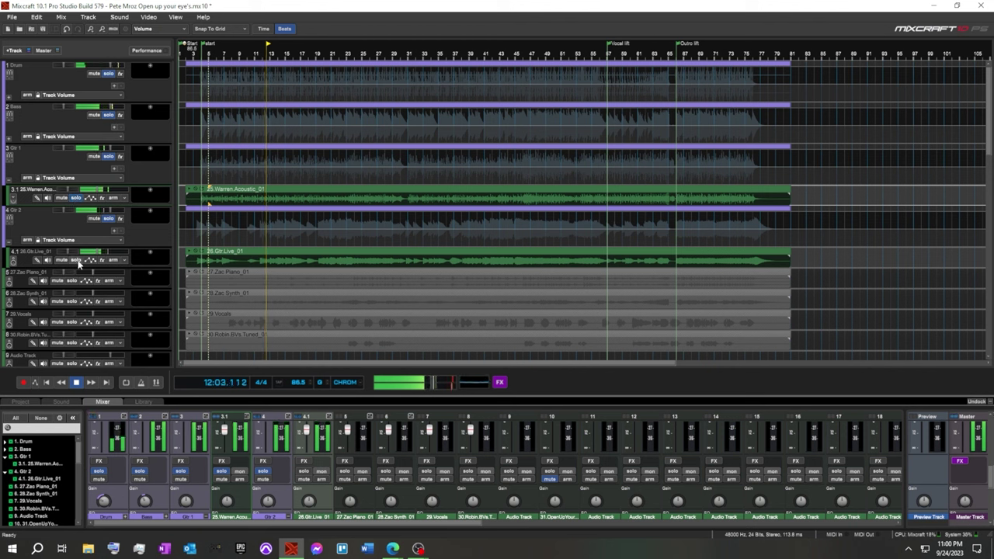
{"action": "left_click", "coordinate": [110, 222]}
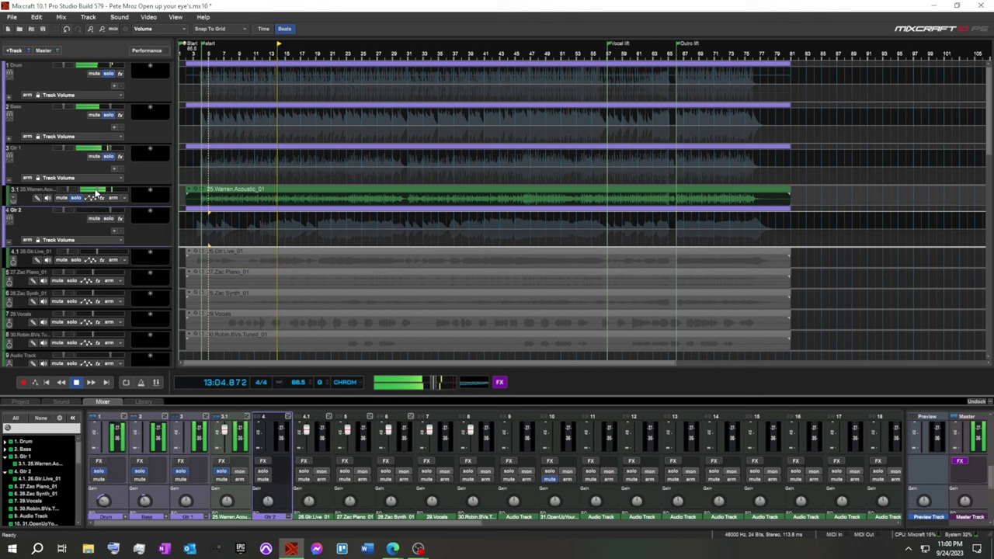
{"action": "left_click_drag", "start_coordinate": [99, 190], "coordinate": [113, 190]}
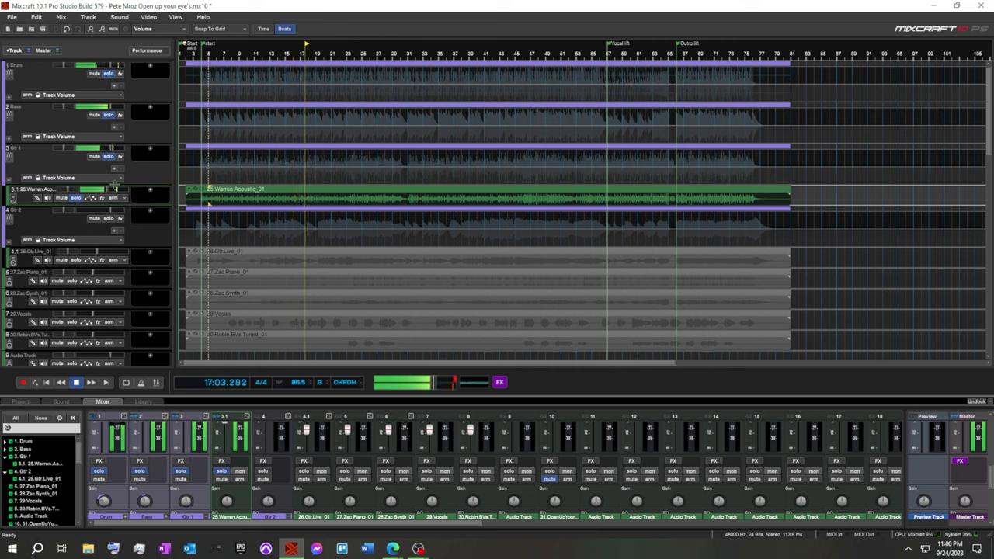
{"action": "mouse_move", "coordinate": [107, 188]}
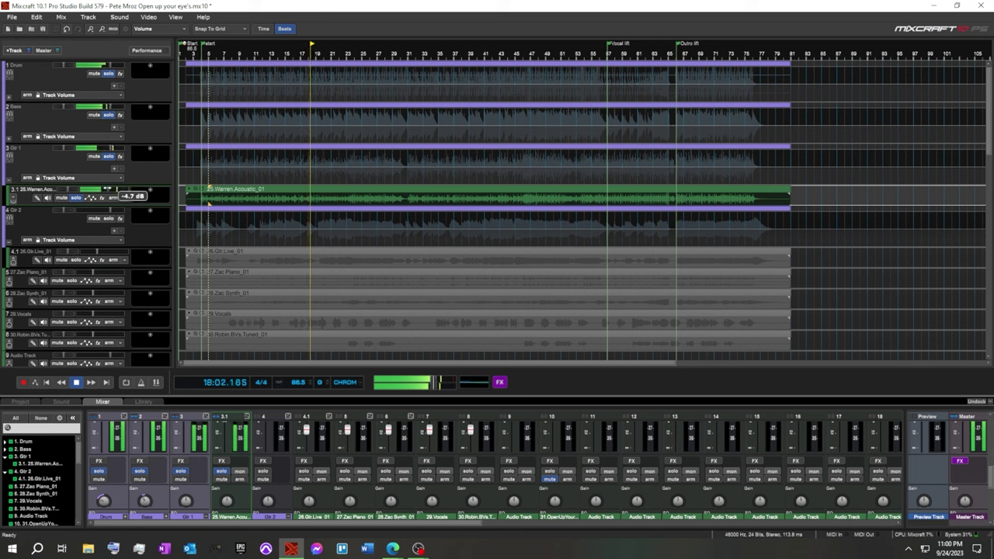
{"action": "left_click_drag", "start_coordinate": [111, 190], "coordinate": [113, 189]}
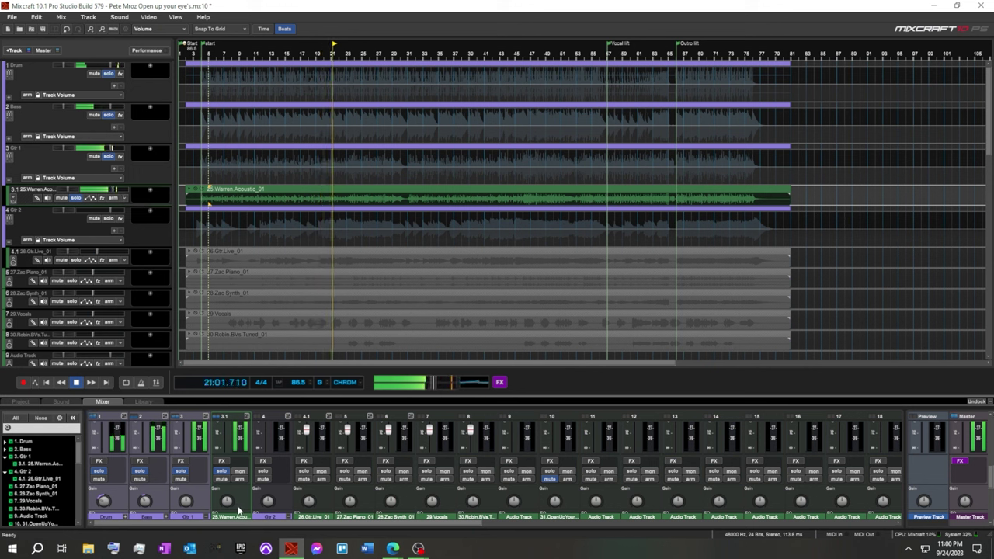
Lower the low EQ on the acoustic guitar channel.
{"action": "scroll", "coordinate": [237, 507], "scroll_direction": "down", "scroll_amount": 5}
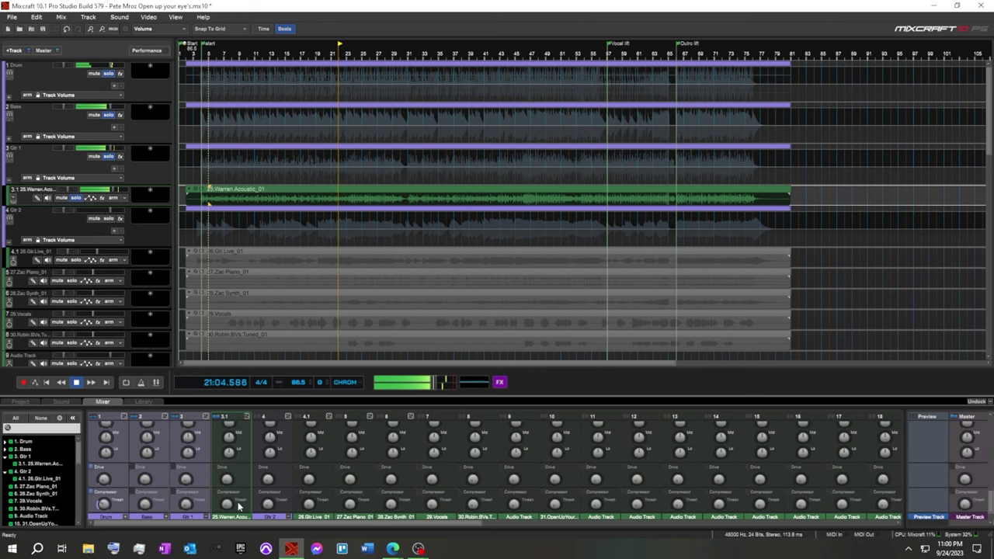
{"action": "scroll", "coordinate": [238, 507], "scroll_direction": "up", "scroll_amount": 1}
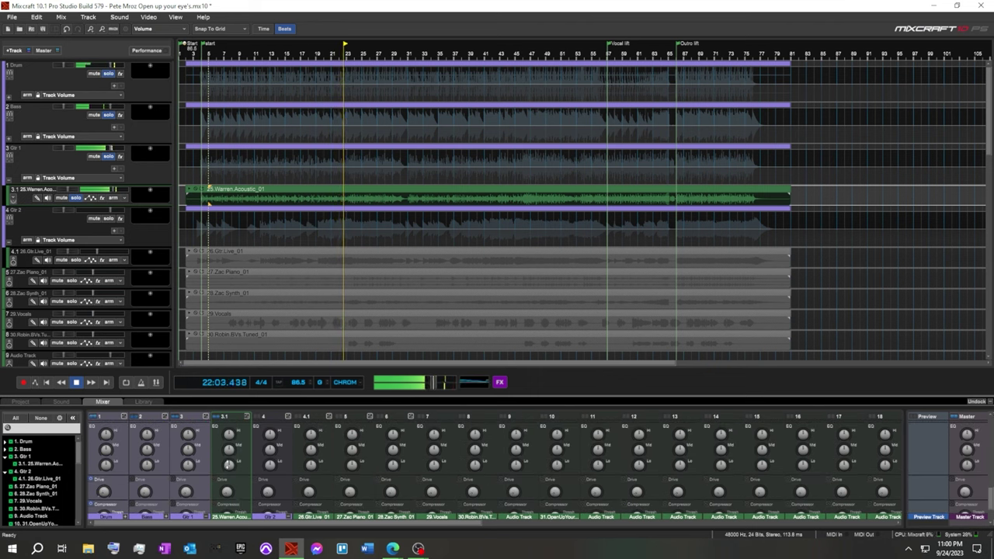
{"action": "mouse_move", "coordinate": [227, 465]}
{"action": "left_mouse_down"}
{"action": "mouse_move", "coordinate": [221, 479]}
{"action": "mouse_move", "coordinate": [216, 472]}
{"action": "left_mouse_up"}
{"action": "scroll", "coordinate": [239, 497], "scroll_direction": "down", "scroll_amount": 2}
{"action": "scroll", "coordinate": [233, 474], "scroll_direction": "up", "scroll_amount": 2}
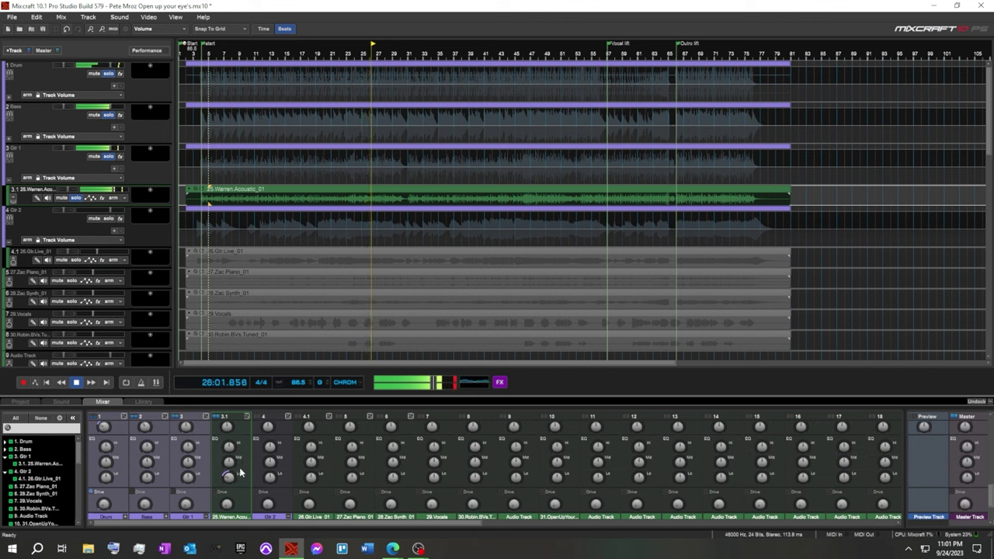
Try a gain of -3.0 dB on the acoustic guitar channel and reset the gain to its default.
{"action": "scroll", "coordinate": [254, 460], "scroll_direction": "up", "scroll_amount": 2}
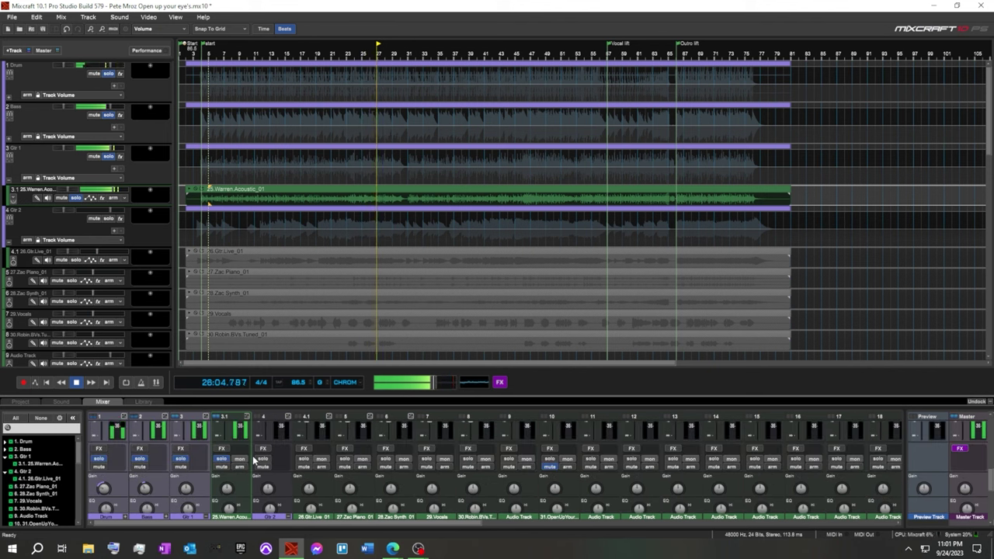
{"action": "left_click_drag", "start_coordinate": [221, 485], "coordinate": [221, 489]}
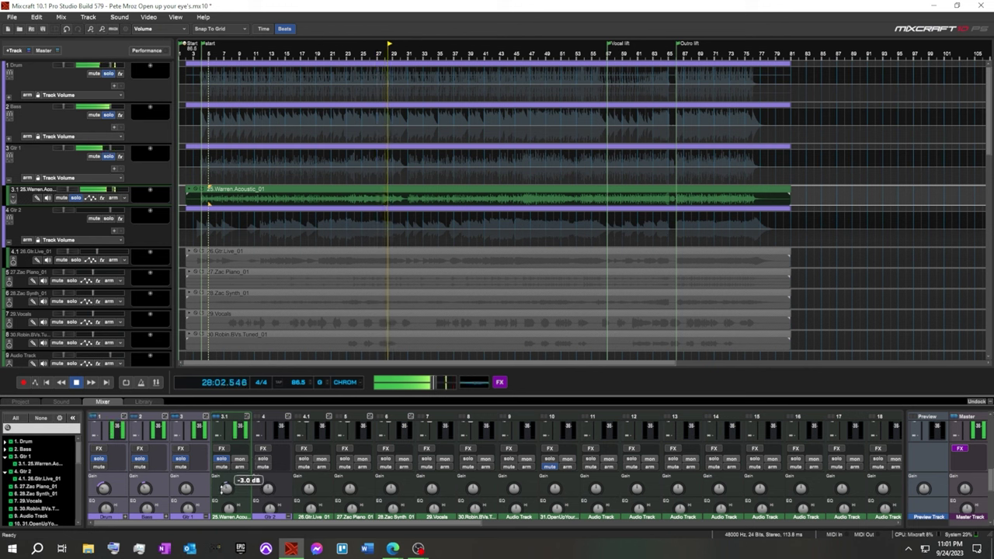
{"action": "scroll", "coordinate": [233, 483], "scroll_direction": "down", "scroll_amount": 3}
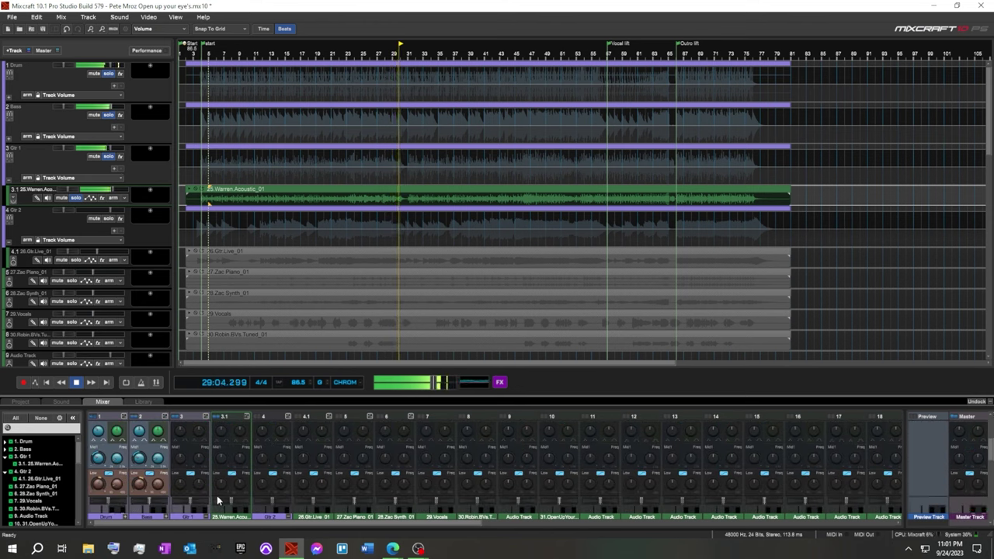
{"action": "scroll", "coordinate": [229, 488], "scroll_direction": "down", "scroll_amount": 3}
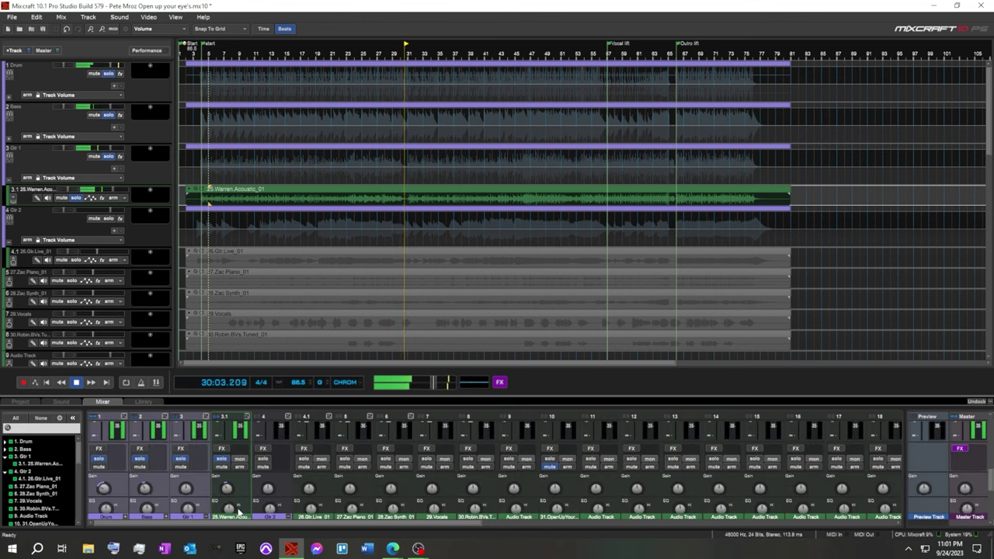
{"action": "scroll", "coordinate": [237, 509], "scroll_direction": "down", "scroll_amount": 2}
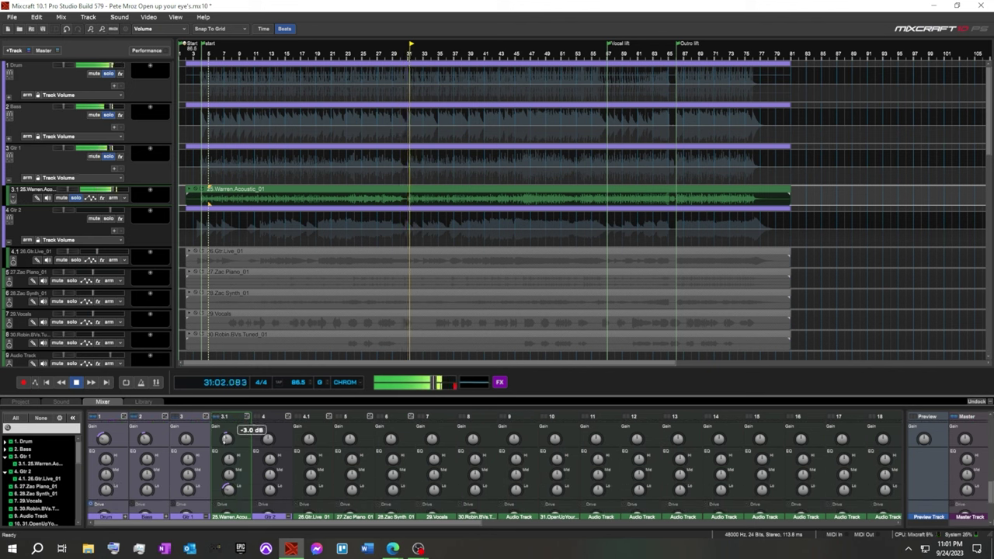
{"action": "double_click", "coordinate": [226, 438]}
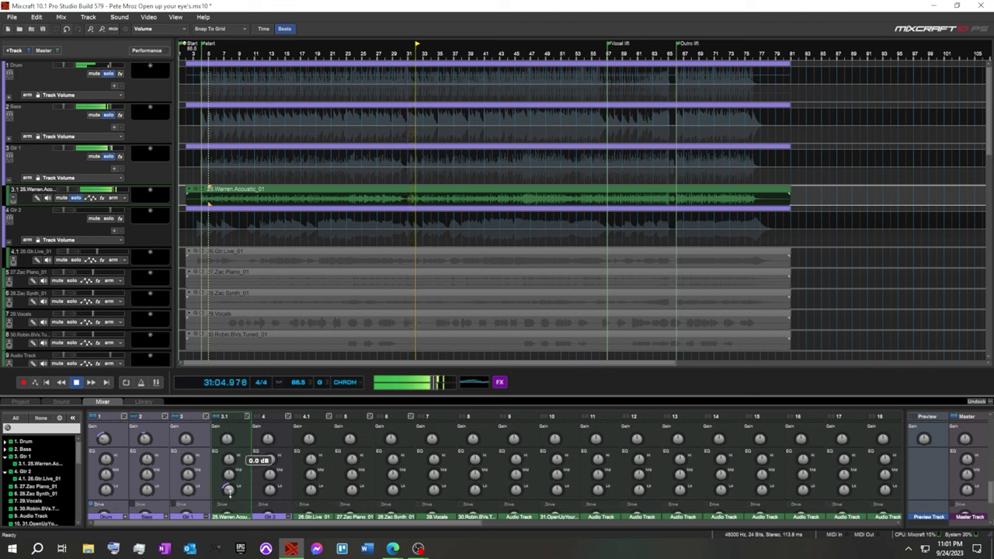
Adjust the acoustic guitar channel's upper EQ bands and lower its compressor threshold.
{"action": "left_click_drag", "start_coordinate": [227, 472], "coordinate": [227, 449]}
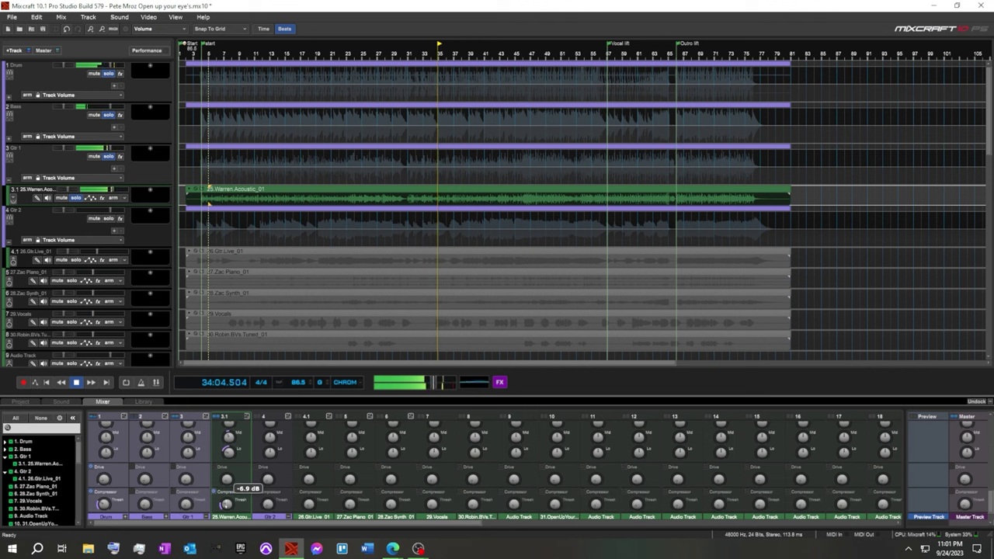
{"action": "scroll", "coordinate": [228, 458], "scroll_direction": "down", "scroll_amount": 3}
{"action": "mouse_move", "coordinate": [226, 479]}
{"action": "left_mouse_down"}
{"action": "mouse_move", "coordinate": [234, 441]}
{"action": "mouse_move", "coordinate": [217, 499]}
{"action": "mouse_move", "coordinate": [200, 477]}
{"action": "mouse_move", "coordinate": [221, 461]}
{"action": "left_mouse_up"}
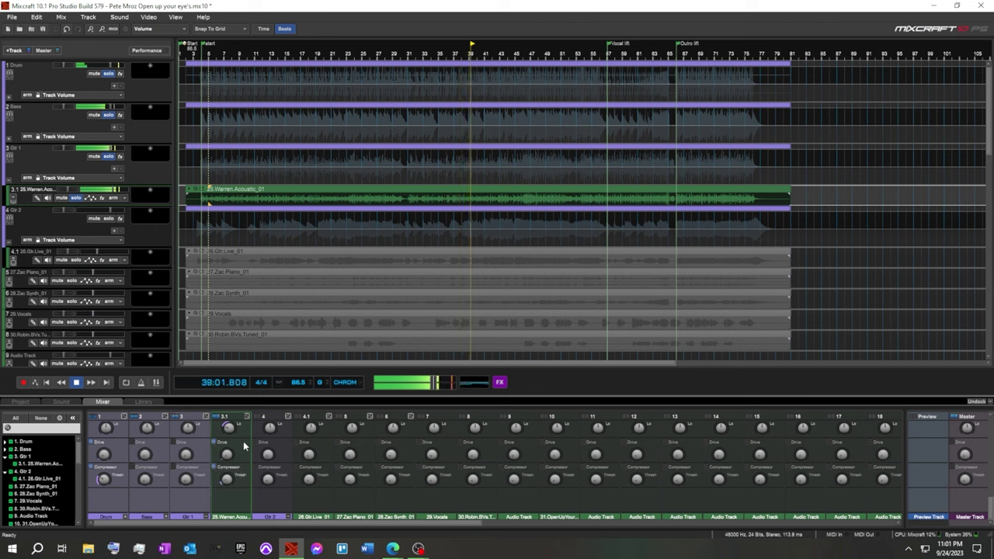
{"action": "scroll", "coordinate": [245, 456], "scroll_direction": "up", "scroll_amount": 3}
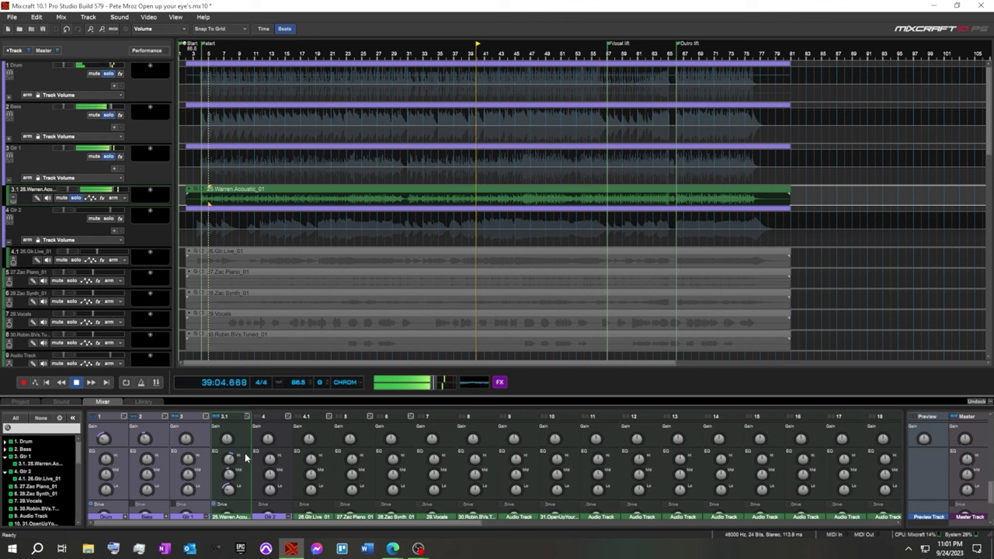
{"action": "scroll", "coordinate": [245, 459], "scroll_direction": "up", "scroll_amount": 3}
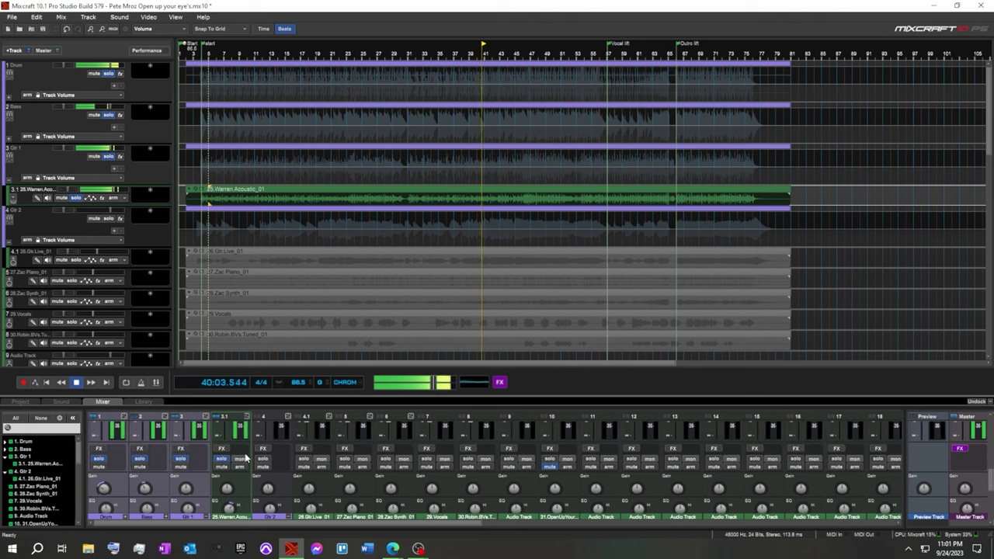
Activate the parametric EQ on the acoustic guitar channel and cut its low band.
{"action": "scroll", "coordinate": [246, 457], "scroll_direction": "down", "scroll_amount": 5}
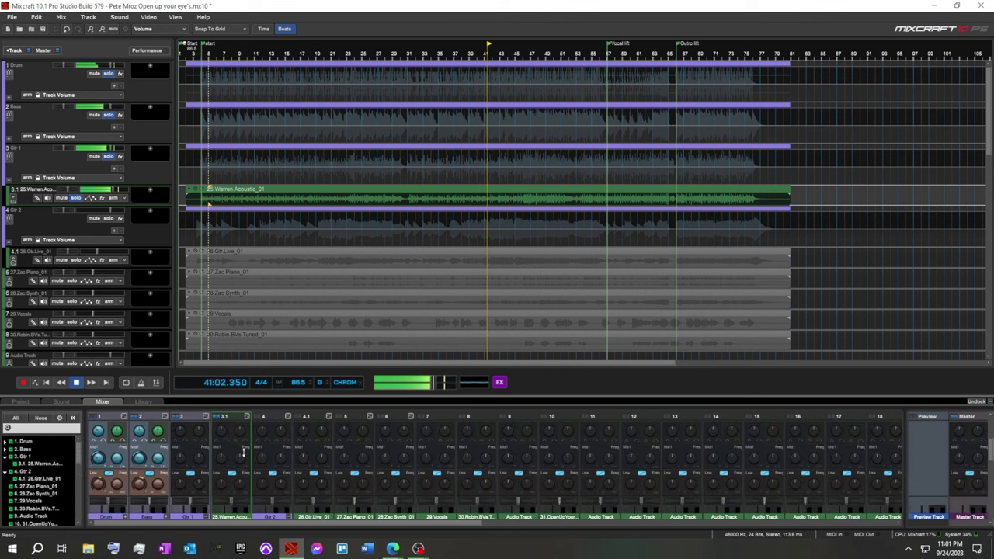
{"action": "left_click_drag", "start_coordinate": [239, 495], "coordinate": [235, 505]}
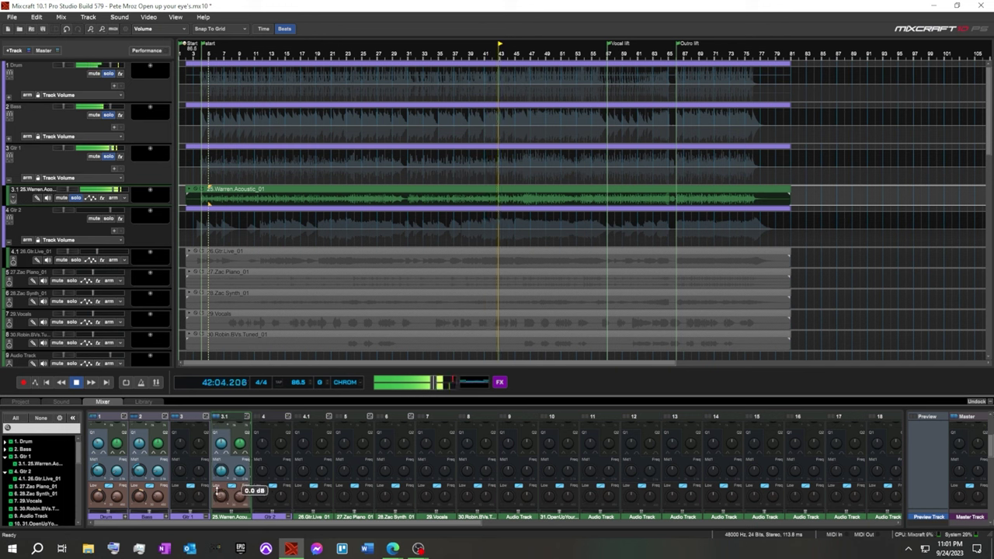
{"action": "left_click_drag", "start_coordinate": [225, 492], "coordinate": [216, 490]}
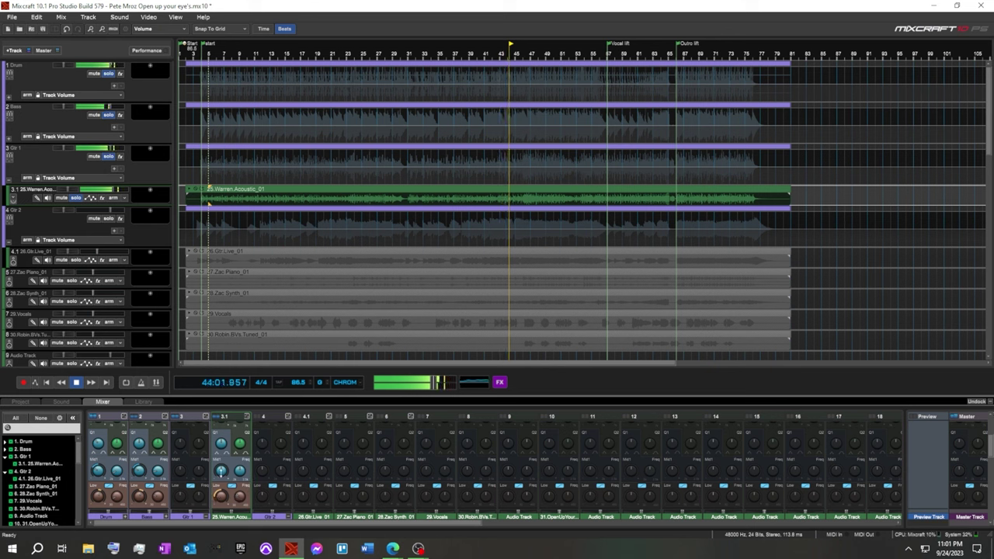
Adjust the acoustic channel's parametric Mid1 band, bringing its frequency down to about 522.
{"action": "mouse_move", "coordinate": [236, 470]}
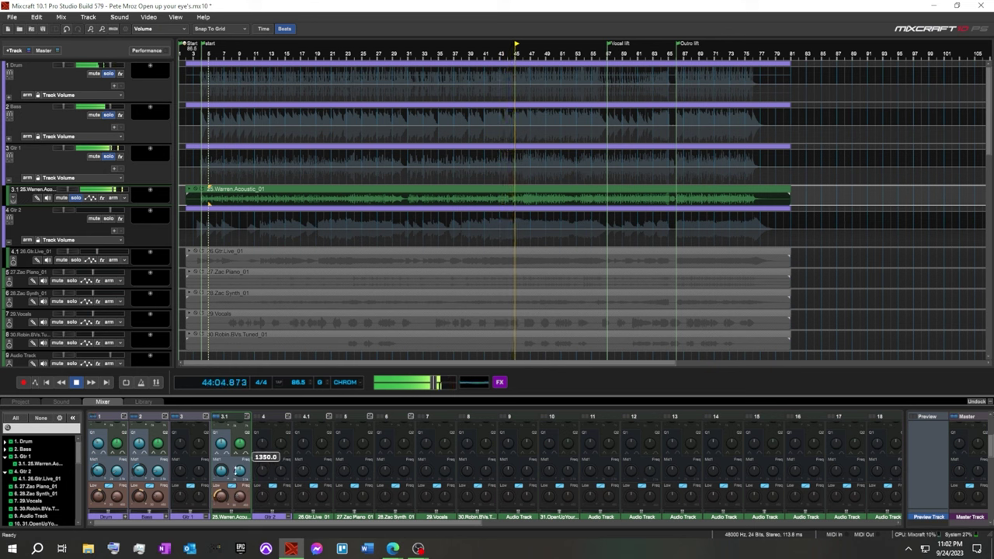
{"action": "left_click_drag", "start_coordinate": [240, 471], "coordinate": [234, 484]}
{"action": "mouse_move", "coordinate": [219, 471]}
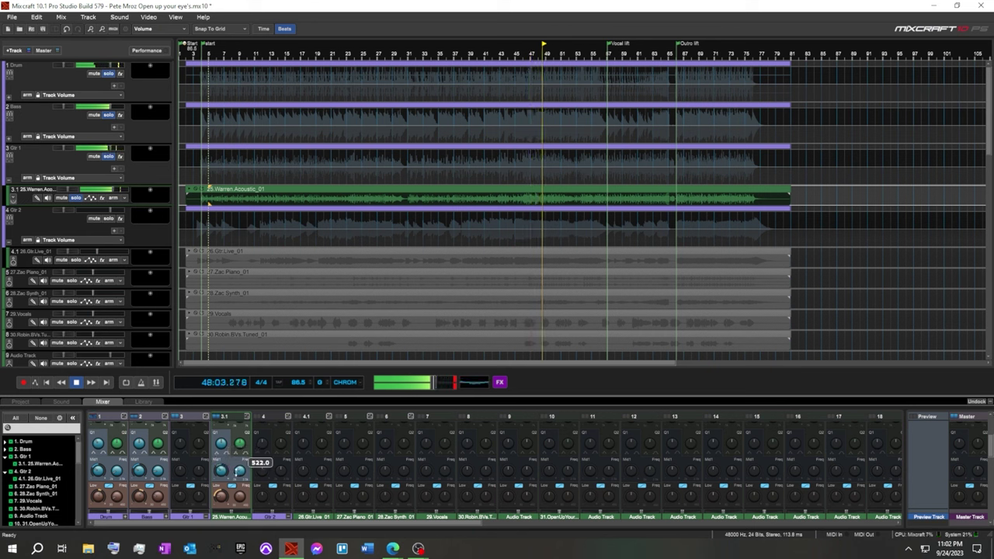
{"action": "left_click_drag", "start_coordinate": [231, 472], "coordinate": [233, 460]}
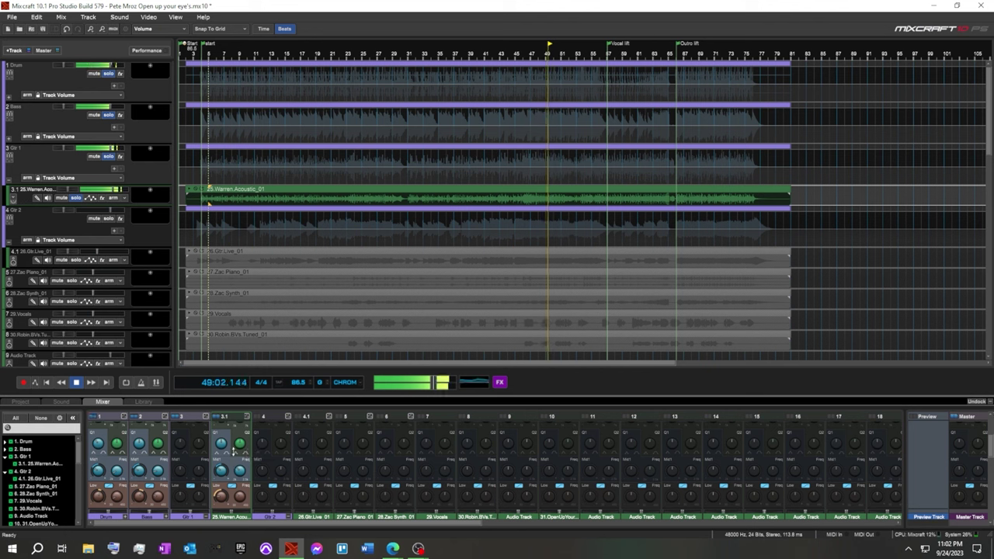
Boost the Mid2 band gain in the acoustic guitar channel's parametric EQ.
{"action": "scroll", "coordinate": [225, 443], "scroll_direction": "up", "scroll_amount": 3}
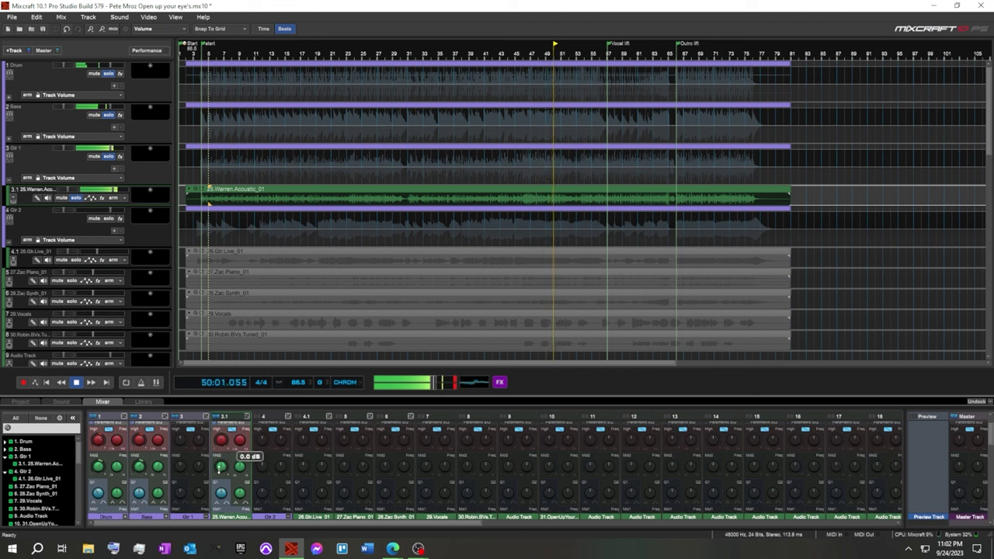
{"action": "left_click_drag", "start_coordinate": [222, 466], "coordinate": [222, 426]}
{"action": "mouse_move", "coordinate": [238, 466]}
{"action": "mouse_move", "coordinate": [221, 441]}
{"action": "scroll", "coordinate": [240, 480], "scroll_direction": "down", "scroll_amount": 3}
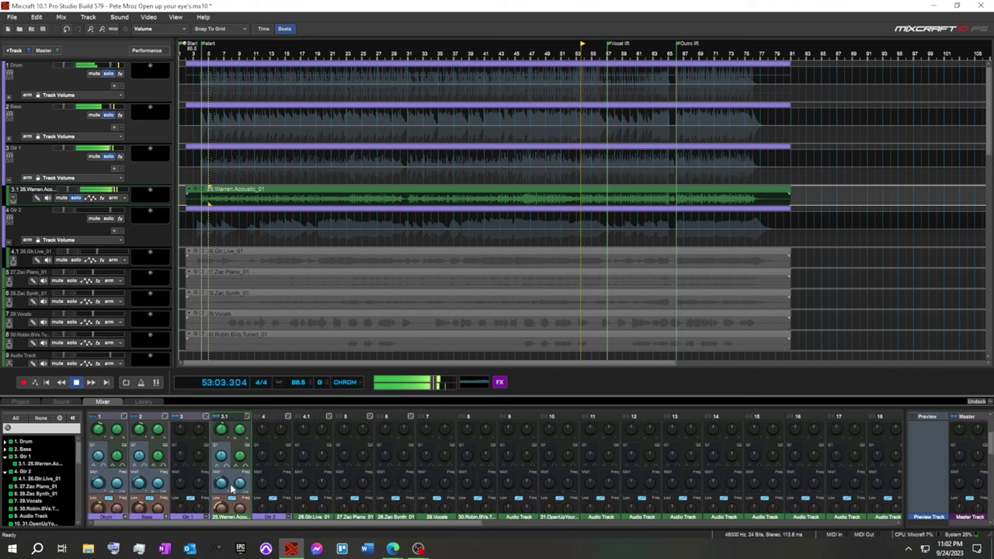
Lower the acoustic guitar track's volume in the mix and solo the Gtr 2 submix again.
{"action": "scroll", "coordinate": [237, 487], "scroll_direction": "down", "scroll_amount": 3}
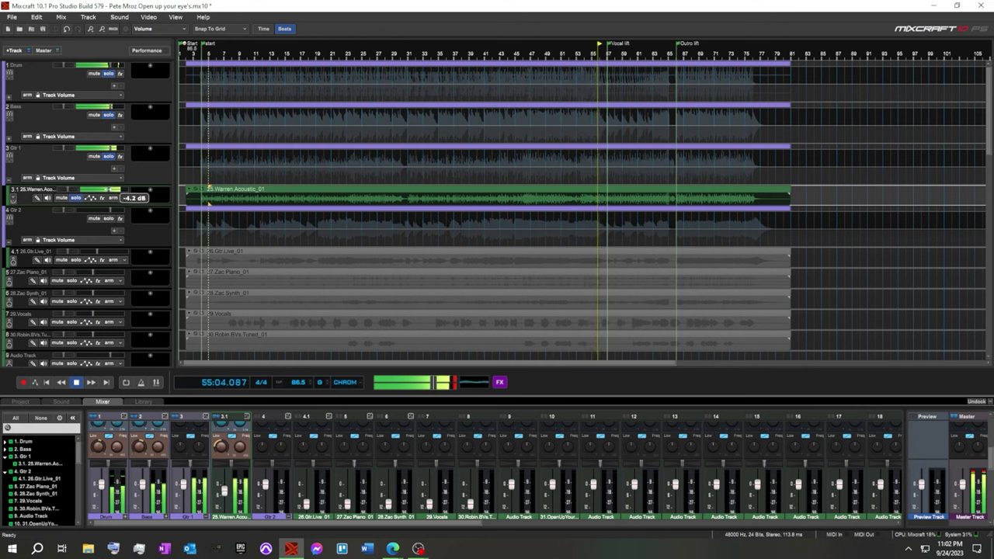
{"action": "left_click_drag", "start_coordinate": [115, 189], "coordinate": [100, 192]}
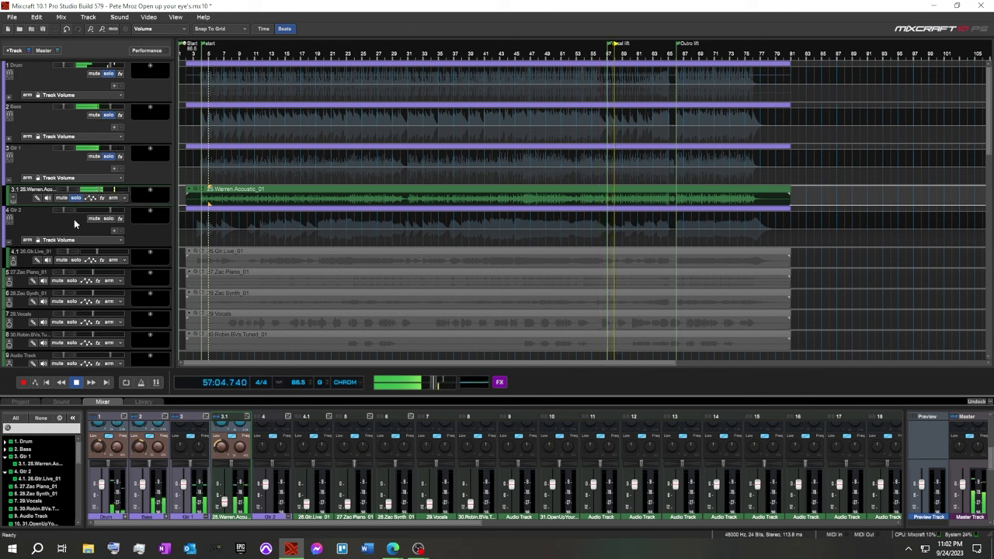
{"action": "left_click", "coordinate": [108, 221]}
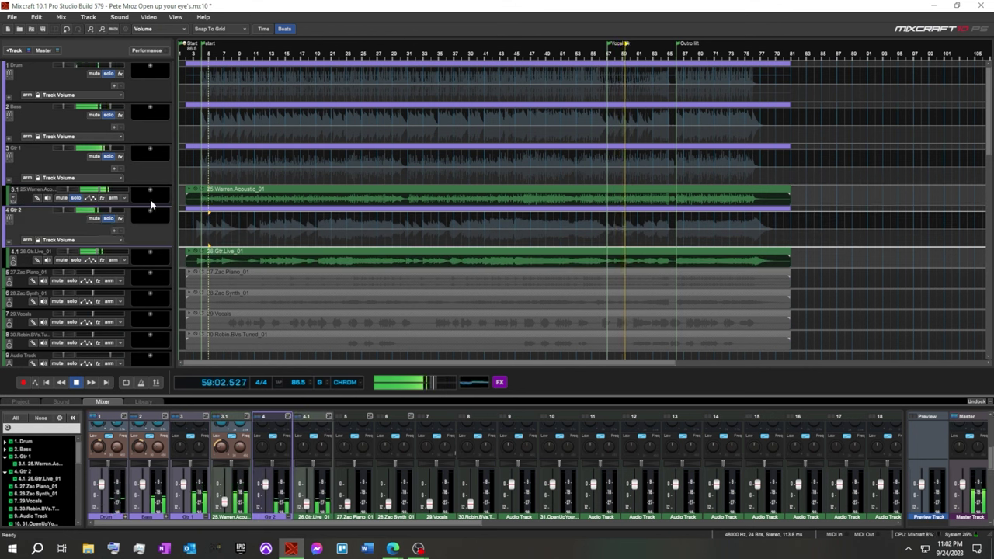
Play the song from the start and engage the compressor on the 26.Gtr.Live_01 channel by lowering its threshold.
{"action": "left_click", "coordinate": [188, 53]}
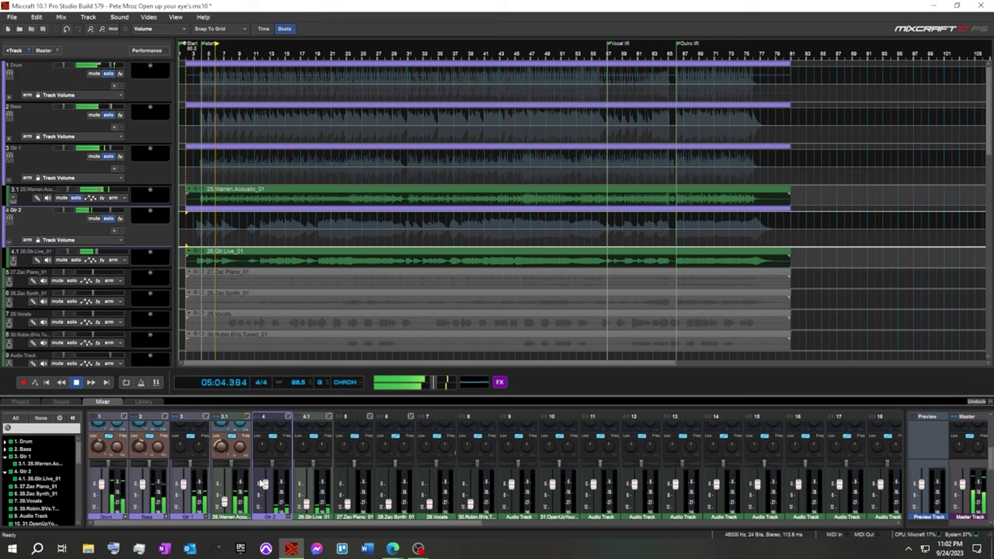
{"action": "scroll", "coordinate": [270, 495], "scroll_direction": "down", "scroll_amount": 3}
{"action": "scroll", "coordinate": [270, 495], "scroll_direction": "up", "scroll_amount": 5}
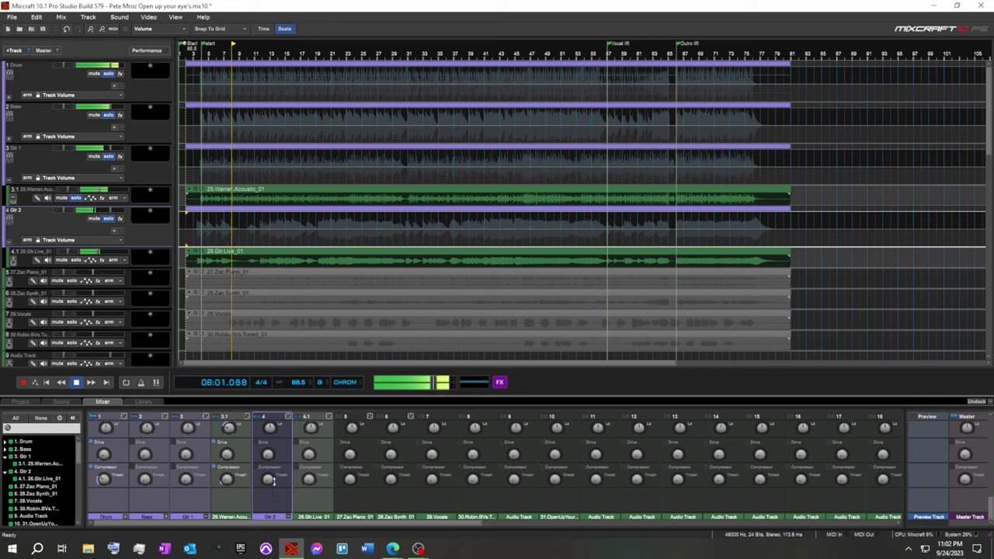
{"action": "mouse_move", "coordinate": [307, 481]}
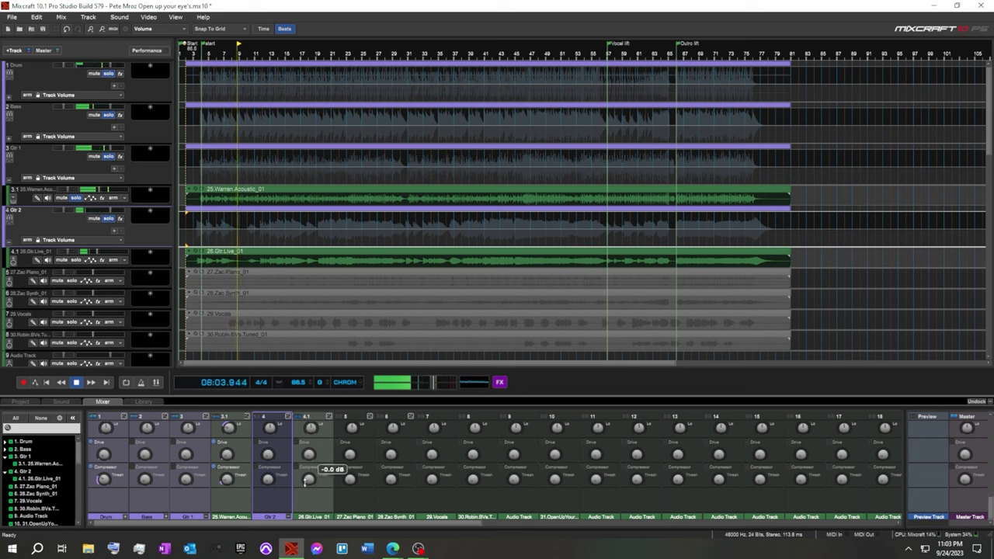
{"action": "left_click_drag", "start_coordinate": [307, 480], "coordinate": [298, 478]}
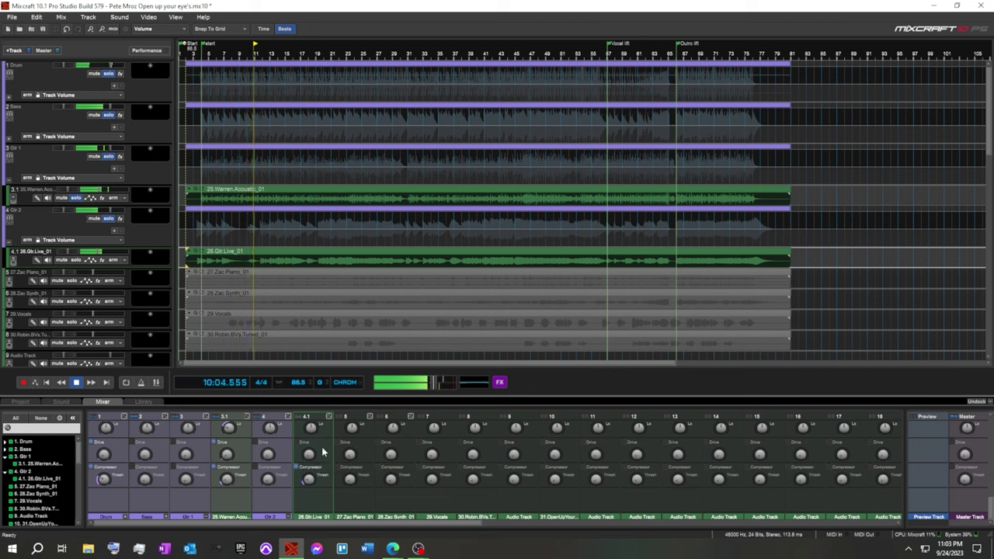
Cut the low EQ band and boost the mid band on the 26.Gtr.Live_01 channel.
{"action": "scroll", "coordinate": [311, 482], "scroll_direction": "up", "scroll_amount": 2}
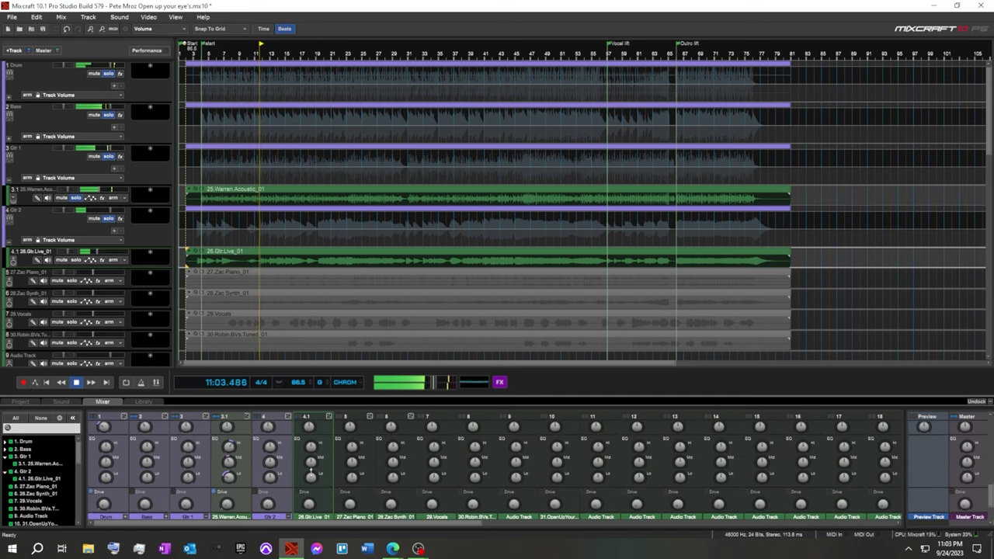
{"action": "left_click_drag", "start_coordinate": [311, 477], "coordinate": [306, 486]}
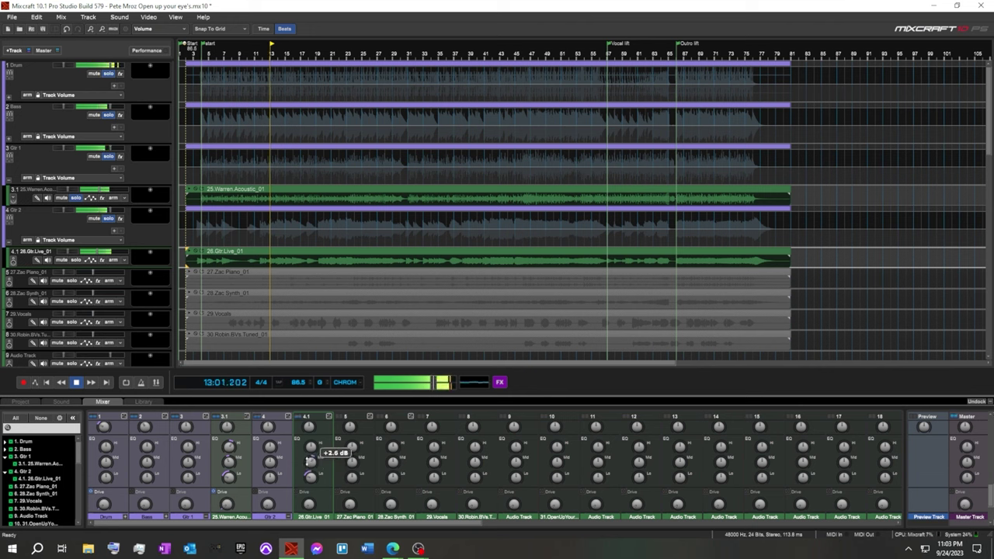
{"action": "left_click_drag", "start_coordinate": [311, 461], "coordinate": [308, 441]}
{"action": "scroll", "coordinate": [319, 455], "scroll_direction": "up", "scroll_amount": 2}
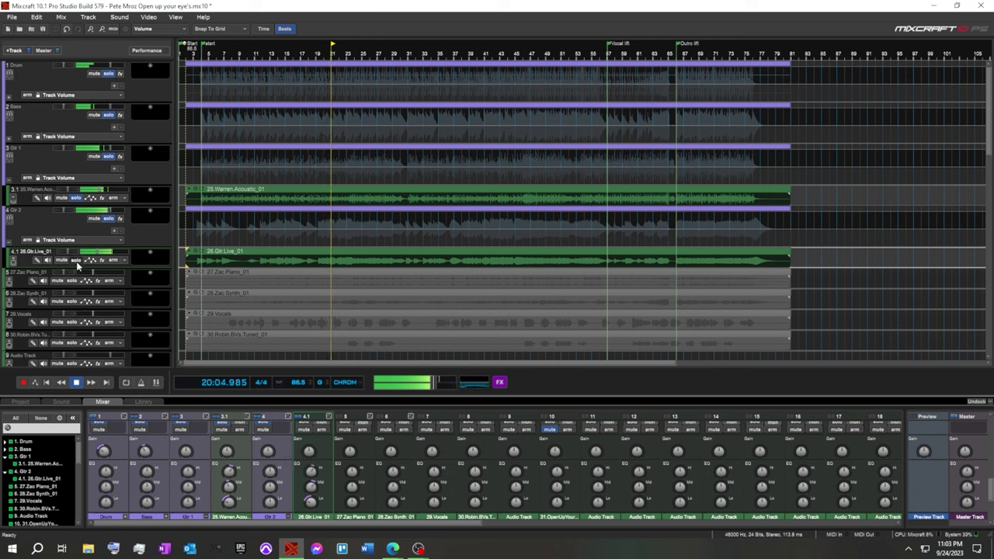
Stop playback, return to the song start, and duplicate the acoustic guitar track and the 26.Gtr.Live_01 track.
{"action": "left_click", "coordinate": [75, 383]}
{"action": "left_click", "coordinate": [48, 382]}
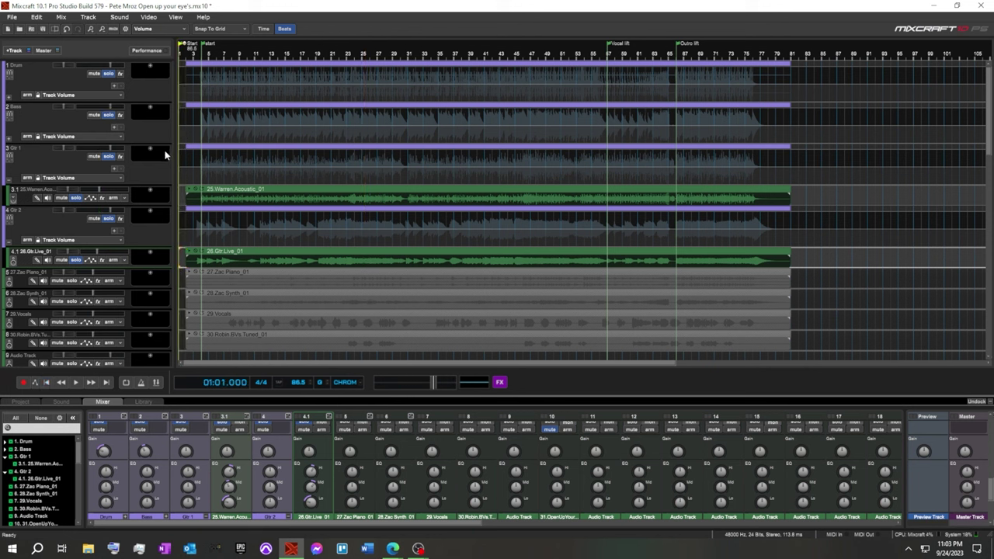
{"action": "right_click", "coordinate": [27, 201]}
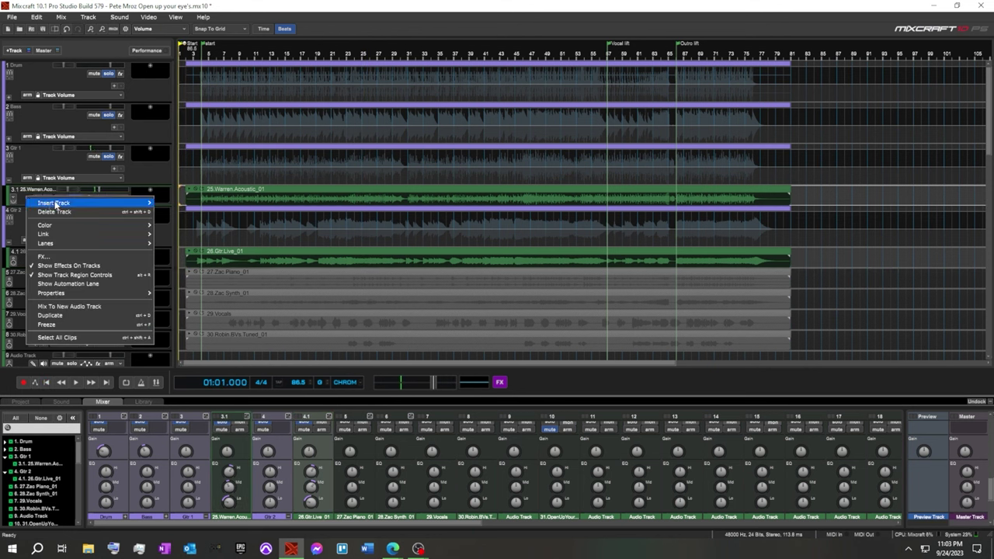
{"action": "left_click", "coordinate": [75, 315]}
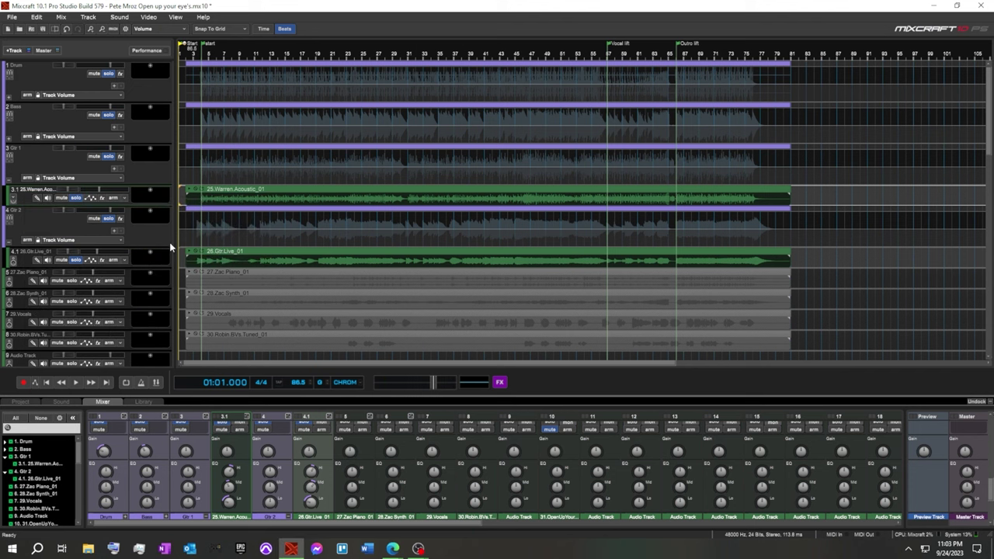
{"action": "right_click", "coordinate": [25, 284]}
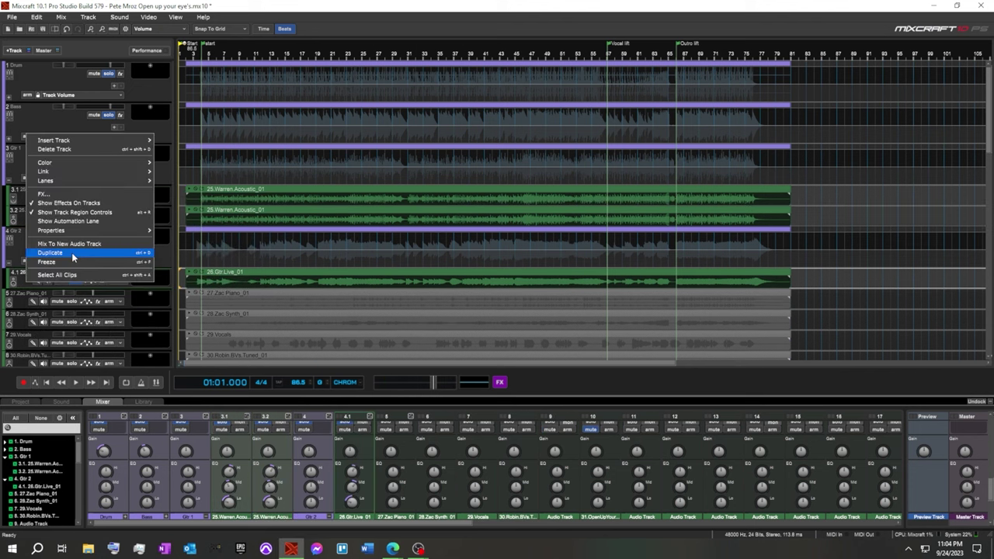
{"action": "left_click", "coordinate": [73, 258]}
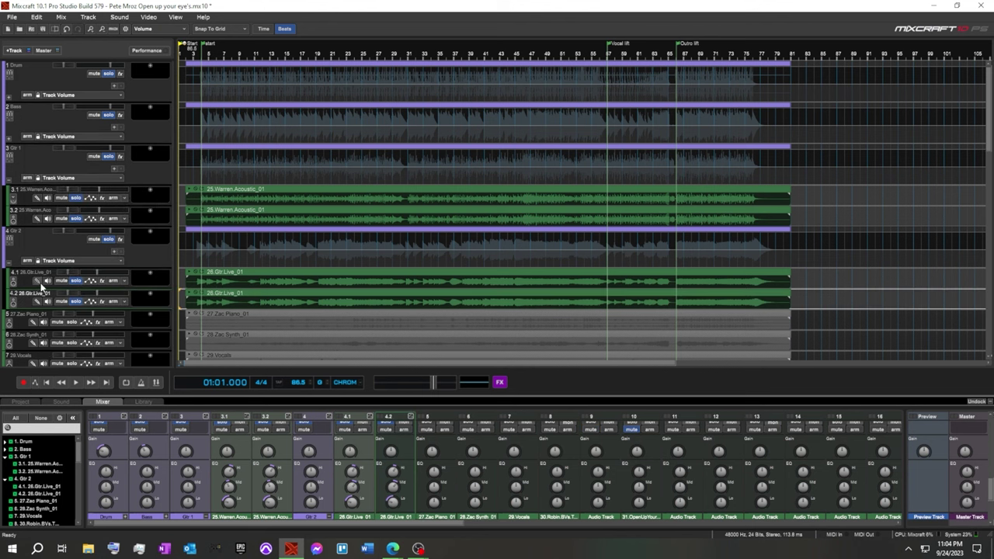
Add the Classic Reverb (Legacy) effect to the duplicated acoustic guitar track and move its window clear of the guitar tracks.
{"action": "left_click", "coordinate": [151, 212]}
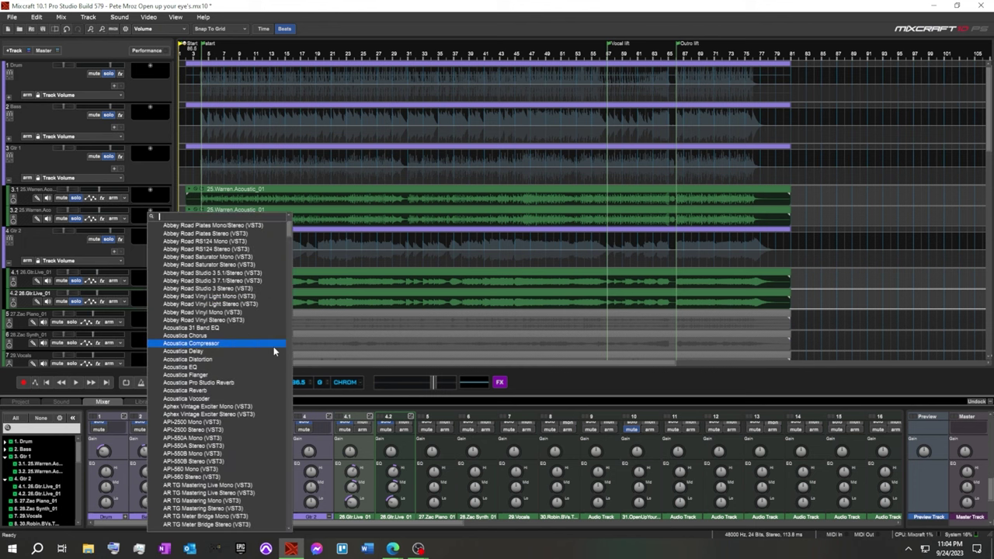
{"action": "scroll", "coordinate": [273, 351], "scroll_direction": "down", "scroll_amount": 2}
{"action": "scroll", "coordinate": [274, 347], "scroll_direction": "down", "scroll_amount": 2}
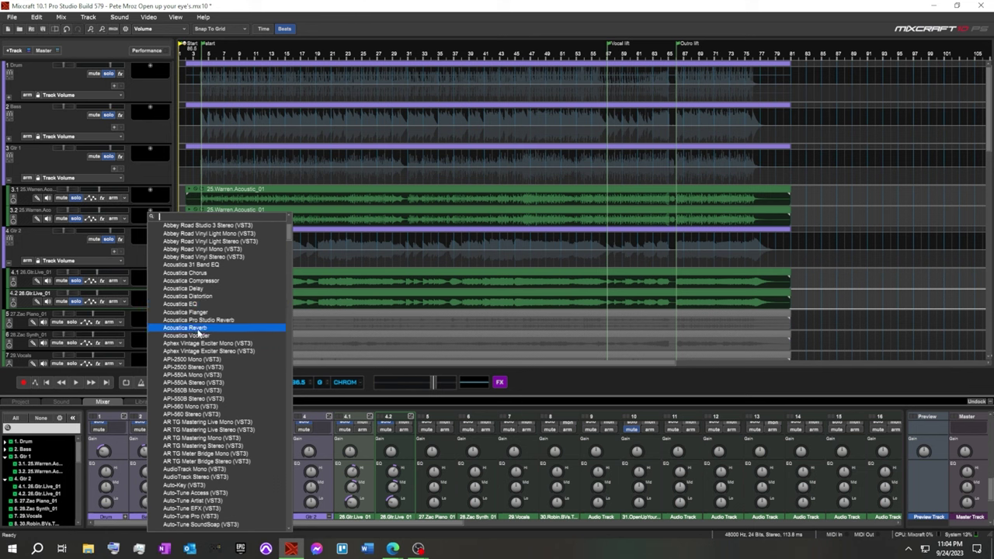
{"action": "scroll", "coordinate": [221, 336], "scroll_direction": "down", "scroll_amount": 15}
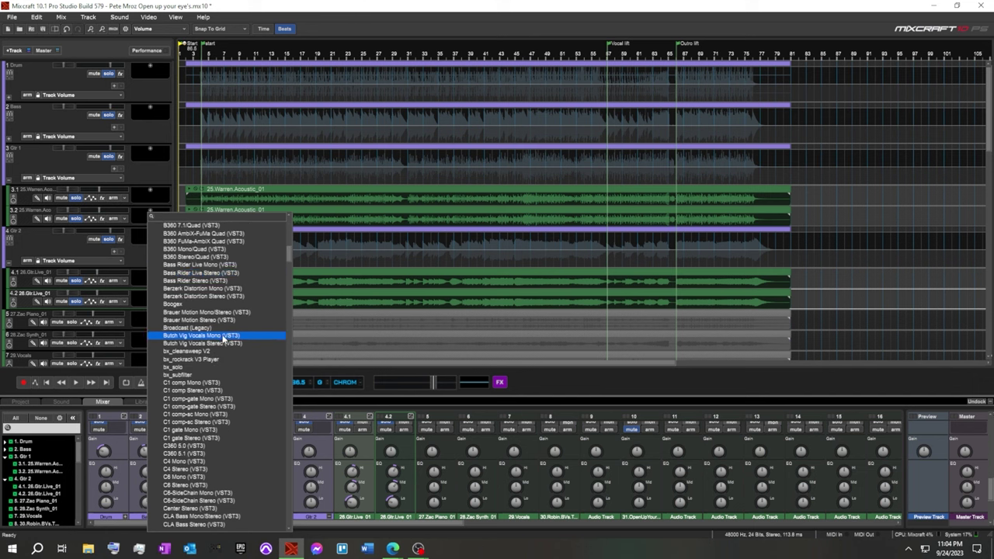
{"action": "scroll", "coordinate": [221, 336], "scroll_direction": "down", "scroll_amount": 20}
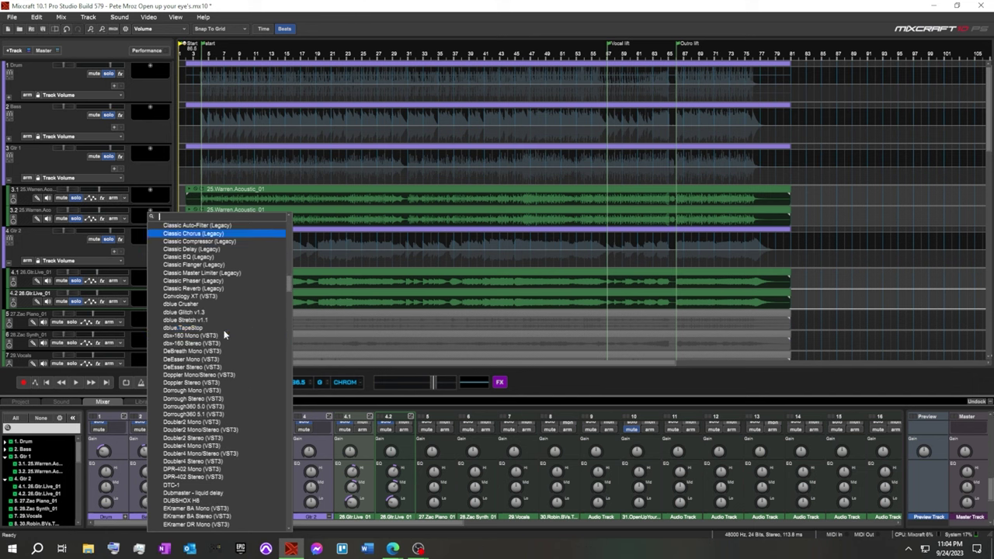
{"action": "left_click", "coordinate": [198, 358]}
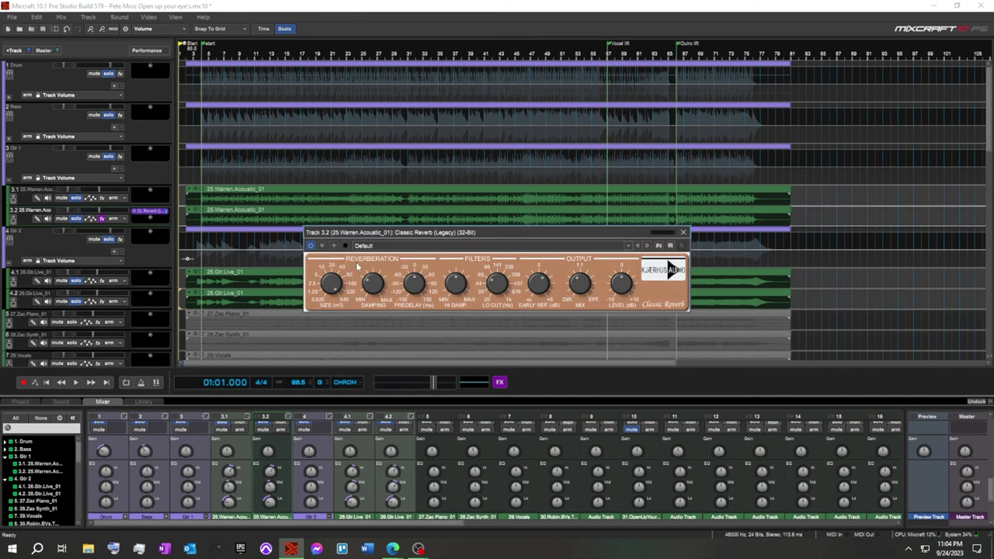
{"action": "left_click_drag", "start_coordinate": [510, 230], "coordinate": [499, 114]}
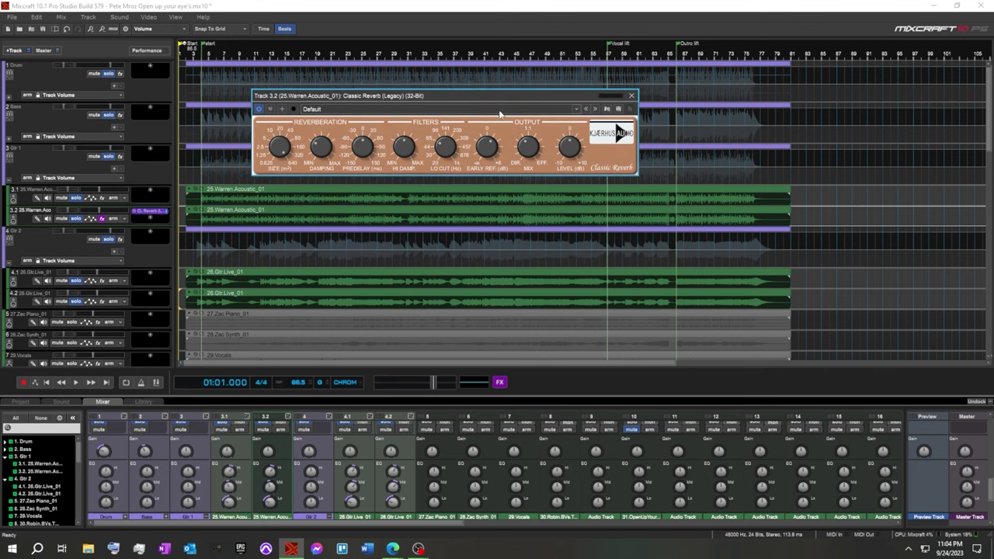
Load the reverb's Vocal Hall 2 preset, leave only the duplicated acoustic soloed among the individual guitar tracks, and start playback.
{"action": "left_click", "coordinate": [578, 109]}
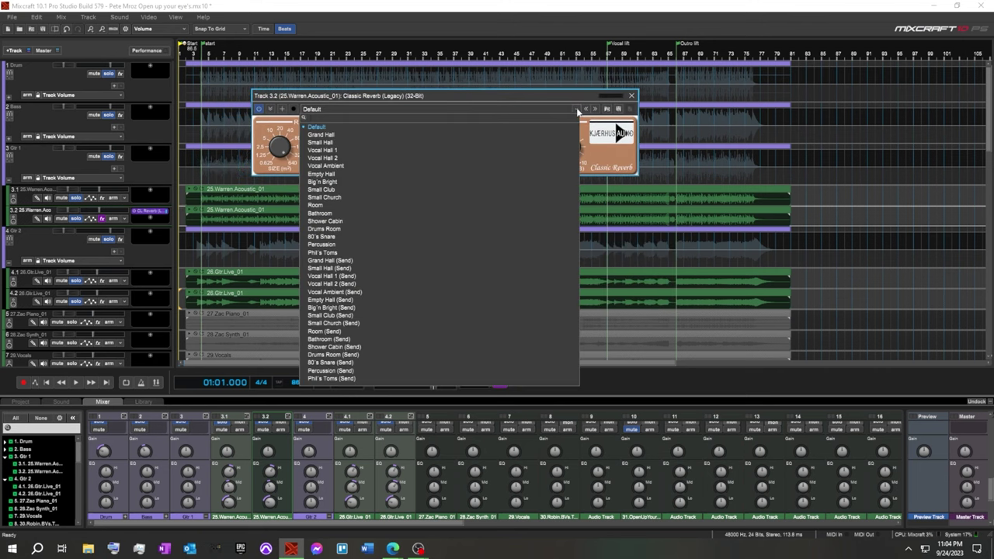
{"action": "left_click", "coordinate": [340, 158]}
{"action": "left_click", "coordinate": [78, 302]}
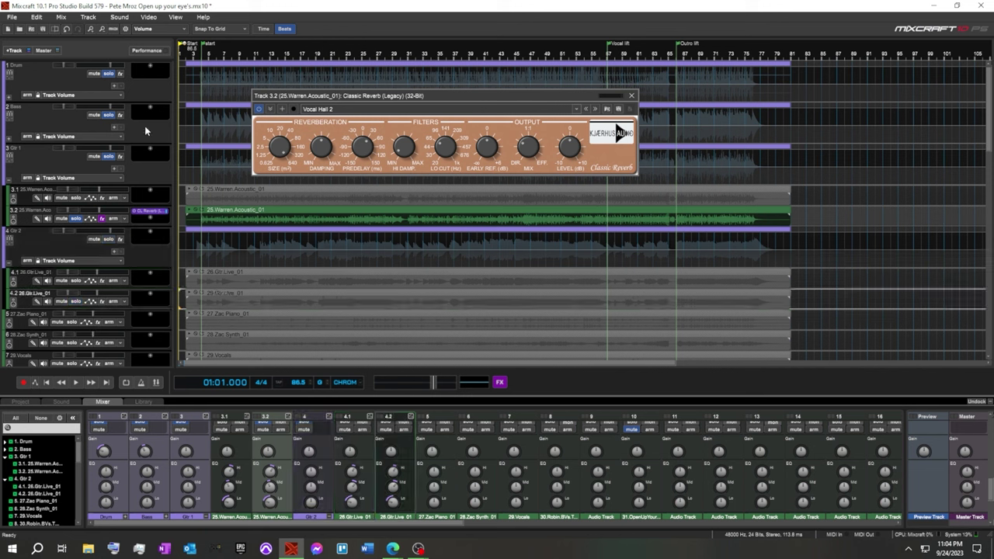
{"action": "left_click", "coordinate": [78, 382]}
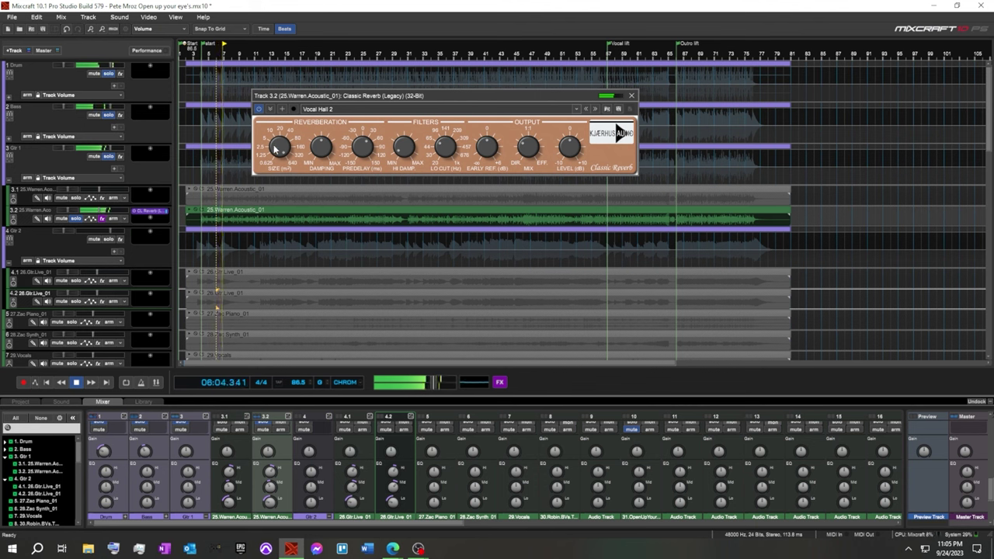
Audition the reverb presets Vocal Hall 1, Vocal Hall 2, Vocal Ambient and Big'n Bright, settle on Empty Hall, and close the effect window.
{"action": "left_click", "coordinate": [576, 109]}
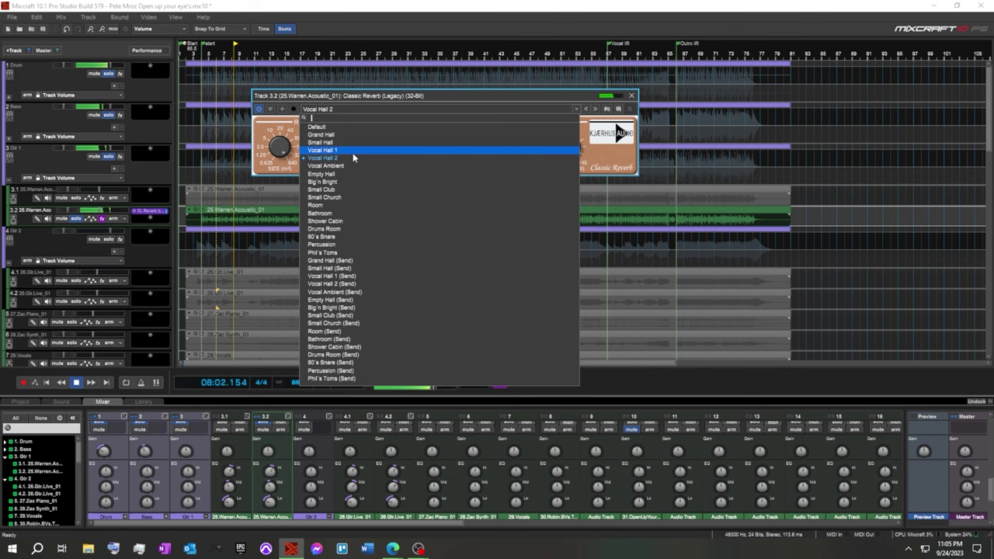
{"action": "left_click", "coordinate": [332, 150]}
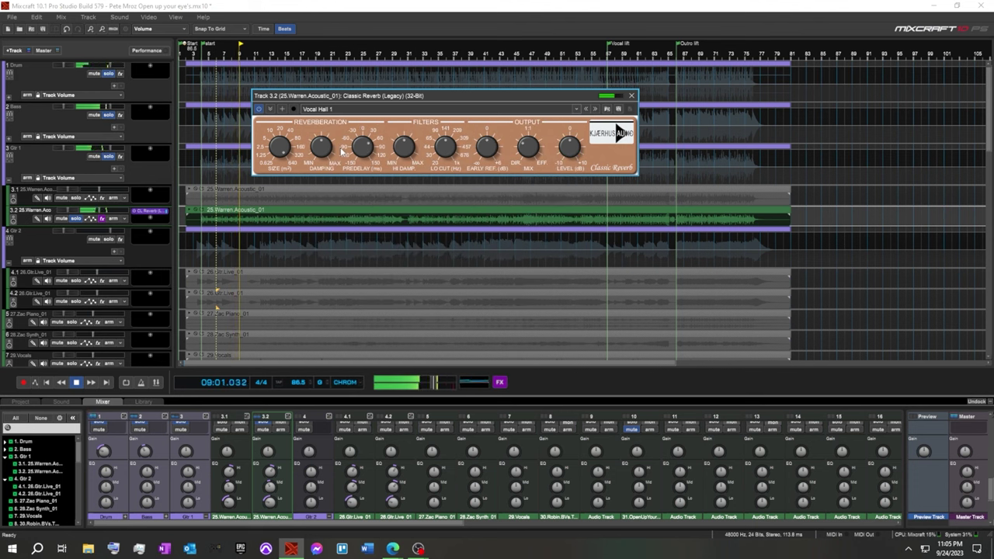
{"action": "left_click", "coordinate": [594, 109]}
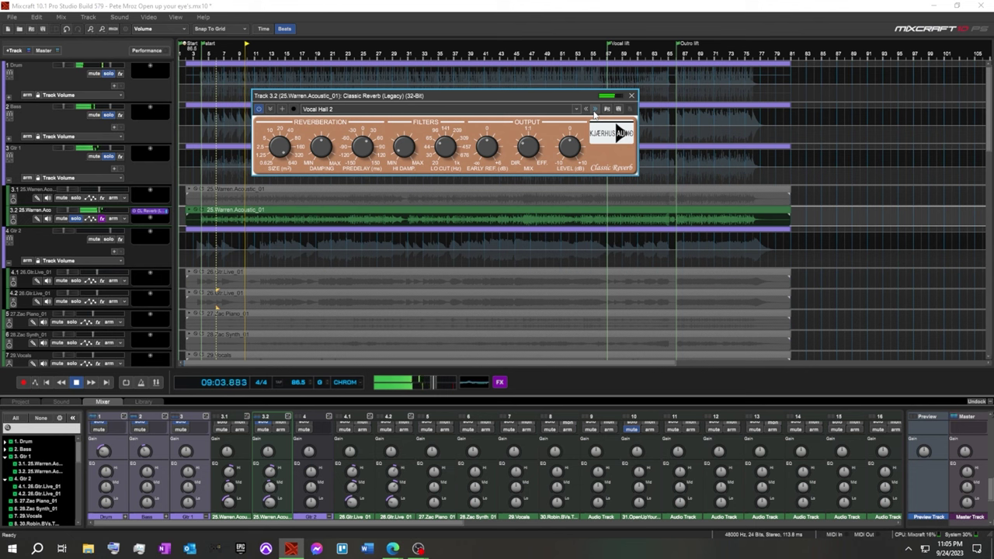
{"action": "left_click", "coordinate": [575, 110]}
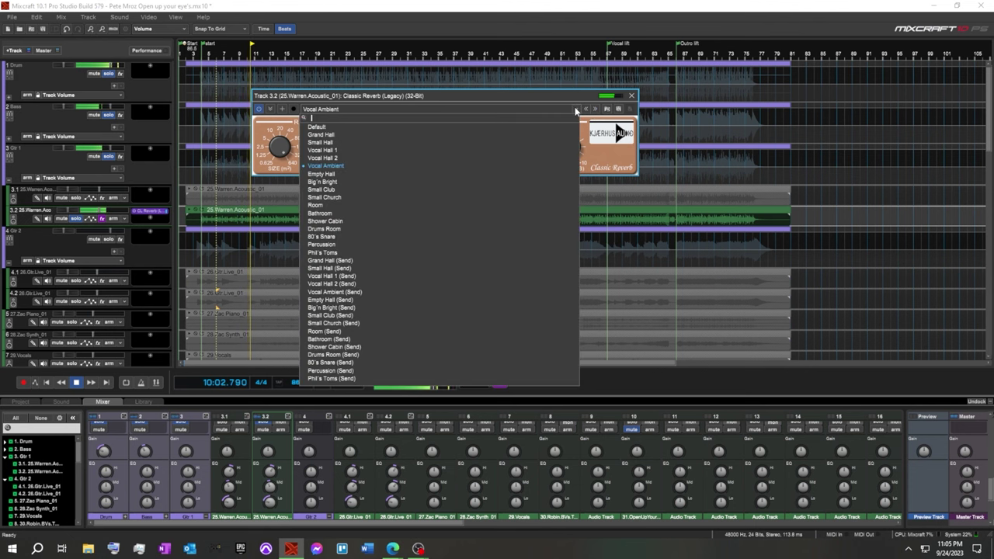
{"action": "left_click", "coordinate": [344, 176]}
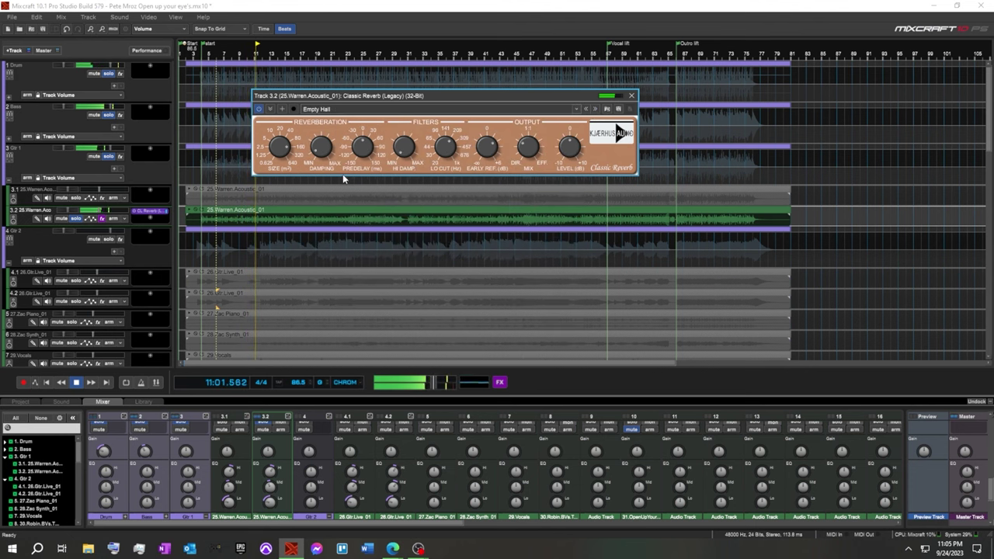
{"action": "left_click", "coordinate": [578, 114]}
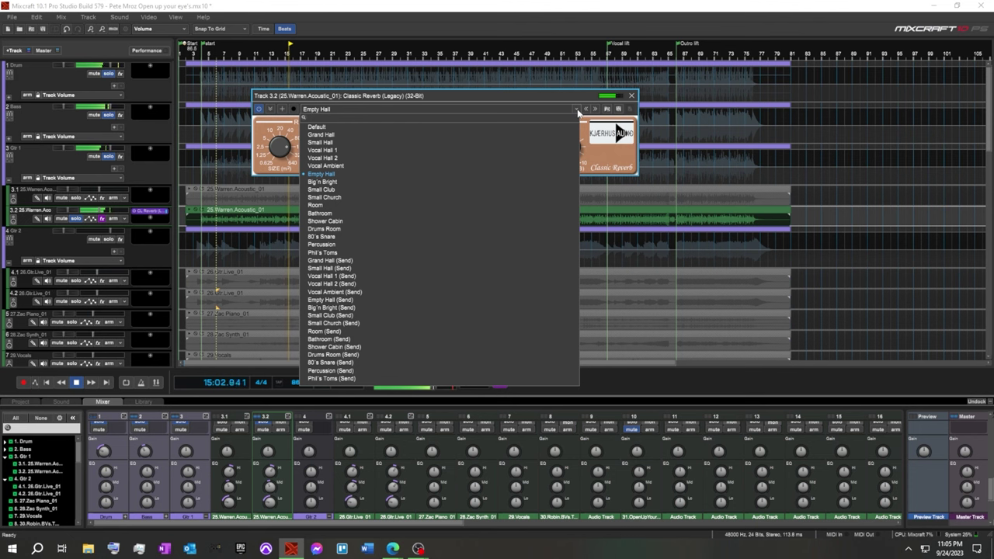
{"action": "left_click", "coordinate": [332, 182]}
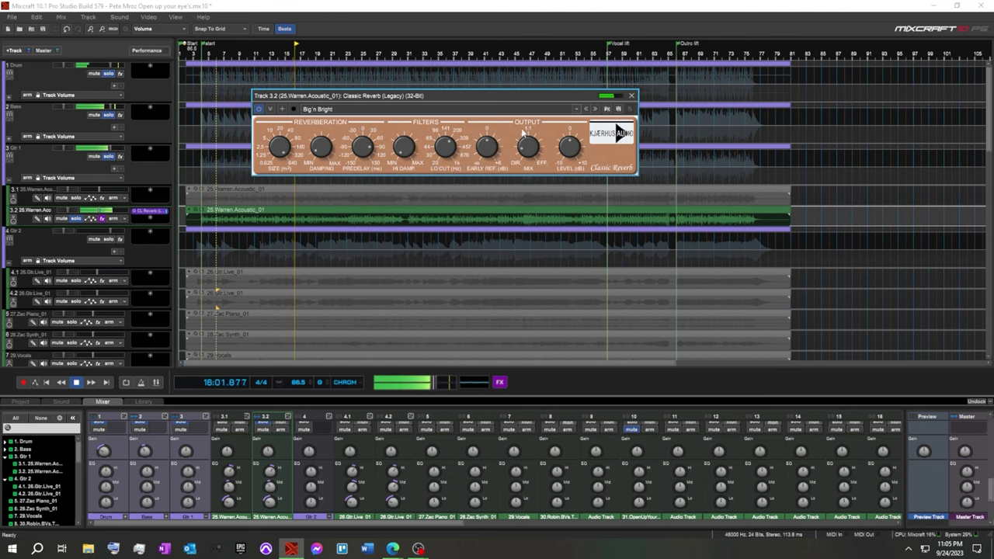
{"action": "left_click", "coordinate": [588, 109]}
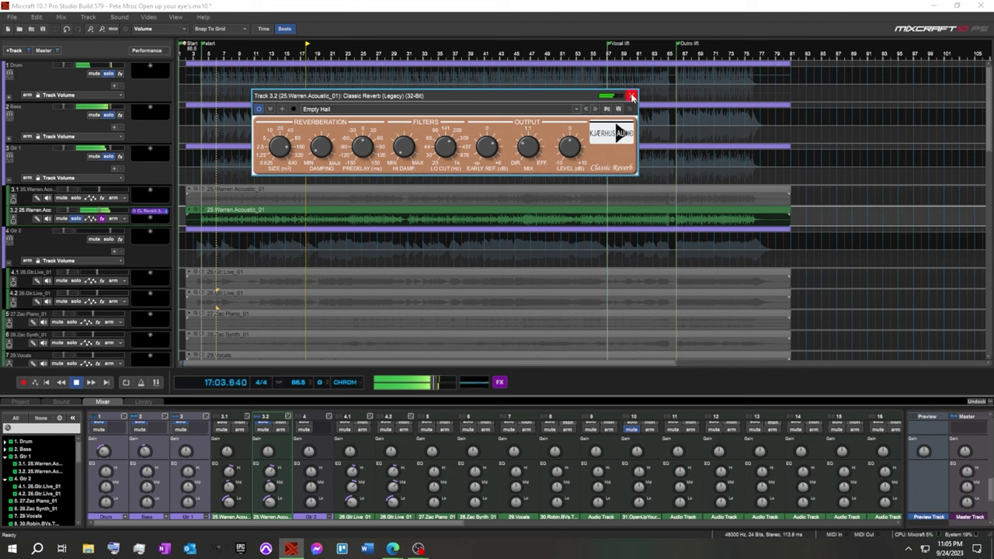
{"action": "left_click", "coordinate": [632, 97]}
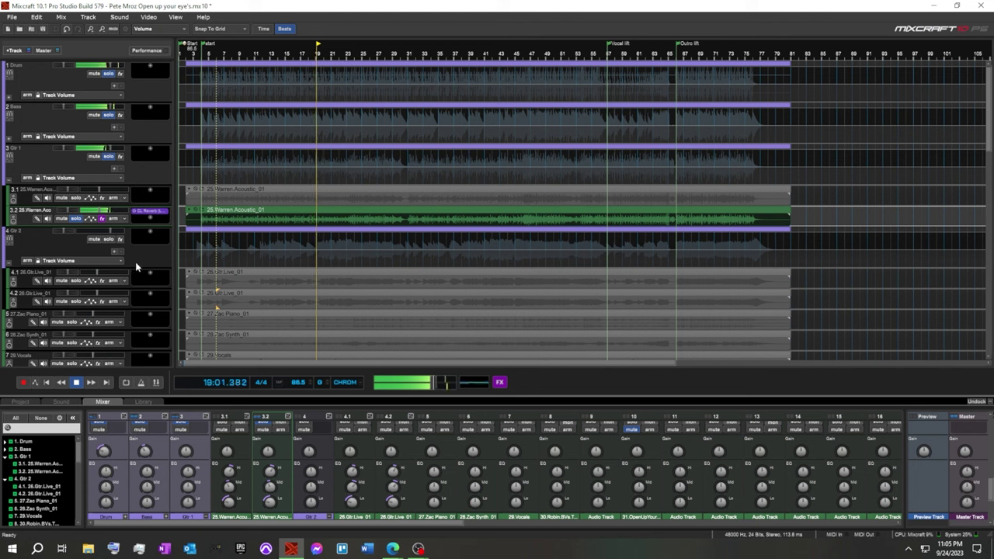
Solo the original acoustic guitar track, pan it left and its duplicate right, and lower the duplicate's volume slightly.
{"action": "left_click", "coordinate": [72, 199]}
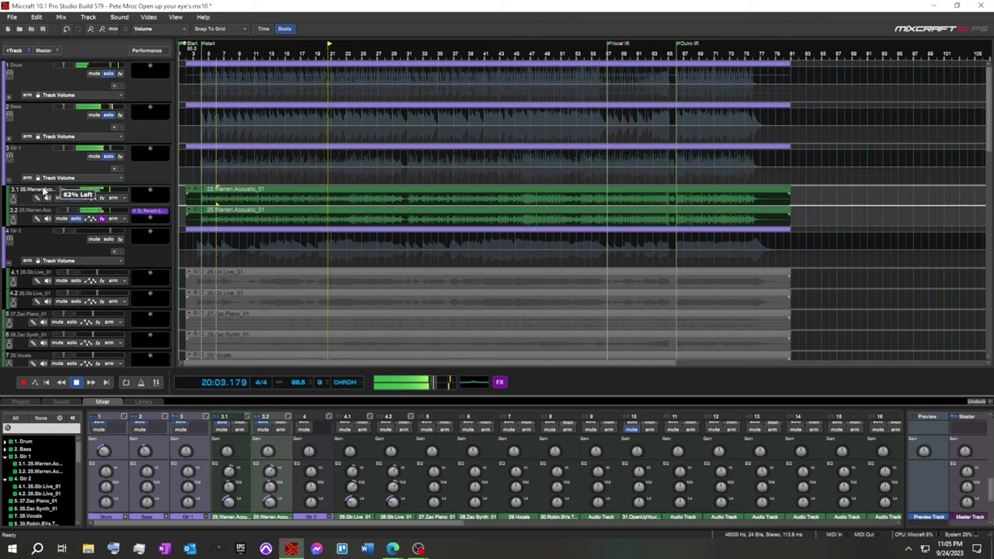
{"action": "left_click_drag", "start_coordinate": [44, 190], "coordinate": [123, 206]}
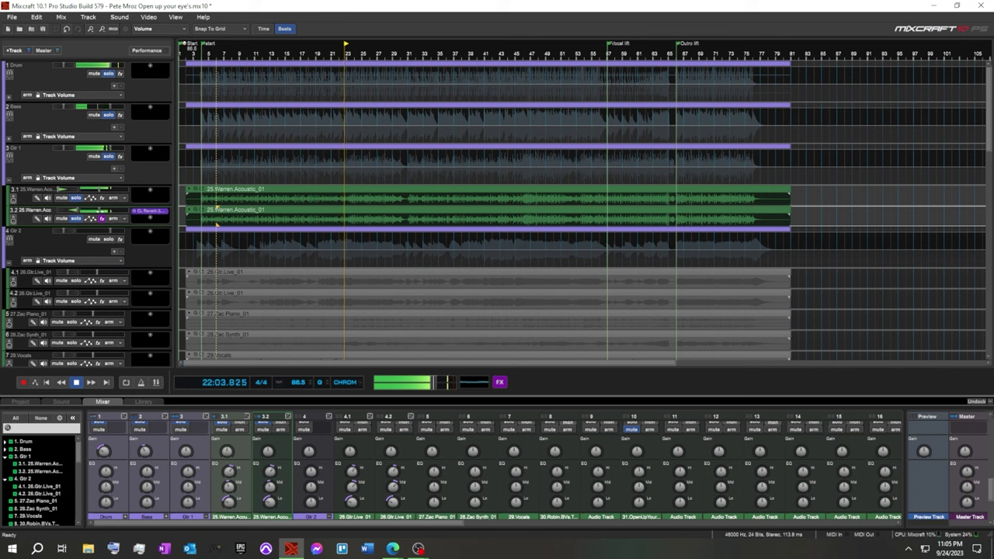
{"action": "left_click_drag", "start_coordinate": [99, 210], "coordinate": [94, 211]}
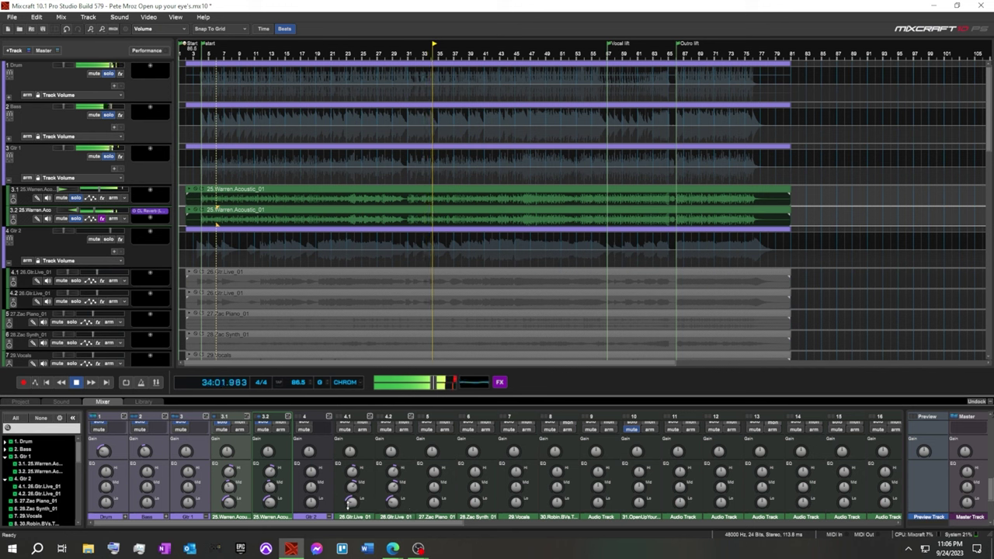
Bring the EQ of the original 26.Gtr.Live_01 channel back toward flat.
{"action": "left_click", "coordinate": [351, 475]}
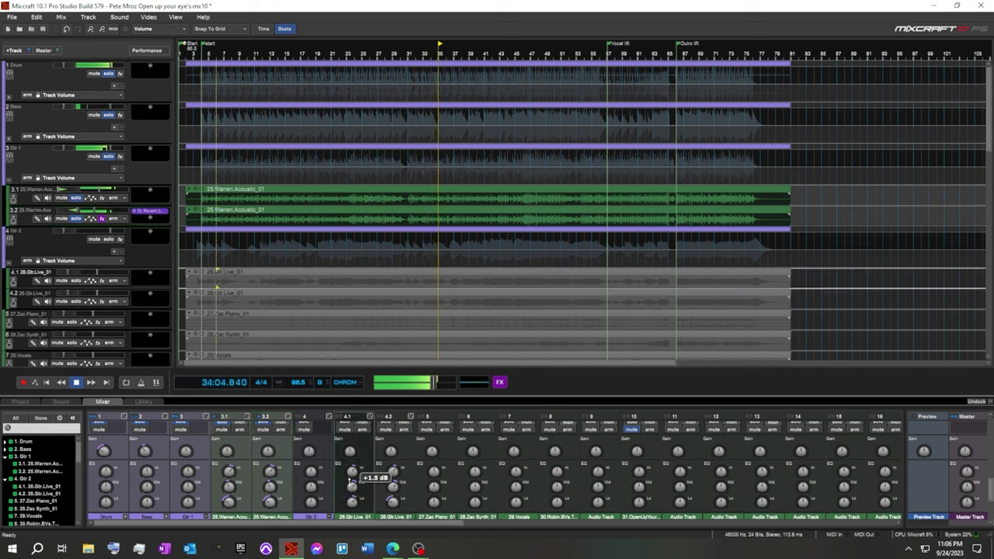
{"action": "left_click_drag", "start_coordinate": [351, 476], "coordinate": [355, 484]}
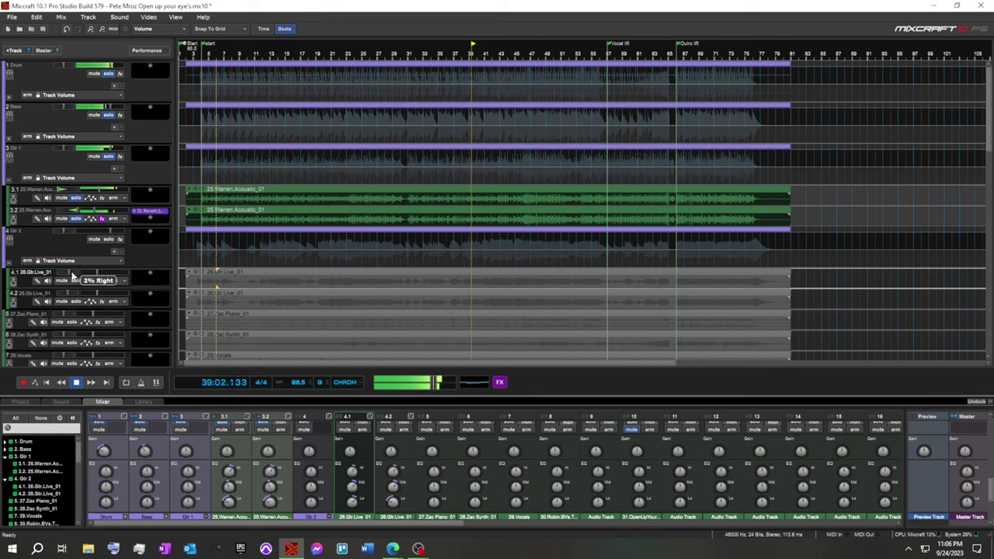
Pan the original 26.Gtr.Live_01 track right and its duplicate 100% left, and add Classic Reverb to the duplicate.
{"action": "left_click_drag", "start_coordinate": [73, 277], "coordinate": [23, 297]}
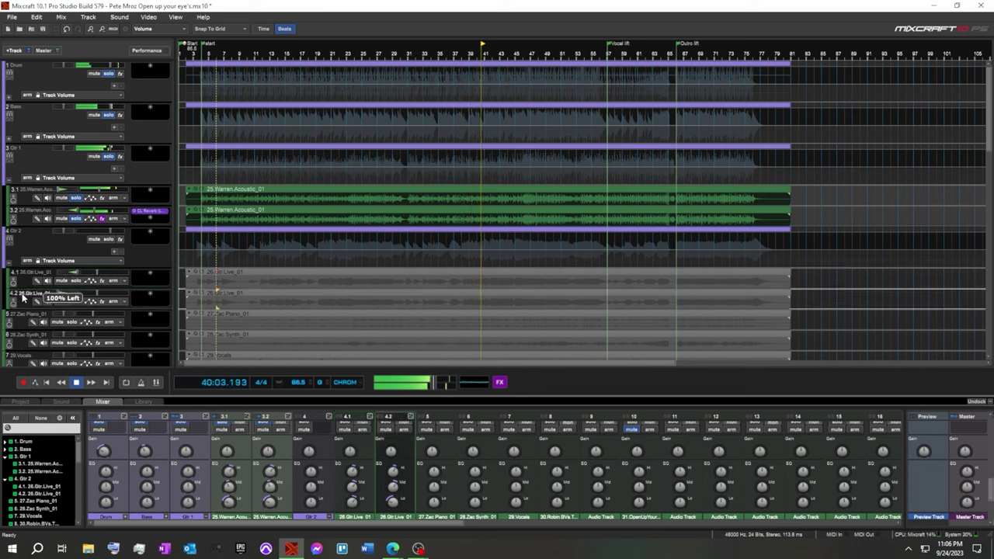
{"action": "left_click", "coordinate": [151, 295]}
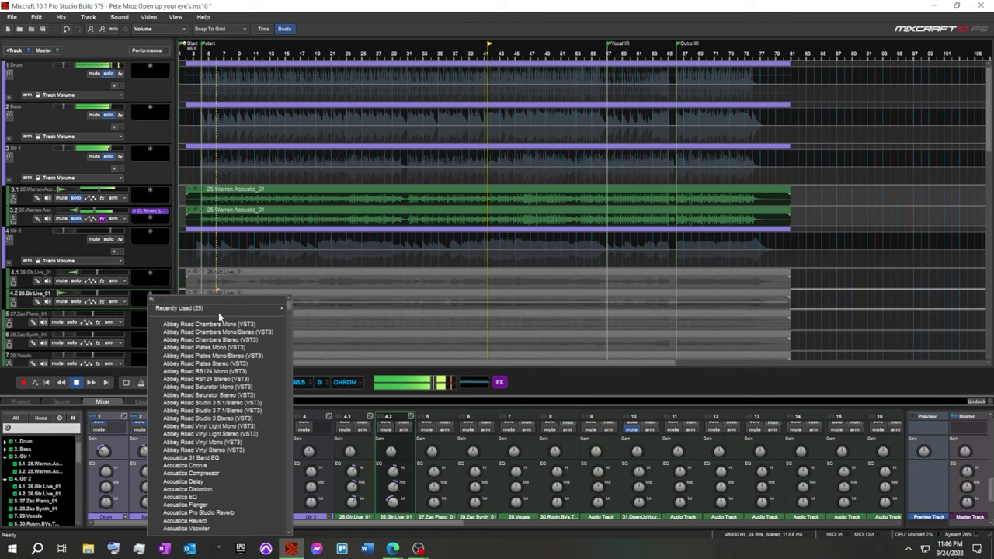
{"action": "mouse_move", "coordinate": [228, 306]}
{"action": "left_click", "coordinate": [332, 312]}
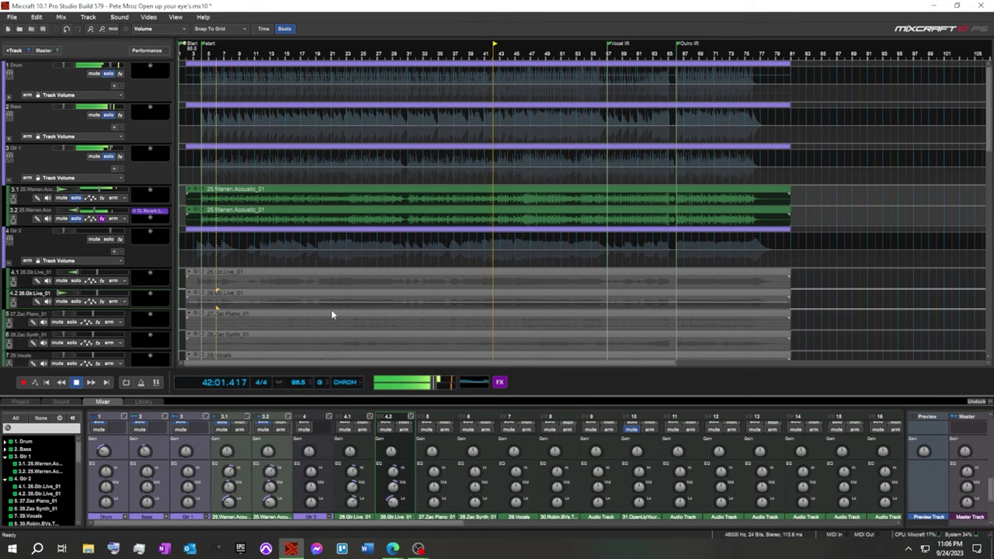
{"action": "left_click", "coordinate": [157, 214]}
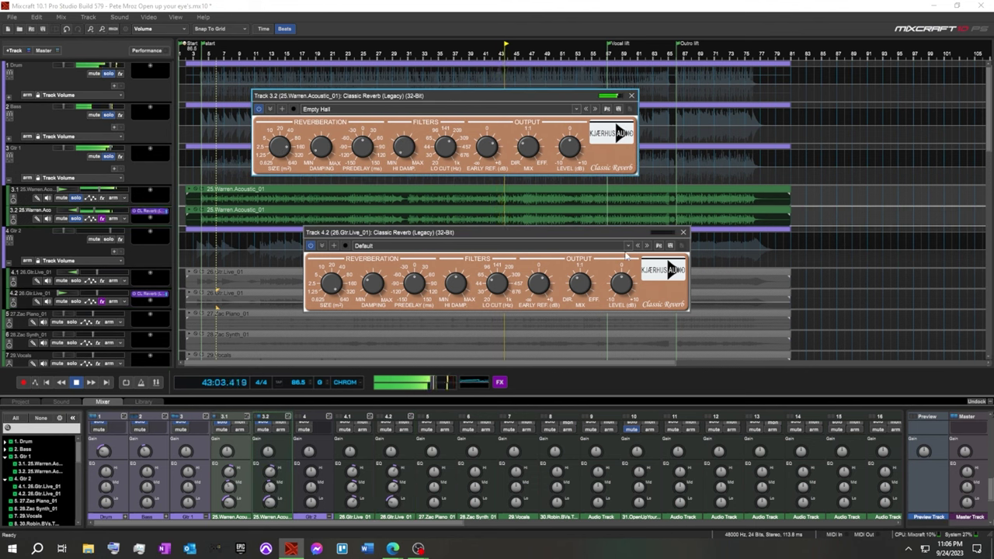
Load the Empty Hall preset in the Classic Reverb on the duplicated 26.Gtr.Live_01 track and close both reverb windows.
{"action": "left_click", "coordinate": [628, 246]}
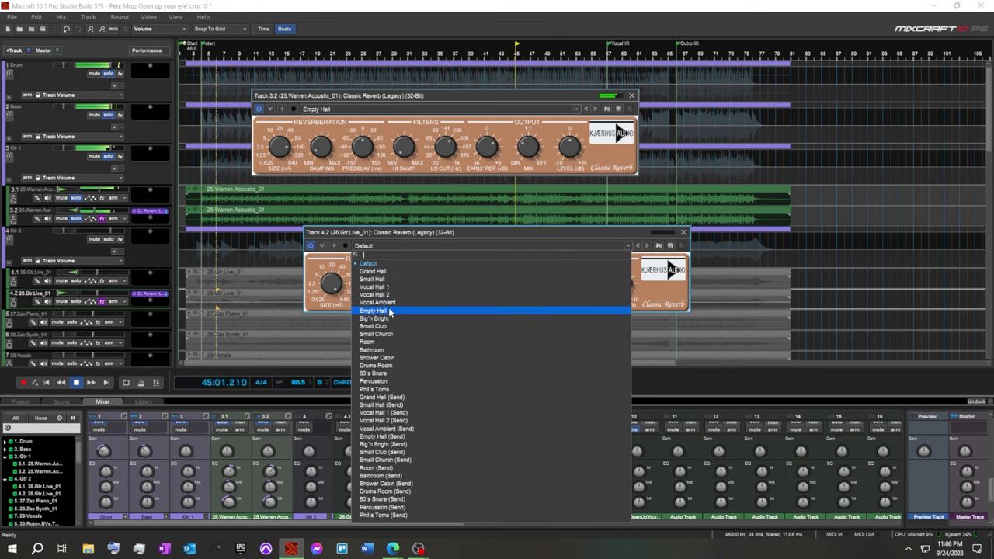
{"action": "left_click", "coordinate": [389, 311]}
{"action": "left_click", "coordinate": [682, 232]}
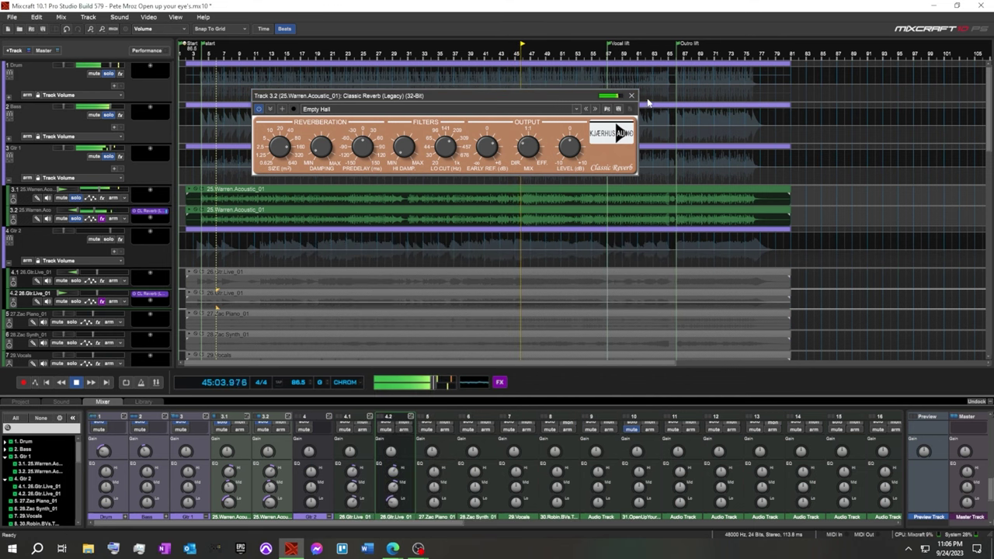
{"action": "left_click", "coordinate": [632, 96]}
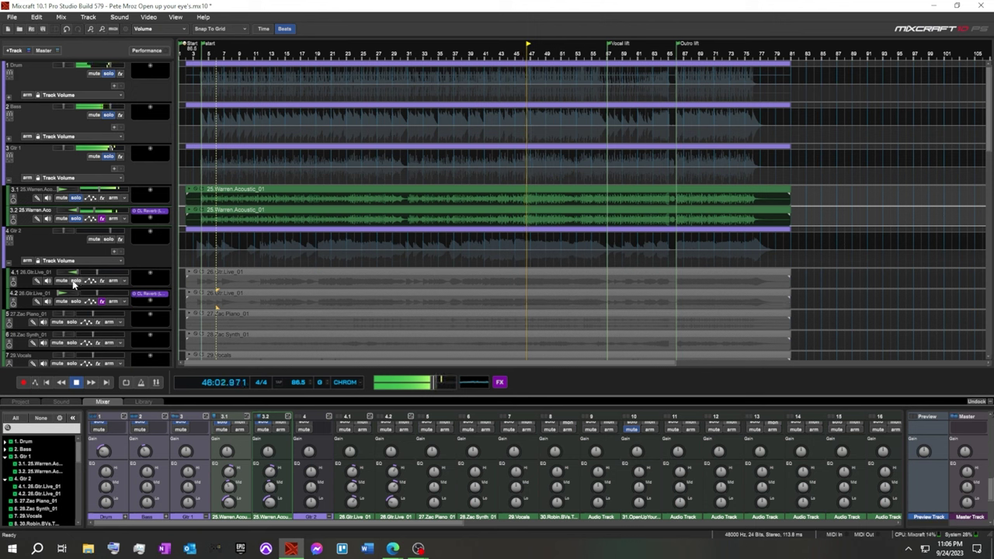
Audition the soloed Gtr 2 submix while lowering the duplicated 26.Gtr.Live_01 track to about -14.7 dB.
{"action": "left_click", "coordinate": [108, 238]}
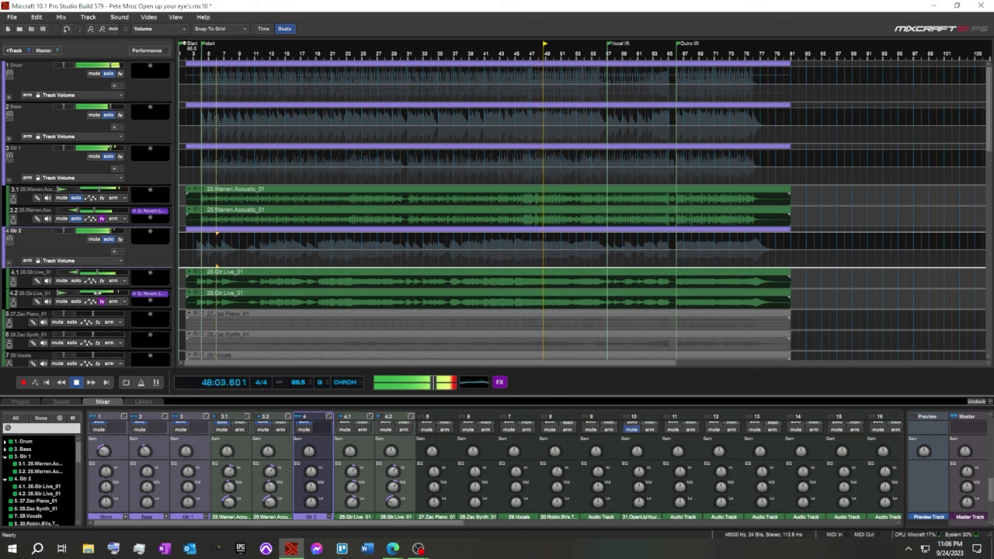
{"action": "left_click_drag", "start_coordinate": [99, 292], "coordinate": [91, 297]}
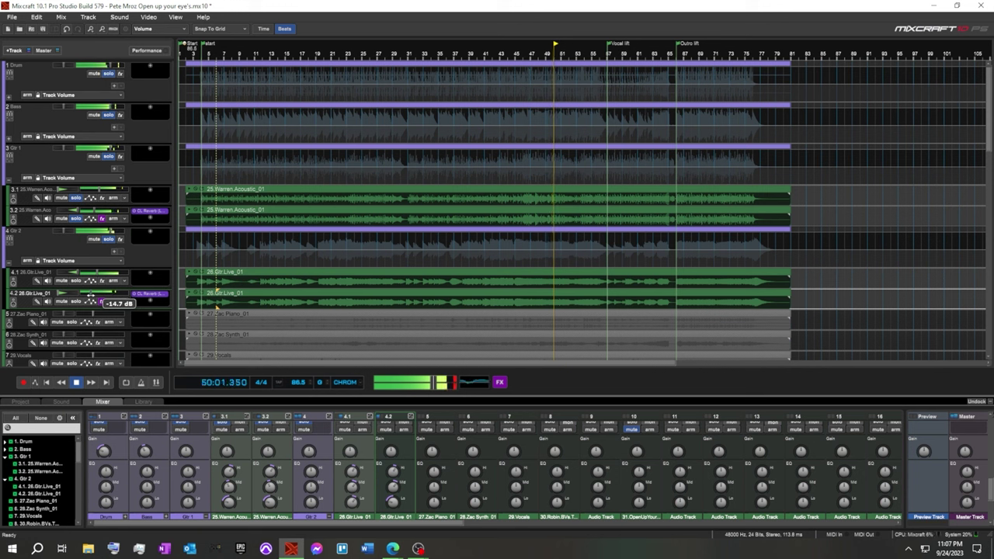
{"action": "left_click", "coordinate": [109, 241]}
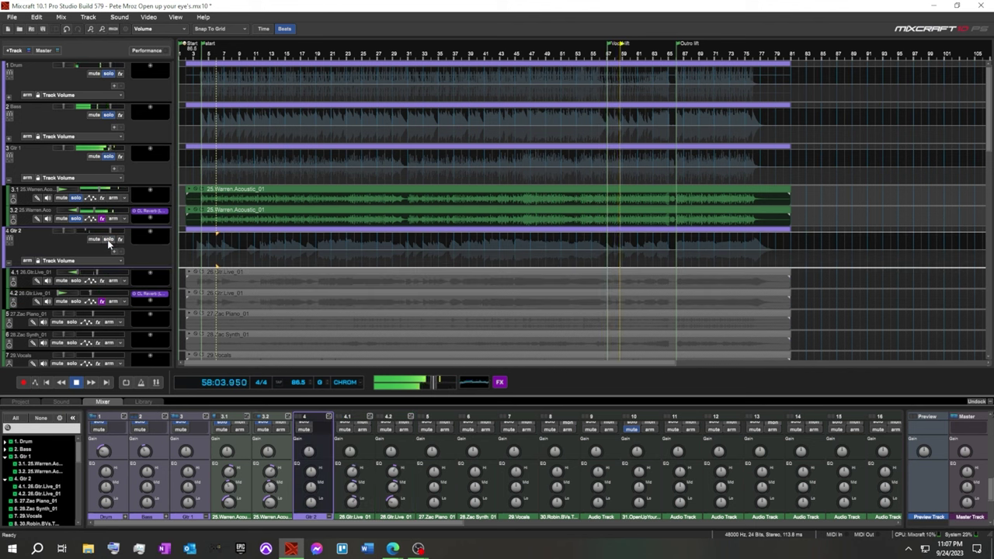
Replace the solos on the two acoustic tracks with solos on the Gtr 1 and Gtr 2 submixes, and collapse Gtr 1.
{"action": "left_click", "coordinate": [63, 218]}
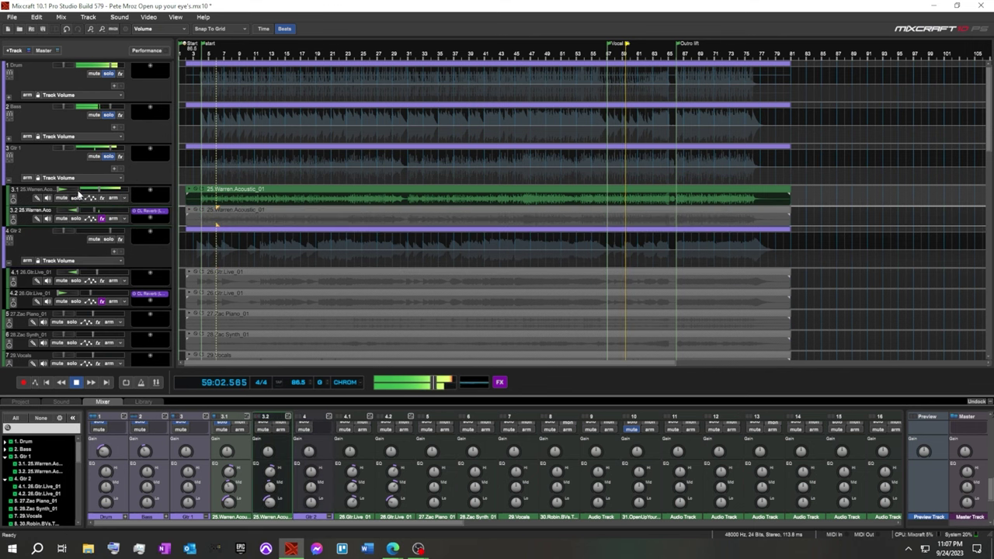
{"action": "left_click", "coordinate": [63, 197]}
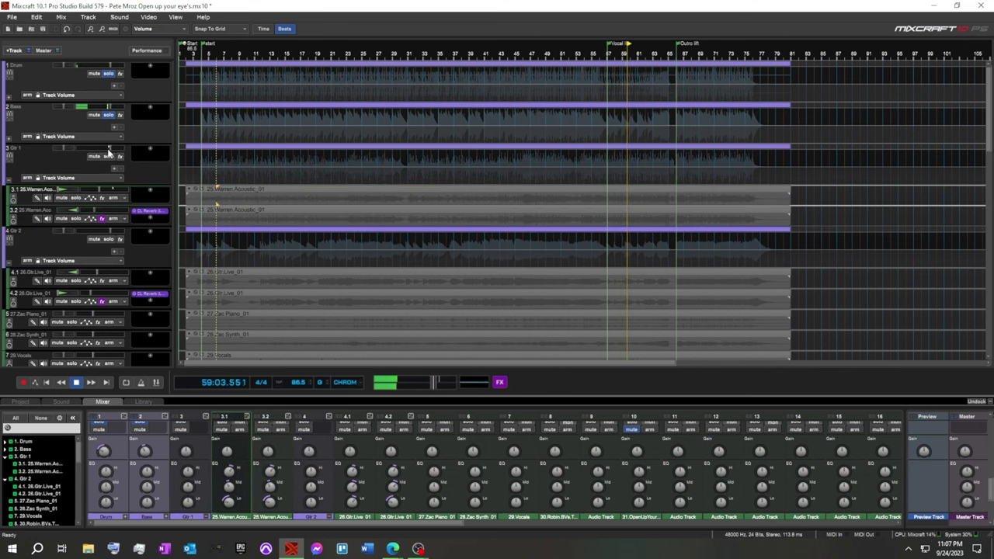
{"action": "left_click", "coordinate": [10, 181]}
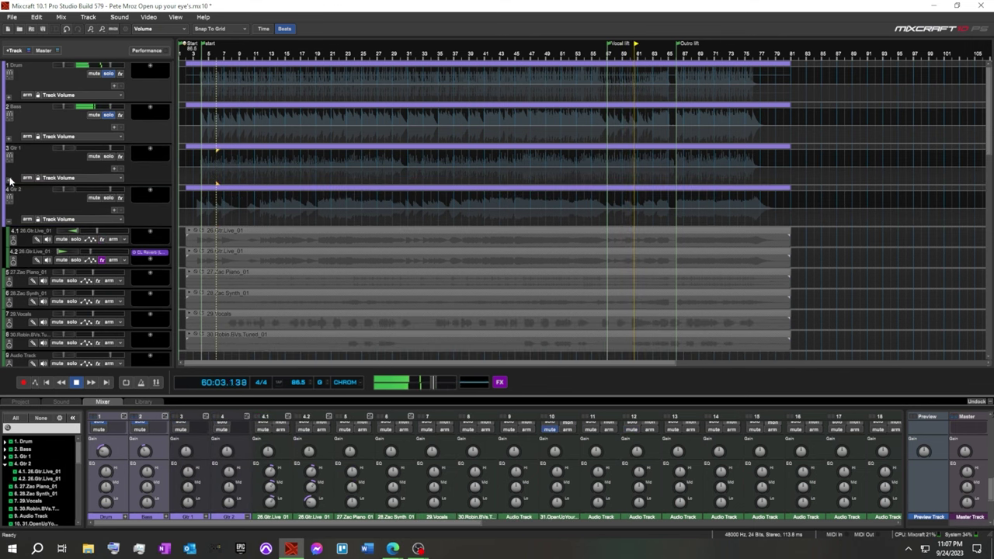
{"action": "left_click", "coordinate": [108, 157]}
{"action": "left_click", "coordinate": [109, 197]}
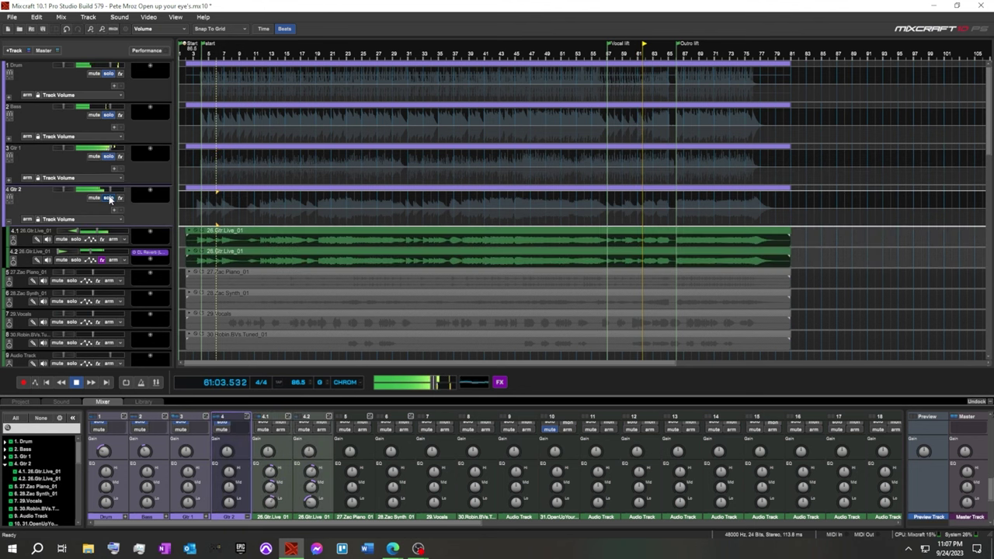
Lower the volumes of the Gtr 1 and Gtr 2 submixes slightly and collapse Gtr 2.
{"action": "left_click", "coordinate": [113, 148]}
{"action": "left_click_drag", "start_coordinate": [114, 147], "coordinate": [103, 147]}
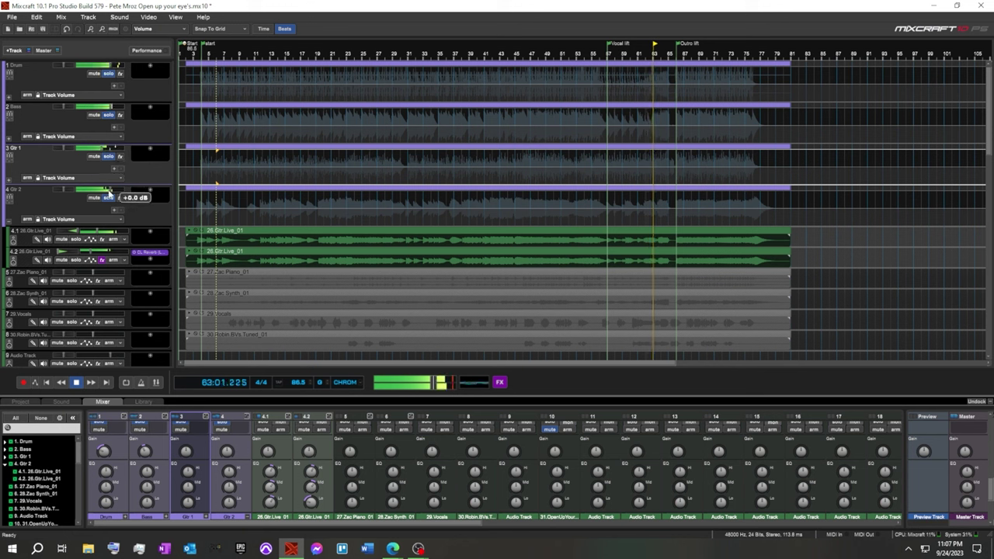
{"action": "left_click_drag", "start_coordinate": [109, 190], "coordinate": [100, 191]}
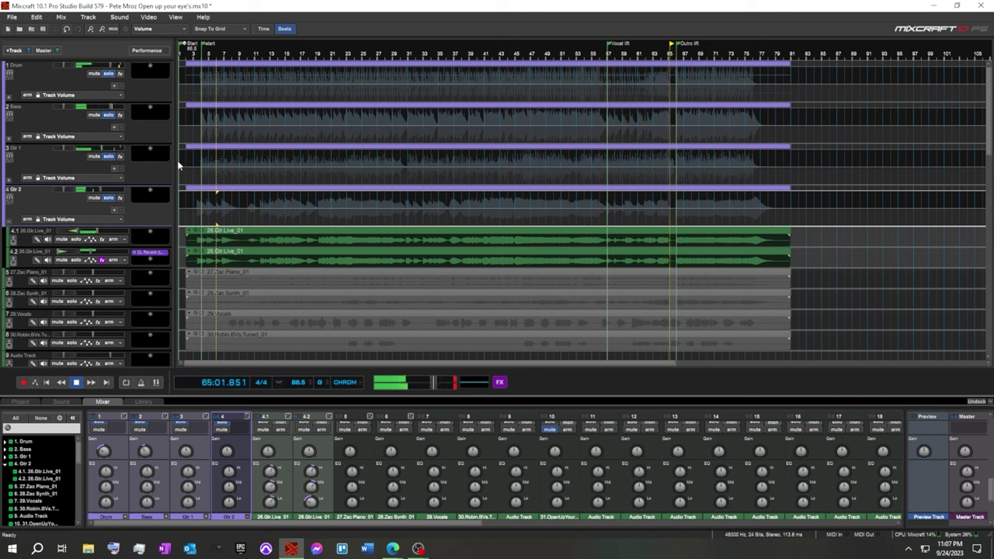
{"action": "left_click", "coordinate": [10, 223]}
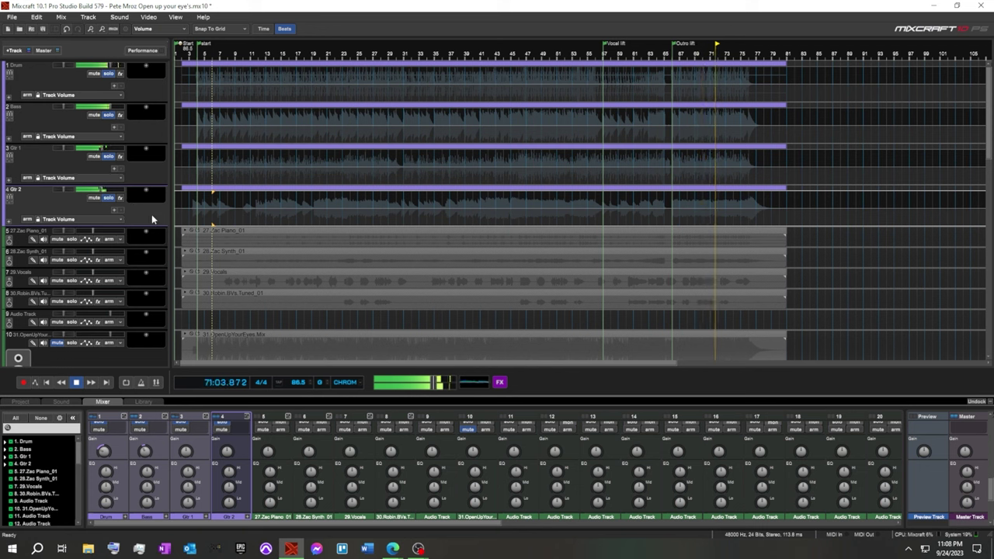
Check the mix in the master track's Voxengo Spectrum Analyzer, stop and return to the start, and close the analyzer.
{"action": "left_click", "coordinate": [42, 51]}
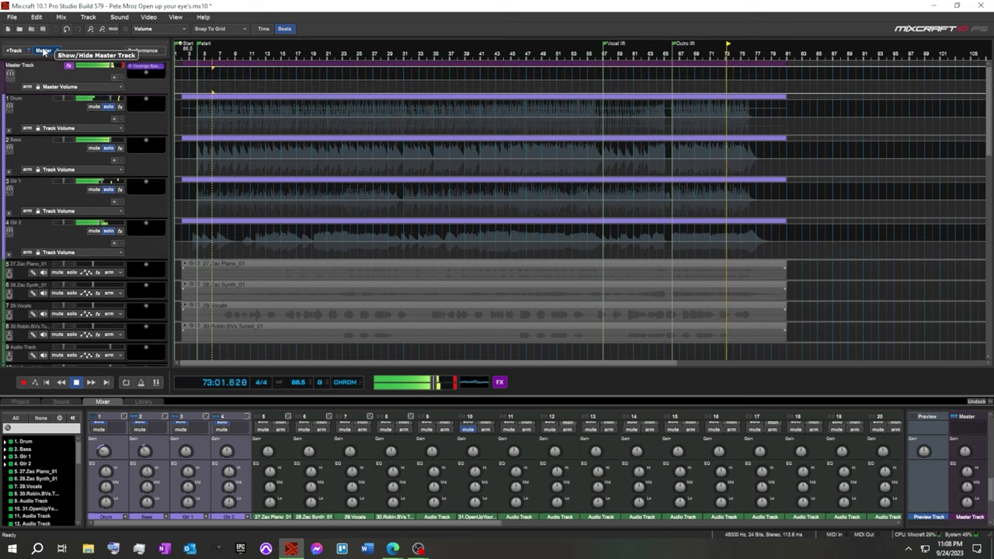
{"action": "left_click", "coordinate": [146, 69]}
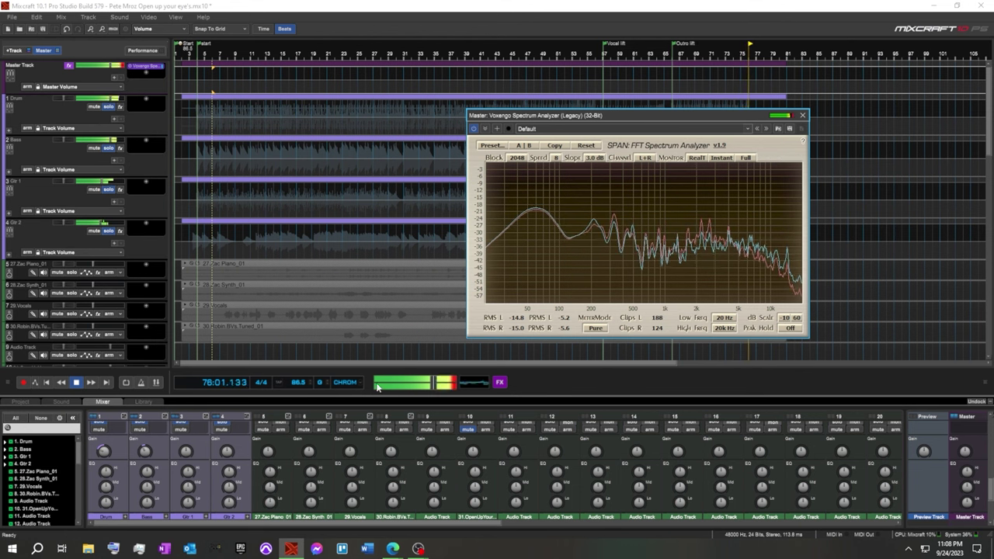
{"action": "left_click", "coordinate": [77, 383]}
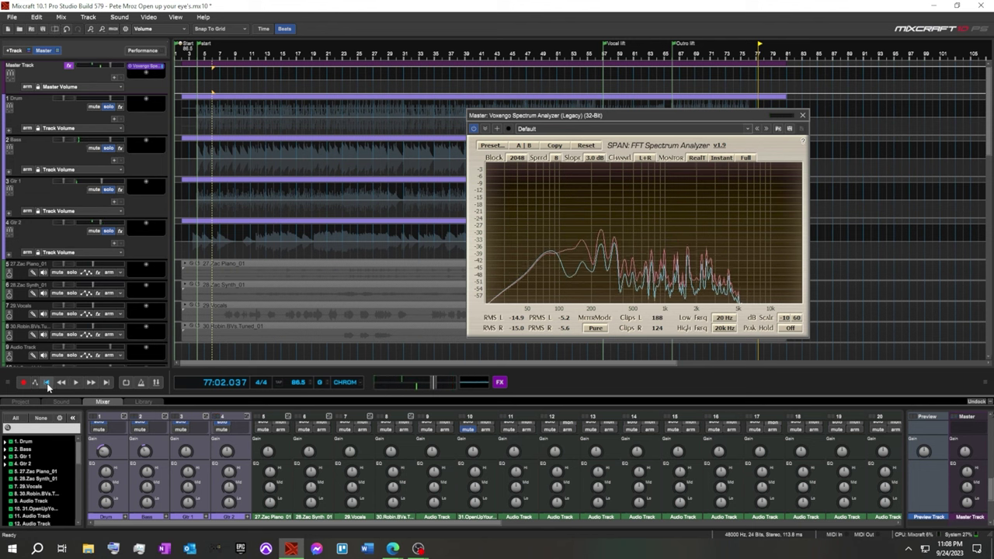
{"action": "left_click", "coordinate": [46, 383]}
{"action": "left_click", "coordinate": [804, 116]}
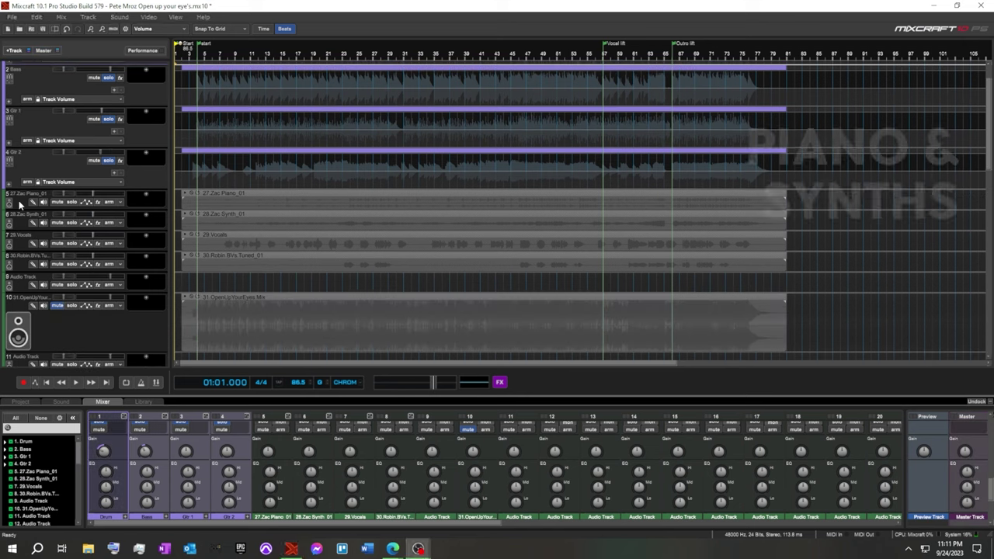
Insert a submix track below Gtr 2 and name it Piano.
{"action": "right_click", "coordinate": [22, 202]}
{"action": "mouse_move", "coordinate": [66, 210]}
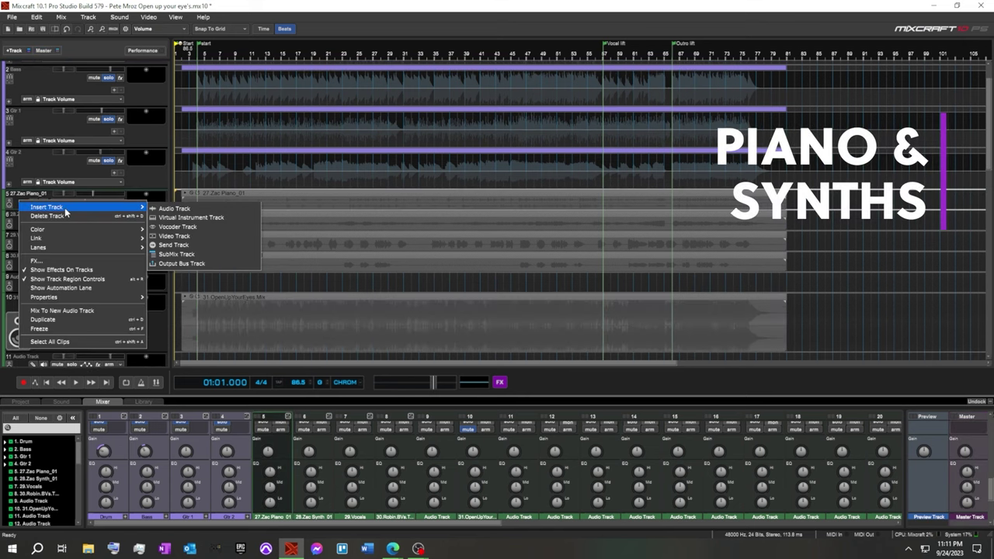
{"action": "left_click", "coordinate": [189, 257]}
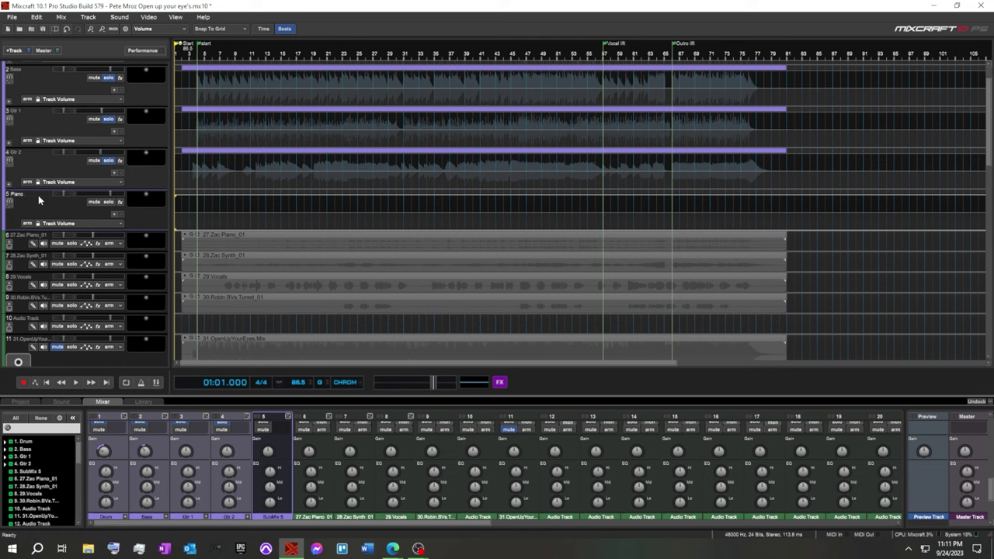
{"action": "key", "text": "Return"}
Move the piano and synth tracks into the Piano submix and solo that submix.
{"action": "mouse_move", "coordinate": [19, 241]}
{"action": "left_mouse_down"}
{"action": "mouse_move", "coordinate": [18, 264]}
{"action": "mouse_move", "coordinate": [17, 231]}
{"action": "left_mouse_up"}
{"action": "left_click_drag", "start_coordinate": [19, 259], "coordinate": [13, 233]}
{"action": "left_click", "coordinate": [108, 202]}
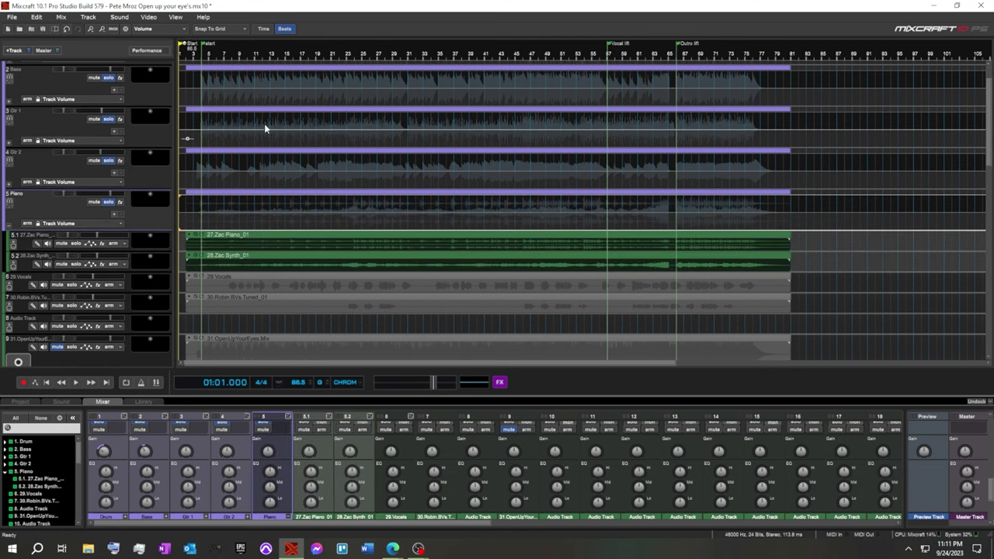
Start playback and remove the solos from the Gtr 2, Gtr 1 and Bass submixes.
{"action": "left_click", "coordinate": [76, 382]}
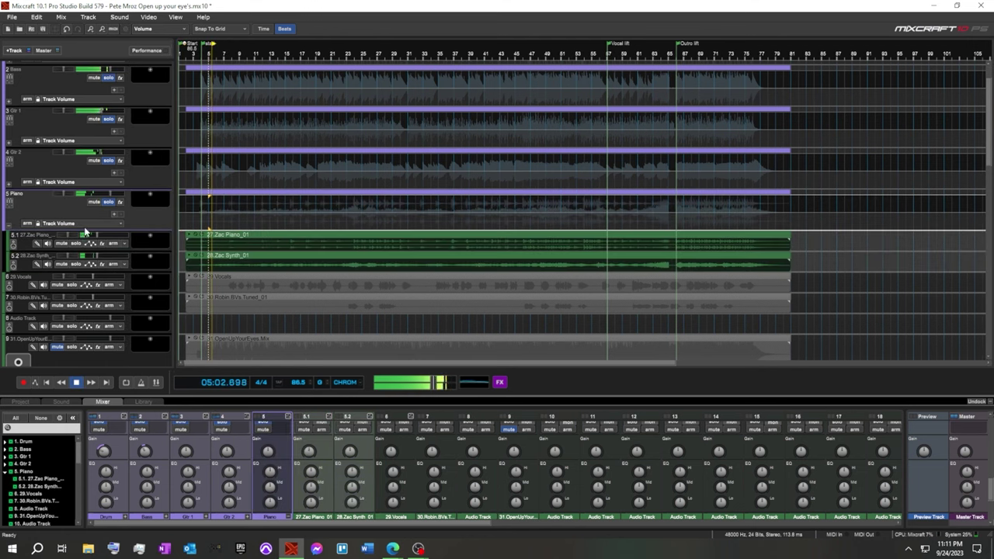
{"action": "left_click", "coordinate": [107, 161]}
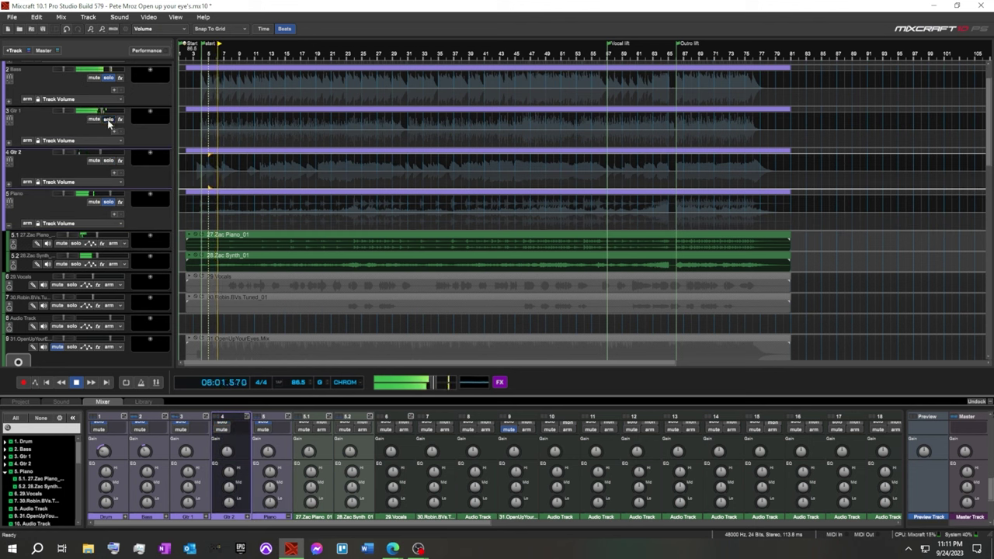
{"action": "left_click", "coordinate": [109, 119]}
{"action": "left_click", "coordinate": [108, 79]}
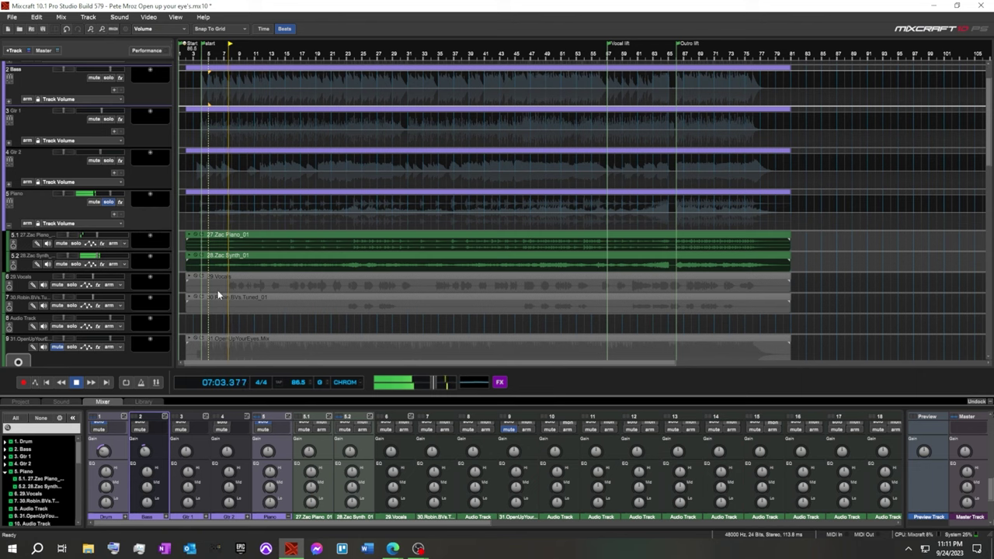
Raise the piano track's volume to about -4.3 dB and the synth track's to about -4.5 dB.
{"action": "scroll", "coordinate": [377, 302], "scroll_direction": "up", "scroll_amount": 2}
{"action": "scroll", "coordinate": [377, 302], "scroll_direction": "up", "scroll_amount": 1}
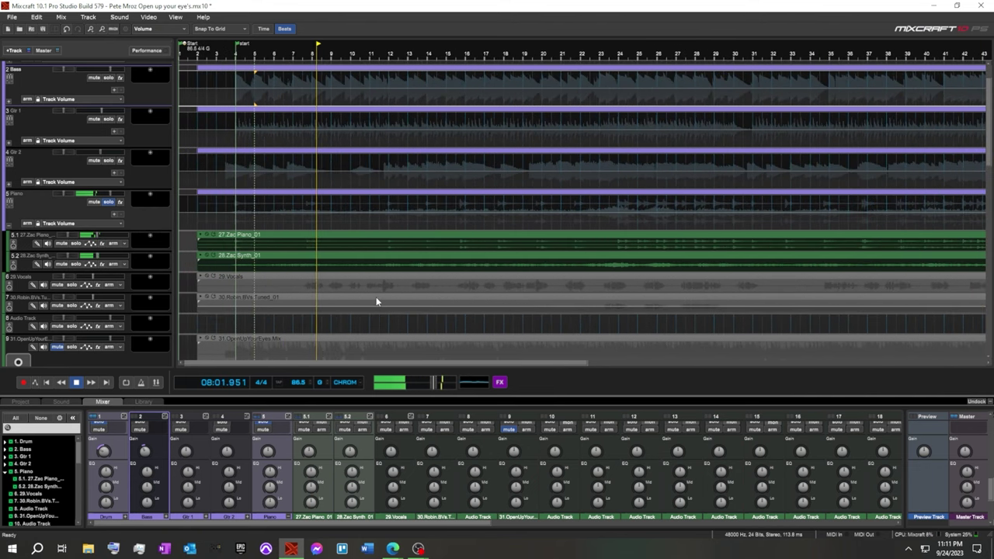
{"action": "scroll", "coordinate": [376, 297], "scroll_direction": "up", "scroll_amount": 1}
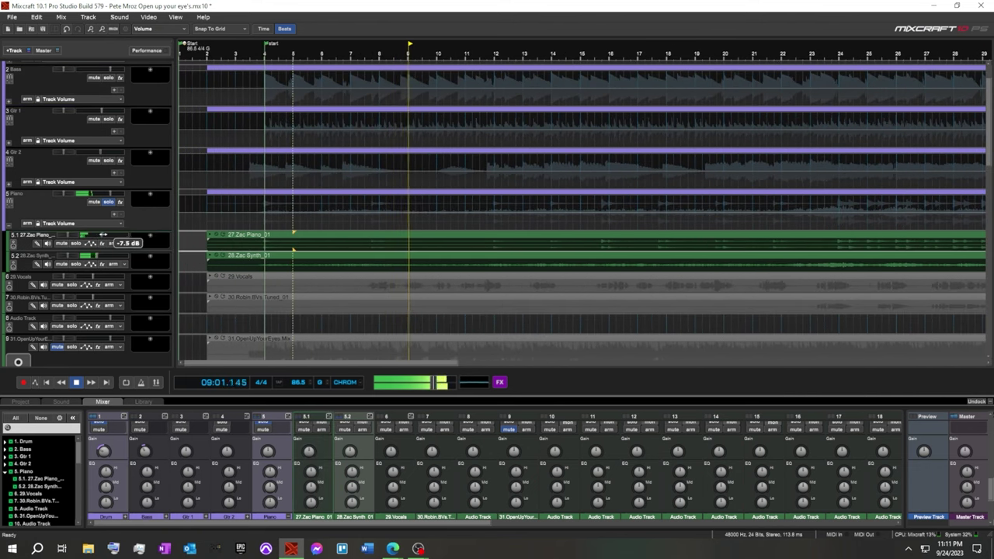
{"action": "left_click_drag", "start_coordinate": [104, 234], "coordinate": [125, 247]}
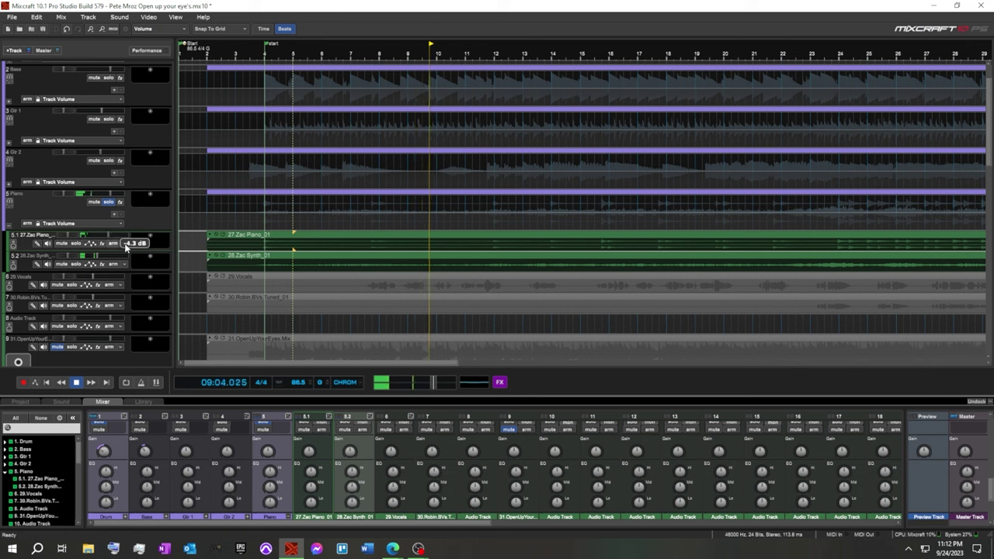
{"action": "mouse_move", "coordinate": [96, 256]}
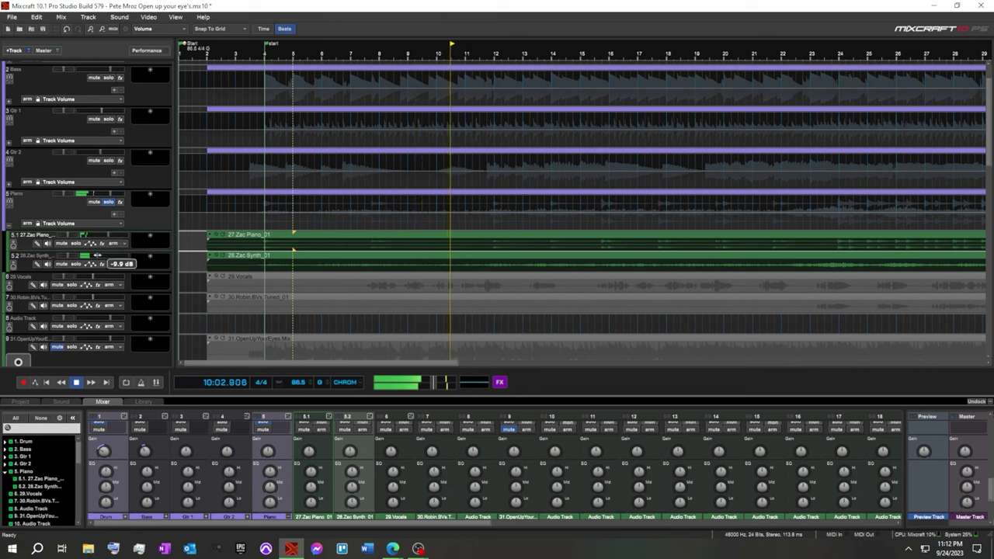
{"action": "left_click_drag", "start_coordinate": [97, 256], "coordinate": [111, 262]}
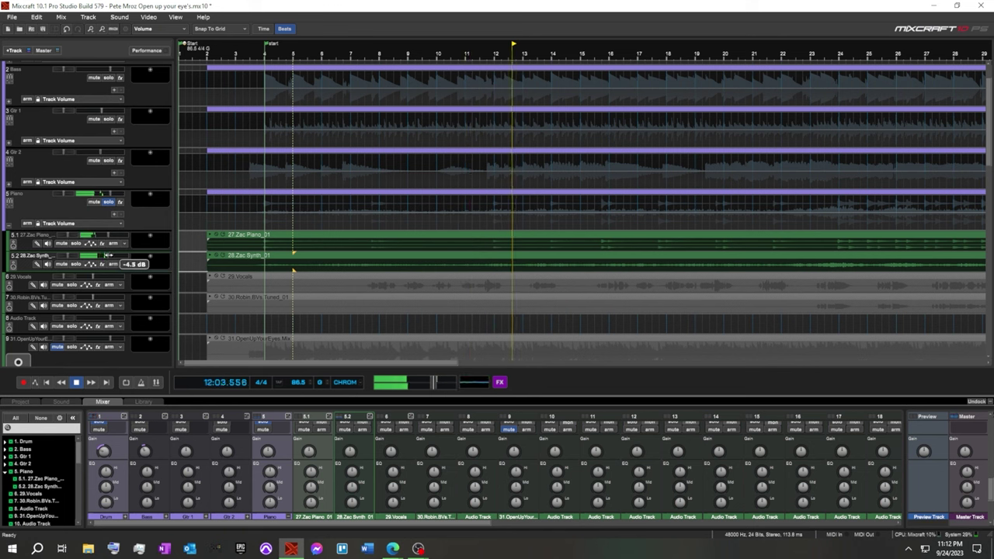
Listen to the leveled piano and synth parts, stop playback, and return to the start of the song.
{"action": "scroll", "coordinate": [571, 262], "scroll_direction": "down", "scroll_amount": 2}
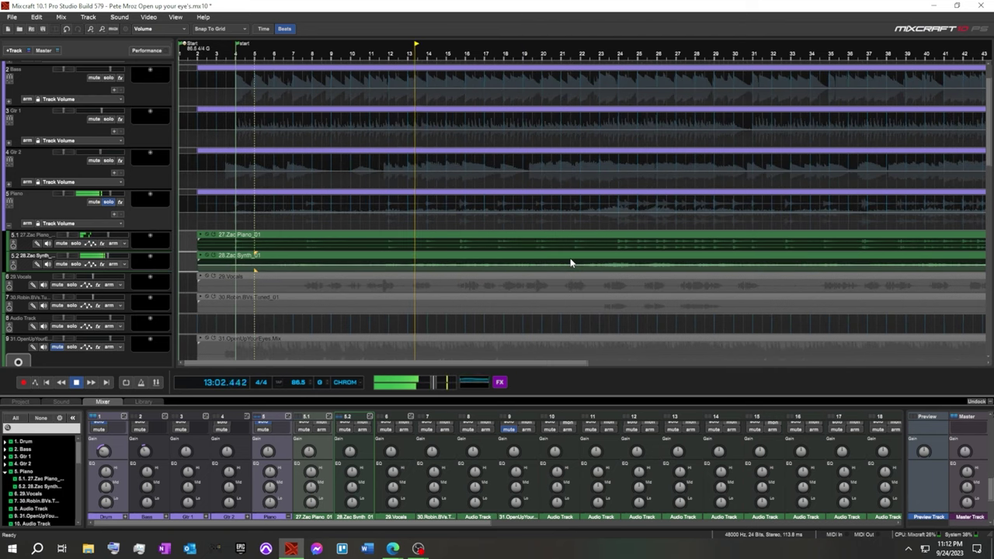
{"action": "scroll", "coordinate": [571, 263], "scroll_direction": "down", "scroll_amount": 2}
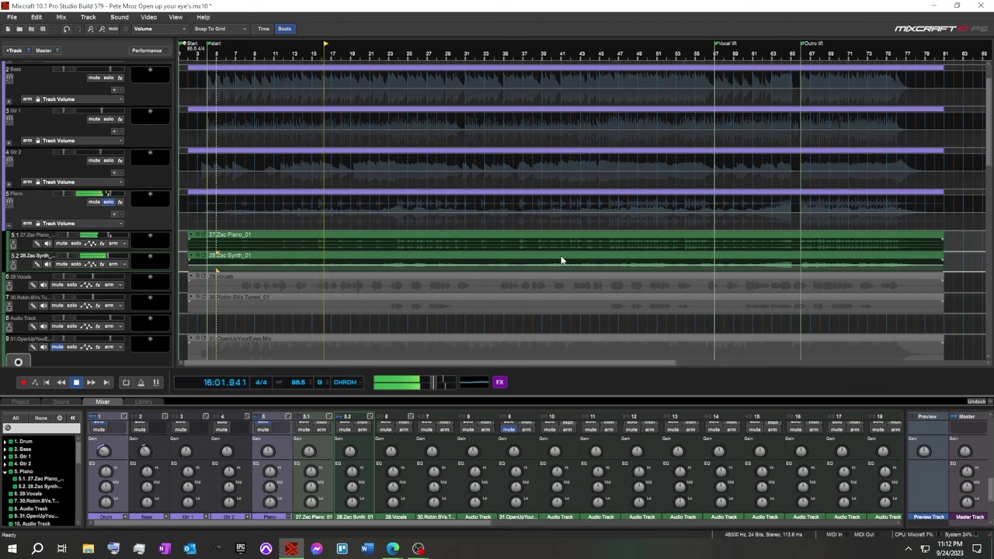
{"action": "left_click", "coordinate": [76, 383]}
{"action": "left_click", "coordinate": [45, 384]}
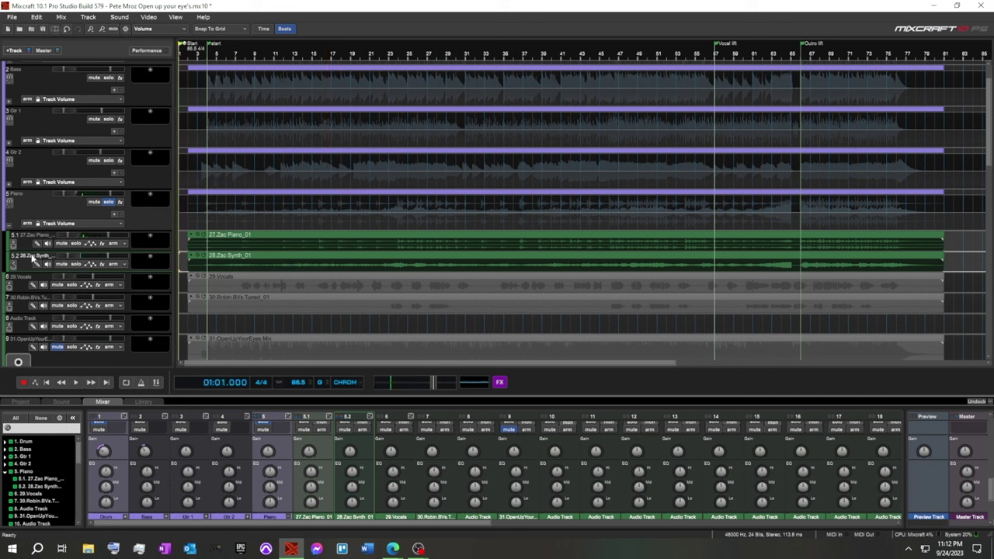
Duplicate the Piano track, keeping only the left channel in the original clip and only the right channel in the copy.
{"action": "right_click", "coordinate": [24, 248]}
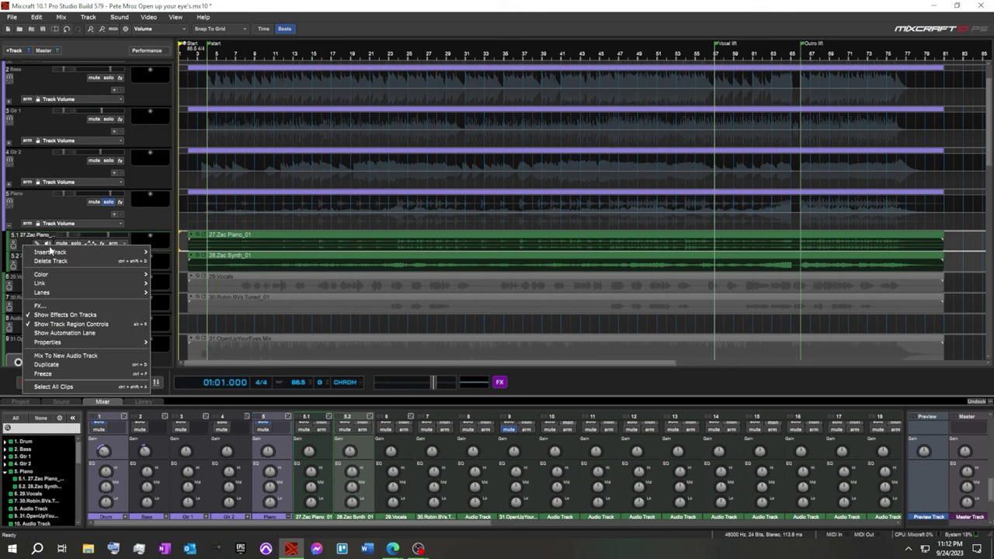
{"action": "left_click", "coordinate": [79, 363]}
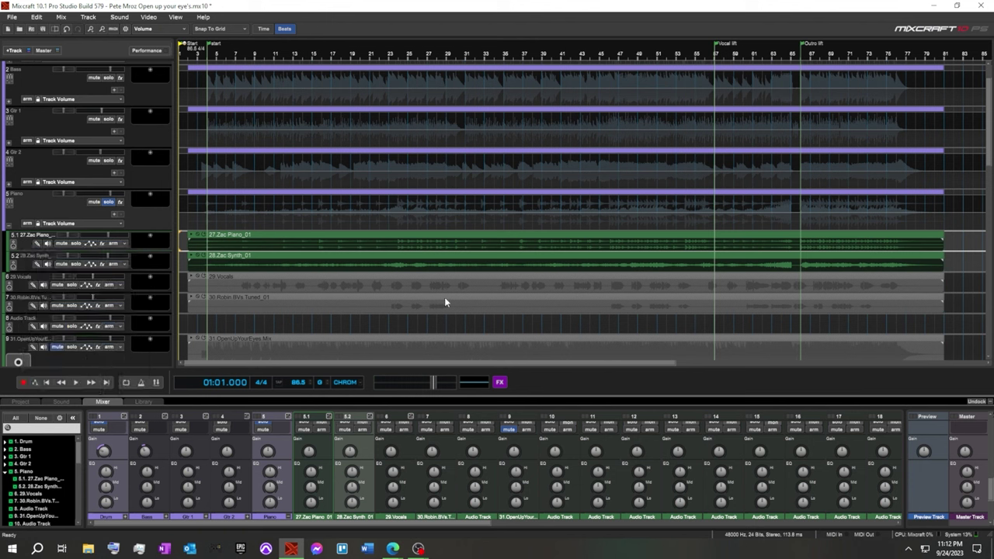
{"action": "right_click", "coordinate": [499, 240]}
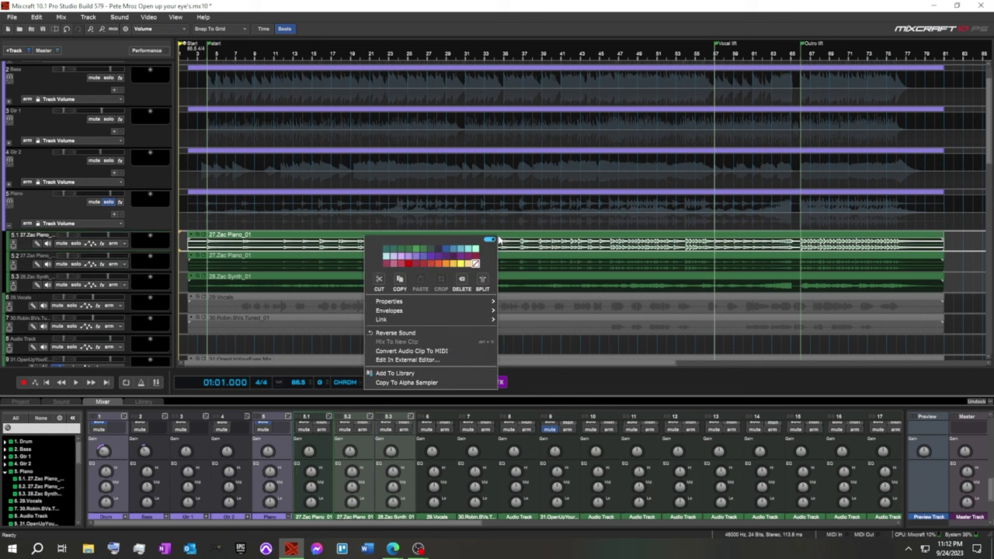
{"action": "mouse_move", "coordinate": [491, 305]}
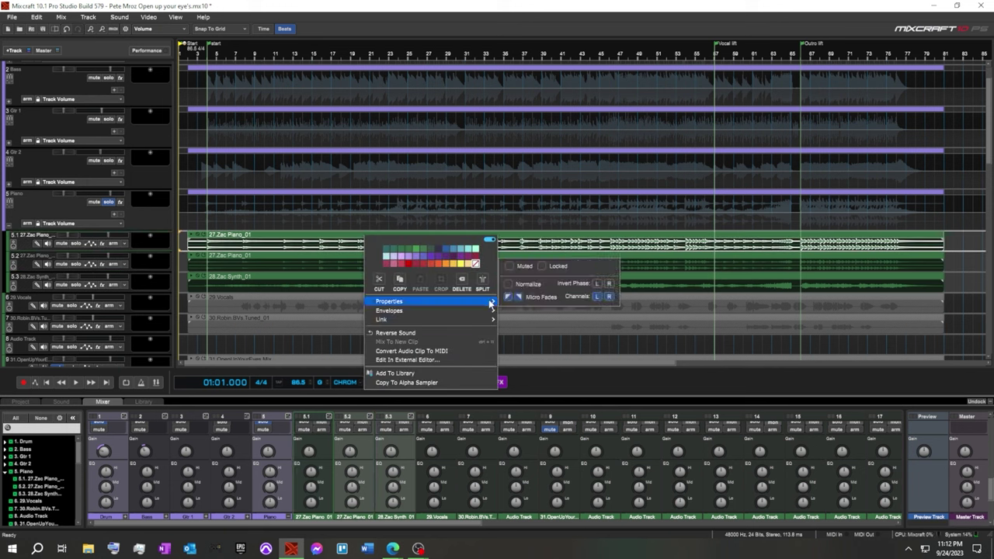
{"action": "left_click", "coordinate": [610, 299]}
{"action": "left_click", "coordinate": [628, 256]}
{"action": "right_click", "coordinate": [628, 257]}
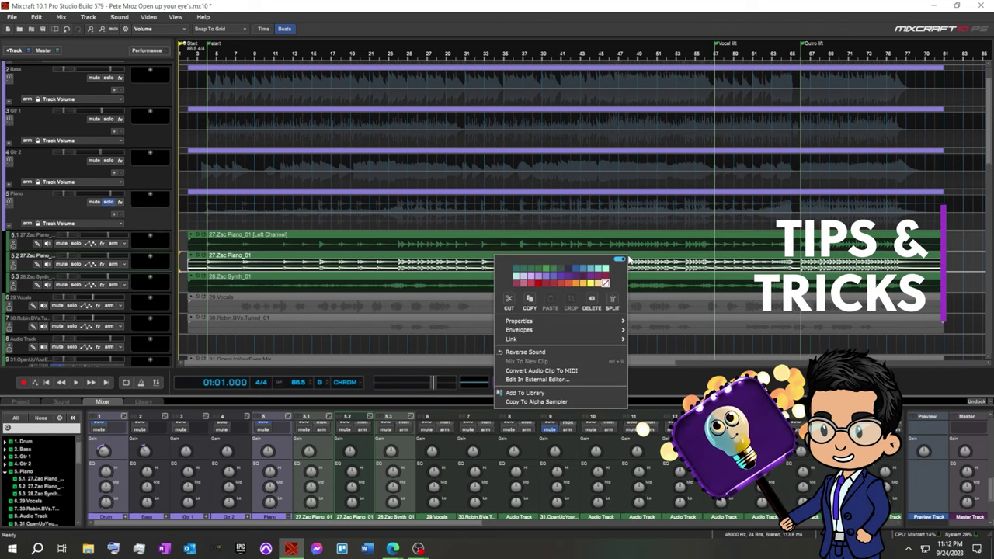
{"action": "mouse_move", "coordinate": [622, 326]}
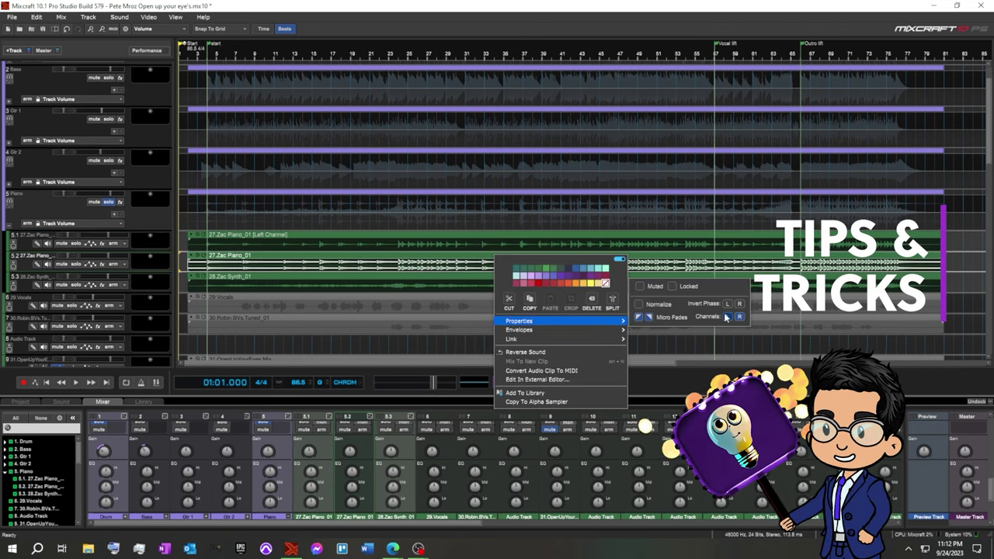
Pan the left-channel piano track to the left and the right-channel one about 51% right, and solo both tracks.
{"action": "left_click", "coordinate": [20, 242]}
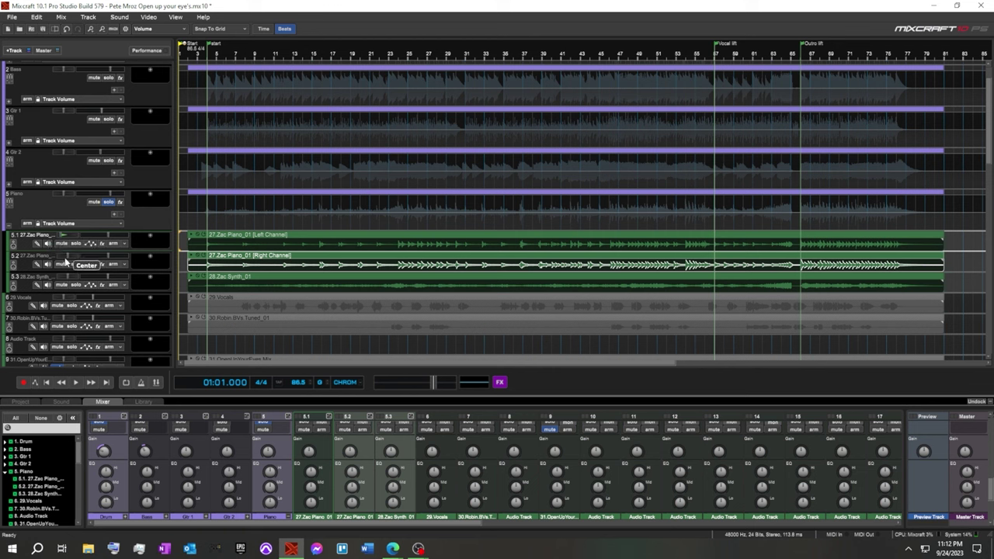
{"action": "left_click_drag", "start_coordinate": [68, 255], "coordinate": [77, 261]}
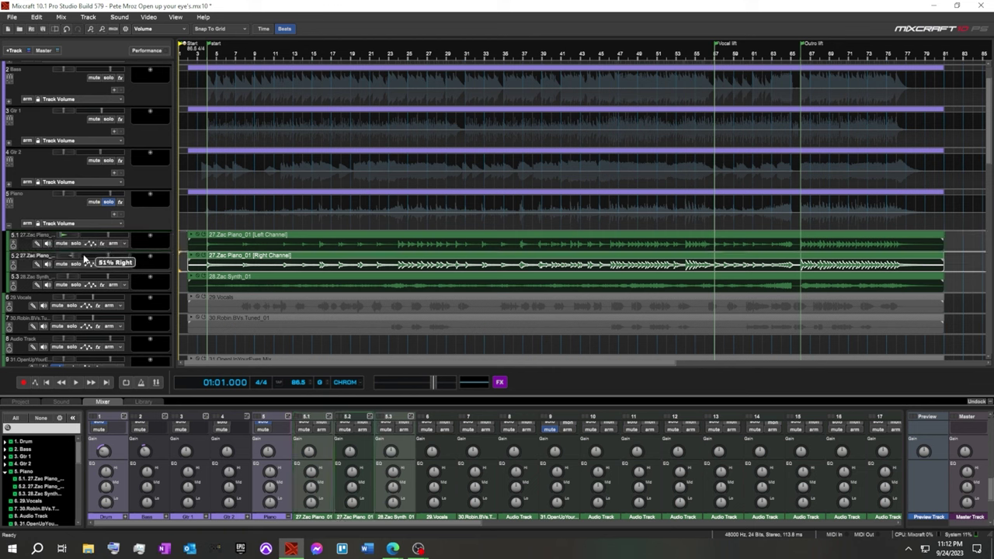
{"action": "left_click", "coordinate": [77, 244]}
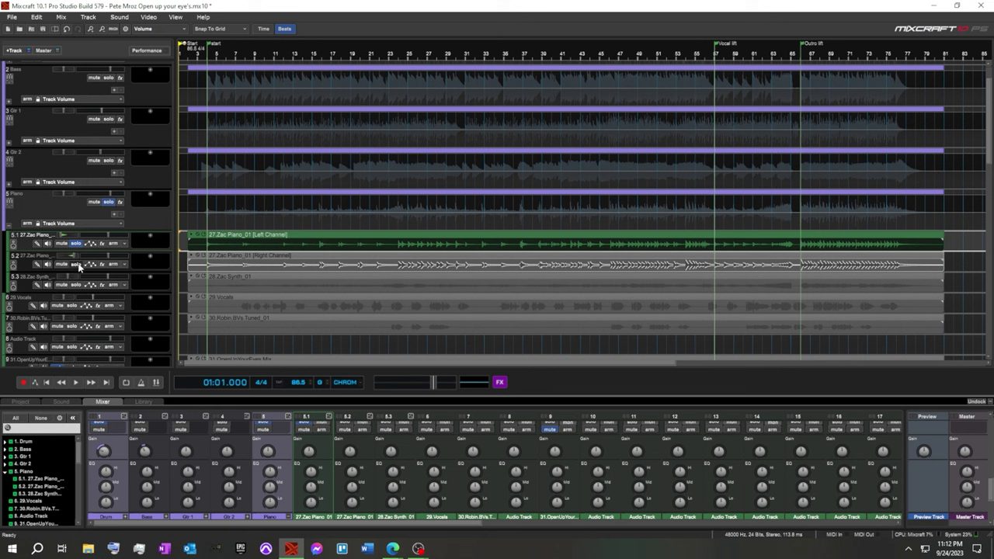
{"action": "left_click", "coordinate": [76, 264]}
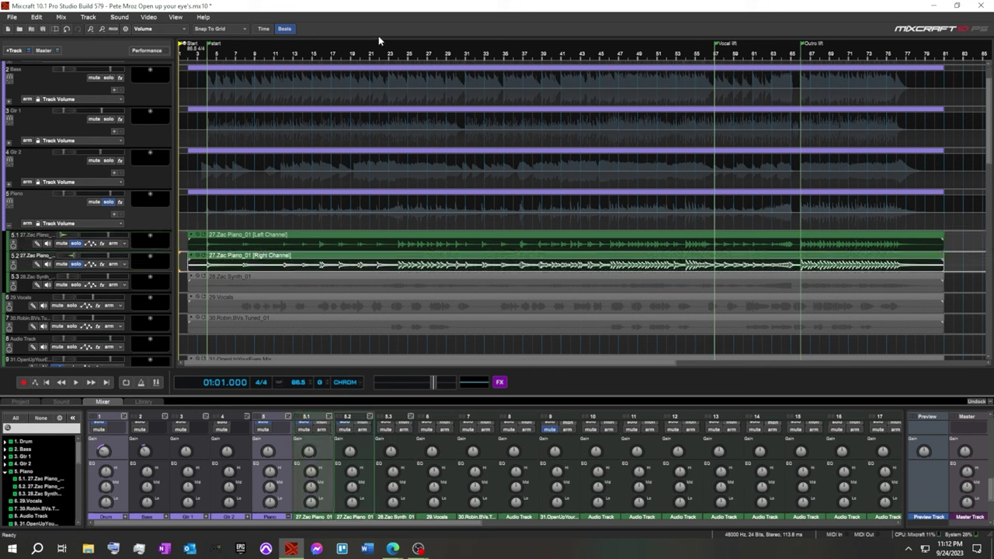
Play the soloed piano tracks from measure 23 and fine-tune the right-channel track's volume.
{"action": "left_click", "coordinate": [389, 53]}
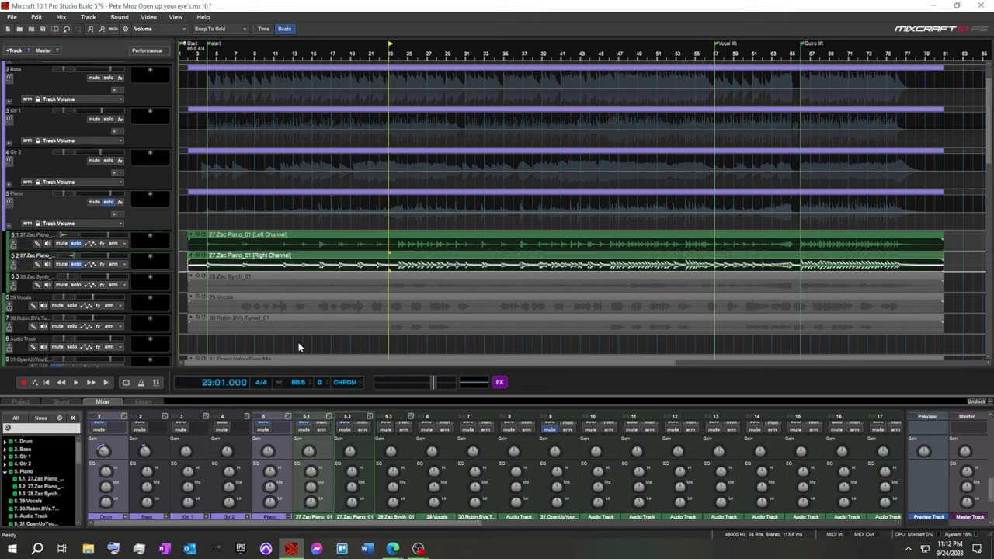
{"action": "left_click", "coordinate": [77, 383]}
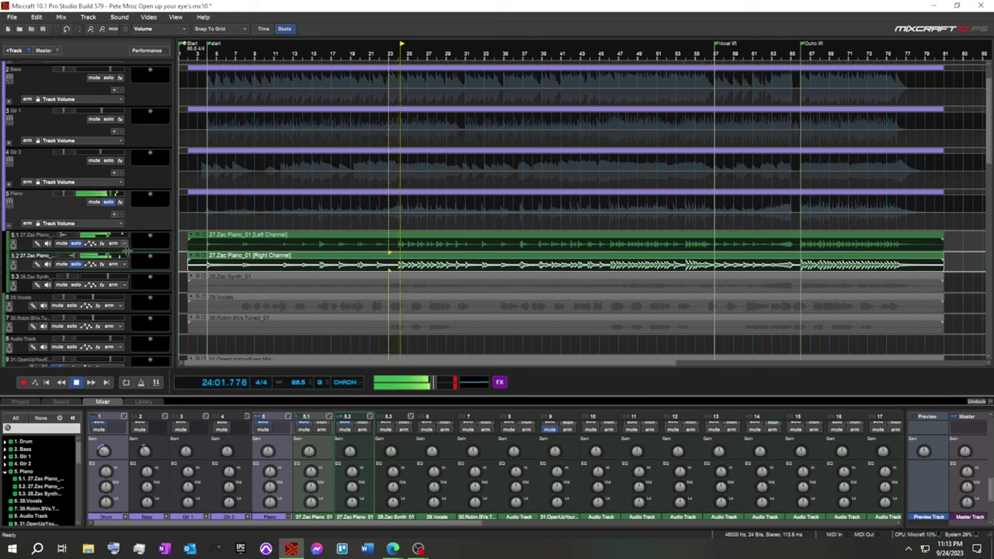
{"action": "mouse_move", "coordinate": [110, 263]}
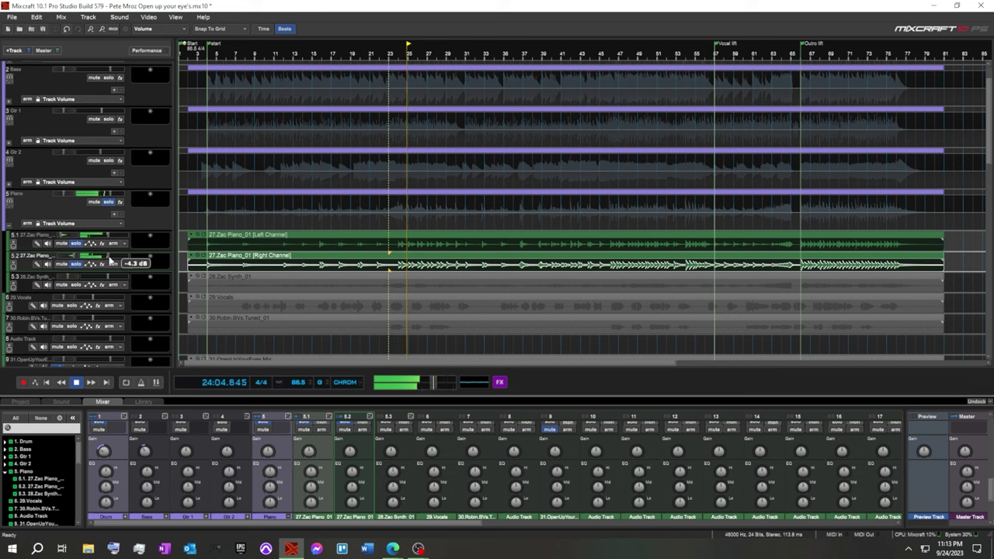
{"action": "left_click_drag", "start_coordinate": [110, 263], "coordinate": [112, 255]}
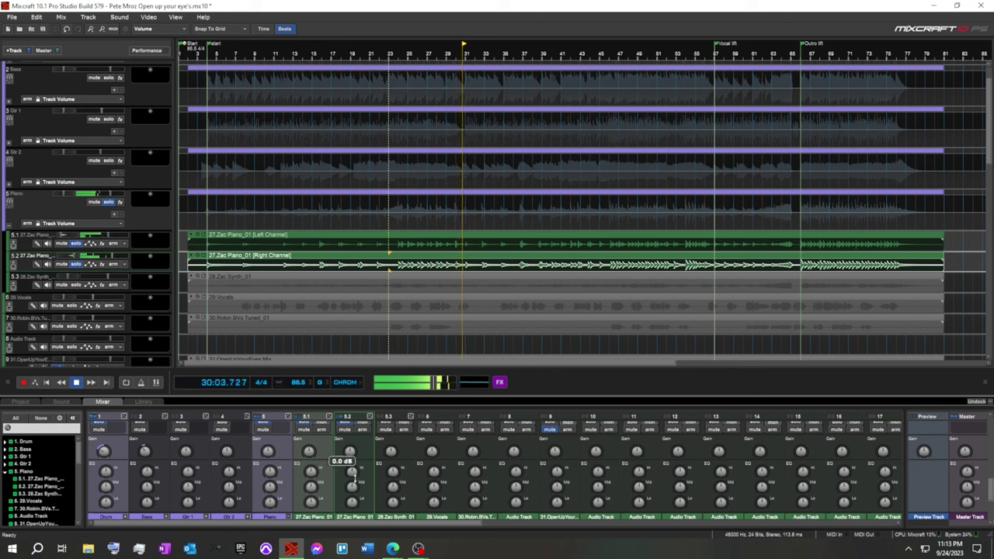
Cut the EQ highs on the left-channel piano track, and raise the highs and cut the lows on the right-channel one.
{"action": "mouse_move", "coordinate": [313, 472]}
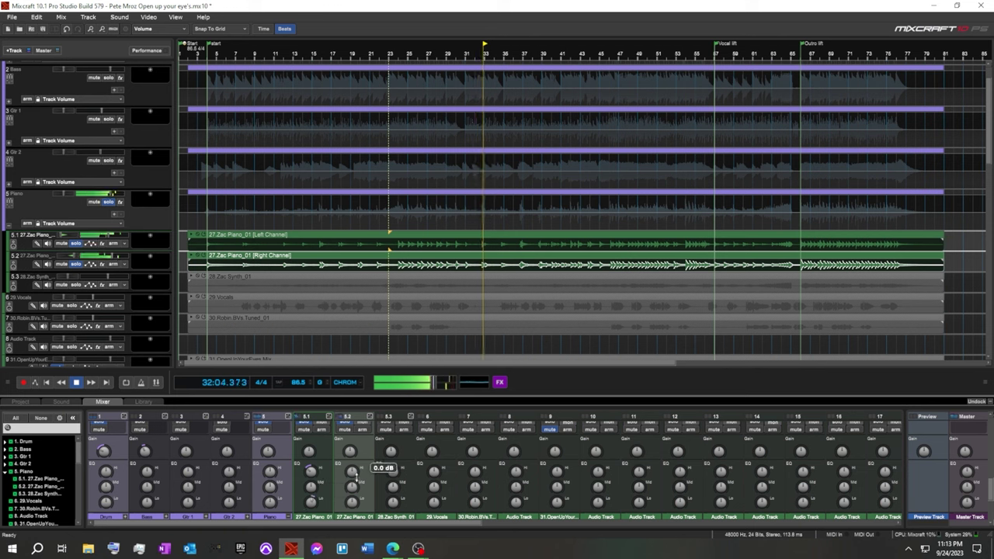
{"action": "left_click_drag", "start_coordinate": [351, 470], "coordinate": [349, 522]}
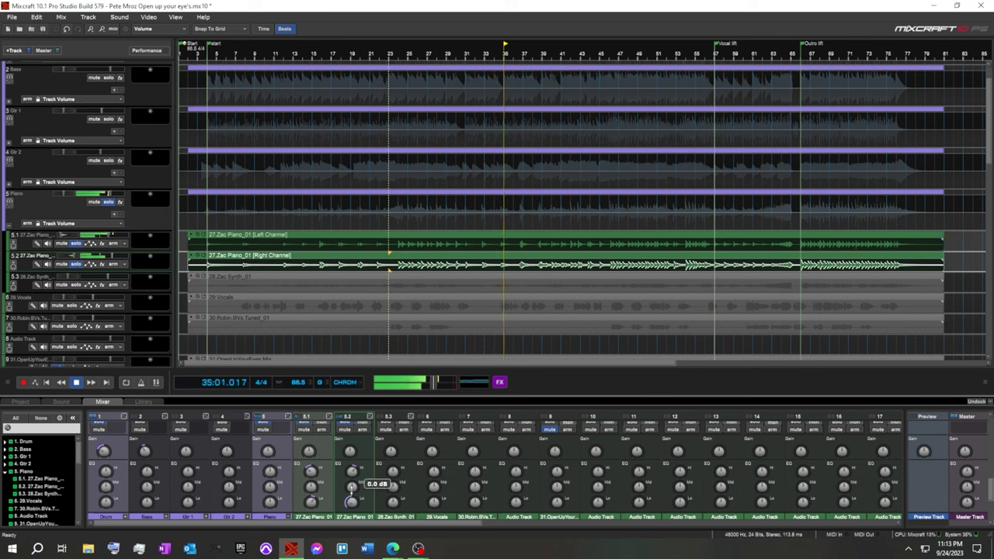
{"action": "mouse_move", "coordinate": [352, 486]}
{"action": "left_mouse_down"}
{"action": "mouse_move", "coordinate": [351, 471]}
{"action": "mouse_move", "coordinate": [348, 498]}
{"action": "left_mouse_up"}
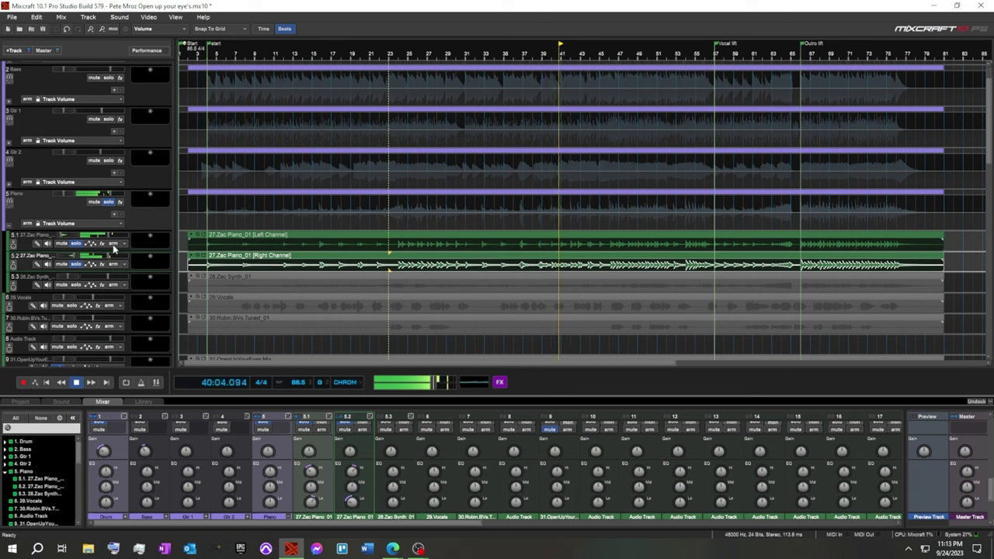
Trim the left-channel piano track's volume and fine-tune its EQ lows and the right-channel track's mids and highs.
{"action": "left_click_drag", "start_coordinate": [112, 235], "coordinate": [110, 237]}
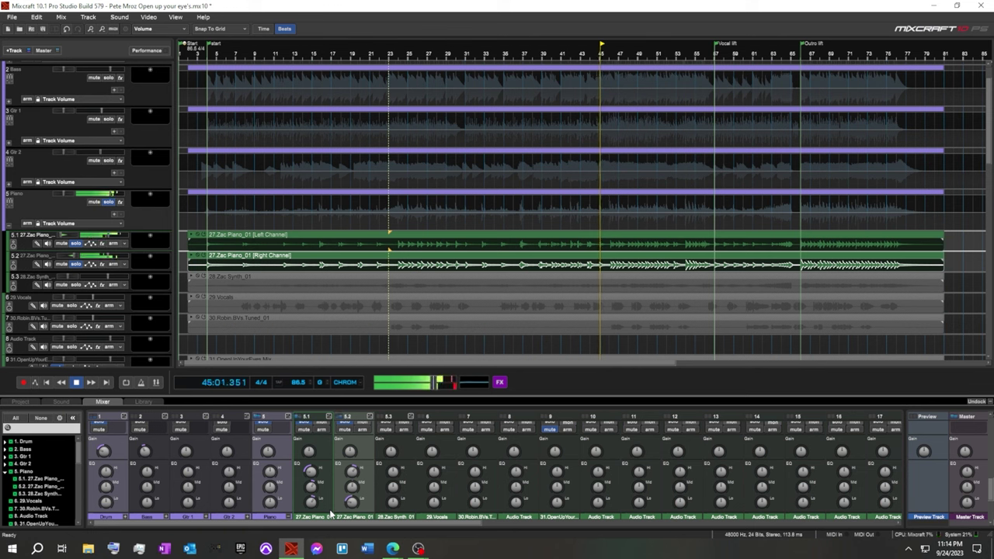
{"action": "left_click_drag", "start_coordinate": [309, 504], "coordinate": [314, 492]}
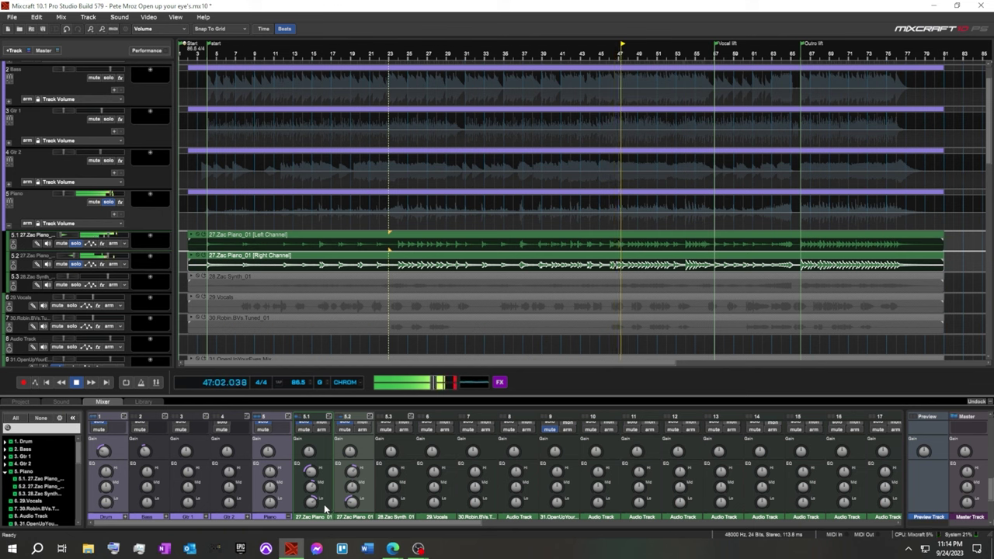
{"action": "mouse_move", "coordinate": [350, 489]}
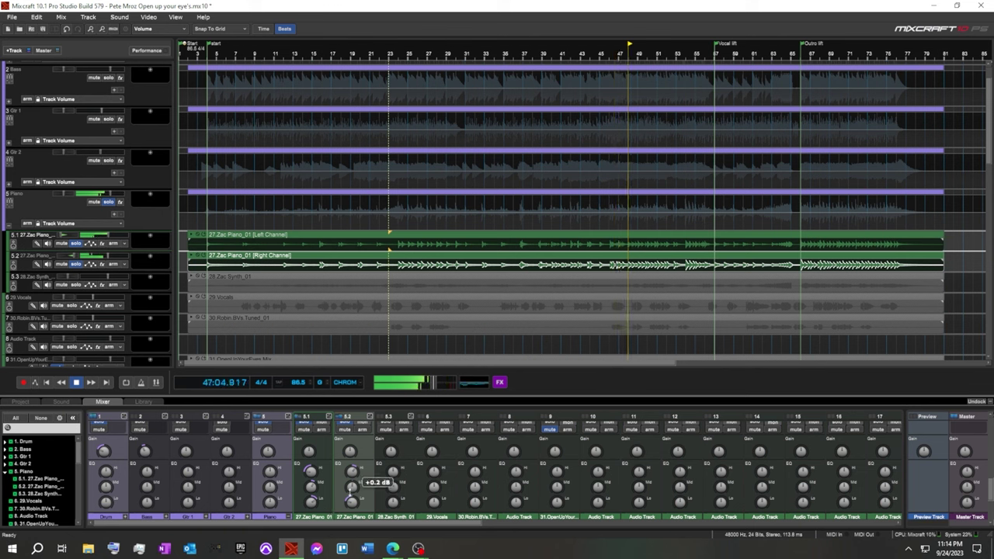
{"action": "mouse_move", "coordinate": [351, 470]}
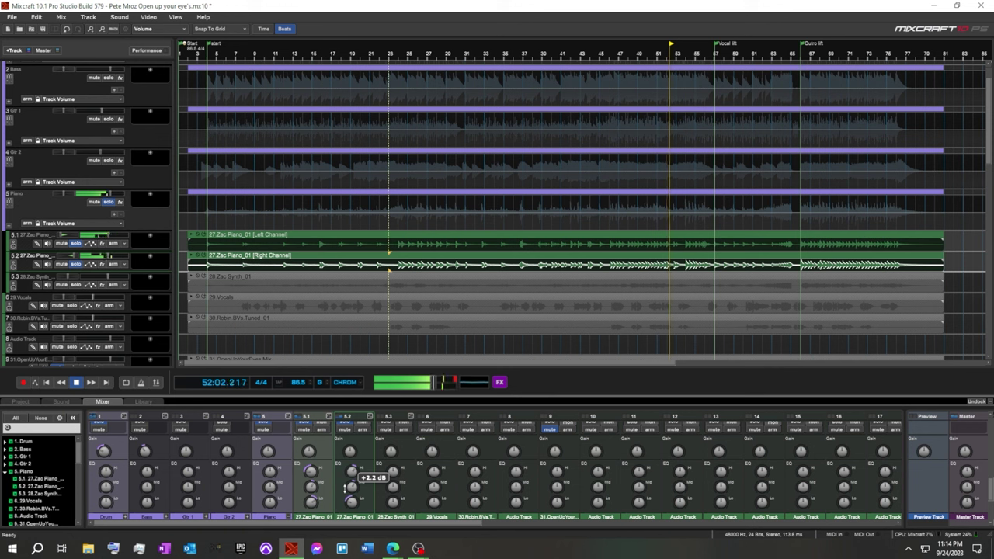
Lower the Piano submix's volume slightly and remove the solos from both piano tracks and the submix.
{"action": "mouse_move", "coordinate": [112, 193]}
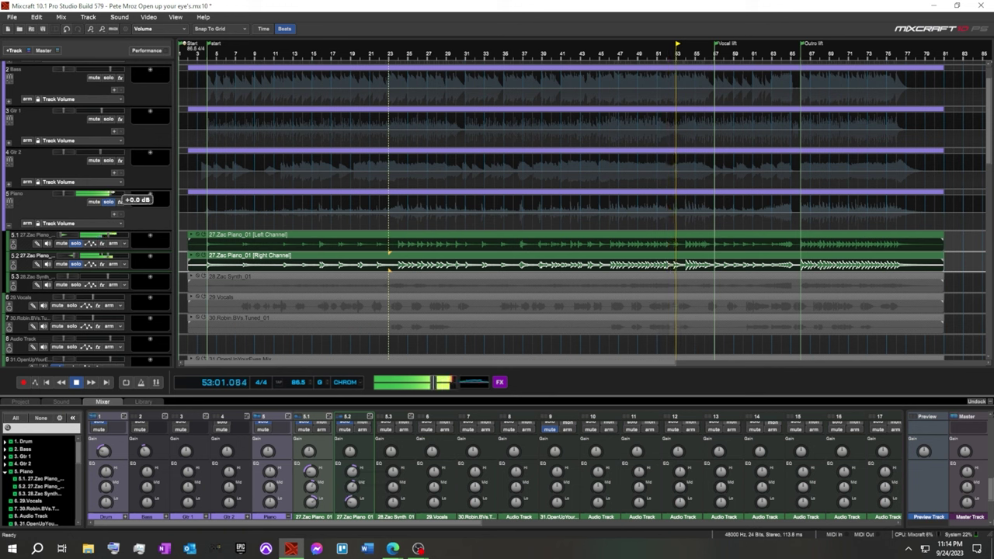
{"action": "left_click_drag", "start_coordinate": [111, 193], "coordinate": [107, 194]}
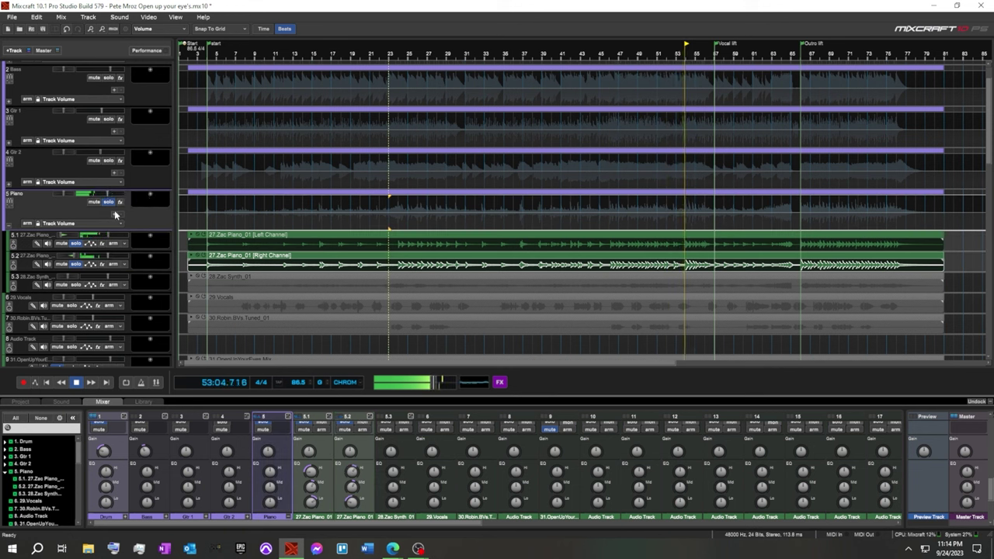
{"action": "left_click", "coordinate": [75, 264]}
{"action": "left_click", "coordinate": [75, 243]}
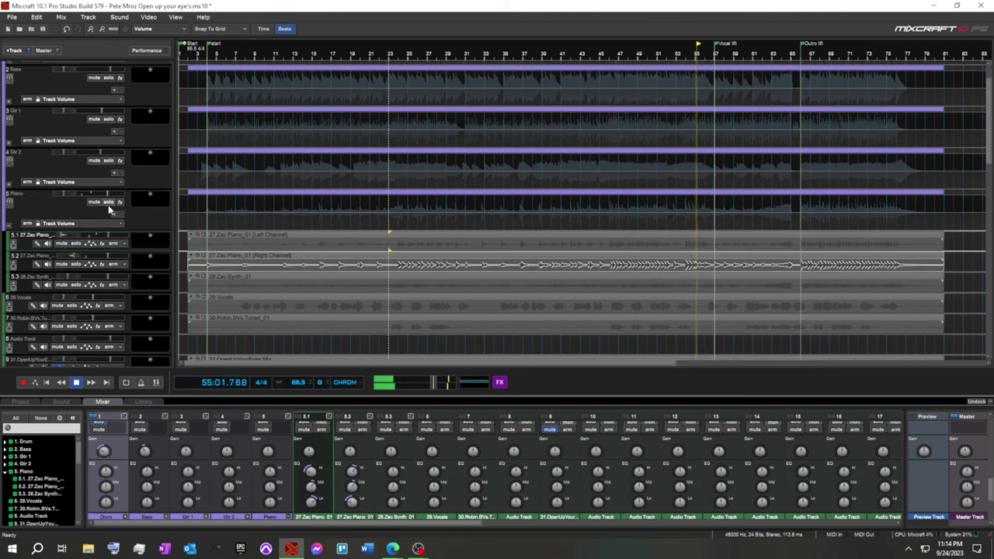
Solo the Piano submix again with its tracks expanded, playing both piano channels together with the synth.
{"action": "left_click", "coordinate": [8, 228]}
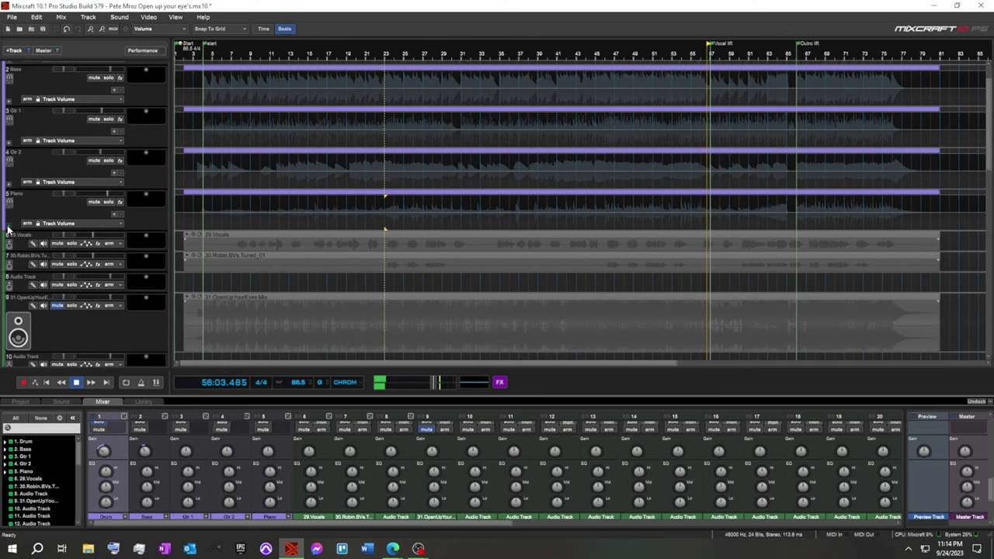
{"action": "left_click", "coordinate": [7, 227]}
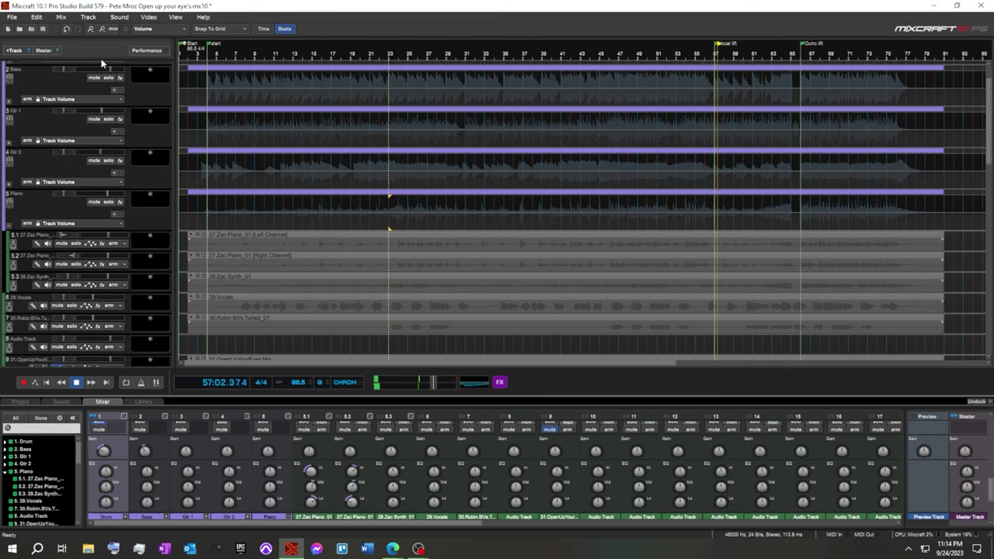
{"action": "scroll", "coordinate": [139, 115], "scroll_direction": "up", "scroll_amount": 1}
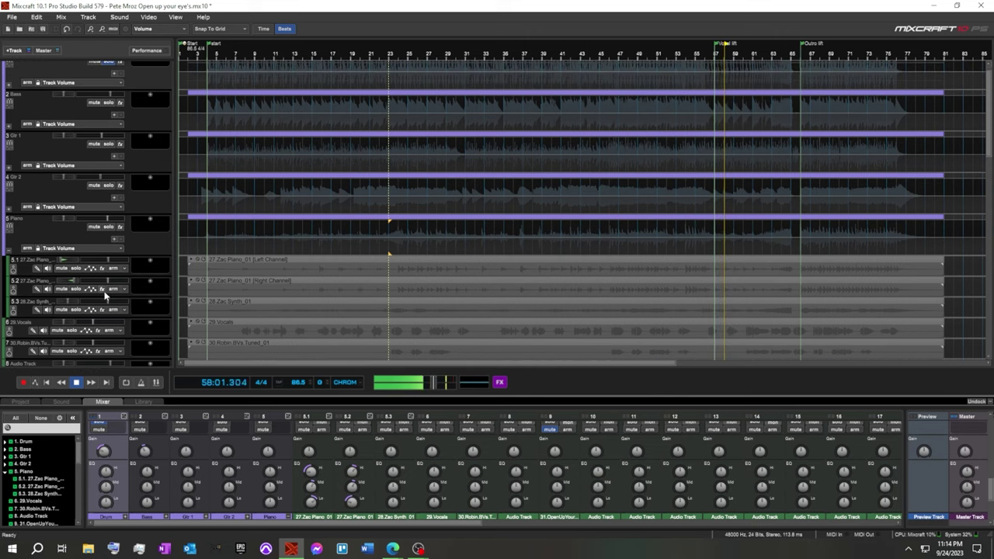
{"action": "left_click", "coordinate": [108, 228]}
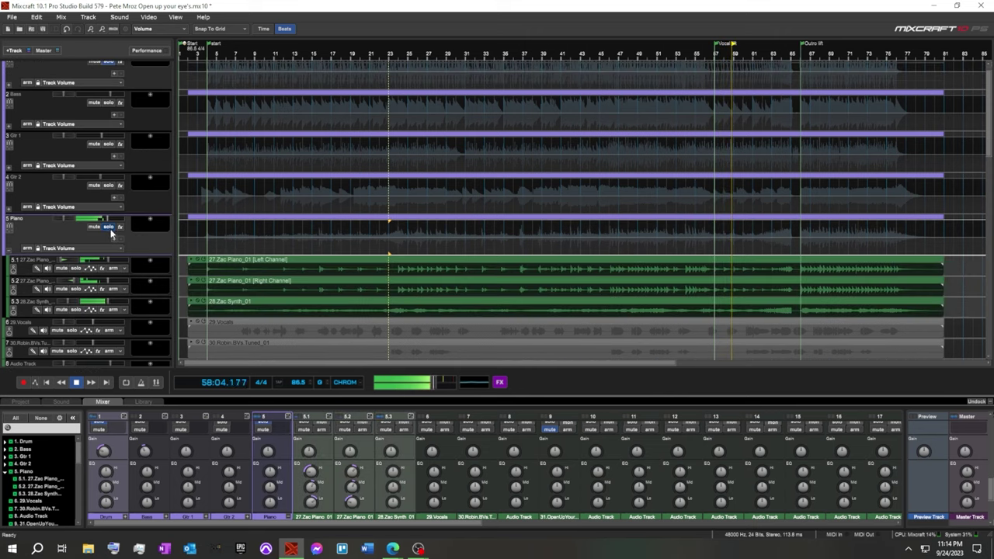
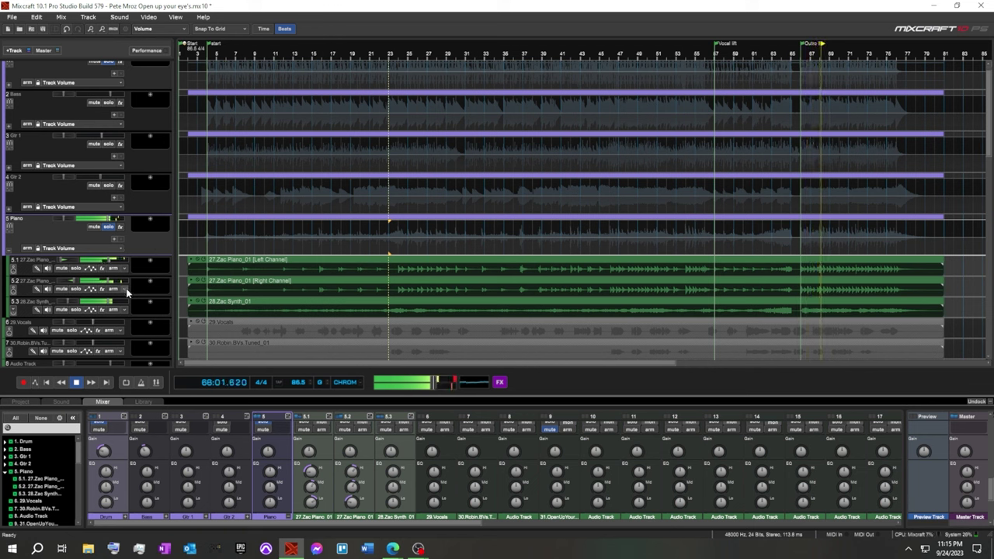
Lower the synth track's volume slightly and cut its EQ lows.
{"action": "left_click_drag", "start_coordinate": [108, 301], "coordinate": [106, 304]}
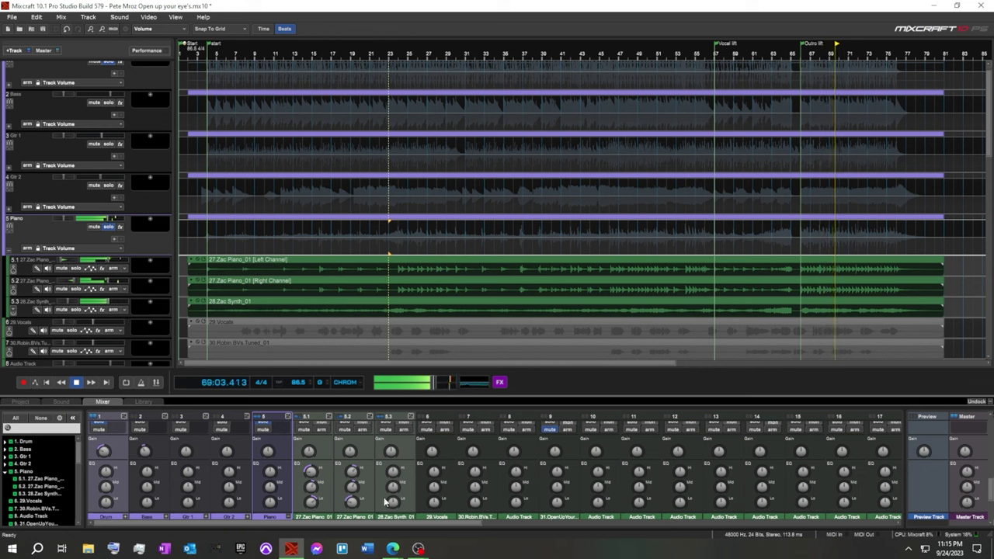
{"action": "mouse_move", "coordinate": [395, 488]}
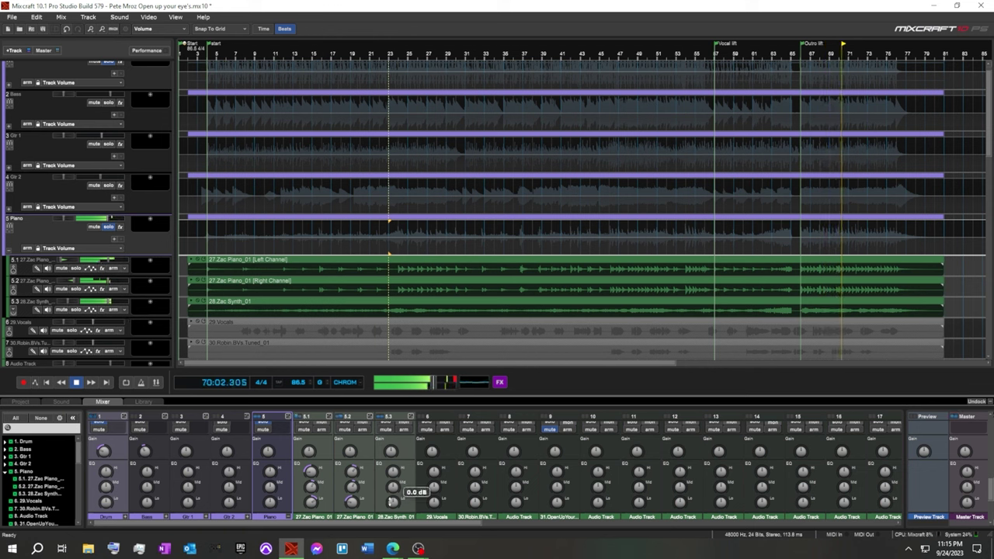
{"action": "left_click", "coordinate": [393, 500]}
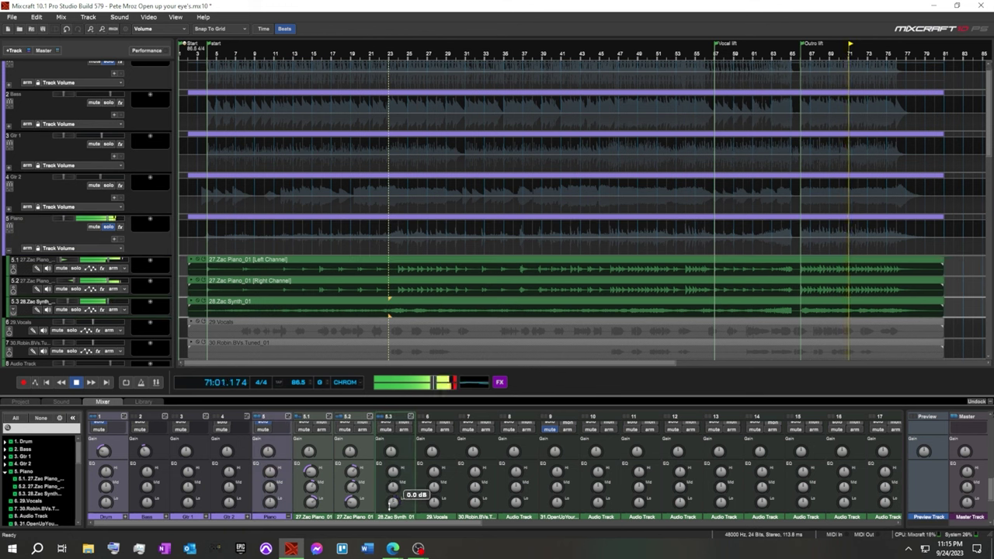
{"action": "left_click_drag", "start_coordinate": [390, 506], "coordinate": [390, 512]}
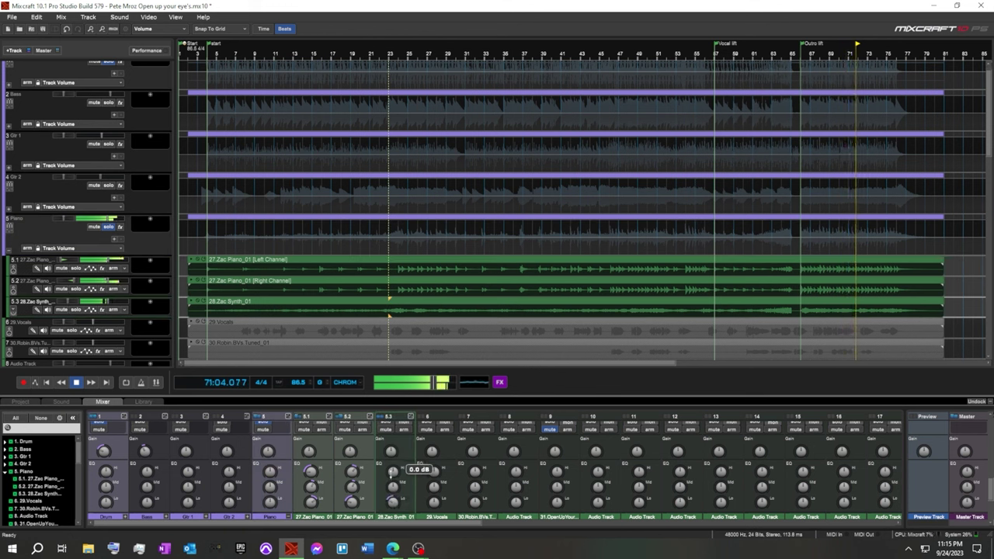
Raise the compressor amount on the synth track.
{"action": "scroll", "coordinate": [408, 504], "scroll_direction": "down", "scroll_amount": 1}
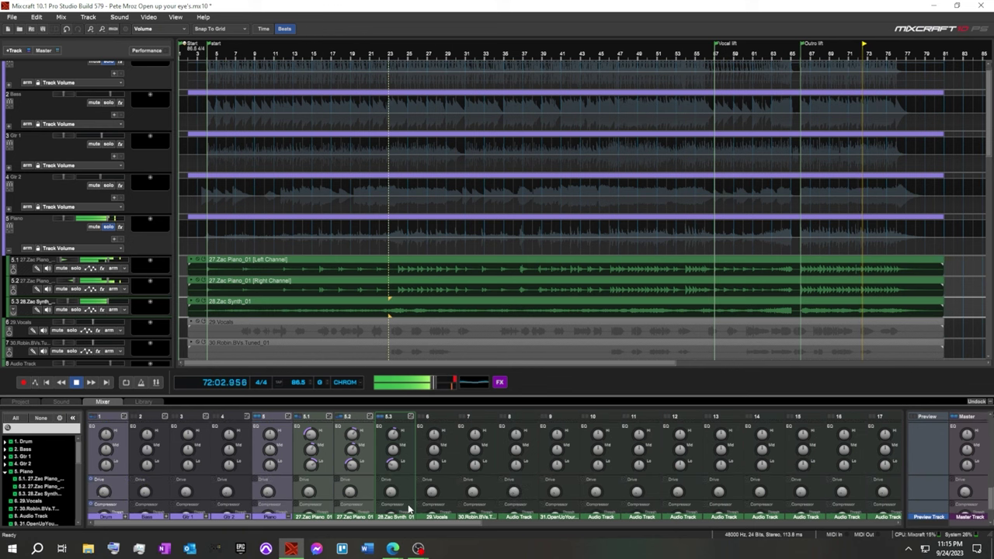
{"action": "scroll", "coordinate": [408, 504], "scroll_direction": "down", "scroll_amount": 1}
{"action": "left_click_drag", "start_coordinate": [387, 479], "coordinate": [389, 455]}
{"action": "scroll", "coordinate": [405, 464], "scroll_direction": "up", "scroll_amount": 4}
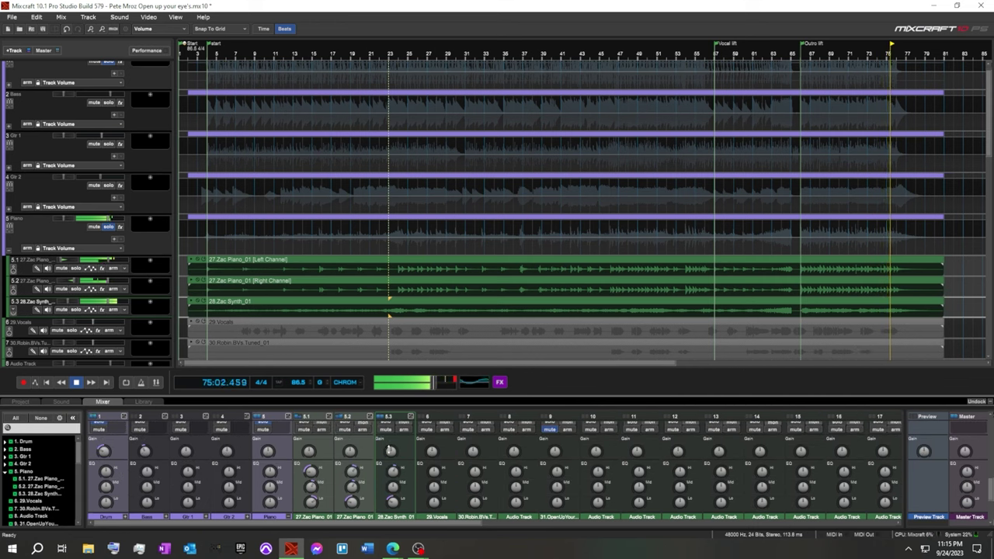
Lower the synth track's gain slightly and replay from bar 5 with the Drum and Bass submixes soloed alongside the Piano submix.
{"action": "left_click_drag", "start_coordinate": [391, 451], "coordinate": [388, 457]}
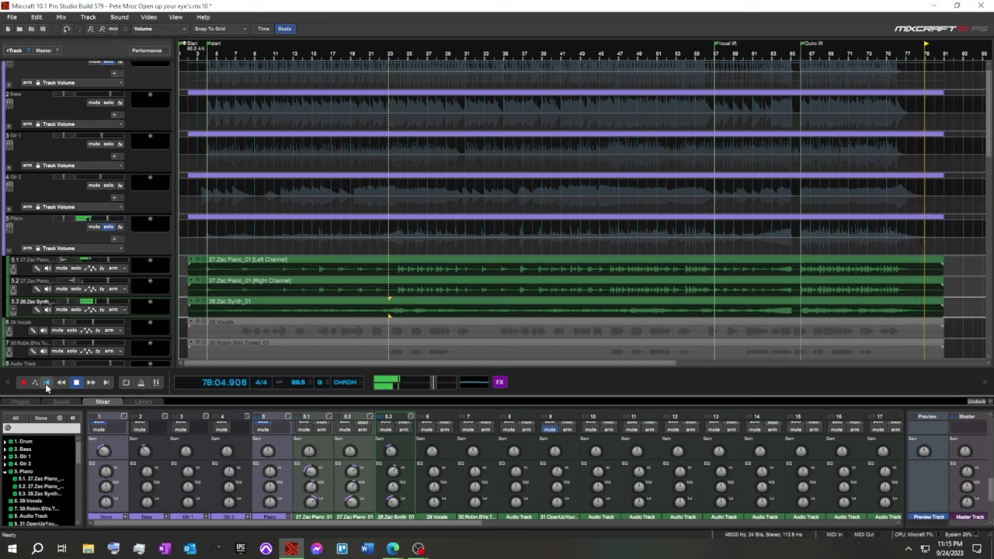
{"action": "left_click", "coordinate": [216, 49]}
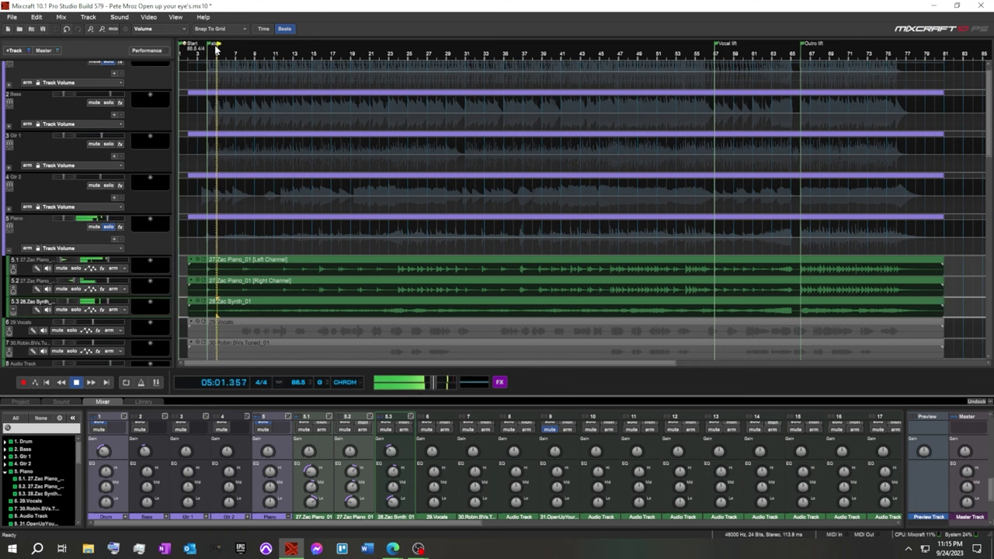
{"action": "scroll", "coordinate": [59, 168], "scroll_direction": "up", "scroll_amount": 1}
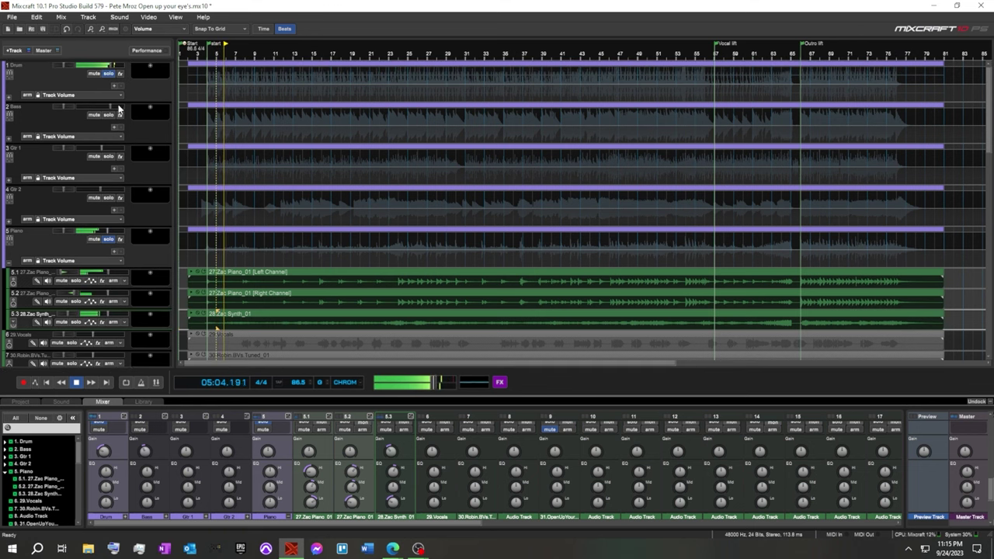
{"action": "left_click", "coordinate": [136, 125]}
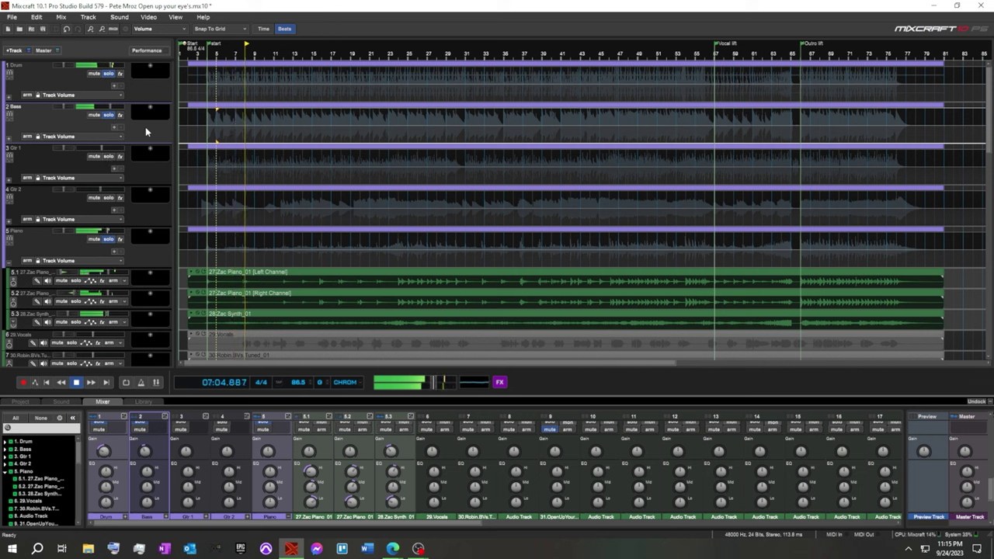
Fine-tune the Drum and Bass submix volumes and bring in the soloed Gtr 1 submix at about -6.3 dB.
{"action": "left_click", "coordinate": [117, 67]}
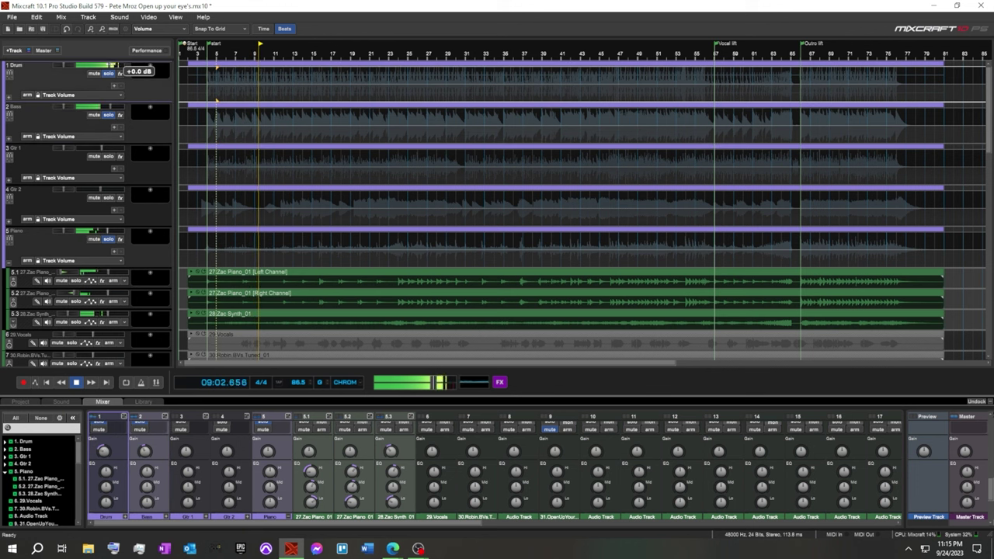
{"action": "left_click", "coordinate": [110, 107]}
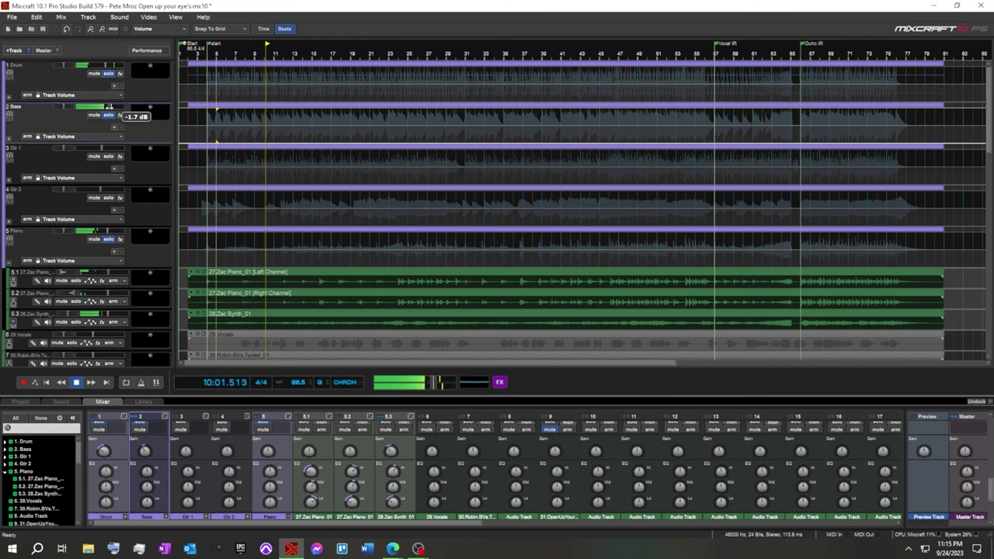
{"action": "left_click", "coordinate": [100, 147]}
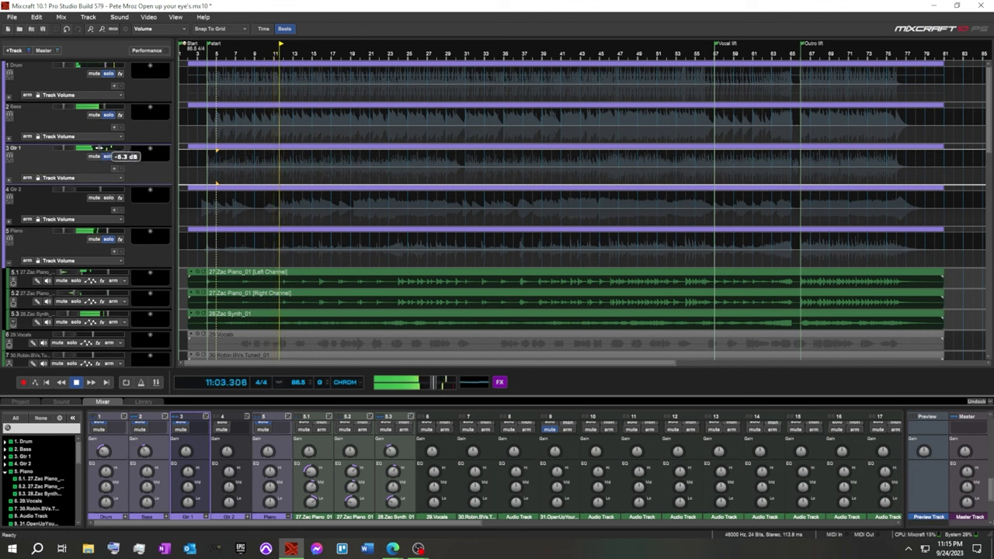
Solo the Gtr 2 submix with the band, lower its volume slightly and balance the Piano submix's volume against it.
{"action": "left_click", "coordinate": [103, 197]}
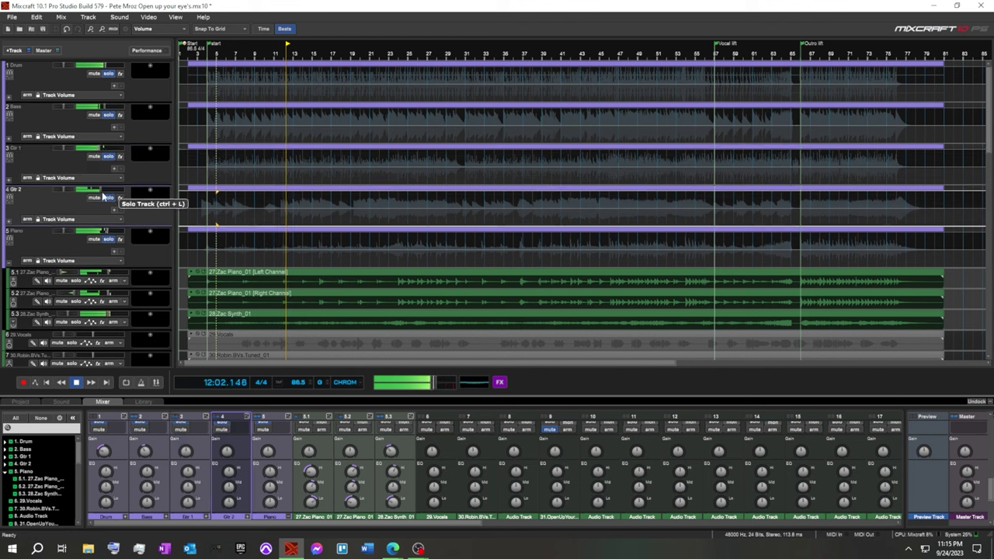
{"action": "mouse_move", "coordinate": [101, 190]}
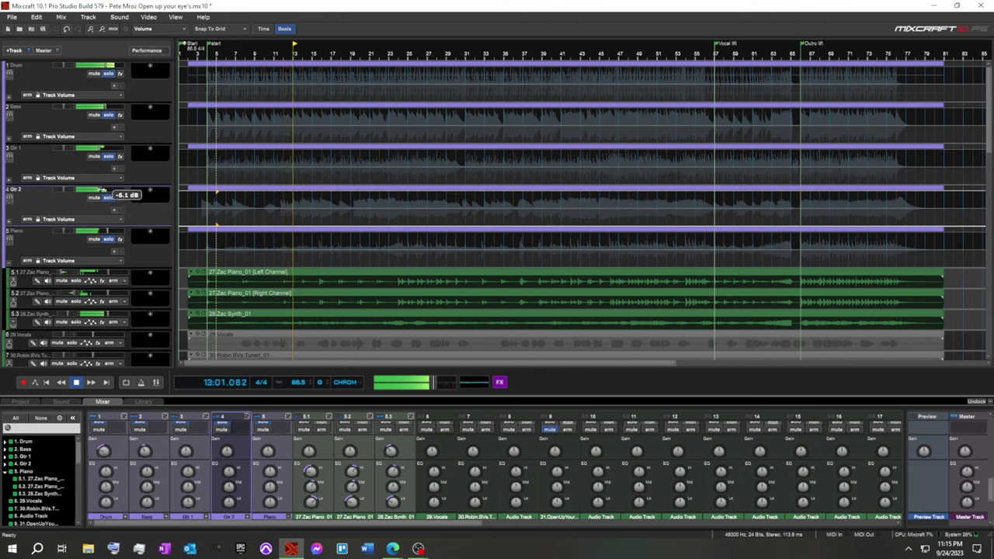
{"action": "left_click_drag", "start_coordinate": [102, 189], "coordinate": [98, 190]}
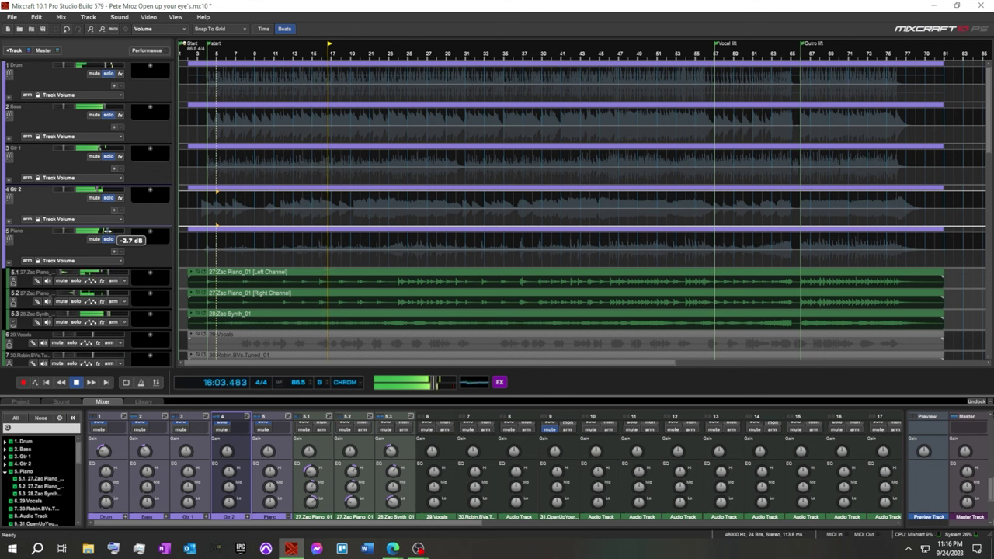
{"action": "left_click", "coordinate": [107, 231]}
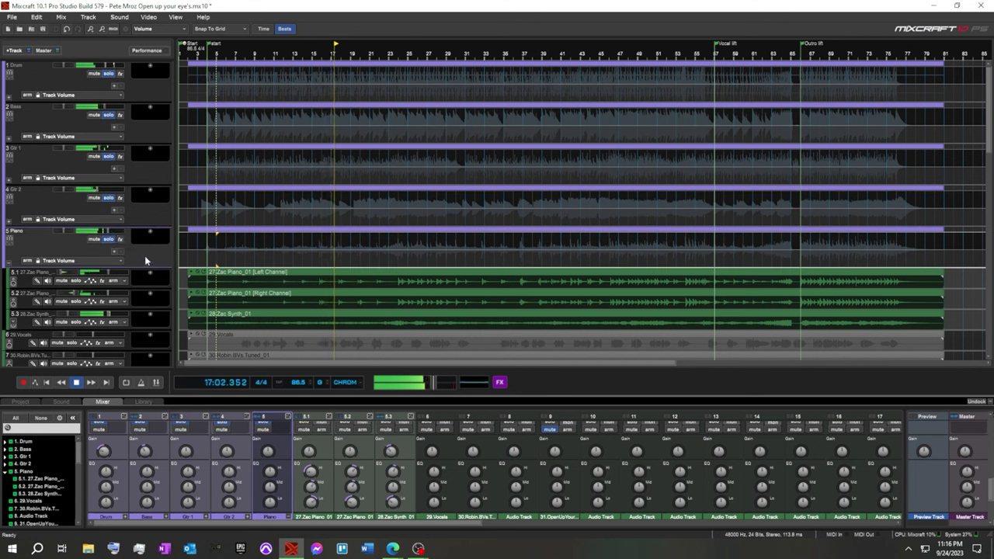
Lower the synth track's volume slightly within the band mix, stop playback and return to the start of the song.
{"action": "scroll", "coordinate": [236, 319], "scroll_direction": "down", "scroll_amount": 1}
{"action": "scroll", "coordinate": [487, 320], "scroll_direction": "down", "scroll_amount": 2}
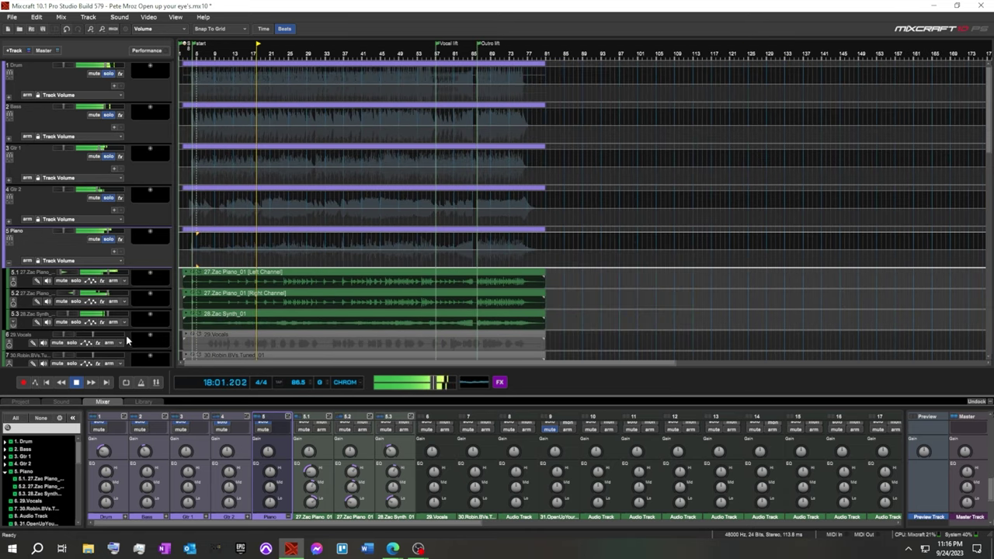
{"action": "left_click", "coordinate": [112, 322]}
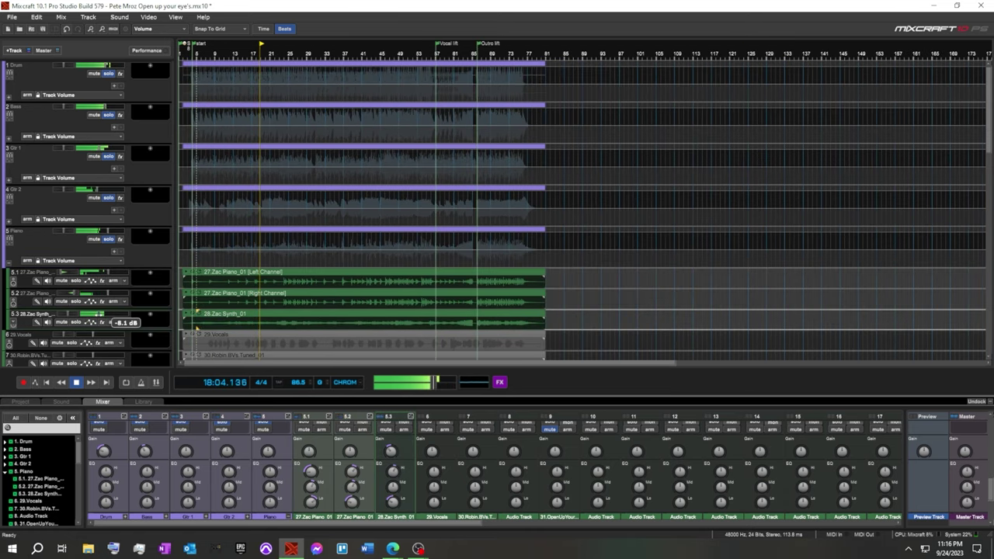
{"action": "left_click_drag", "start_coordinate": [105, 319], "coordinate": [96, 317]}
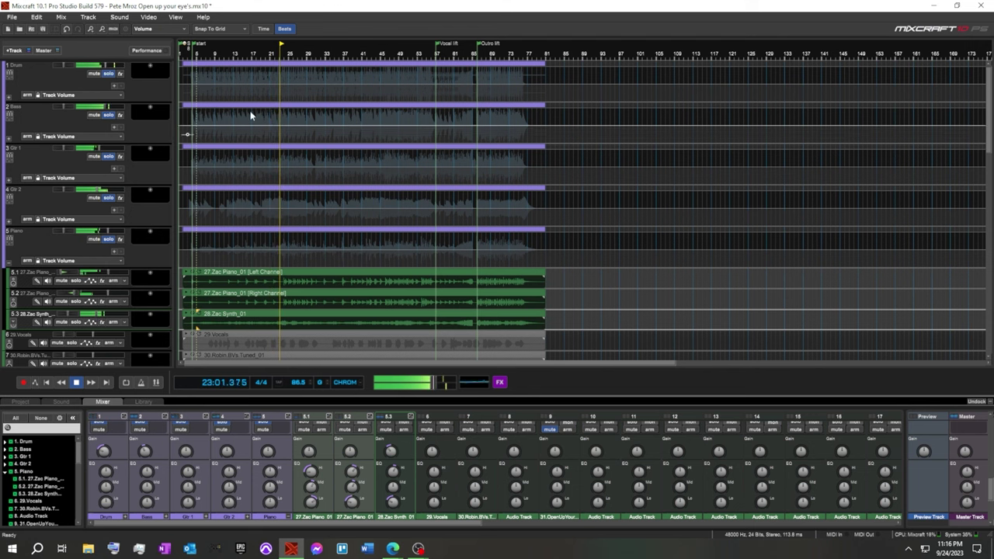
{"action": "left_click", "coordinate": [77, 383]}
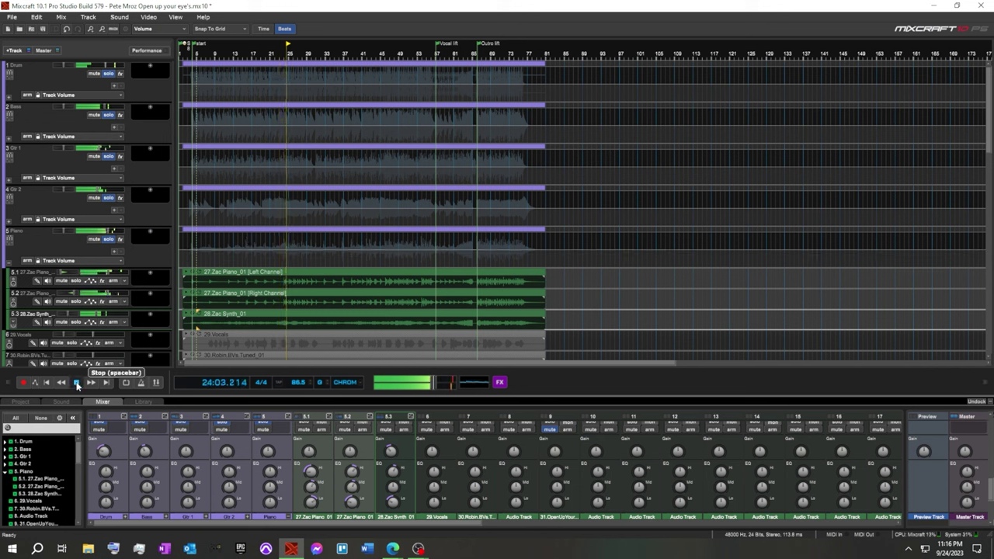
{"action": "left_click", "coordinate": [48, 383]}
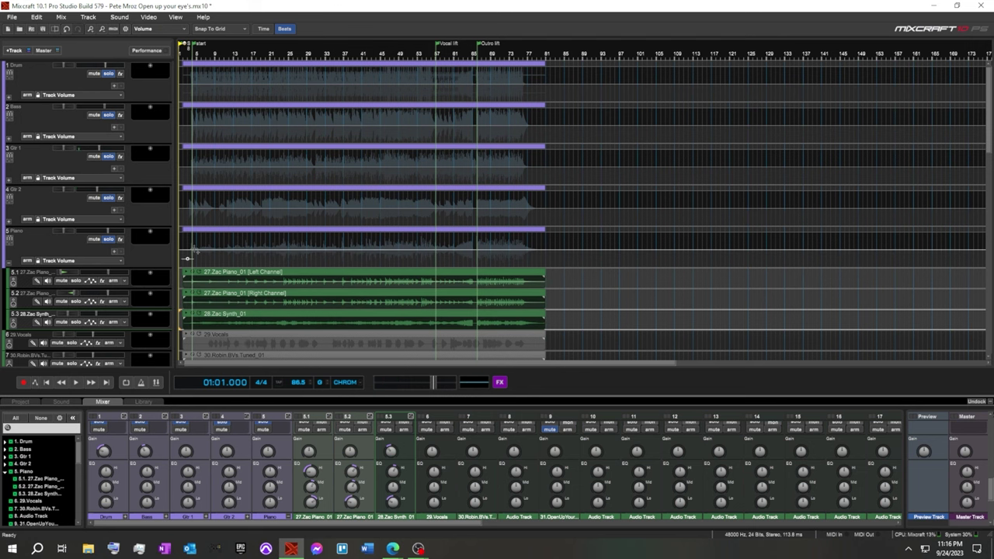
Collapse the Piano submix and insert a submix for the 29.Vocals track, named with the lead singer's first name plus "Vox".
{"action": "left_click", "coordinate": [9, 261]}
{"action": "scroll", "coordinate": [75, 250], "scroll_direction": "down", "scroll_amount": 2}
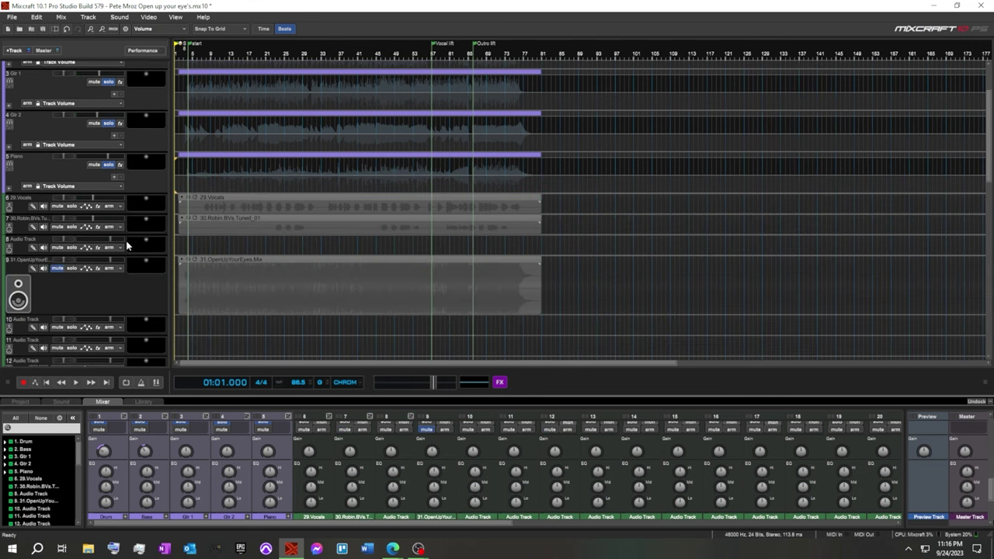
{"action": "right_click", "coordinate": [22, 208]}
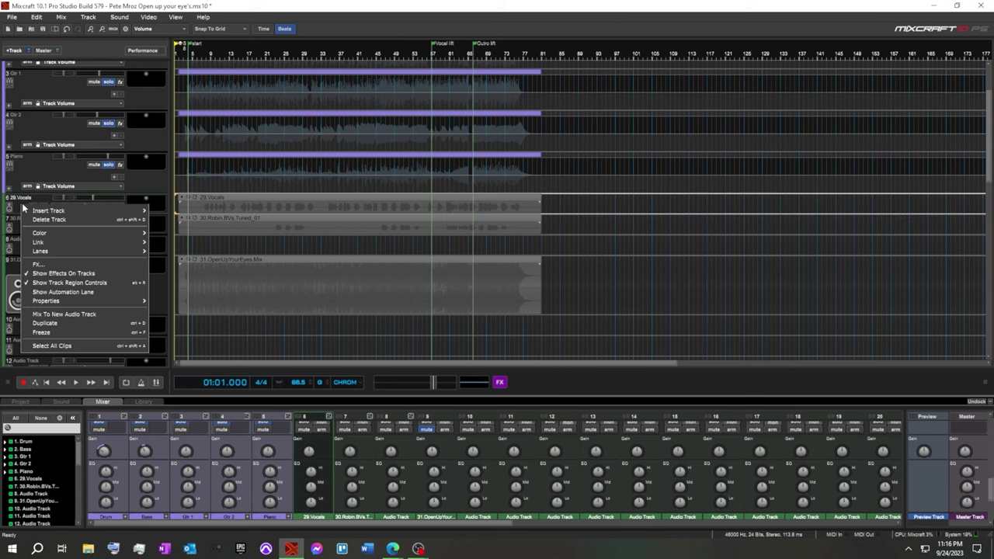
{"action": "mouse_move", "coordinate": [85, 214]}
{"action": "left_click", "coordinate": [197, 260]}
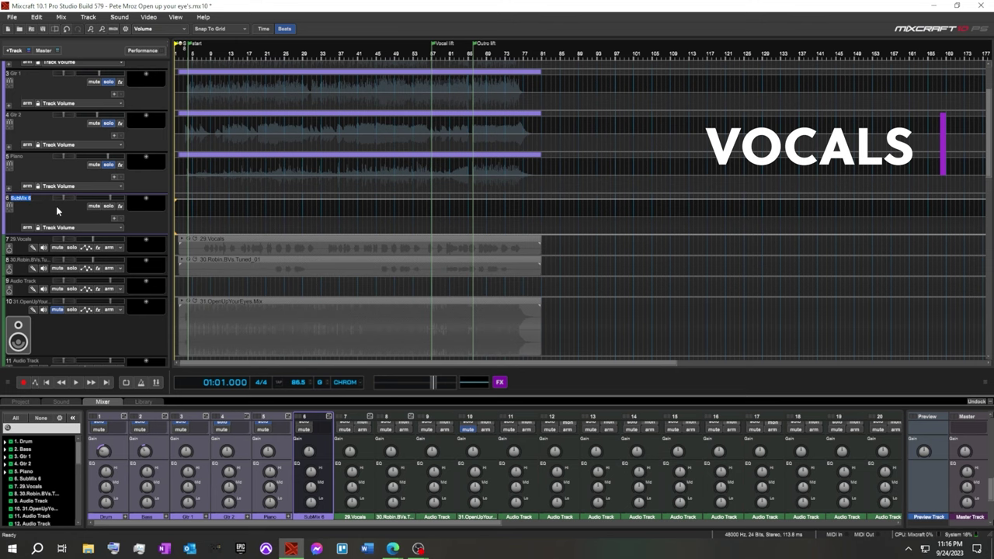
{"action": "type", "text": "Pete Vox"}
{"action": "key", "text": "Return"}
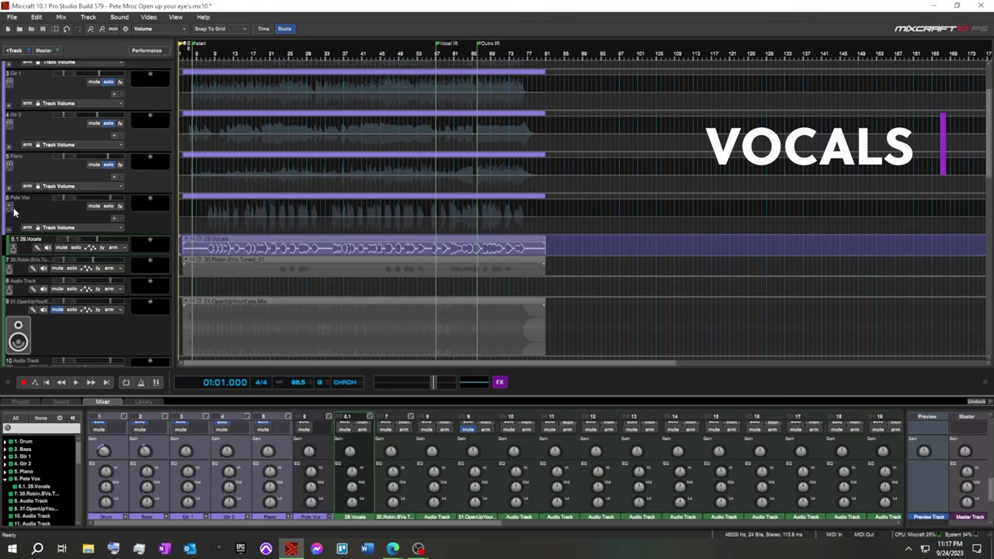
Insert a submix named with the backing singer's first name plus "BGV" and move the tuned backing vocals track into it.
{"action": "right_click", "coordinate": [82, 252]}
{"action": "left_click", "coordinate": [186, 301]}
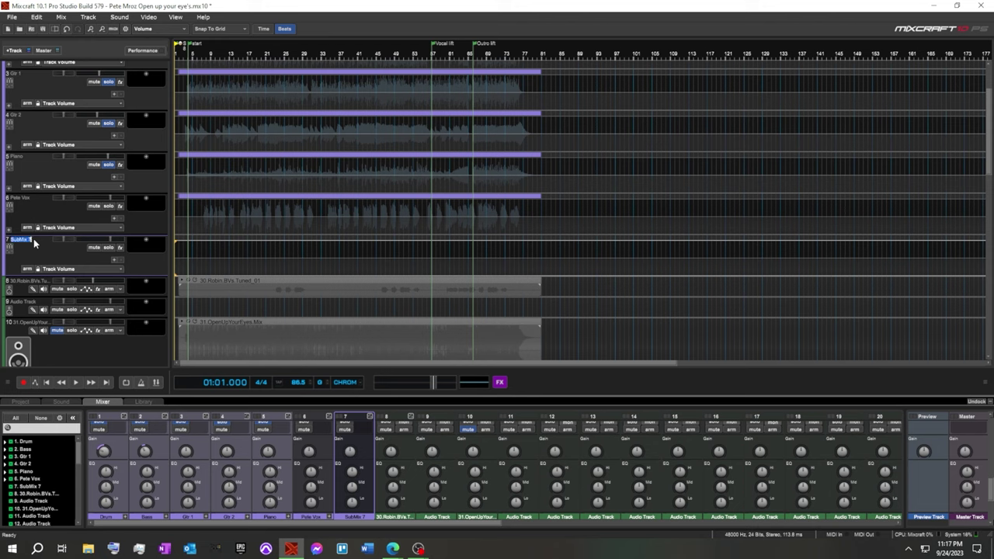
{"action": "type", "text": "Robin"}
{"action": "key", "text": "Return"}
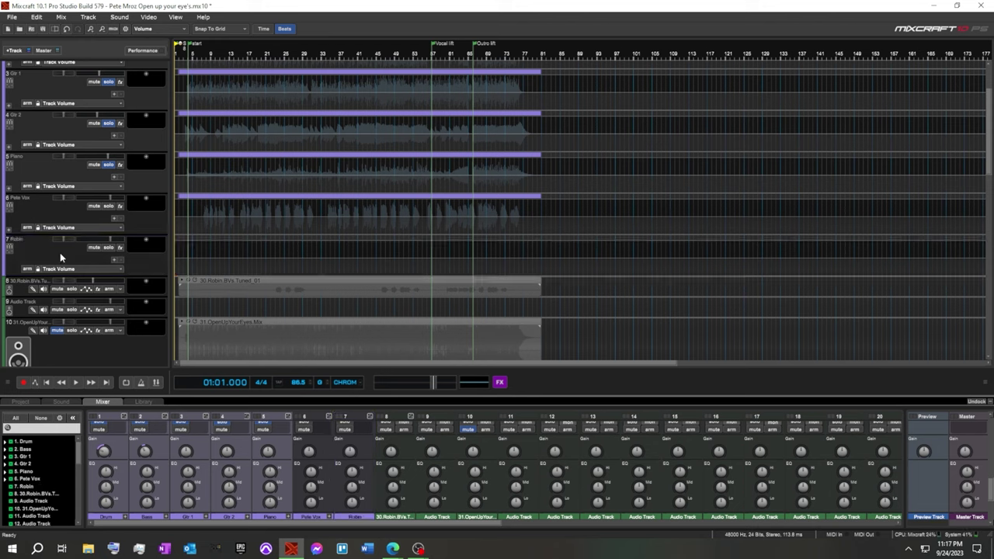
{"action": "left_click", "coordinate": [30, 242]}
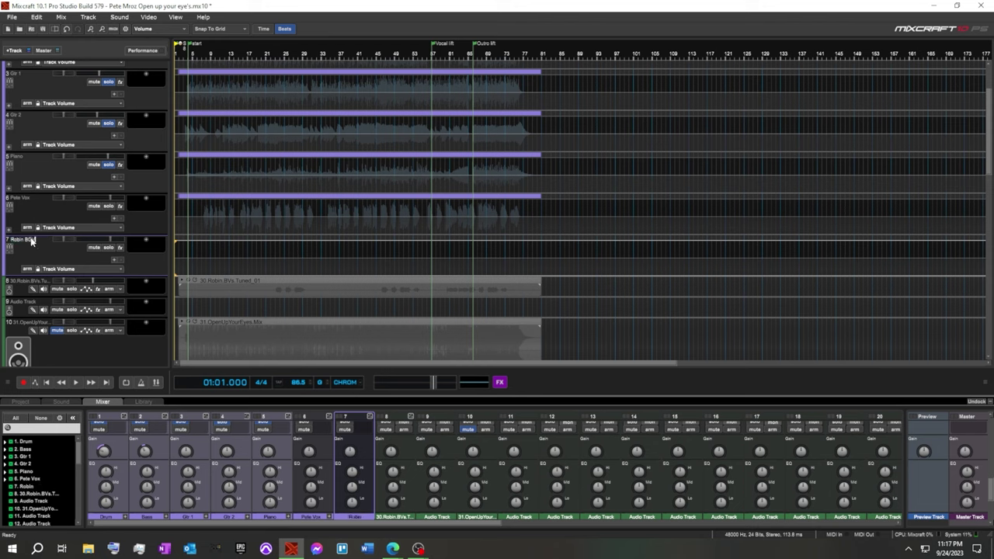
{"action": "left_click_drag", "start_coordinate": [22, 283], "coordinate": [21, 260]}
Expand the lead vocal submix and solo both the lead vocal and backing vocal submixes with the band.
{"action": "left_click", "coordinate": [9, 230]}
{"action": "left_click", "coordinate": [107, 206]}
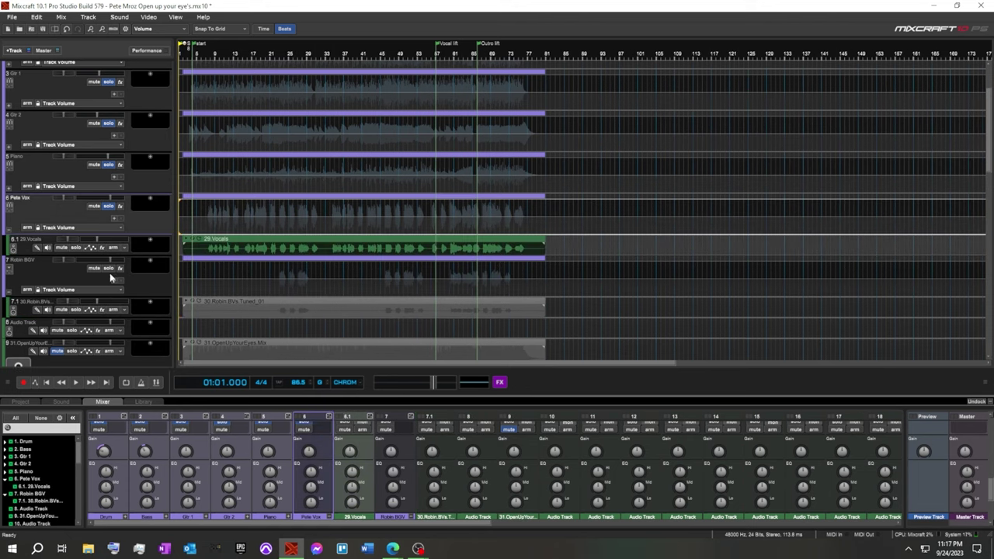
{"action": "left_click", "coordinate": [109, 269]}
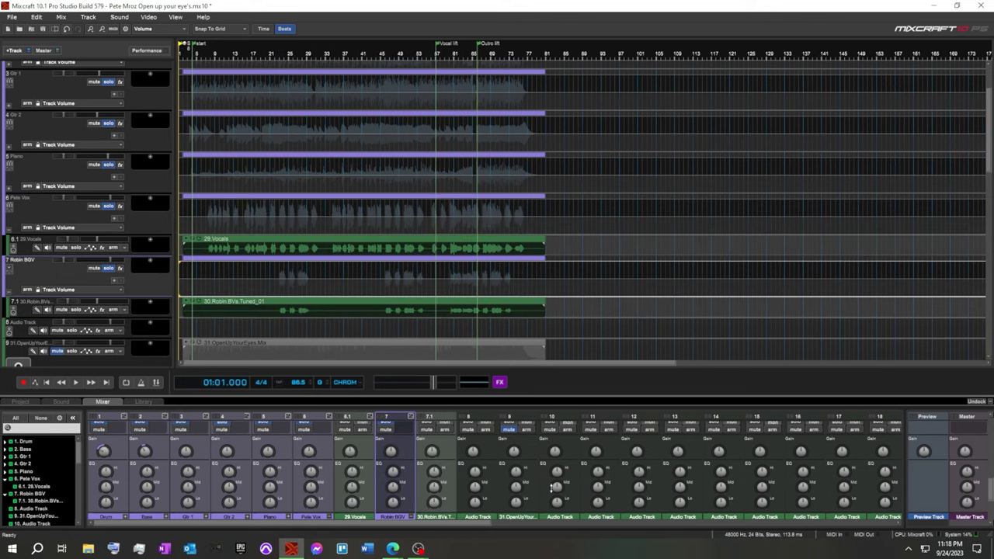
Detach the mixer into its own window beside the track list and bring the lead and backing vocal channels into view.
{"action": "left_click", "coordinate": [983, 404]}
{"action": "left_click_drag", "start_coordinate": [595, 32], "coordinate": [853, 66]}
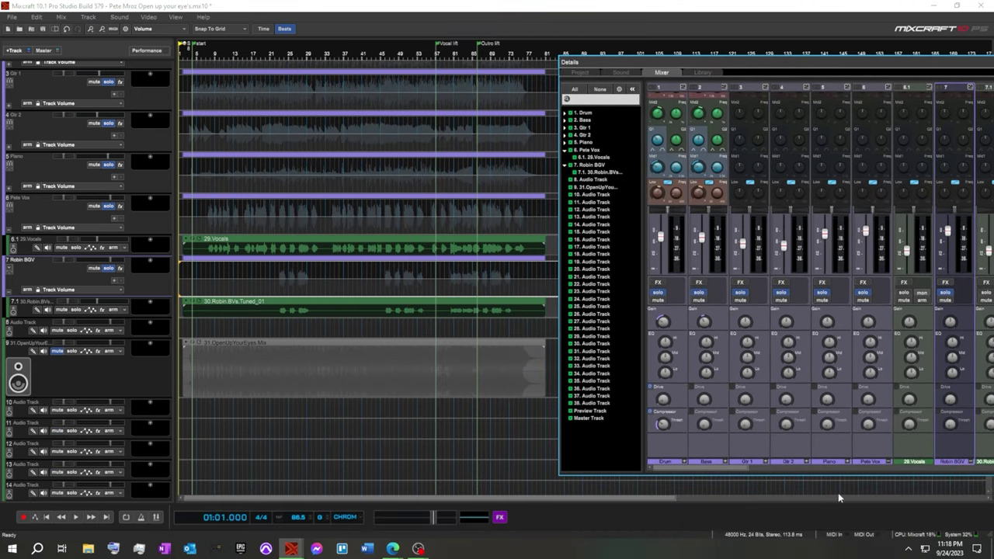
{"action": "left_click_drag", "start_coordinate": [744, 467], "coordinate": [792, 471]}
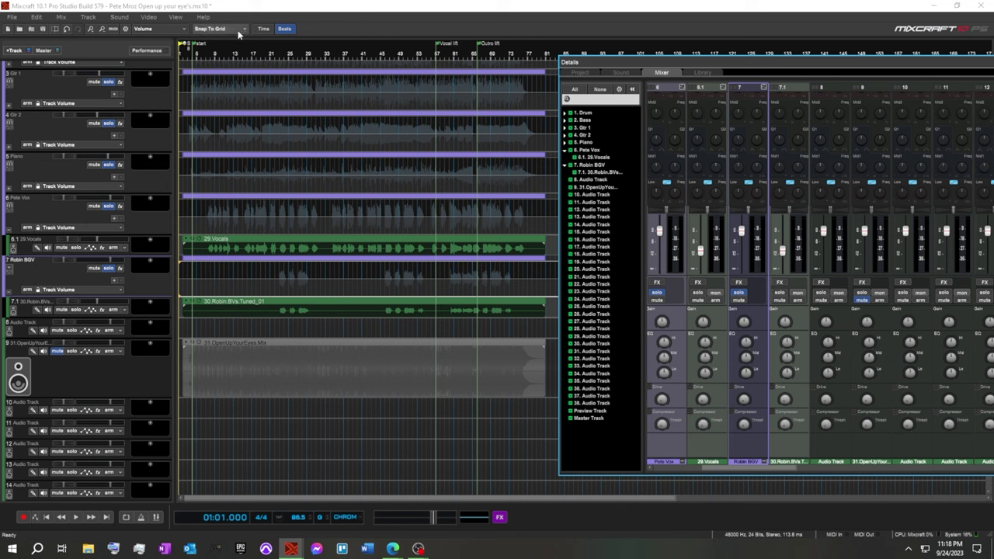
Play the mix from bar 6 and raise the 29.Vocals track's volume slightly.
{"action": "left_click", "coordinate": [207, 51]}
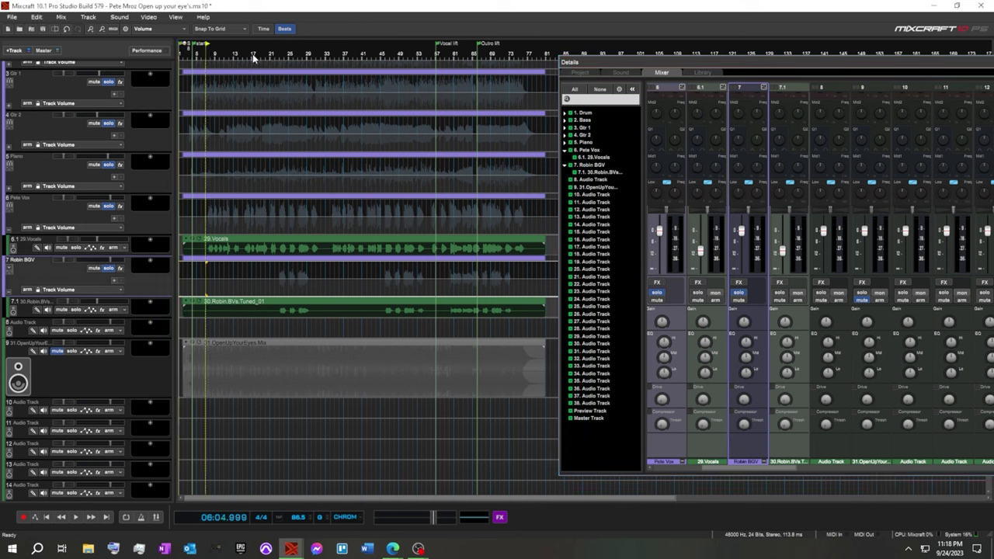
{"action": "left_click", "coordinate": [75, 518]}
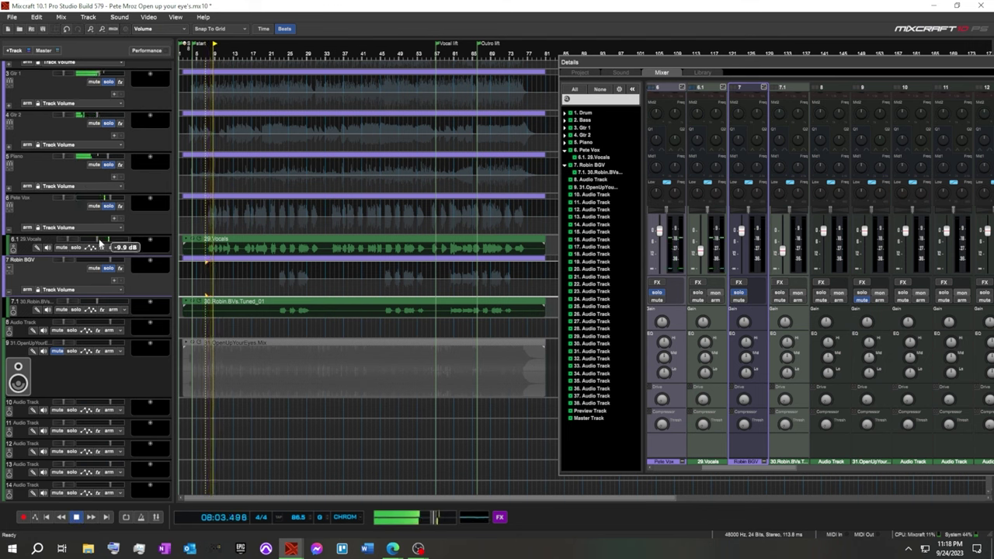
{"action": "left_click_drag", "start_coordinate": [98, 240], "coordinate": [104, 240]}
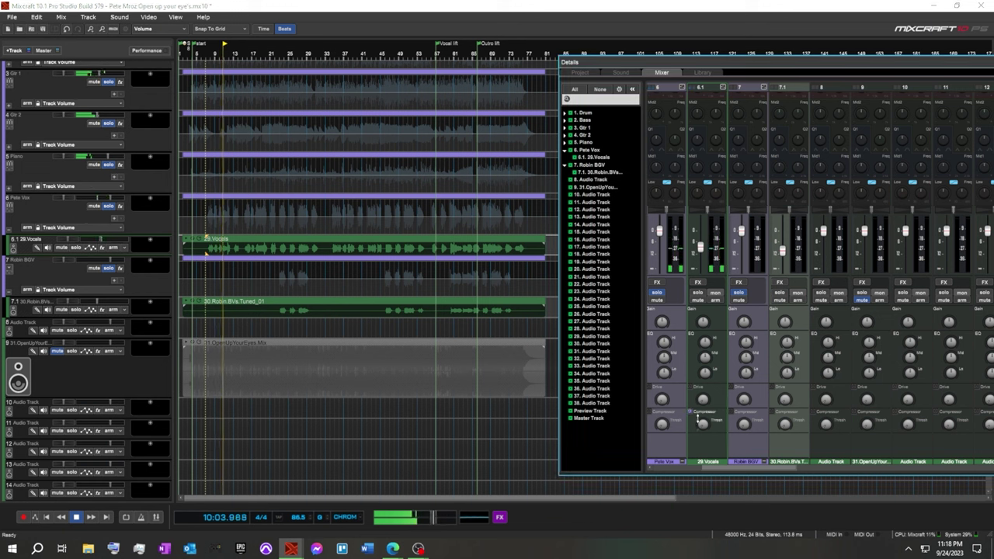
Shape the 29.Vocals channel with light compression, EQ lows cut by about 5 dB, slightly boosted highs and a touch of drive.
{"action": "mouse_move", "coordinate": [702, 424]}
{"action": "left_click_drag", "start_coordinate": [697, 417], "coordinate": [701, 380]}
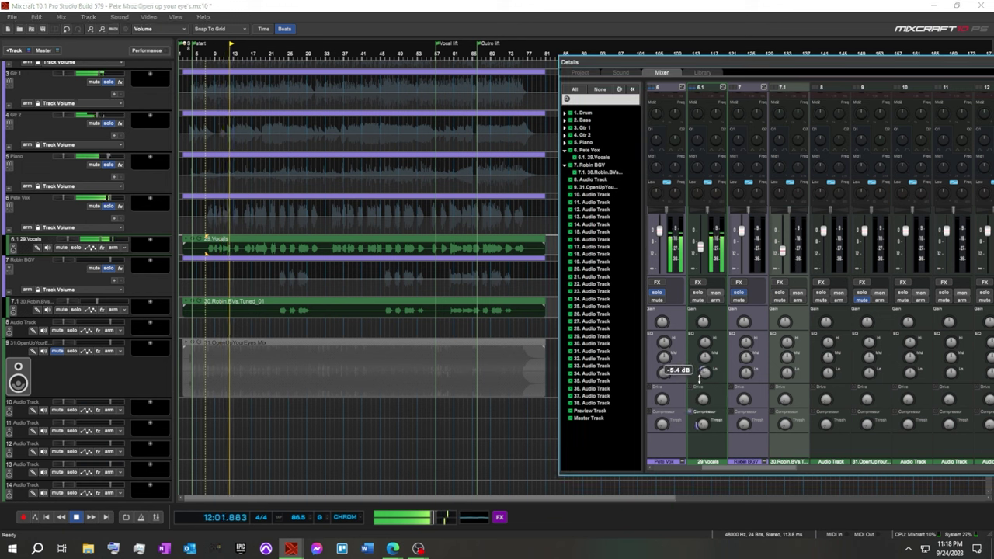
{"action": "mouse_move", "coordinate": [704, 342]}
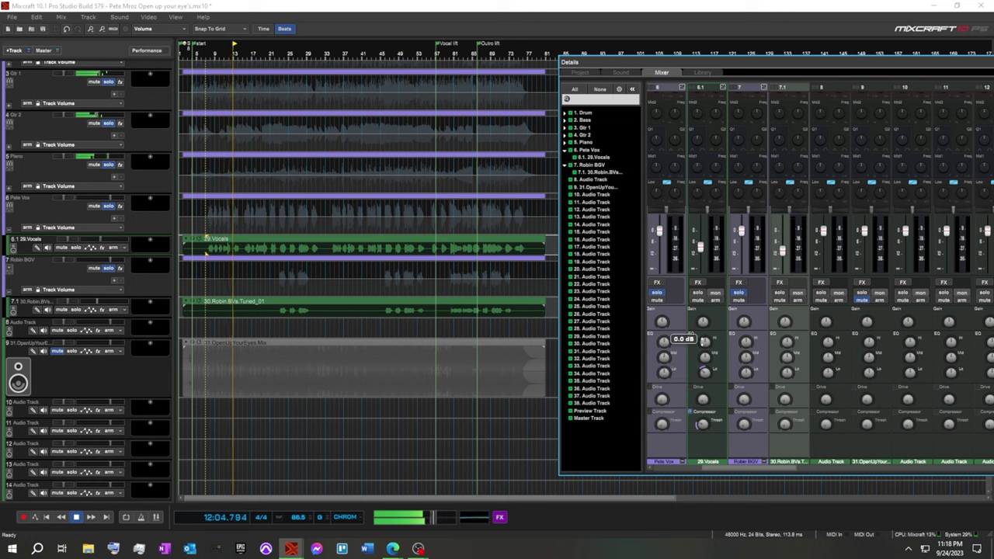
{"action": "left_click_drag", "start_coordinate": [704, 341], "coordinate": [703, 337]}
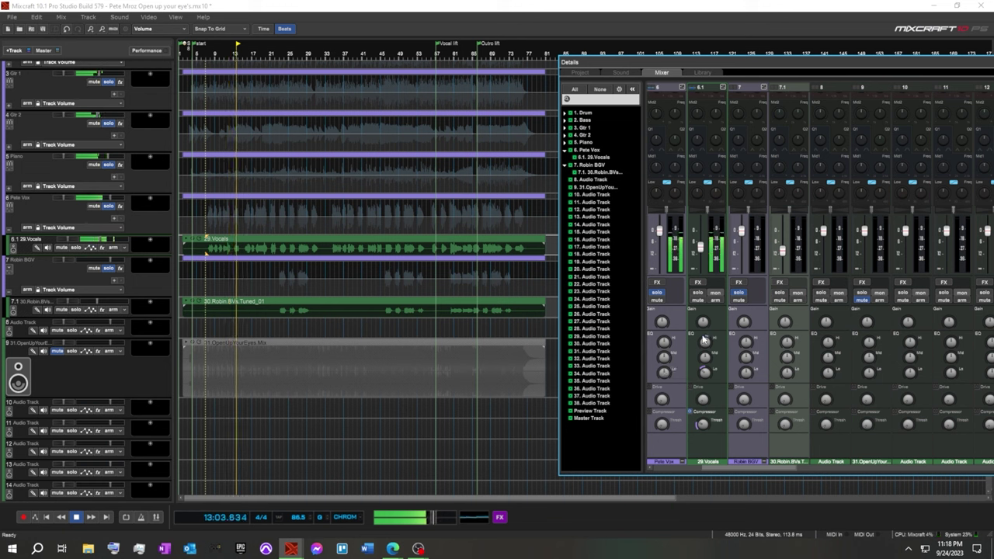
{"action": "mouse_move", "coordinate": [702, 399]}
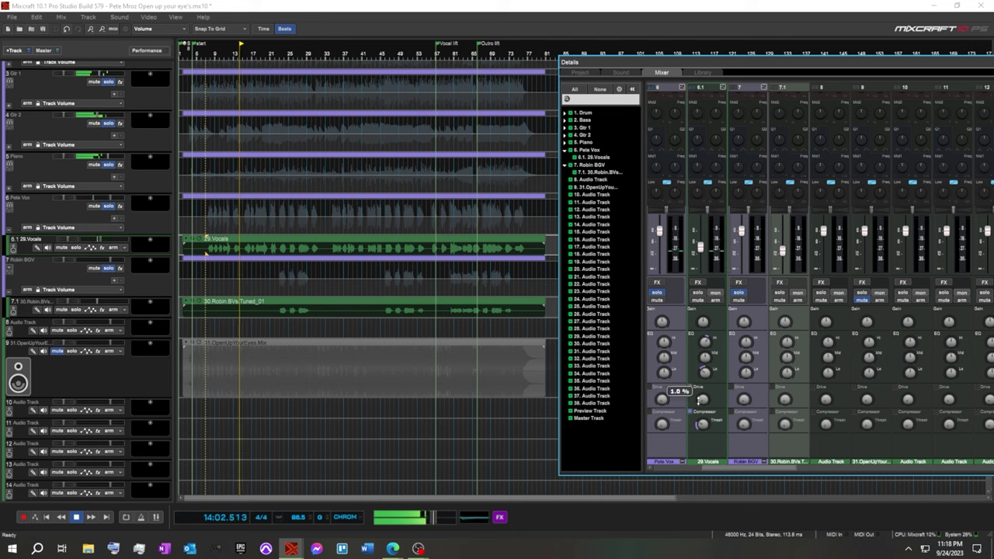
{"action": "left_click_drag", "start_coordinate": [698, 399], "coordinate": [697, 397]}
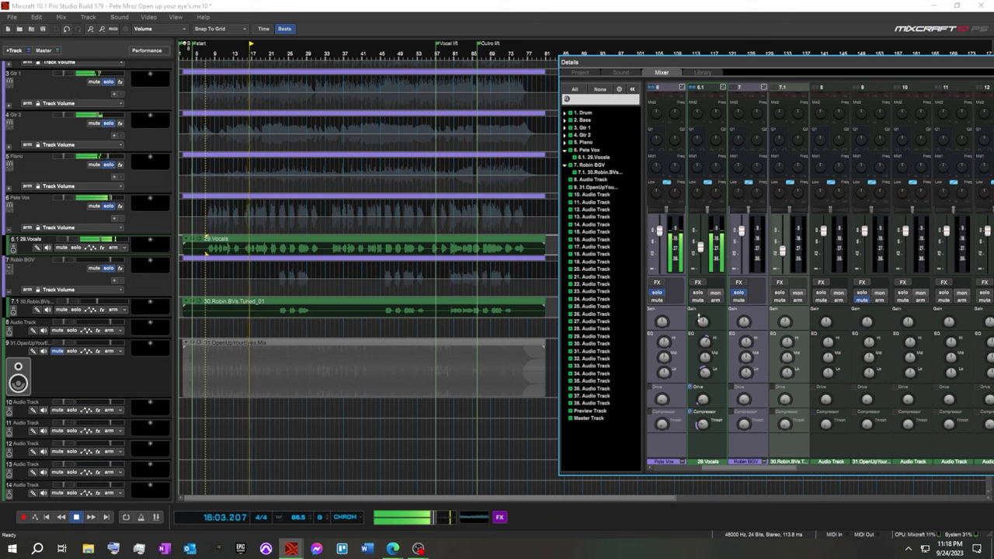
Cut the low band of the 29.Vocals parametric EQ, with its frequency at about 97 Hz.
{"action": "mouse_move", "coordinate": [701, 321]}
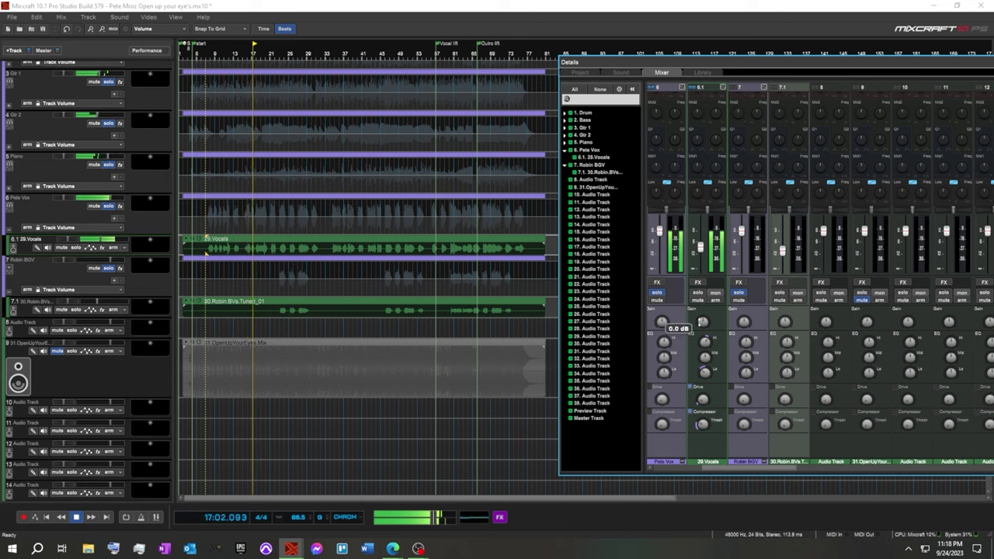
{"action": "mouse_move", "coordinate": [744, 425]}
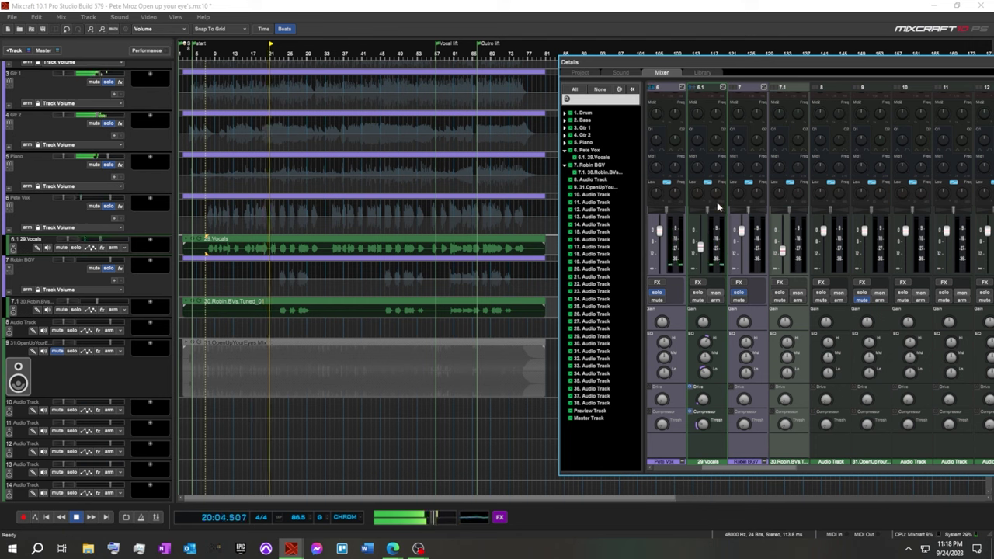
{"action": "mouse_move", "coordinate": [712, 190]}
{"action": "left_click_drag", "start_coordinate": [712, 190], "coordinate": [711, 203]}
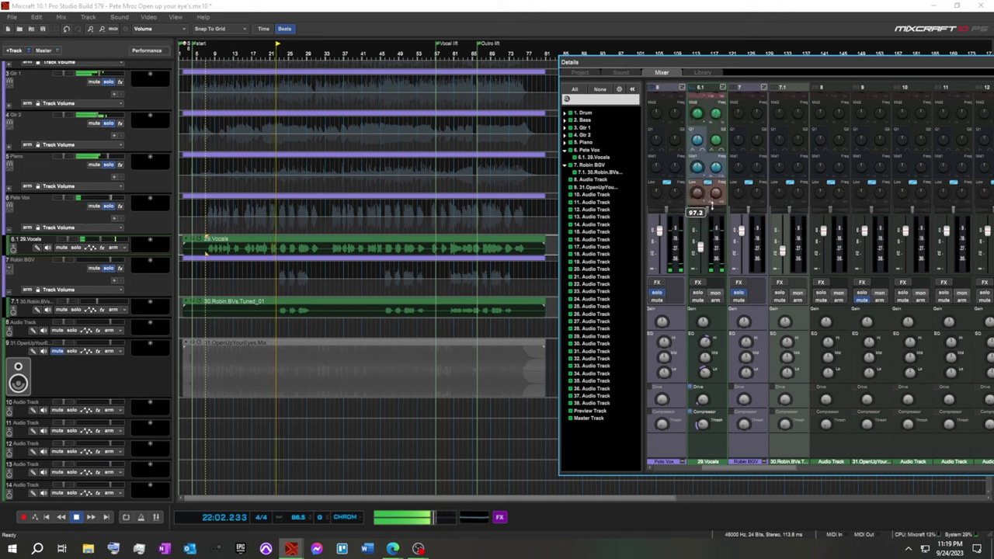
{"action": "mouse_move", "coordinate": [692, 190]}
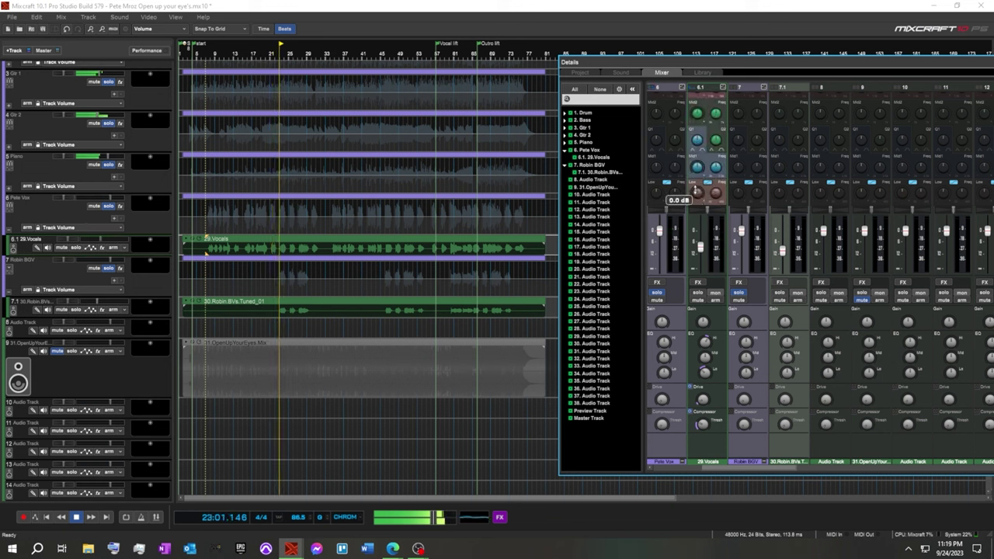
{"action": "left_click_drag", "start_coordinate": [697, 190], "coordinate": [692, 224]}
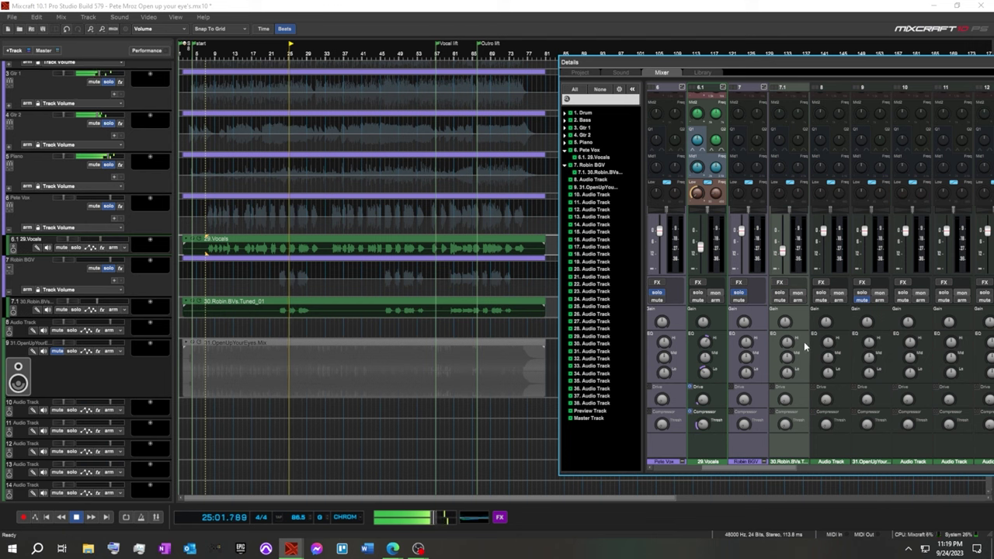
Cut the EQ lows slightly on the backing vocal track's channel 7.1.
{"action": "mouse_move", "coordinate": [793, 366]}
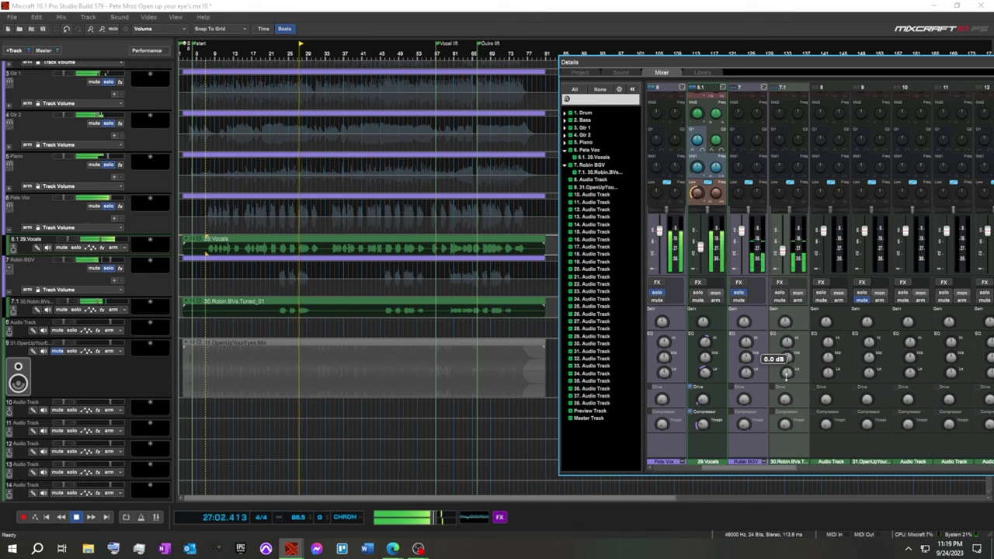
{"action": "mouse_move", "coordinate": [787, 371]}
{"action": "left_mouse_down"}
{"action": "mouse_move", "coordinate": [786, 359]}
{"action": "mouse_move", "coordinate": [782, 386]}
{"action": "left_mouse_up"}
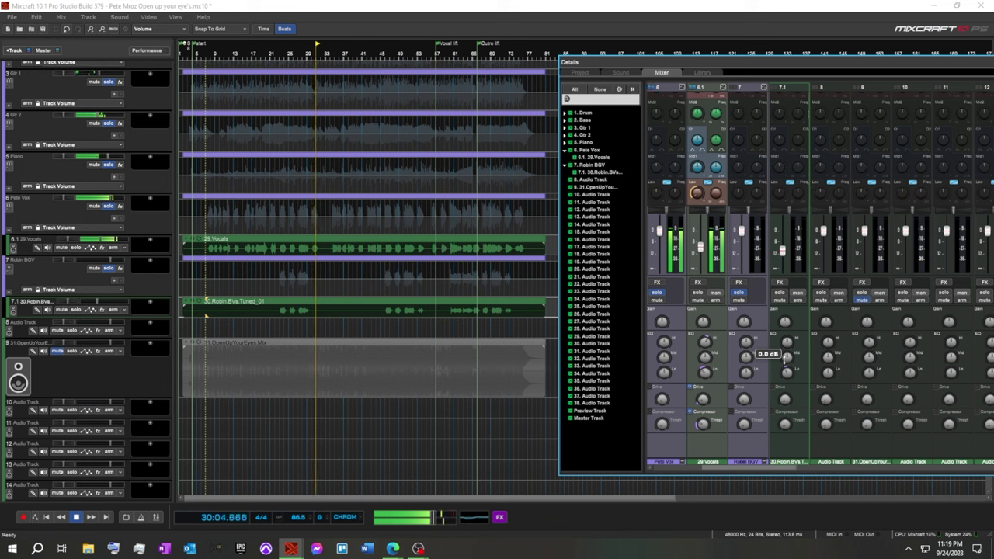
{"action": "left_click", "coordinate": [698, 401]}
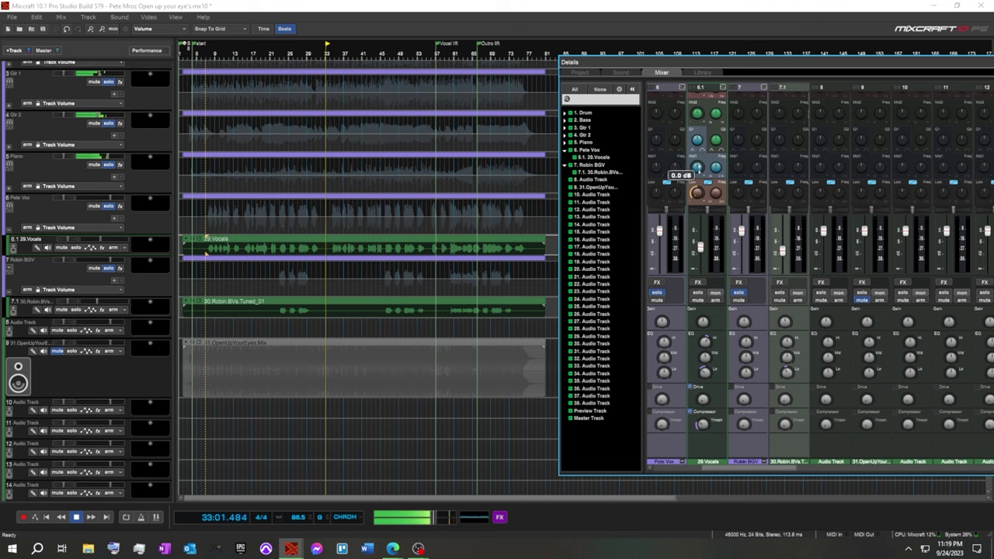
Boost the Mid2 band of the 29.Vocals parametric EQ slightly.
{"action": "scroll", "coordinate": [707, 177], "scroll_direction": "up", "scroll_amount": 2}
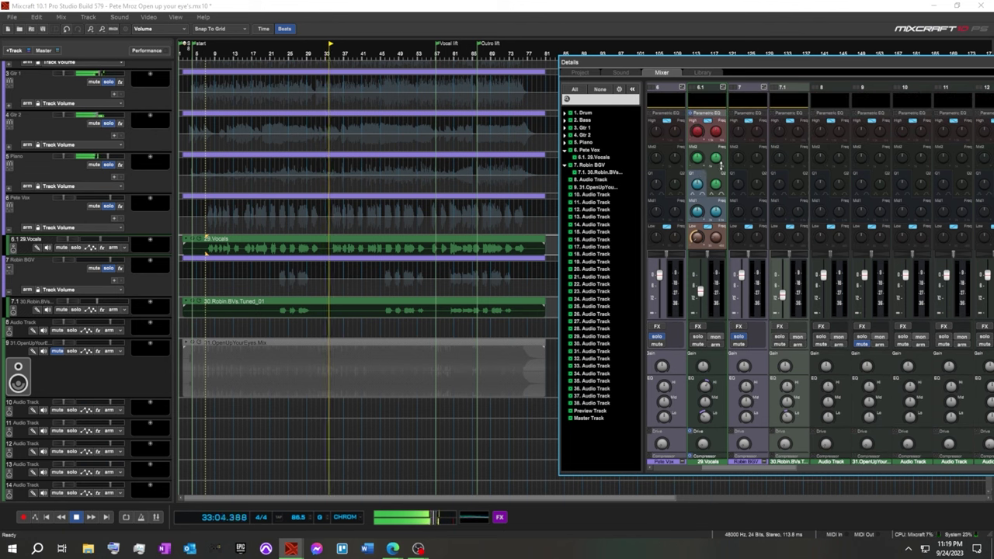
{"action": "mouse_move", "coordinate": [716, 160]}
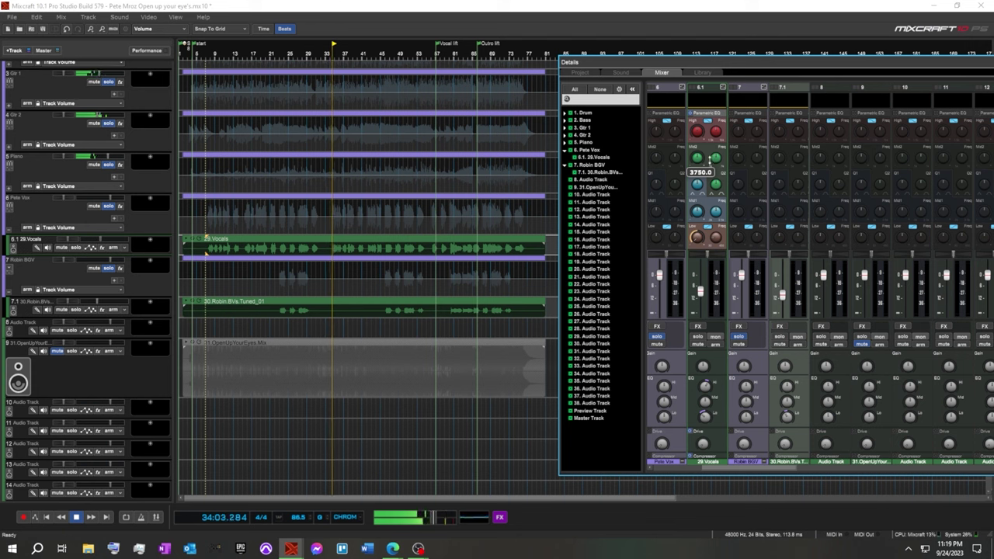
{"action": "left_click_drag", "start_coordinate": [698, 159], "coordinate": [716, 131]}
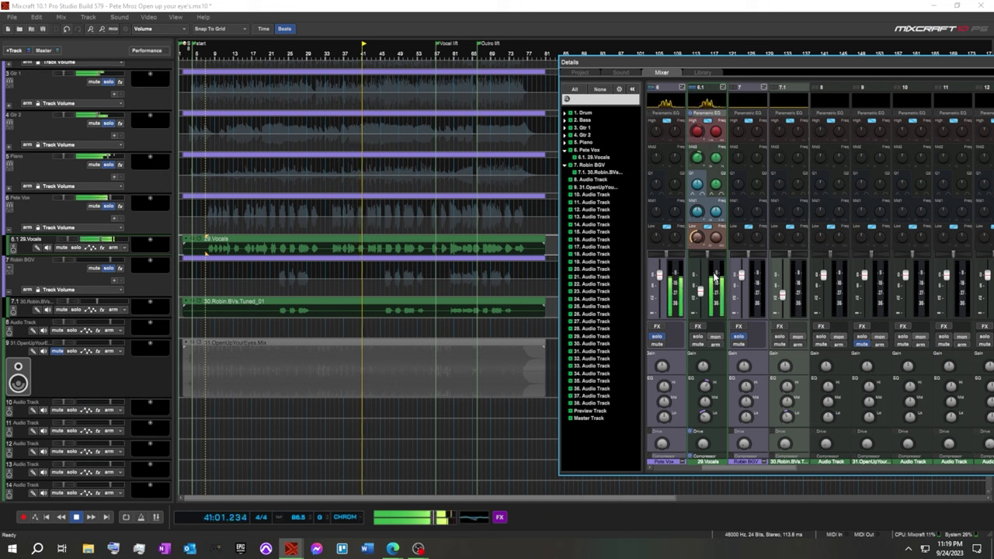
Raise the 29.Vocals channel volume to about -3.2 dB.
{"action": "left_click", "coordinate": [700, 292]}
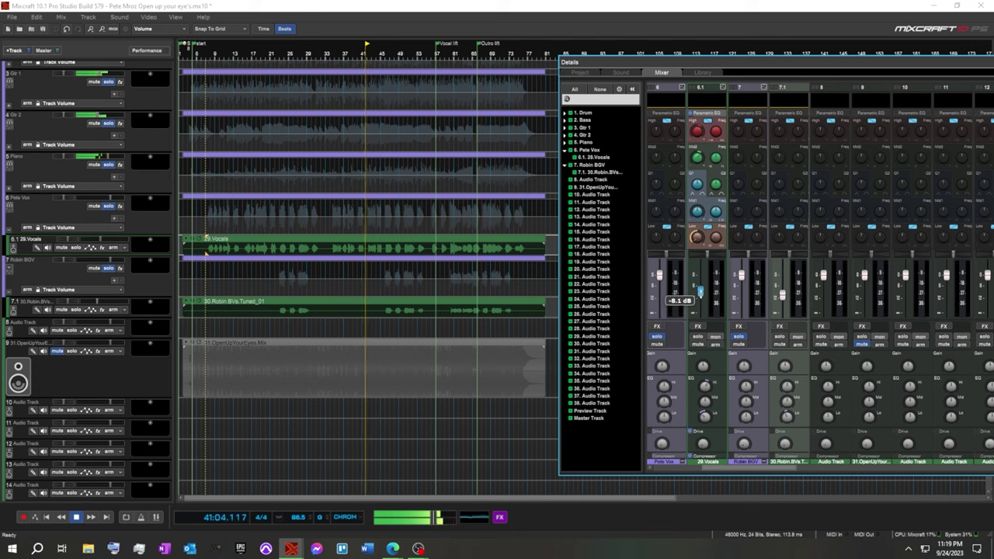
{"action": "left_click_drag", "start_coordinate": [700, 292], "coordinate": [700, 287]}
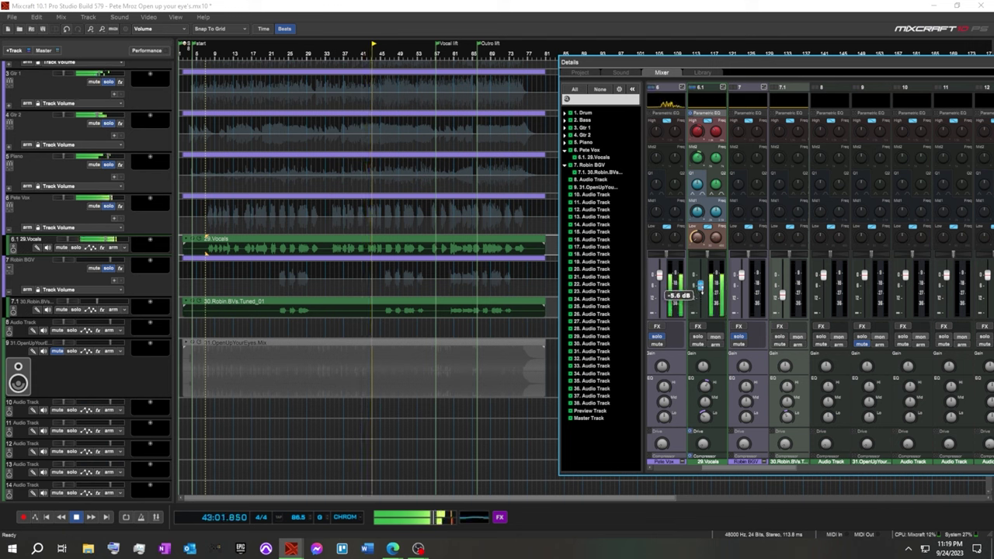
{"action": "left_click_drag", "start_coordinate": [700, 285], "coordinate": [701, 280]}
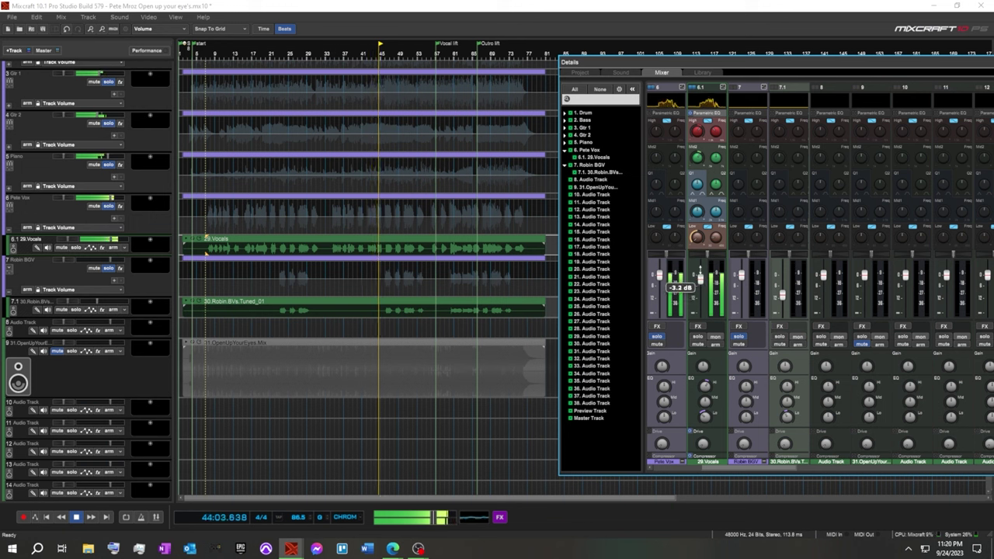
Fine-tune the 29.Vocals parametric EQ's Q1, then set the Mid2 frequency to about 2580 Hz and Q2 to about 1.2.
{"action": "mouse_move", "coordinate": [698, 209]}
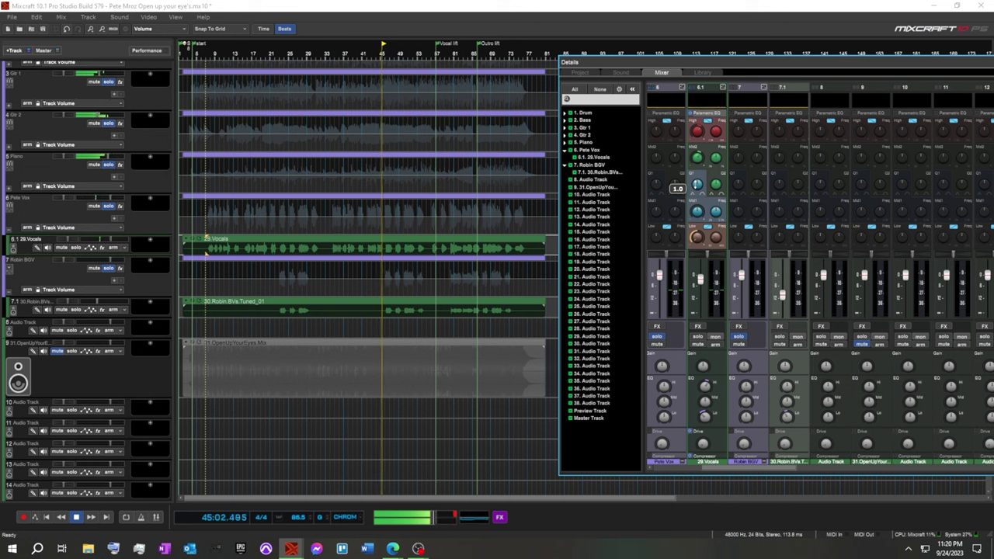
{"action": "left_click_drag", "start_coordinate": [697, 184], "coordinate": [697, 196]}
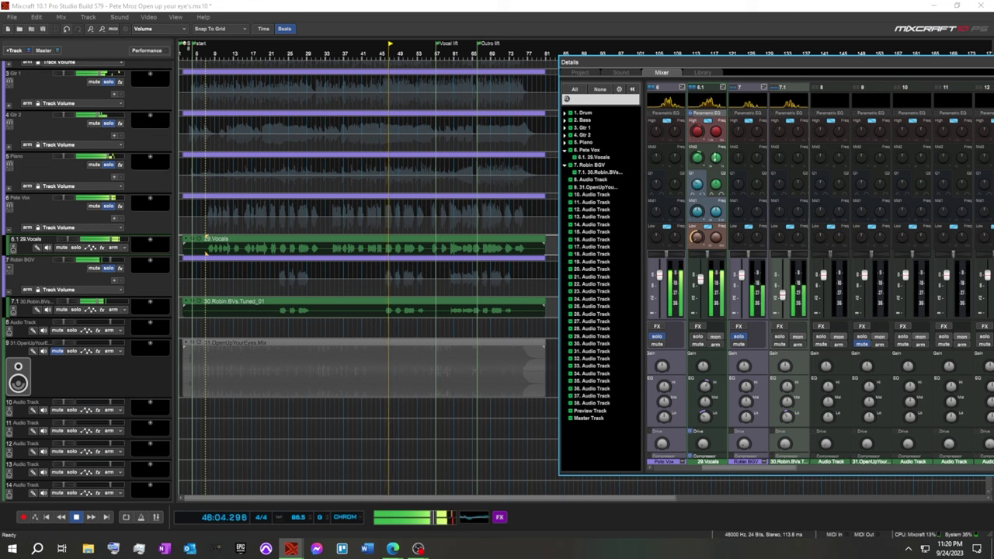
{"action": "mouse_move", "coordinate": [698, 158]}
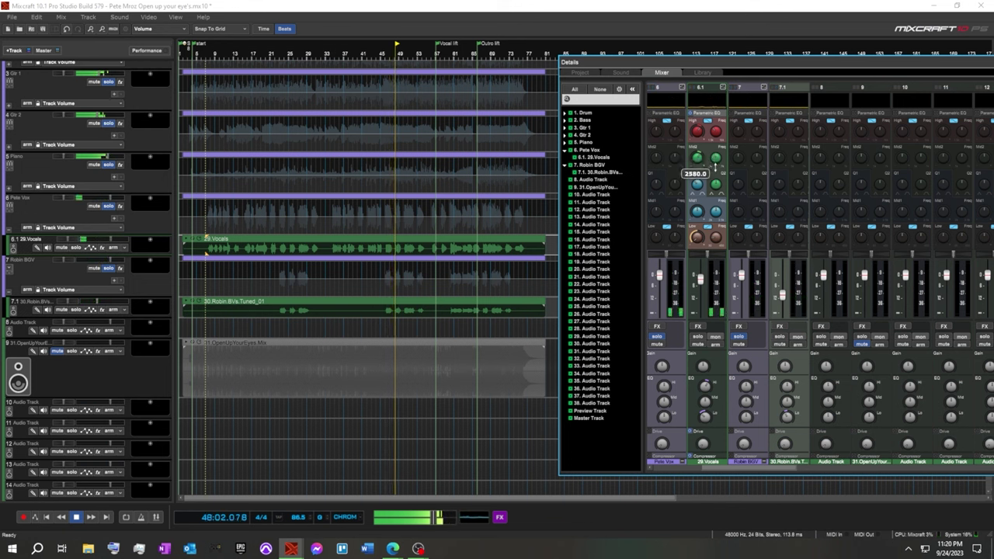
{"action": "left_click_drag", "start_coordinate": [713, 167], "coordinate": [713, 168]}
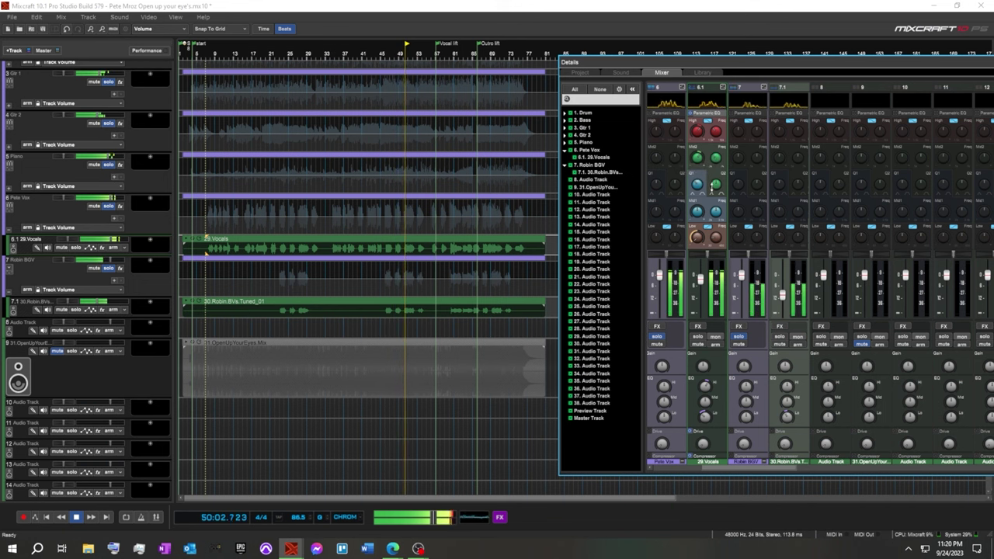
{"action": "left_click_drag", "start_coordinate": [711, 188], "coordinate": [711, 181]}
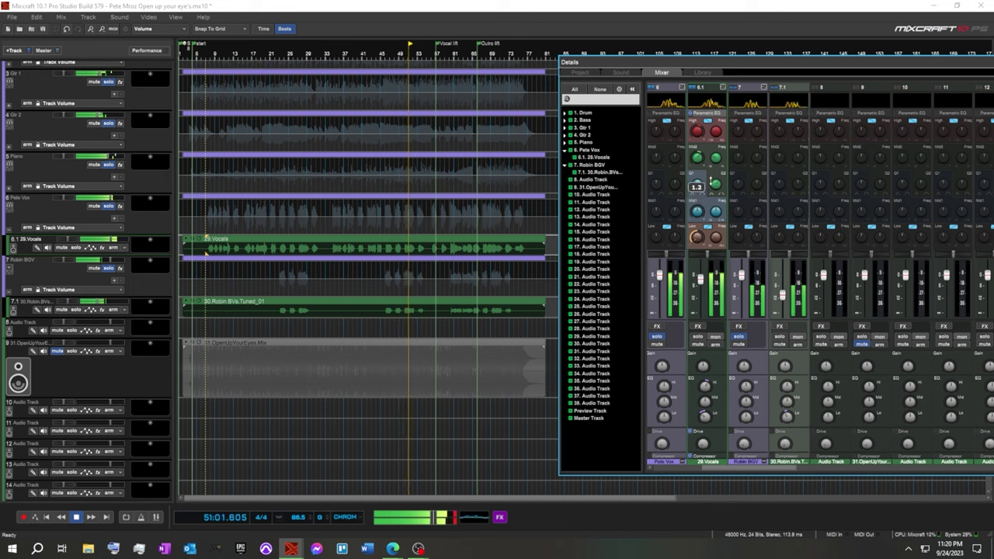
Lower the Mid1 frequency on 29.Vocals to about 982 Hz and boost that band by 15 dB.
{"action": "mouse_move", "coordinate": [697, 209]}
{"action": "mouse_move", "coordinate": [715, 212]}
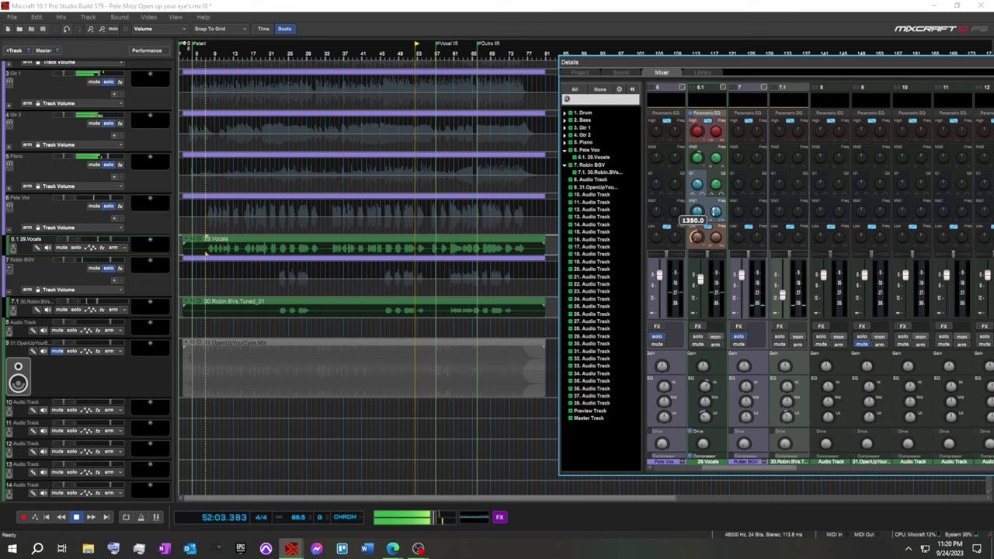
{"action": "left_click_drag", "start_coordinate": [715, 213], "coordinate": [715, 217]}
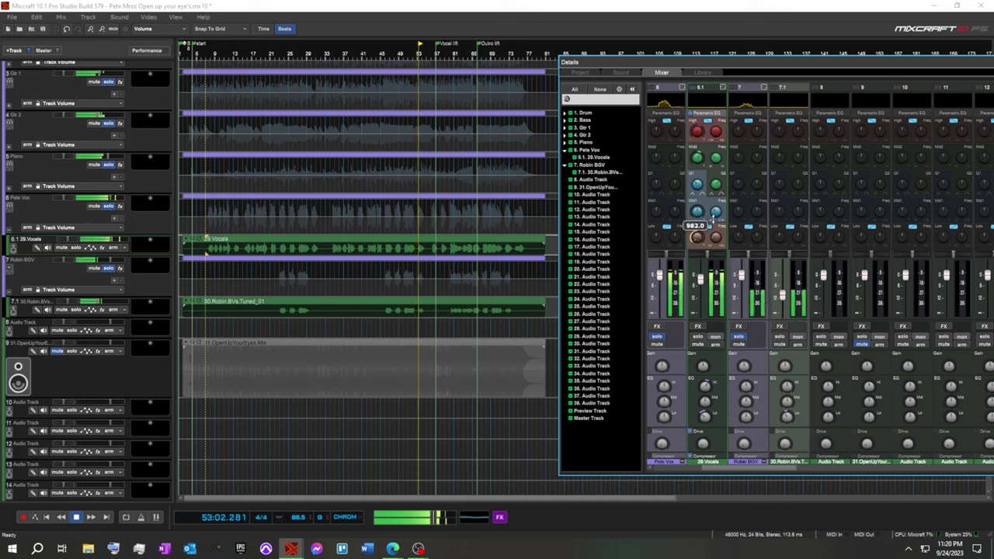
{"action": "mouse_move", "coordinate": [698, 213]}
{"action": "left_click_drag", "start_coordinate": [697, 213], "coordinate": [695, 196]}
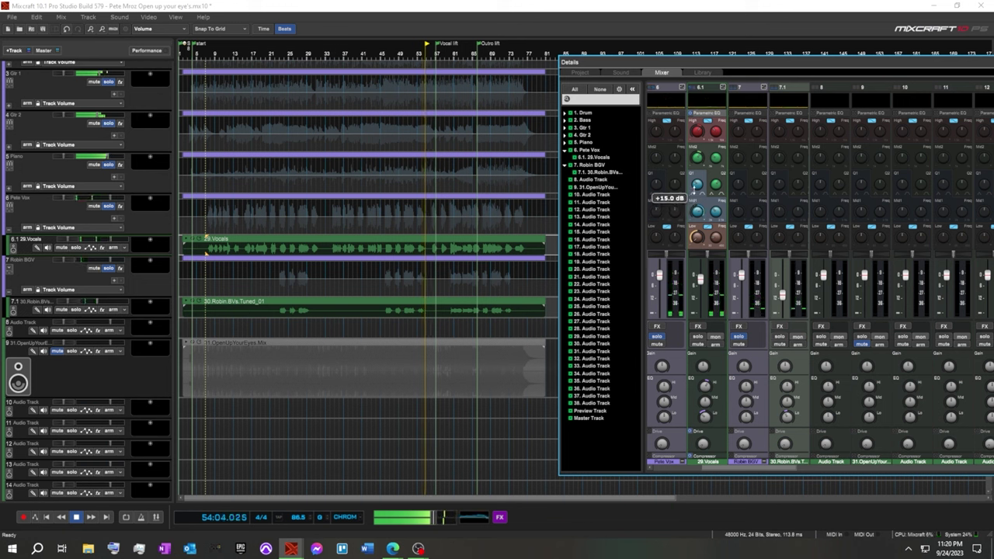
Replay from bar 36, sweep the boosted Mid1 frequency on 29.Vocals between 200 and 2500 Hz, and ease its gain to about +5 dB.
{"action": "left_click", "coordinate": [346, 53]}
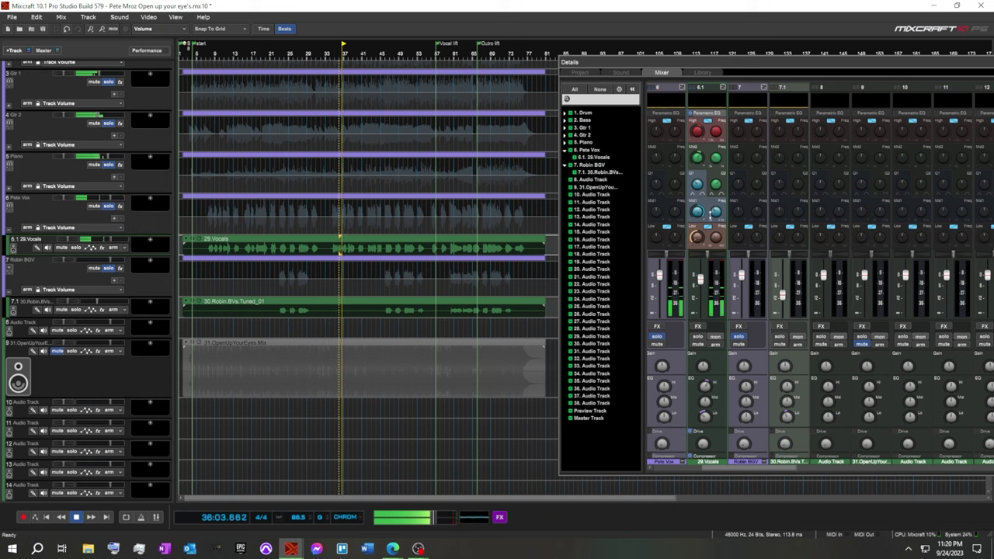
{"action": "left_click_drag", "start_coordinate": [714, 214], "coordinate": [713, 227]}
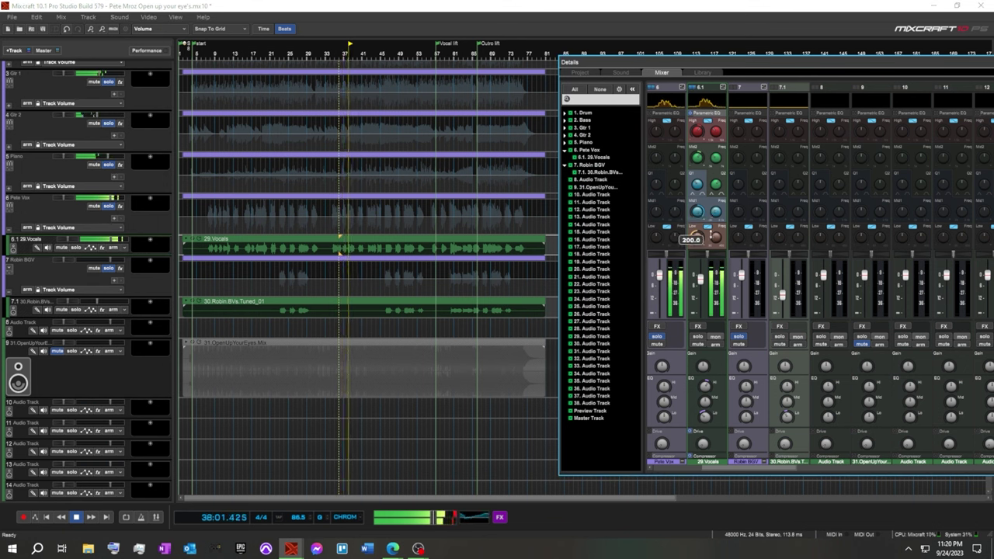
{"action": "left_click_drag", "start_coordinate": [697, 223], "coordinate": [691, 184]}
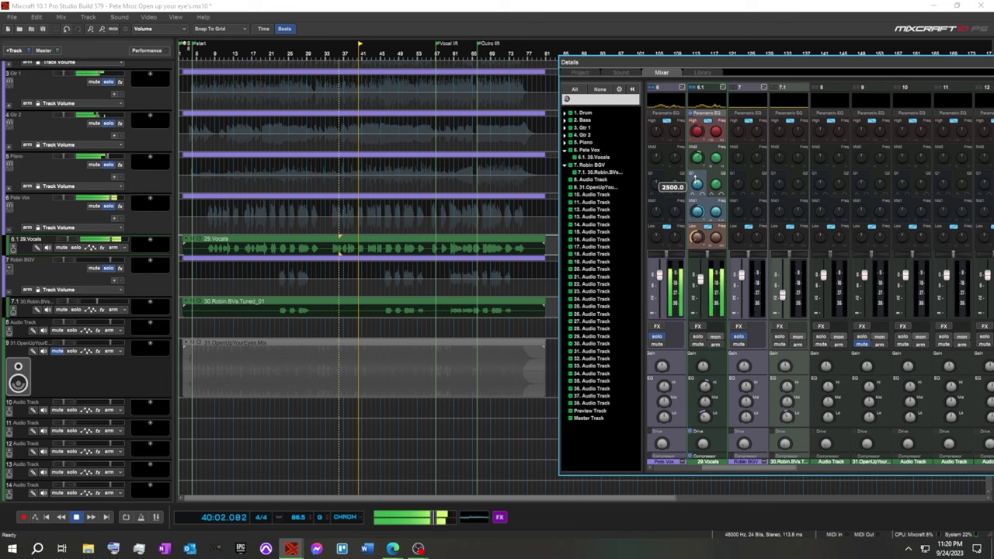
{"action": "left_click_drag", "start_coordinate": [690, 184], "coordinate": [687, 242]}
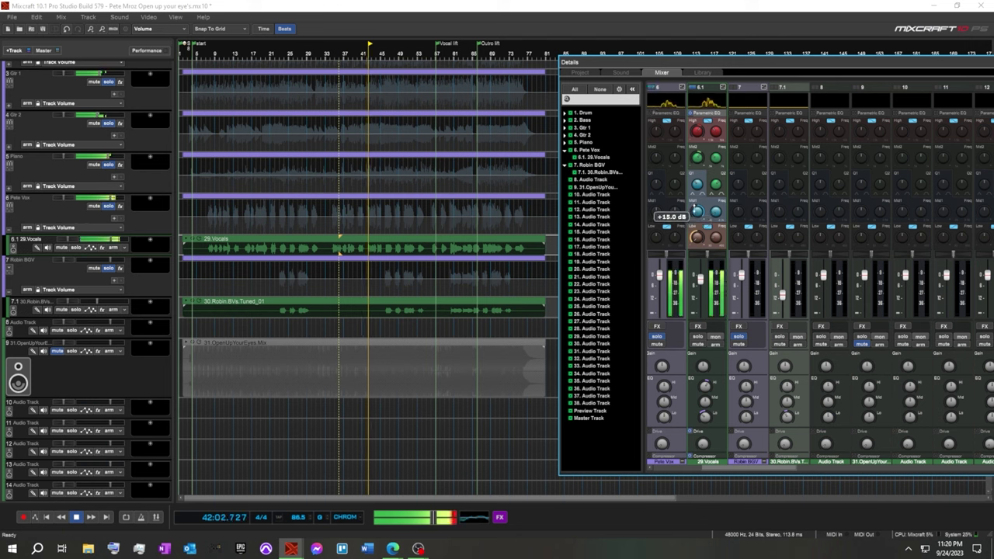
{"action": "left_click_drag", "start_coordinate": [696, 211], "coordinate": [698, 222]}
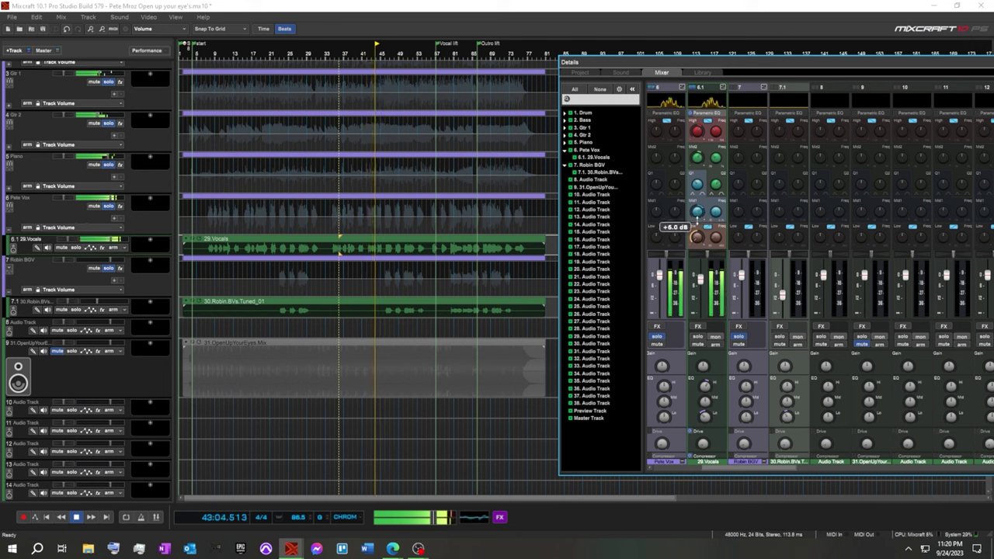
Set Q1 on 29.Vocals to about 1.3, sweep Mid1 again with about 11.4 dB of boost, and reduce the boost.
{"action": "left_click_drag", "start_coordinate": [697, 187], "coordinate": [697, 161]}
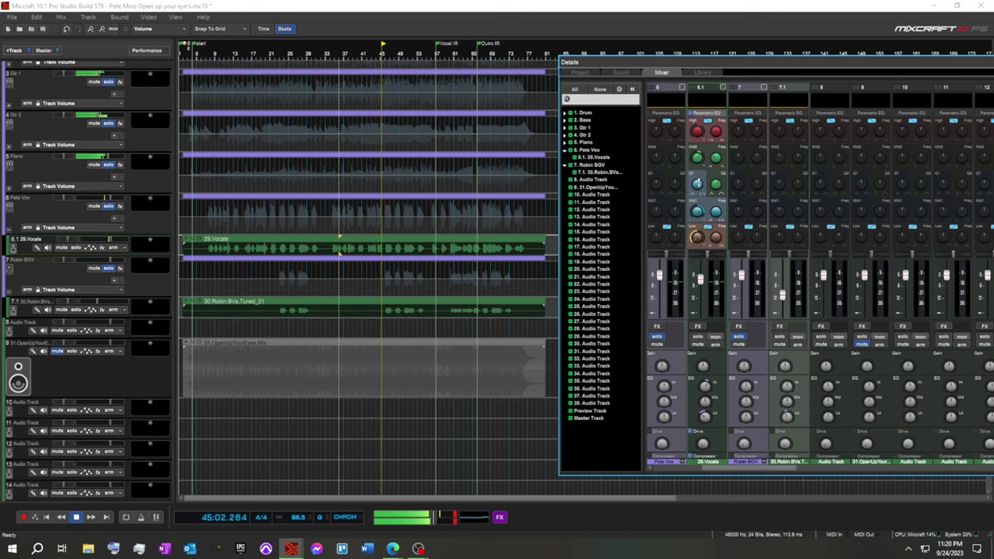
{"action": "left_click_drag", "start_coordinate": [697, 186], "coordinate": [697, 196]}
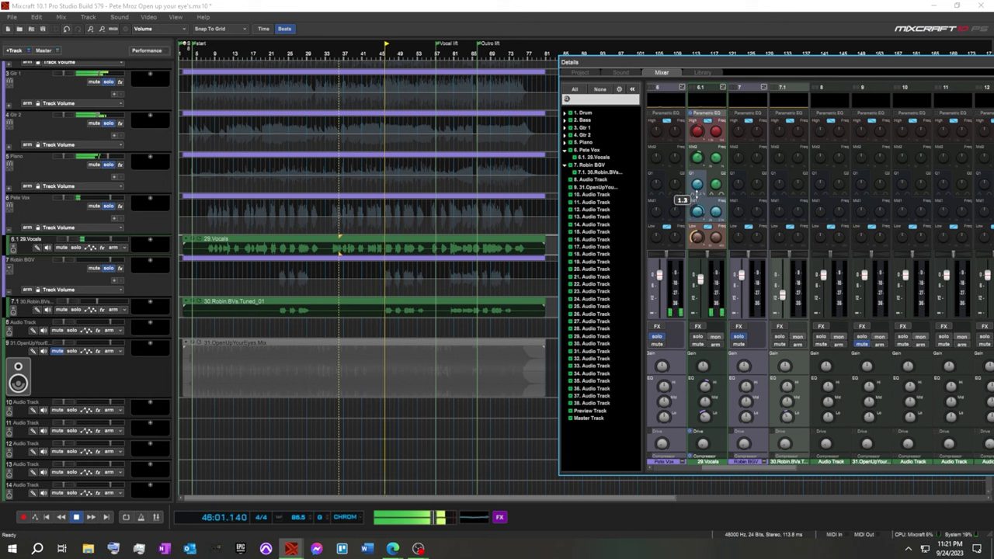
{"action": "left_click", "coordinate": [698, 212]}
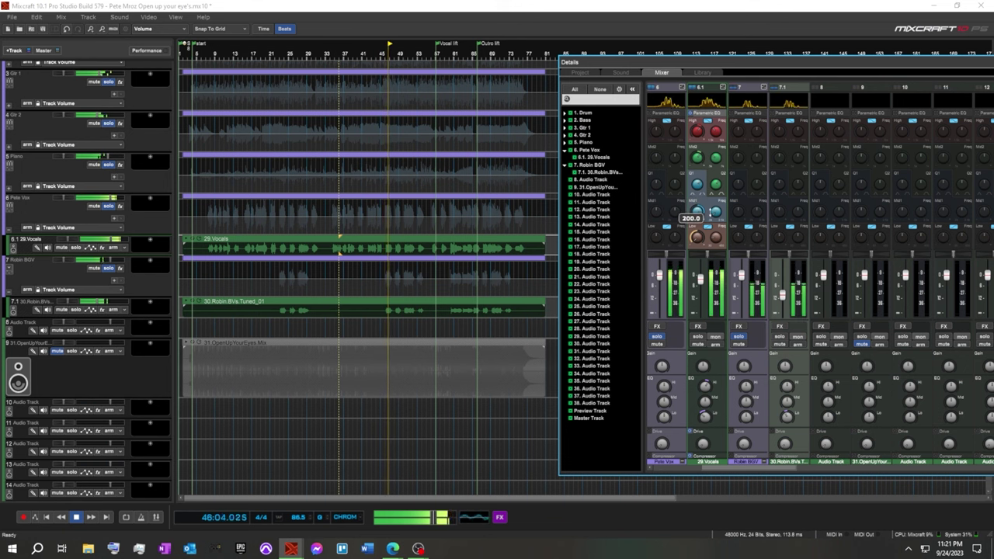
{"action": "left_click_drag", "start_coordinate": [698, 211], "coordinate": [709, 204]}
{"action": "left_click", "coordinate": [702, 211]}
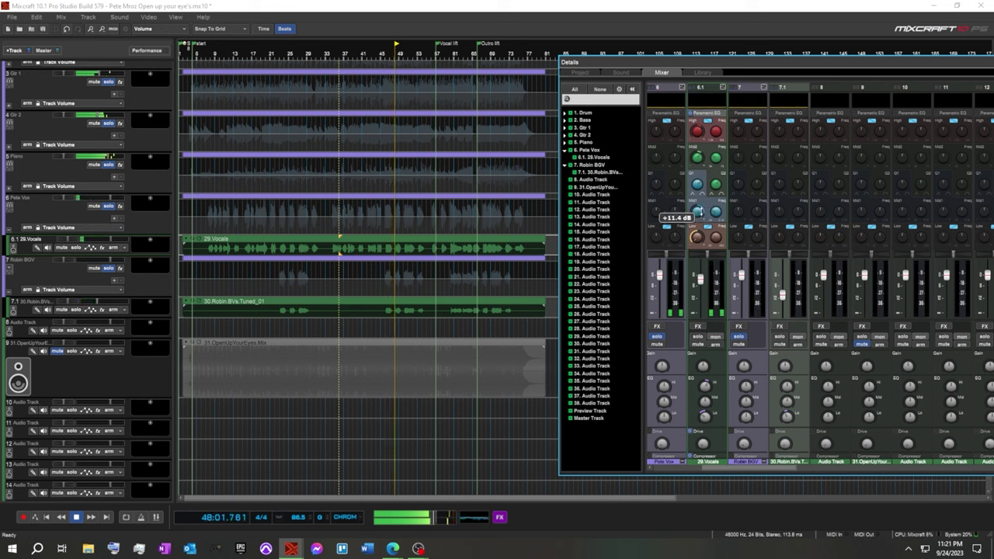
{"action": "left_click_drag", "start_coordinate": [711, 205], "coordinate": [698, 219]}
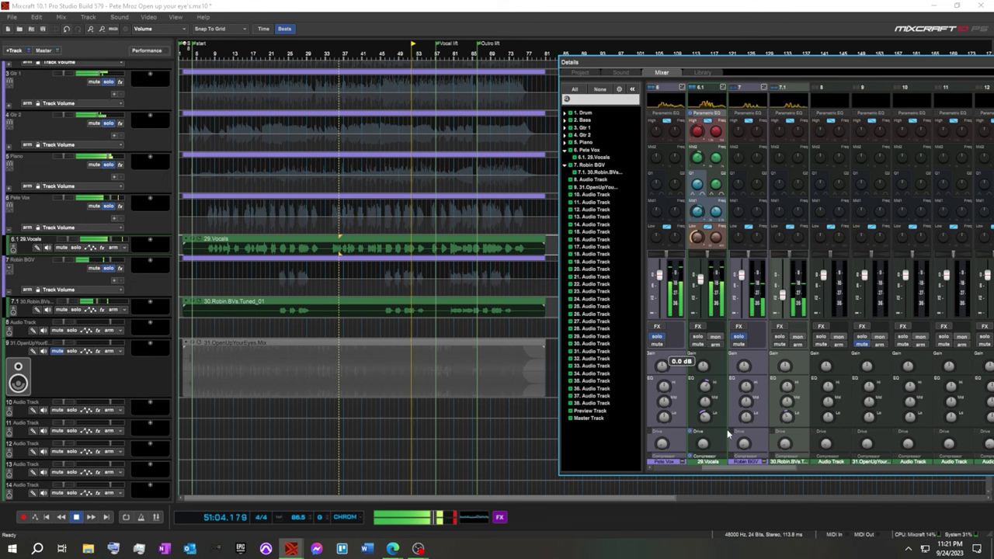
Touch up the 29.Vocals channel's mid and low EQ and lower its volume slightly while listening to the rest of the song.
{"action": "left_click_drag", "start_coordinate": [703, 405], "coordinate": [664, 388]}
{"action": "left_click_drag", "start_coordinate": [699, 417], "coordinate": [700, 416]}
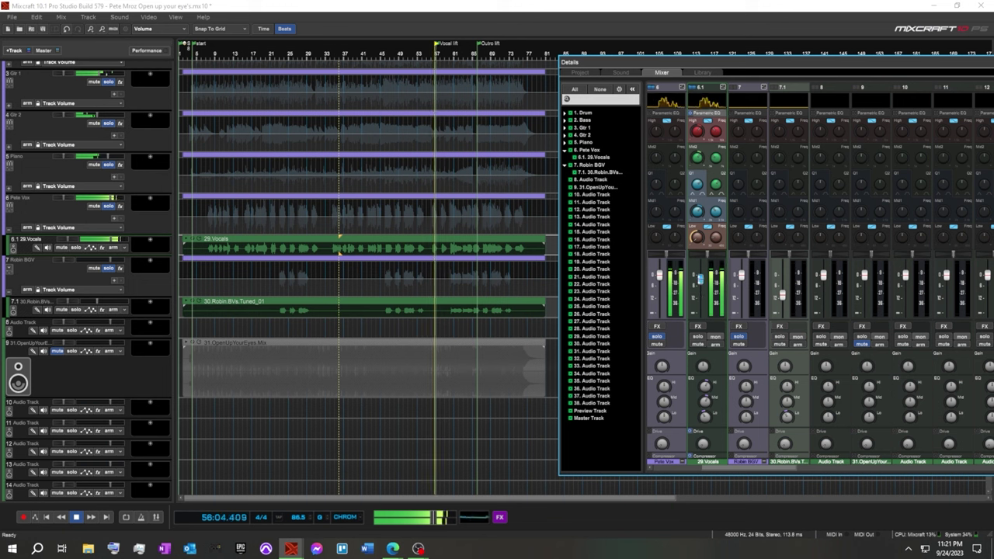
{"action": "left_click_drag", "start_coordinate": [700, 278], "coordinate": [700, 282]}
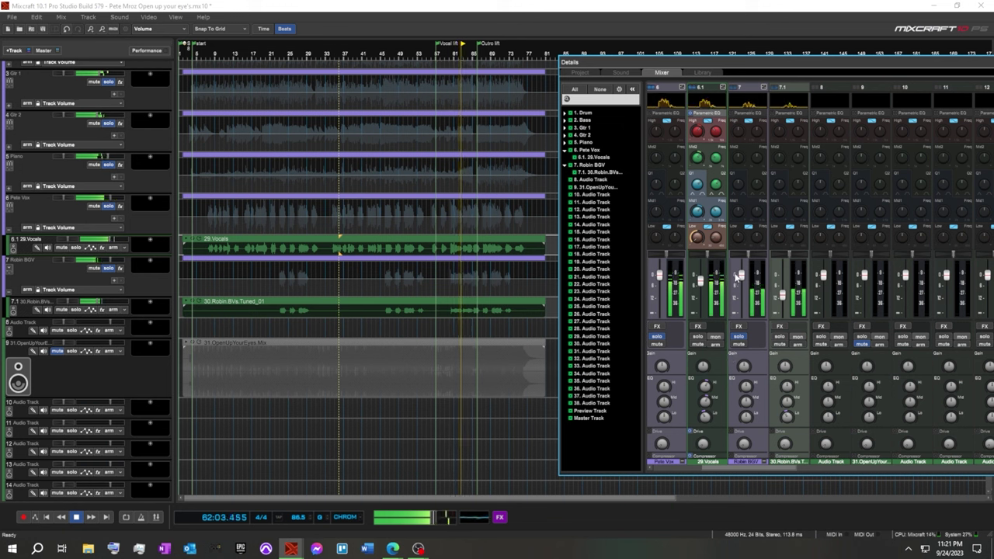
{"action": "mouse_move", "coordinate": [700, 282]}
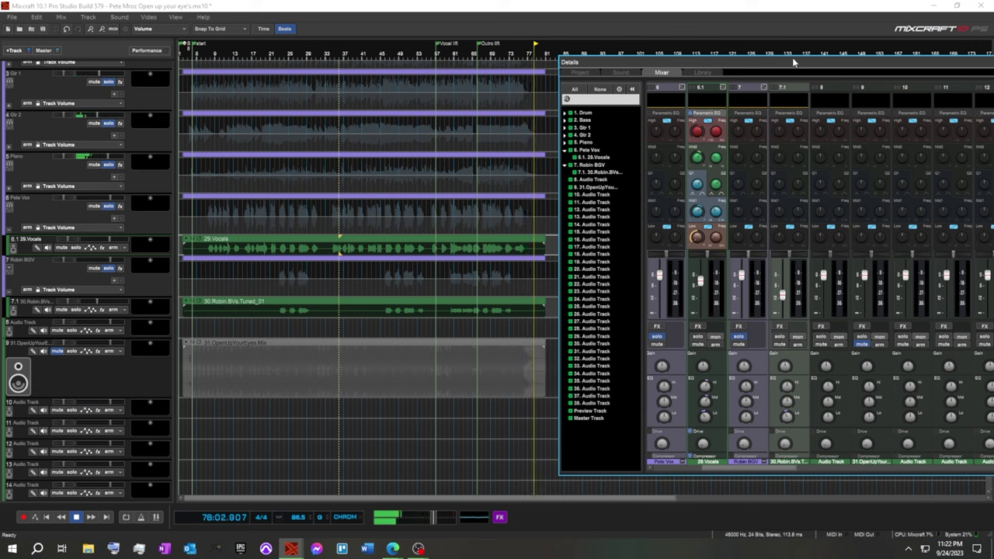
Replay the song from bar 22 with the lead vocal submix out of solo and add some Drive to backing vocal channel 7.1.
{"action": "left_click_drag", "start_coordinate": [804, 62], "coordinate": [603, 43]}
{"action": "left_click", "coordinate": [76, 518]}
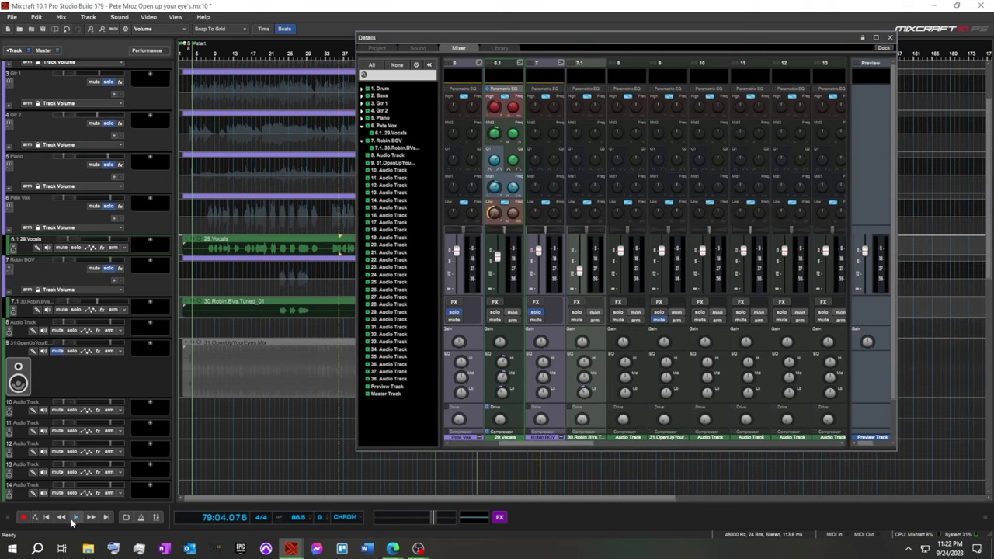
{"action": "left_click", "coordinate": [46, 518]}
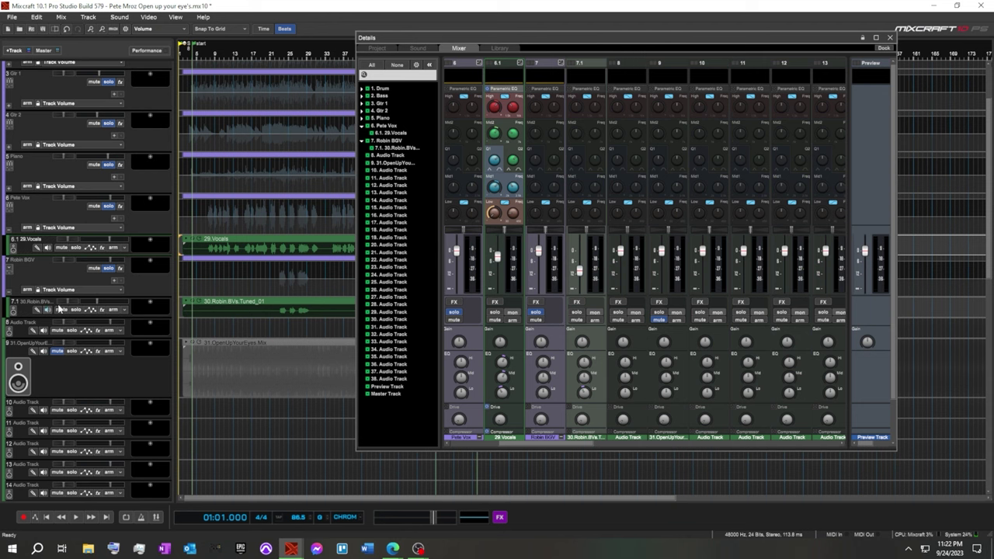
{"action": "left_click", "coordinate": [109, 207]}
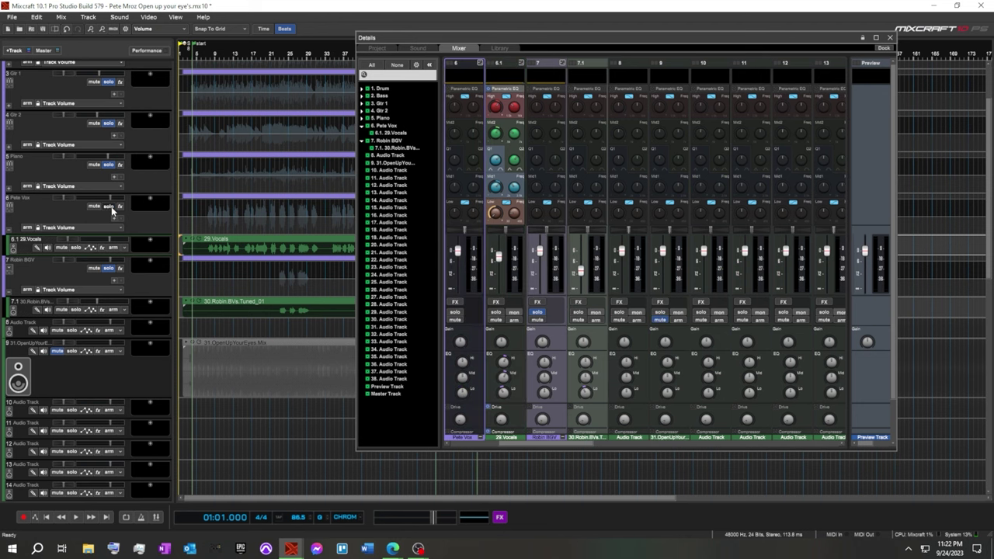
{"action": "left_click", "coordinate": [275, 55]}
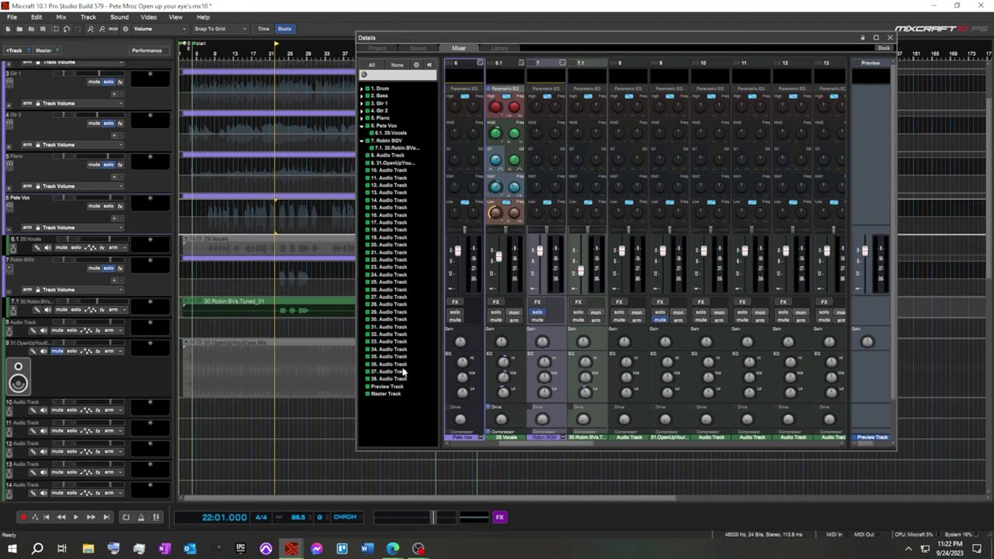
{"action": "left_click", "coordinate": [76, 518]}
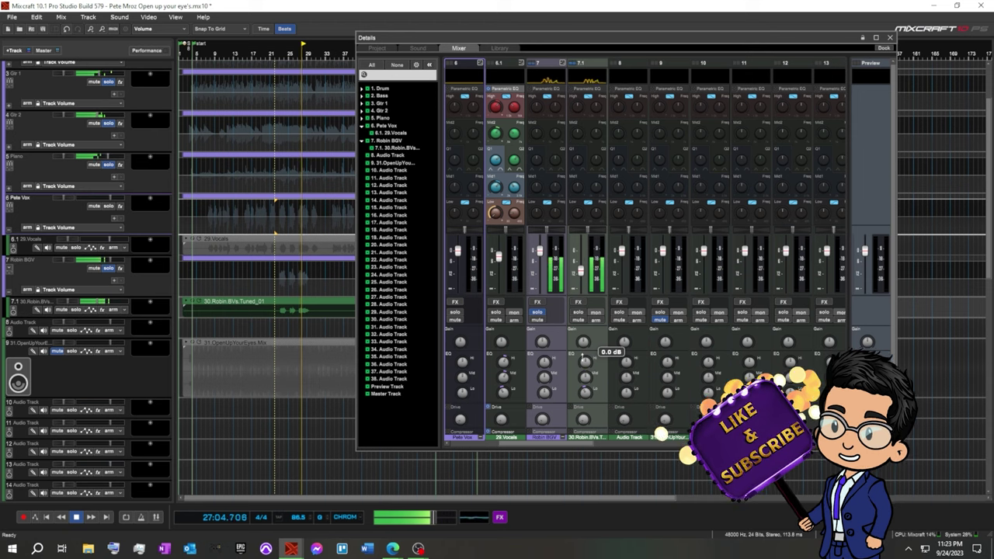
{"action": "mouse_move", "coordinate": [583, 420]}
{"action": "left_click_drag", "start_coordinate": [582, 419], "coordinate": [576, 412]}
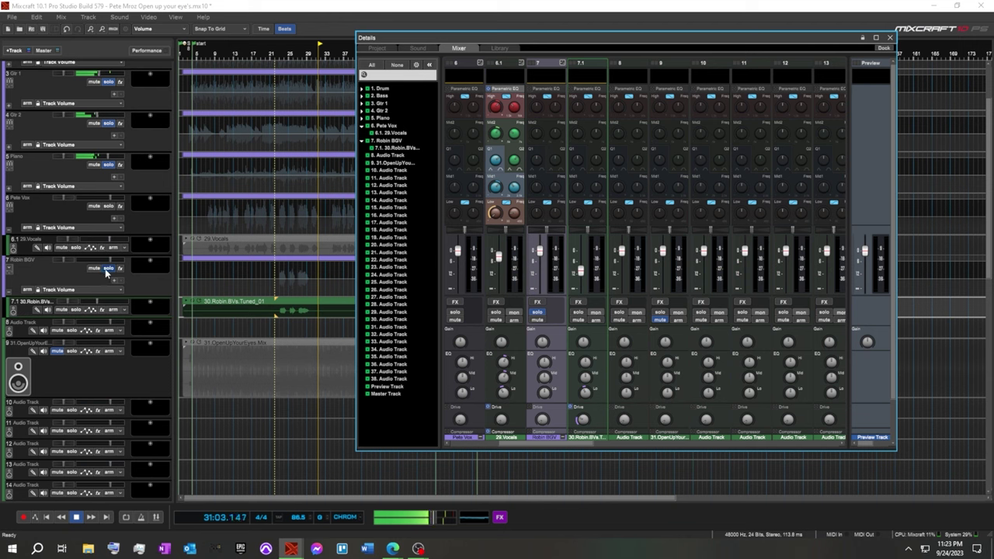
Solo the lead vocal submix again, replay from about bar 23, and adjust the Mid1 and Low EQ gains on backing vocal channel 7.1.
{"action": "left_click", "coordinate": [109, 206]}
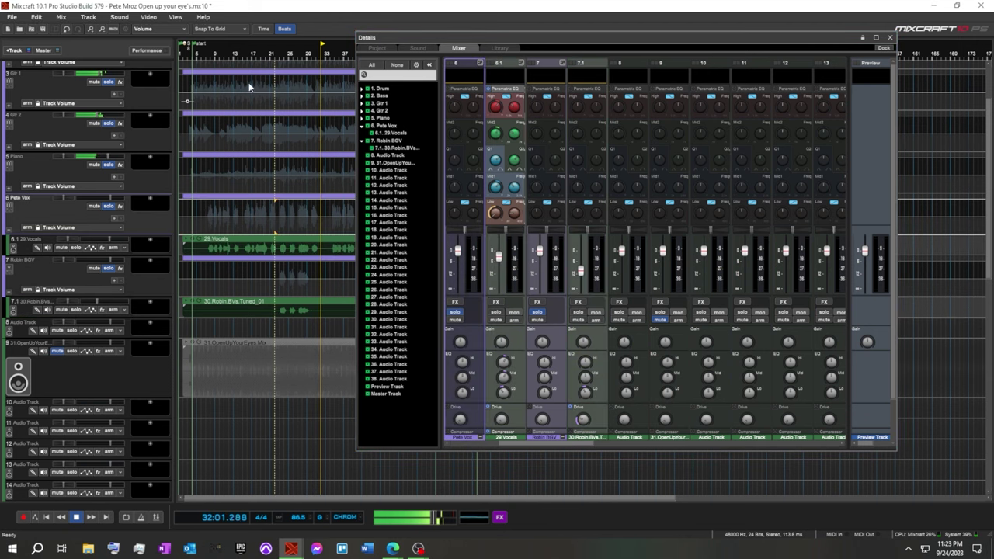
{"action": "left_click", "coordinate": [284, 51]}
{"action": "left_click", "coordinate": [278, 52]}
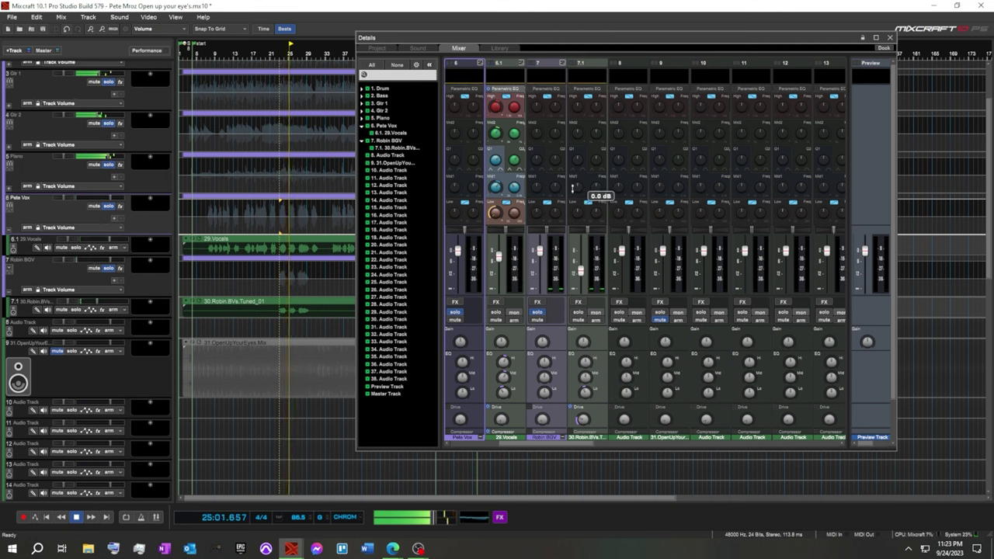
{"action": "left_click", "coordinate": [594, 187]}
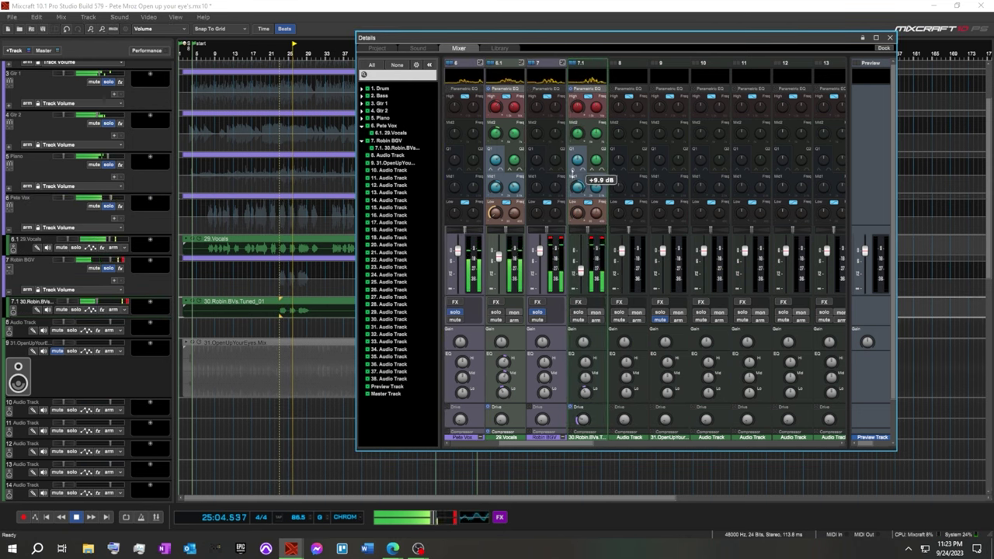
{"action": "left_click_drag", "start_coordinate": [564, 208], "coordinate": [560, 223]}
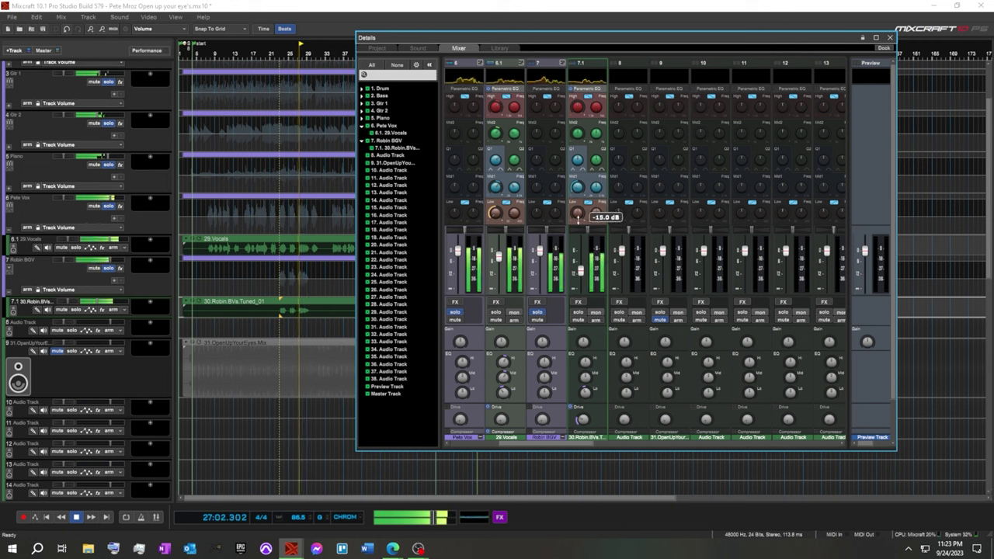
{"action": "left_click_drag", "start_coordinate": [579, 220], "coordinate": [576, 206]}
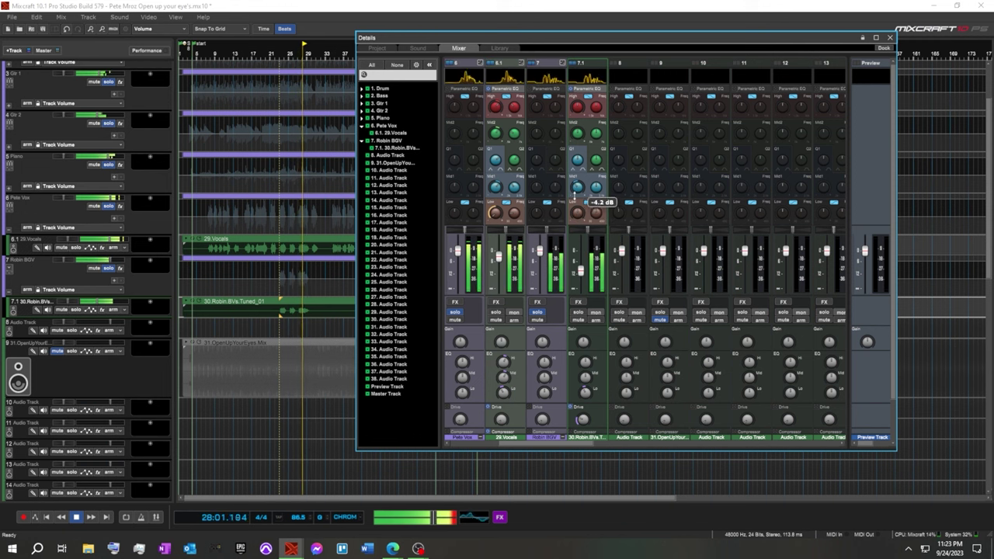
Boost Mid2 on backing vocal channel 7.1 to about +5.4 dB and fine-tune its EQ frequencies while replaying from bar 22.
{"action": "left_click", "coordinate": [579, 130]}
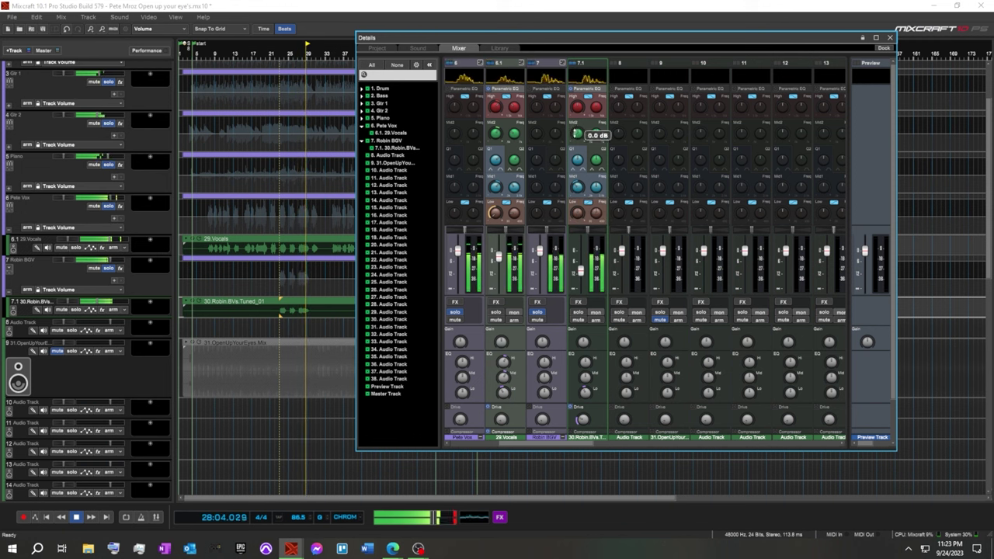
{"action": "mouse_move", "coordinate": [575, 133]}
{"action": "left_mouse_down"}
{"action": "mouse_move", "coordinate": [575, 143]}
{"action": "mouse_move", "coordinate": [576, 125]}
{"action": "left_mouse_up"}
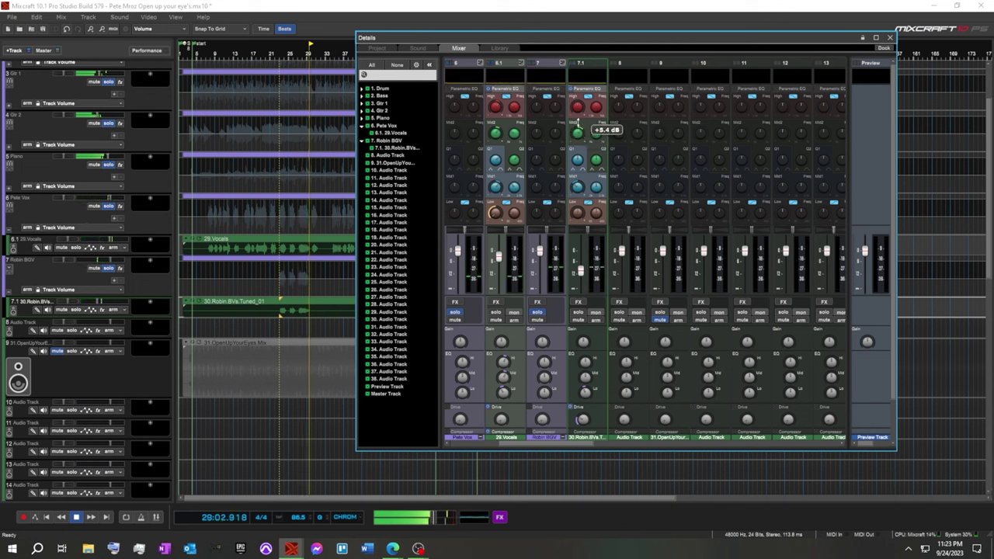
{"action": "left_click", "coordinate": [275, 55]}
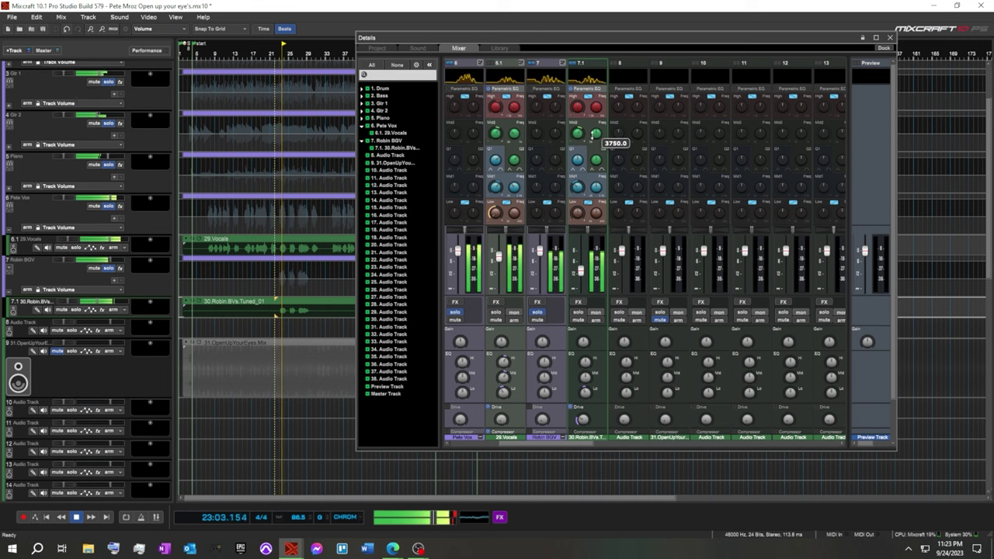
{"action": "mouse_move", "coordinate": [594, 135]}
{"action": "left_mouse_down"}
{"action": "mouse_move", "coordinate": [592, 125]}
{"action": "mouse_move", "coordinate": [594, 152]}
{"action": "mouse_move", "coordinate": [590, 134]}
{"action": "left_mouse_up"}
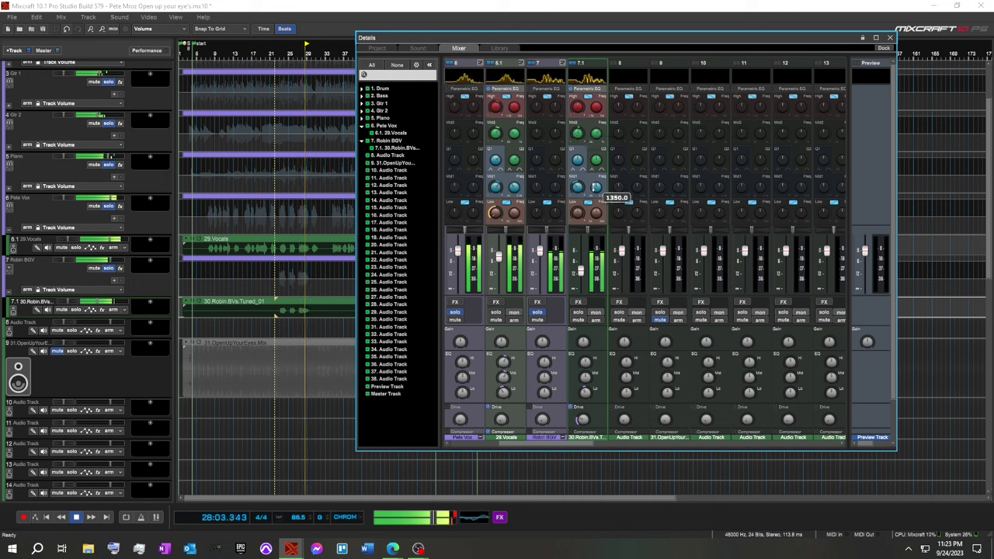
{"action": "mouse_move", "coordinate": [596, 188]}
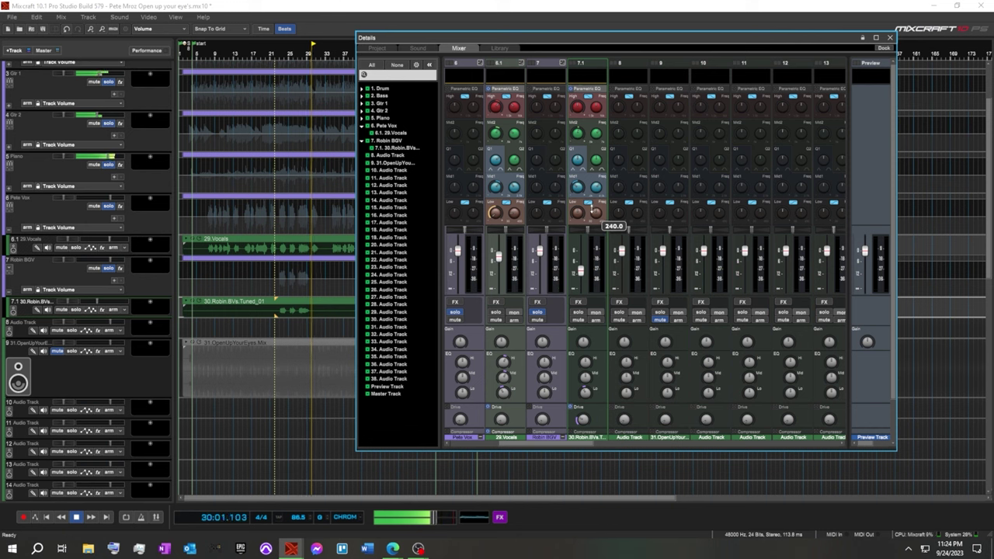
{"action": "left_click_drag", "start_coordinate": [592, 210], "coordinate": [590, 209]}
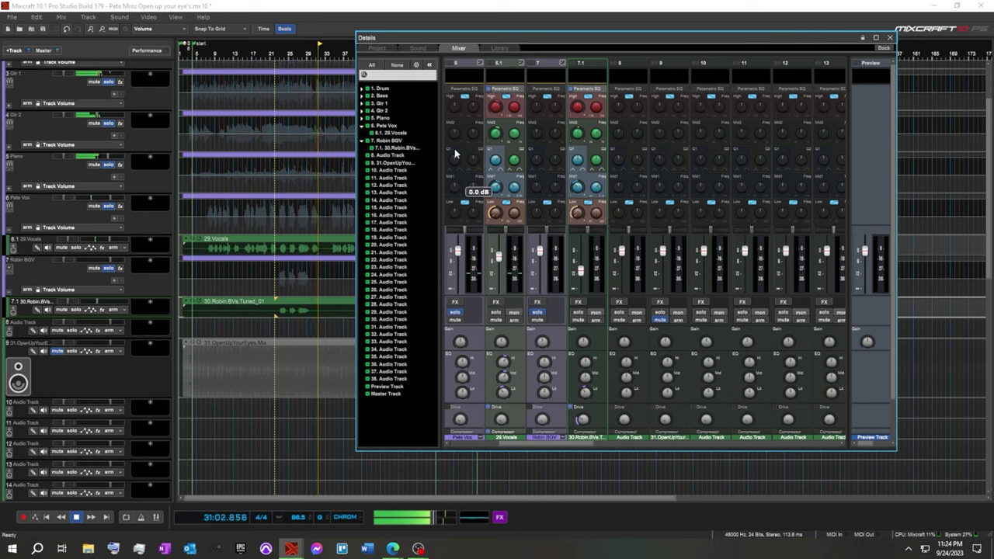
Set Mid2 on 29.Vocals to about +2.1 dB, listen on past bar 60, and return playback to the beginning.
{"action": "left_click_drag", "start_coordinate": [498, 129], "coordinate": [494, 135]}
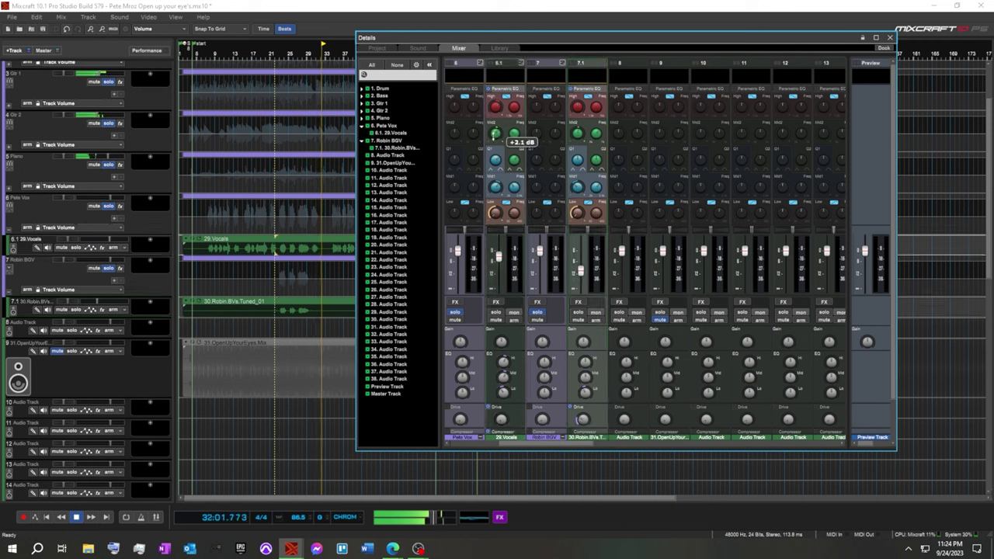
{"action": "mouse_move", "coordinate": [502, 377]}
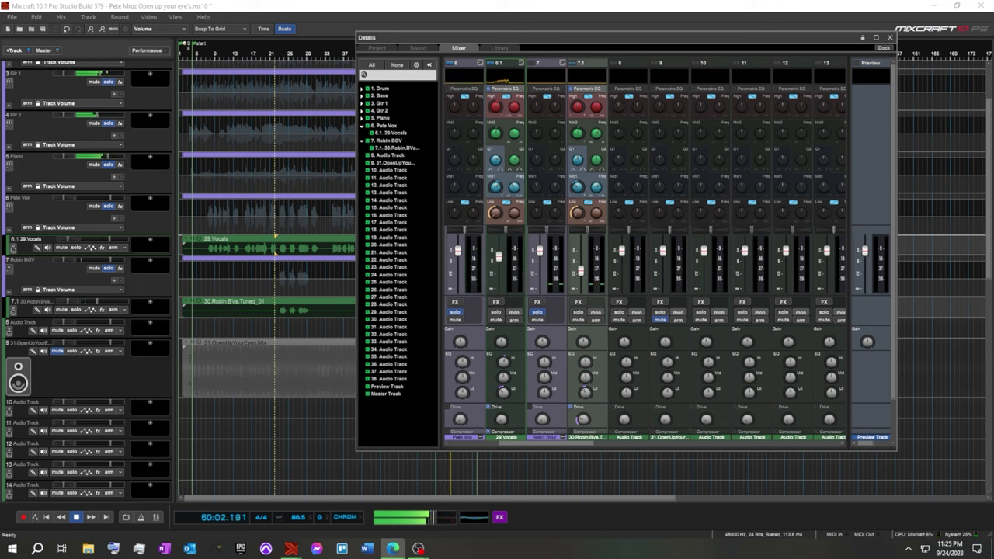
{"action": "key", "text": "alt+Tab"}
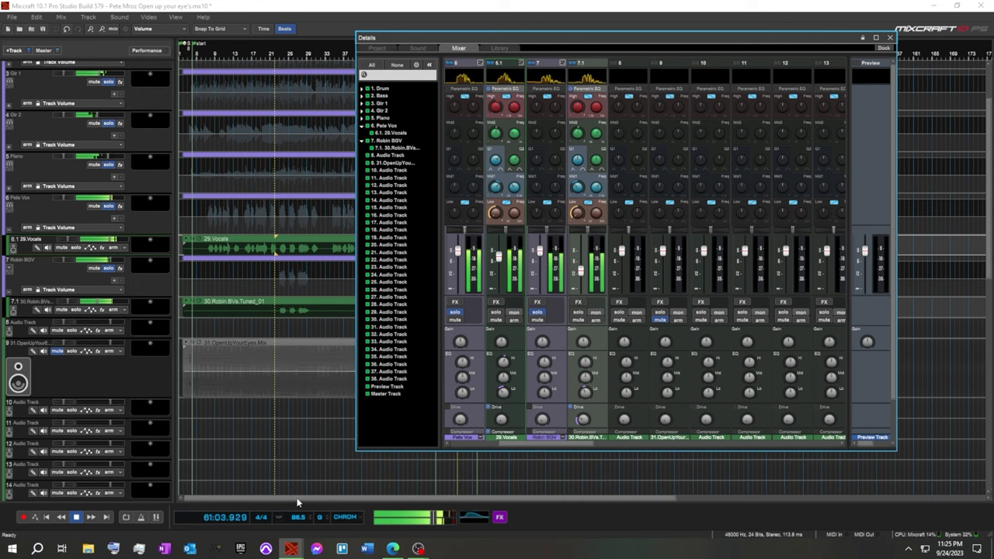
{"action": "left_click", "coordinate": [77, 518]}
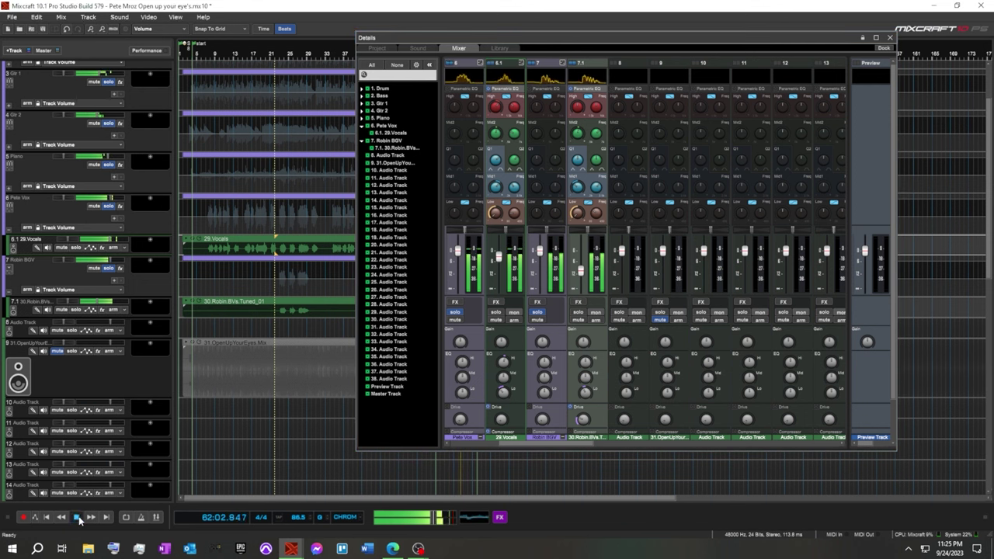
{"action": "left_click", "coordinate": [46, 518]}
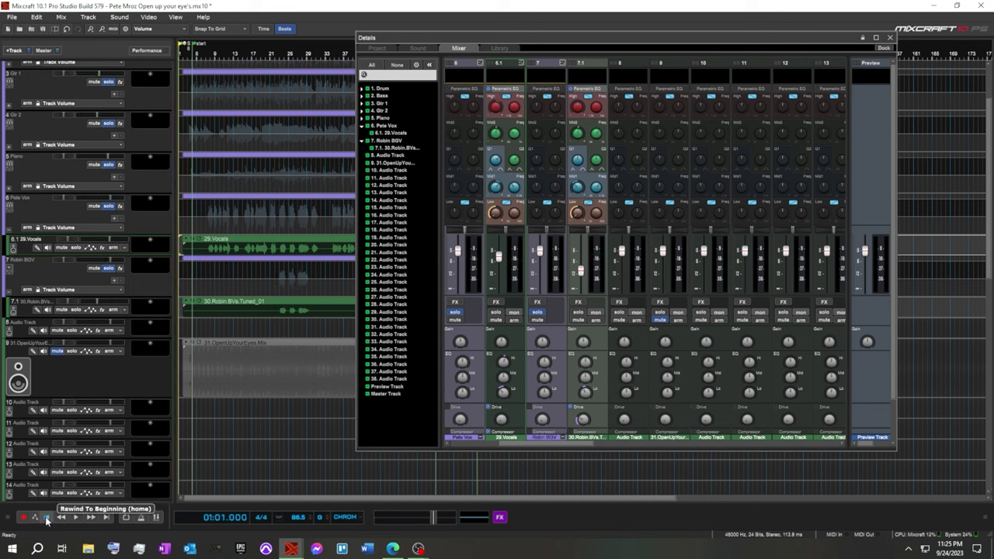
Take all the soloed vocal and instrument submixes out of solo and collapse the lead and backing vocal submixes.
{"action": "left_click", "coordinate": [110, 270]}
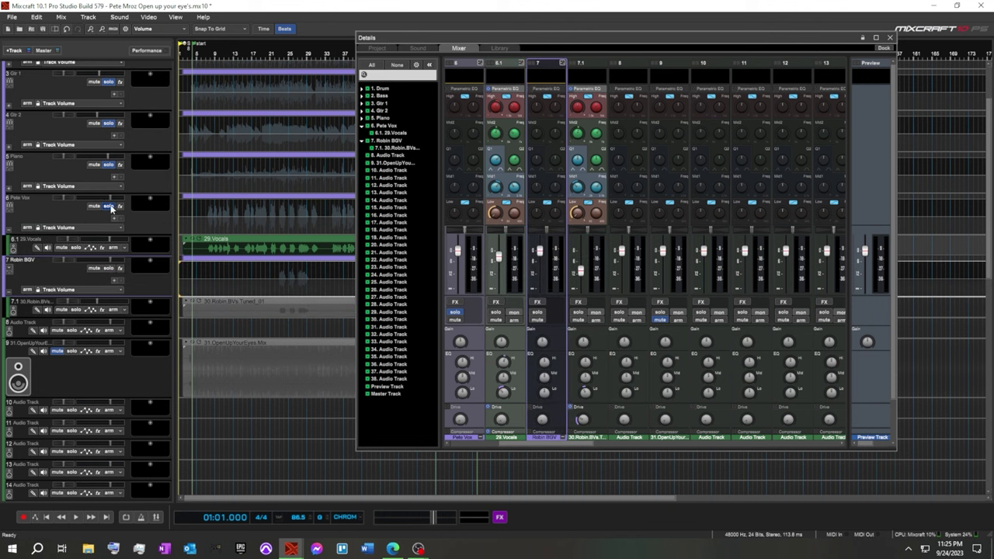
{"action": "left_click", "coordinate": [110, 207]}
{"action": "left_click", "coordinate": [110, 166]}
{"action": "left_click", "coordinate": [108, 123]}
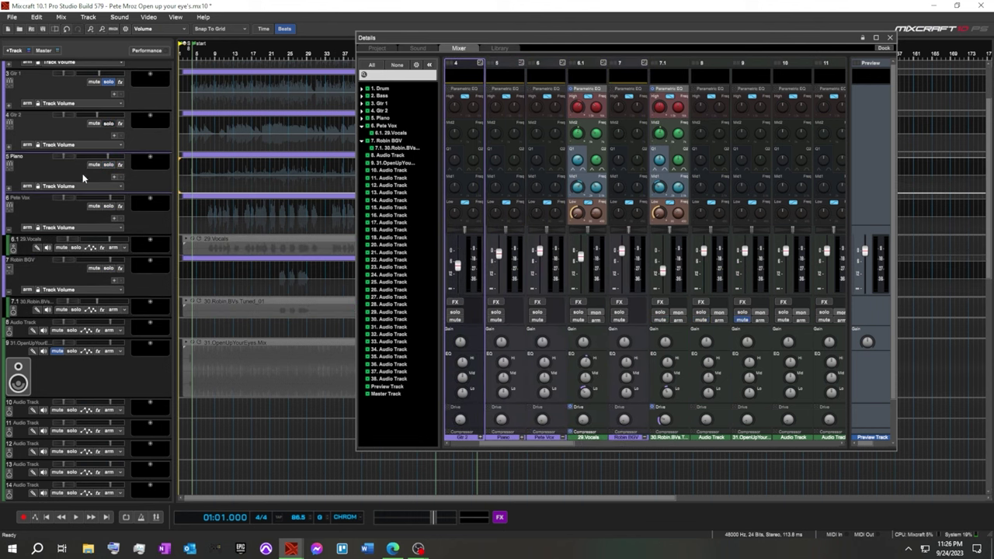
{"action": "left_click", "coordinate": [11, 233]}
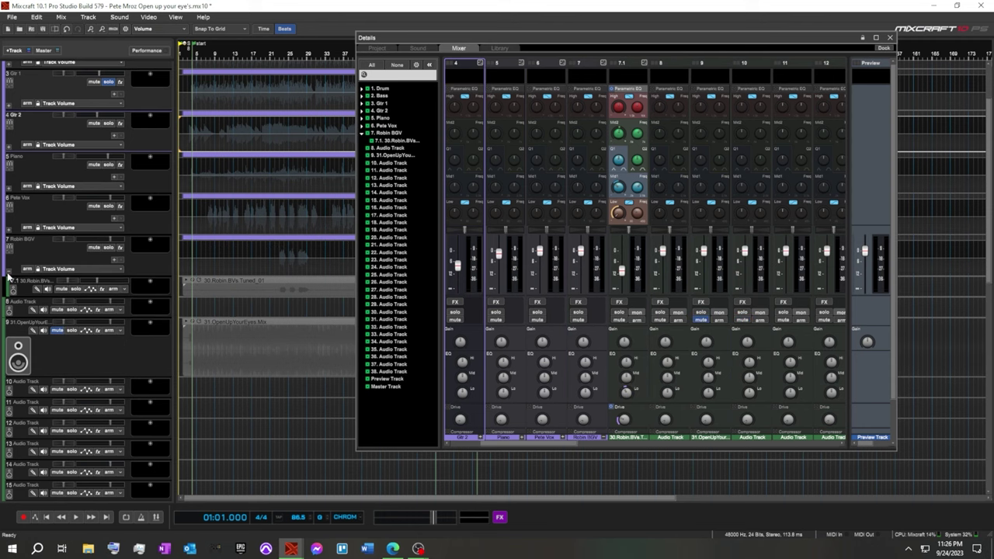
{"action": "left_click", "coordinate": [9, 274]}
{"action": "scroll", "coordinate": [93, 225], "scroll_direction": "up", "scroll_amount": 2}
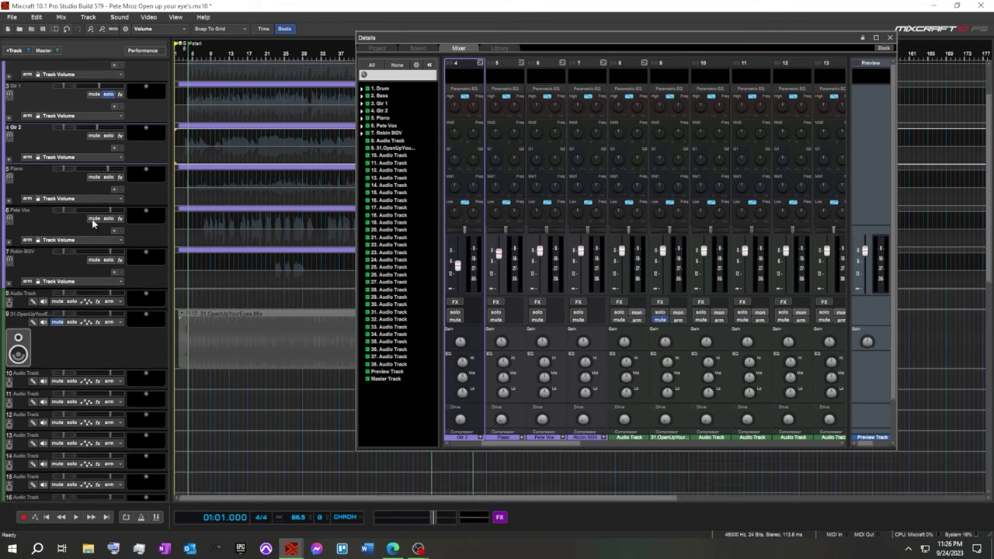
{"action": "left_click", "coordinate": [109, 156]}
{"action": "left_click", "coordinate": [109, 114]}
{"action": "left_click", "coordinate": [109, 73]}
Dock and collapse the mixer, and play the full mix from the beginning with the master track and its spectrum analyzer shown.
{"action": "left_click", "coordinate": [890, 37]}
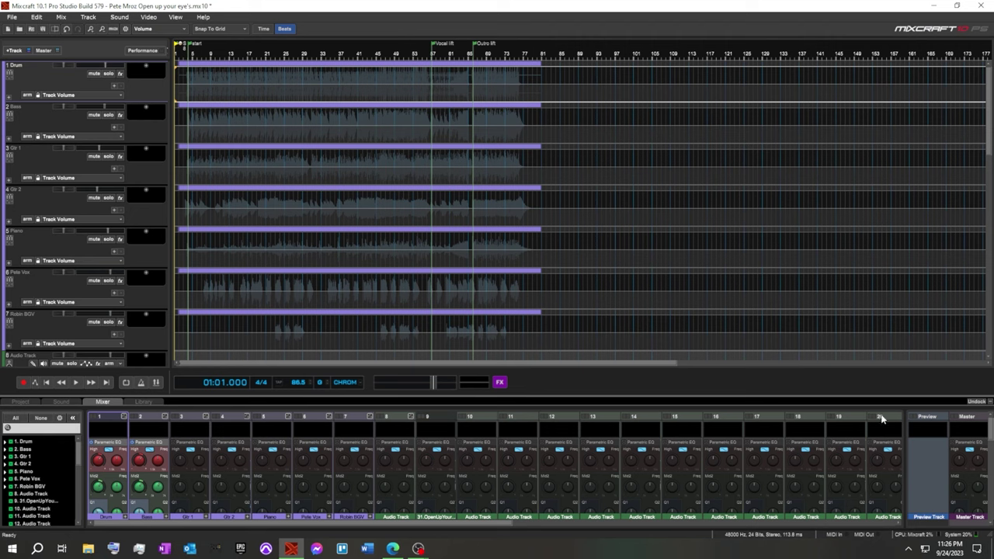
{"action": "left_click", "coordinate": [989, 401]}
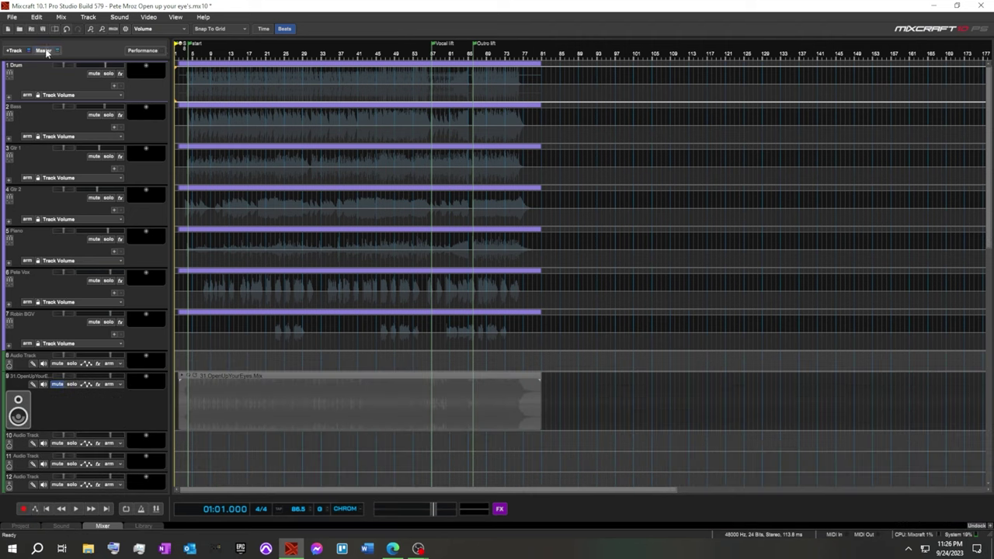
{"action": "left_click", "coordinate": [47, 51]}
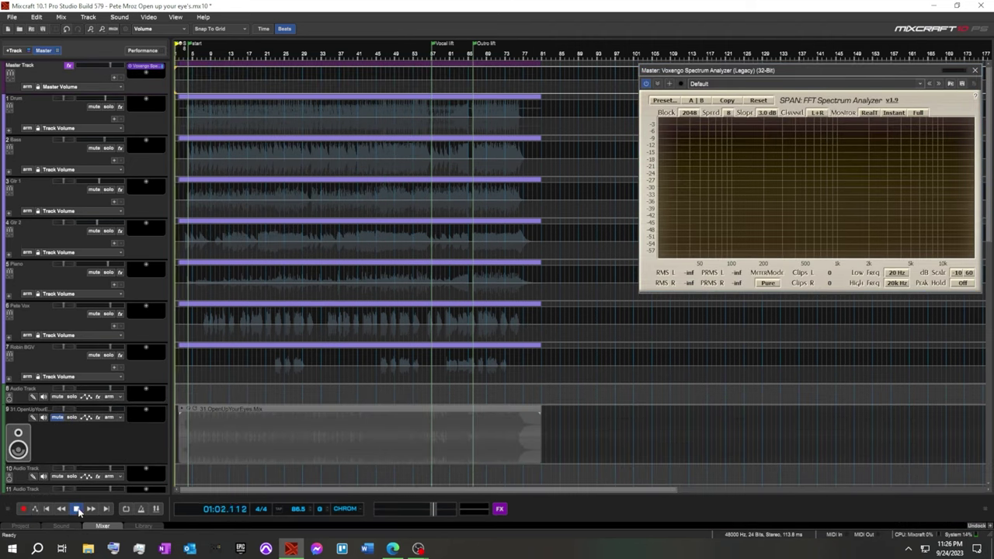
{"action": "left_click", "coordinate": [76, 508]}
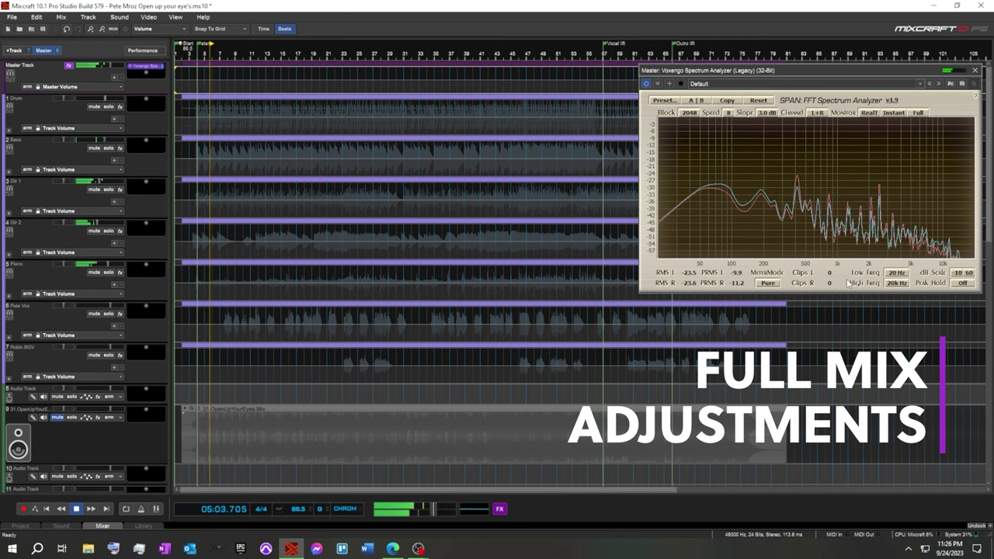
Lower the volumes of the Drum submix and the lead vocal submix slightly while the full mix plays.
{"action": "left_click", "coordinate": [146, 372]}
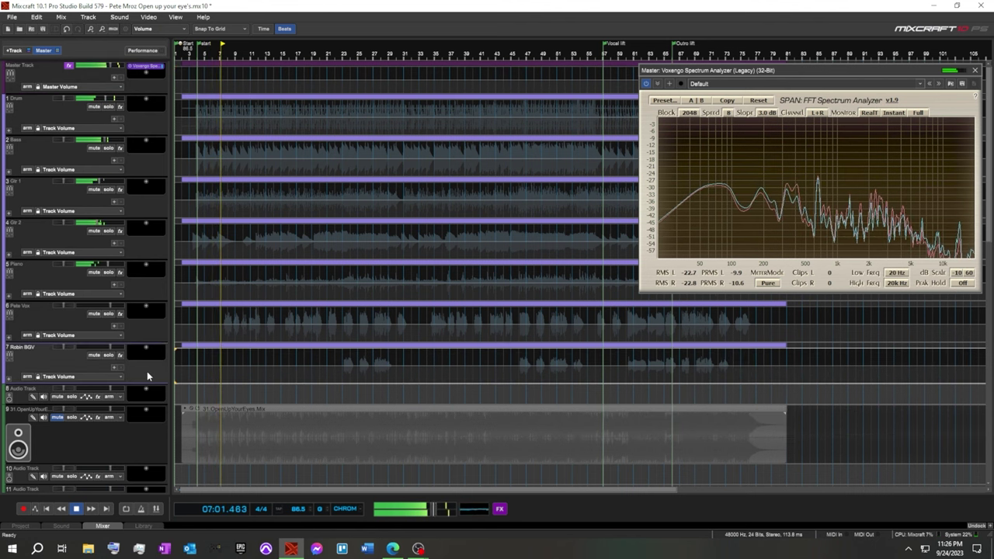
{"action": "left_click", "coordinate": [154, 116]}
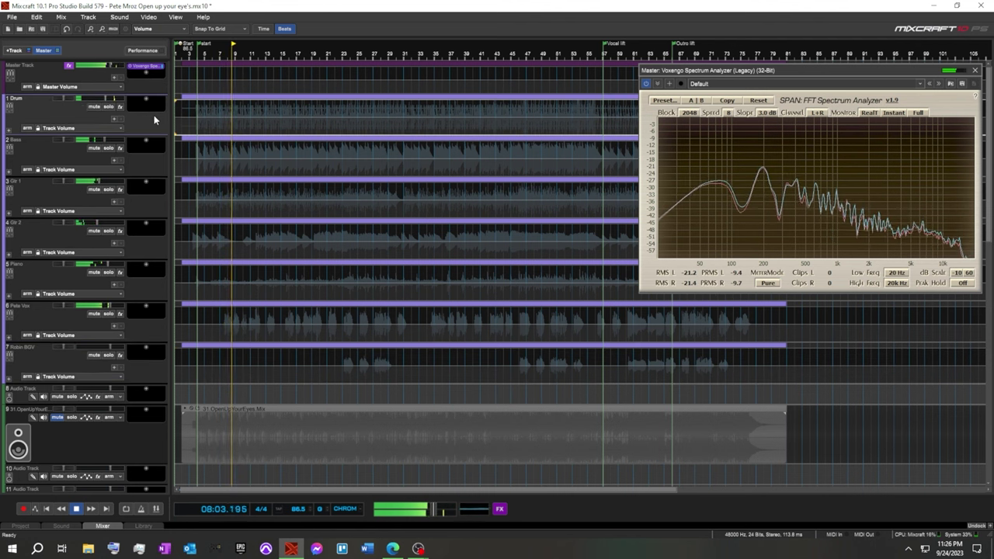
{"action": "left_click_drag", "start_coordinate": [103, 98], "coordinate": [99, 107]}
{"action": "left_click", "coordinate": [145, 333]}
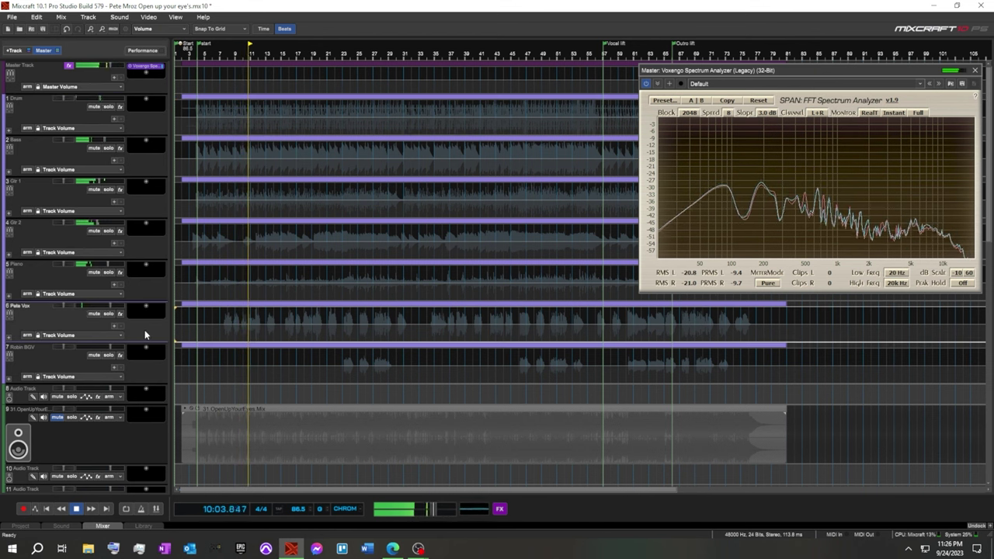
{"action": "mouse_move", "coordinate": [107, 308]}
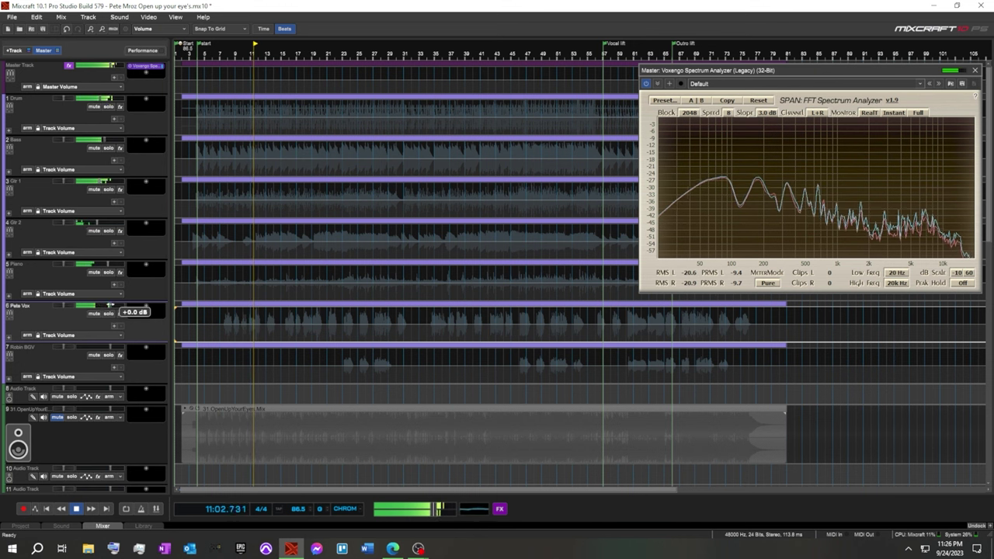
{"action": "left_click_drag", "start_coordinate": [108, 309], "coordinate": [101, 307]}
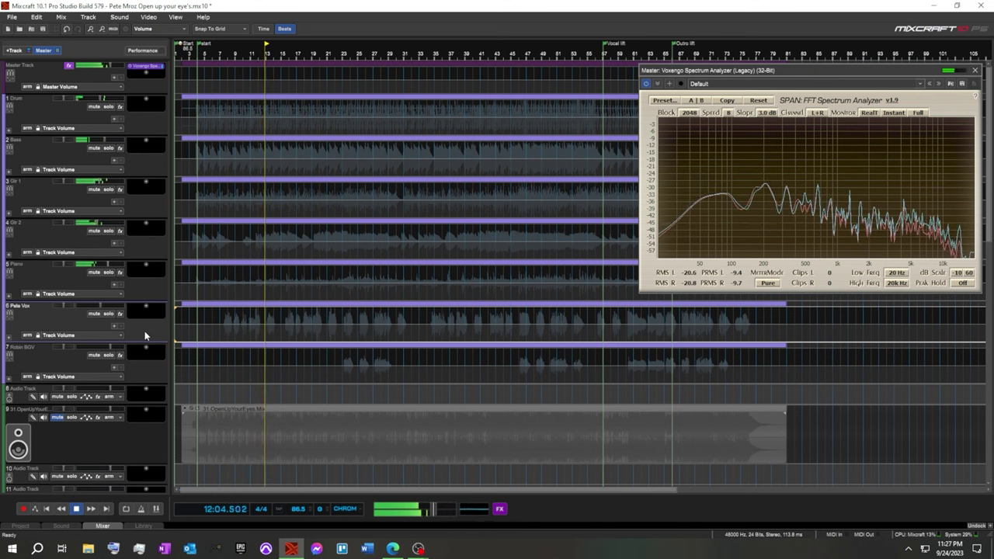
Lower the backing vocal submix's volume slightly and raise the lead vocal submix's volume a touch while the mix plays.
{"action": "mouse_move", "coordinate": [111, 346]}
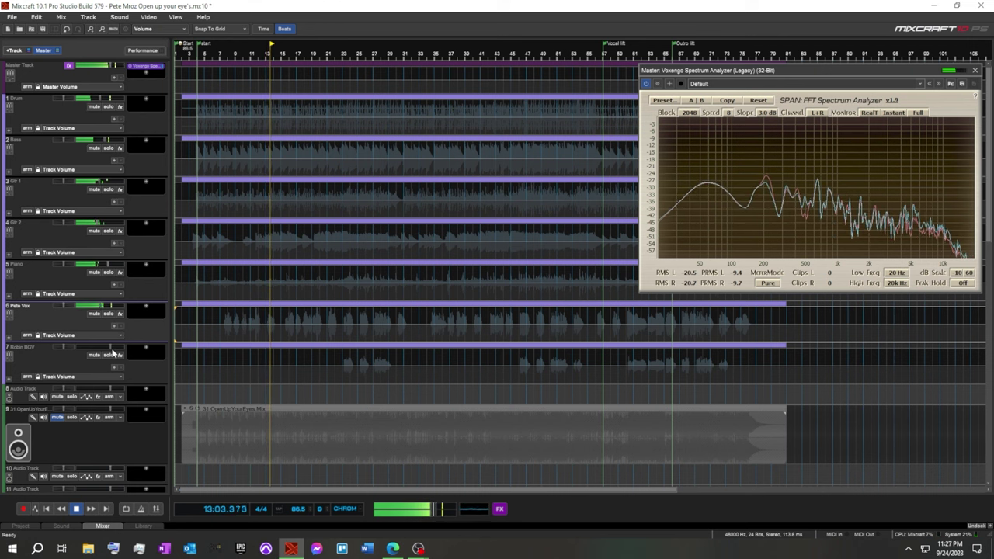
{"action": "left_click_drag", "start_coordinate": [111, 347], "coordinate": [105, 346]}
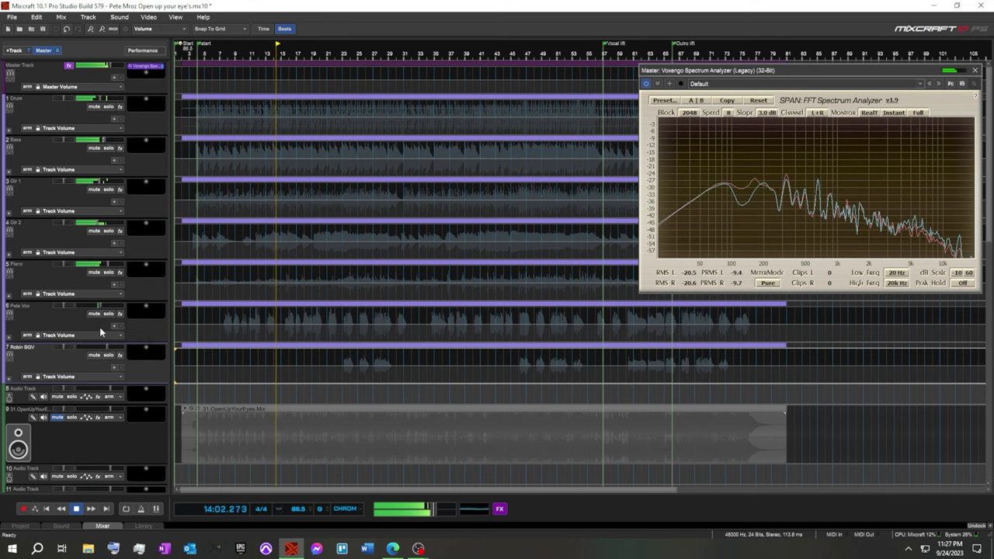
{"action": "scroll", "coordinate": [347, 338], "scroll_direction": "up", "scroll_amount": 2}
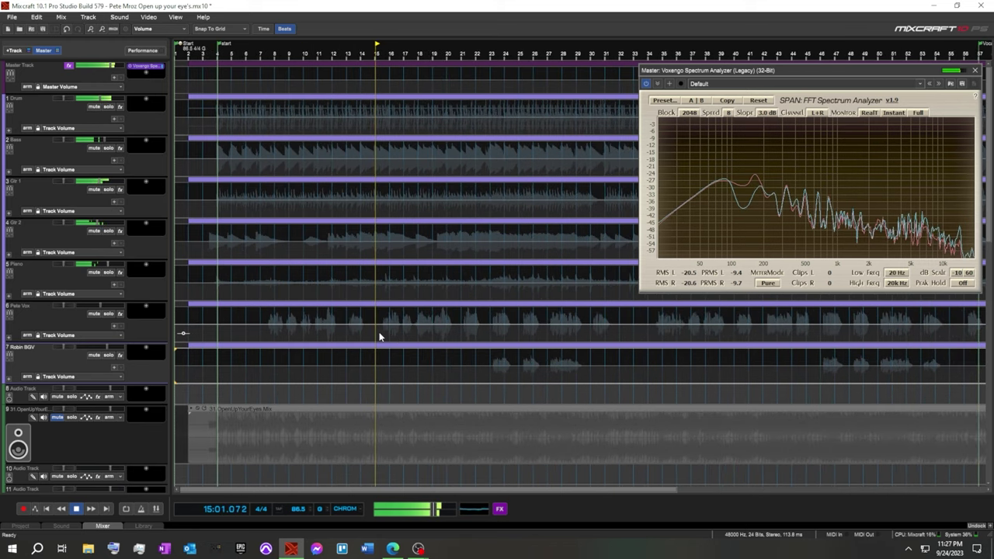
{"action": "scroll", "coordinate": [379, 336], "scroll_direction": "up", "scroll_amount": 2}
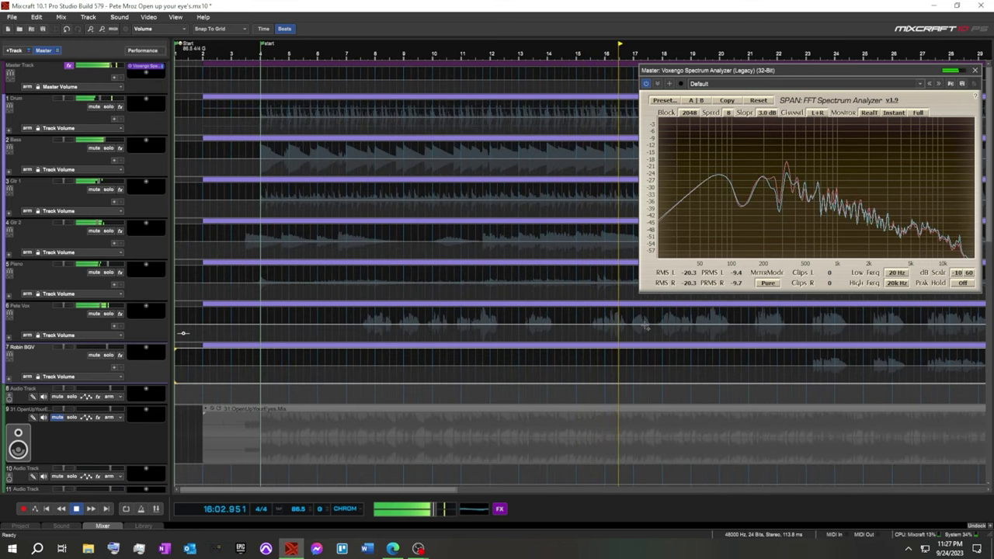
{"action": "scroll", "coordinate": [644, 332], "scroll_direction": "down", "scroll_amount": 1}
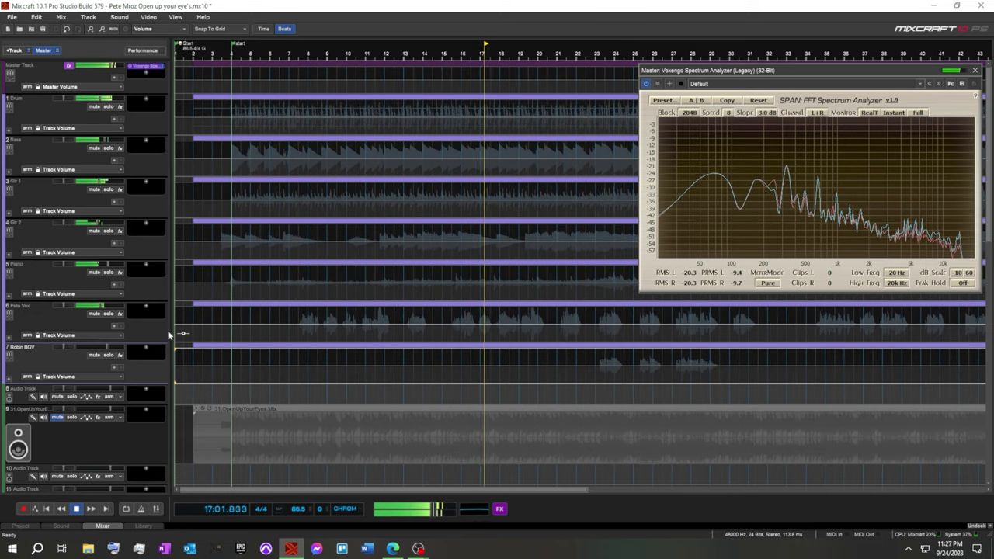
{"action": "left_click_drag", "start_coordinate": [101, 305], "coordinate": [103, 306]}
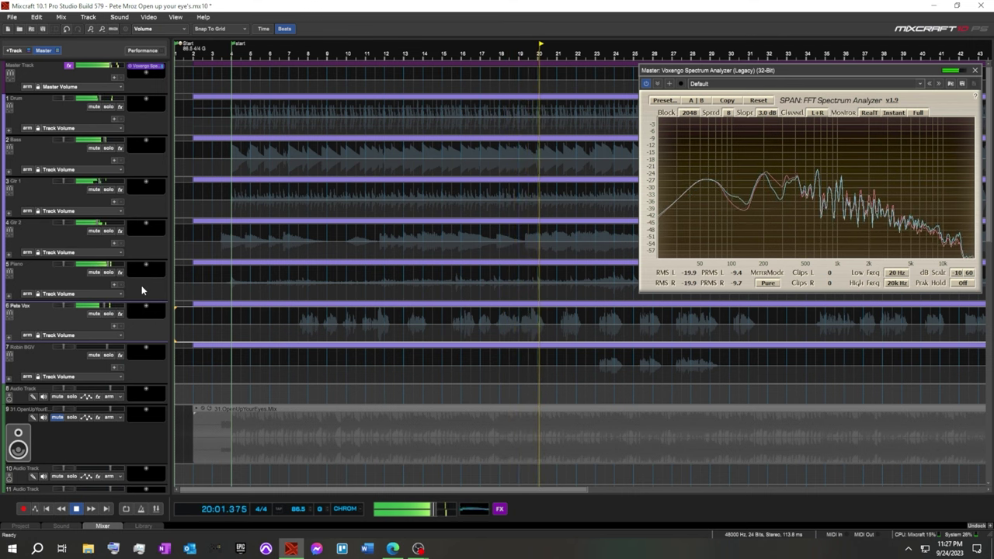
Insert a send track below the backing vocal submix and name it Romm Verb.
{"action": "scroll", "coordinate": [142, 289], "scroll_direction": "down", "scroll_amount": 1}
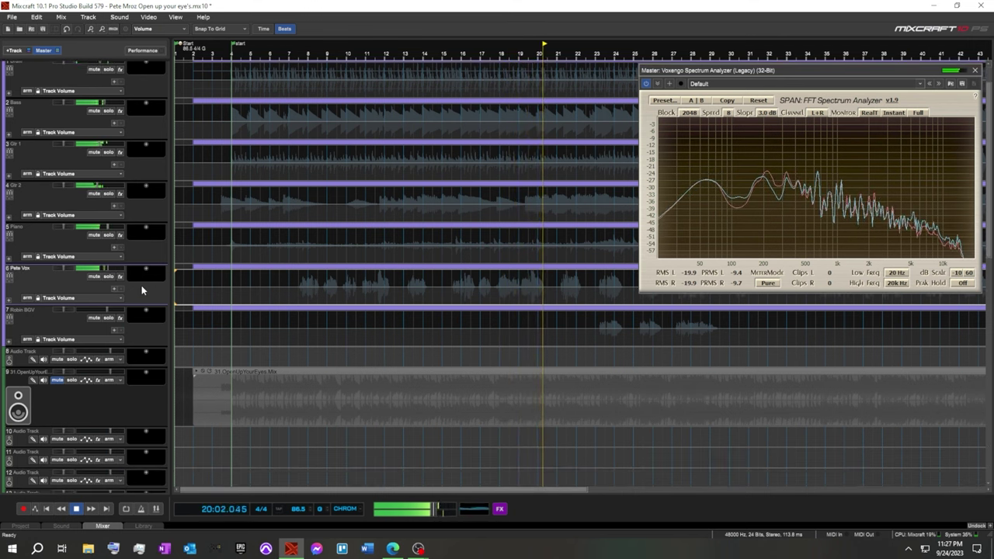
{"action": "right_click", "coordinate": [14, 359]}
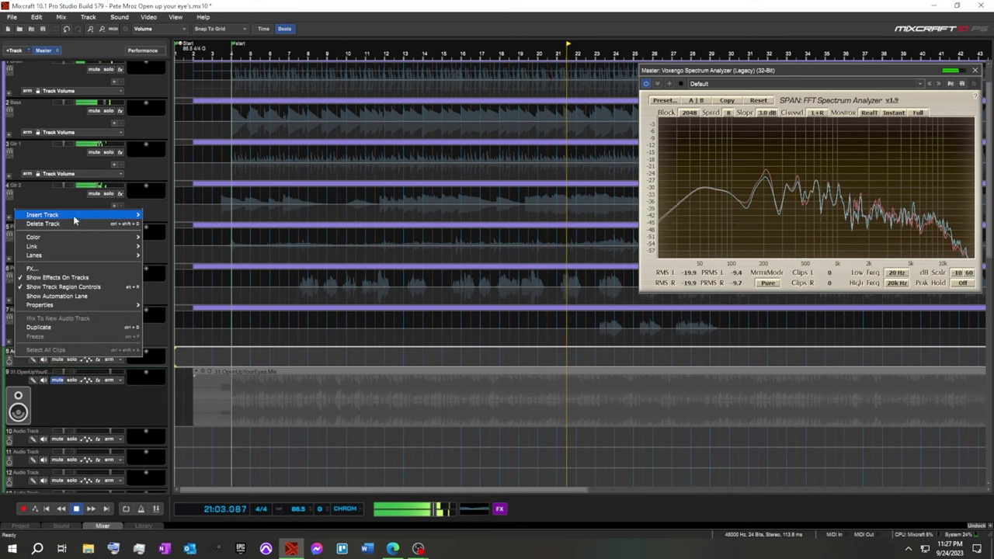
{"action": "mouse_move", "coordinate": [74, 214]}
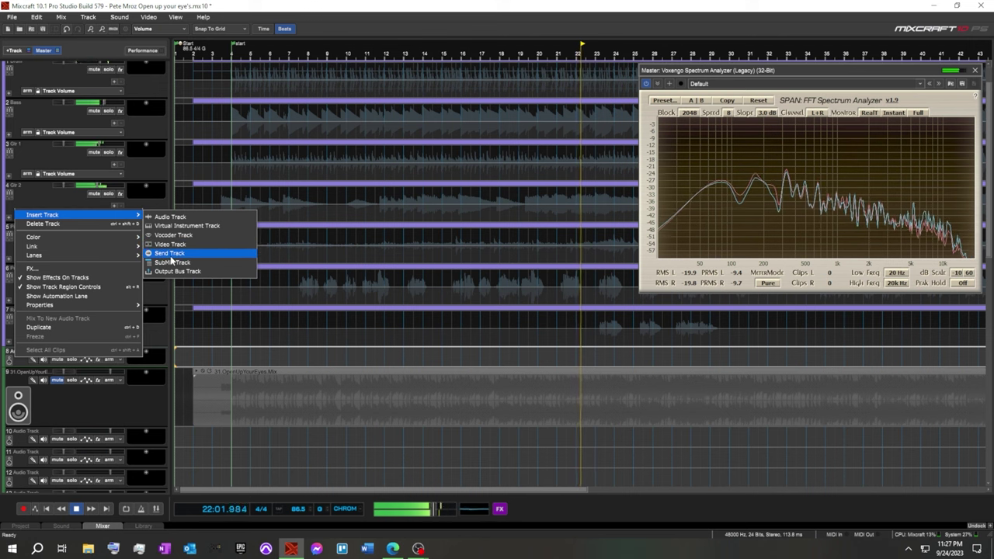
{"action": "left_click", "coordinate": [170, 256]}
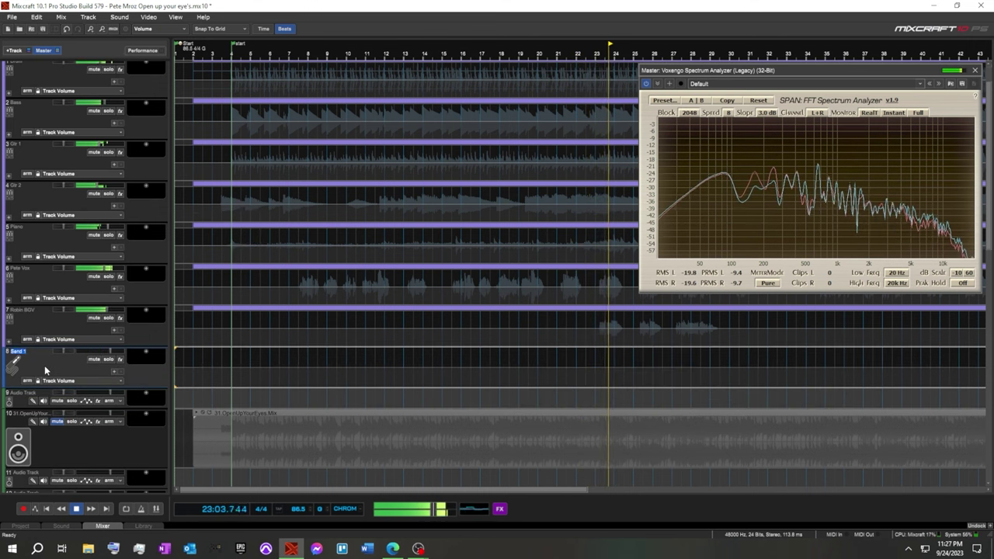
{"action": "type", "text": "Romm"}
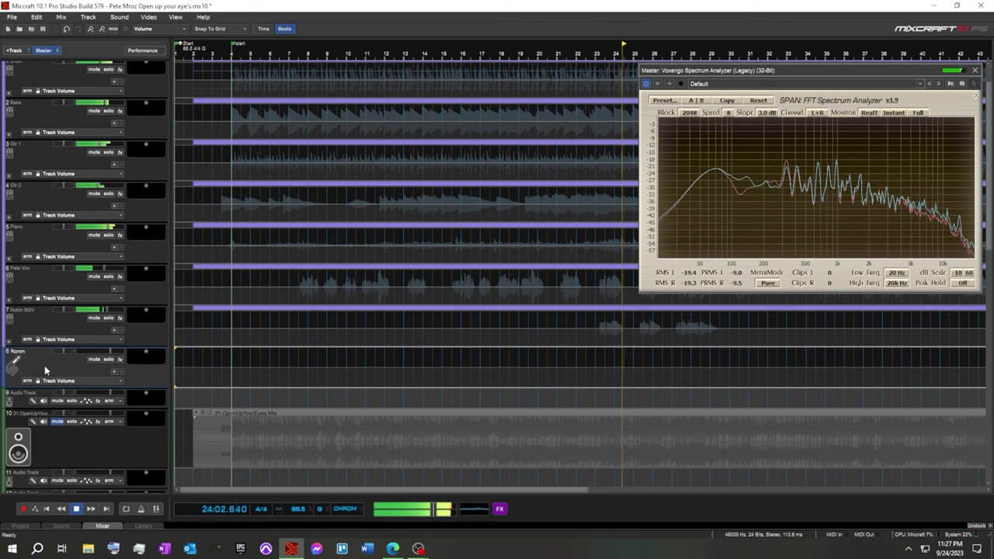
{"action": "type", "text": " Verb"}
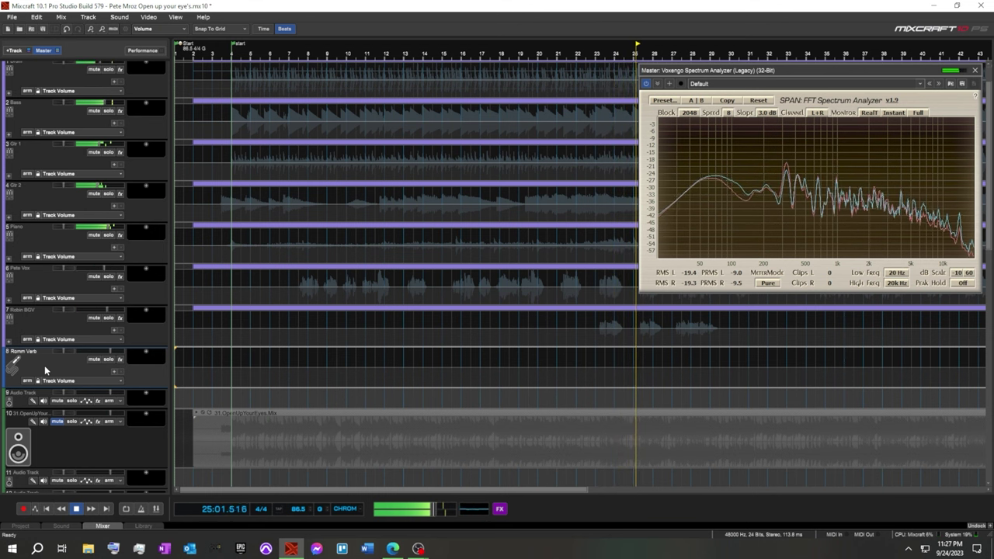
{"action": "key", "text": "Return"}
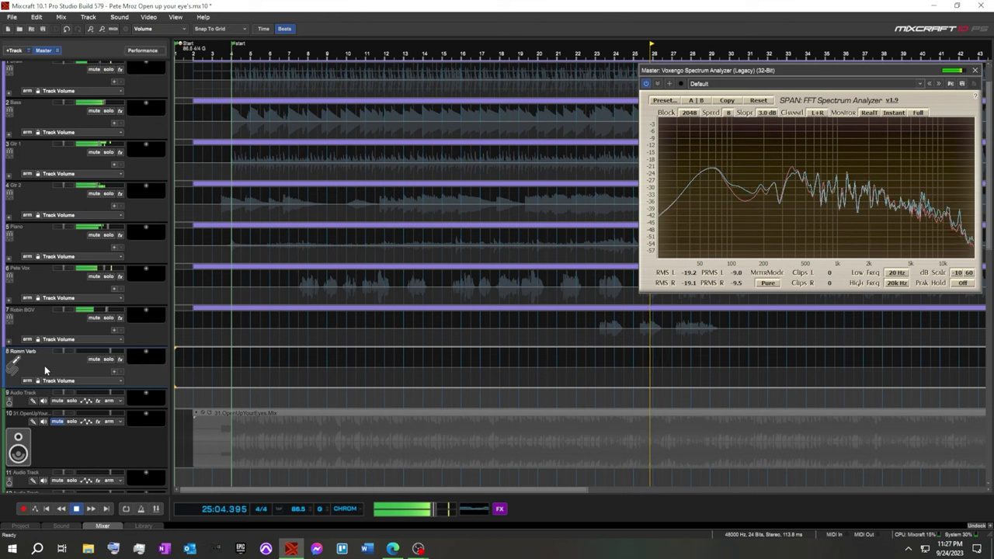
Add the Classic Reverb (Legacy) effect to the Romm Verb send track with the Empty Hall preset, and close its window.
{"action": "left_click", "coordinate": [147, 356]}
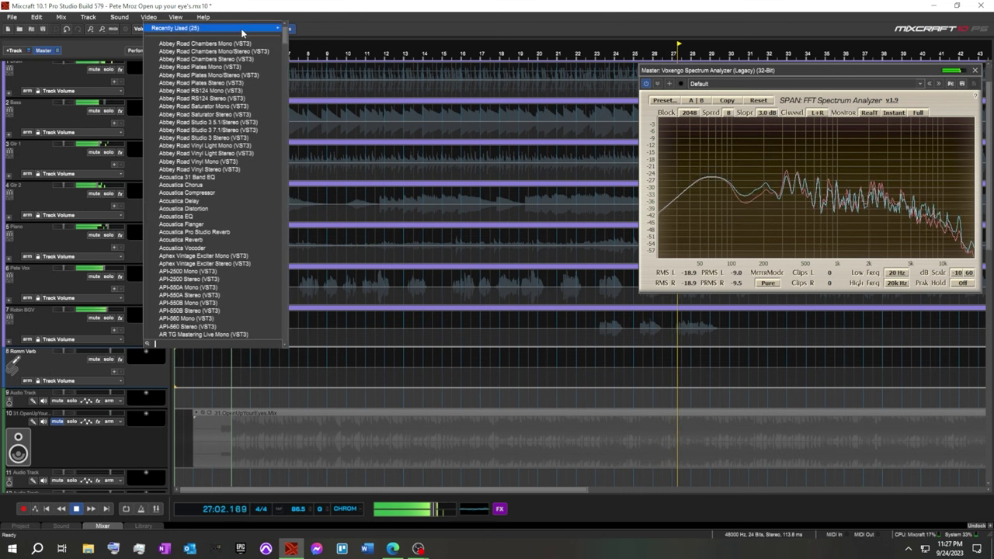
{"action": "mouse_move", "coordinate": [243, 32]}
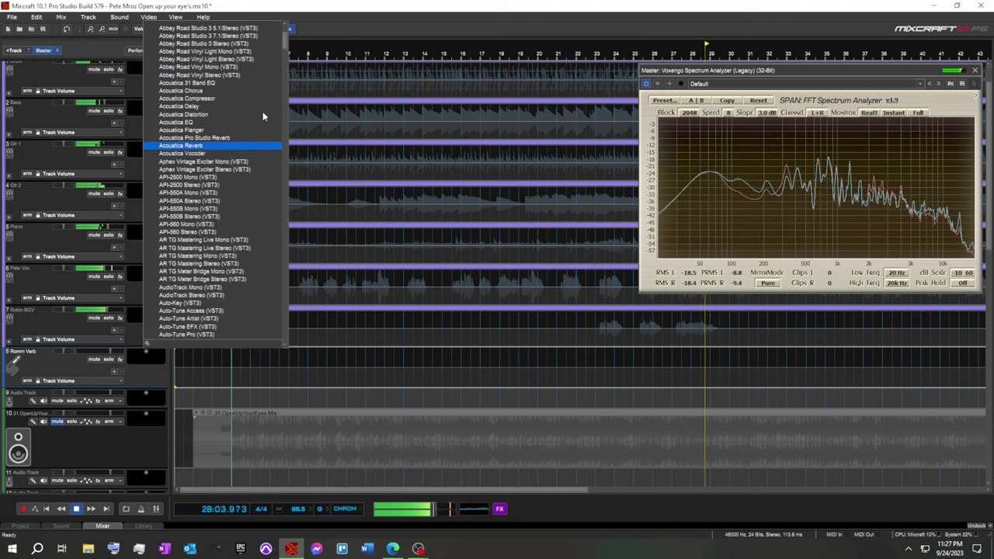
{"action": "mouse_move", "coordinate": [283, 27]}
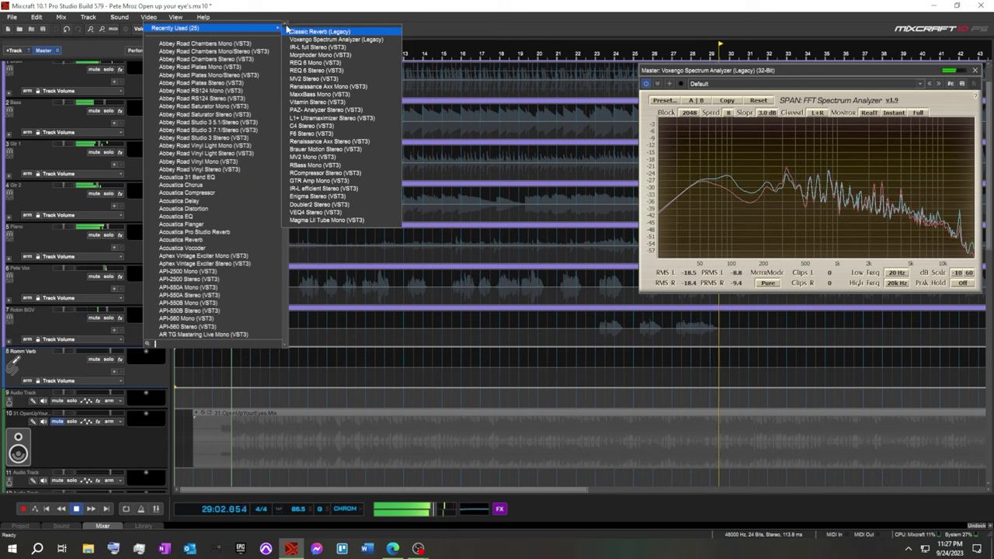
{"action": "left_click", "coordinate": [335, 31]}
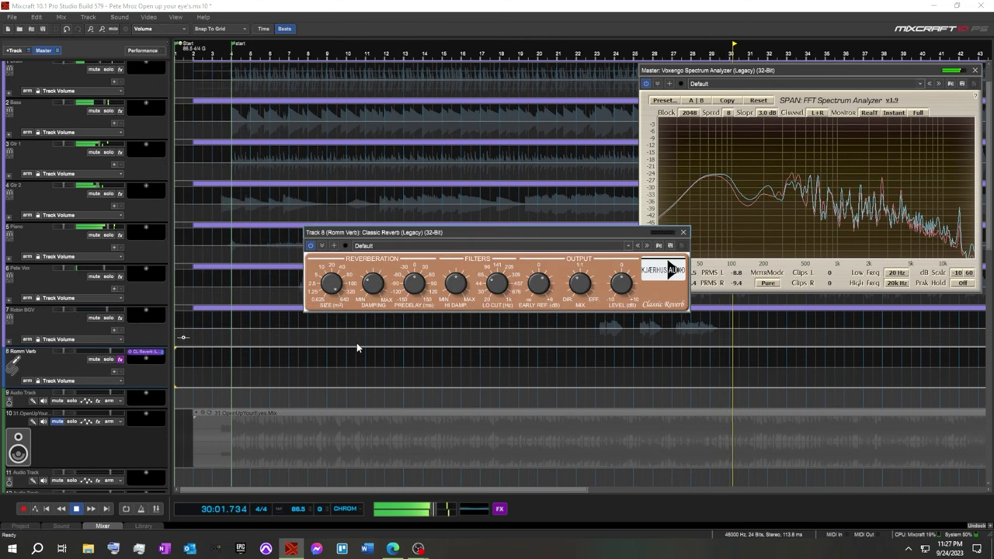
{"action": "left_click", "coordinate": [630, 245]}
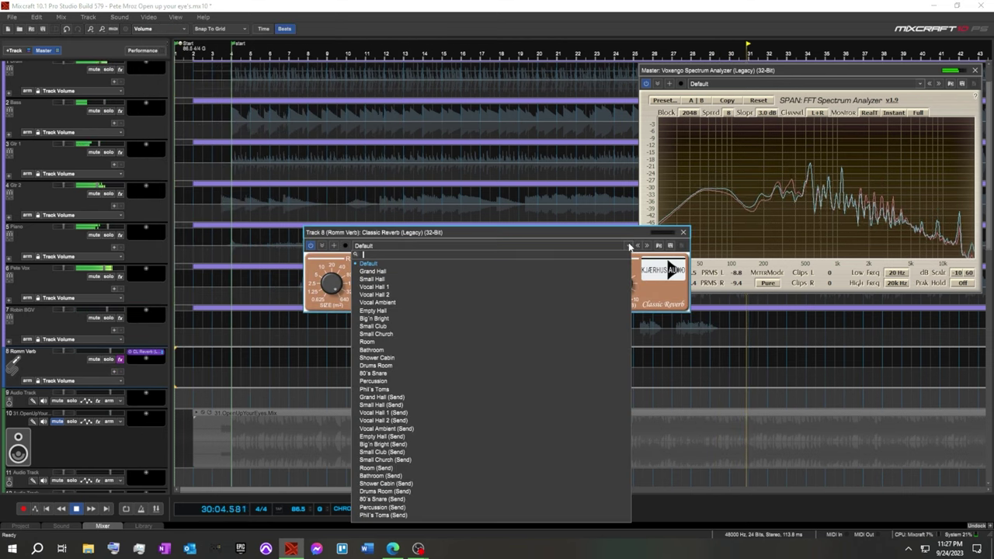
{"action": "left_click", "coordinate": [387, 312]}
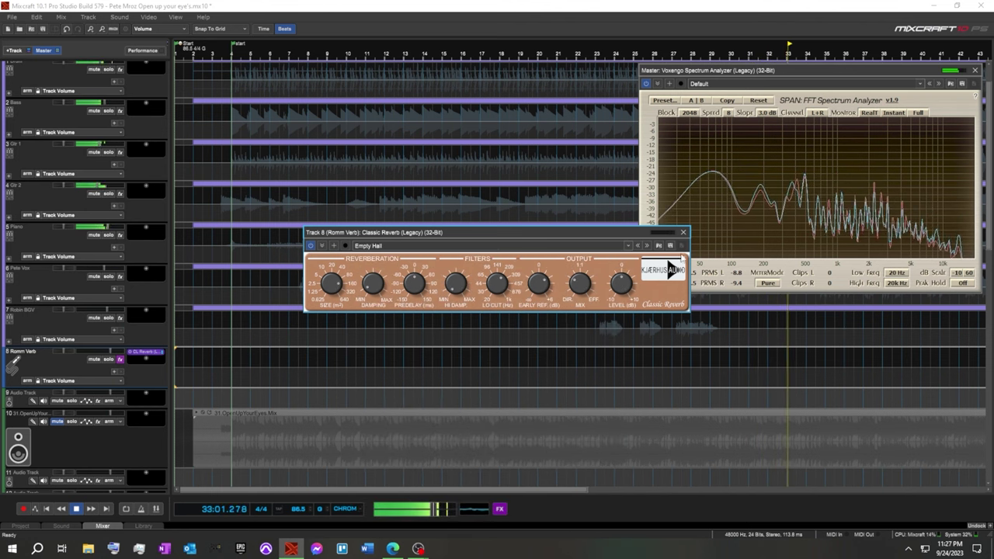
{"action": "left_click", "coordinate": [683, 232]}
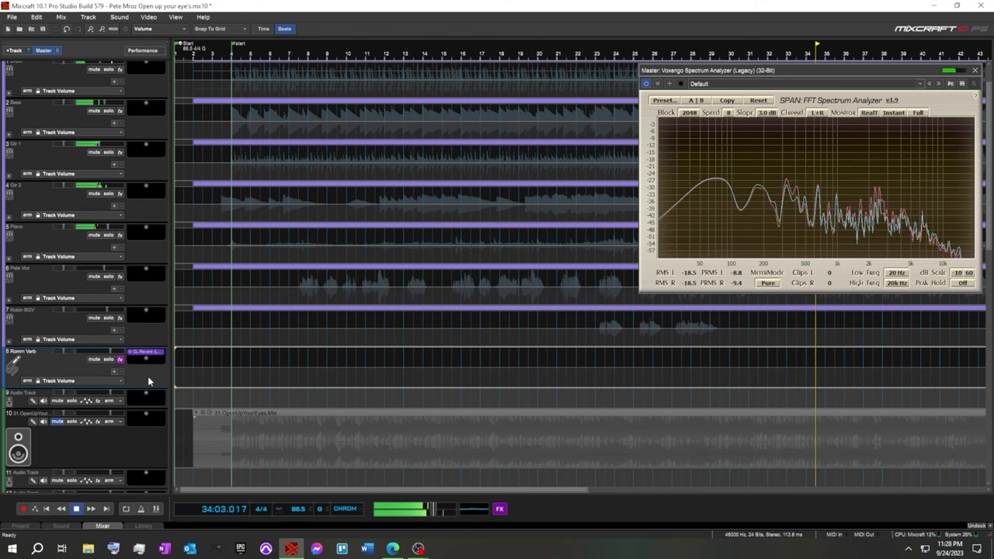
Show the mixer and set the lead vocal submix's send level to Romm Verb to 30.
{"action": "left_click", "coordinate": [101, 527]}
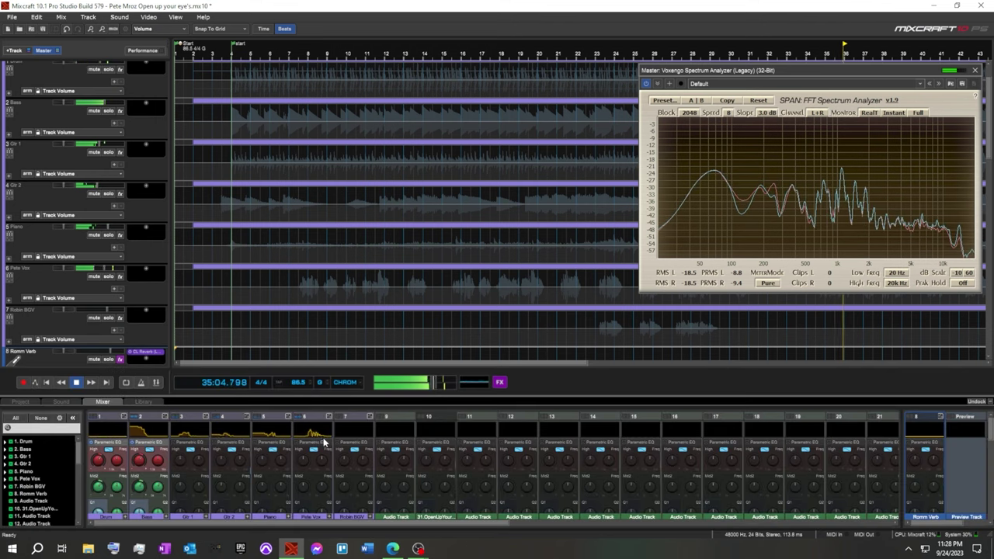
{"action": "scroll", "coordinate": [295, 471], "scroll_direction": "down", "scroll_amount": 8}
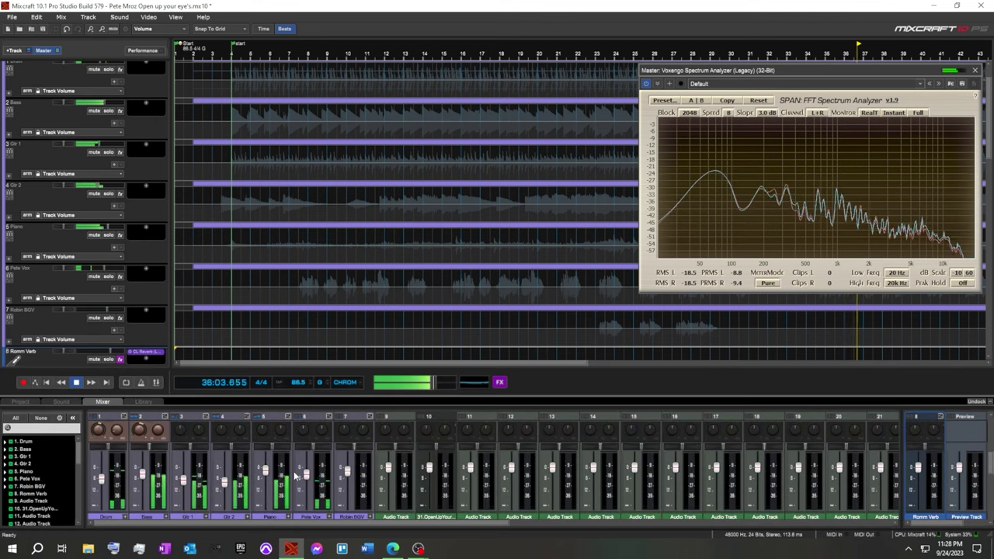
{"action": "scroll", "coordinate": [290, 474], "scroll_direction": "down", "scroll_amount": 3}
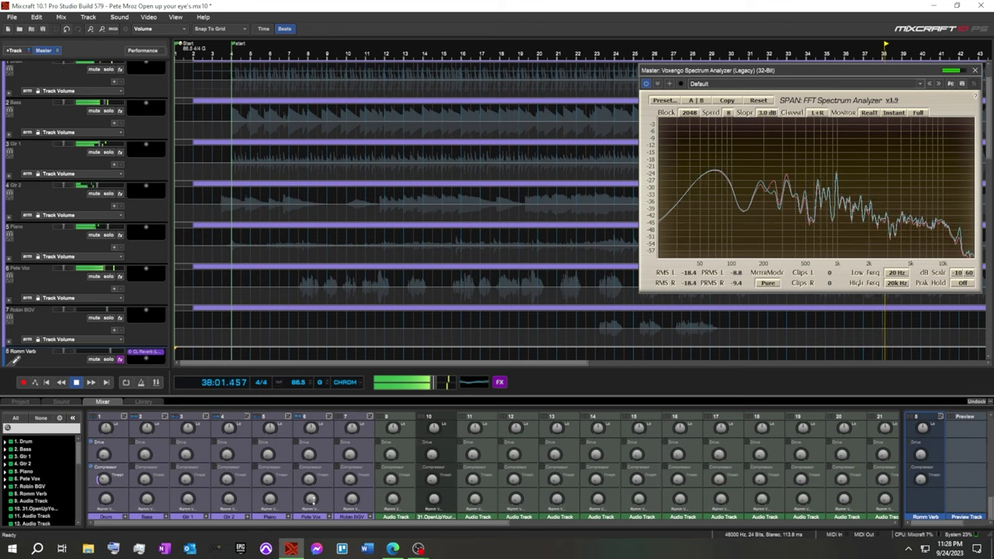
{"action": "left_click", "coordinate": [305, 485]}
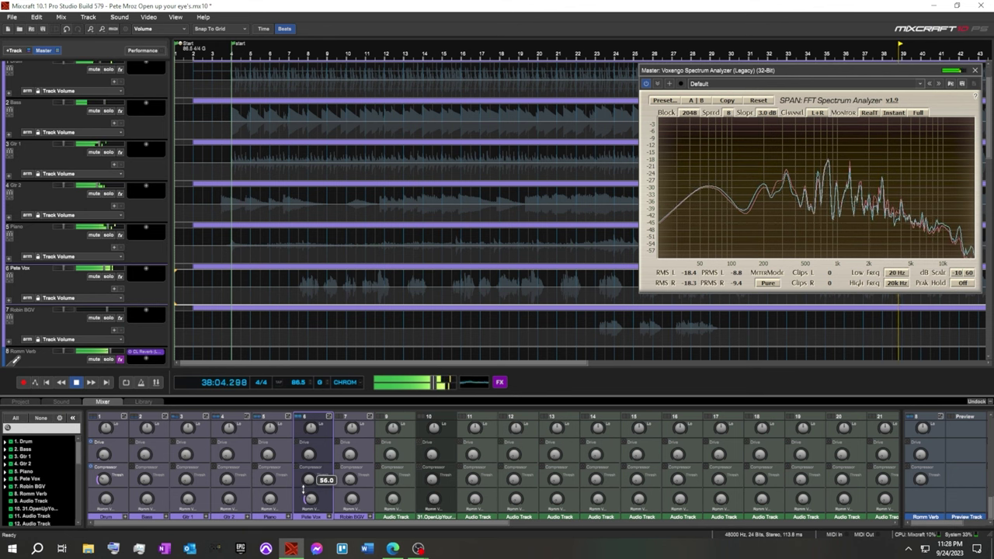
{"action": "left_click_drag", "start_coordinate": [304, 488], "coordinate": [302, 494]}
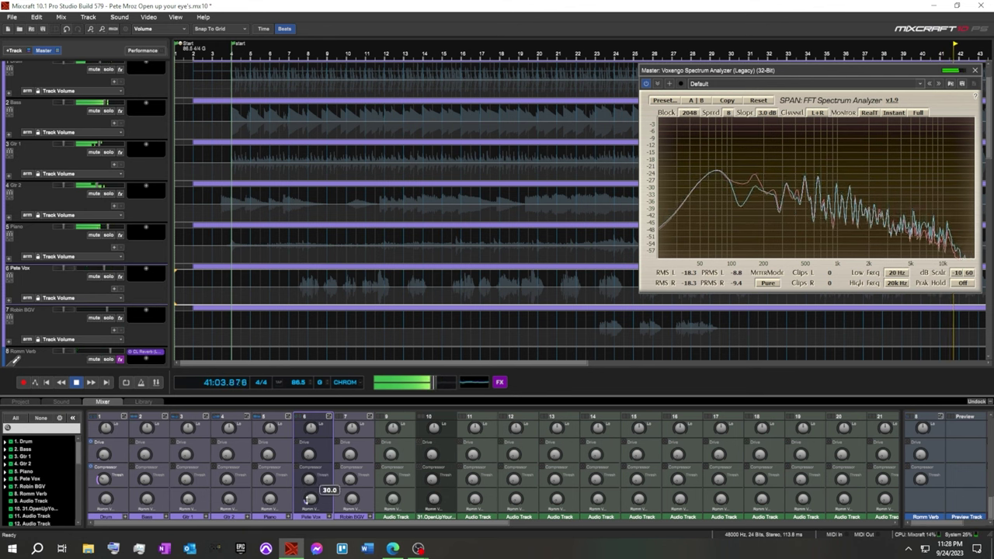
Reopen Classic Reverb on the Romm Verb track, try the Grand Hall (Send) preset, and switch to Vocal Hall 1.
{"action": "left_click", "coordinate": [139, 355]}
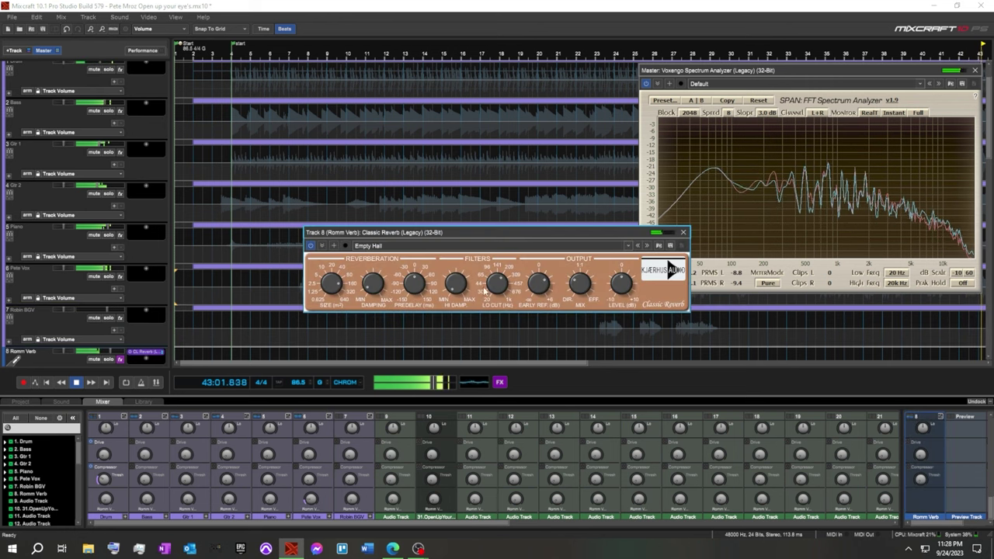
{"action": "left_click_drag", "start_coordinate": [628, 232], "coordinate": [538, 124]}
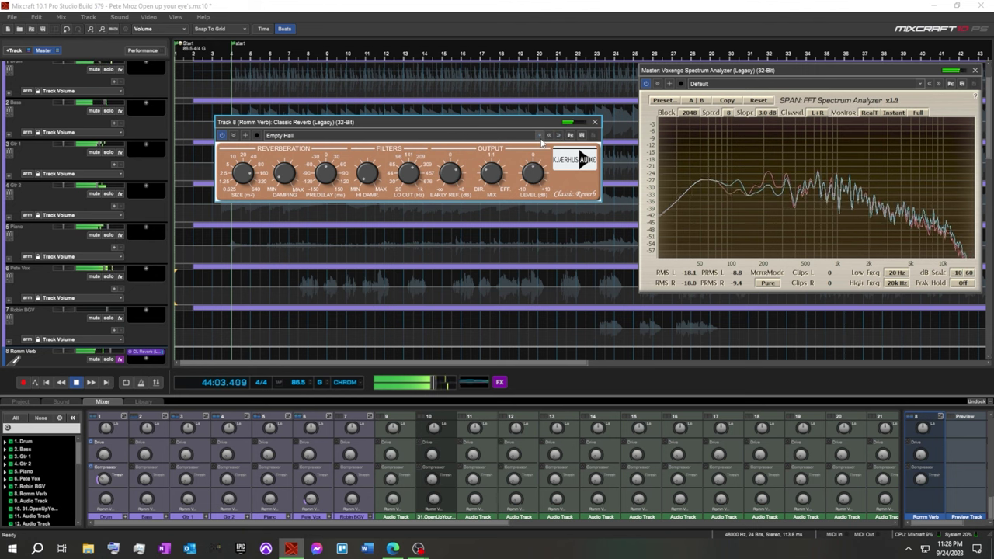
{"action": "left_click", "coordinate": [540, 136]}
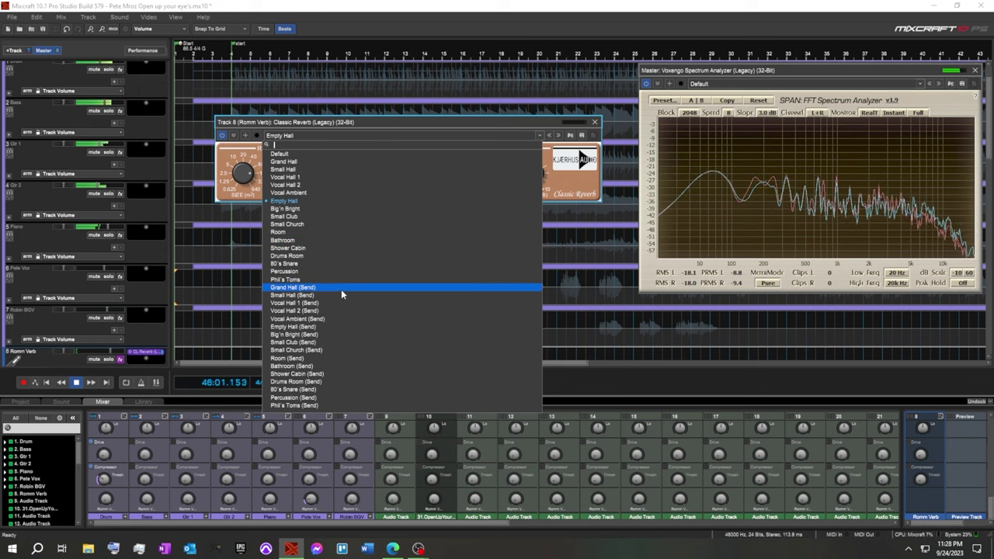
{"action": "left_click", "coordinate": [321, 288]}
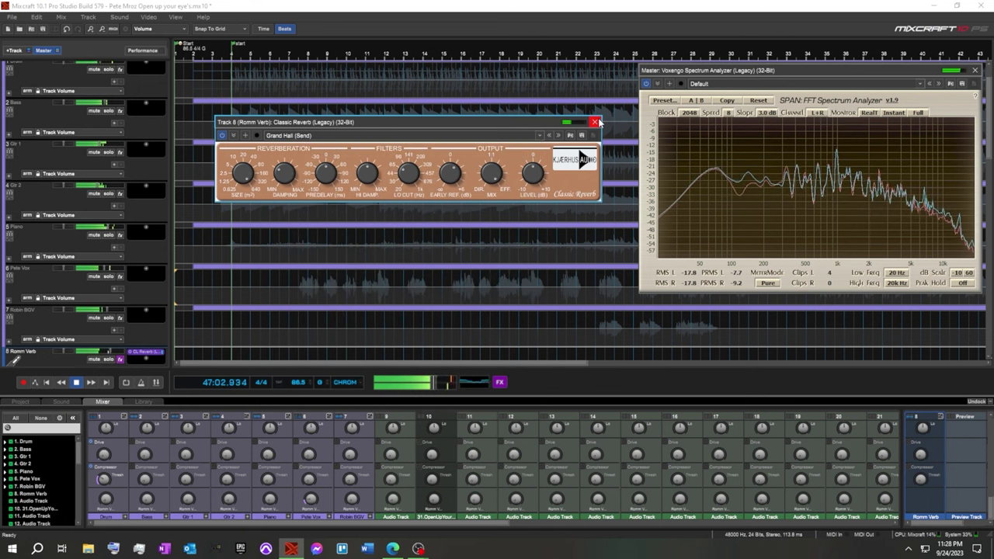
{"action": "left_click", "coordinate": [539, 137]}
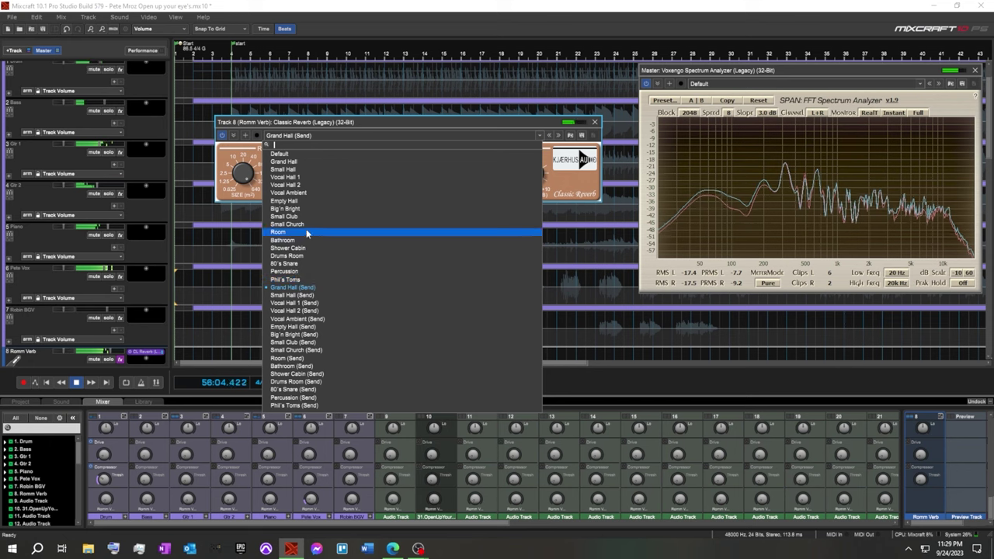
{"action": "left_click", "coordinate": [299, 162]}
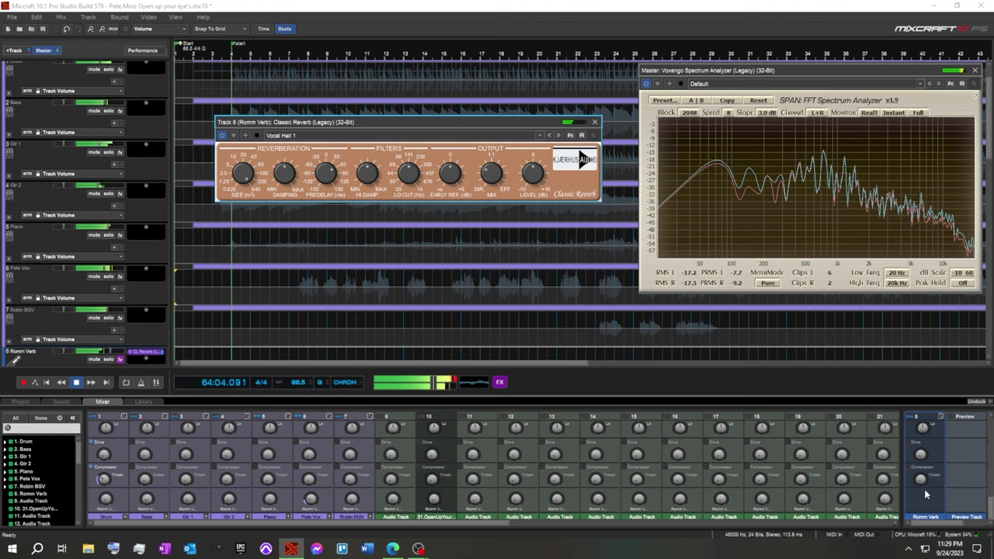
Reduce the low EQ band on the Romm Verb send track and on the lead vocal submix.
{"action": "scroll", "coordinate": [942, 494], "scroll_direction": "up", "scroll_amount": 3}
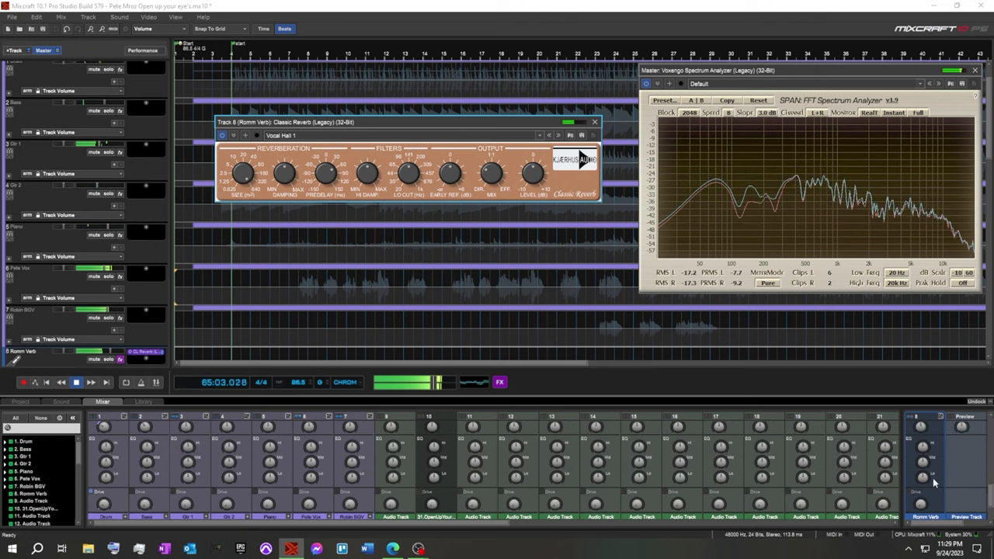
{"action": "left_click_drag", "start_coordinate": [921, 476], "coordinate": [923, 501]}
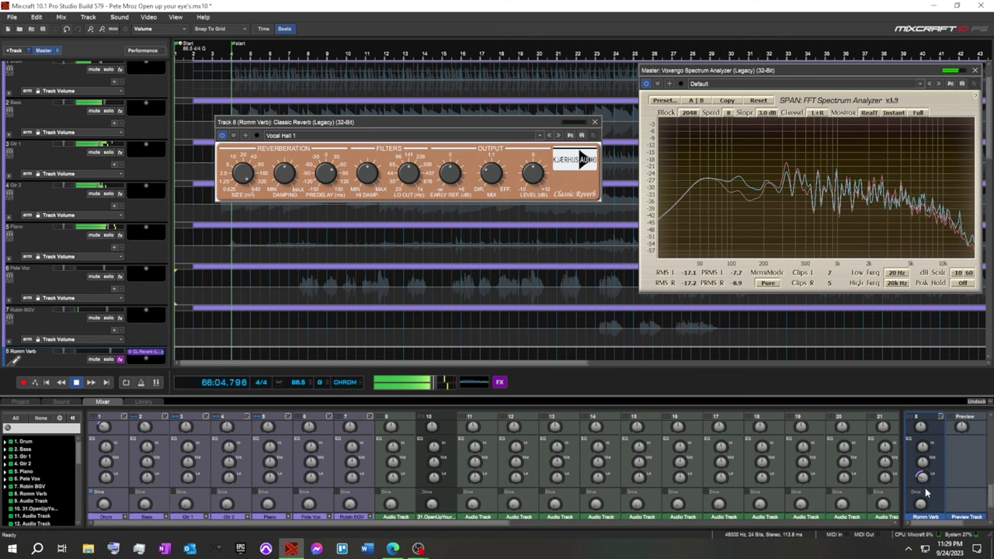
{"action": "scroll", "coordinate": [309, 489], "scroll_direction": "down", "scroll_amount": 1}
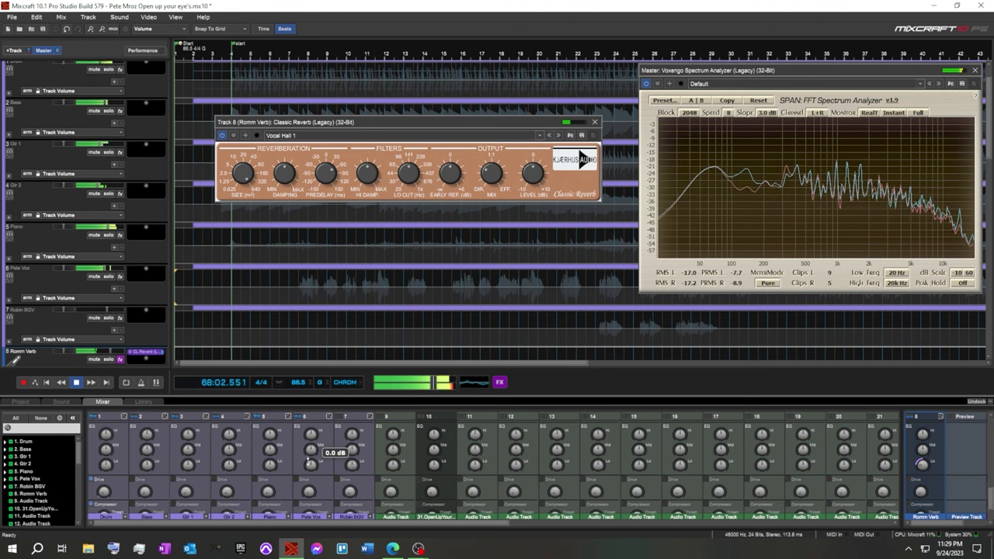
{"action": "left_click", "coordinate": [308, 460]}
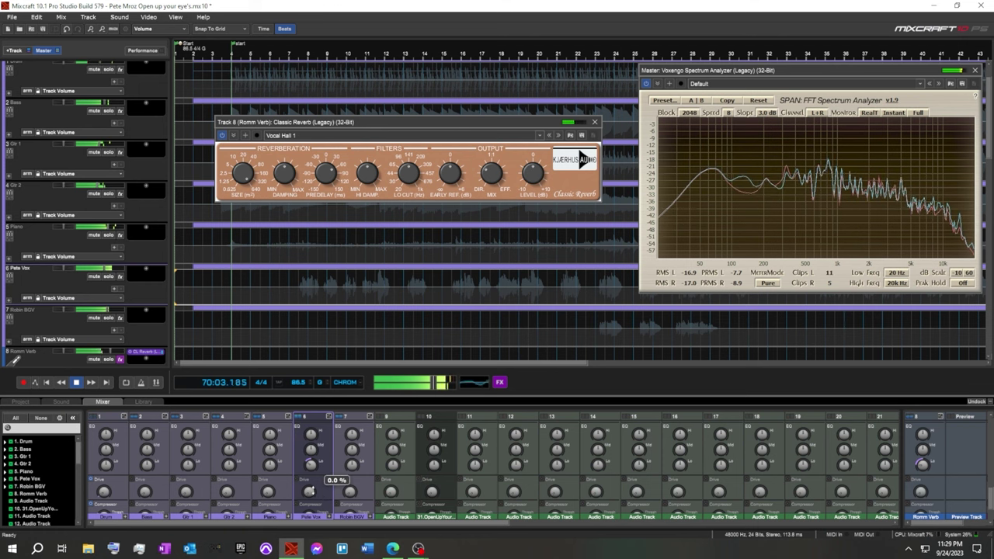
Solo the Romm Verb track and audition its Classic Reverb presets from Vocal Hall 2 through Drums Room.
{"action": "scroll", "coordinate": [311, 491], "scroll_direction": "down", "scroll_amount": 3}
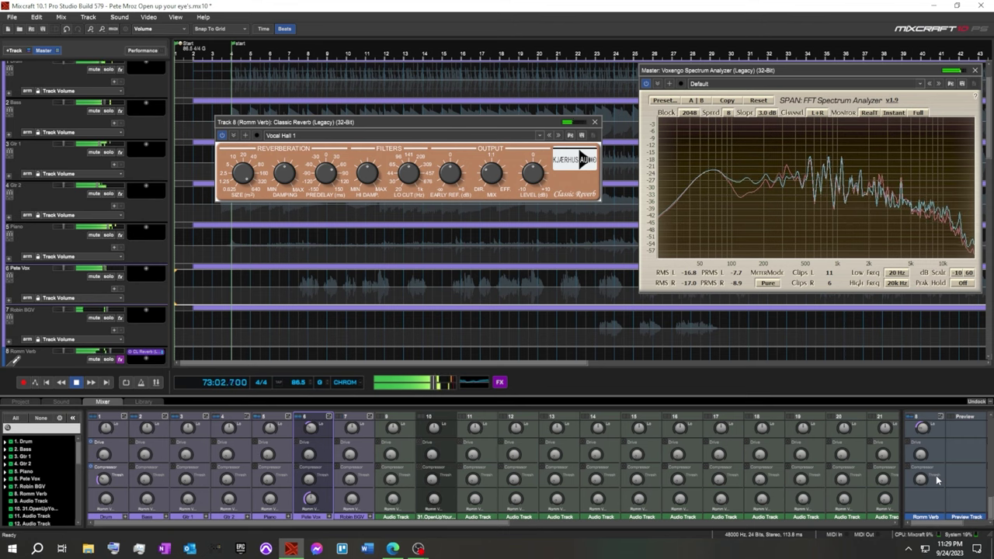
{"action": "scroll", "coordinate": [936, 481], "scroll_direction": "up", "scroll_amount": 3}
{"action": "scroll", "coordinate": [937, 480], "scroll_direction": "up", "scroll_amount": 5}
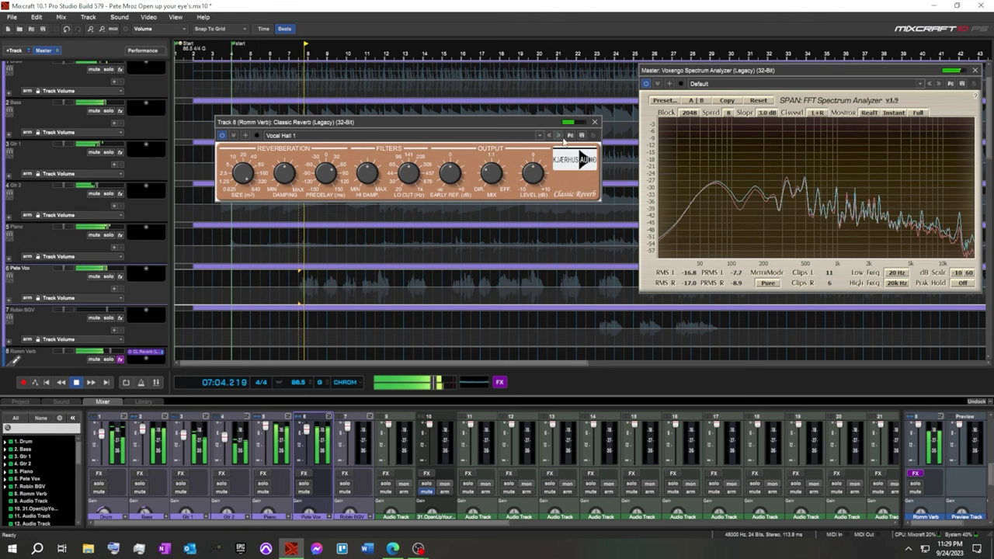
{"action": "left_click", "coordinate": [559, 135]}
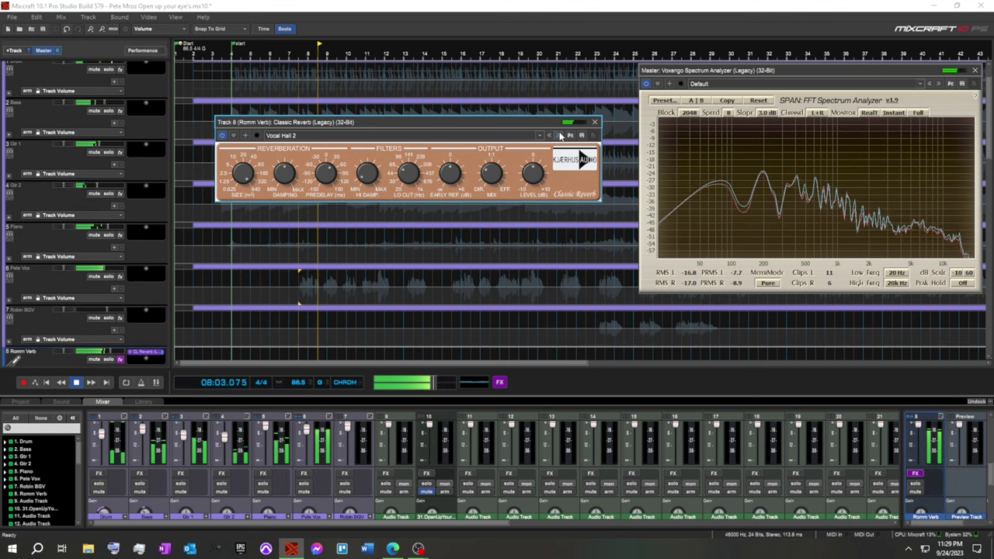
{"action": "left_click", "coordinate": [560, 135]}
{"action": "left_click", "coordinate": [559, 135]}
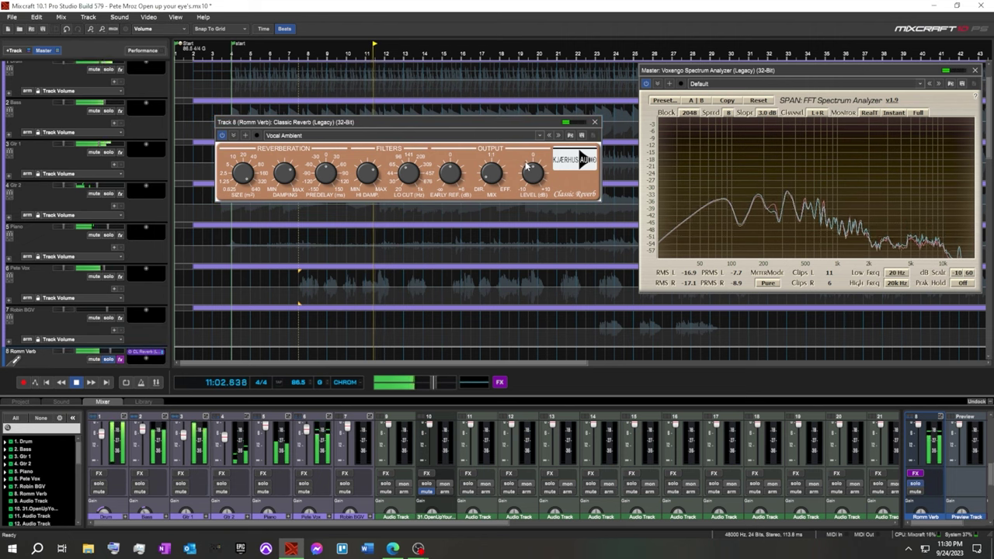
{"action": "left_click", "coordinate": [558, 136]}
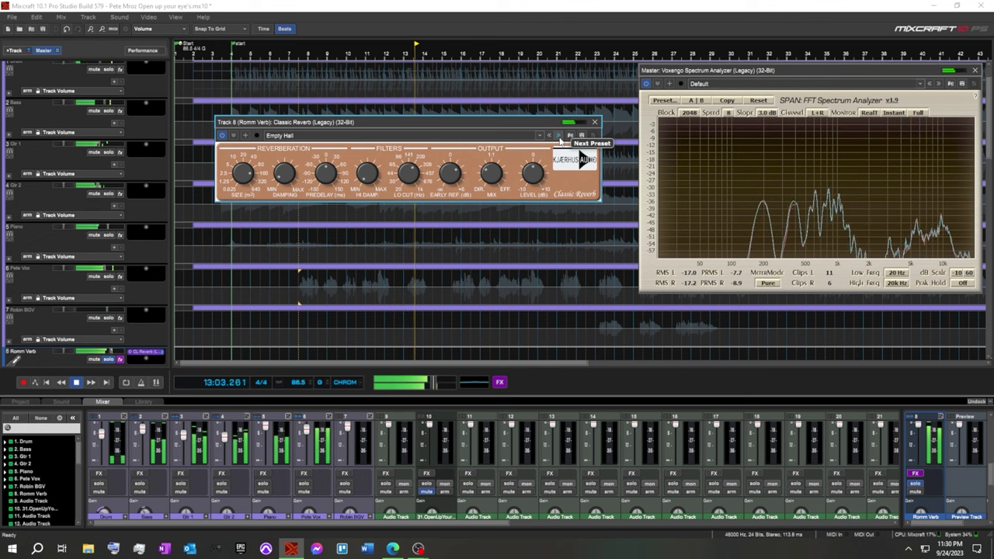
{"action": "left_click", "coordinate": [558, 137]}
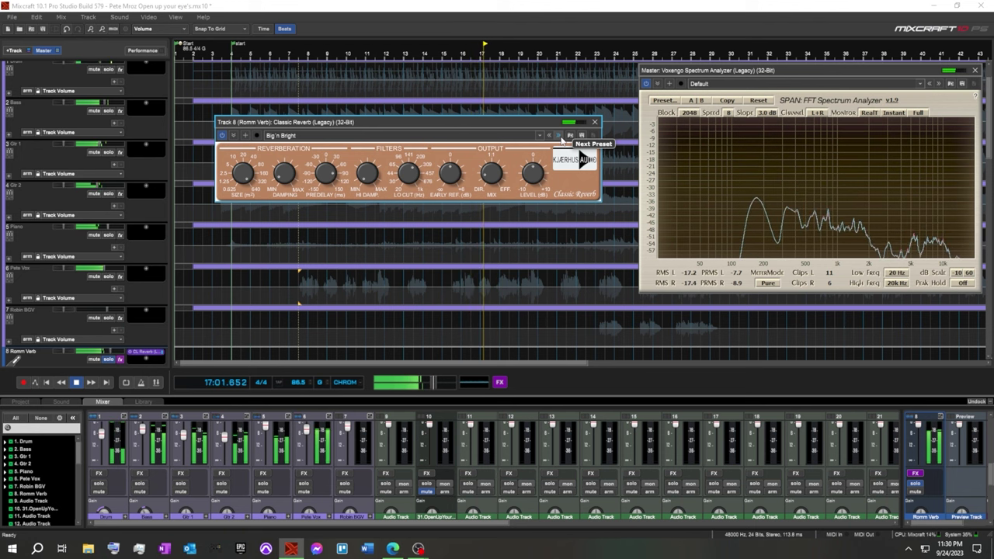
{"action": "left_click", "coordinate": [559, 136]}
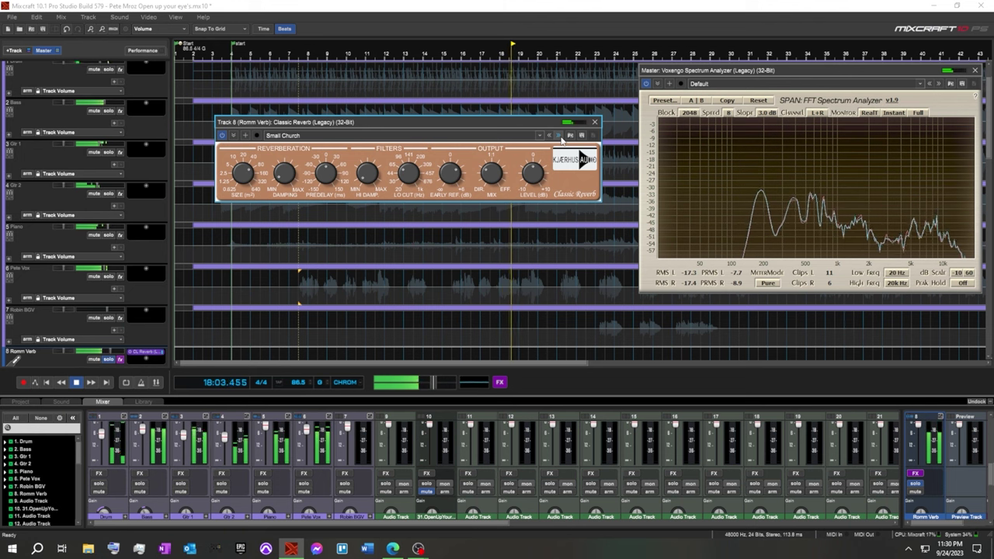
{"action": "left_click", "coordinate": [560, 136]}
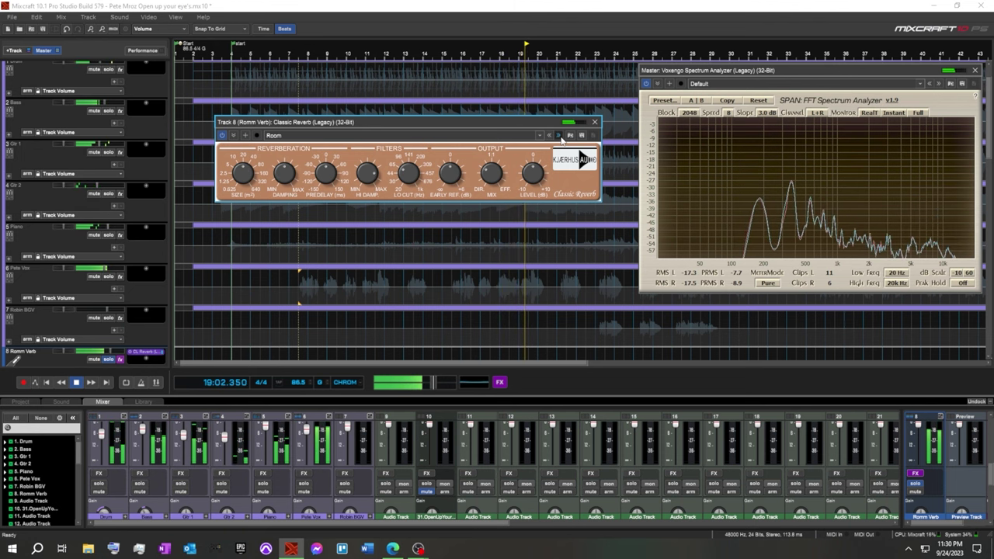
{"action": "left_click", "coordinate": [559, 136]}
{"action": "left_click", "coordinate": [560, 136]}
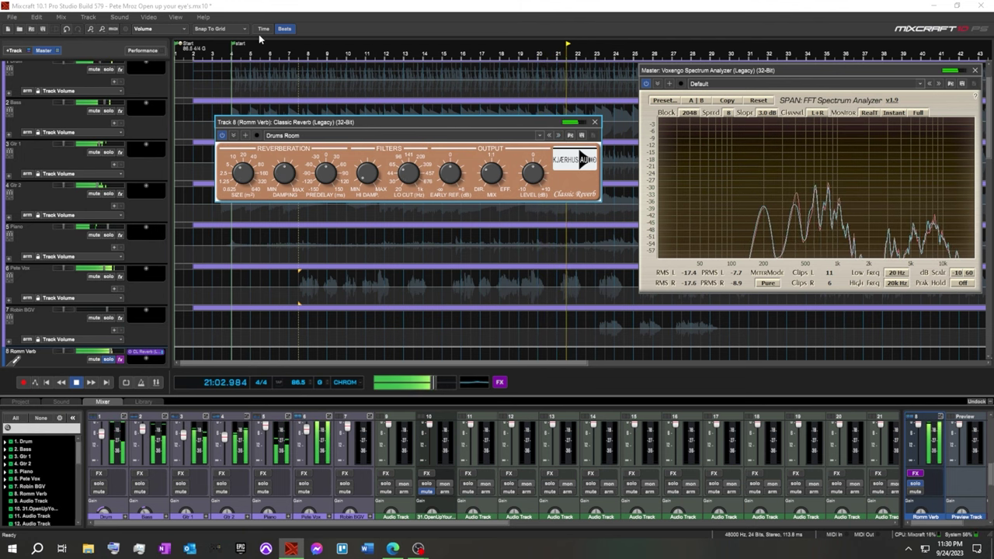
Restart playback from bar 7 and audition the Classic Reverb presets from 80's Snare through Empty Hall (Send).
{"action": "left_click", "coordinate": [288, 54]}
{"action": "left_click", "coordinate": [559, 136]}
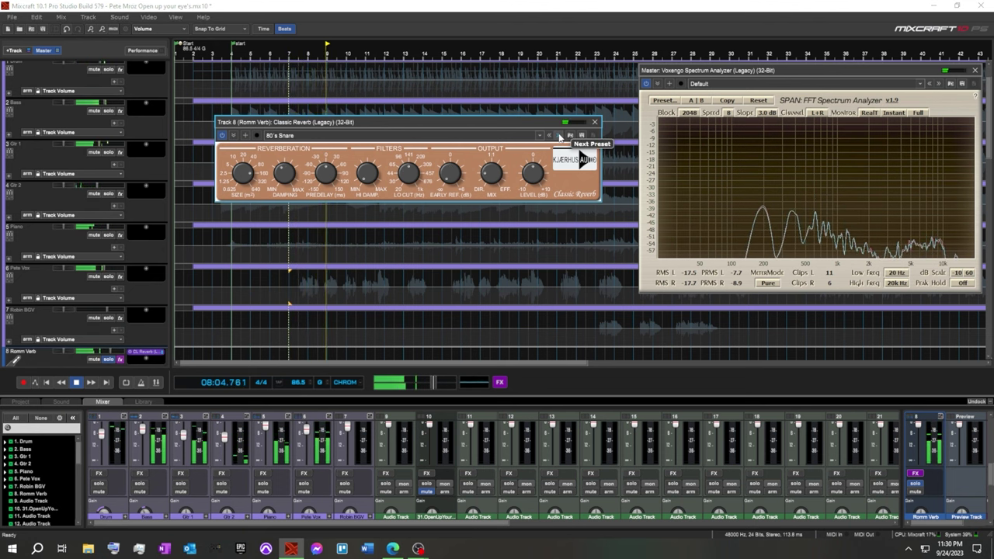
{"action": "left_click", "coordinate": [559, 136]}
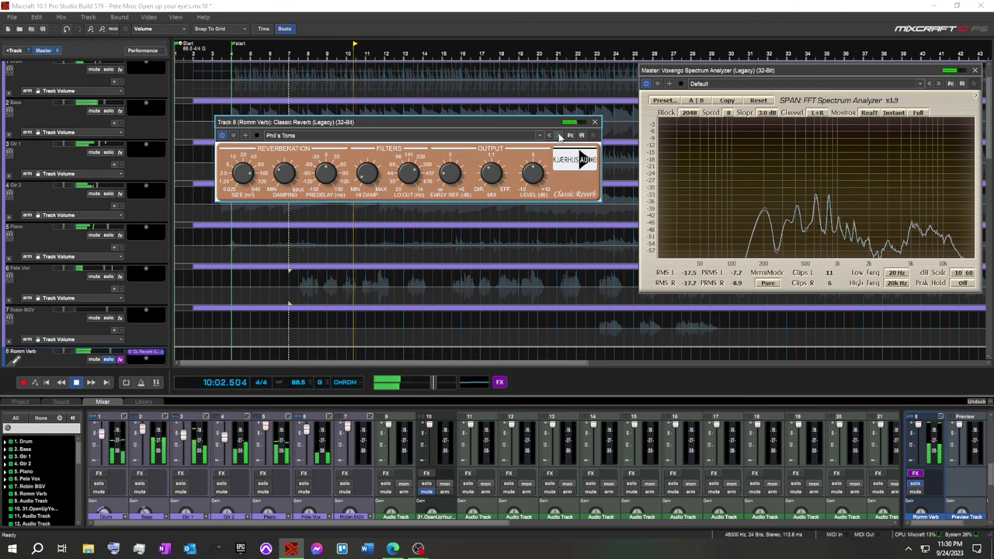
{"action": "left_click", "coordinate": [559, 136]}
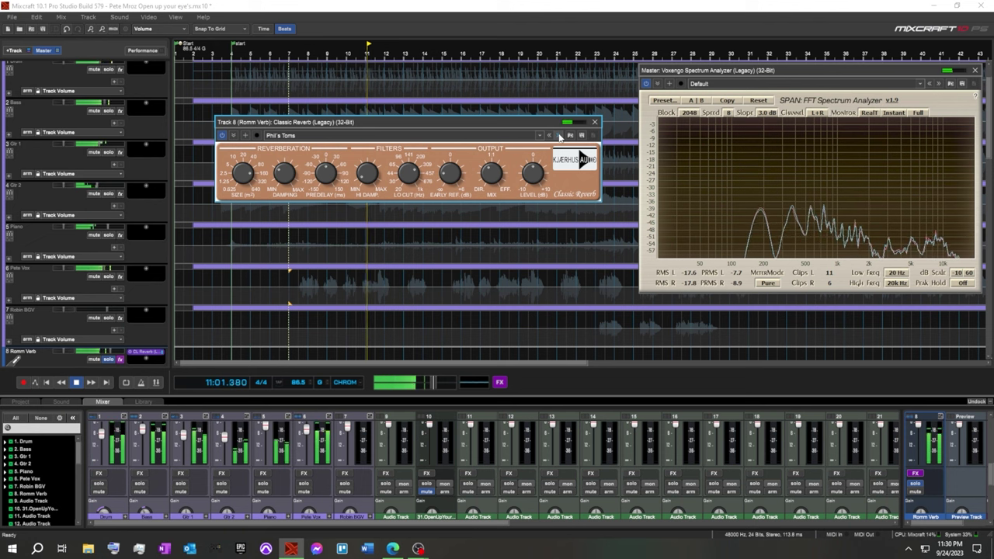
{"action": "left_click", "coordinate": [559, 136]}
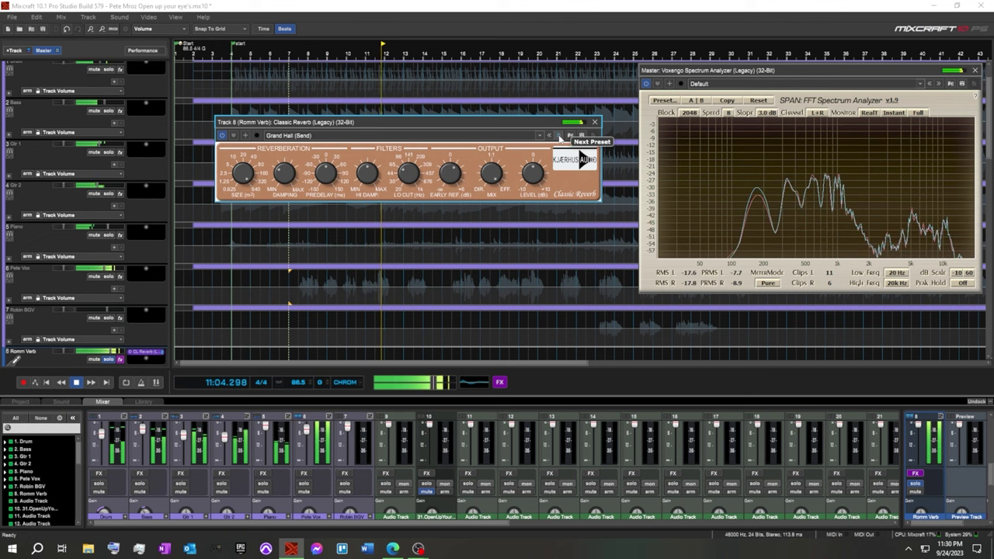
{"action": "left_click", "coordinate": [559, 135]}
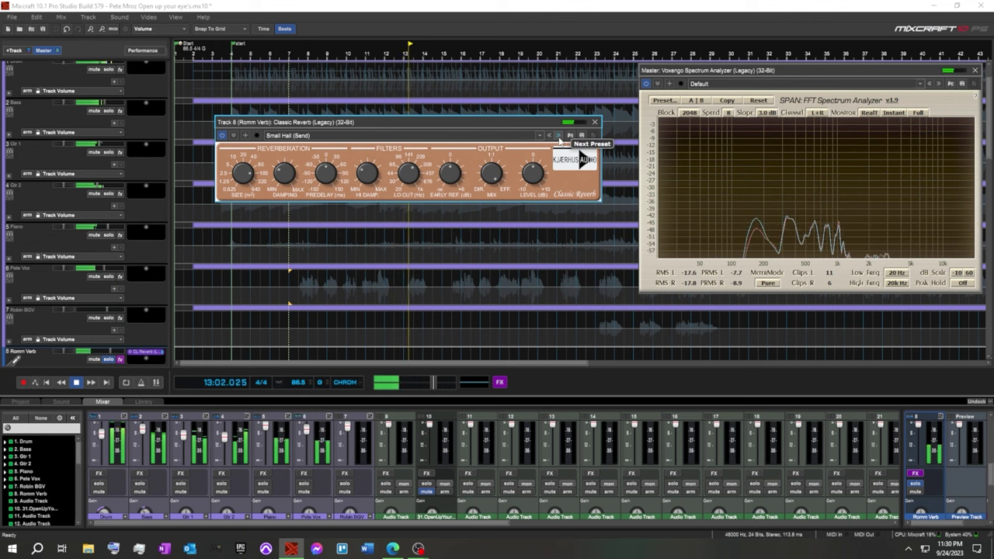
{"action": "left_click", "coordinate": [560, 136]}
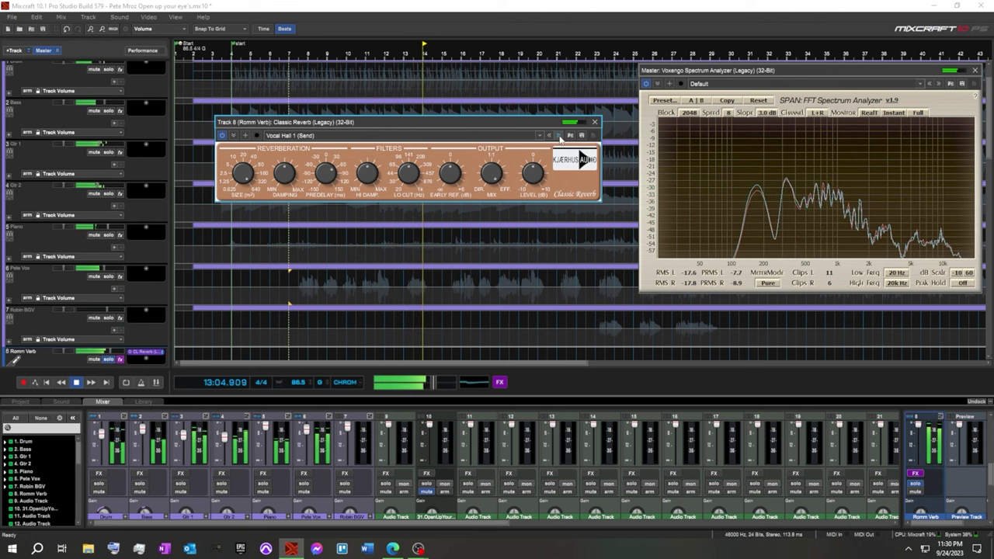
{"action": "left_click", "coordinate": [560, 136]}
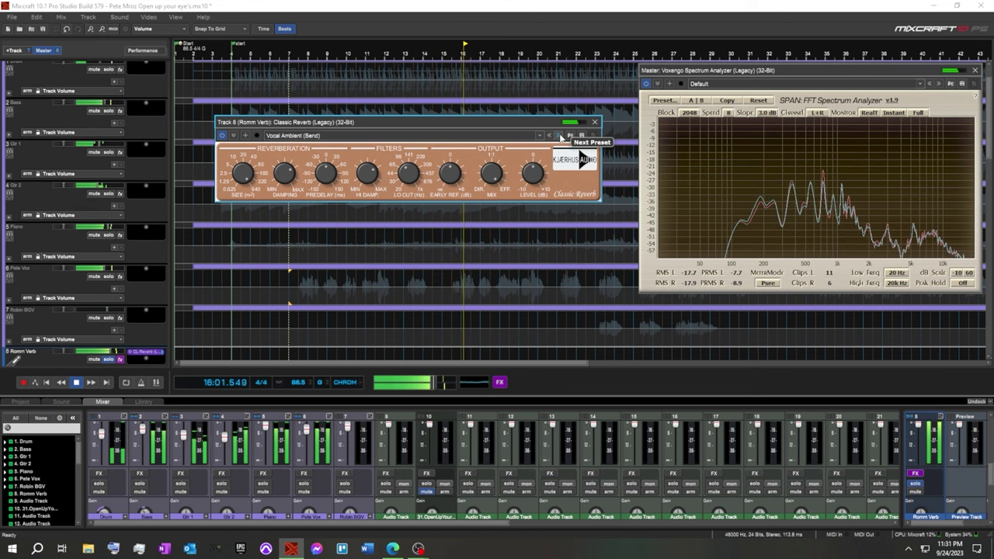
{"action": "left_click", "coordinate": [561, 136]}
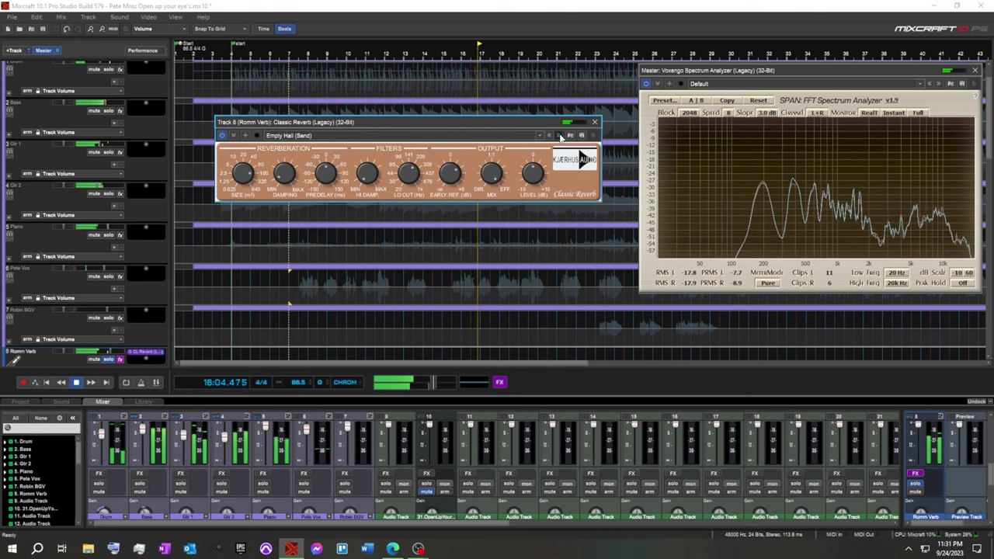
Go through the remaining Classic Reverb presets back to Vocal Hall 1, close the effect window and unsolo Romm Verb.
{"action": "left_click", "coordinate": [560, 136]}
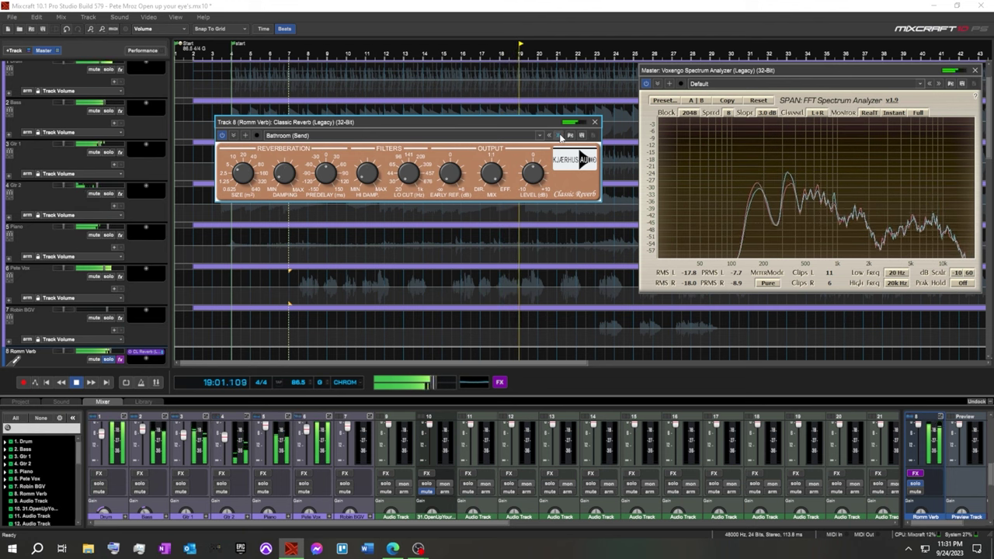
{"action": "left_click", "coordinate": [561, 137]}
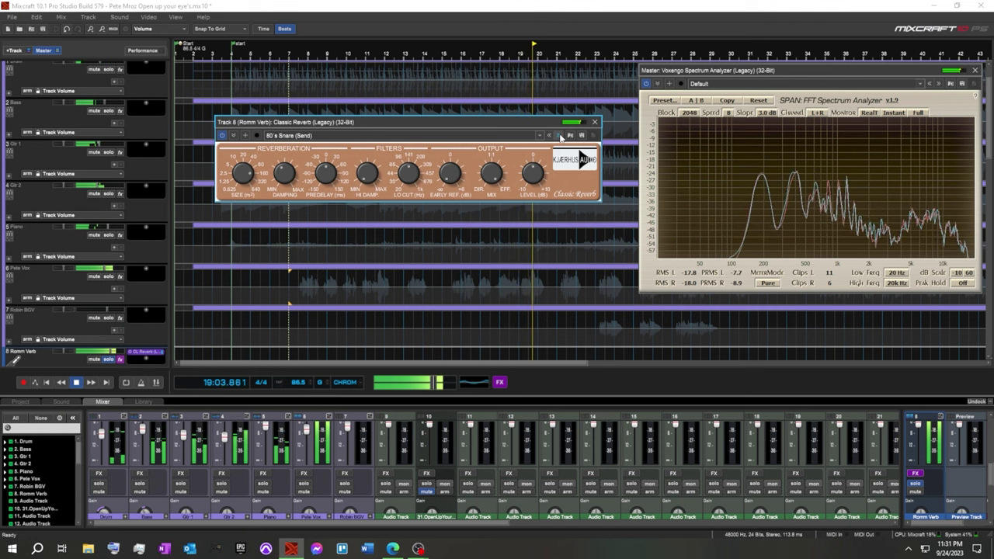
{"action": "left_click", "coordinate": [561, 136]}
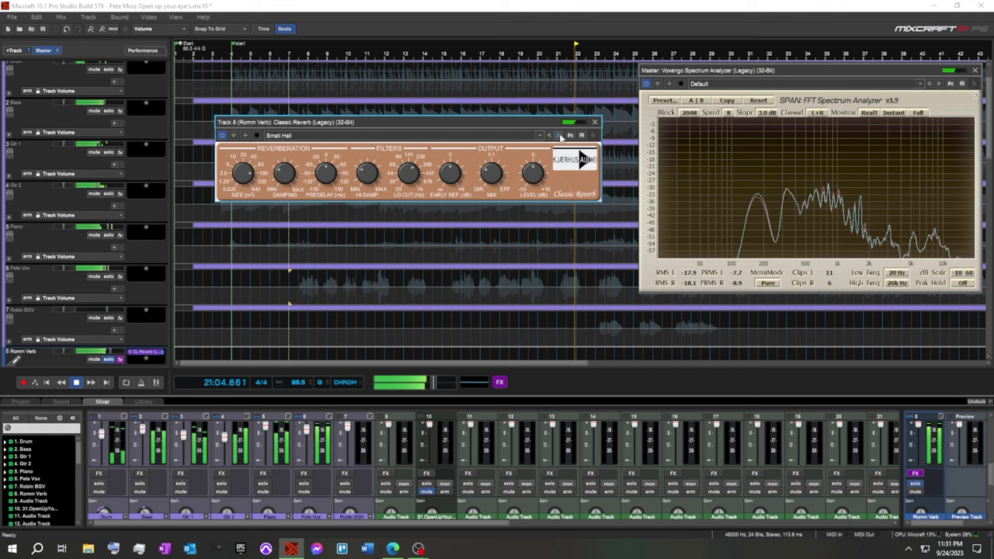
{"action": "left_click", "coordinate": [561, 137]}
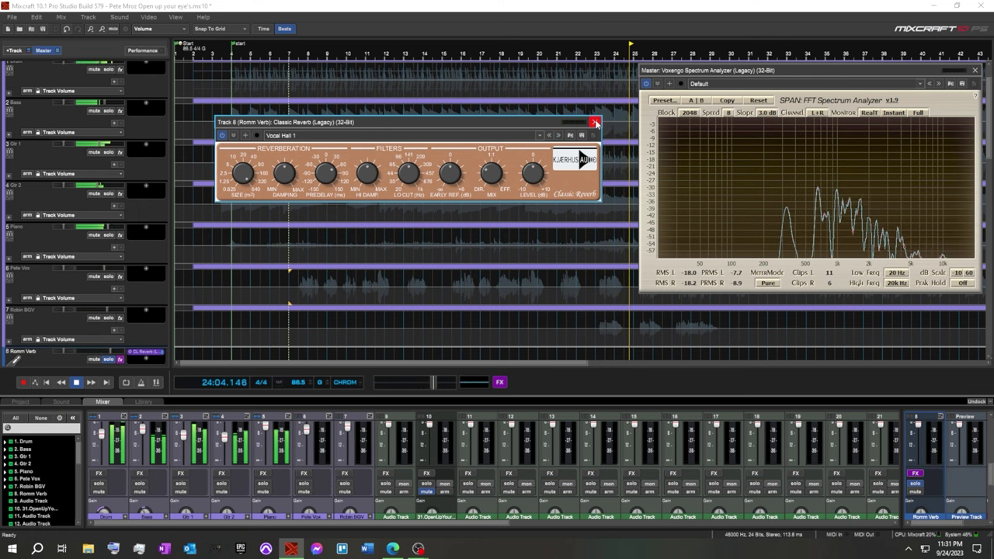
{"action": "left_click", "coordinate": [596, 123]}
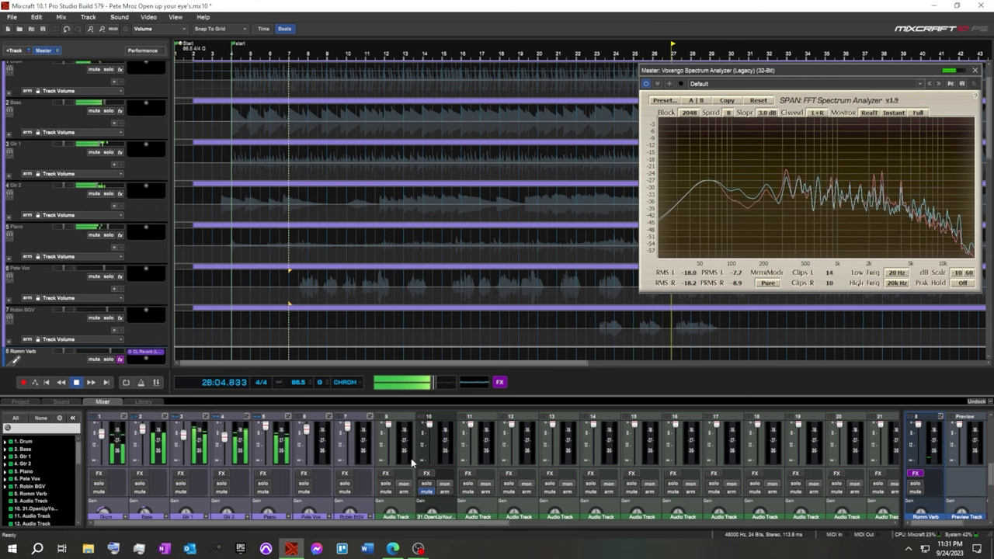
Raise the Romm Verb send levels on the Drum, Bass, Gtr 1, Gtr 2, Piano and backing vocal submixes.
{"action": "scroll", "coordinate": [299, 470], "scroll_direction": "down", "scroll_amount": 3}
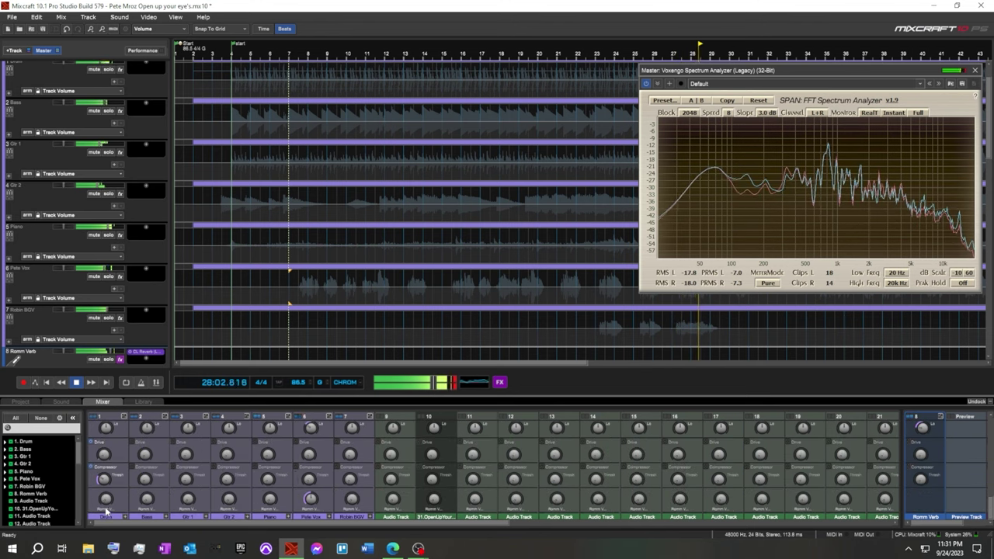
{"action": "left_click_drag", "start_coordinate": [104, 500], "coordinate": [102, 494]}
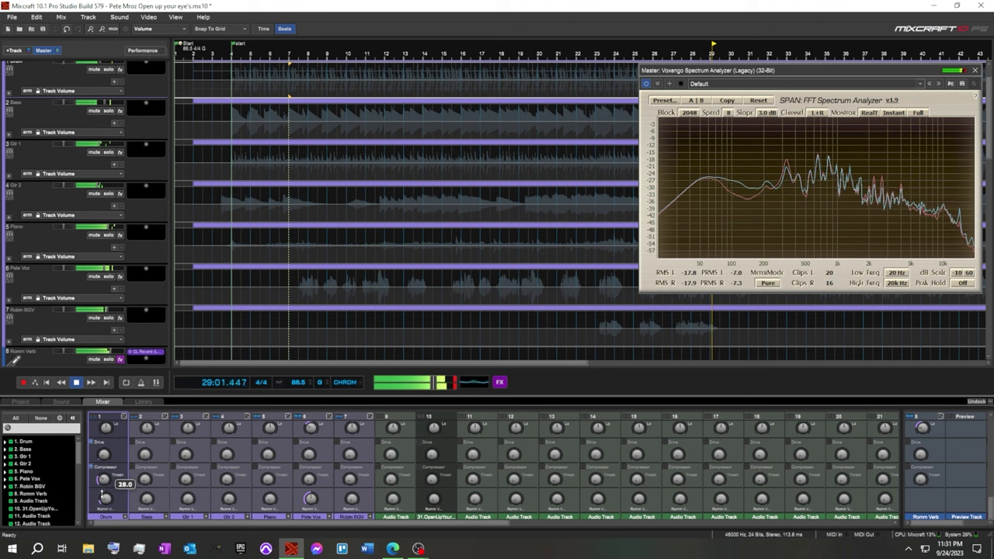
{"action": "left_click", "coordinate": [146, 501]}
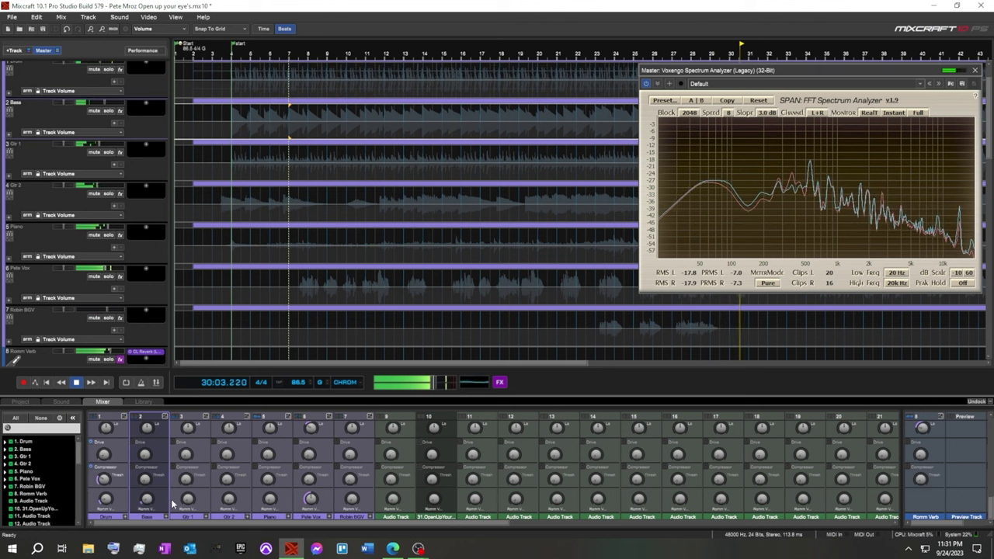
{"action": "left_click_drag", "start_coordinate": [188, 504], "coordinate": [187, 501]}
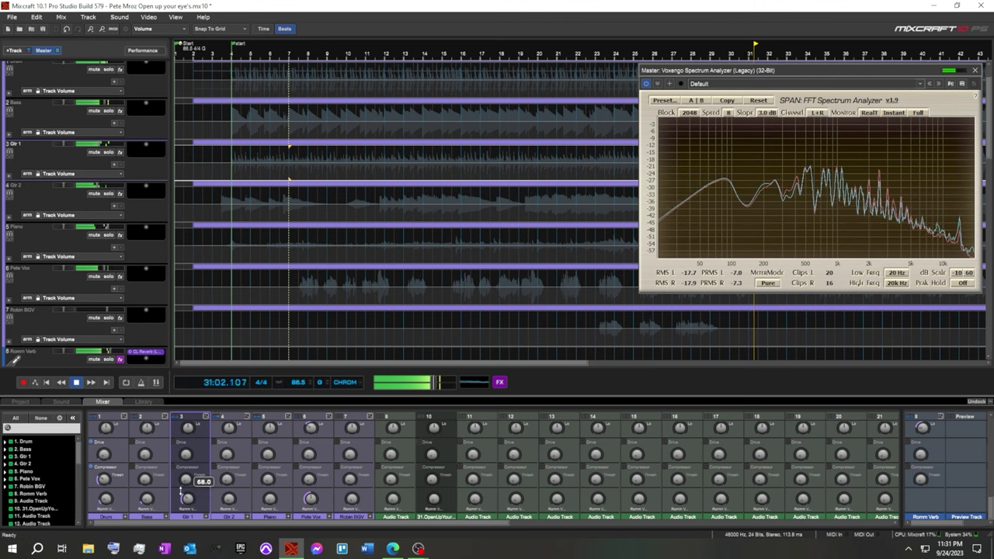
{"action": "left_click_drag", "start_coordinate": [228, 500], "coordinate": [220, 495]}
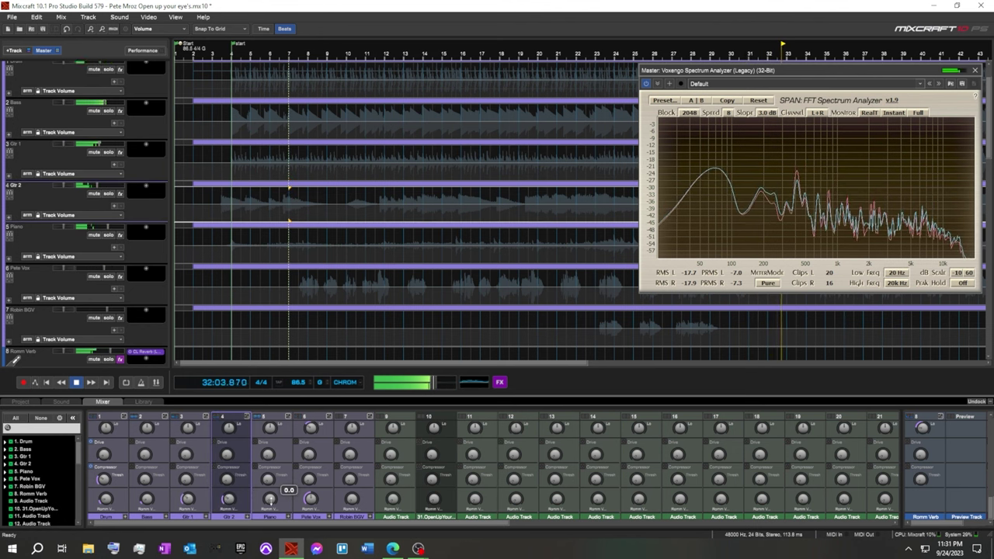
{"action": "left_click", "coordinate": [269, 498]}
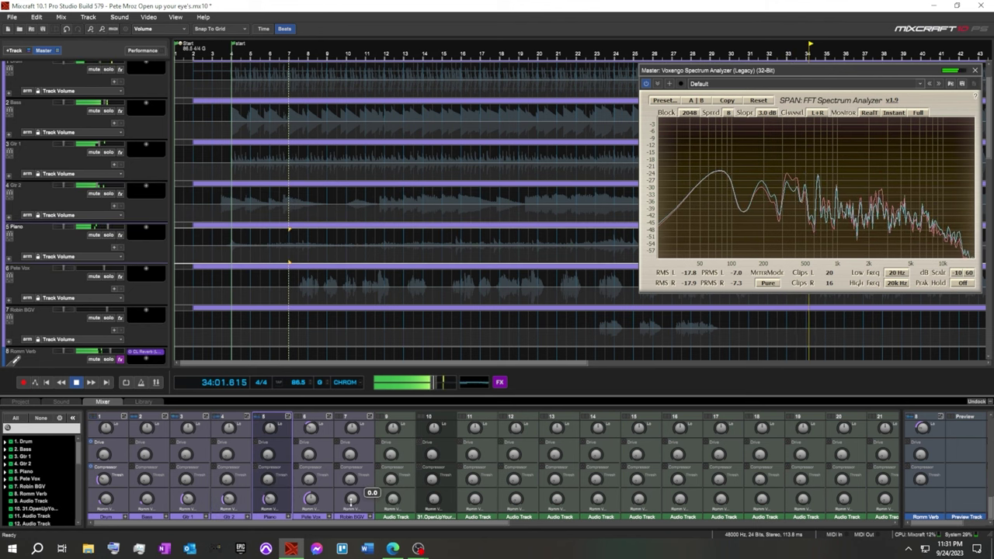
{"action": "left_click_drag", "start_coordinate": [351, 499], "coordinate": [346, 487]}
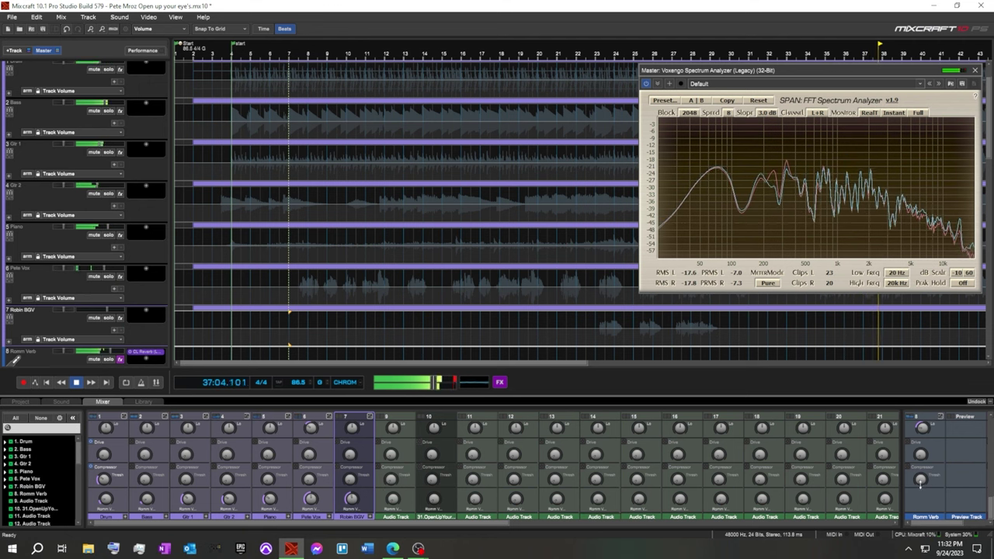
Set the compressor threshold on the Romm Verb send track to about -5.4 dB.
{"action": "left_click_drag", "start_coordinate": [920, 475], "coordinate": [920, 477]}
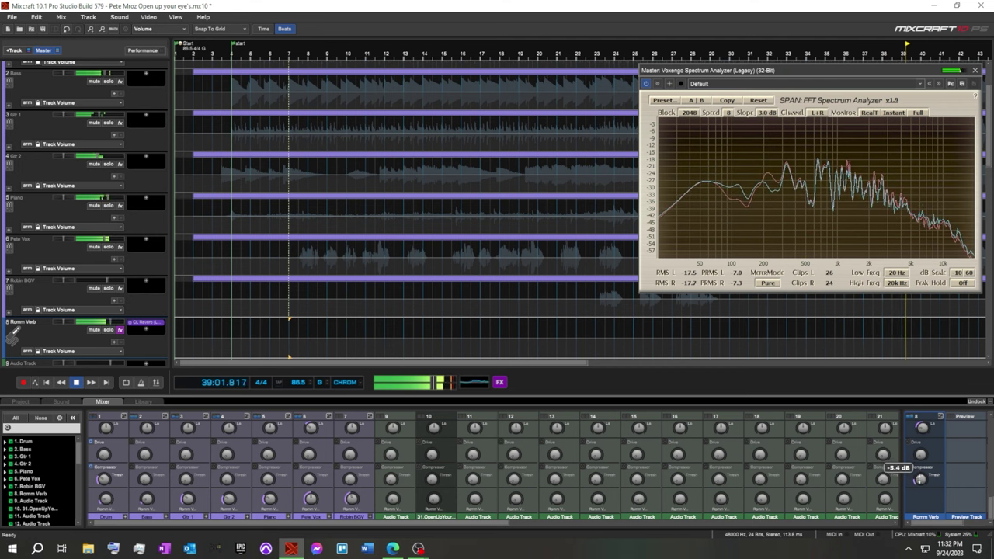
{"action": "scroll", "coordinate": [934, 497], "scroll_direction": "up", "scroll_amount": 5}
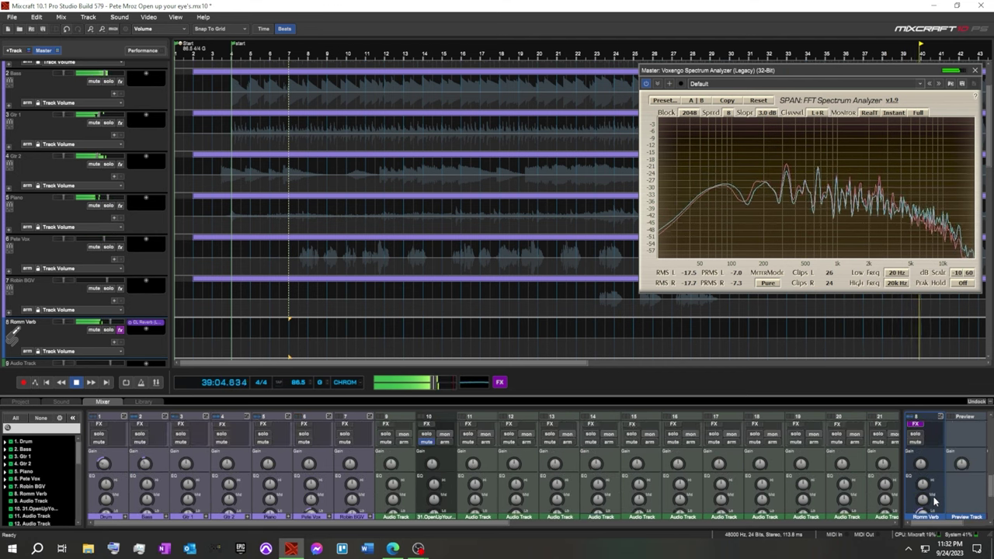
{"action": "scroll", "coordinate": [934, 501], "scroll_direction": "down", "scroll_amount": 5}
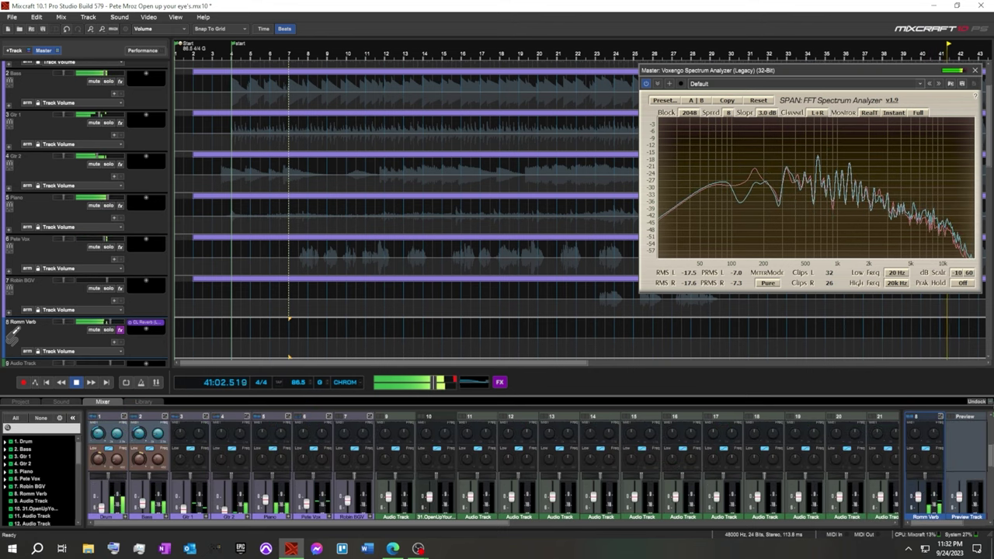
Hide the mixer and lower the Romm Verb track's volume slightly below 0 dB.
{"action": "left_click", "coordinate": [989, 403]}
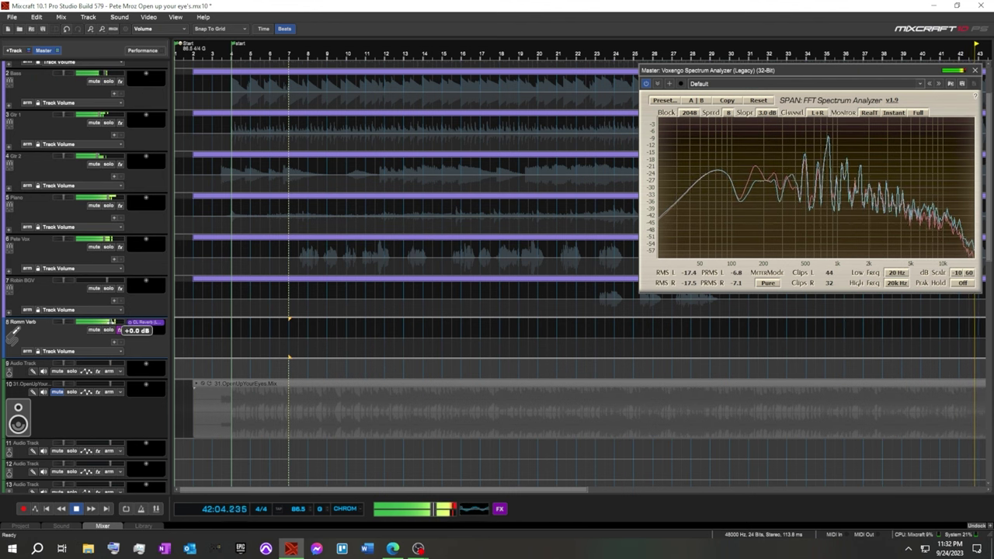
{"action": "left_click_drag", "start_coordinate": [114, 322], "coordinate": [107, 323]}
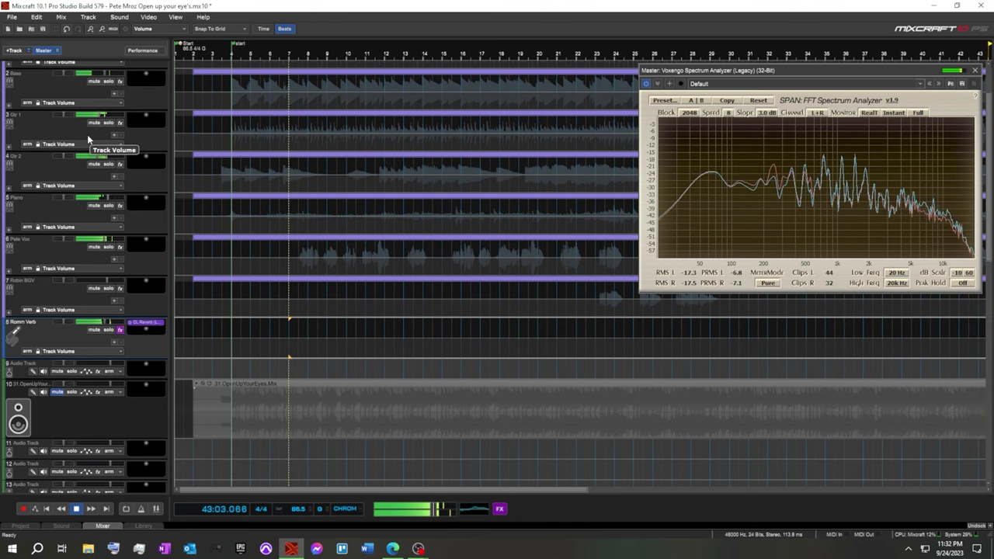
{"action": "scroll", "coordinate": [92, 149], "scroll_direction": "up", "scroll_amount": 3}
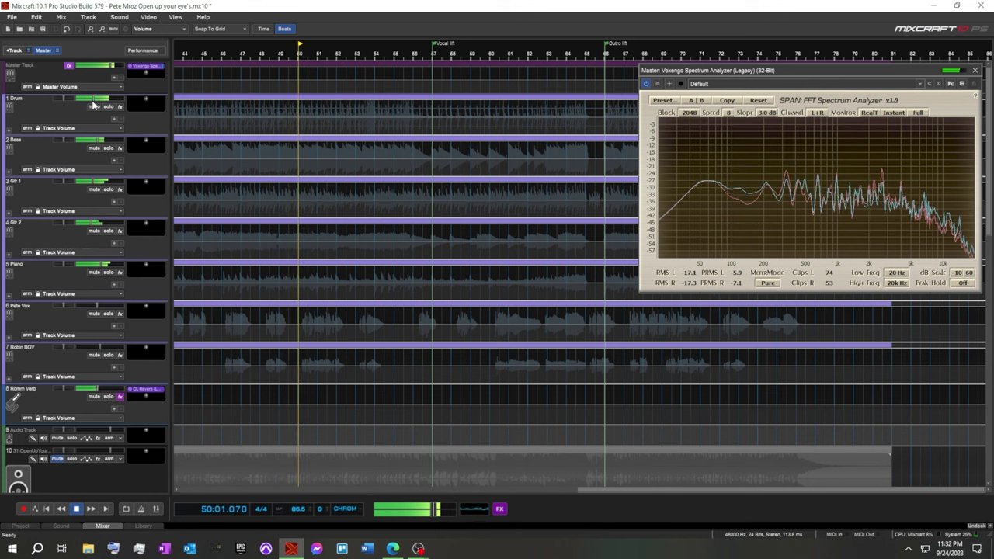
Raise the Drum submix volume slightly and pull down the Gtr 1 submix volume during playback.
{"action": "mouse_move", "coordinate": [93, 98]}
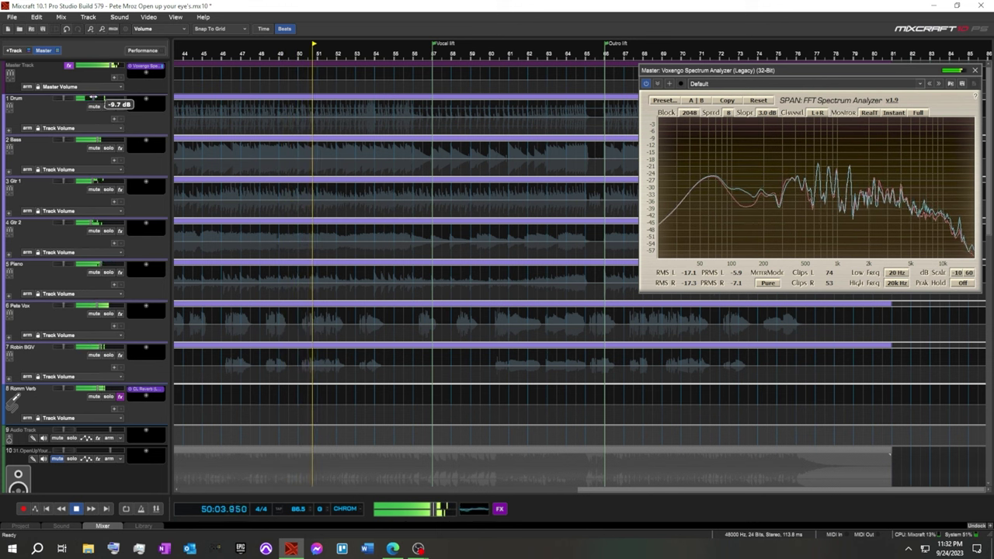
{"action": "left_click_drag", "start_coordinate": [93, 99], "coordinate": [98, 98]}
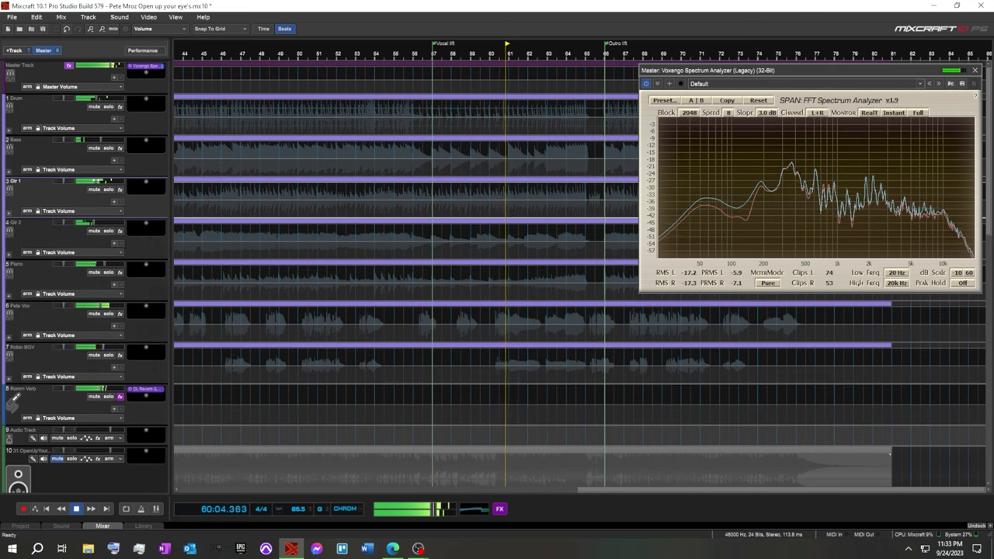
{"action": "left_click_drag", "start_coordinate": [96, 181], "coordinate": [88, 188]}
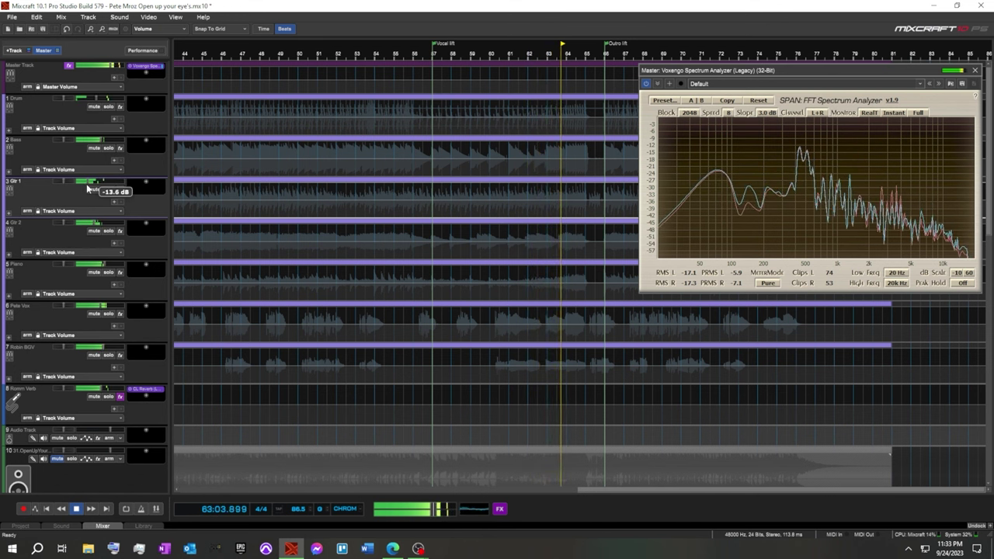
Lower the two acoustic guitar tracks inside the Gtr 1 submix slightly, raise the submix volume a little, and collapse it.
{"action": "left_click", "coordinate": [10, 218]}
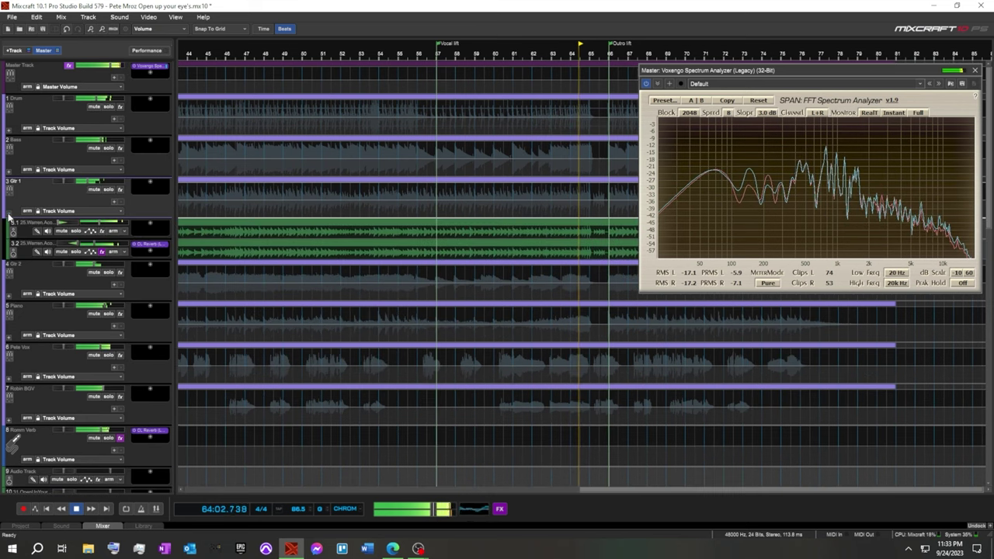
{"action": "left_click", "coordinate": [98, 223]}
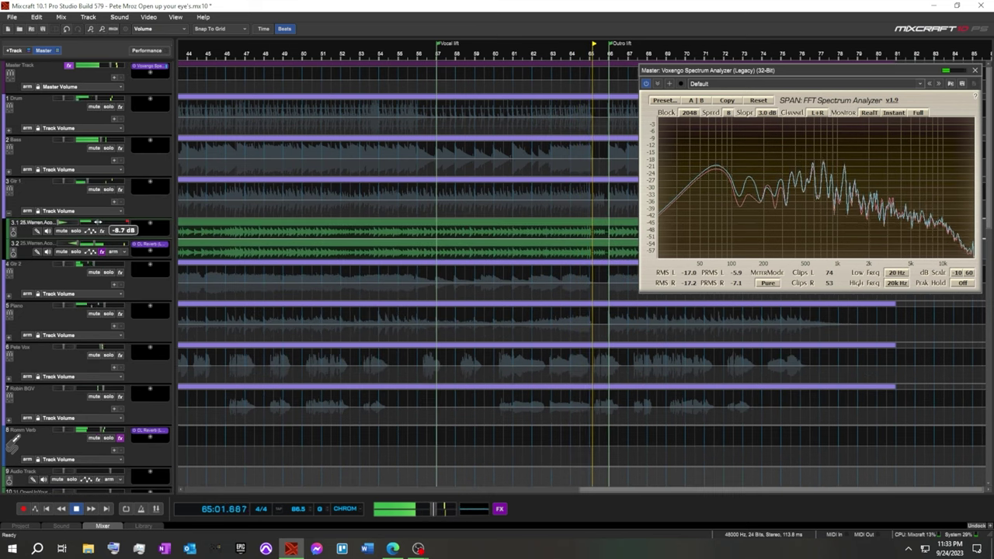
{"action": "left_click_drag", "start_coordinate": [98, 223], "coordinate": [95, 222]}
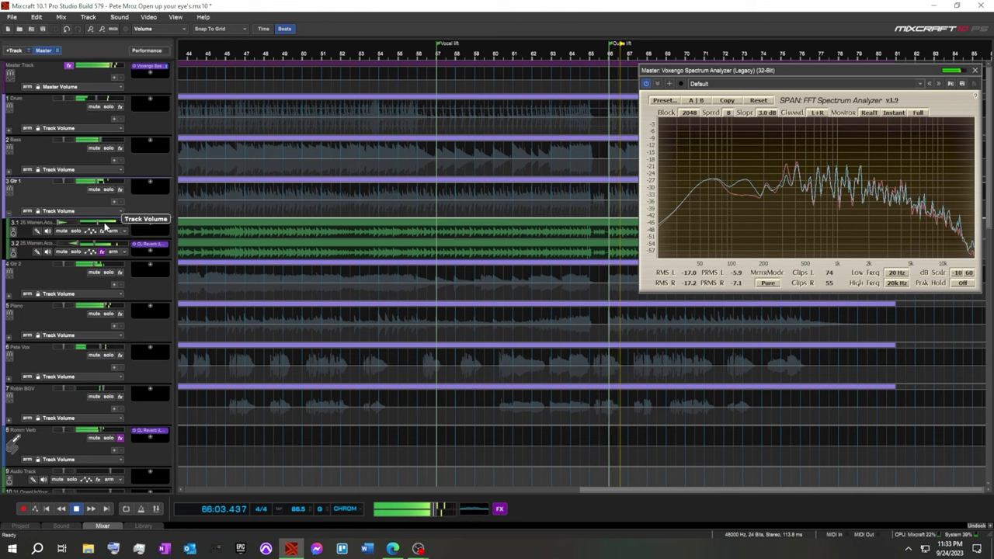
{"action": "left_click_drag", "start_coordinate": [97, 223], "coordinate": [91, 253]}
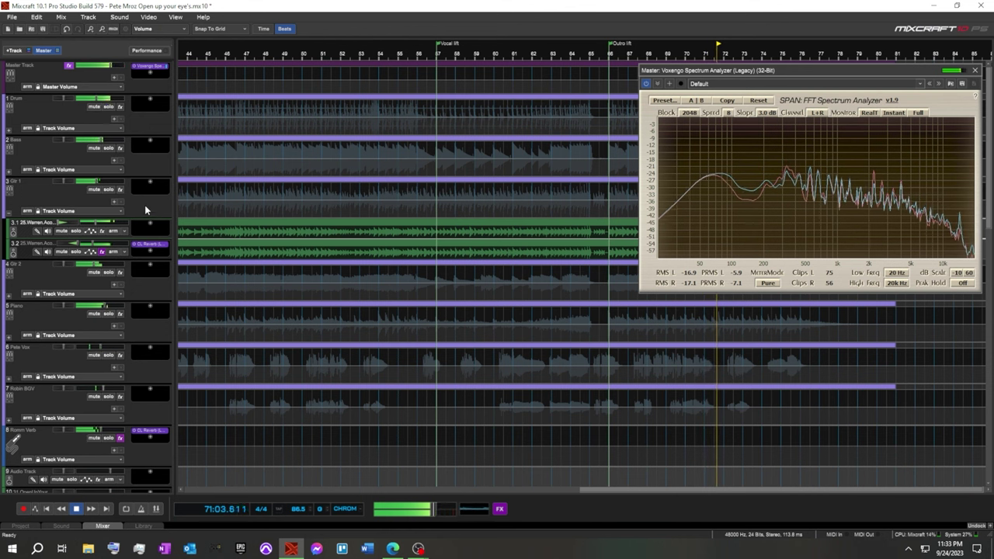
{"action": "left_click_drag", "start_coordinate": [95, 181], "coordinate": [101, 182]}
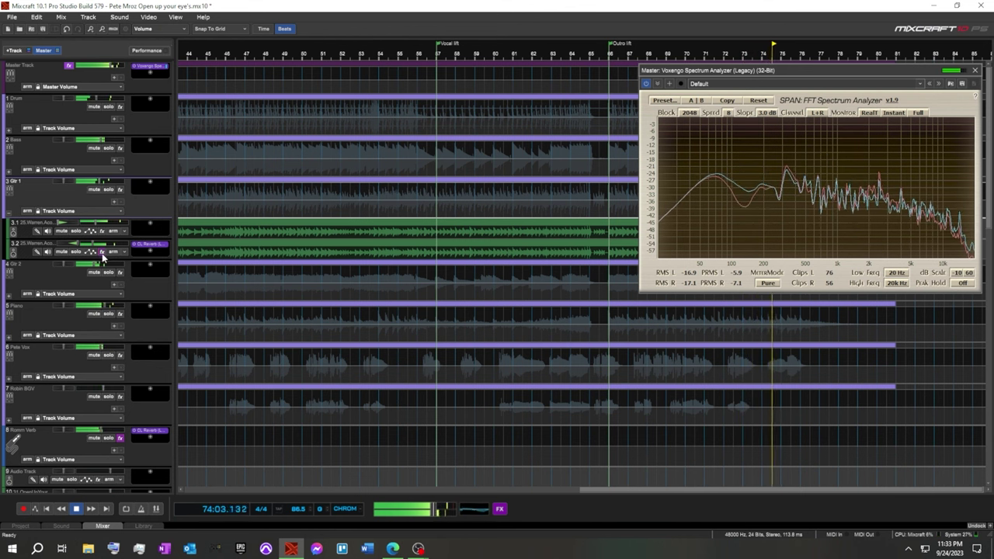
{"action": "left_click", "coordinate": [10, 214]}
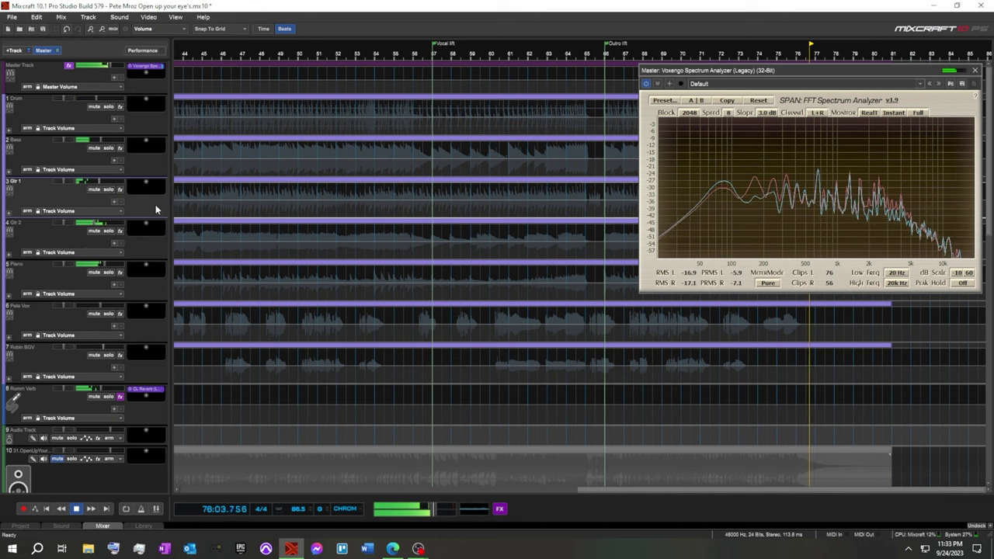
Close the master spectrum analyzer, stop playback and return to the start of the song.
{"action": "left_click", "coordinate": [976, 70]}
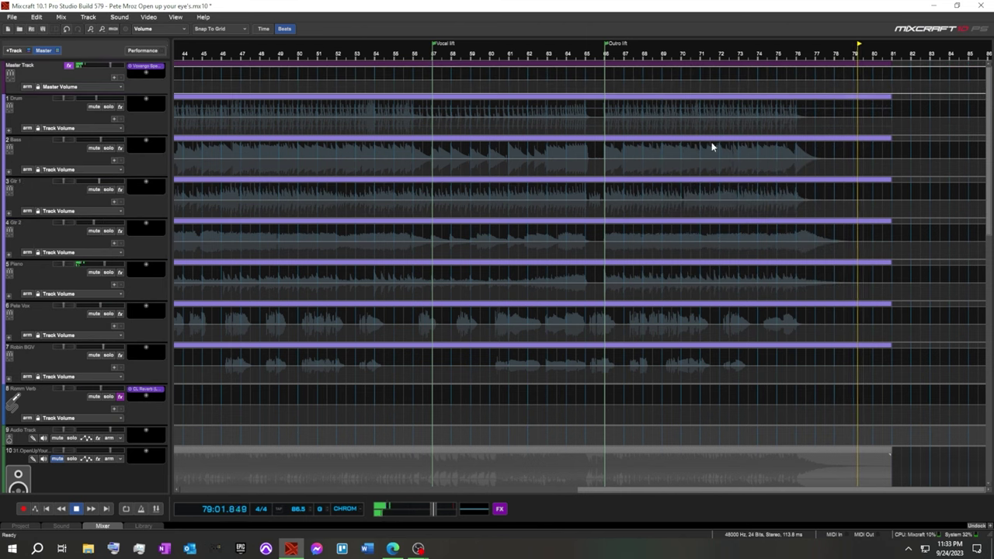
{"action": "left_click", "coordinate": [76, 509]}
{"action": "left_click", "coordinate": [48, 508]}
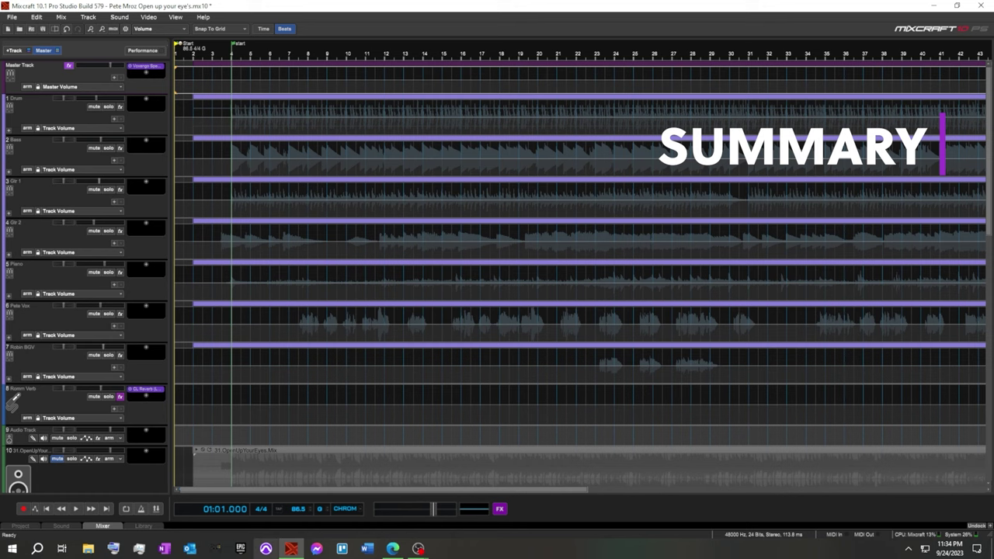
Review the mixer in a separate window and the master's Voxengo Spectrum Analyzer, then close both and redock the mixer area.
{"action": "left_click", "coordinate": [103, 527]}
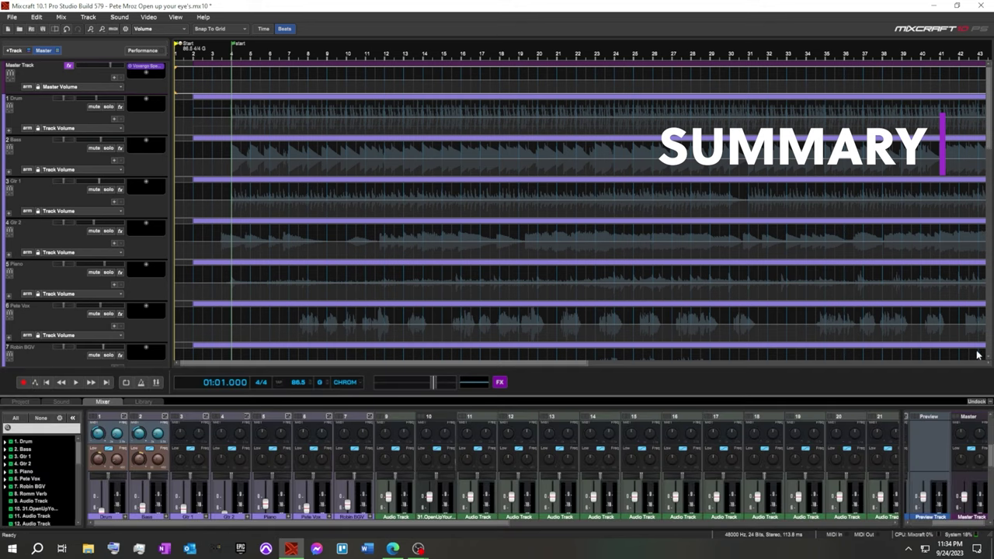
{"action": "left_click", "coordinate": [976, 403]}
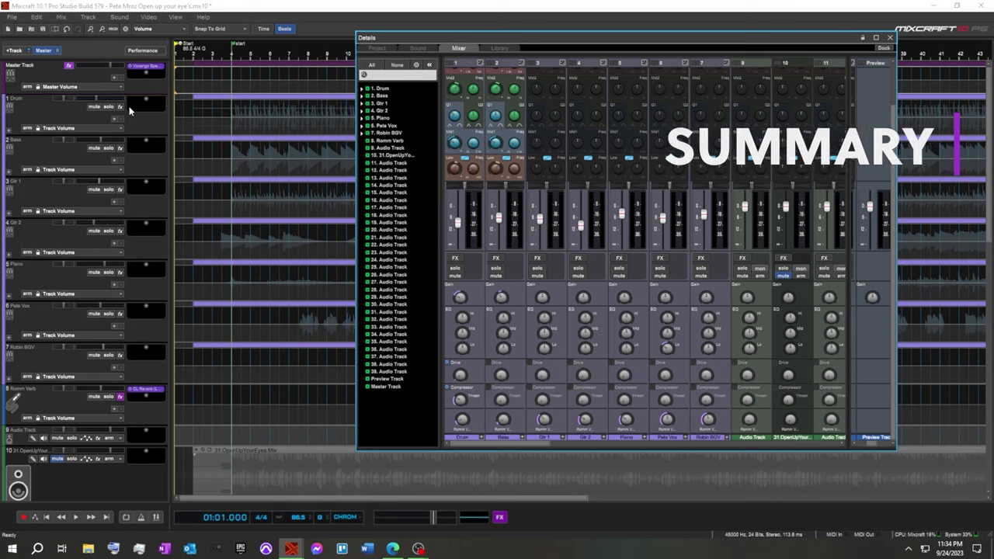
{"action": "left_click", "coordinate": [145, 68]}
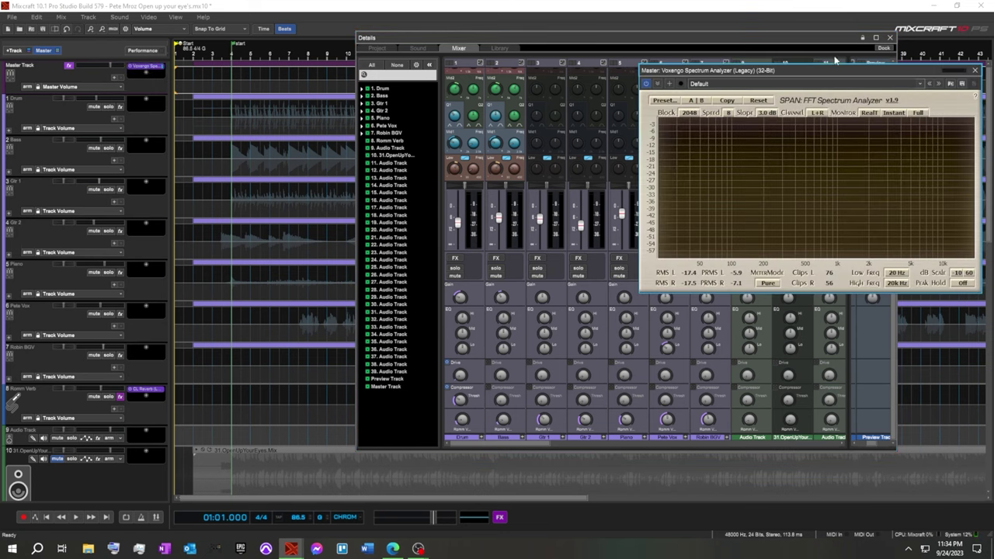
{"action": "left_click_drag", "start_coordinate": [844, 71], "coordinate": [493, 65]}
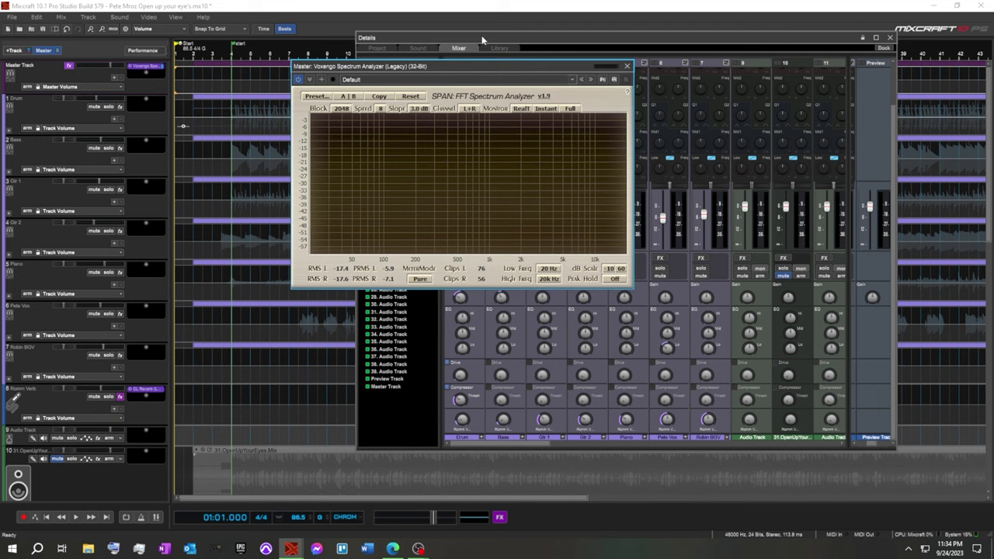
{"action": "mouse_move", "coordinate": [571, 64]}
{"action": "left_mouse_down"}
{"action": "mouse_move", "coordinate": [557, 54]}
{"action": "mouse_move", "coordinate": [569, 51]}
{"action": "left_mouse_up"}
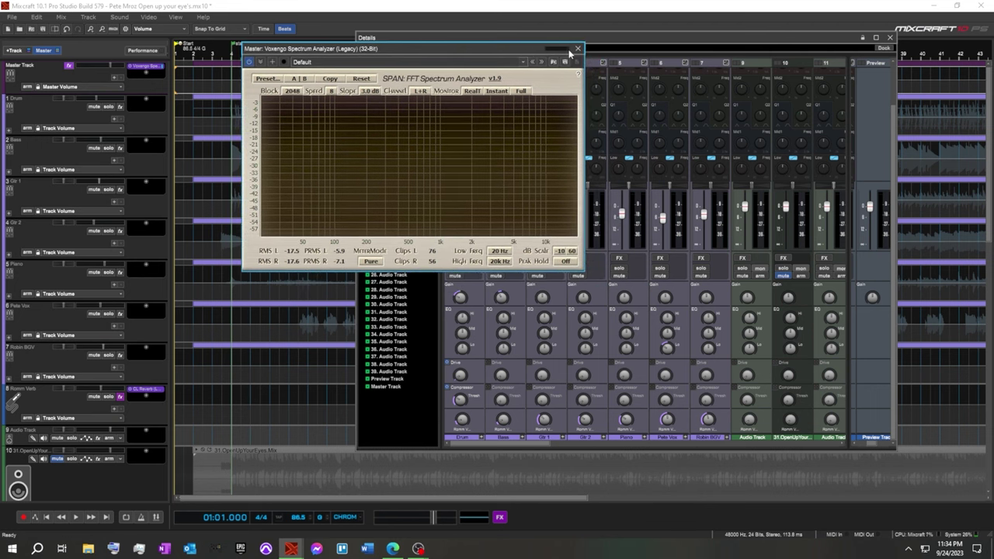
{"action": "left_click", "coordinate": [579, 50]}
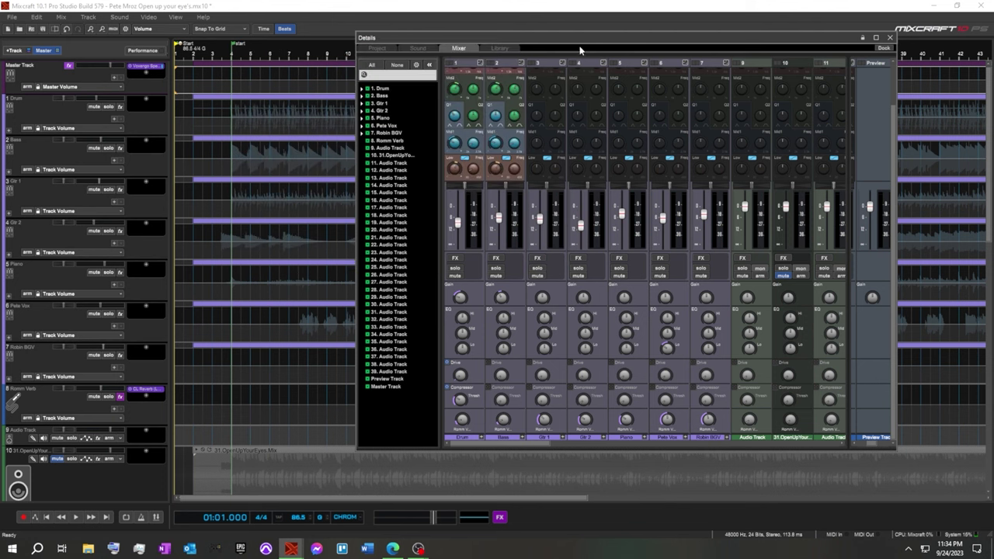
{"action": "left_click", "coordinate": [890, 38]}
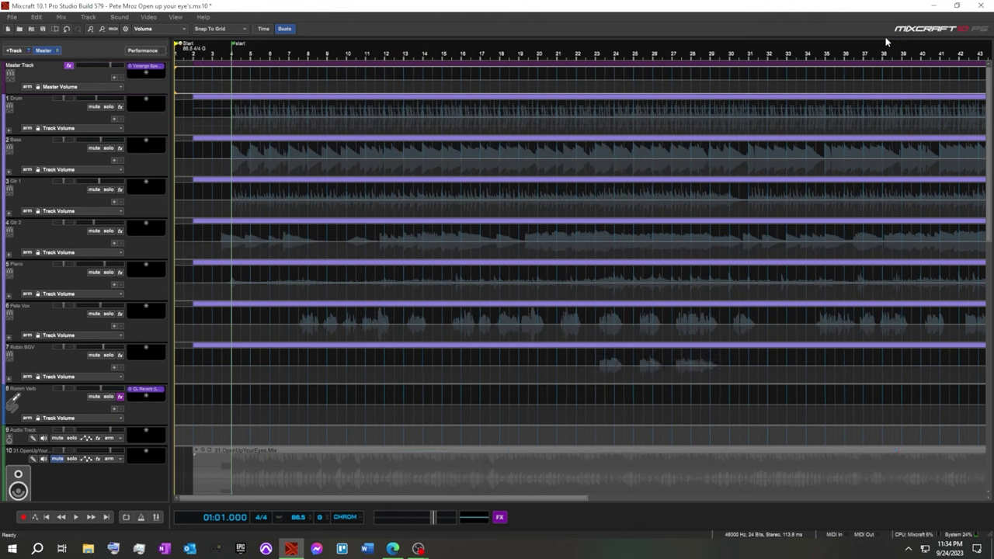
{"action": "left_click", "coordinate": [990, 401]}
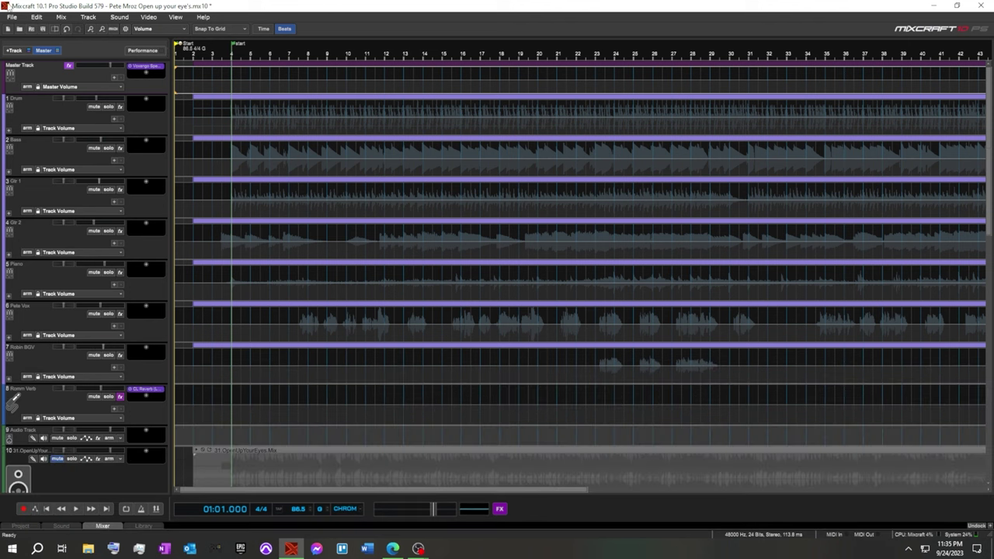
Save the project changes and mix the song down to a WAV file on the Desktop named Open up your eye's mix 1.
{"action": "left_click", "coordinate": [11, 17]}
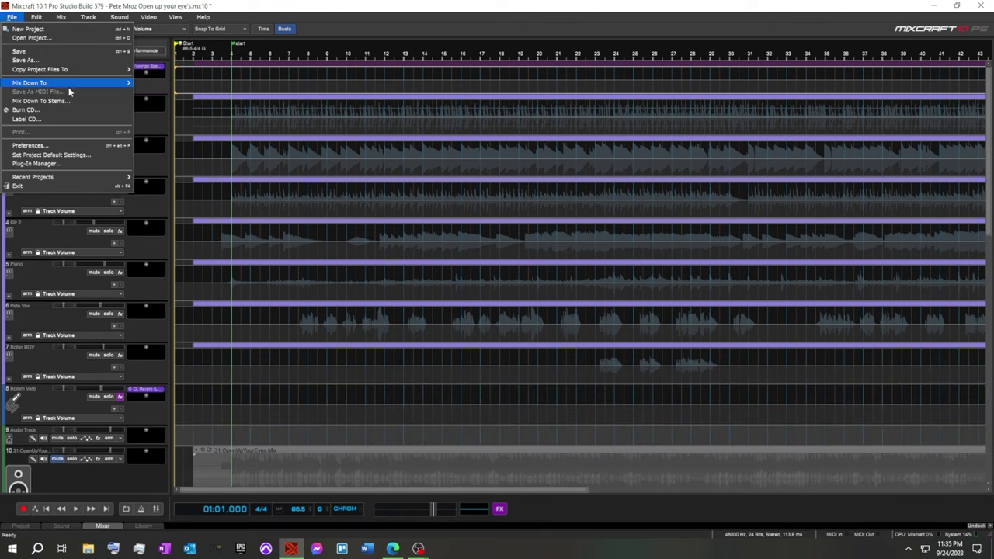
{"action": "mouse_move", "coordinate": [68, 87]}
{"action": "left_click", "coordinate": [162, 113]}
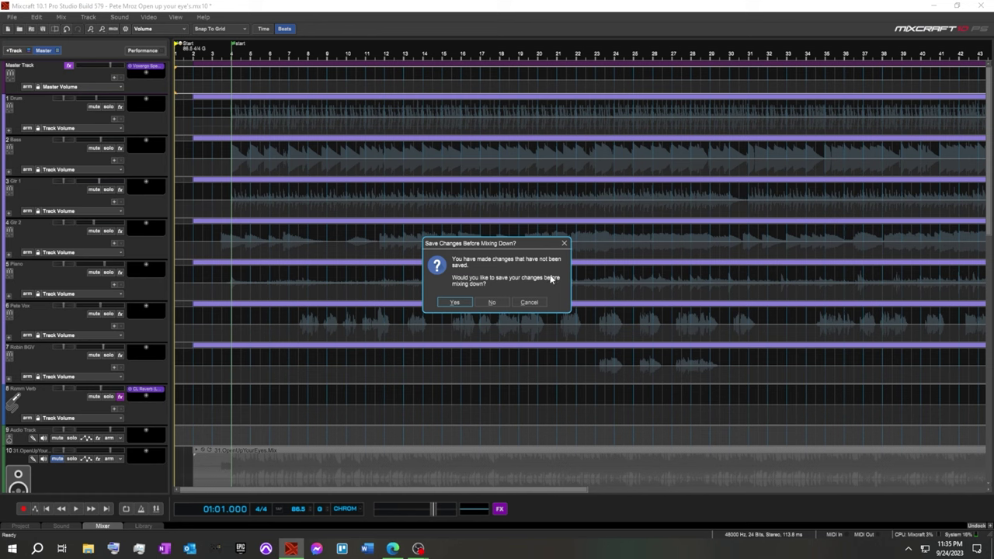
{"action": "left_click", "coordinate": [455, 303]}
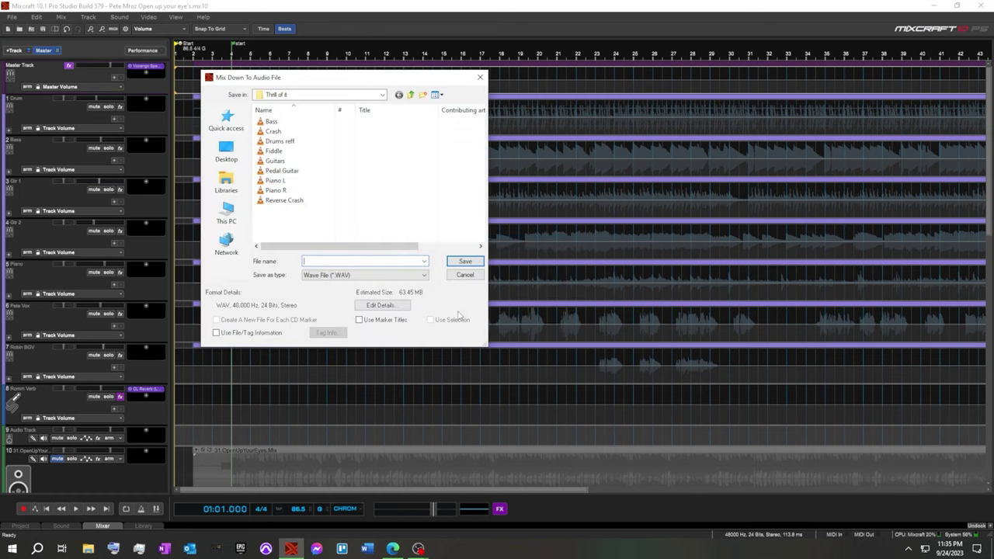
{"action": "left_click", "coordinate": [233, 157]}
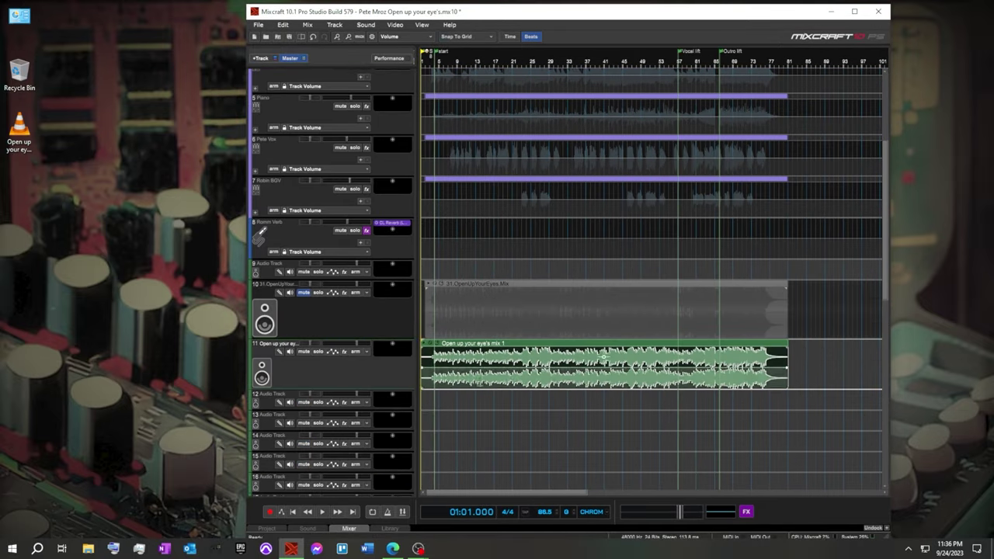
Mute the mix 1 track and play the 31.OpenUpYourEyes.Mix reference from about bar 9 with its spectrum analyzer in view, maximizing the window.
{"action": "left_click", "coordinate": [277, 396]}
{"action": "left_click", "coordinate": [277, 292]}
{"action": "scroll", "coordinate": [362, 291], "scroll_direction": "up", "scroll_amount": 3}
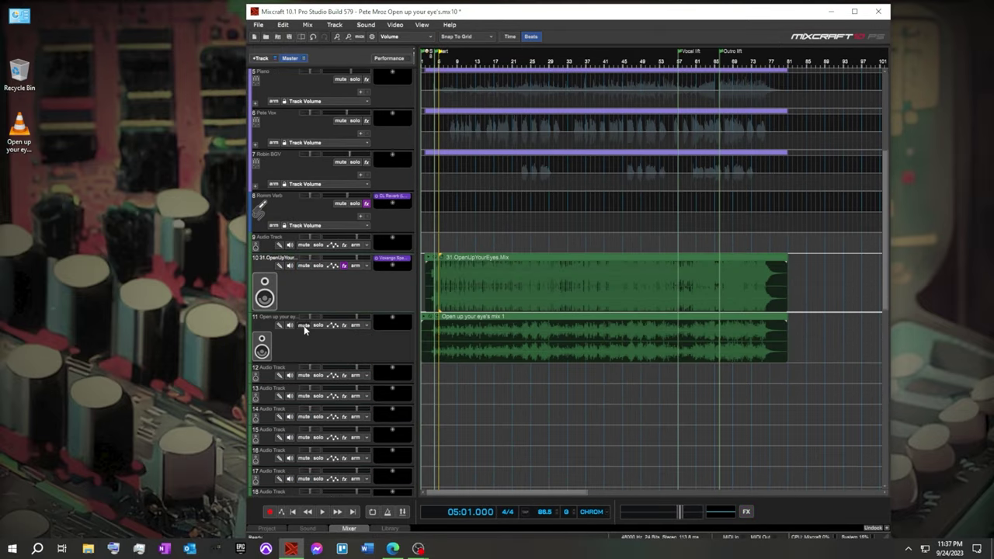
{"action": "left_click", "coordinate": [303, 325]}
{"action": "left_click", "coordinate": [459, 66]}
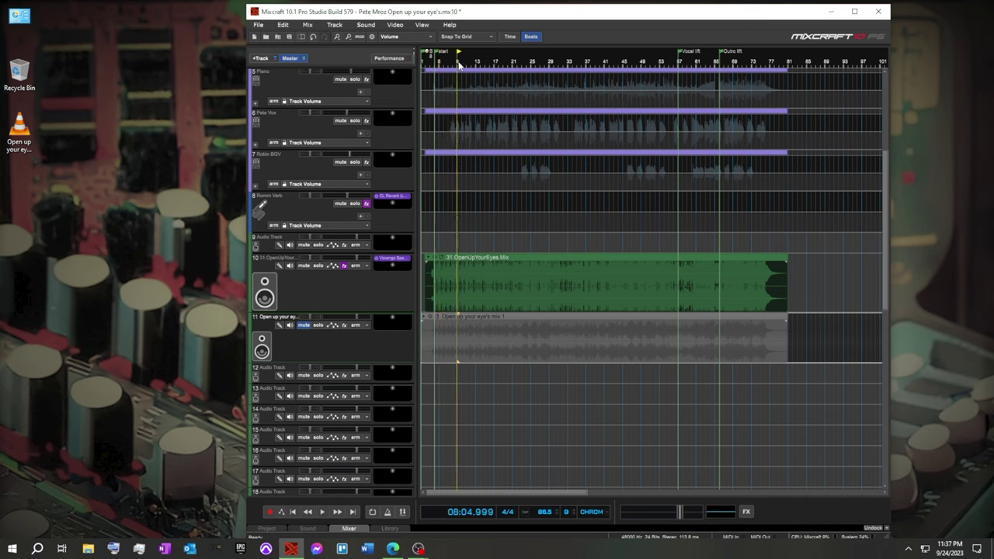
{"action": "left_click", "coordinate": [323, 513]}
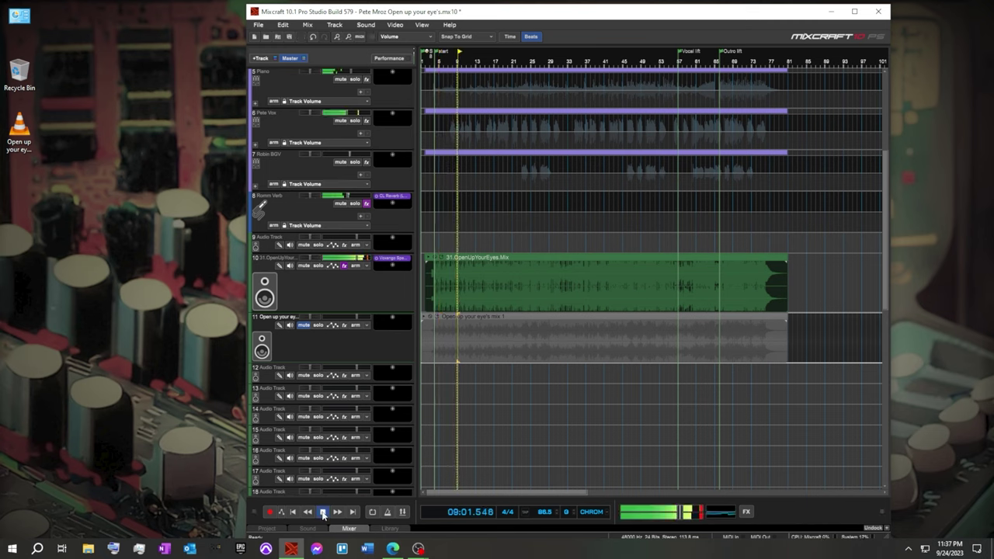
{"action": "left_click", "coordinate": [392, 258]}
{"action": "left_click_drag", "start_coordinate": [469, 49], "coordinate": [878, 76]}
{"action": "left_click", "coordinate": [854, 12]}
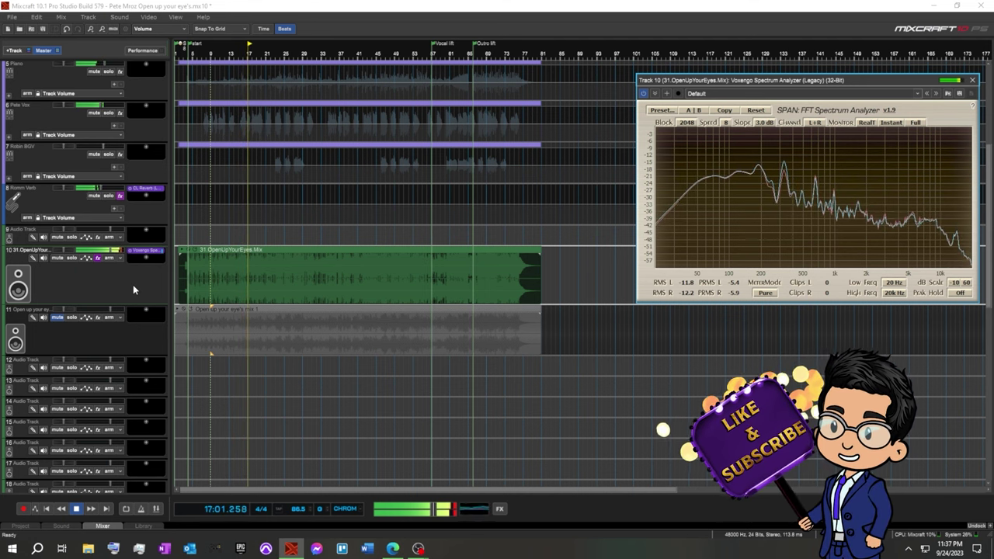
Stop the reference, play the soloed mix 1 track from bar 8 with its spectrum analyzer, then stop and close the analyzer.
{"action": "left_click", "coordinate": [76, 508]}
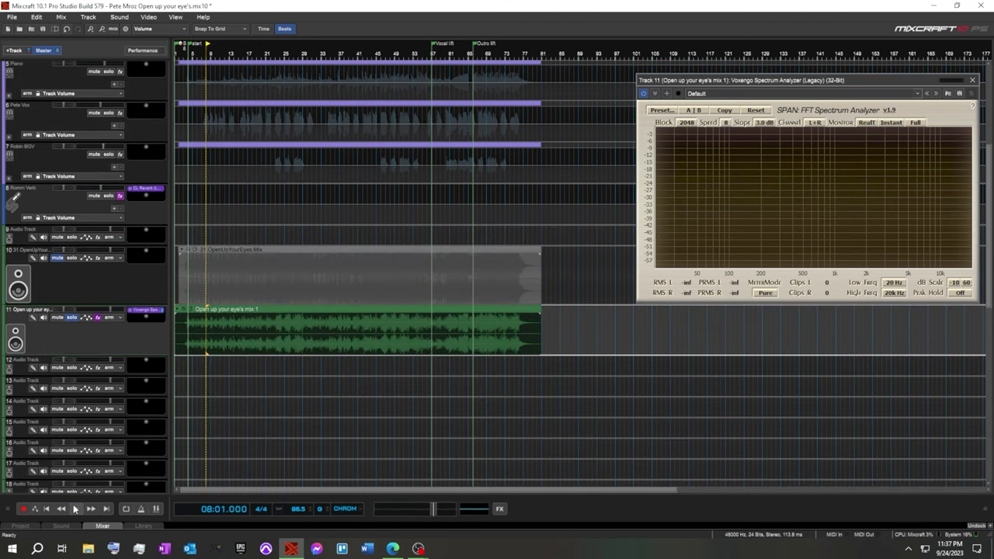
{"action": "left_click", "coordinate": [74, 508]}
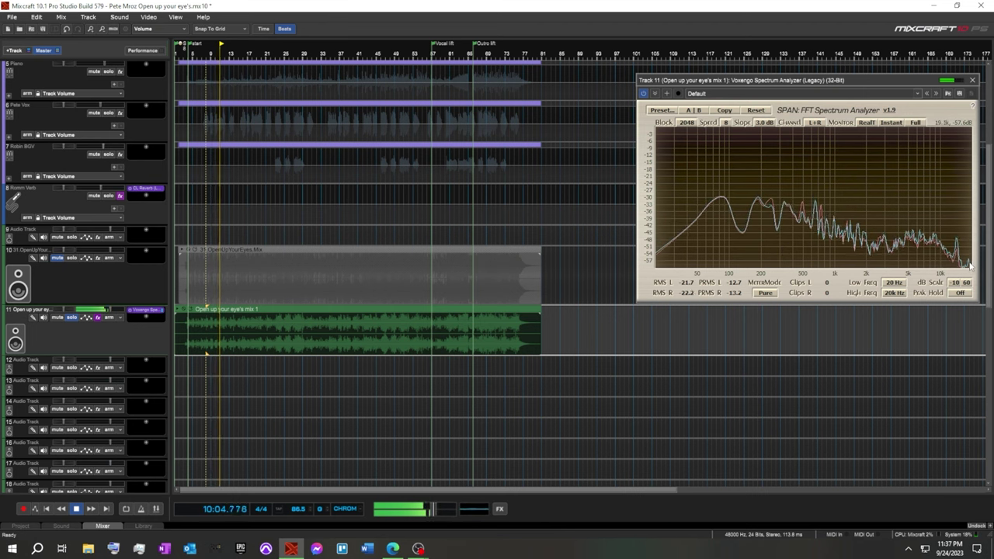
{"action": "left_click_drag", "start_coordinate": [873, 80], "coordinate": [818, 40]}
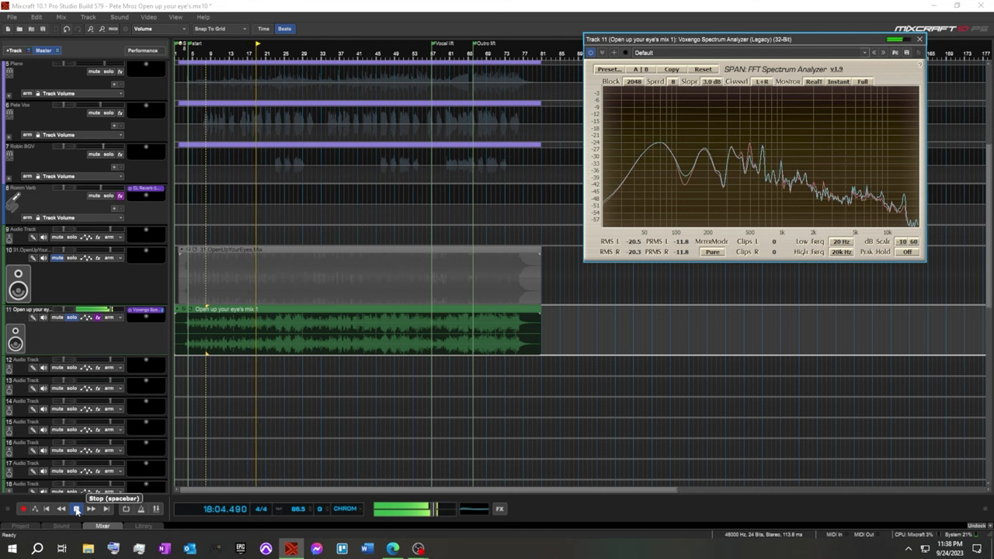
{"action": "left_click", "coordinate": [76, 510]}
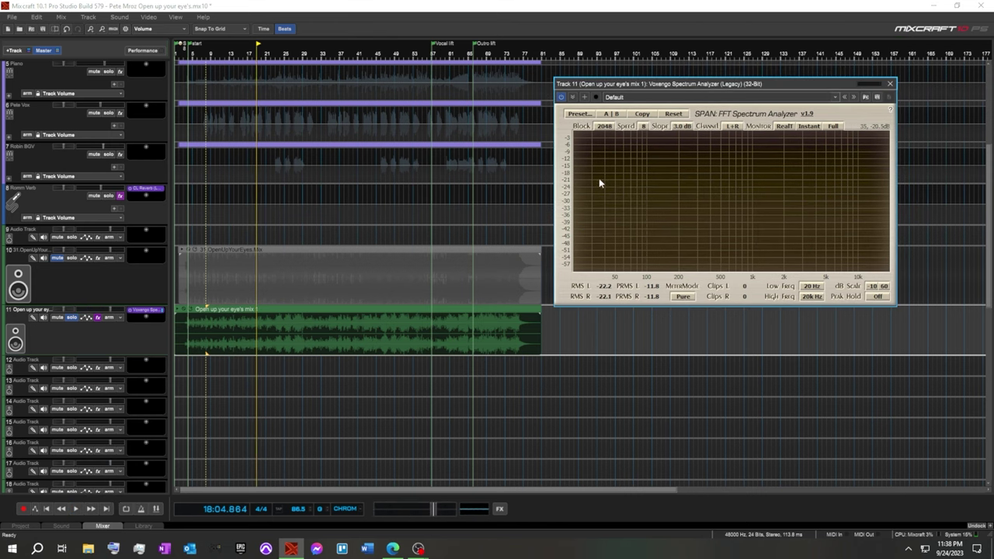
{"action": "left_click", "coordinate": [891, 84]}
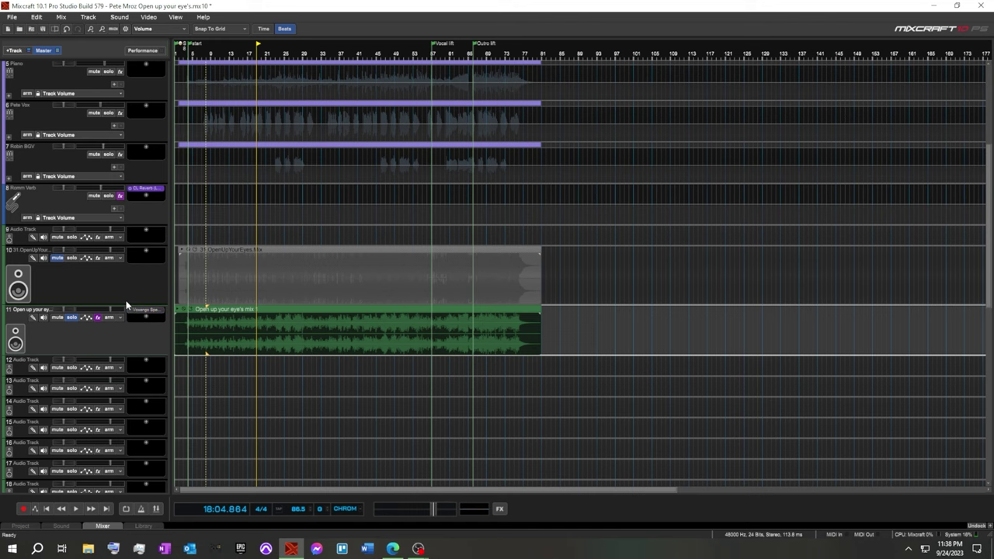
Reduce the track heights of the reference mix and the mix 1 track slightly.
{"action": "left_click_drag", "start_coordinate": [125, 304], "coordinate": [128, 291]}
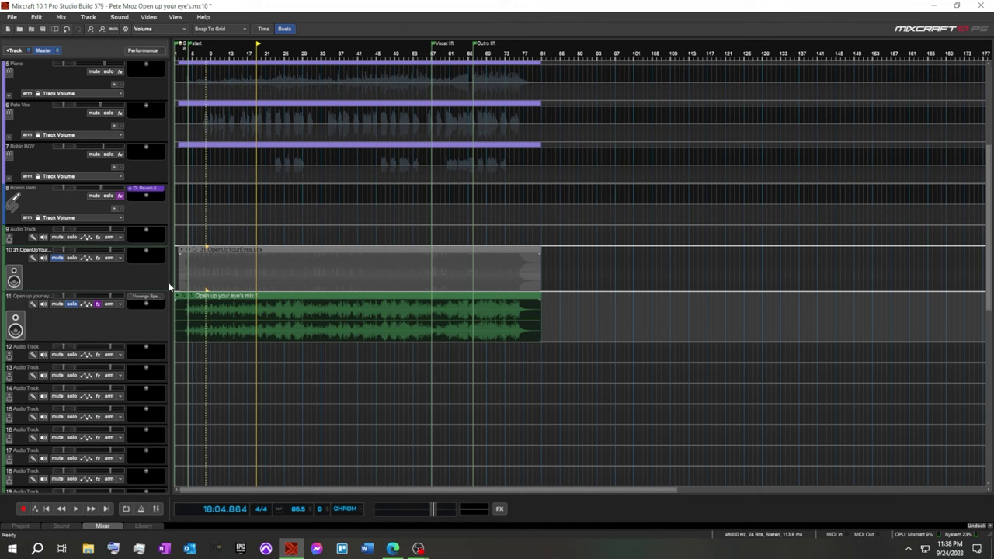
{"action": "left_click_drag", "start_coordinate": [149, 343], "coordinate": [150, 337]}
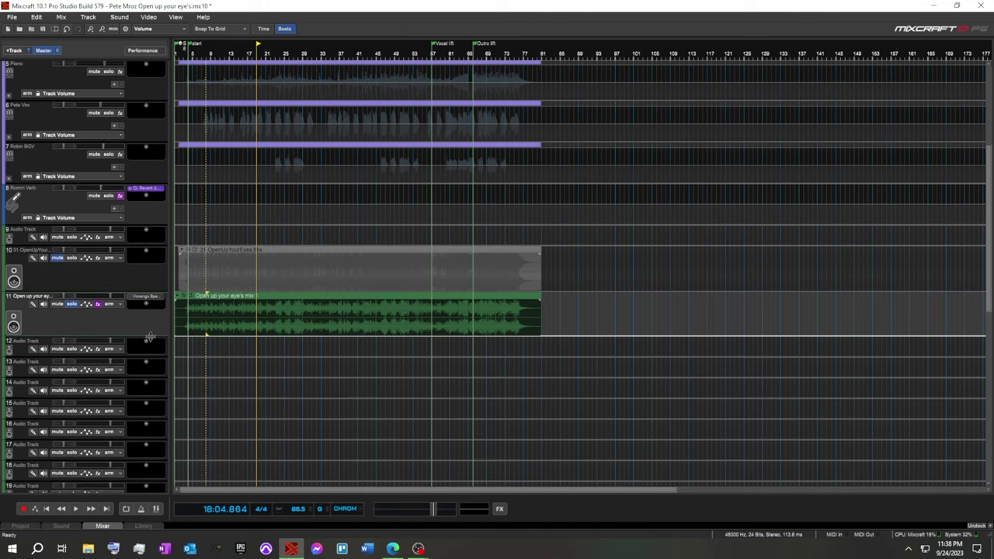